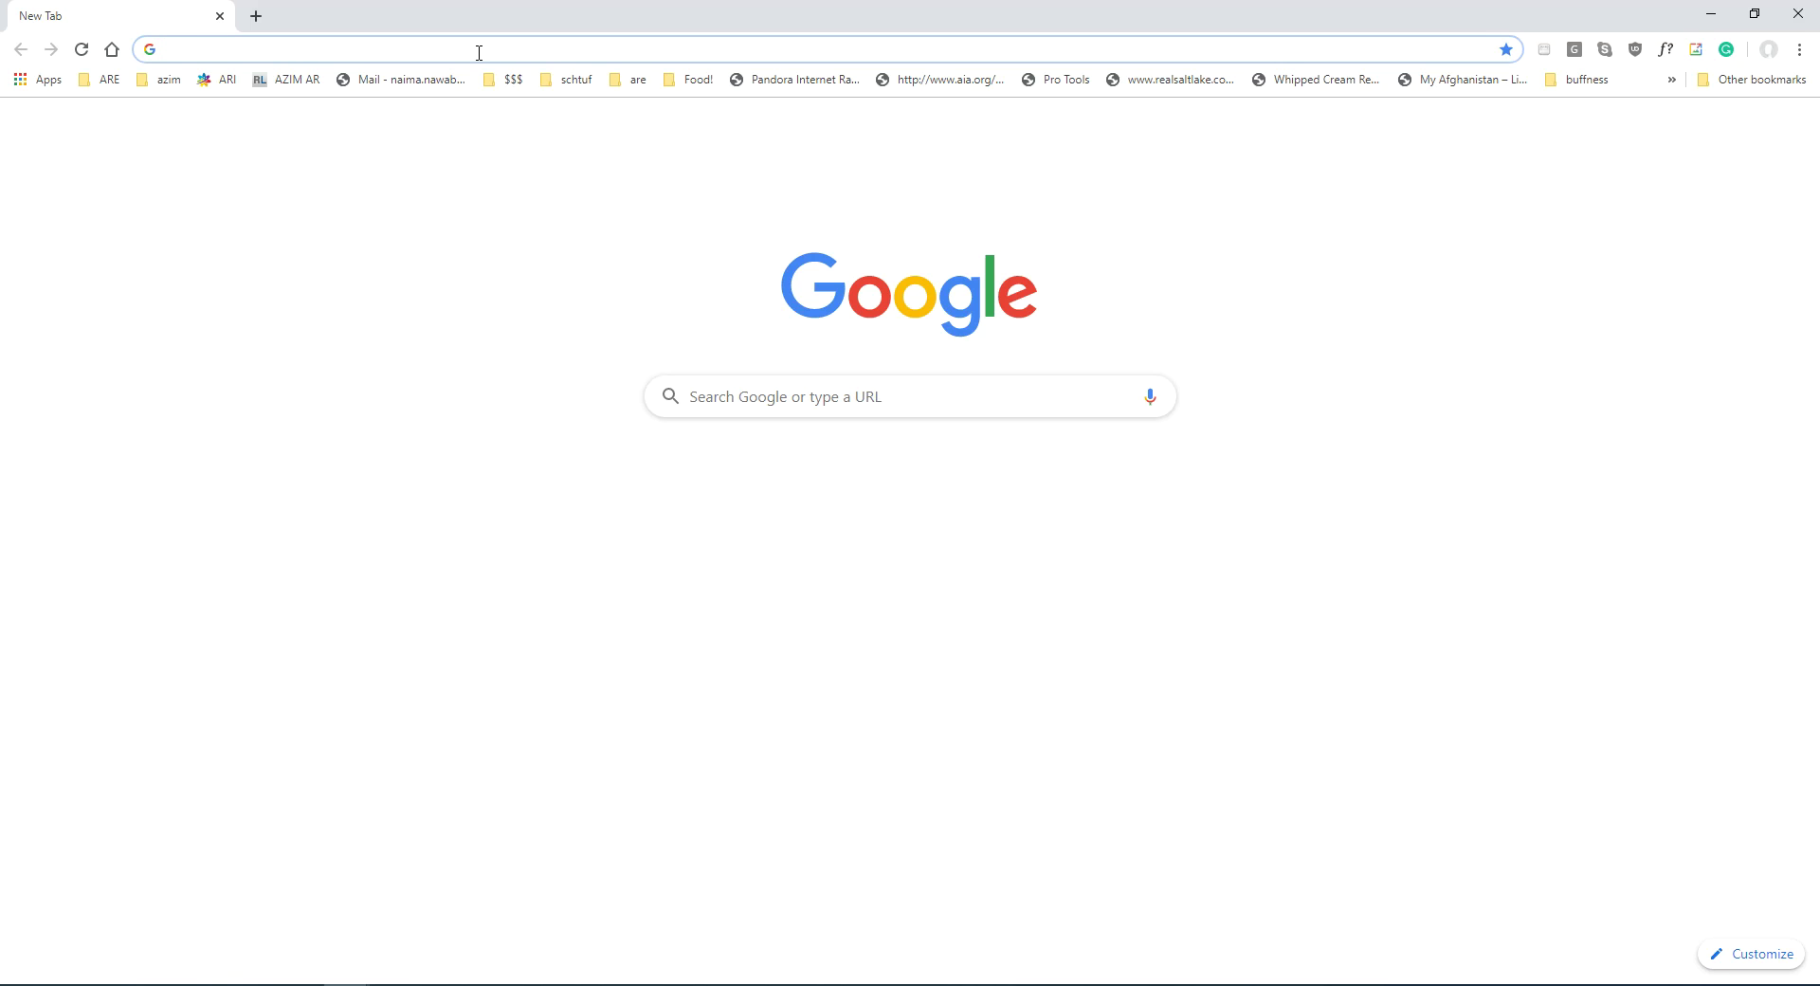
Search Google for "eames chair" and show the image results
{"action": "type", "text": "eames"}
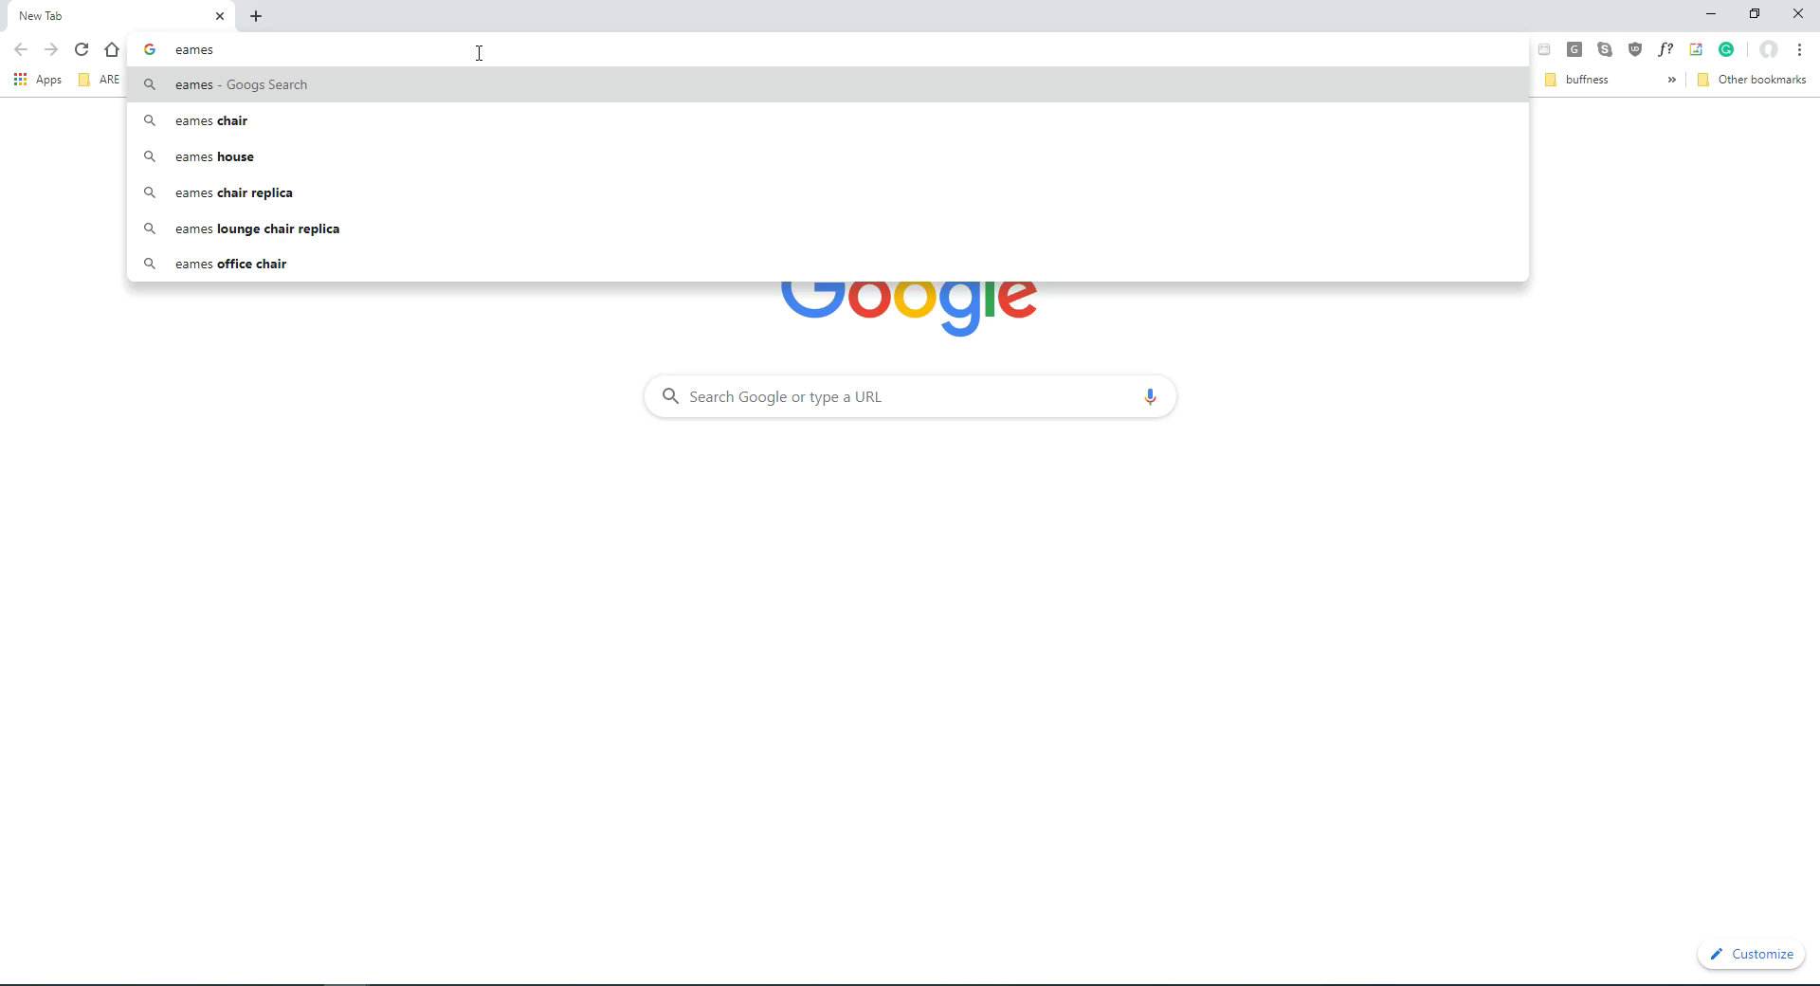
{"action": "key", "text": "Down"}
{"action": "key", "text": "Return"}
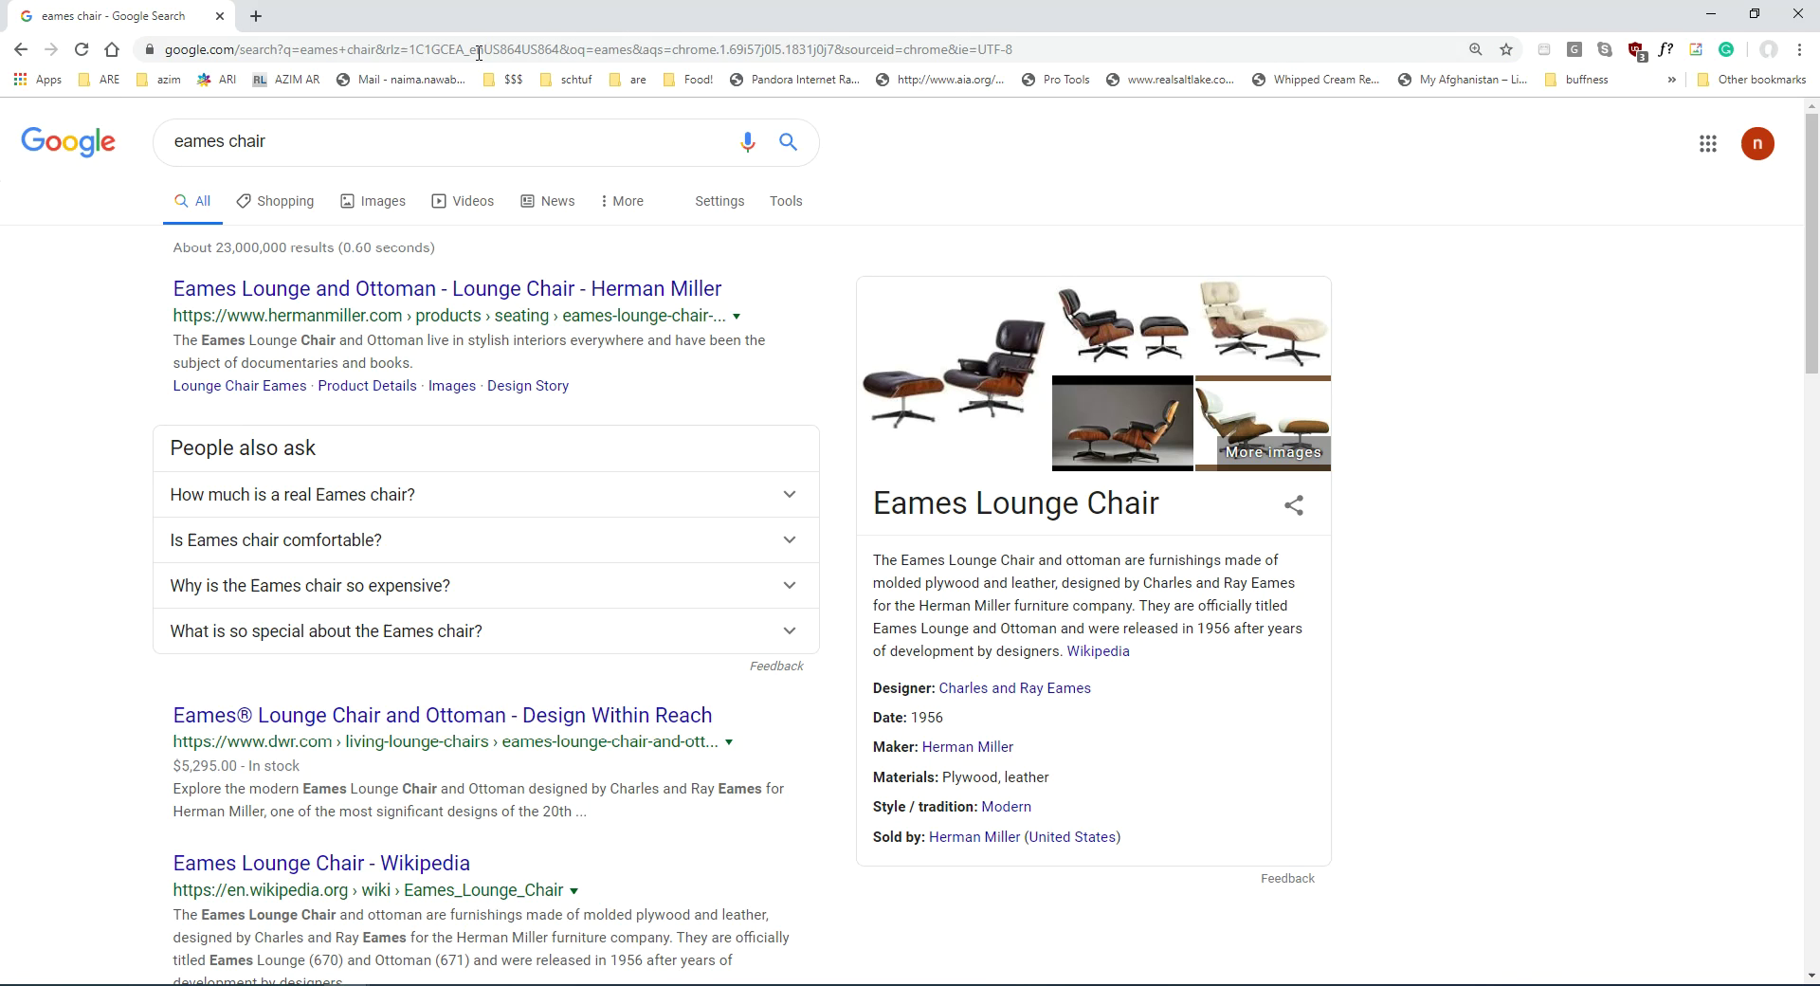
{"action": "left_click", "coordinate": [385, 207]}
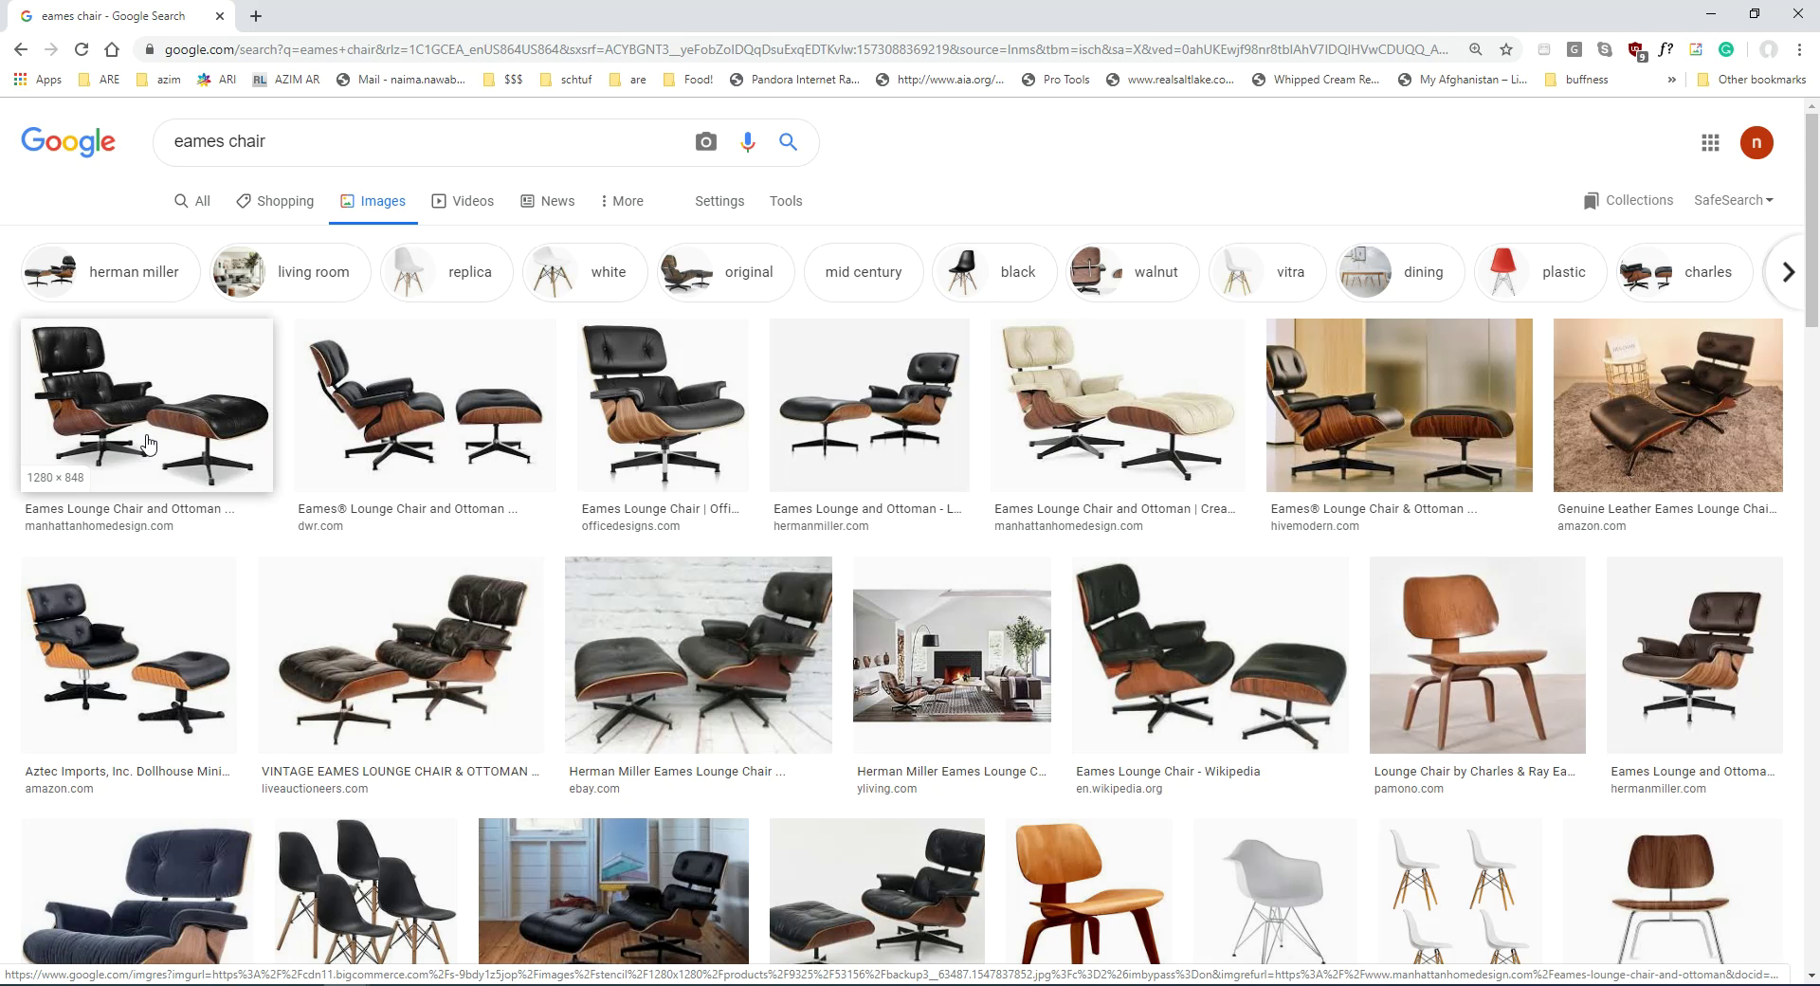
Preview the first Eames lounge chair and ottoman image and start saving it, with the Desktop as location
{"action": "left_click", "coordinate": [148, 443]}
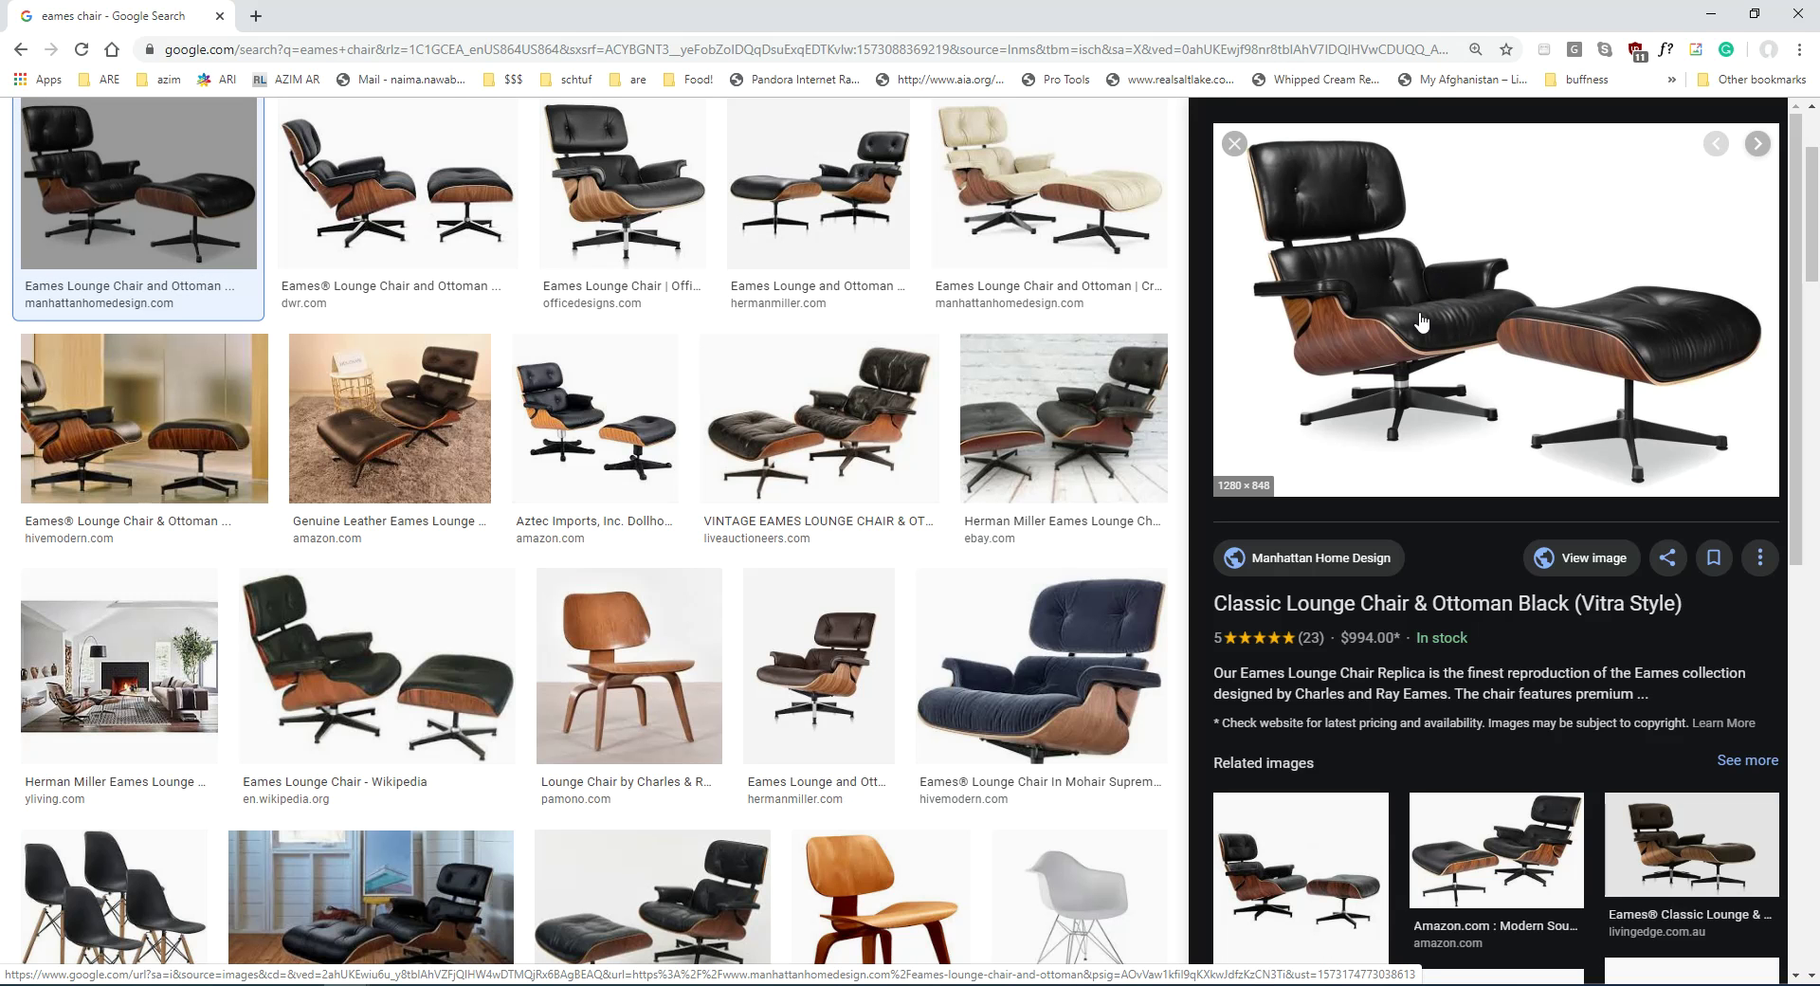
{"action": "right_click", "coordinate": [1479, 324]}
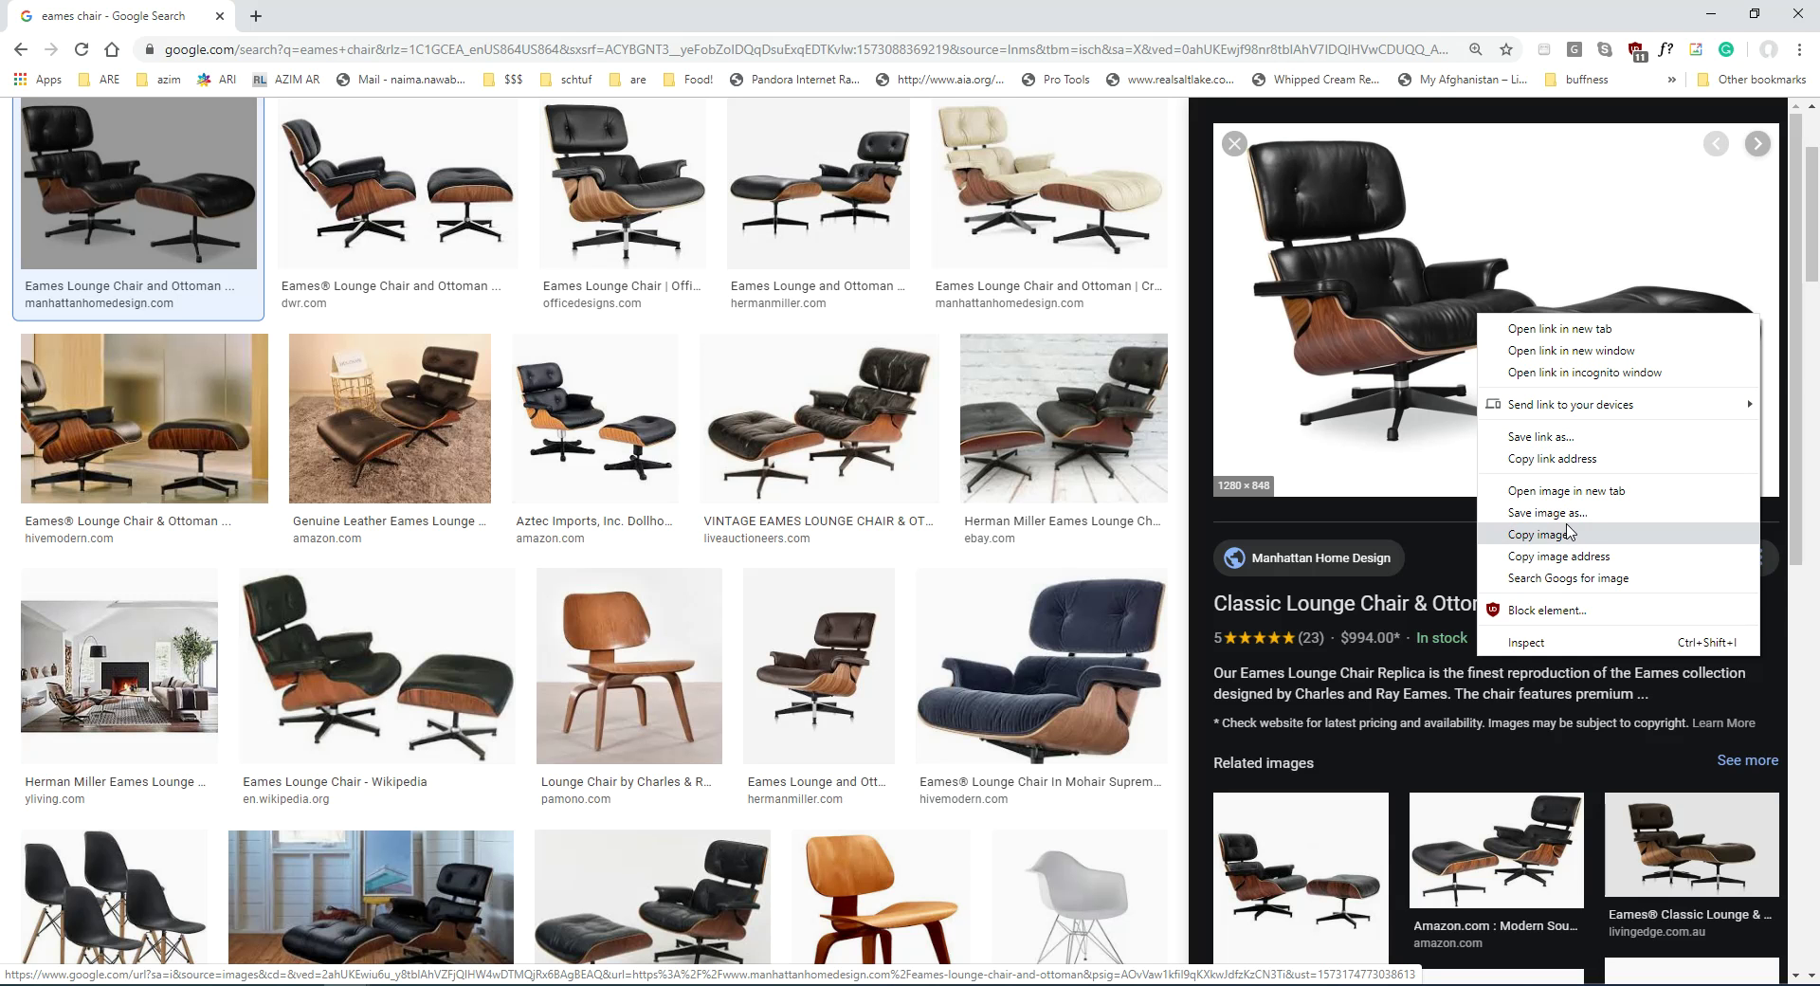
{"action": "left_click", "coordinate": [1565, 514]}
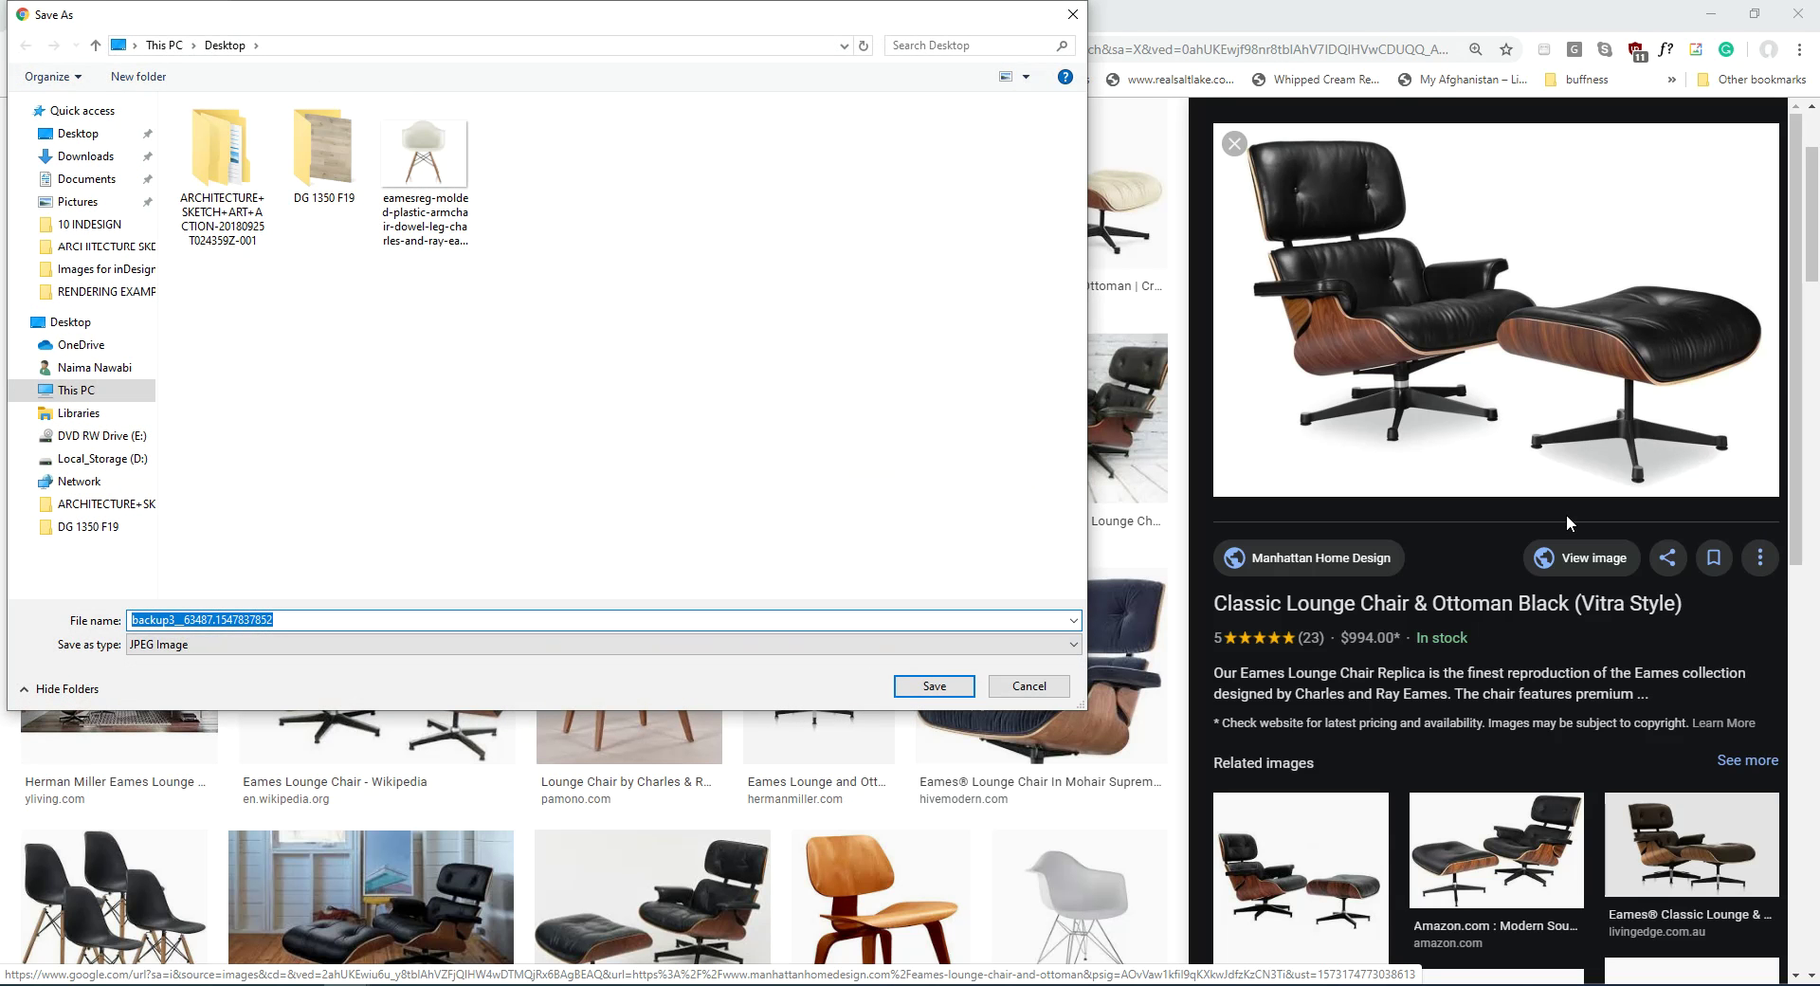
{"action": "left_click", "coordinate": [101, 141]}
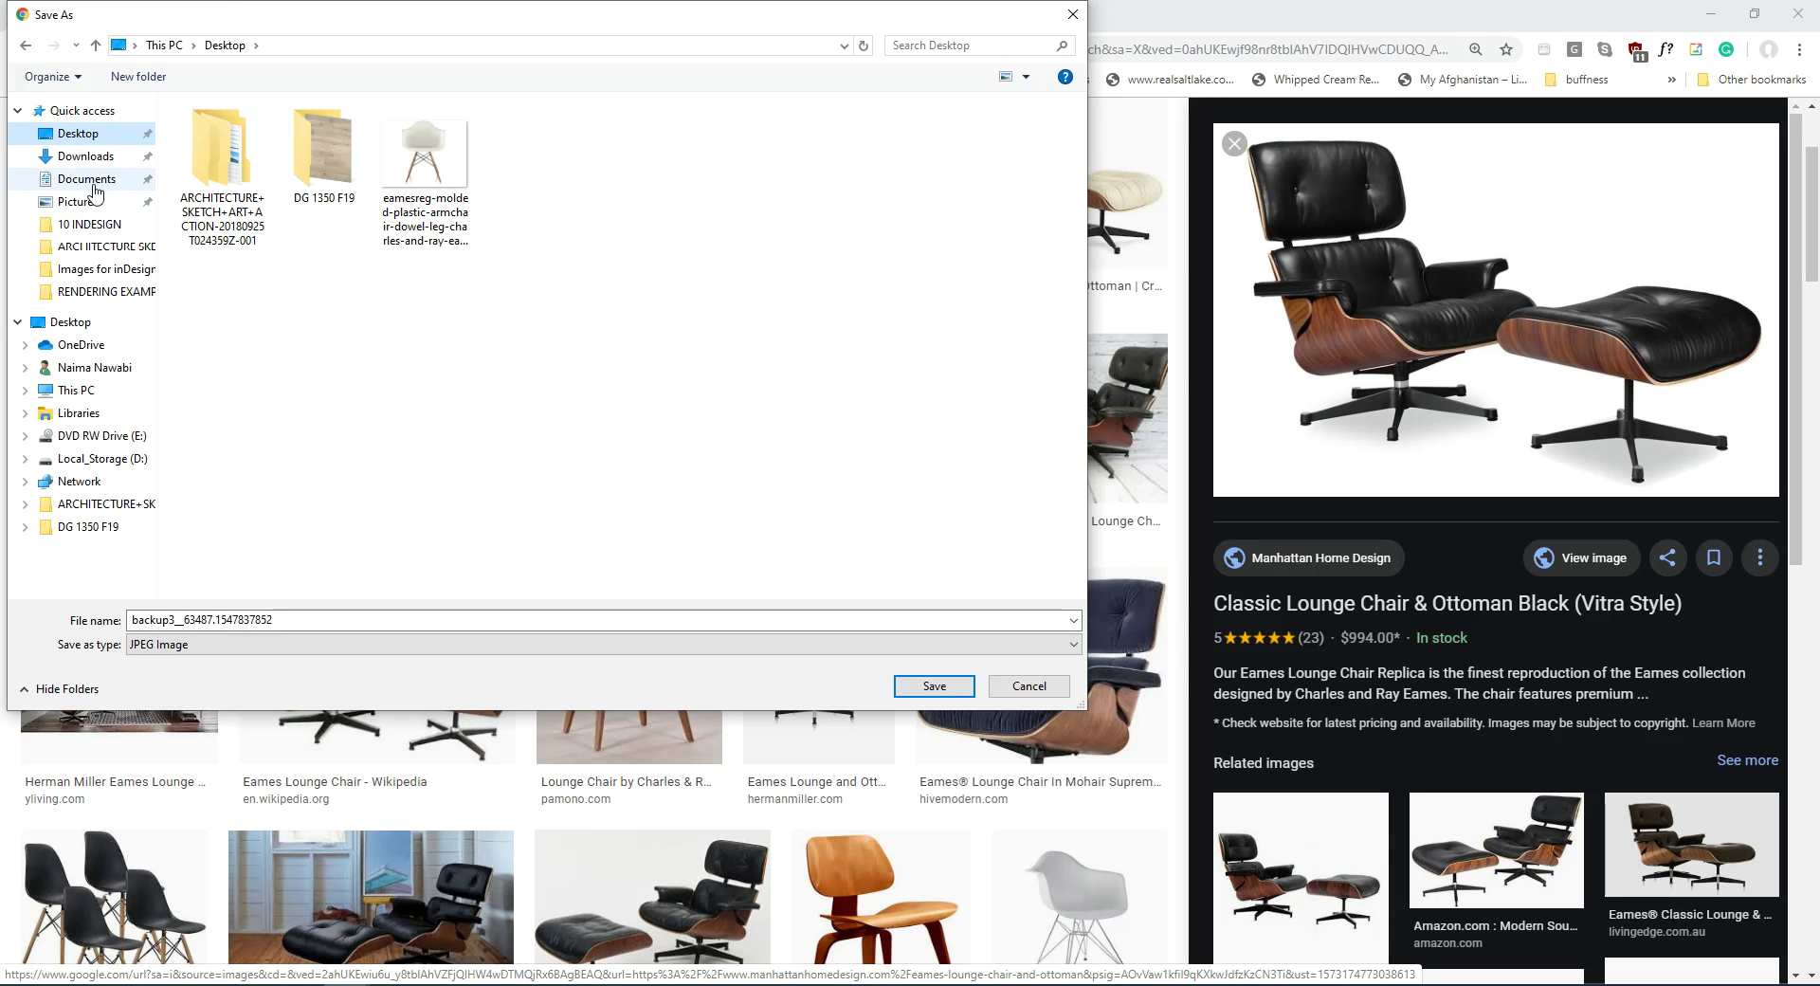
Create a folder named IMAGES on the Desktop and open it as the save location
{"action": "right_click", "coordinate": [512, 471]}
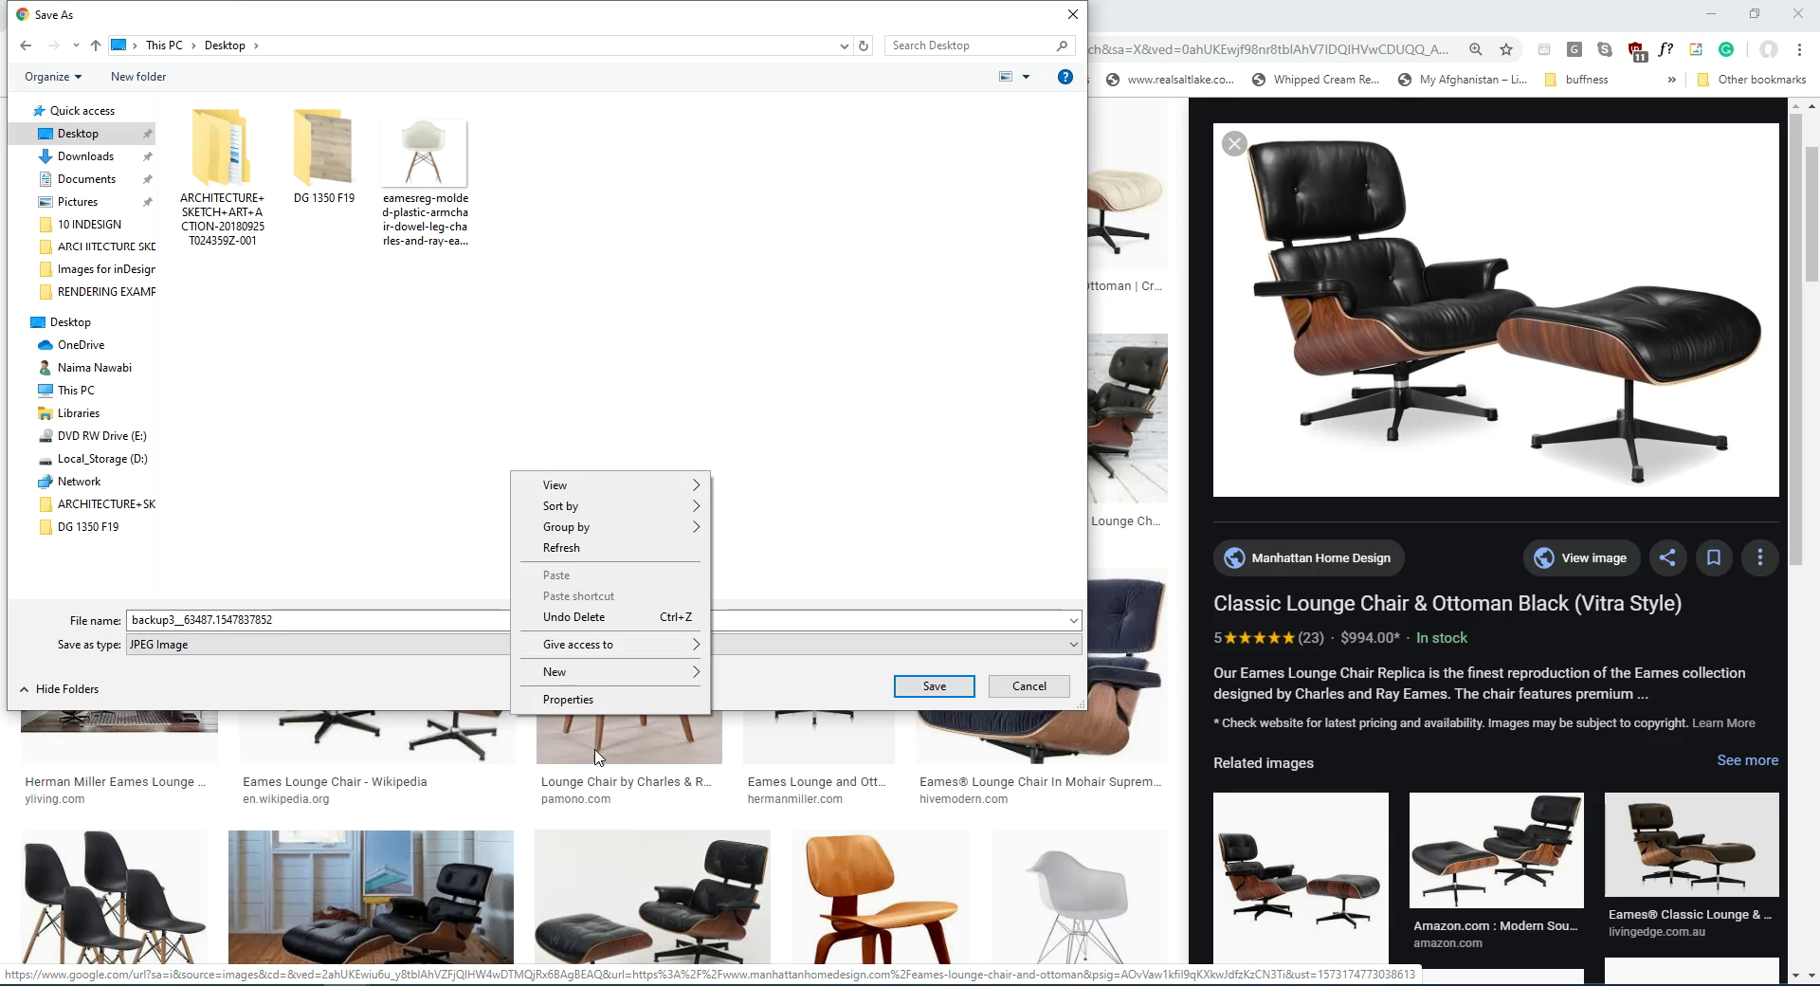
{"action": "mouse_move", "coordinate": [601, 680]}
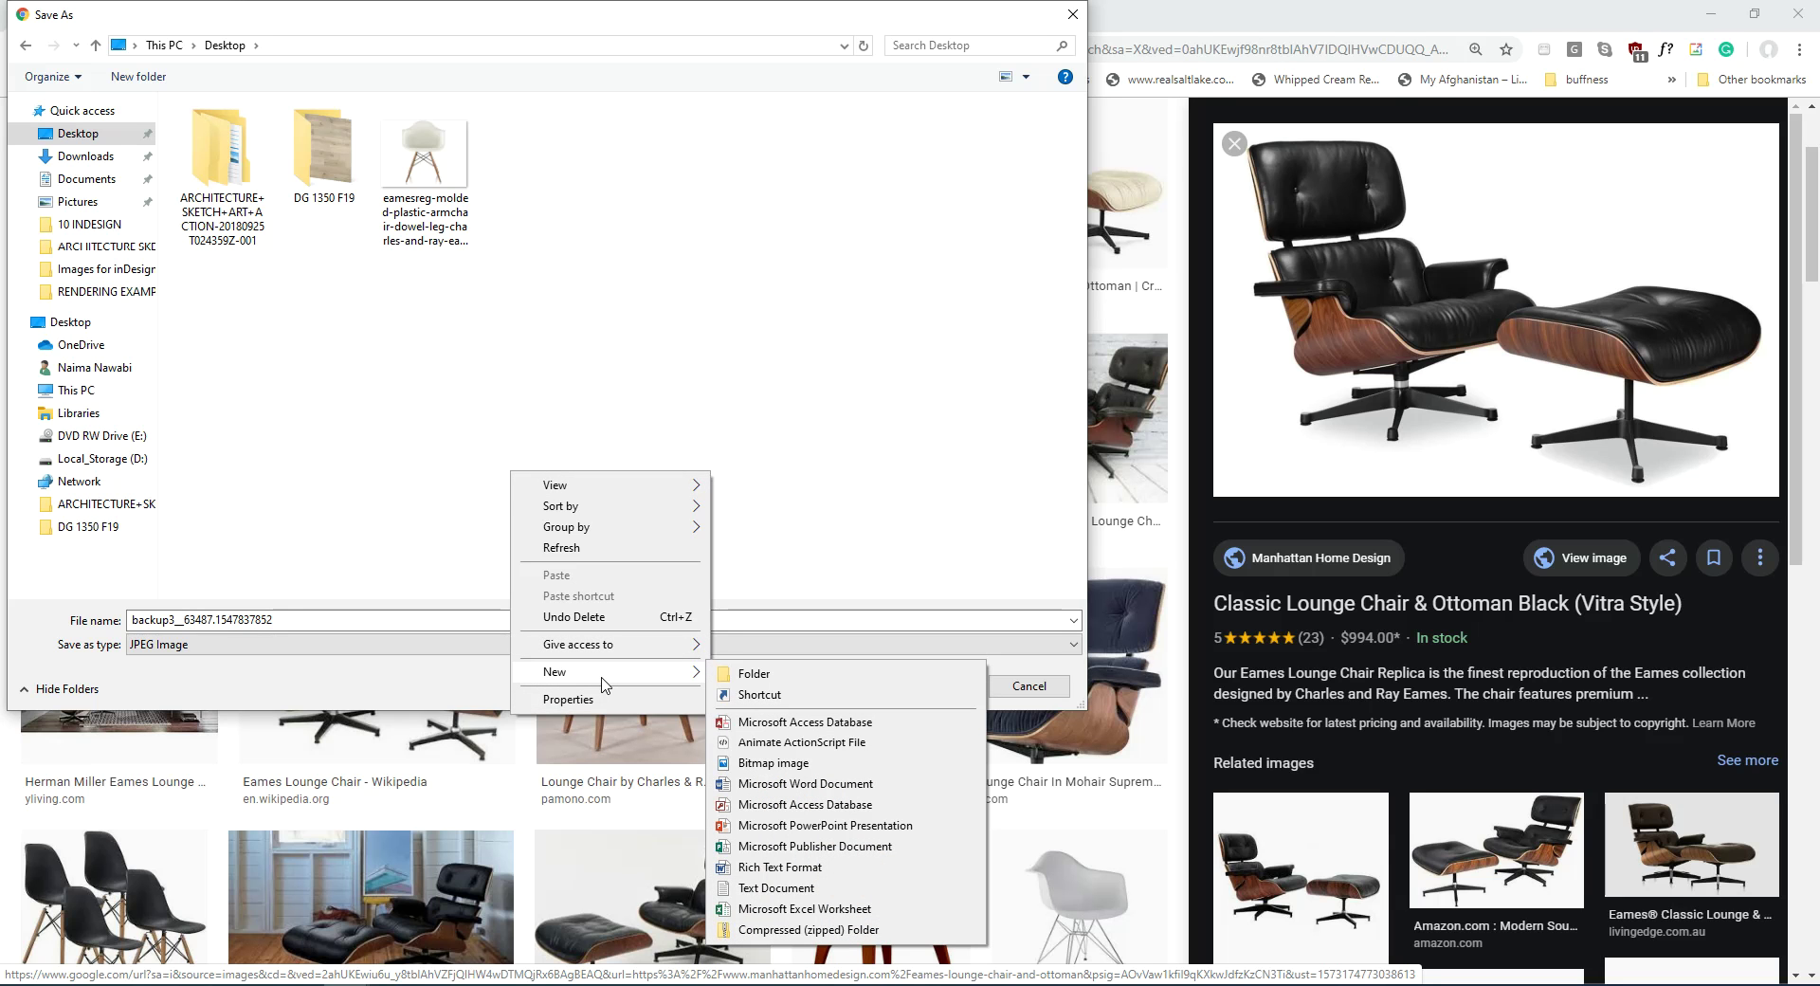
{"action": "left_click", "coordinate": [737, 673]}
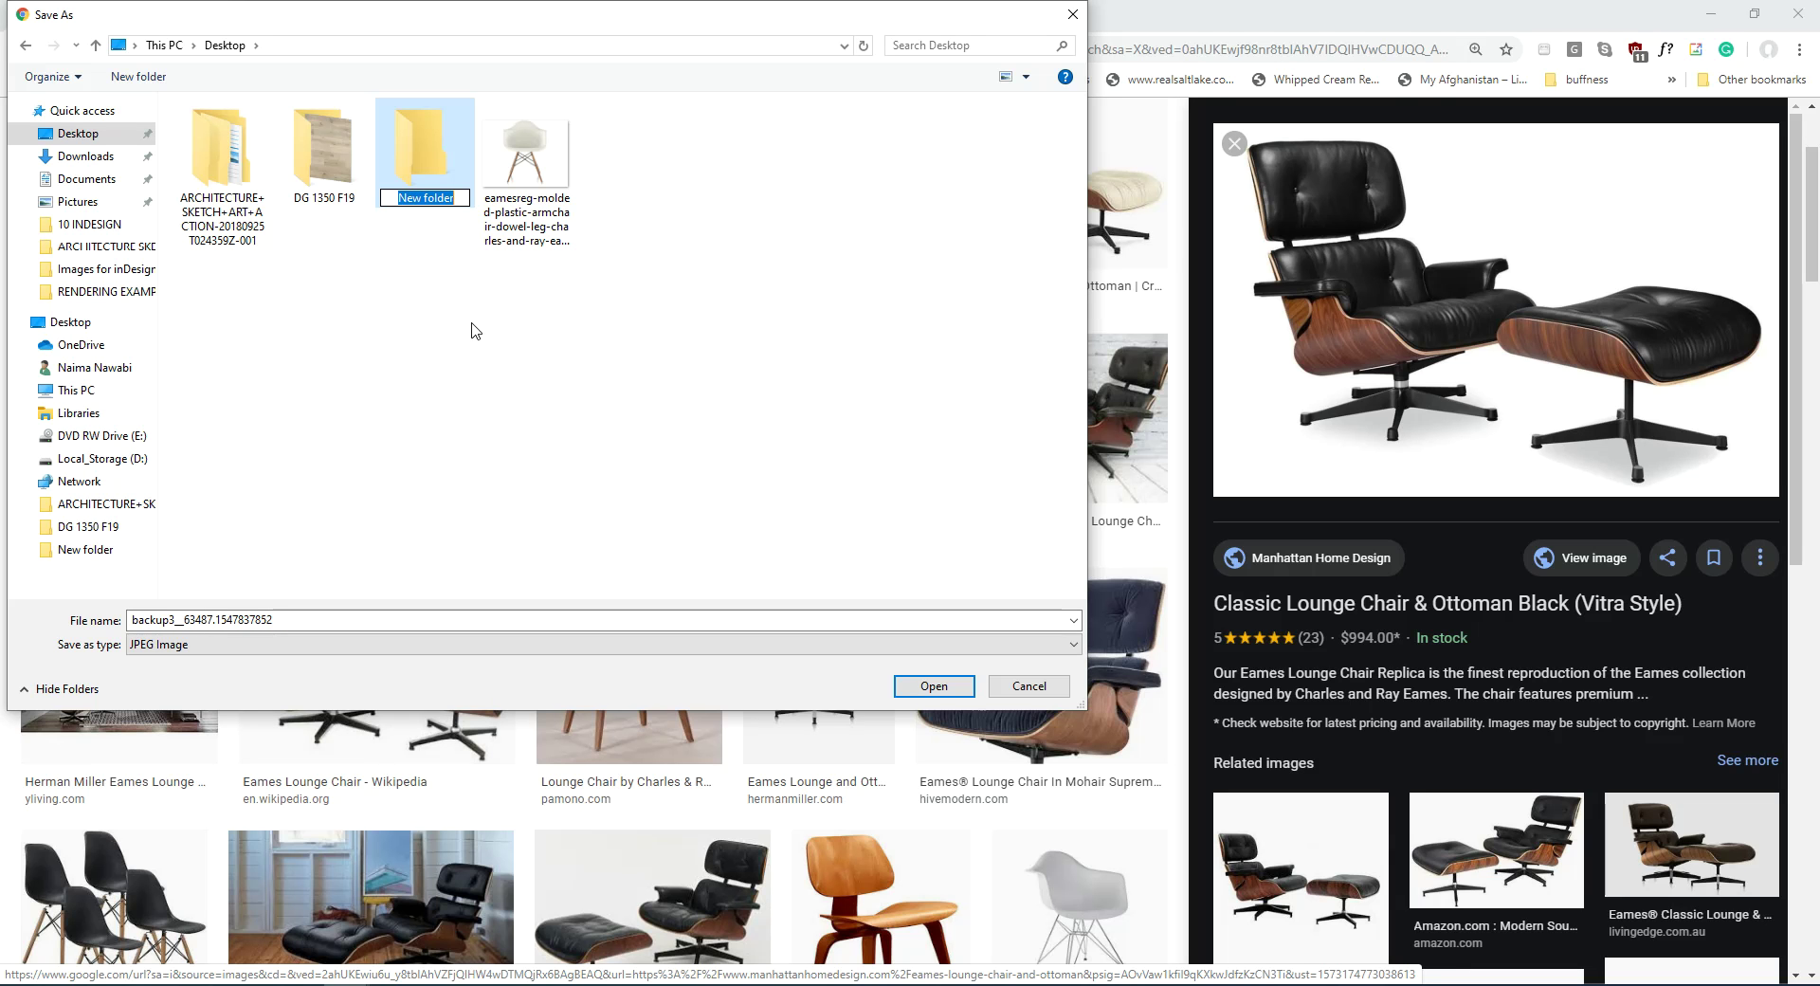
{"action": "type", "text": "design"}
{"action": "key", "text": "BackSpace"}
{"action": "key", "text": "BackSpace"}
{"action": "key", "text": "BackSpace"}
{"action": "key", "text": "BackSpace"}
{"action": "key", "text": "BackSpace"}
{"action": "key", "text": "BackSpace"}
{"action": "type", "text": "IMAGES"}
{"action": "key", "text": "Return"}
{"action": "double_click", "coordinate": [446, 139]}
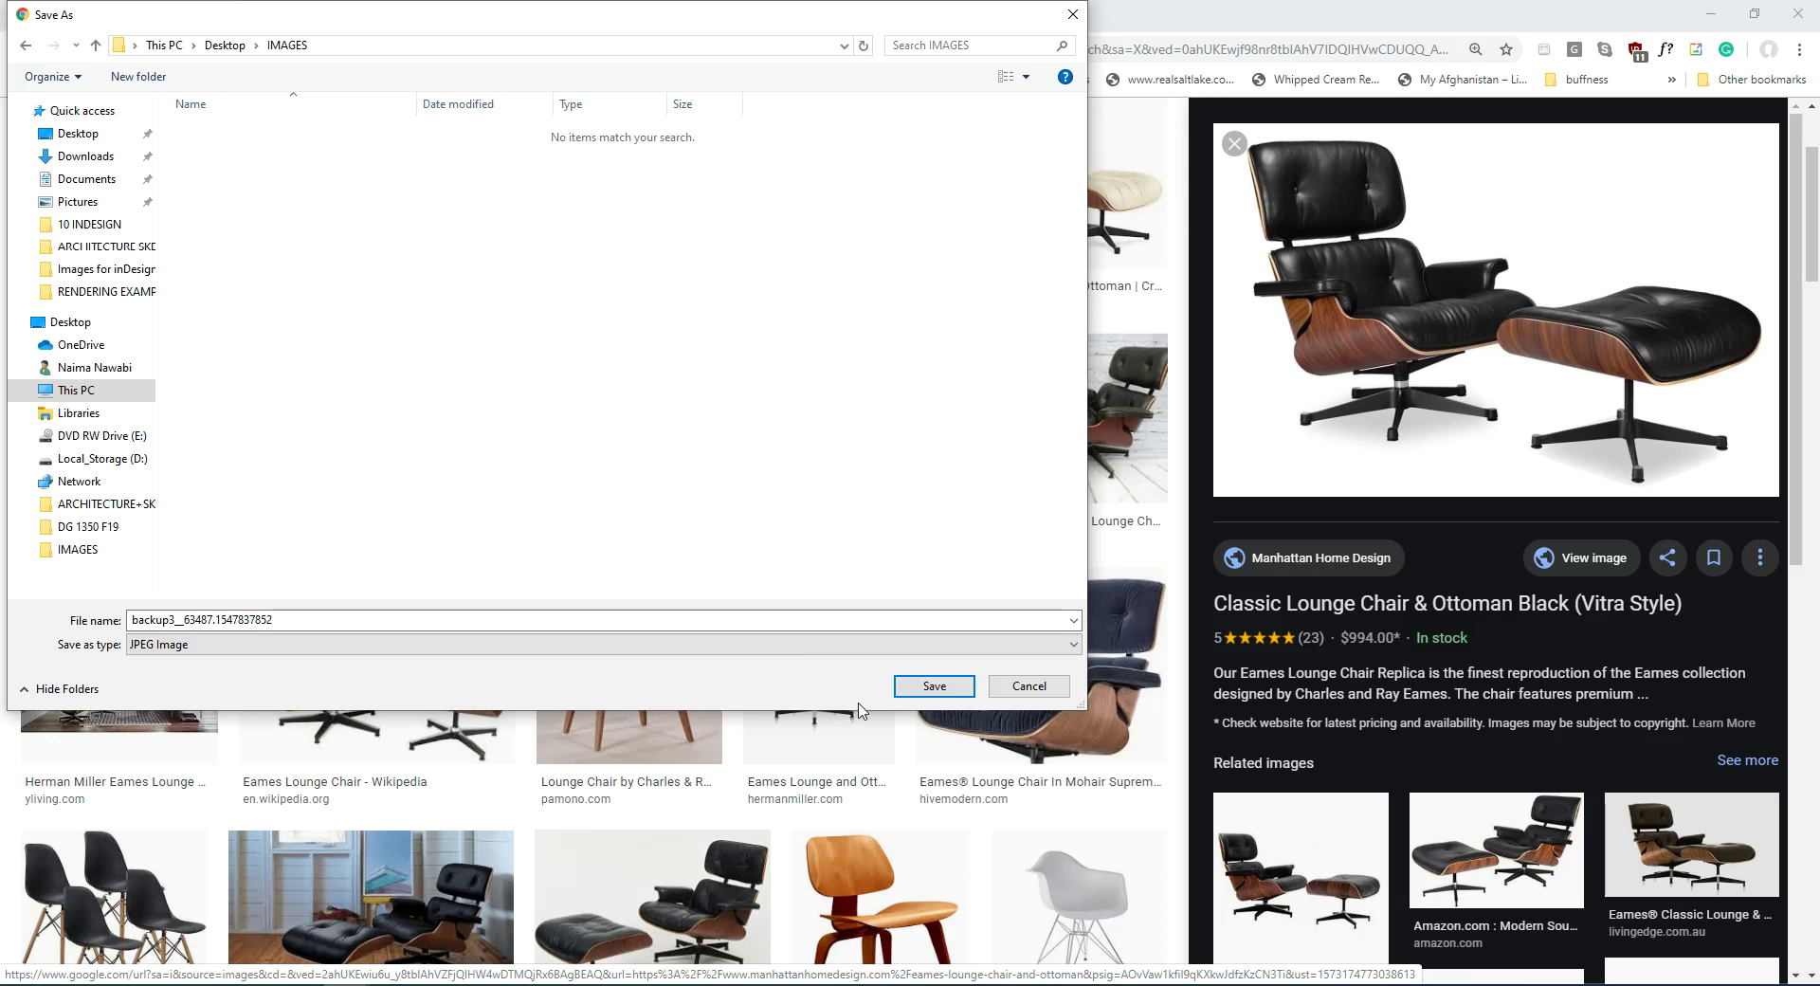
Save the chair picture in the IMAGES folder under the file name EMAES
{"action": "left_click", "coordinate": [460, 616]}
{"action": "type", "text": "eames chair"}
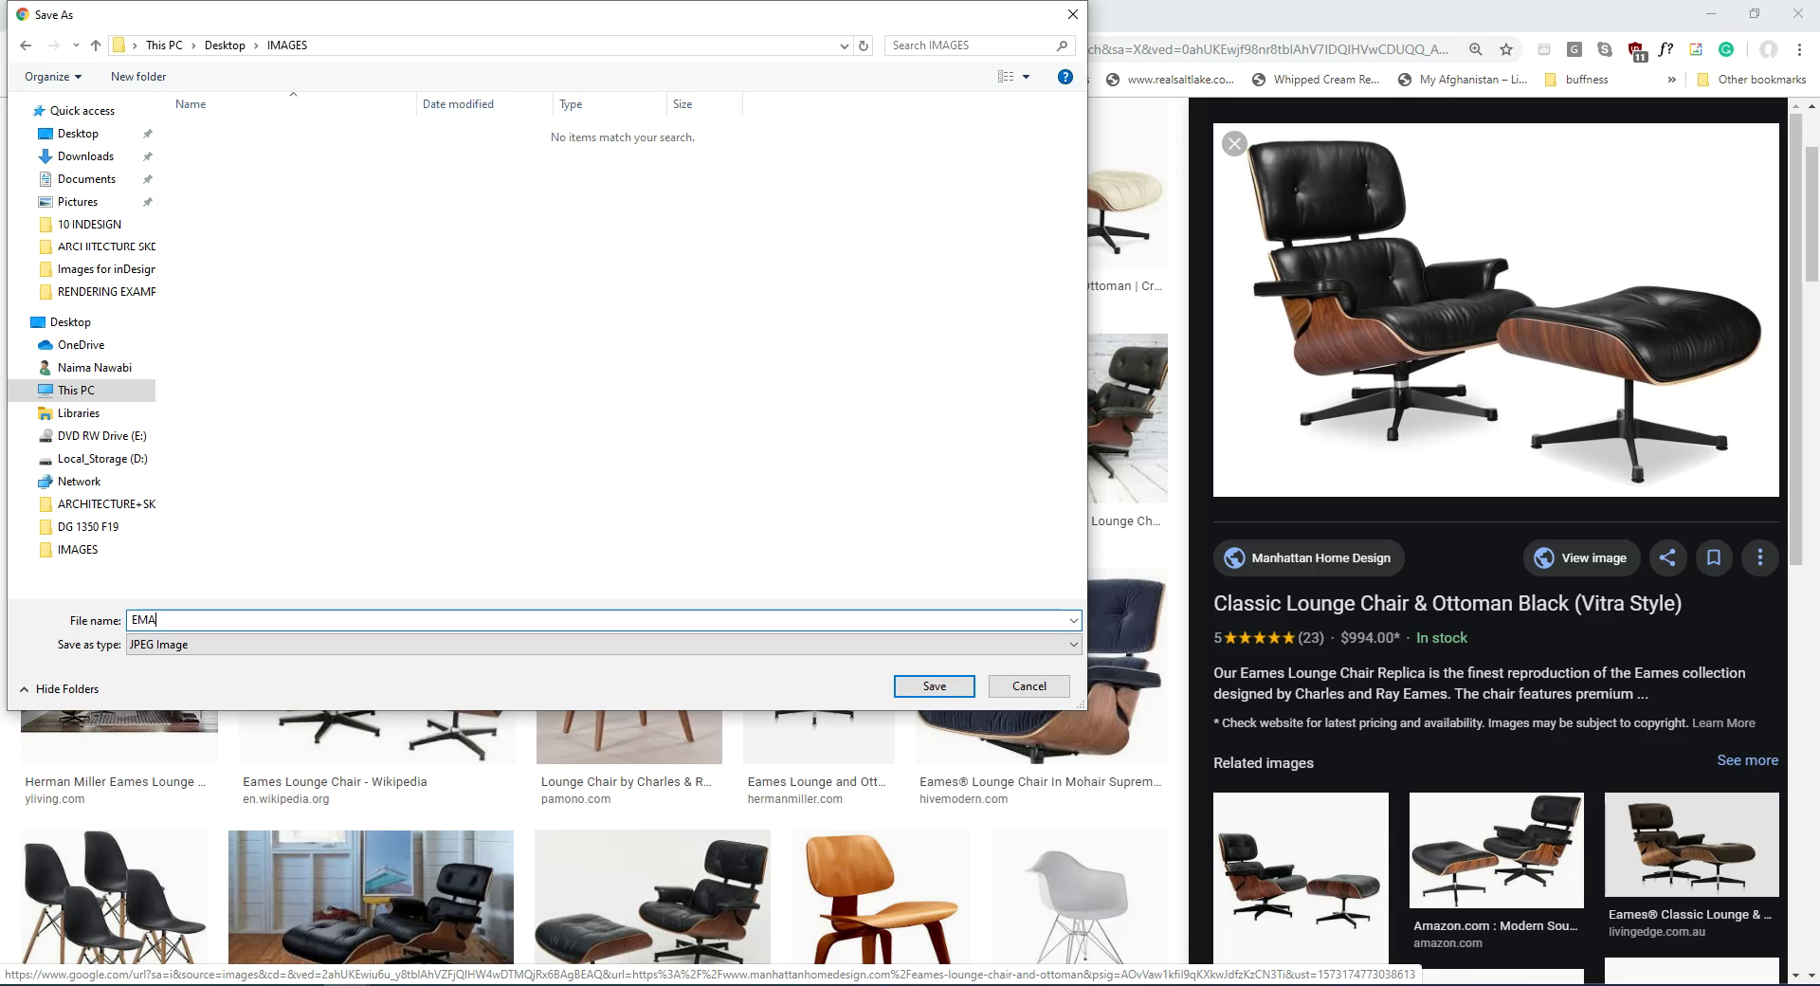
{"action": "key", "text": "Return"}
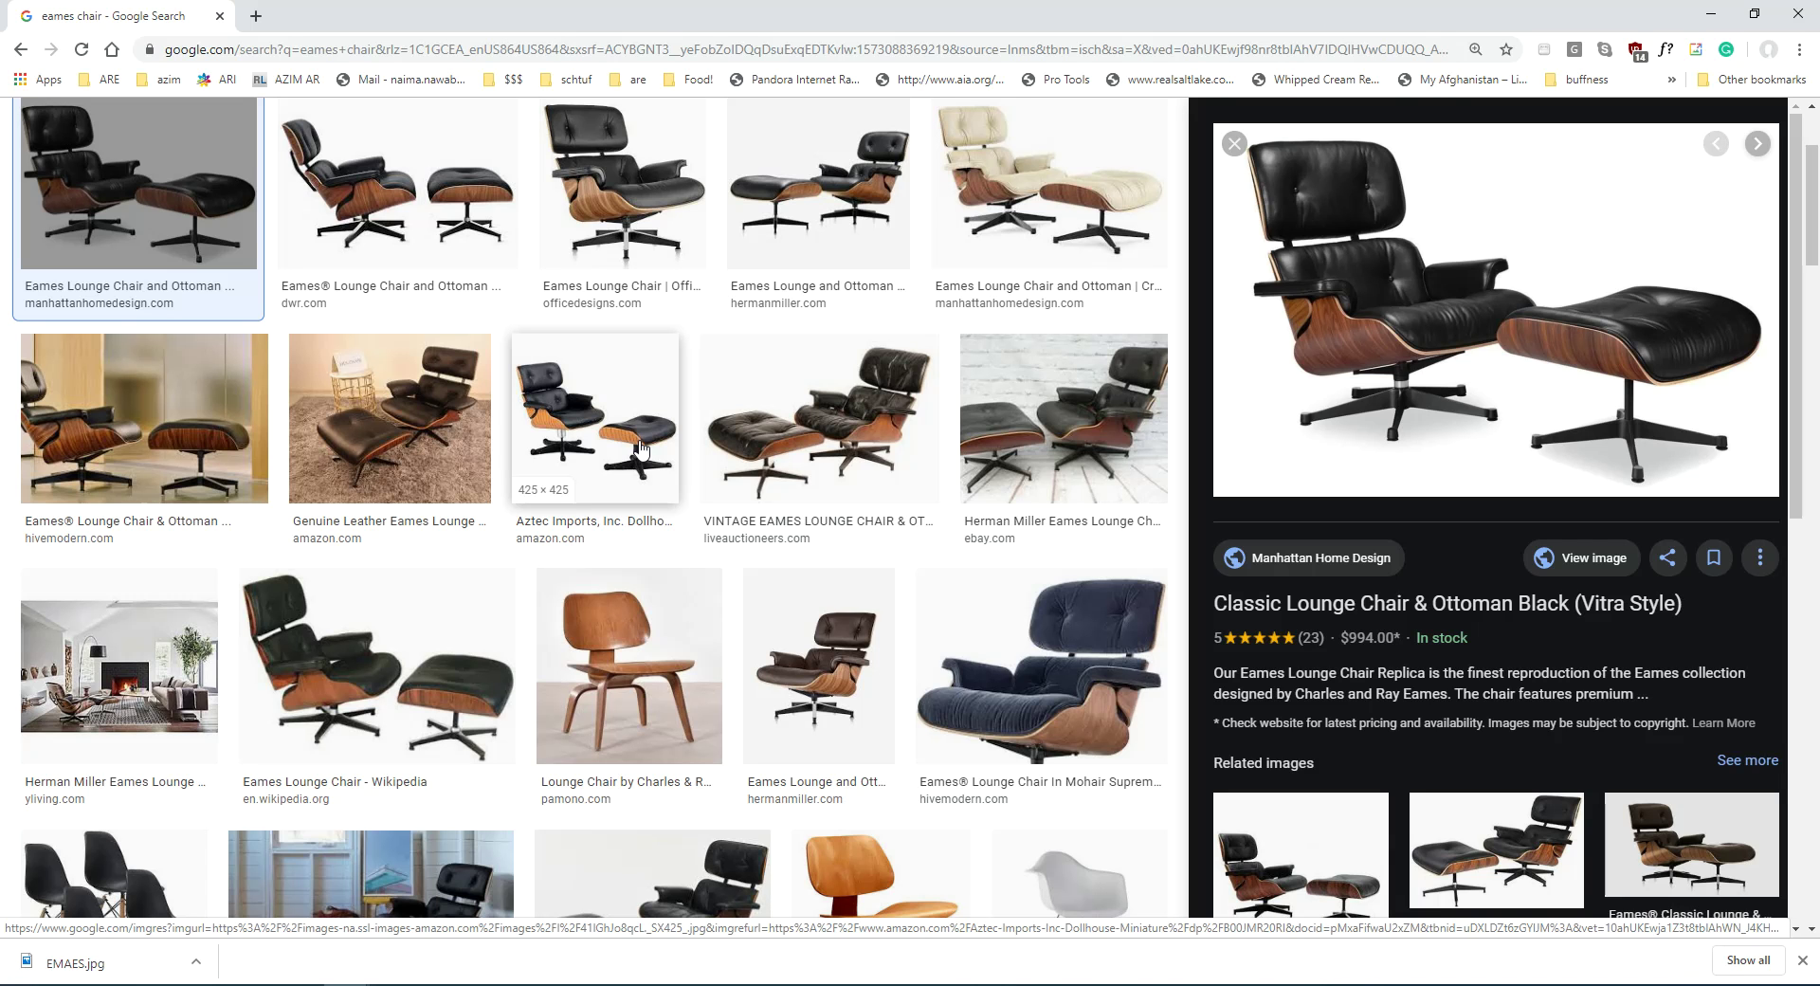
Show the image results for CRINKLE VASE SCULPTURE MOMA and preview the white crinkled bag vase on grey
{"action": "scroll", "coordinate": [641, 446], "scroll_direction": "up", "scroll_amount": 3}
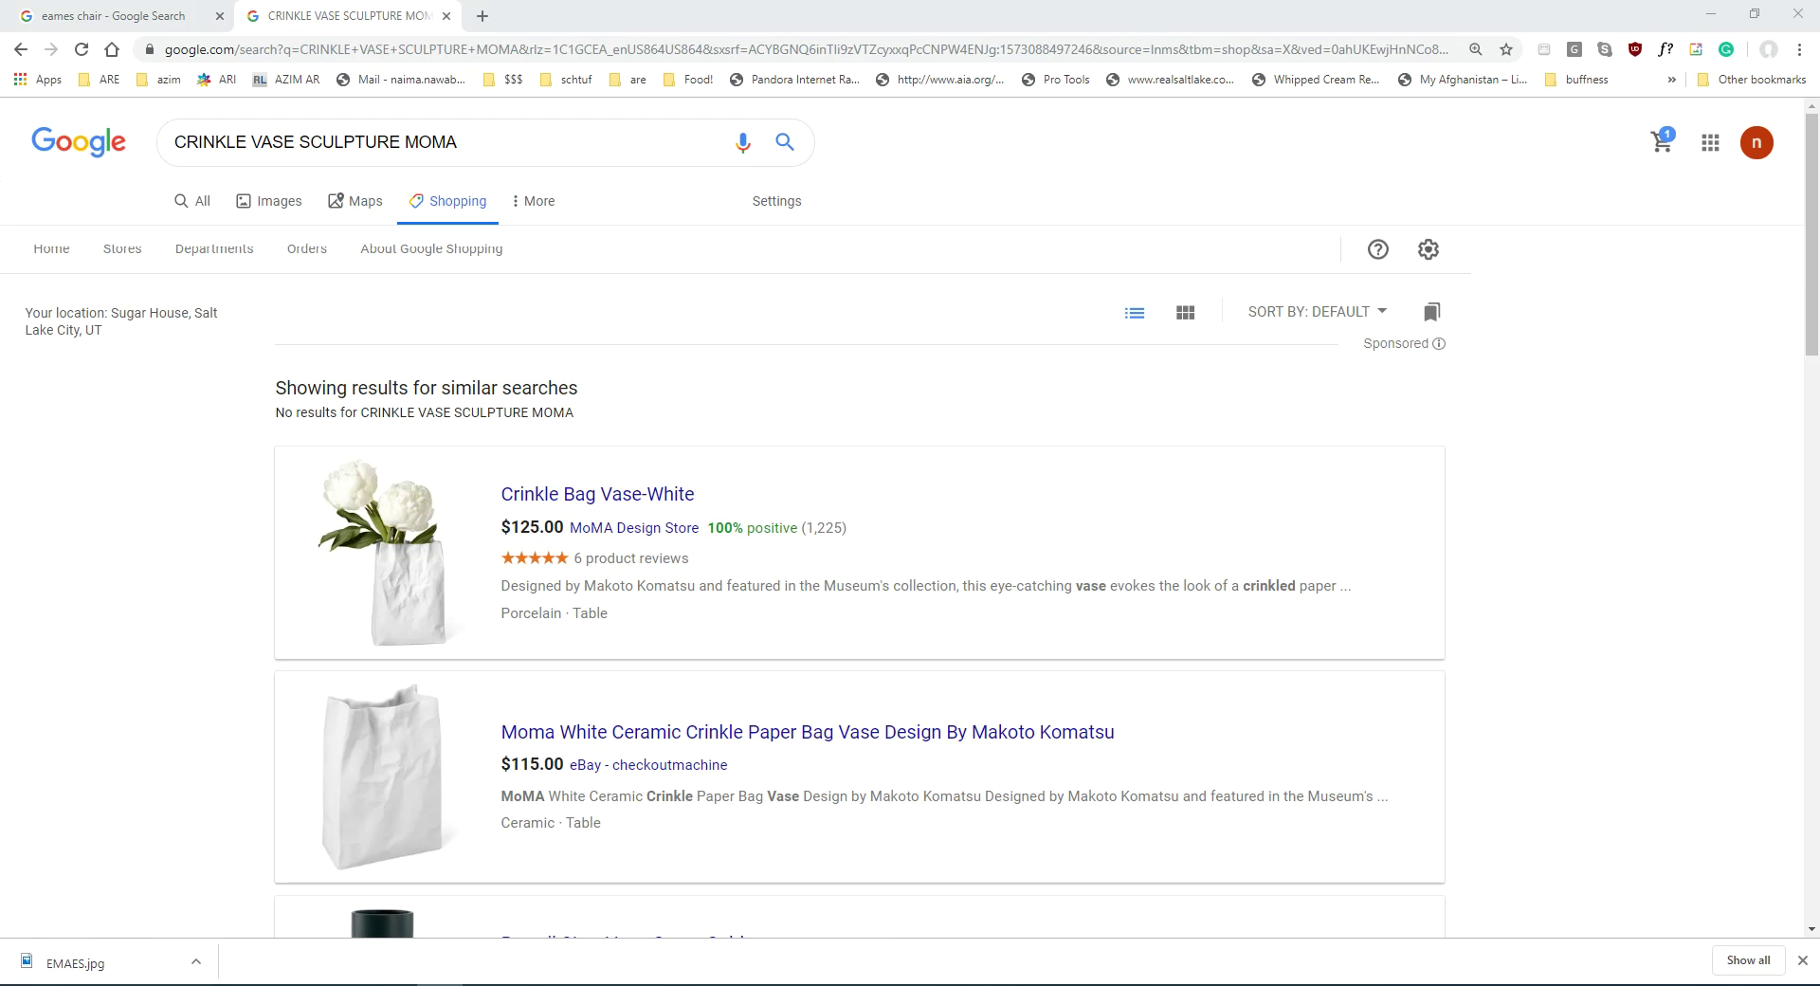
{"action": "left_click", "coordinate": [244, 201]}
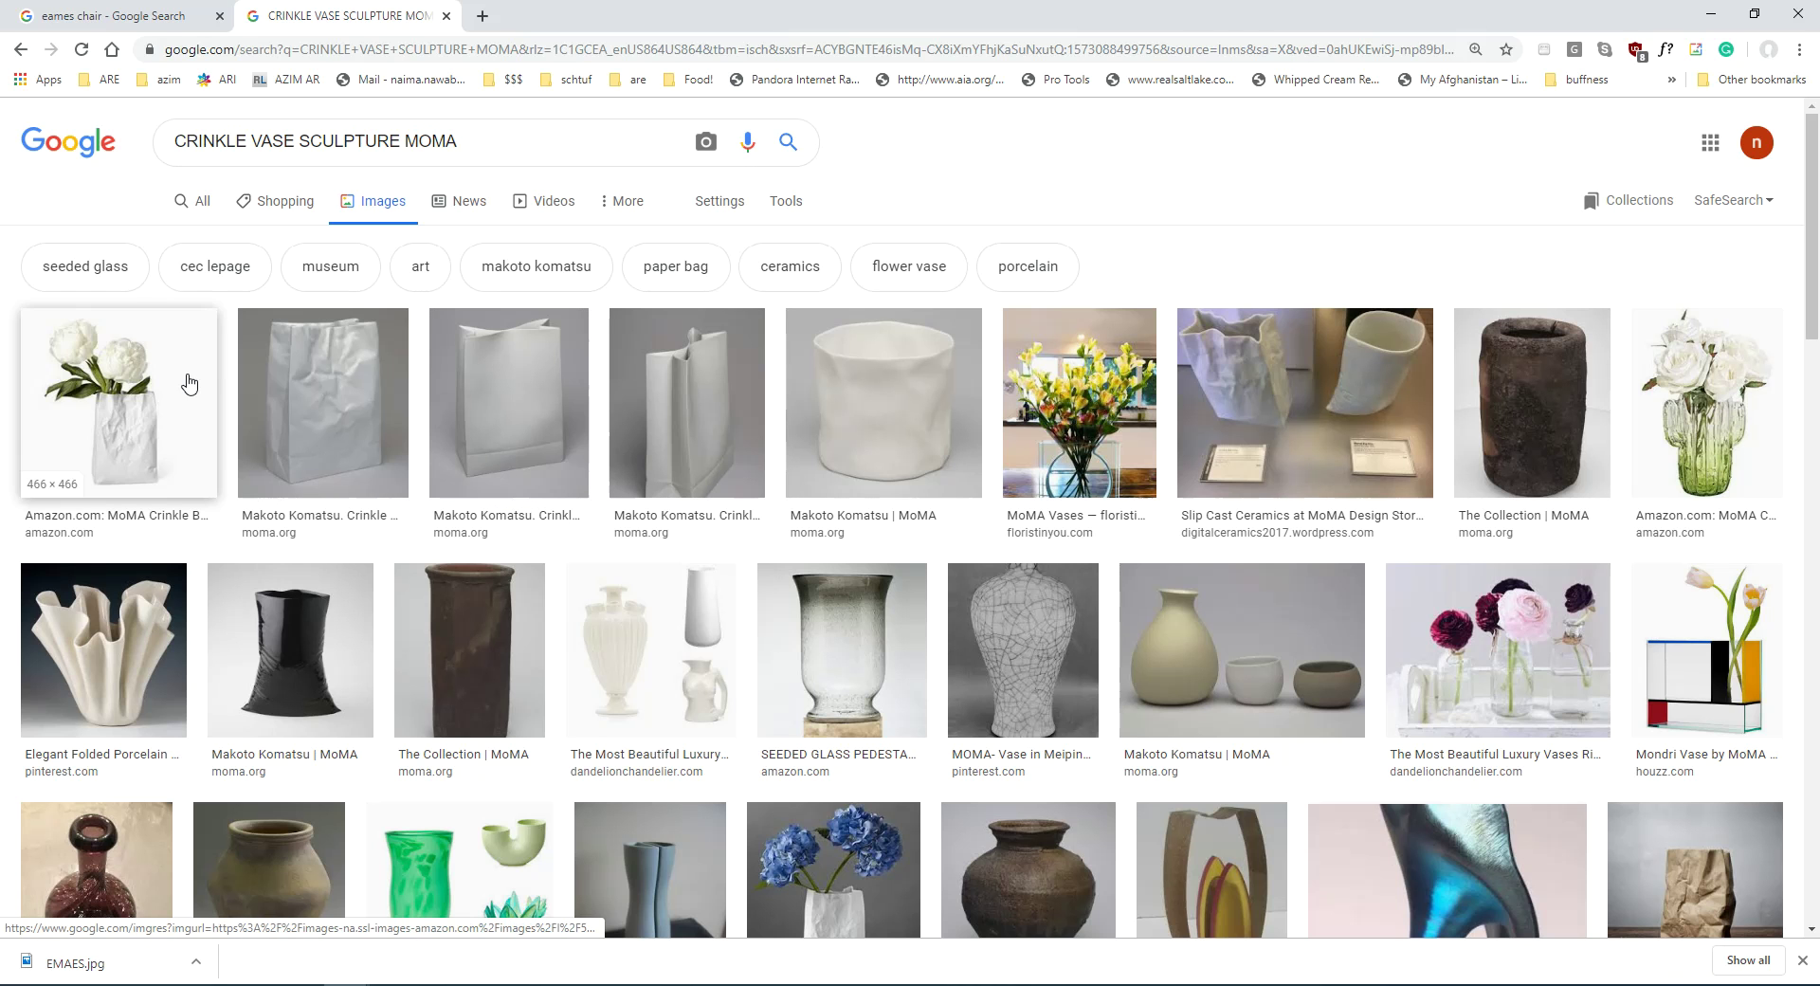
{"action": "left_click", "coordinate": [312, 392]}
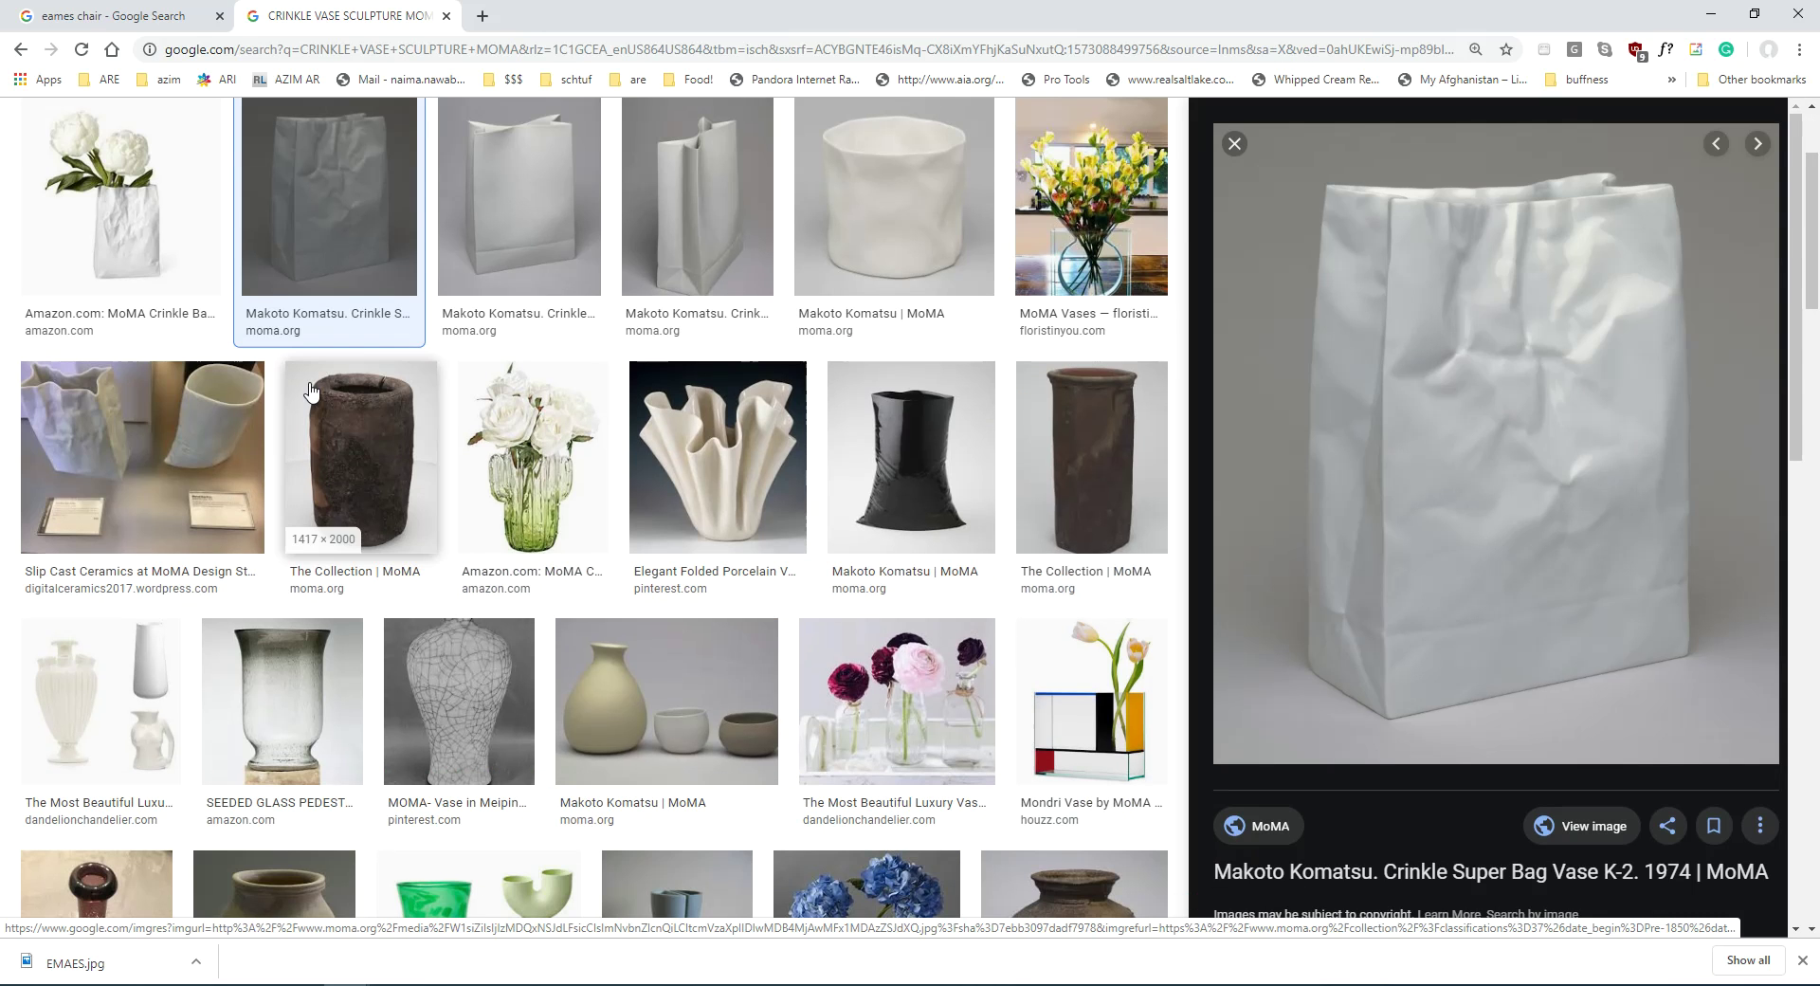
Save the previewed vase picture in the IMAGES folder under the file name VASE
{"action": "right_click", "coordinate": [1538, 462]}
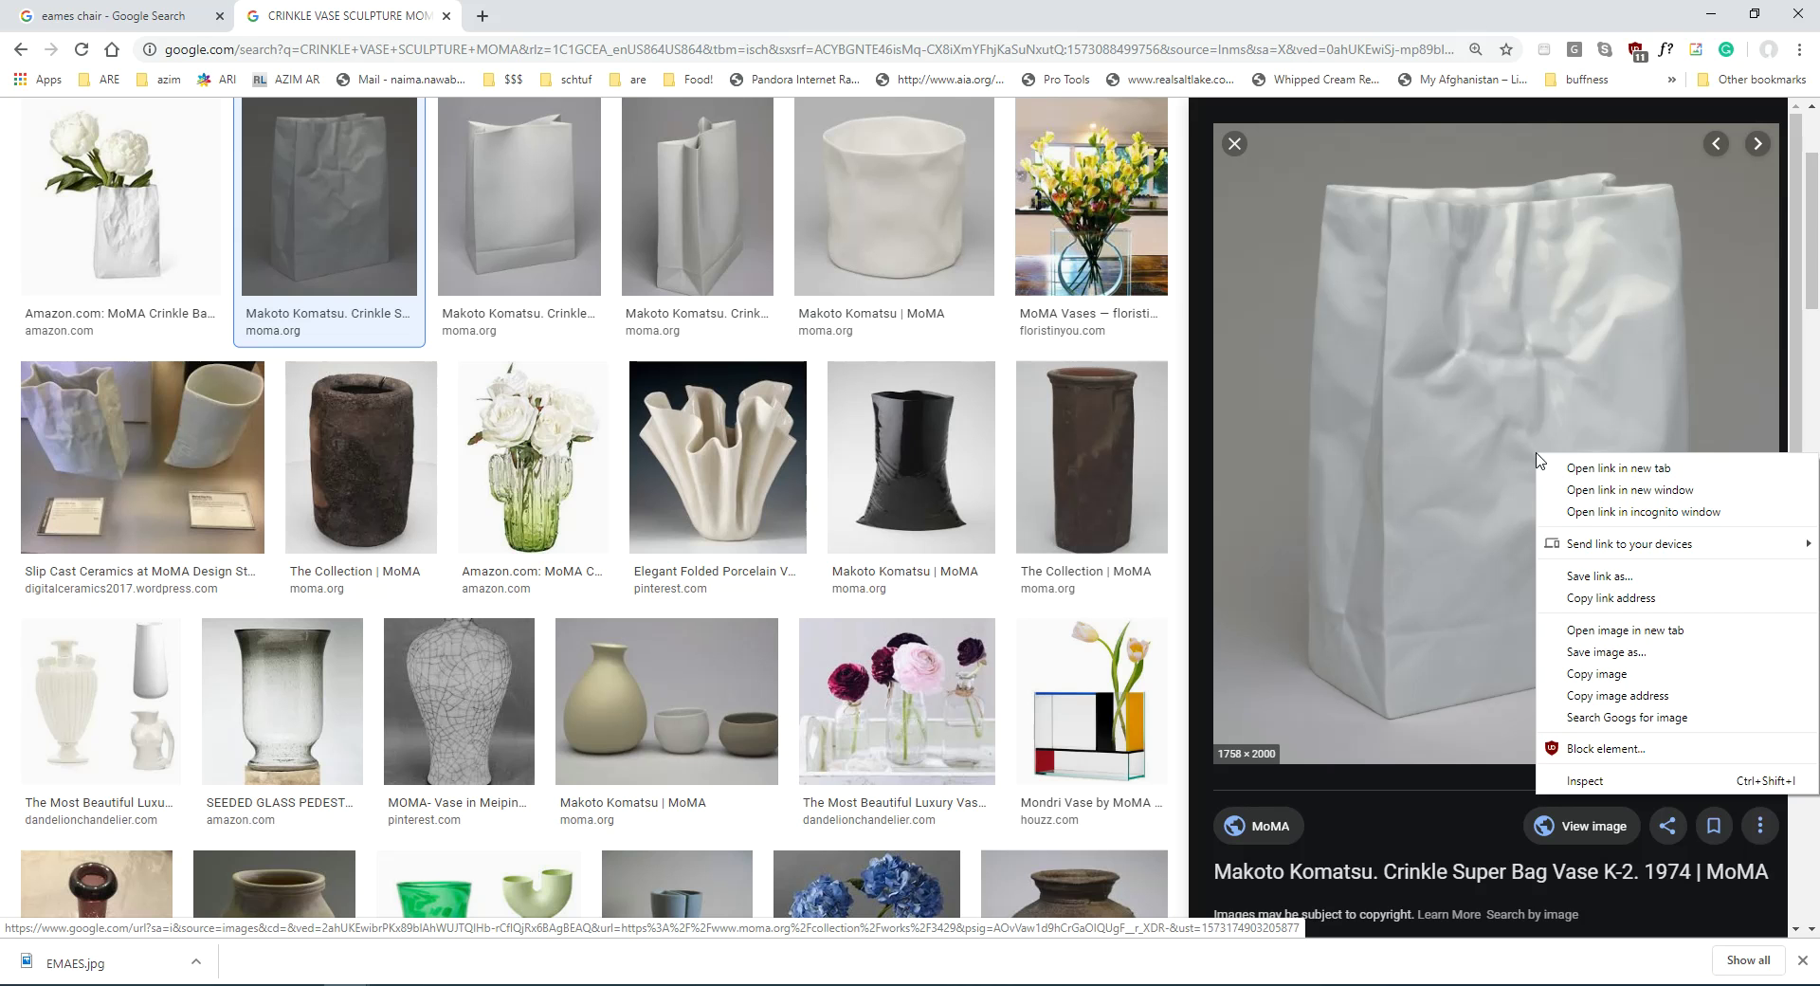
{"action": "left_click", "coordinate": [1596, 585]}
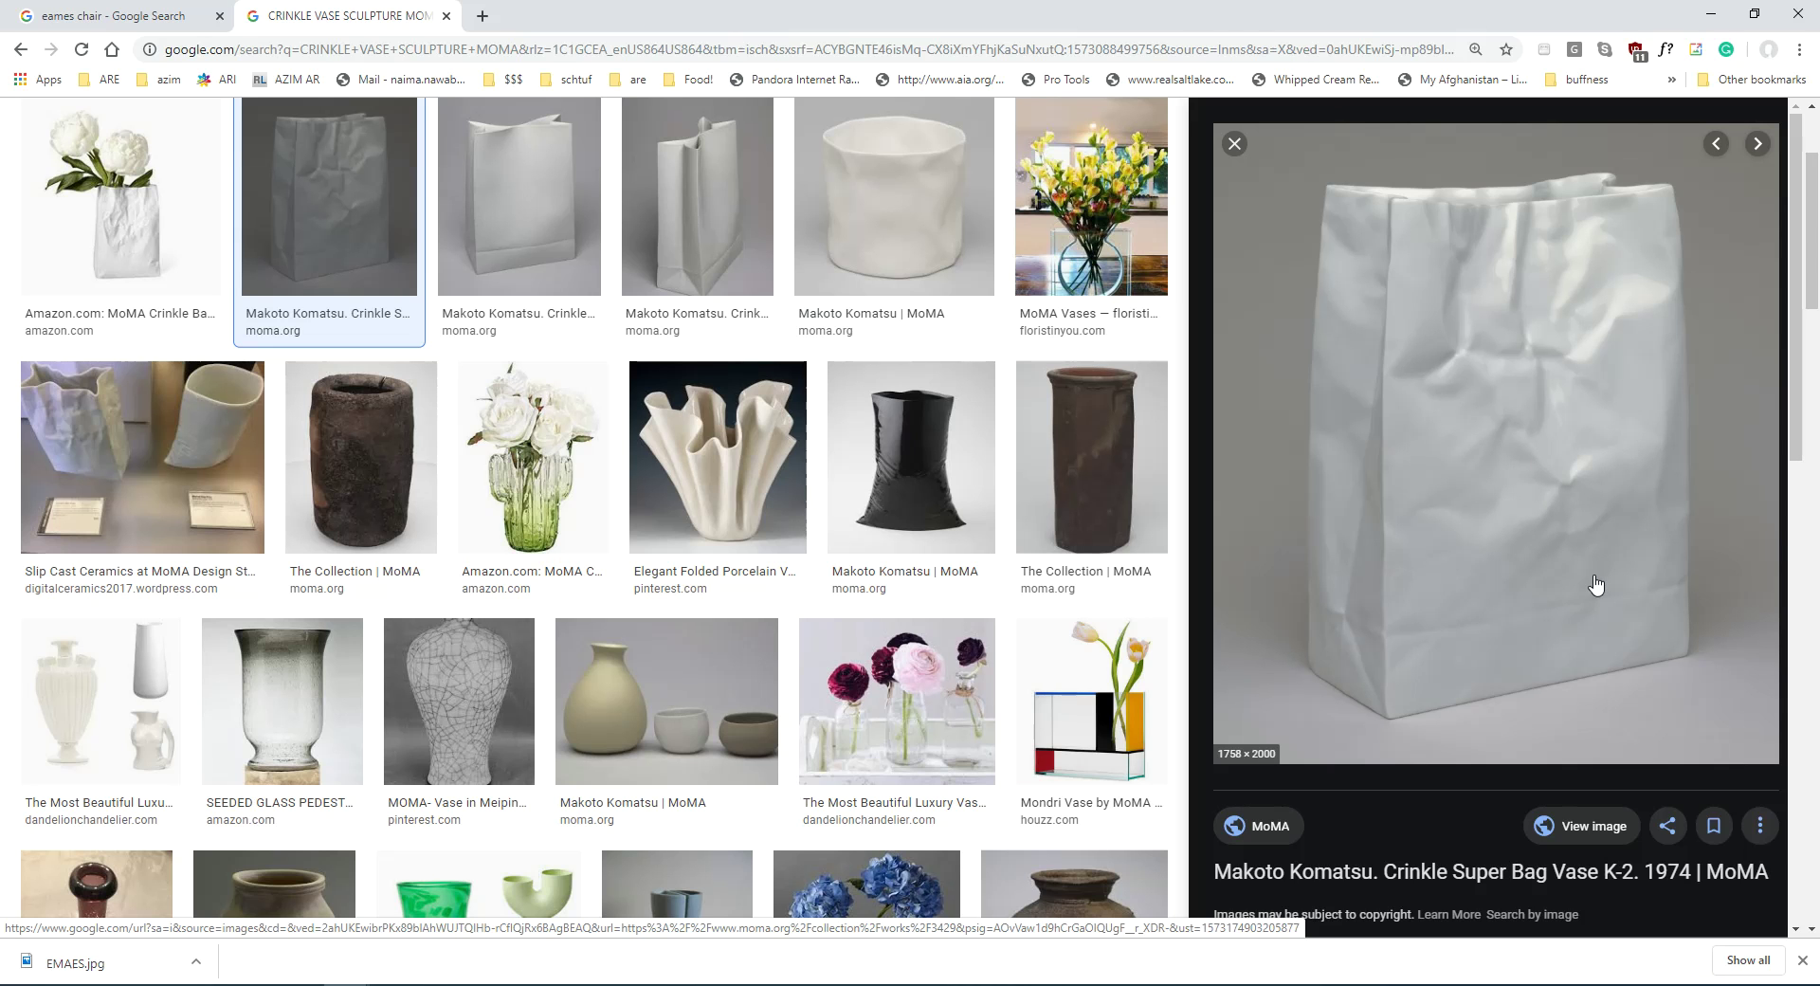
{"action": "right_click", "coordinate": [1517, 494]}
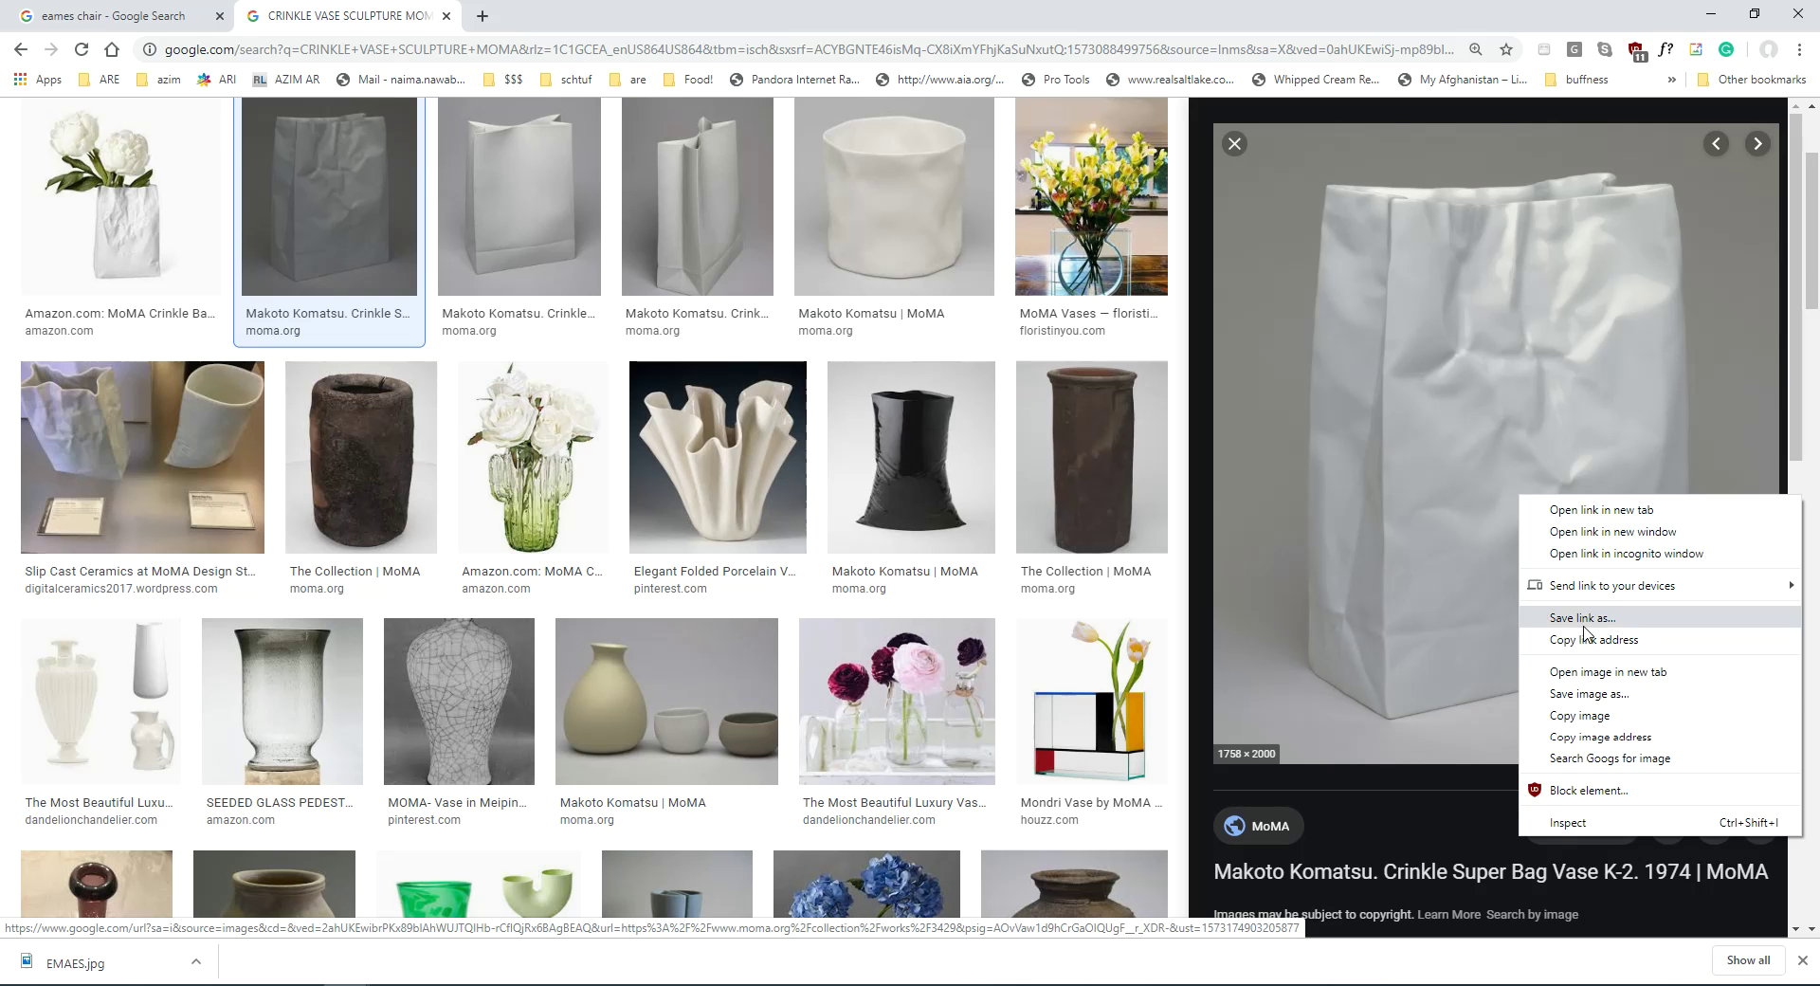
{"action": "left_click", "coordinate": [1588, 692]}
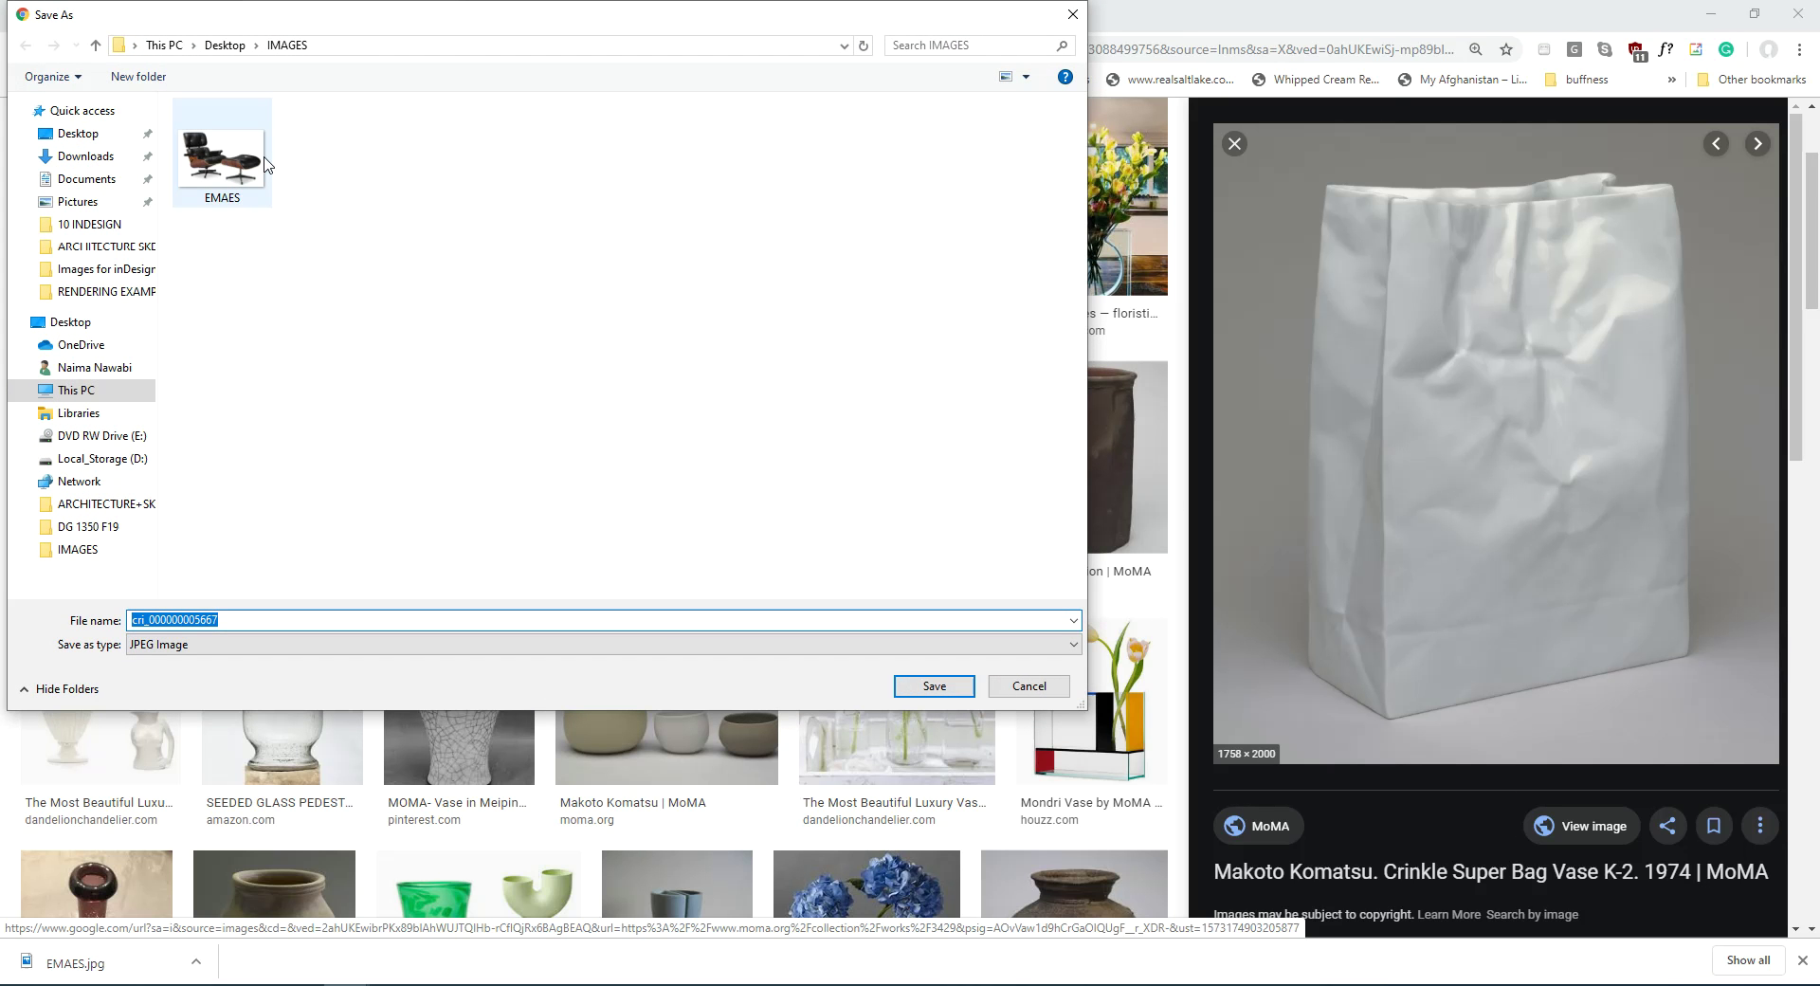
{"action": "type", "text": "VASE"}
{"action": "key", "text": "Return"}
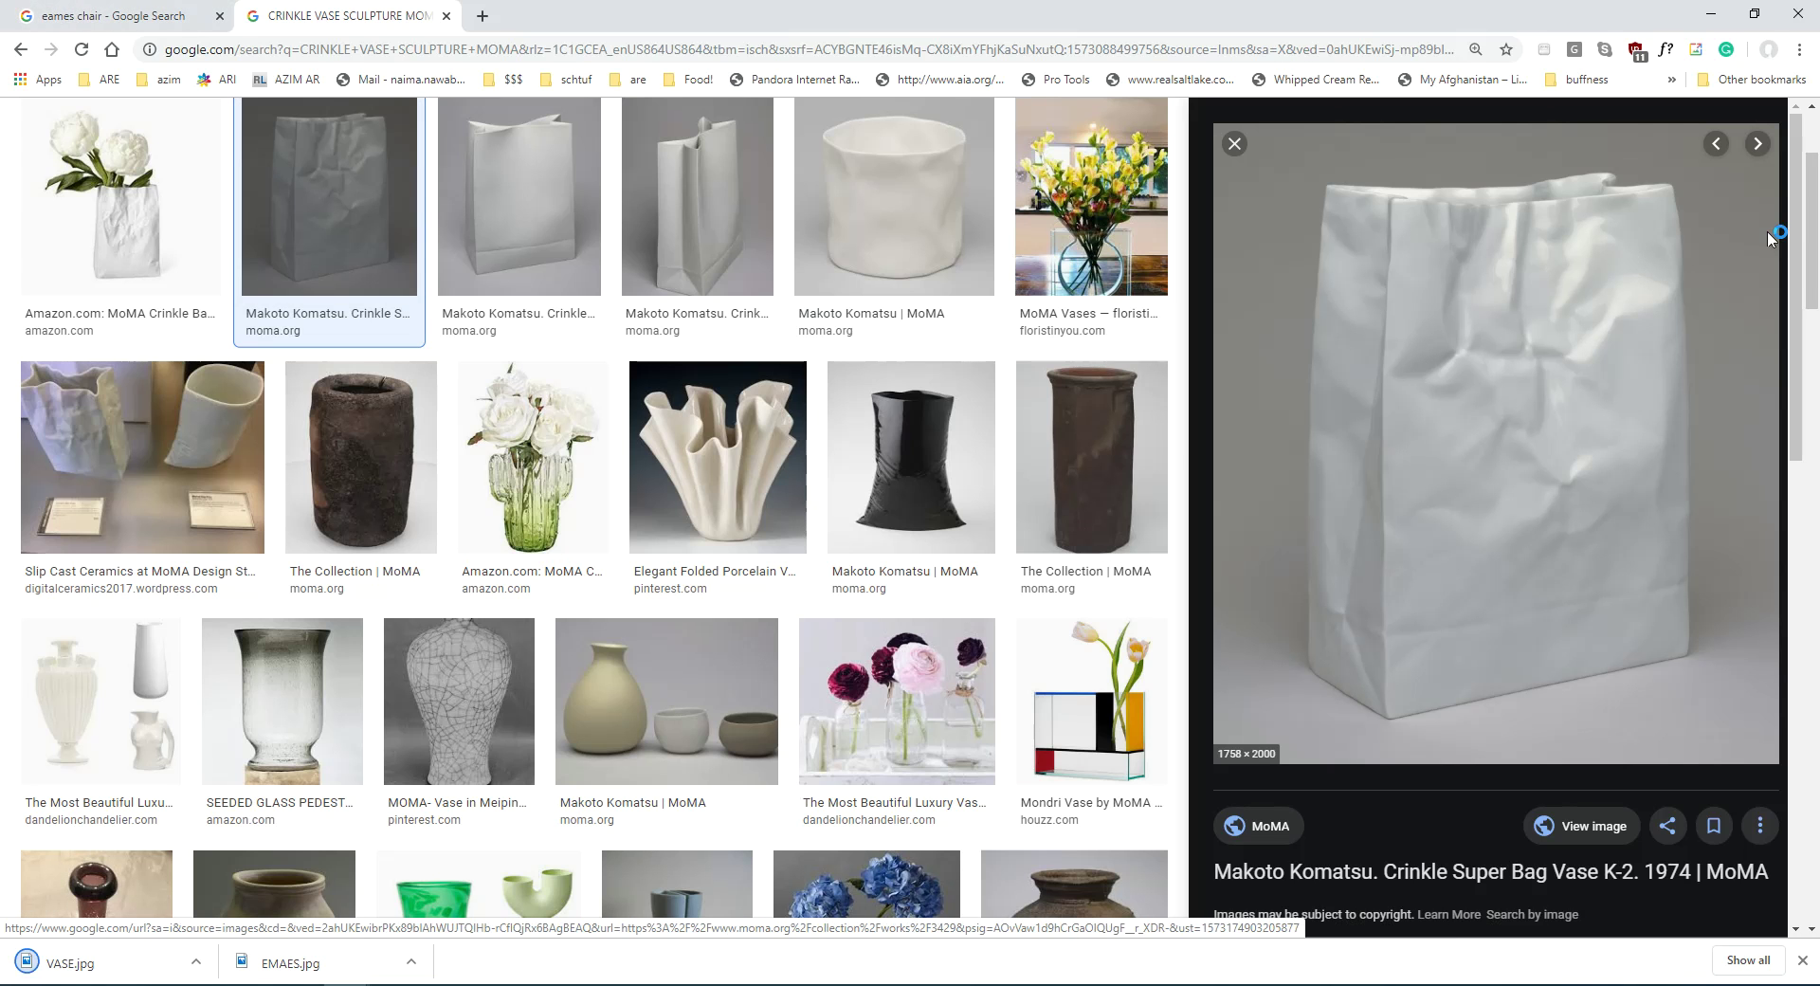
{"action": "right_click", "coordinate": [1624, 249]}
{"action": "left_click", "coordinate": [1650, 349]}
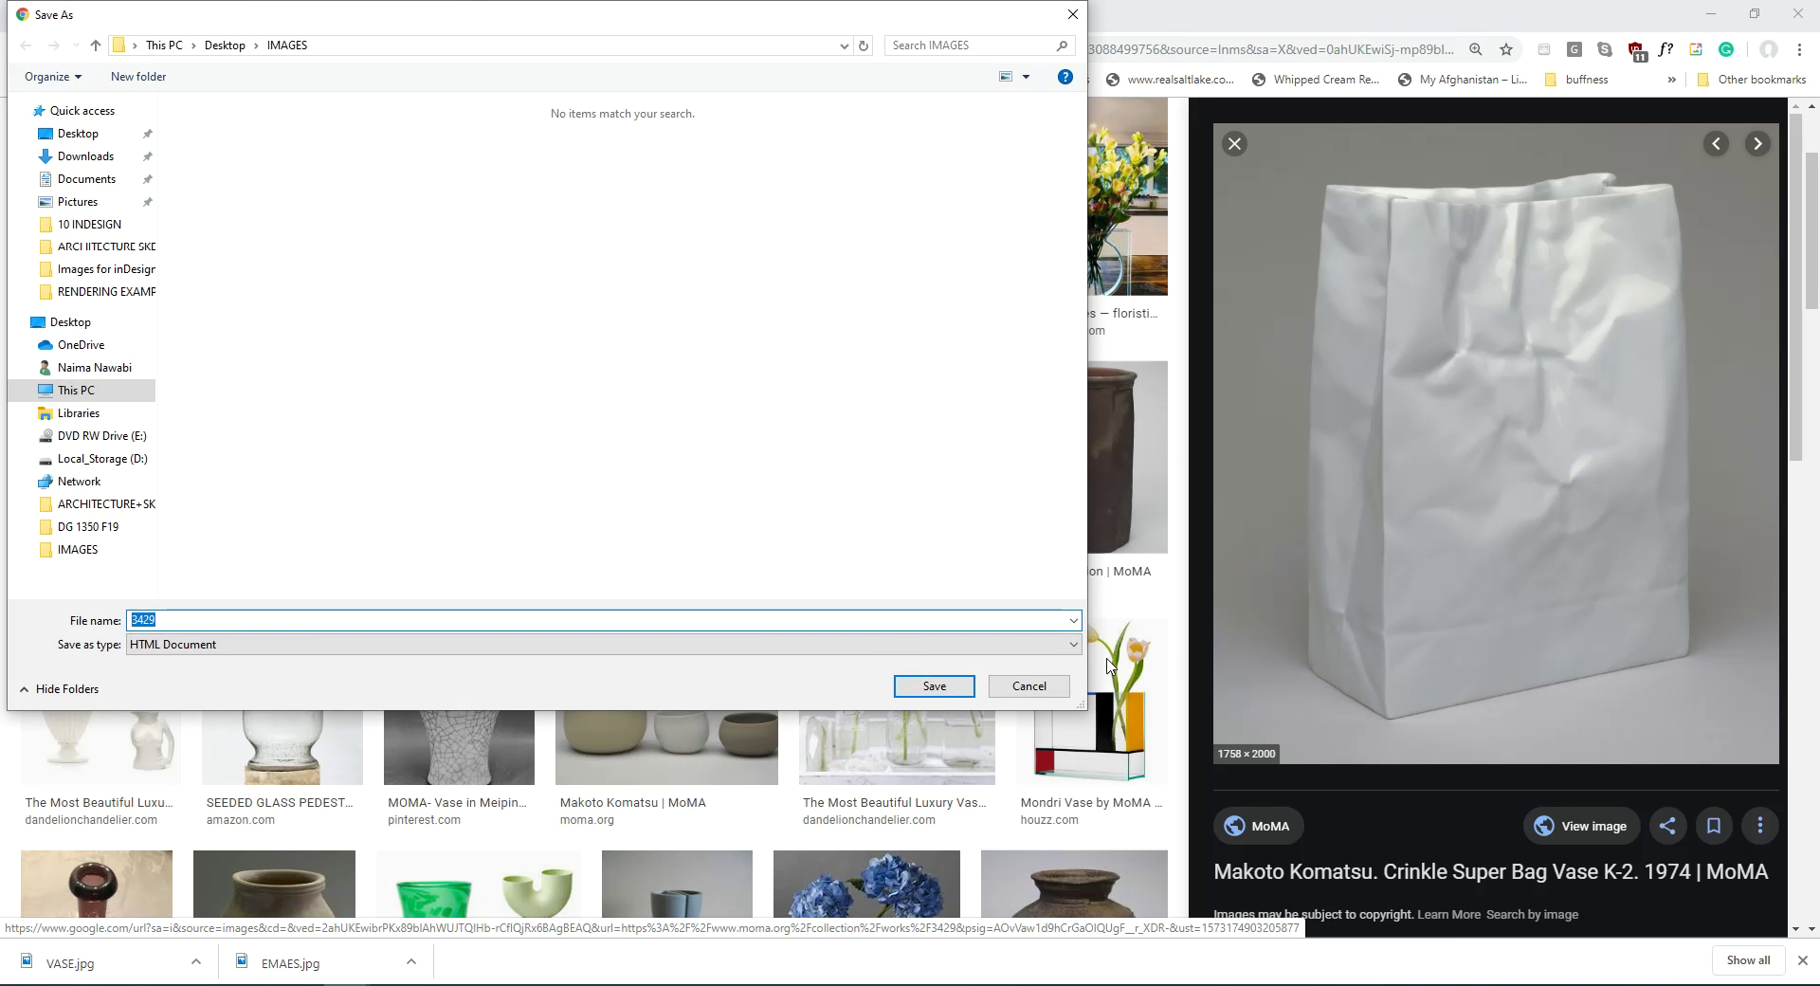
{"action": "left_click", "coordinate": [1013, 692]}
Look through the remaining vase images and the web results for PDF PLANS
{"action": "scroll", "coordinate": [1270, 696], "scroll_direction": "down", "scroll_amount": 4}
{"action": "scroll", "coordinate": [688, 652], "scroll_direction": "down", "scroll_amount": 5}
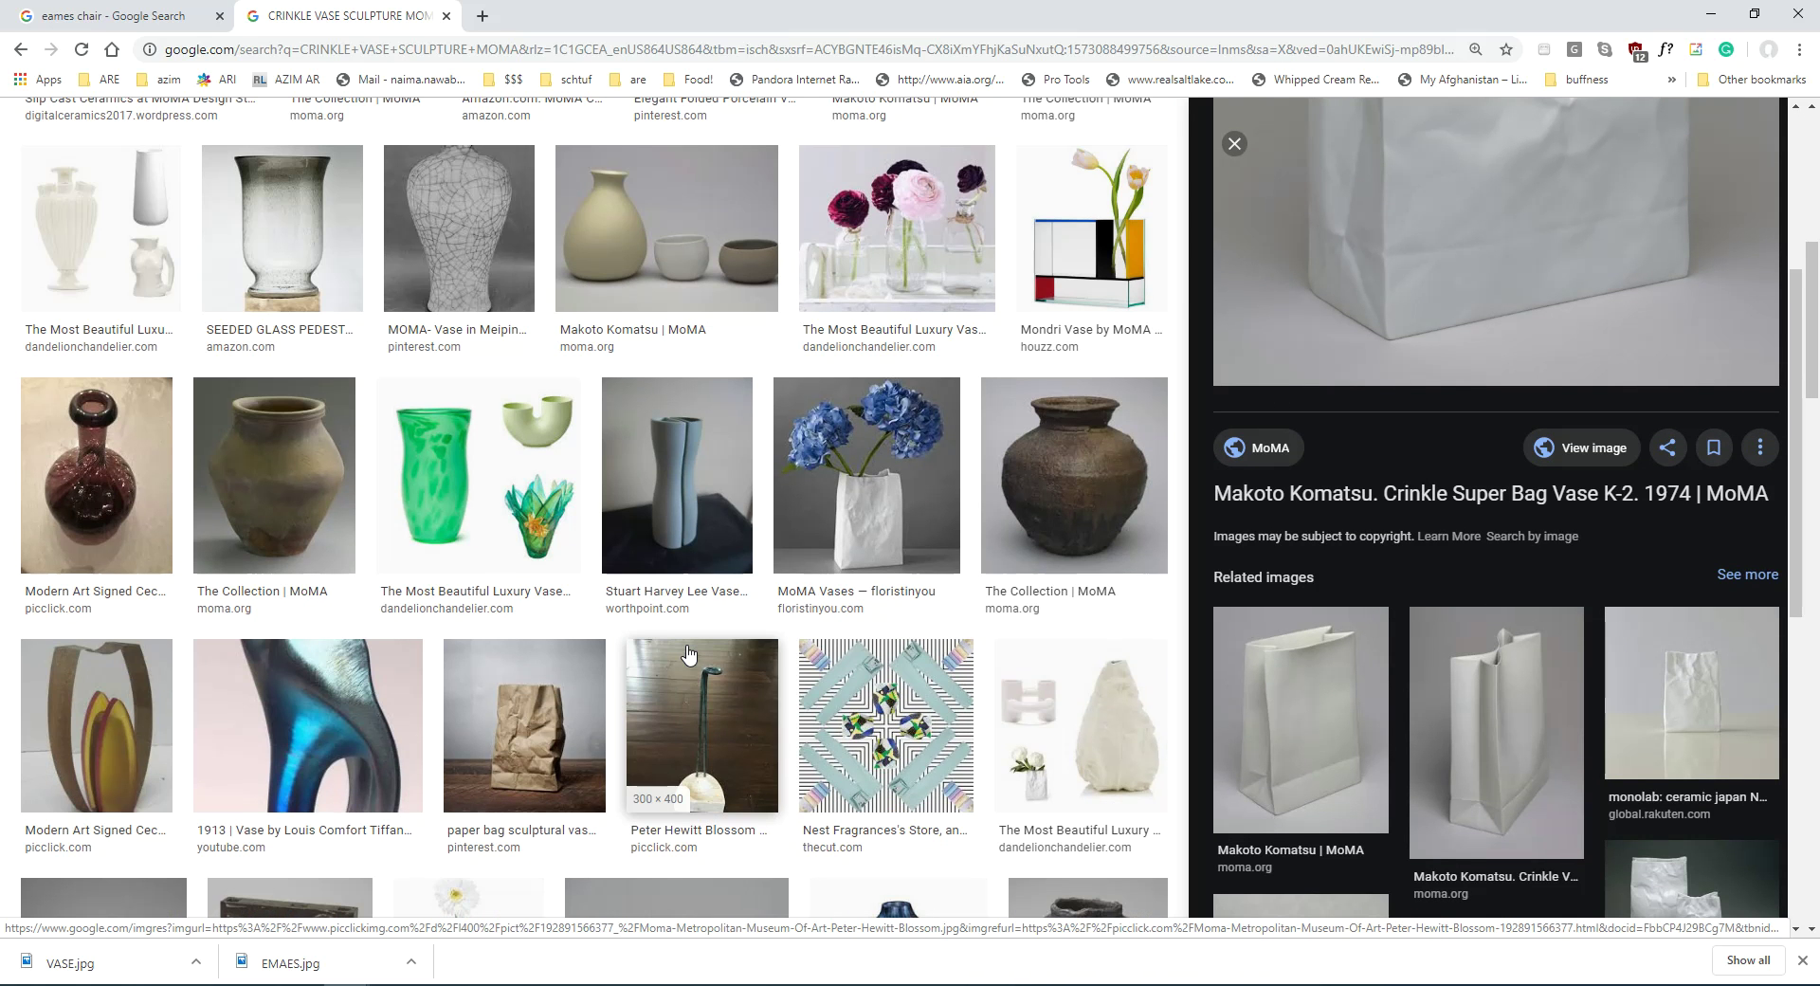
{"action": "scroll", "coordinate": [688, 652], "scroll_direction": "up", "scroll_amount": 7}
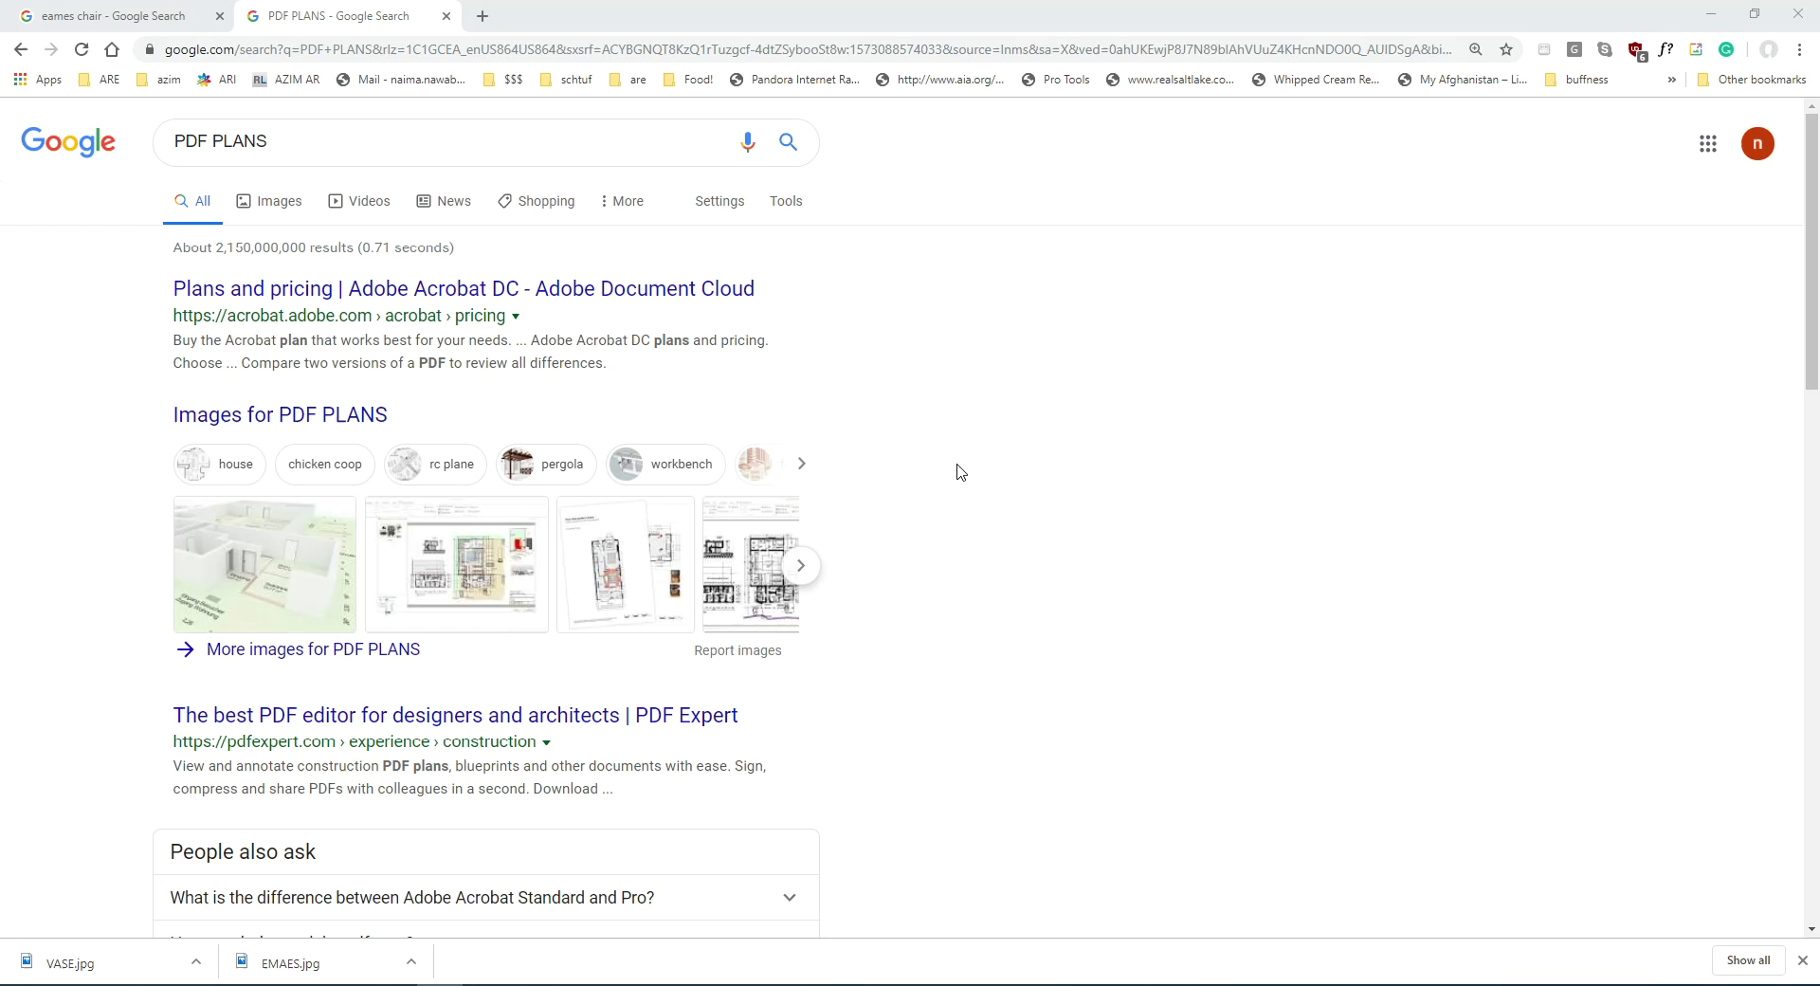
{"action": "scroll", "coordinate": [958, 471], "scroll_direction": "down", "scroll_amount": 4}
{"action": "scroll", "coordinate": [957, 471], "scroll_direction": "down", "scroll_amount": 1}
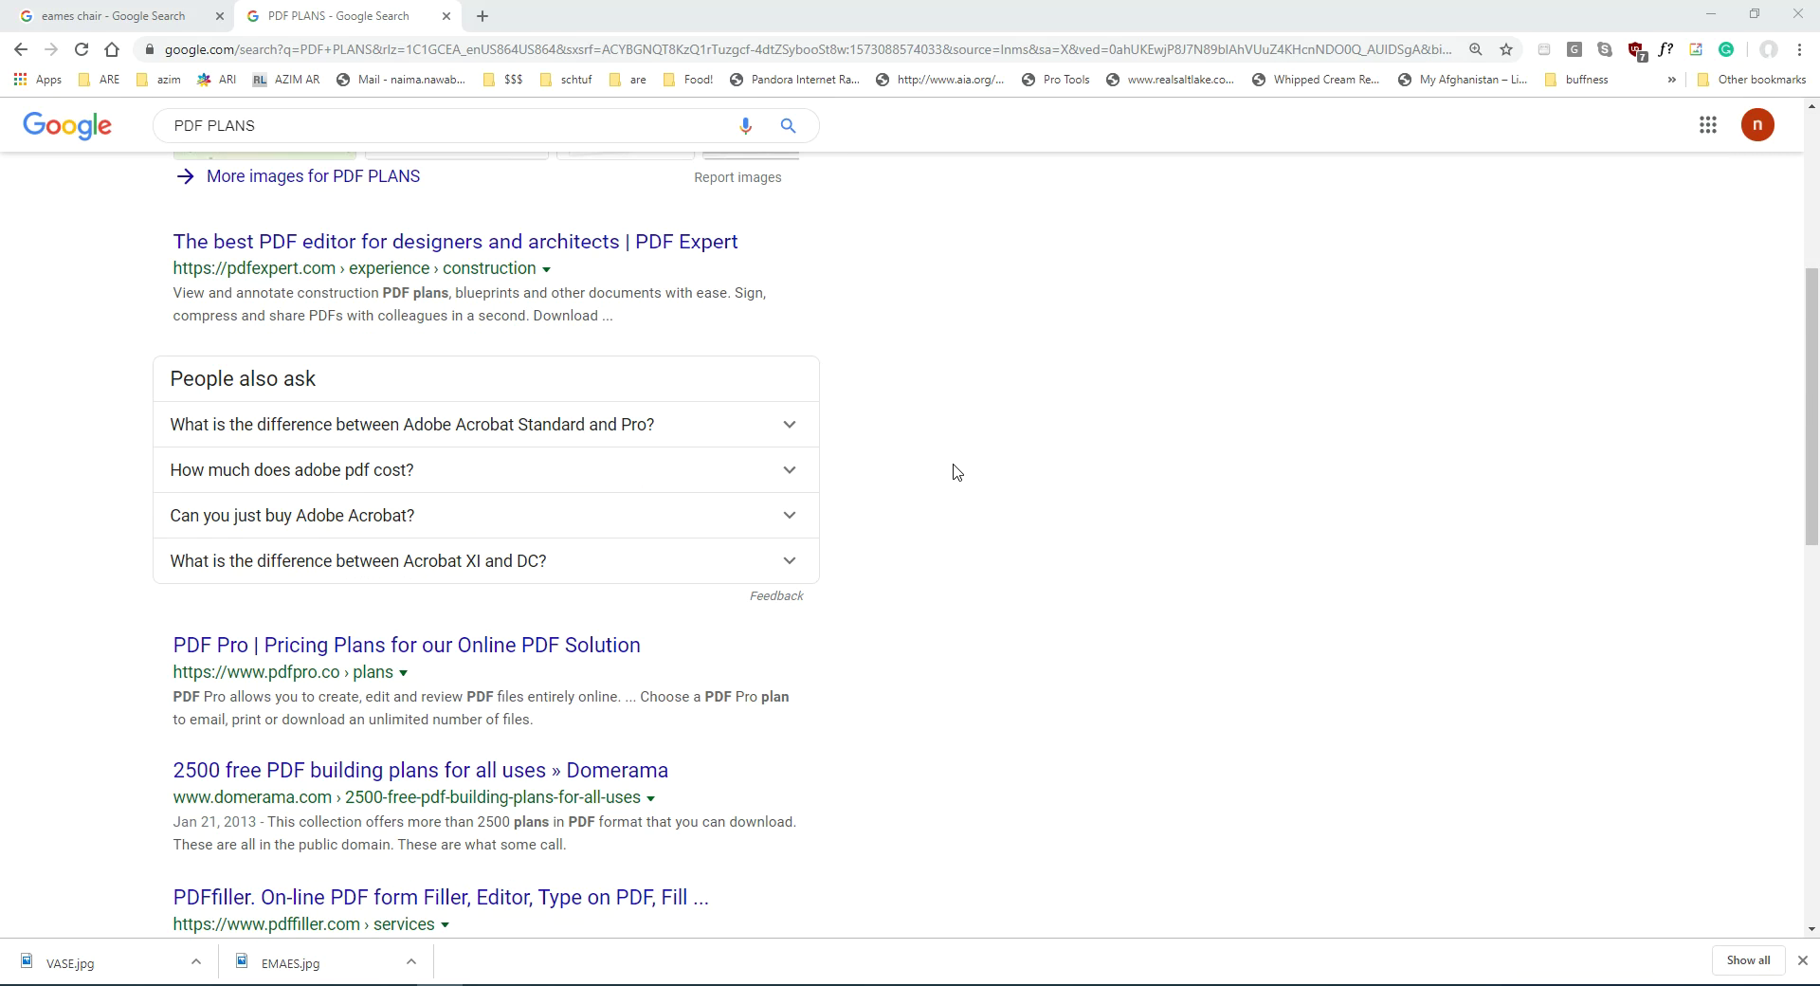
{"action": "scroll", "coordinate": [957, 471], "scroll_direction": "down", "scroll_amount": 4}
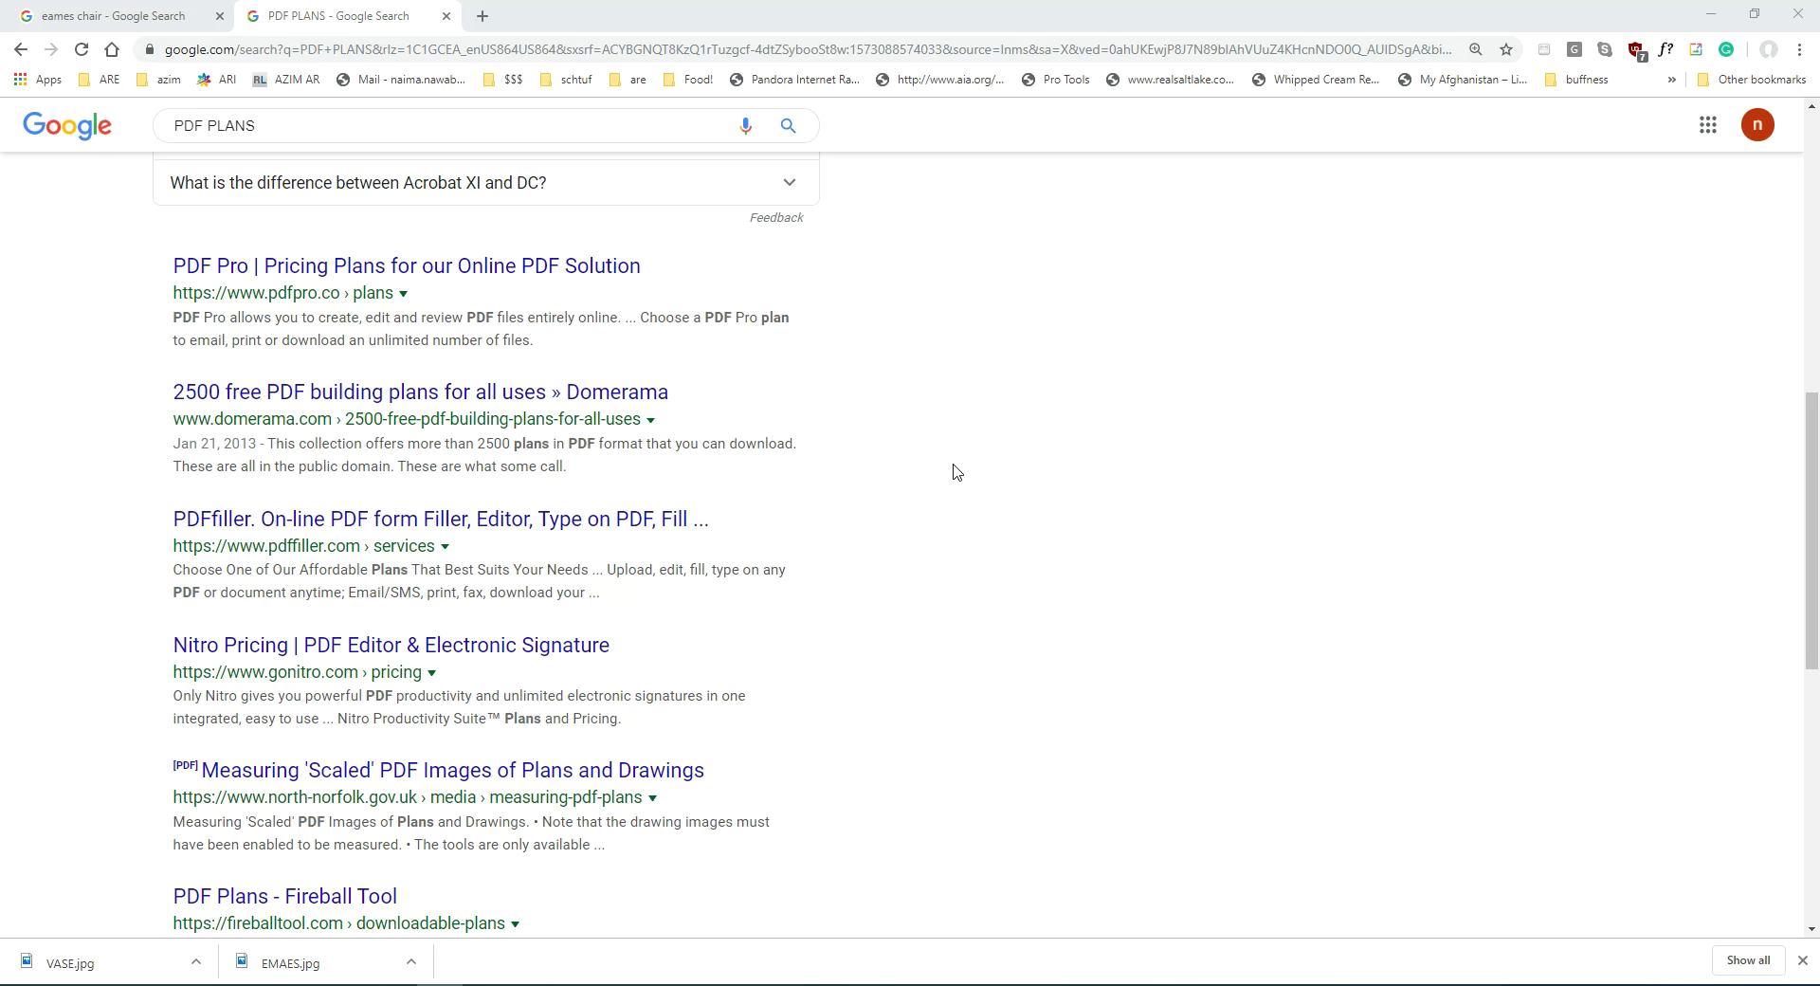
{"action": "scroll", "coordinate": [956, 471], "scroll_direction": "up", "scroll_amount": 9}
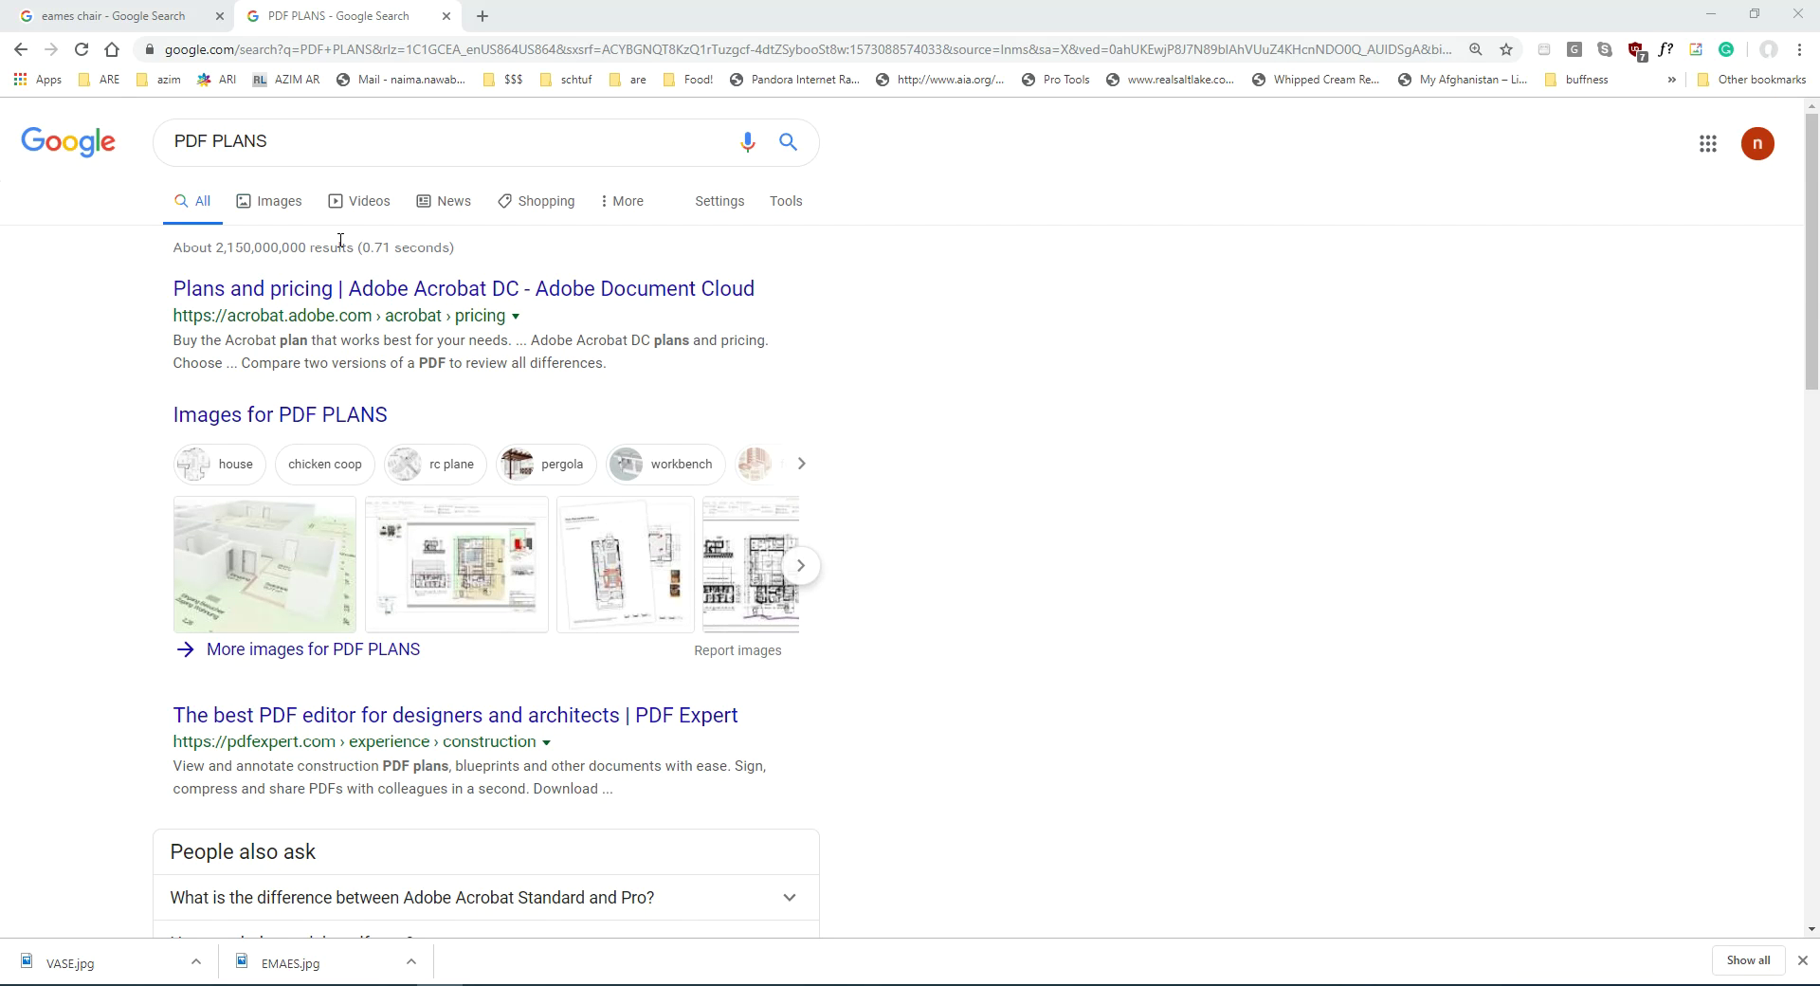
{"action": "left_click", "coordinate": [289, 142]}
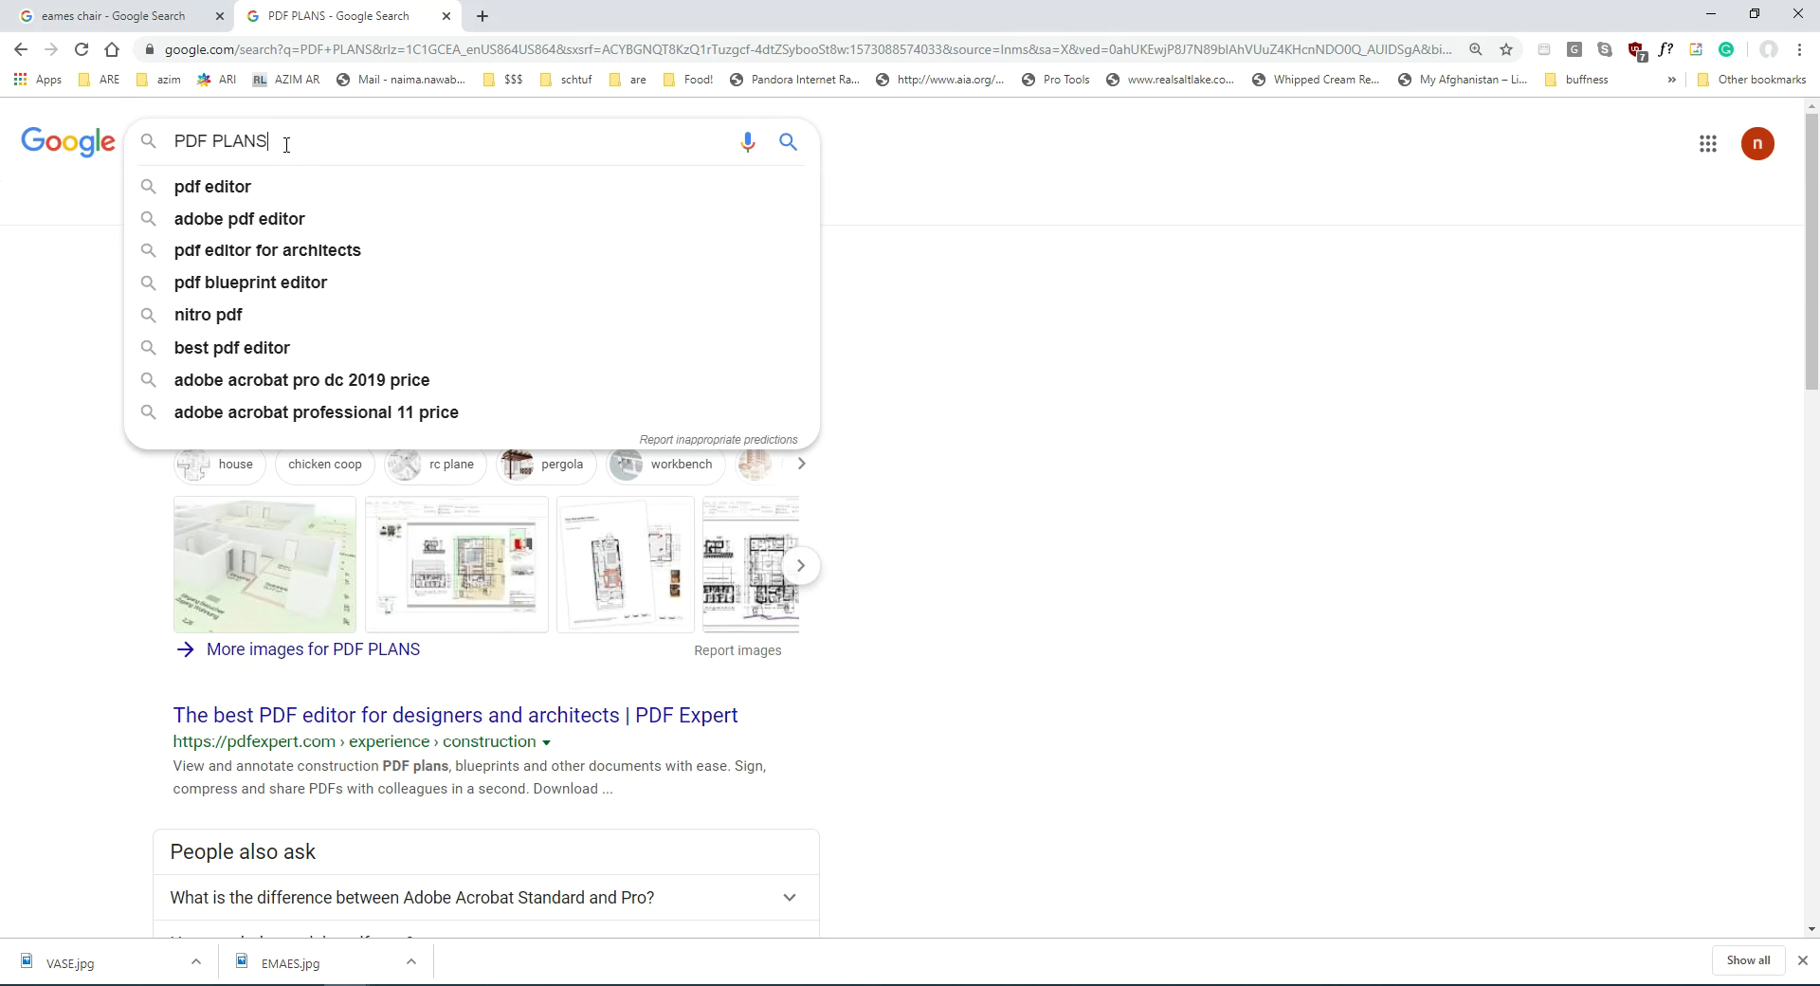
{"action": "left_click", "coordinate": [1088, 395]}
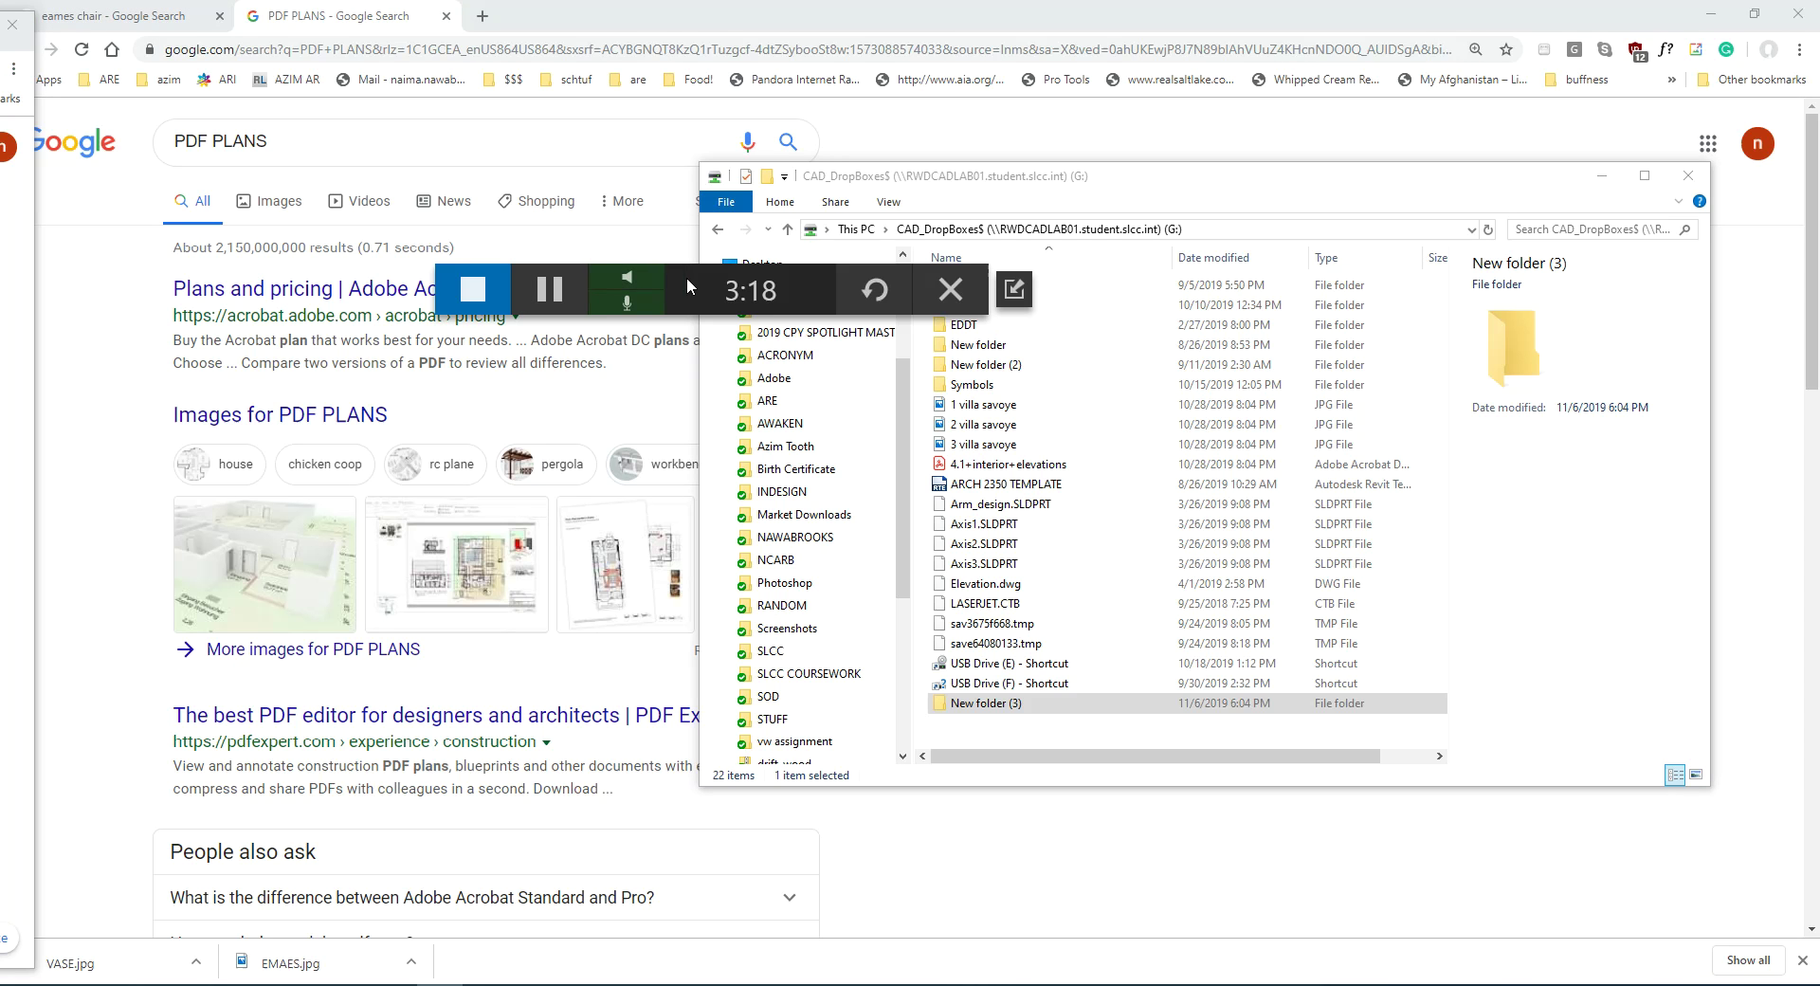
{"action": "left_click", "coordinate": [552, 289]}
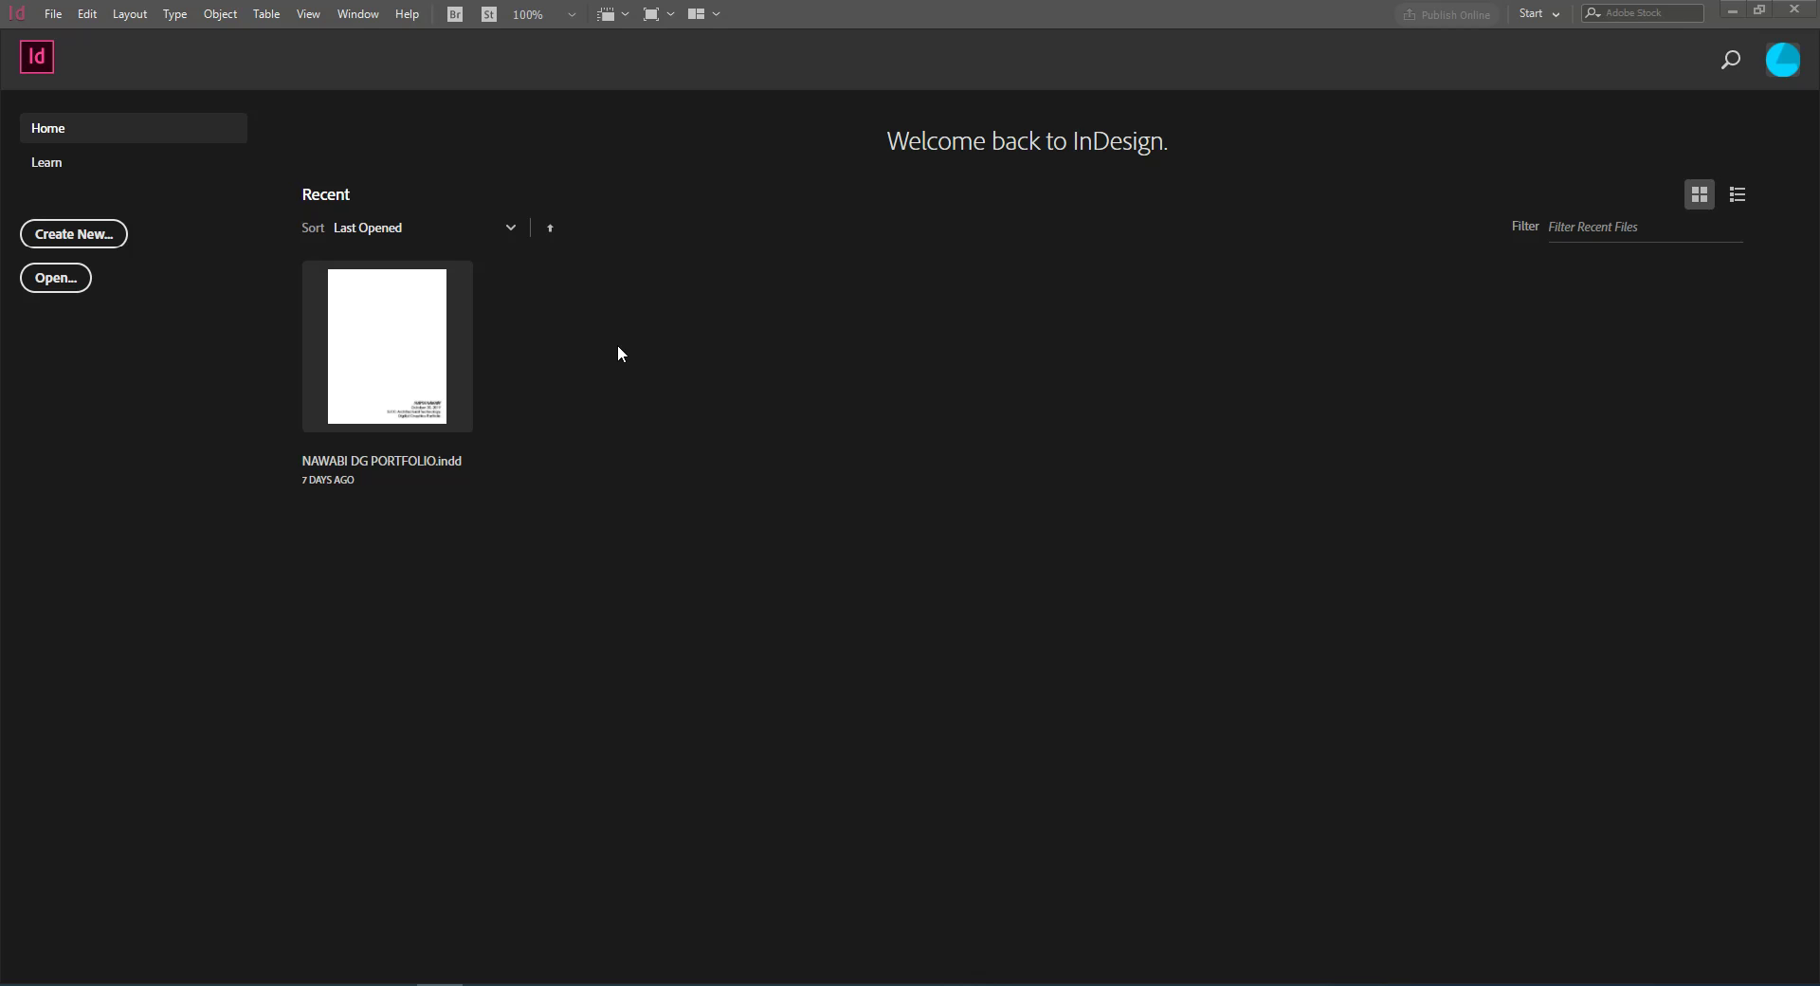
In InDesign, review the ruler units in the Units & Increments preferences and accept the settings
{"action": "left_click", "coordinate": [55, 15]}
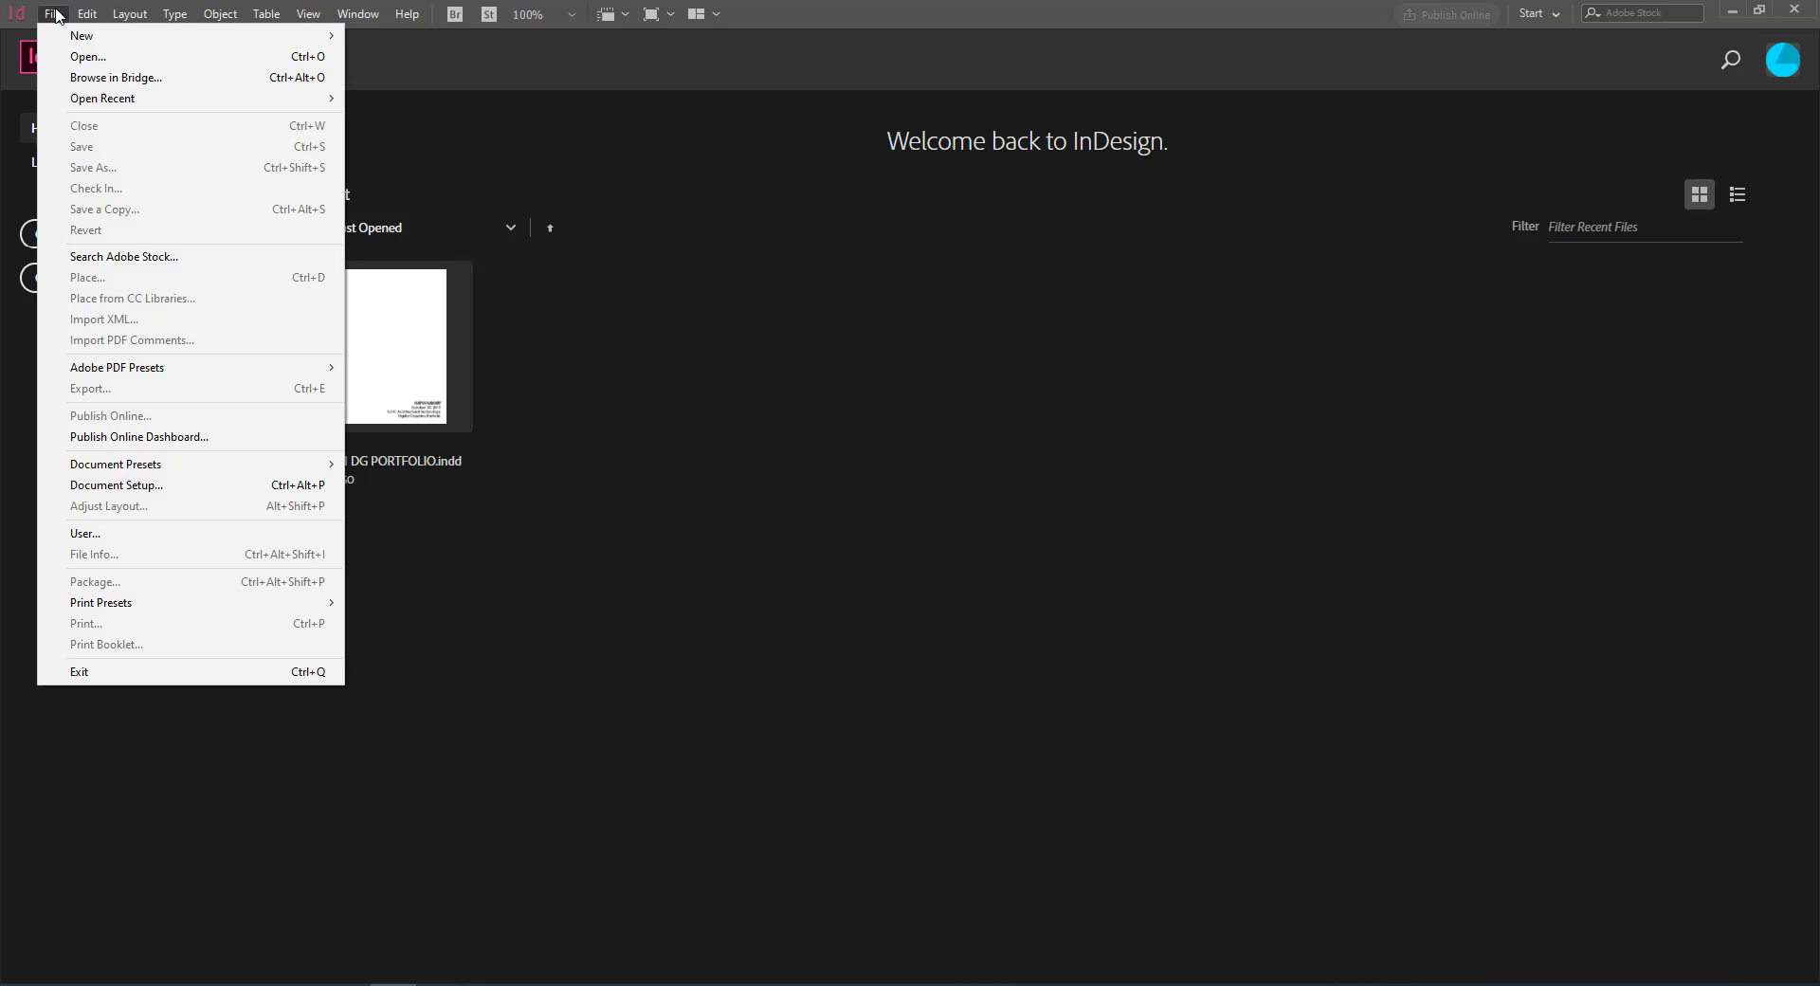
{"action": "mouse_move", "coordinate": [90, 15]}
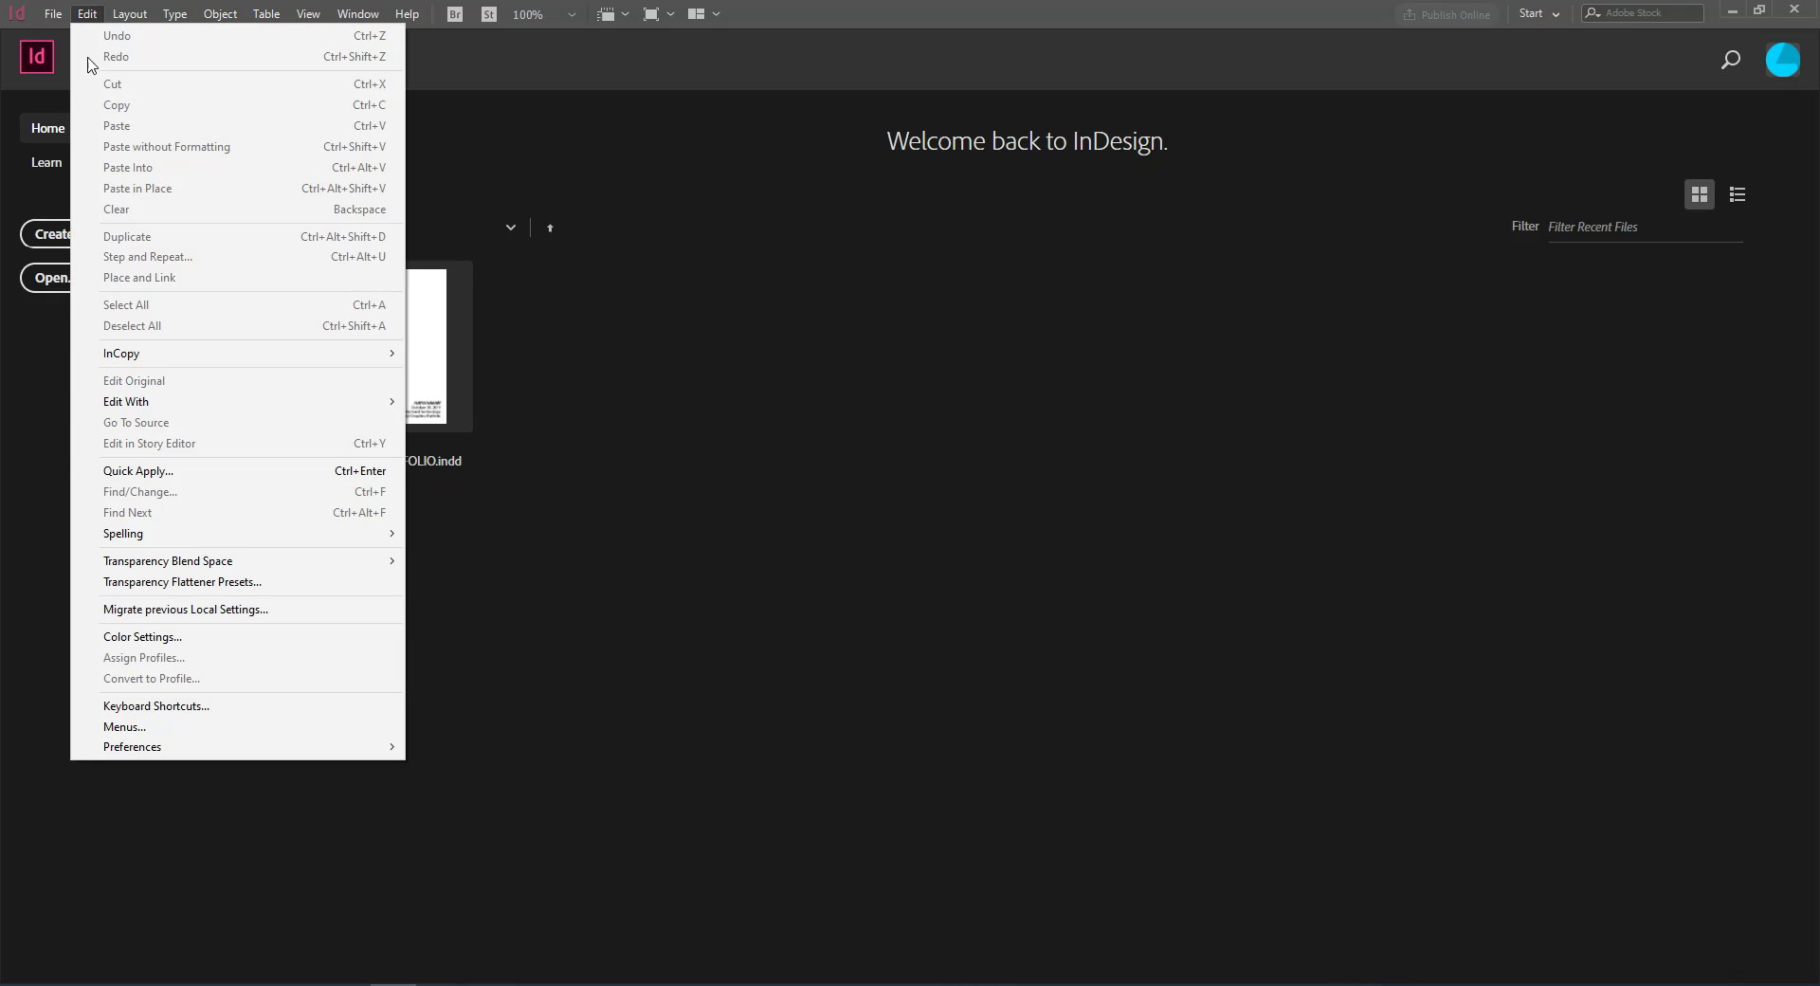
{"action": "mouse_move", "coordinate": [260, 747]}
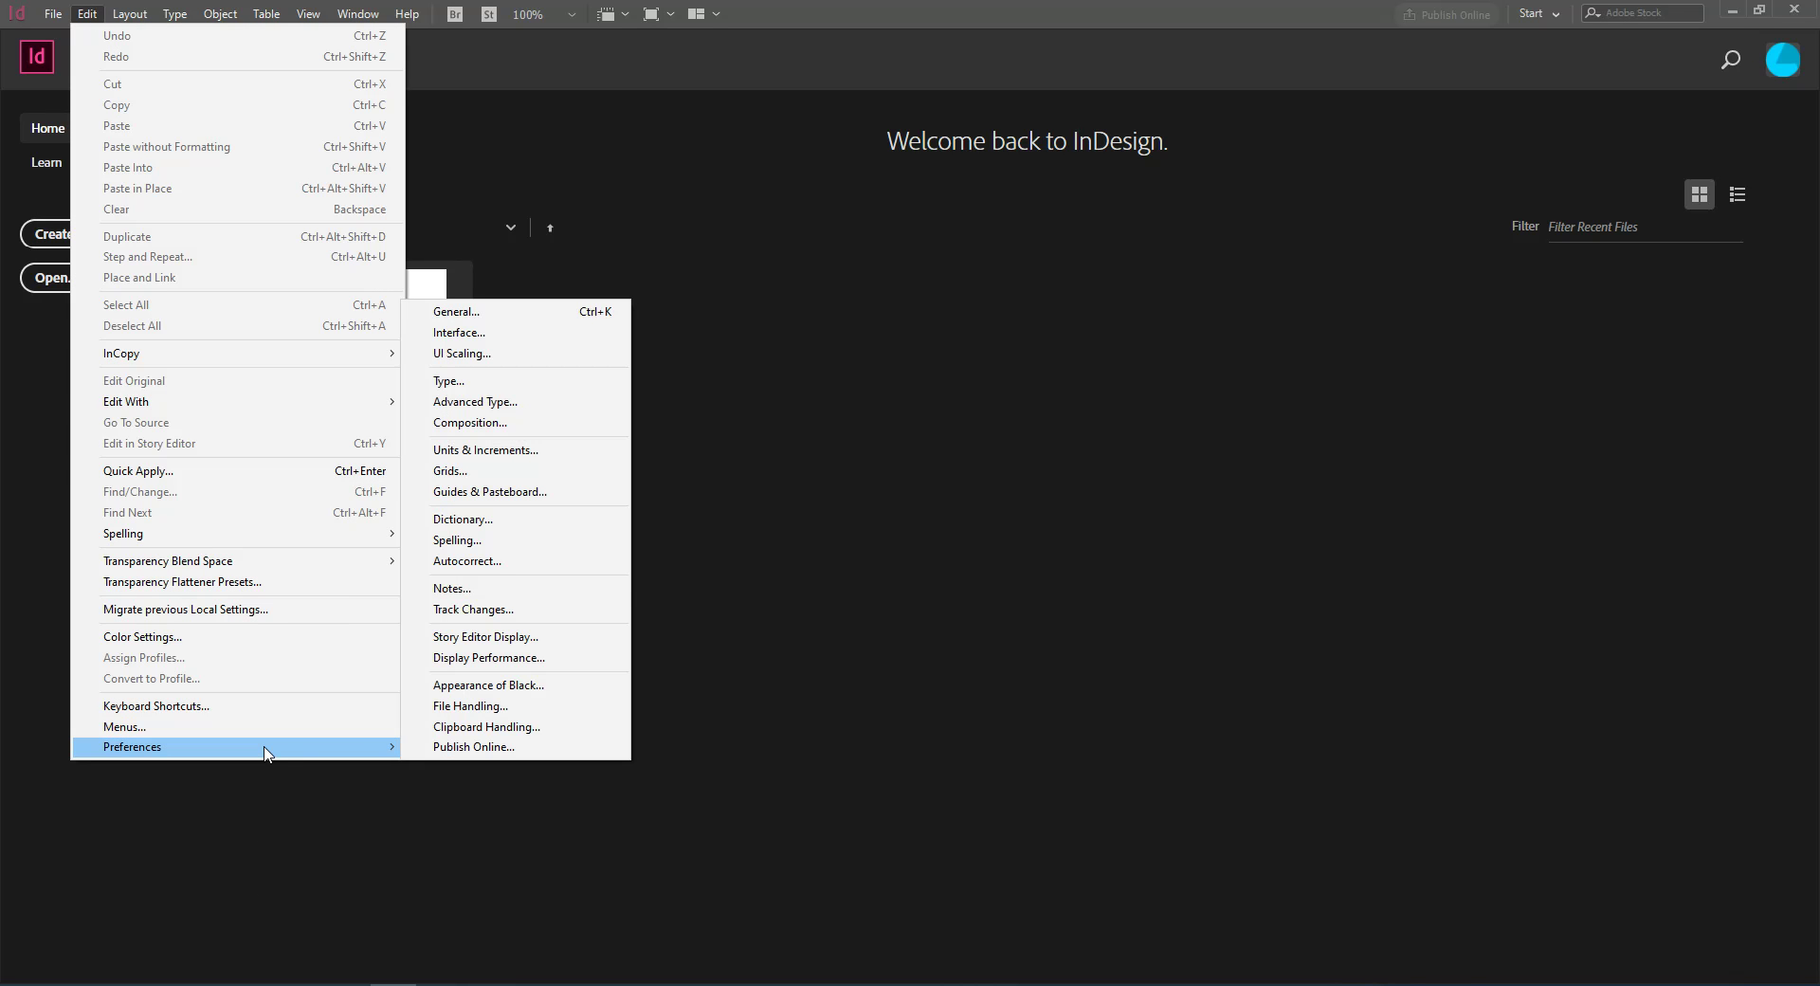
{"action": "left_click", "coordinate": [532, 456]}
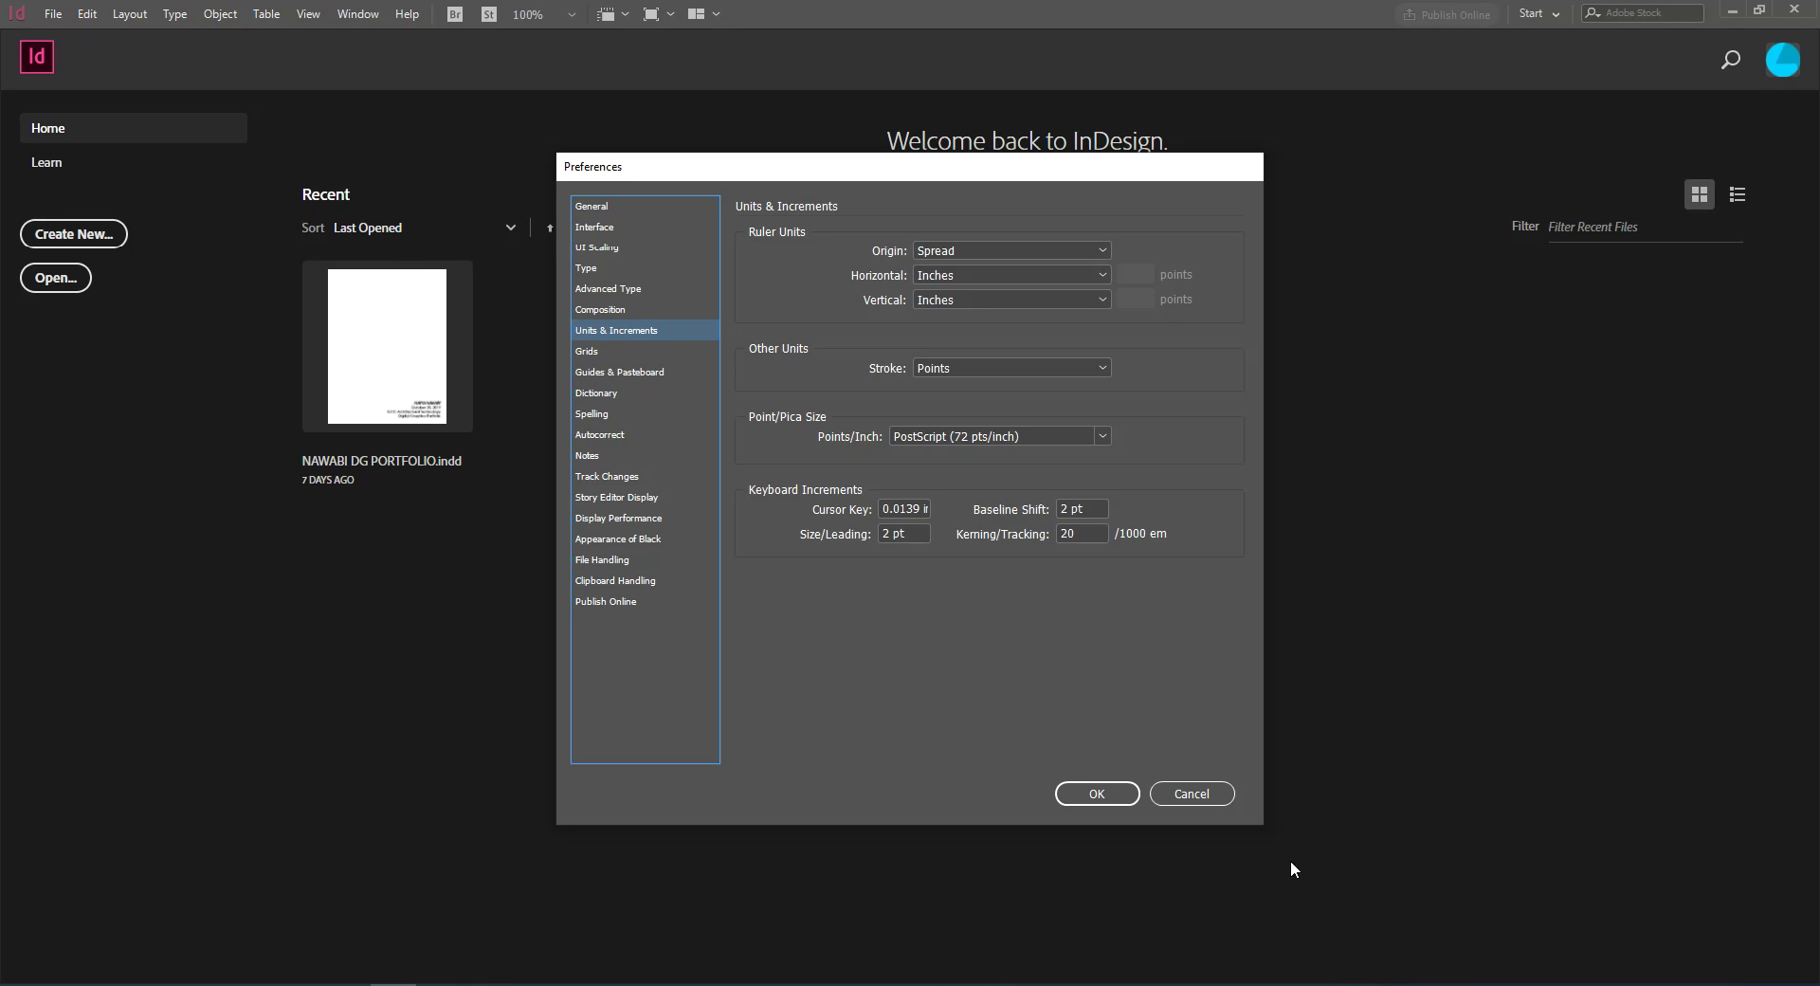
{"action": "left_click", "coordinate": [1114, 795]}
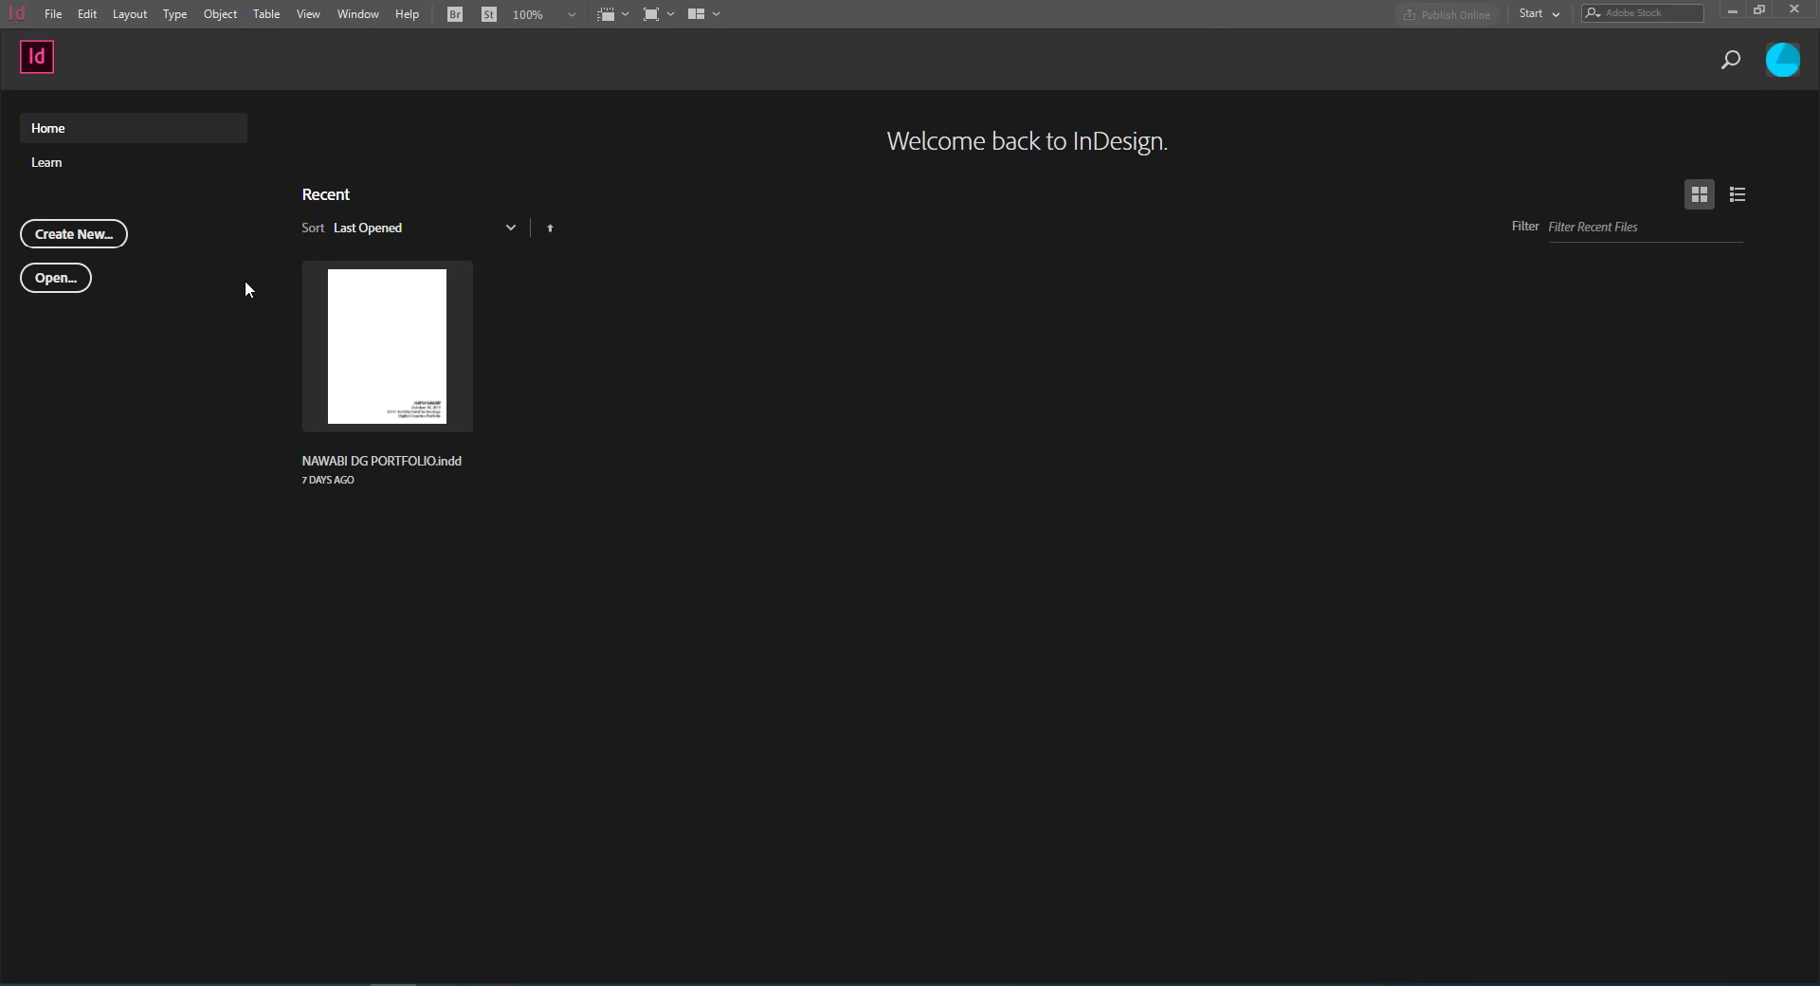
Start a new document, enlarge the dialog, and look through the available print templates
{"action": "left_click", "coordinate": [112, 241]}
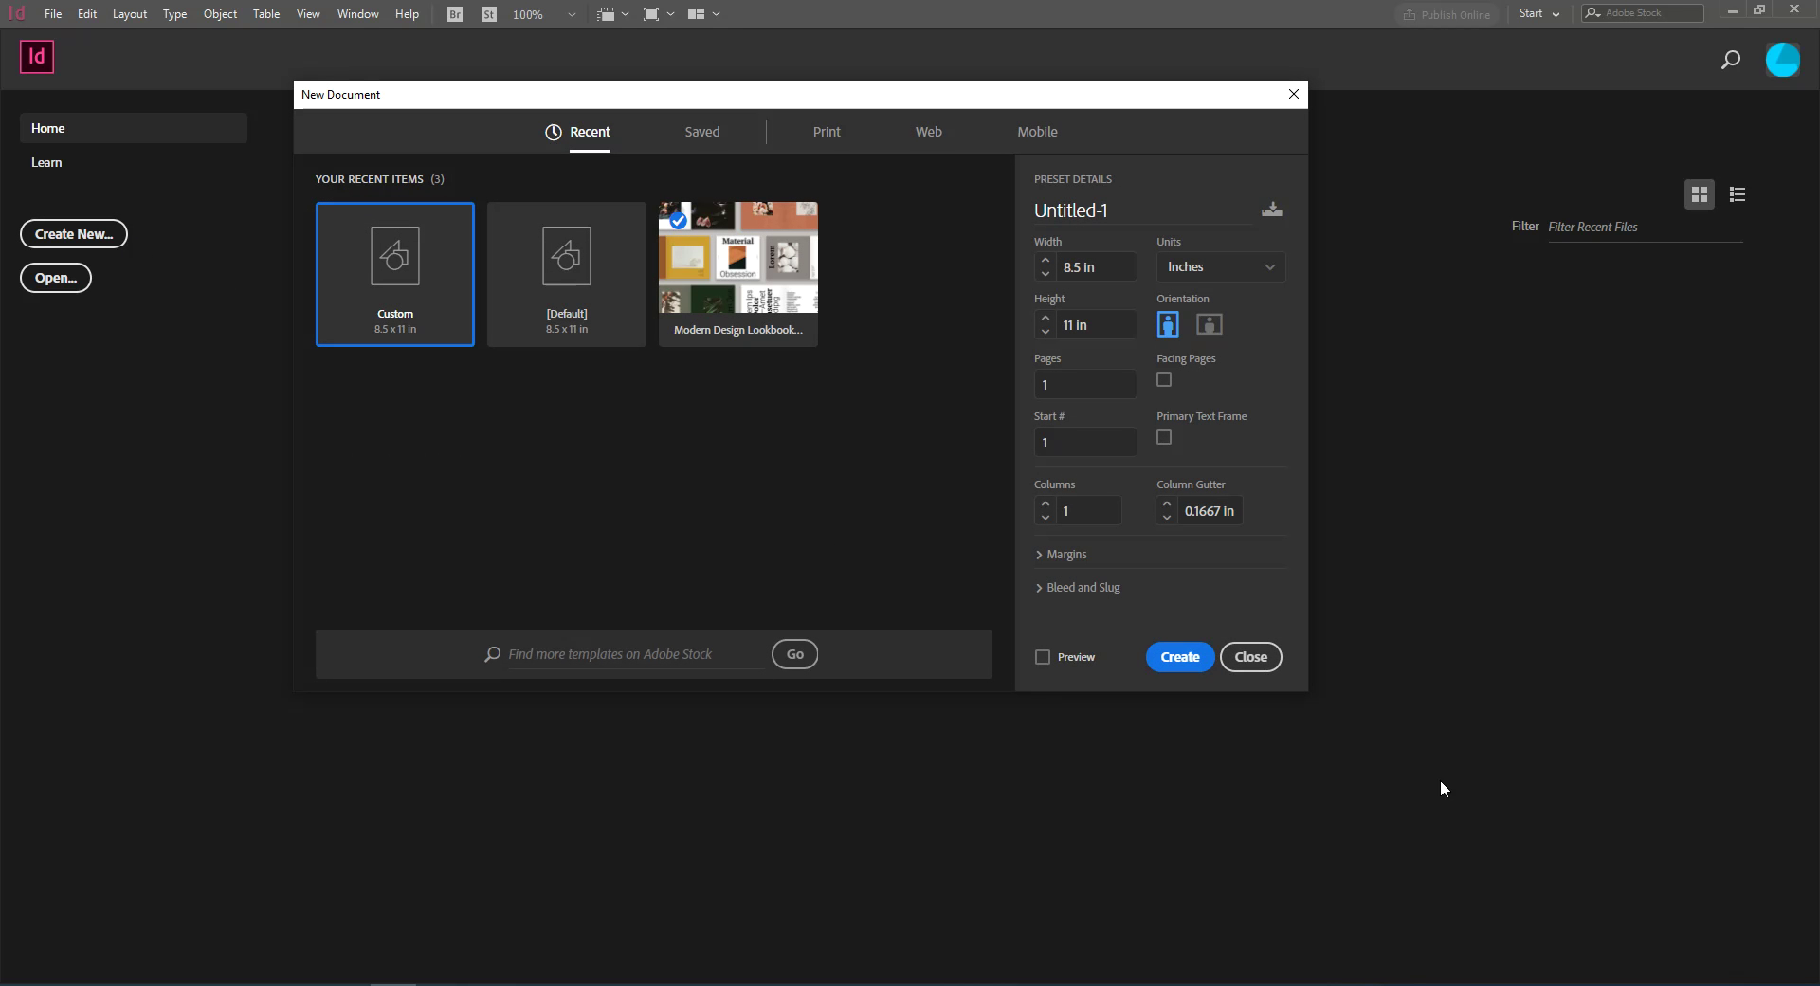
{"action": "left_click_drag", "start_coordinate": [1312, 693], "coordinate": [1504, 806]}
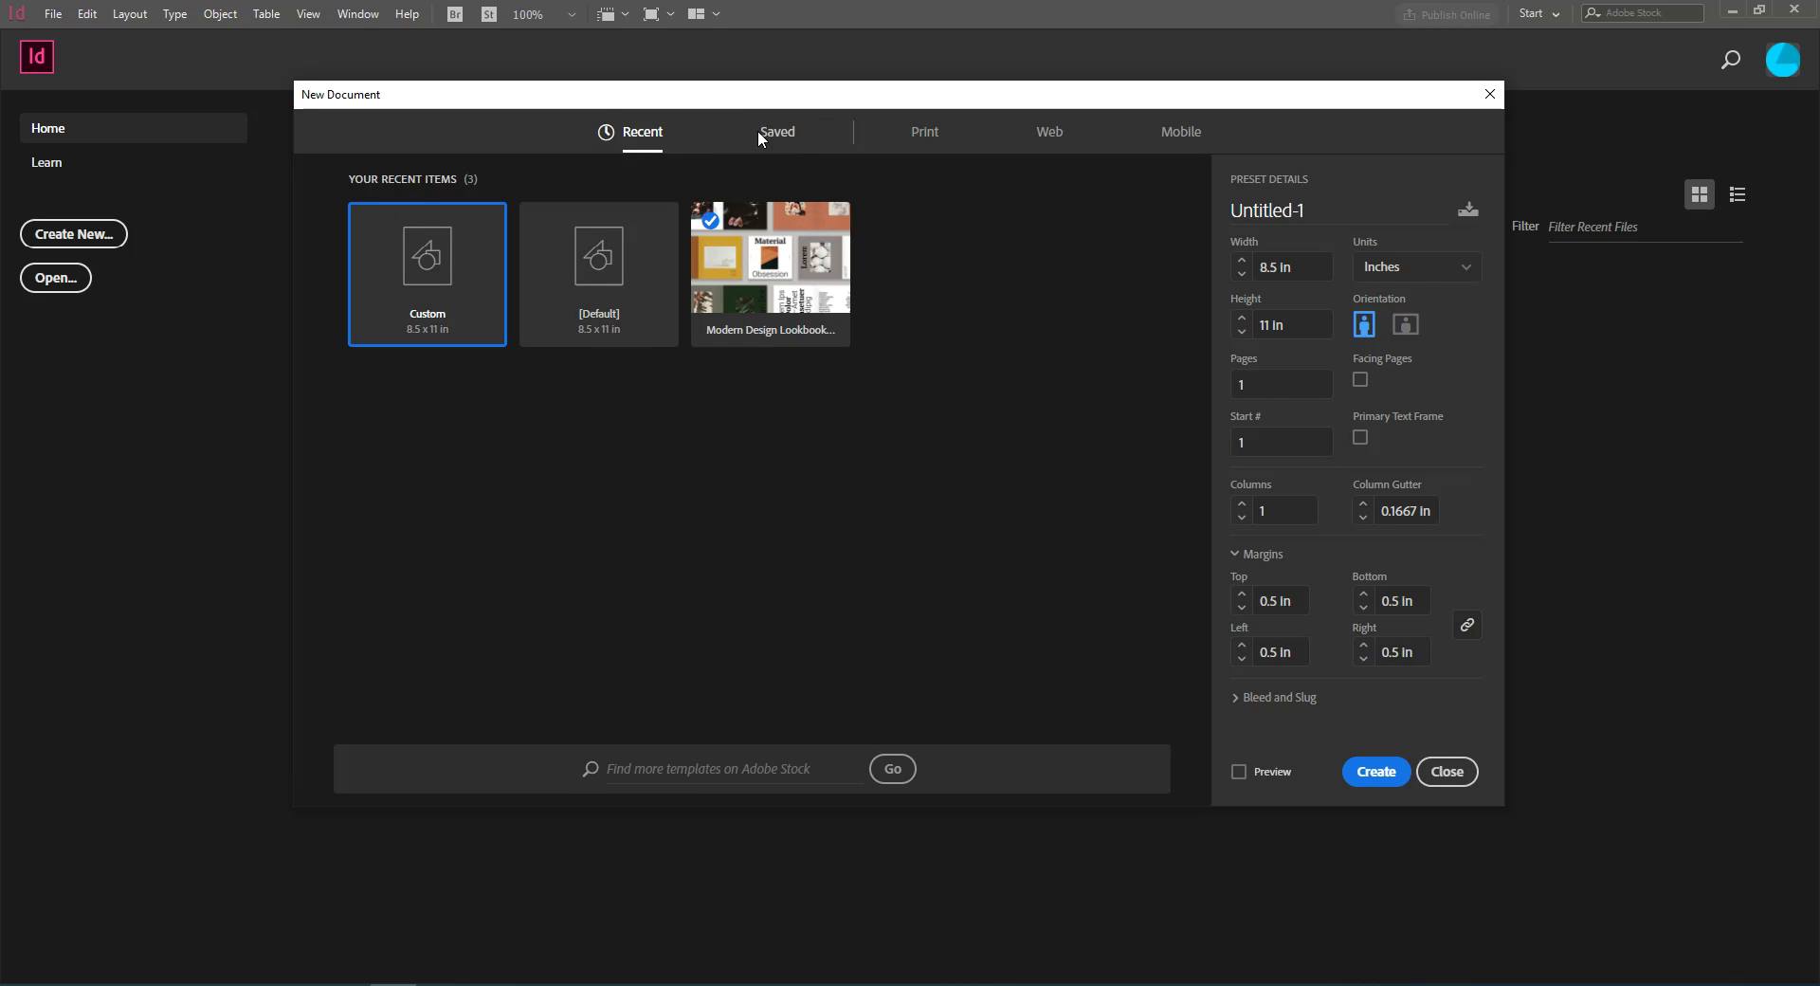
{"action": "left_click", "coordinate": [925, 138]}
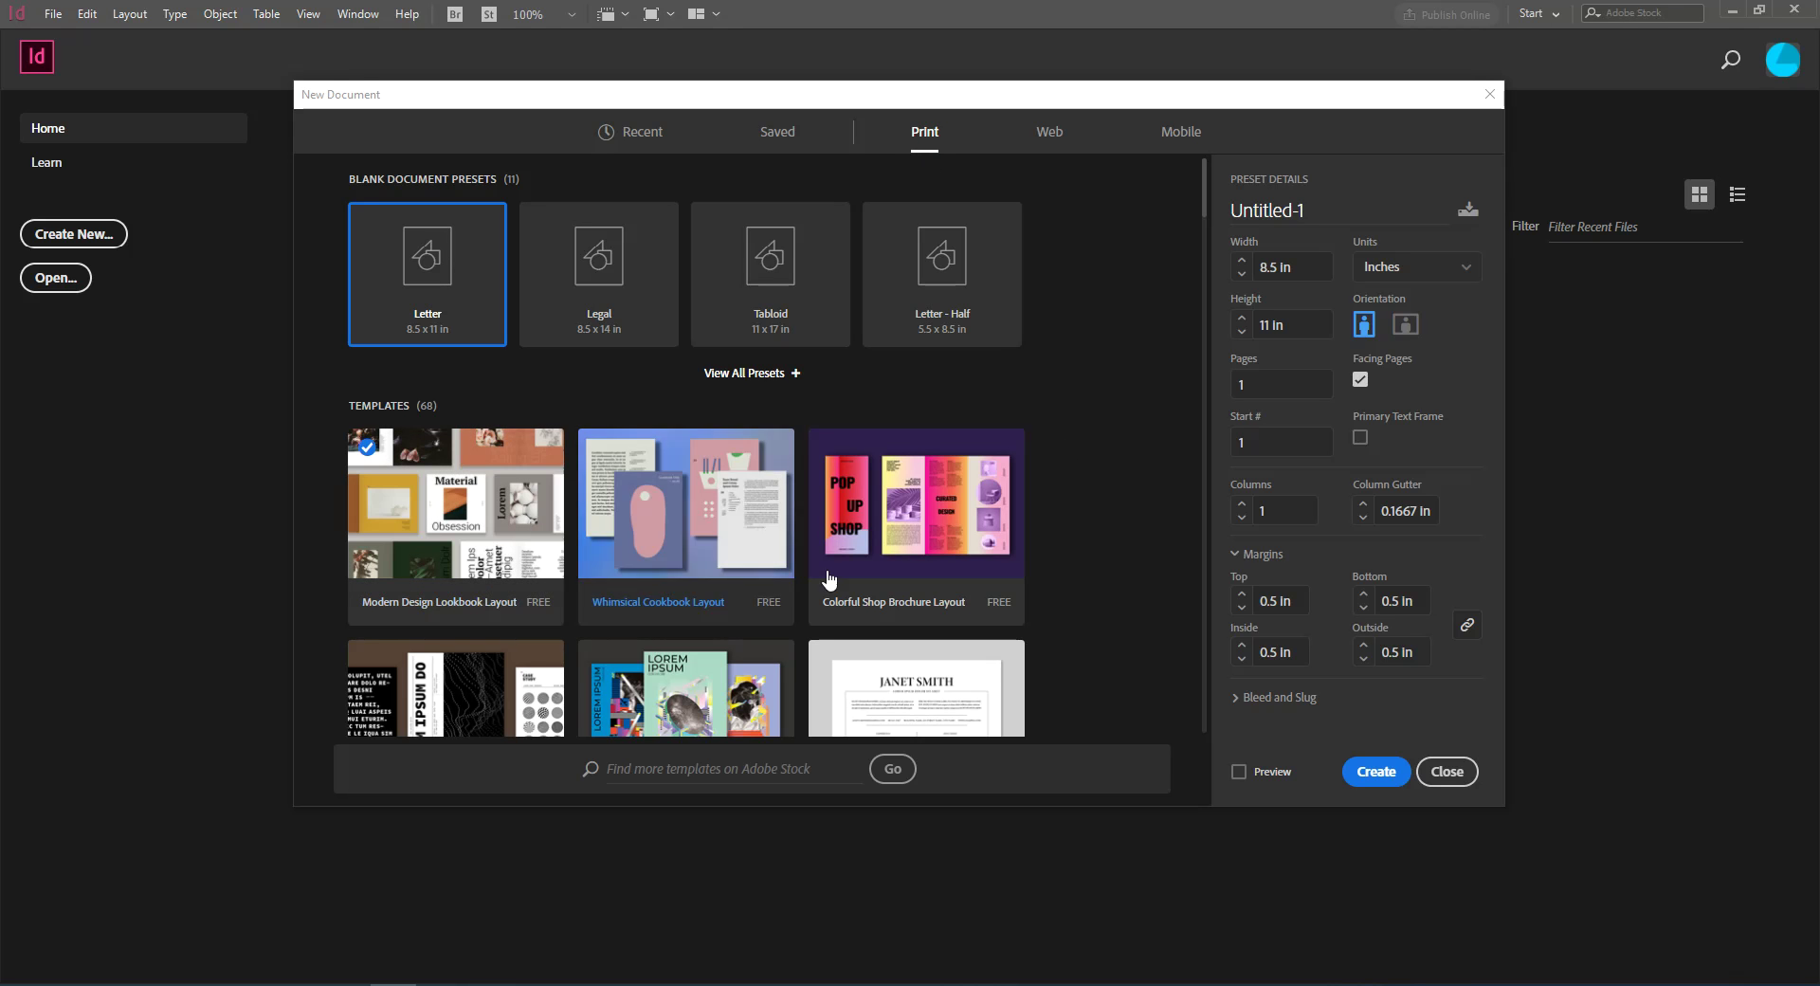
{"action": "scroll", "coordinate": [1031, 573], "scroll_direction": "down", "scroll_amount": 3}
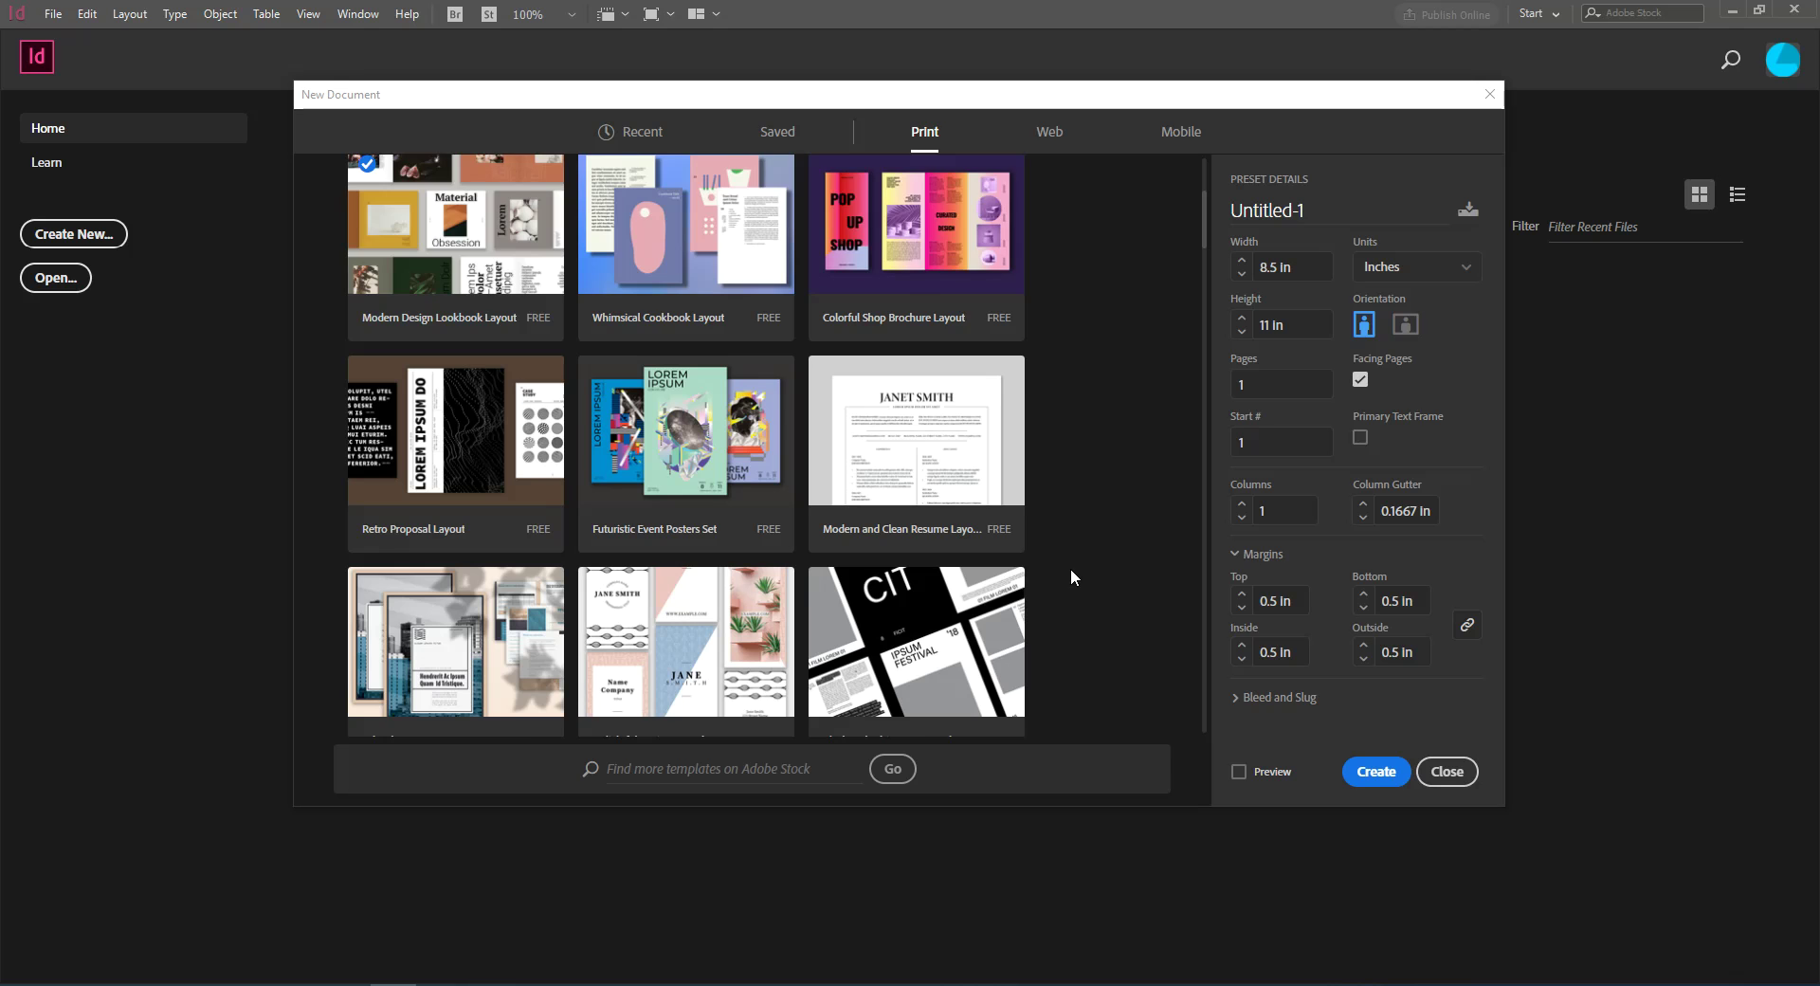
{"action": "scroll", "coordinate": [1071, 570], "scroll_direction": "down", "scroll_amount": 3}
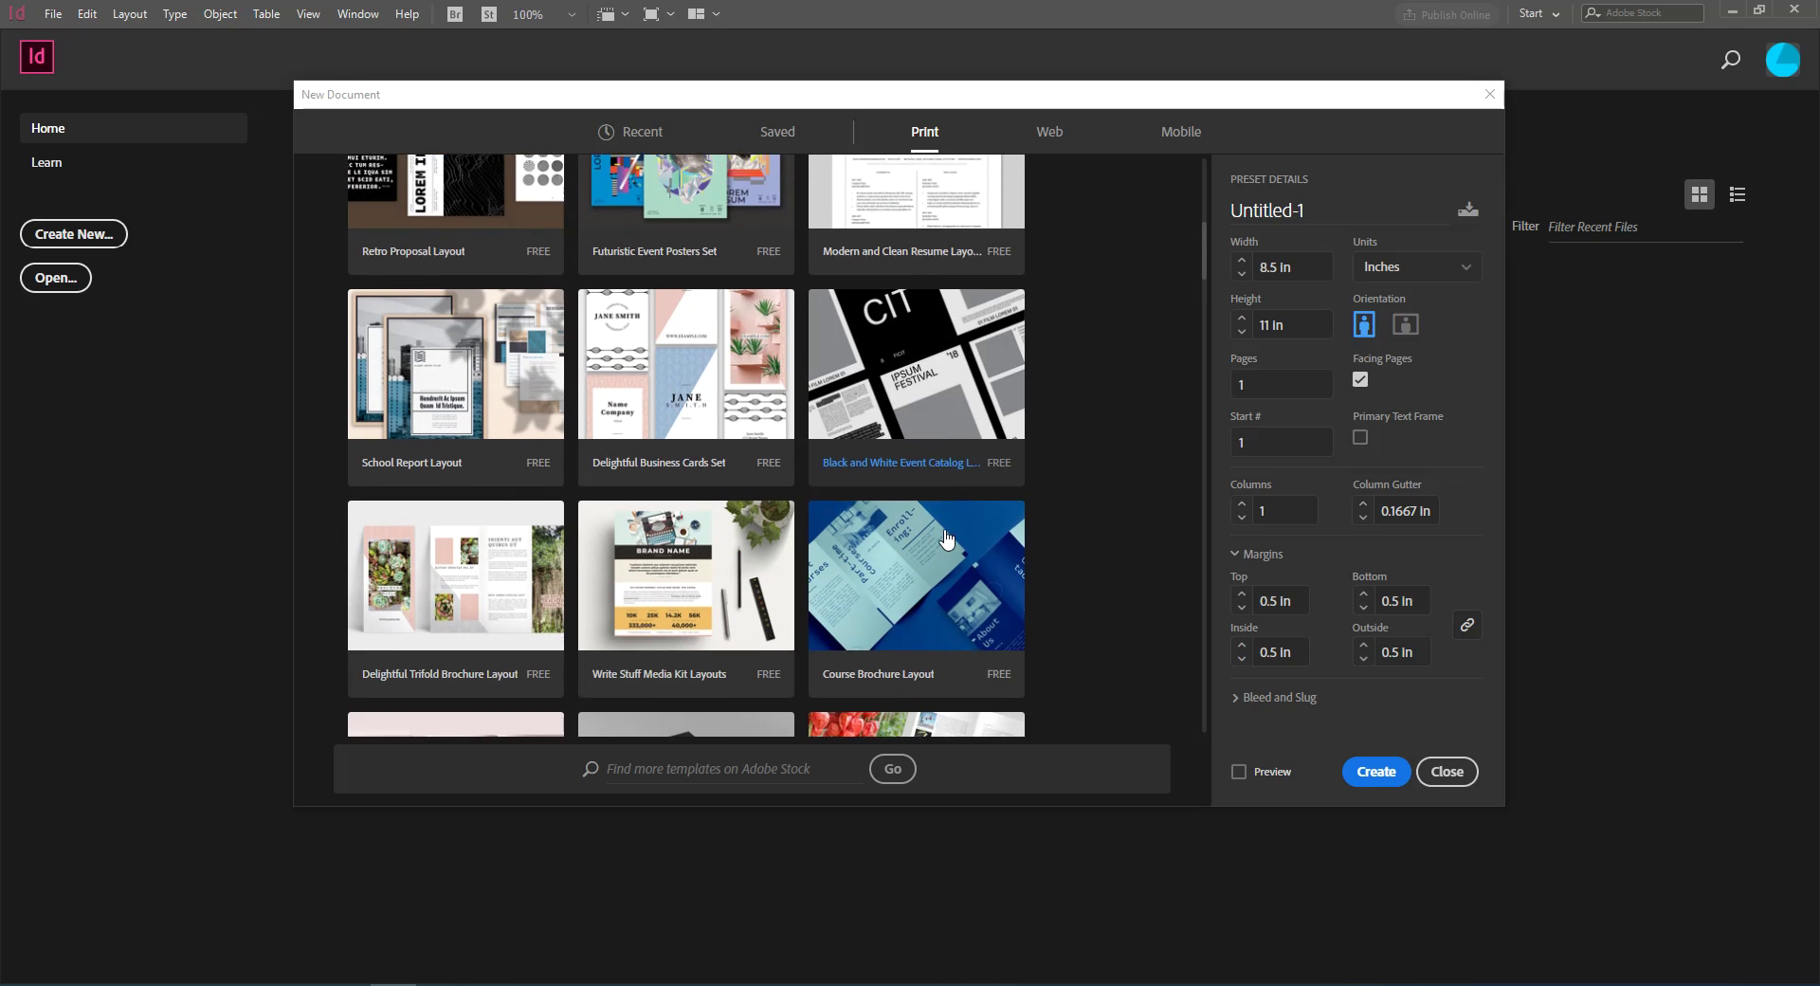
{"action": "scroll", "coordinate": [980, 423], "scroll_direction": "up", "scroll_amount": 2}
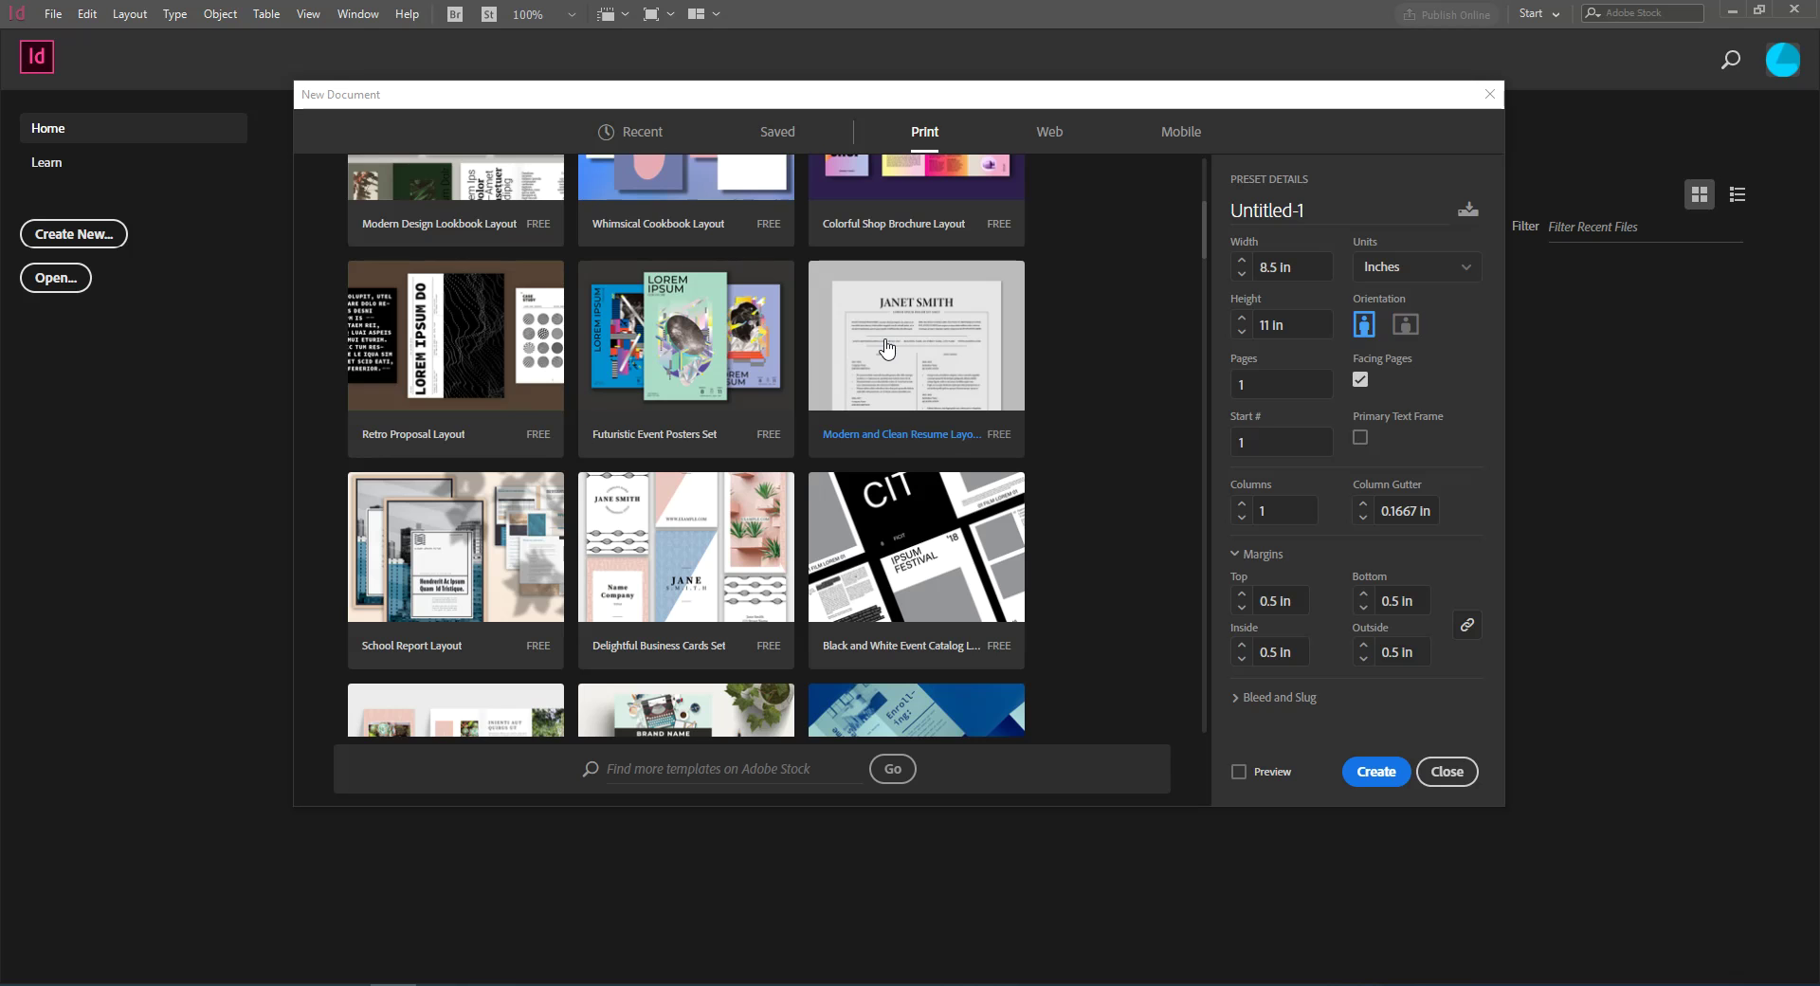
{"action": "scroll", "coordinate": [531, 379], "scroll_direction": "up", "scroll_amount": 3}
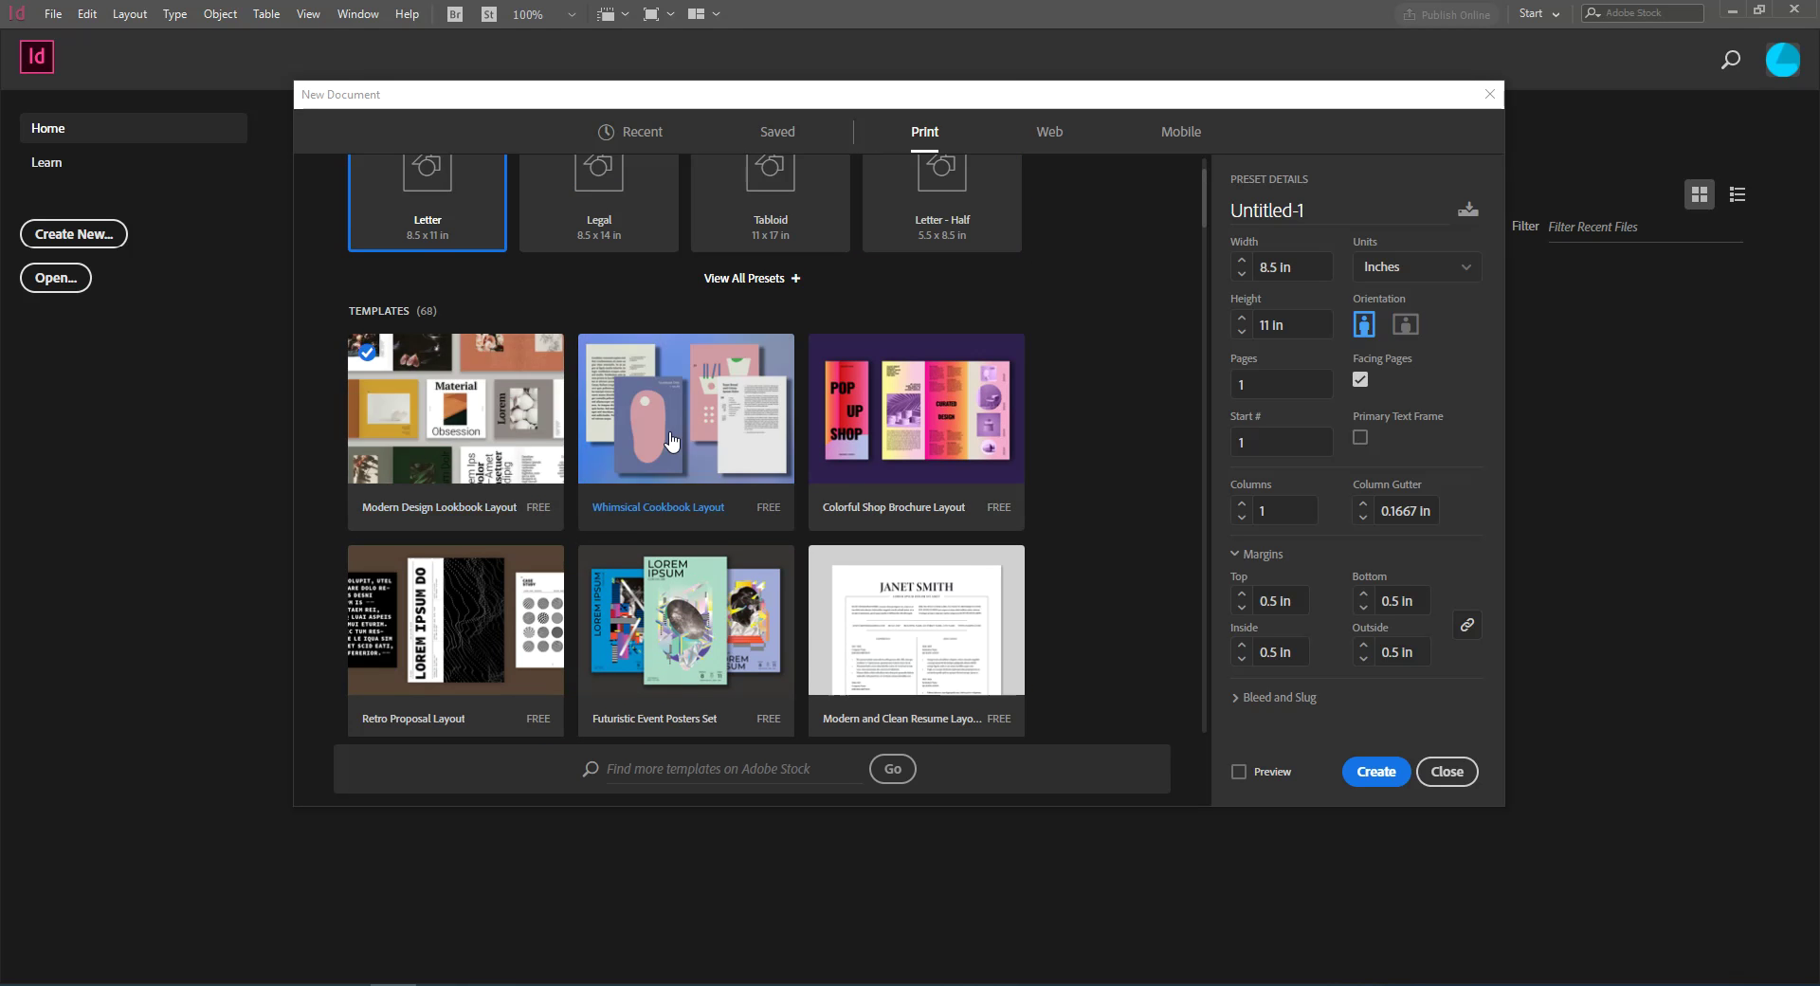
Download the free Black and White Event Catalog Layout template from the print templates
{"action": "scroll", "coordinate": [671, 441], "scroll_direction": "down", "scroll_amount": 5}
{"action": "left_click", "coordinate": [943, 359]}
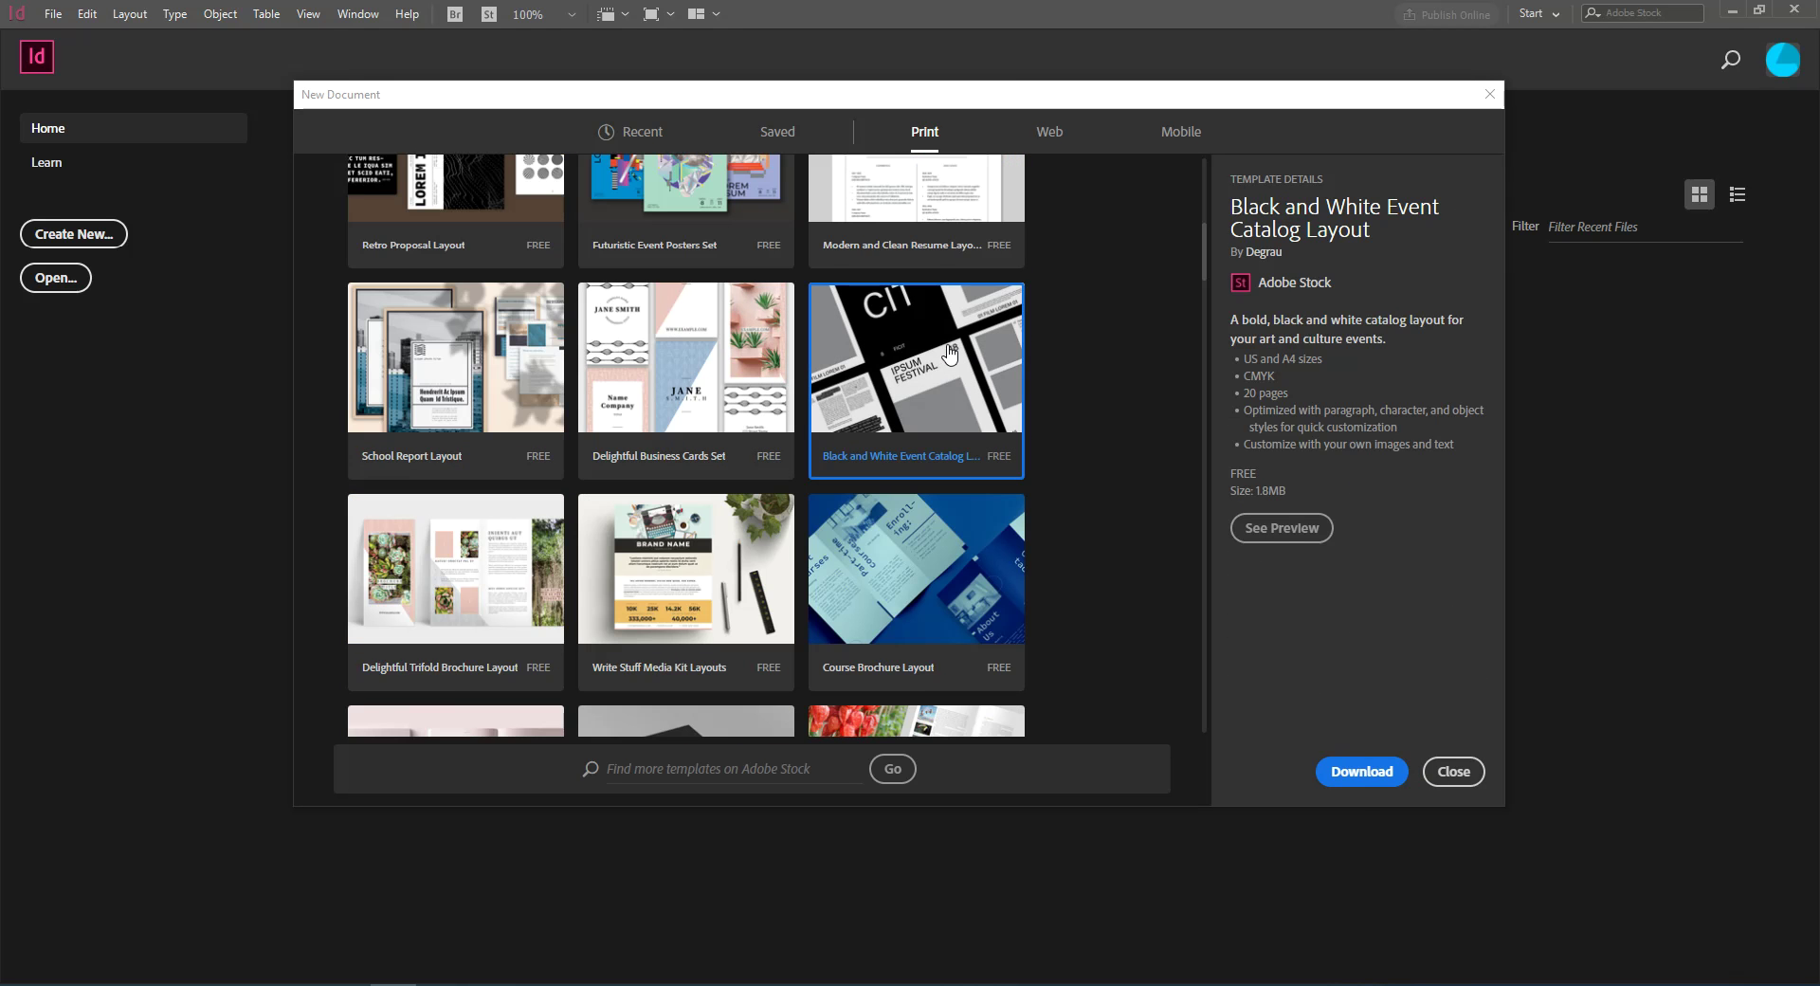
{"action": "left_click", "coordinate": [1359, 773]}
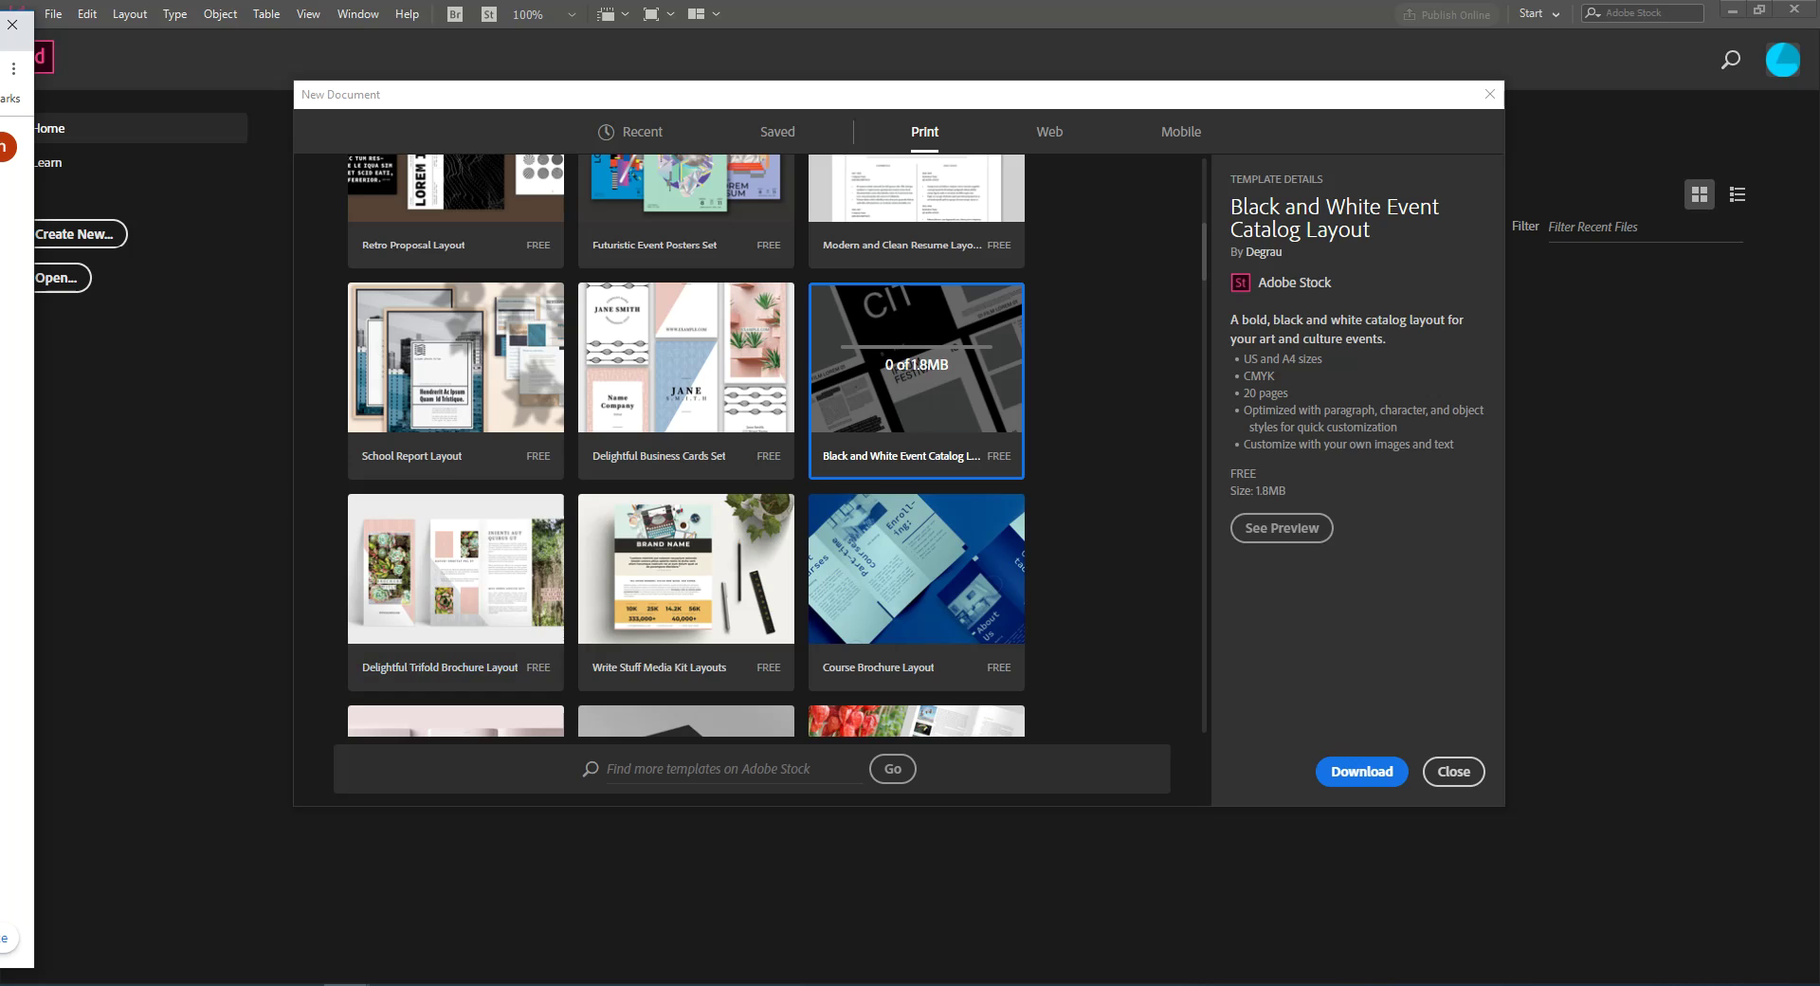
{"action": "left_click", "coordinate": [1374, 770]}
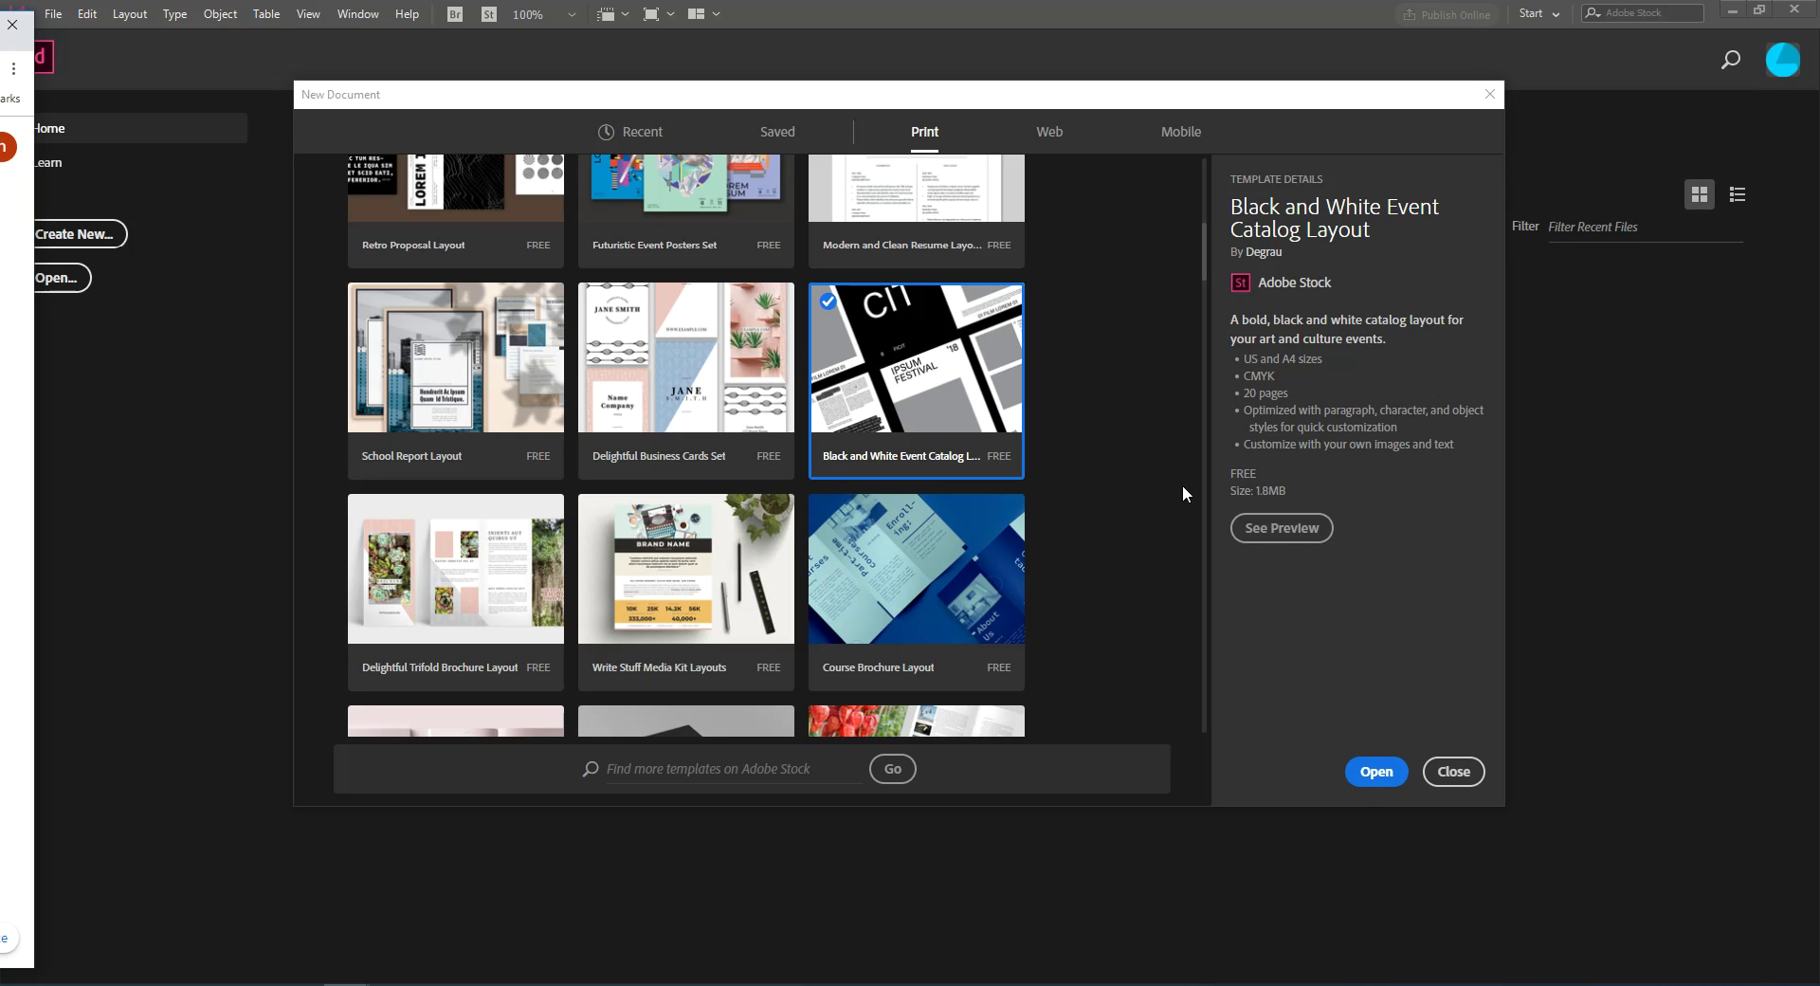
{"action": "scroll", "coordinate": [1074, 512], "scroll_direction": "up", "scroll_amount": 5}
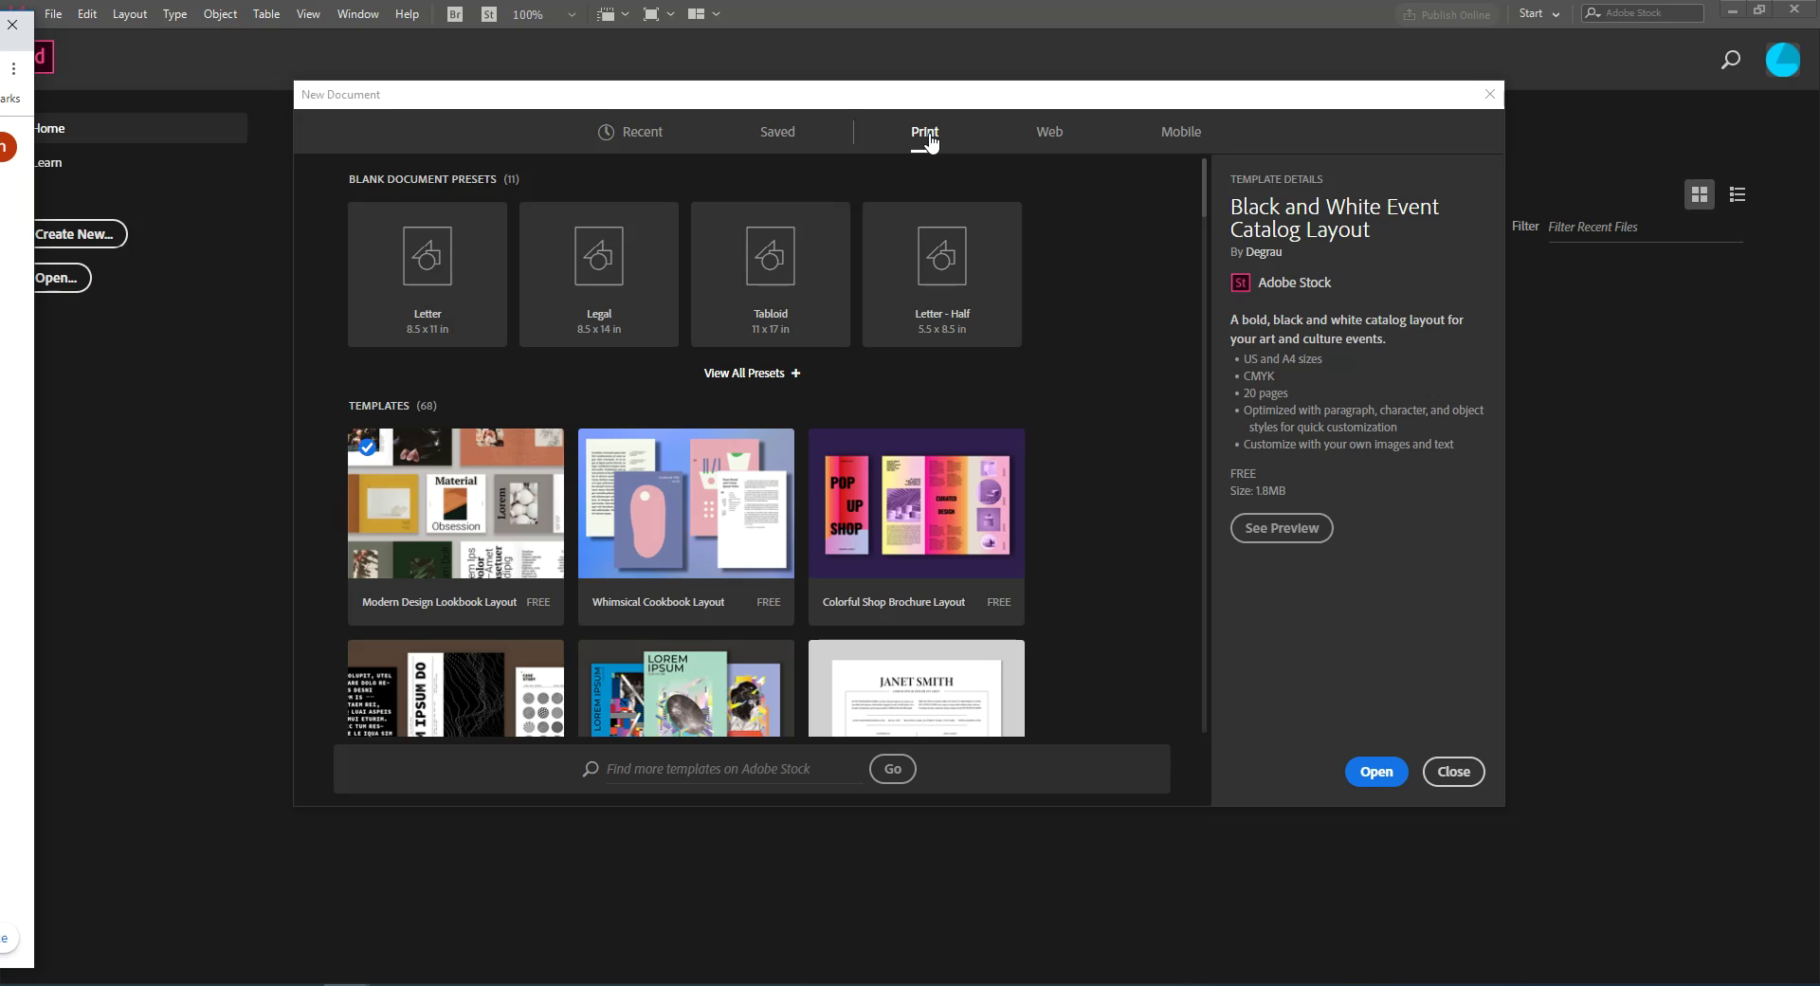
{"action": "left_click", "coordinate": [749, 373]}
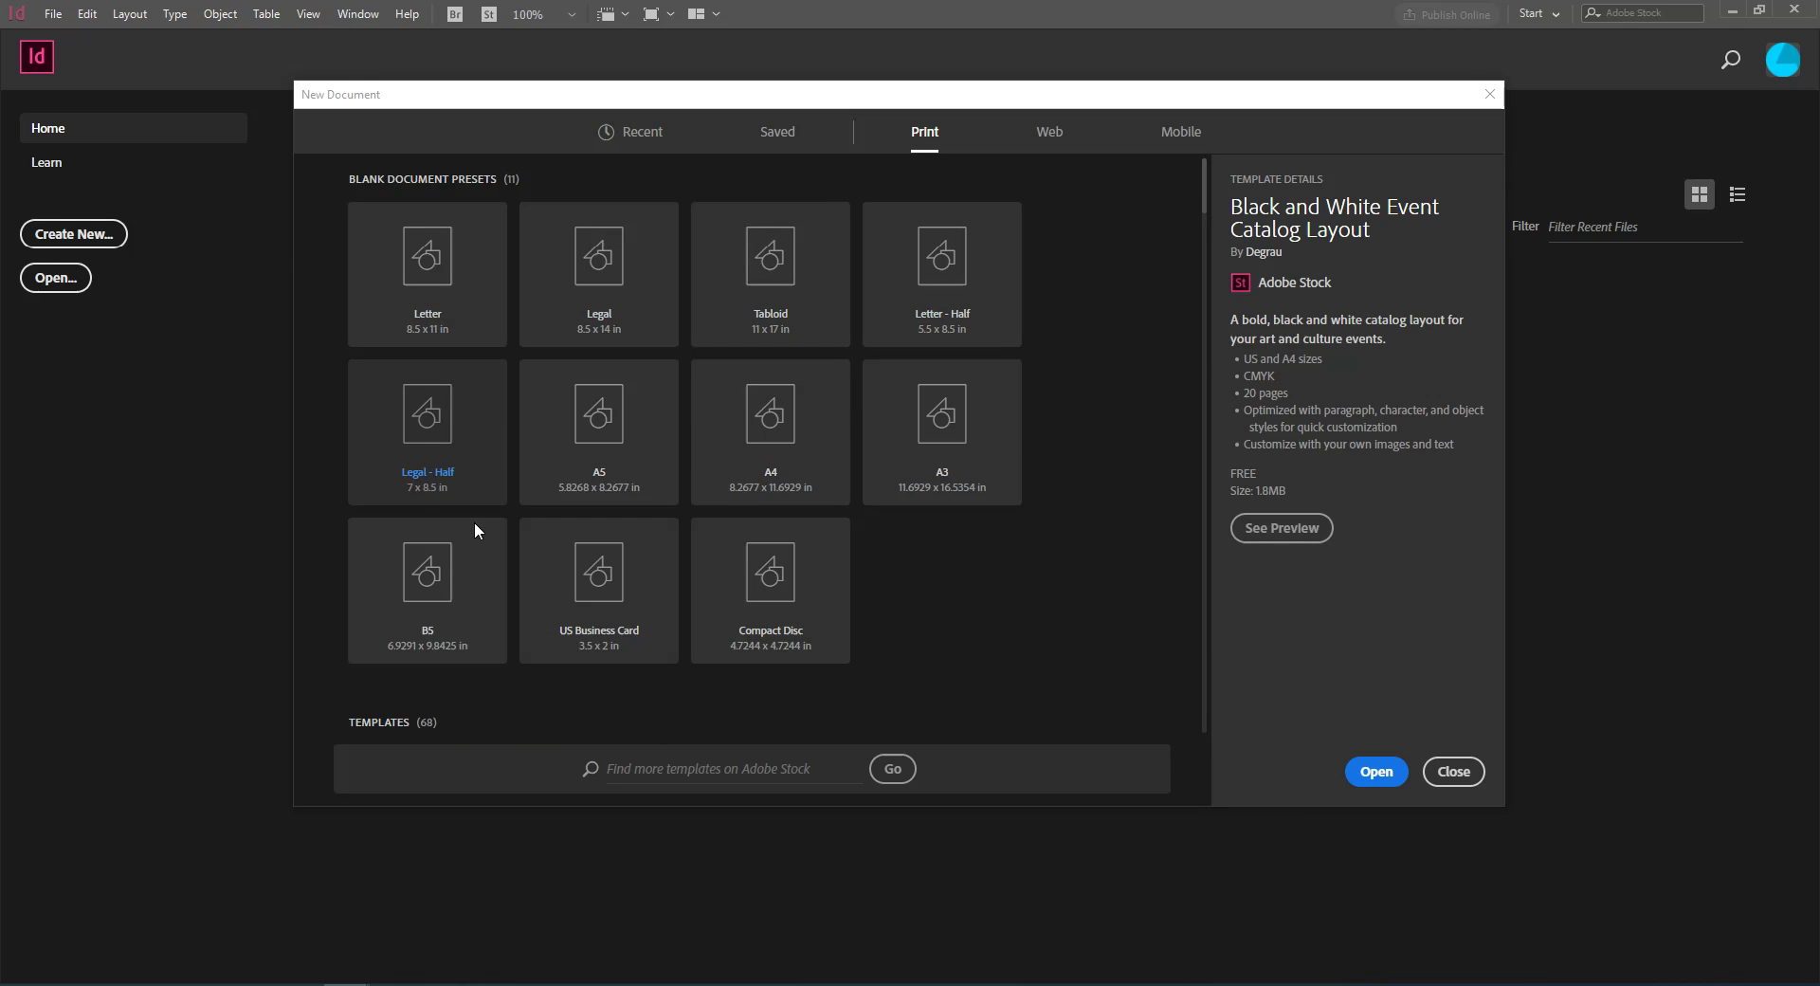
{"action": "left_click", "coordinate": [431, 324]}
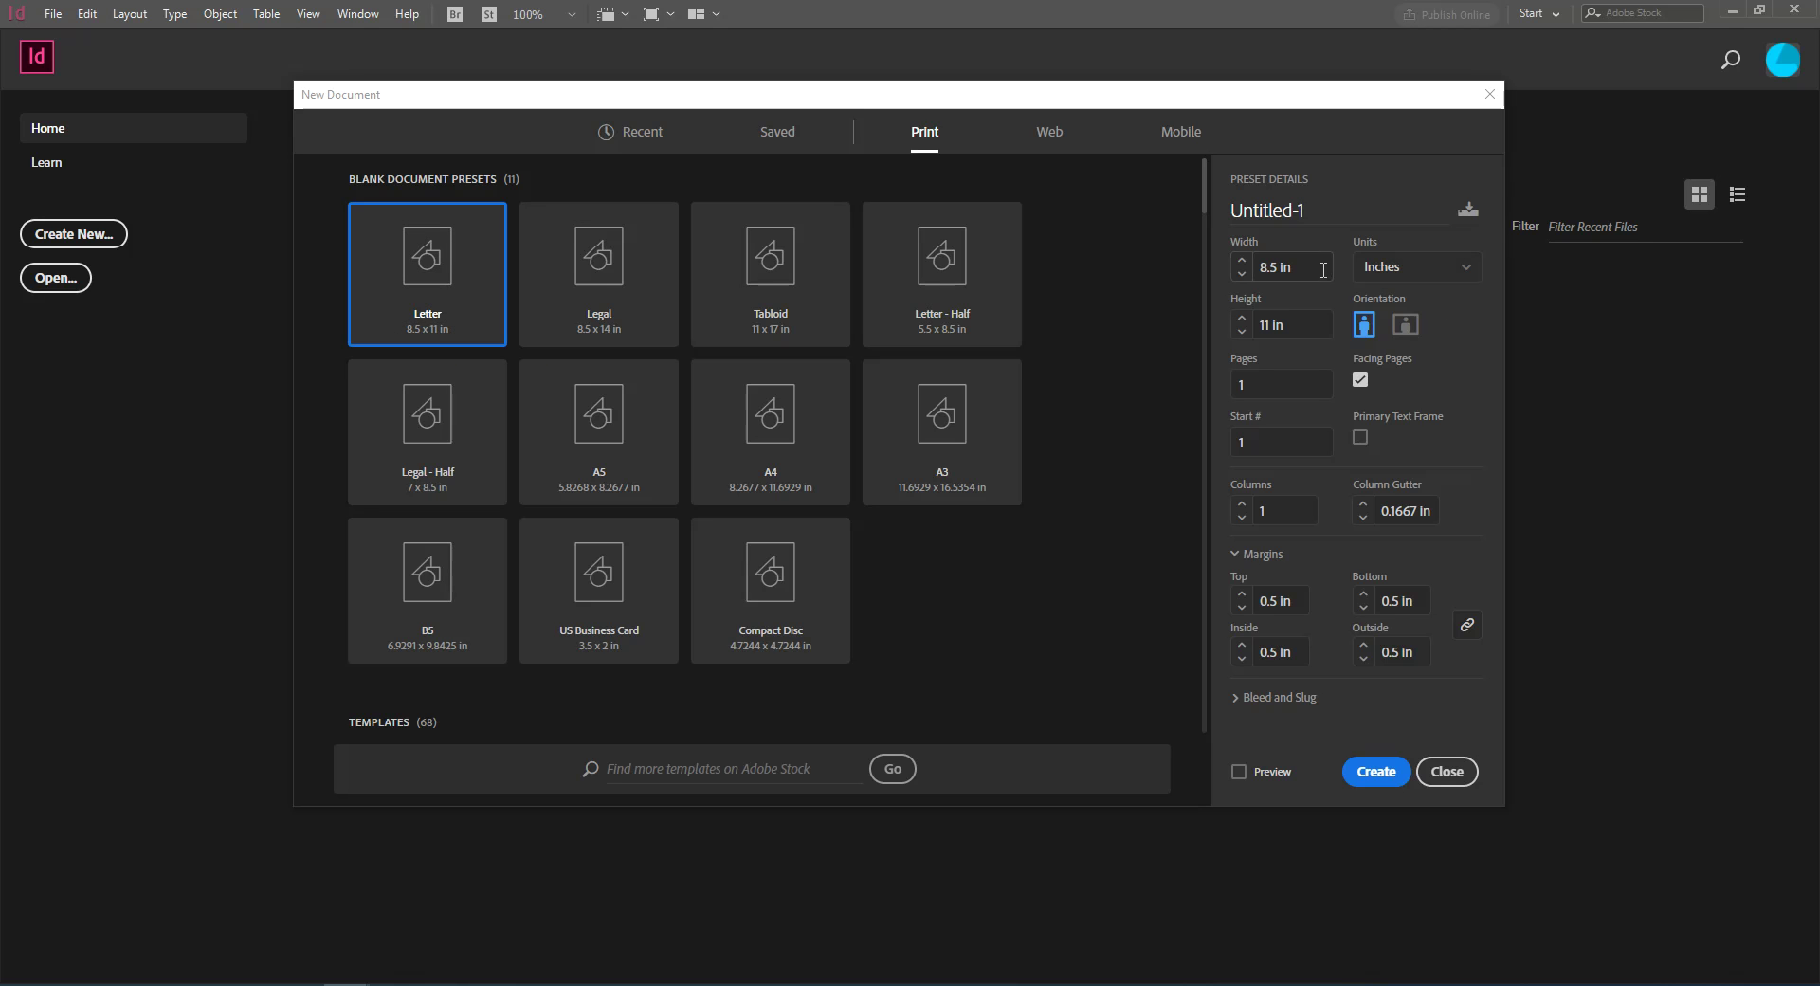
{"action": "left_click", "coordinate": [1243, 269]}
{"action": "left_click", "coordinate": [1257, 322]}
{"action": "type", "text": "24"}
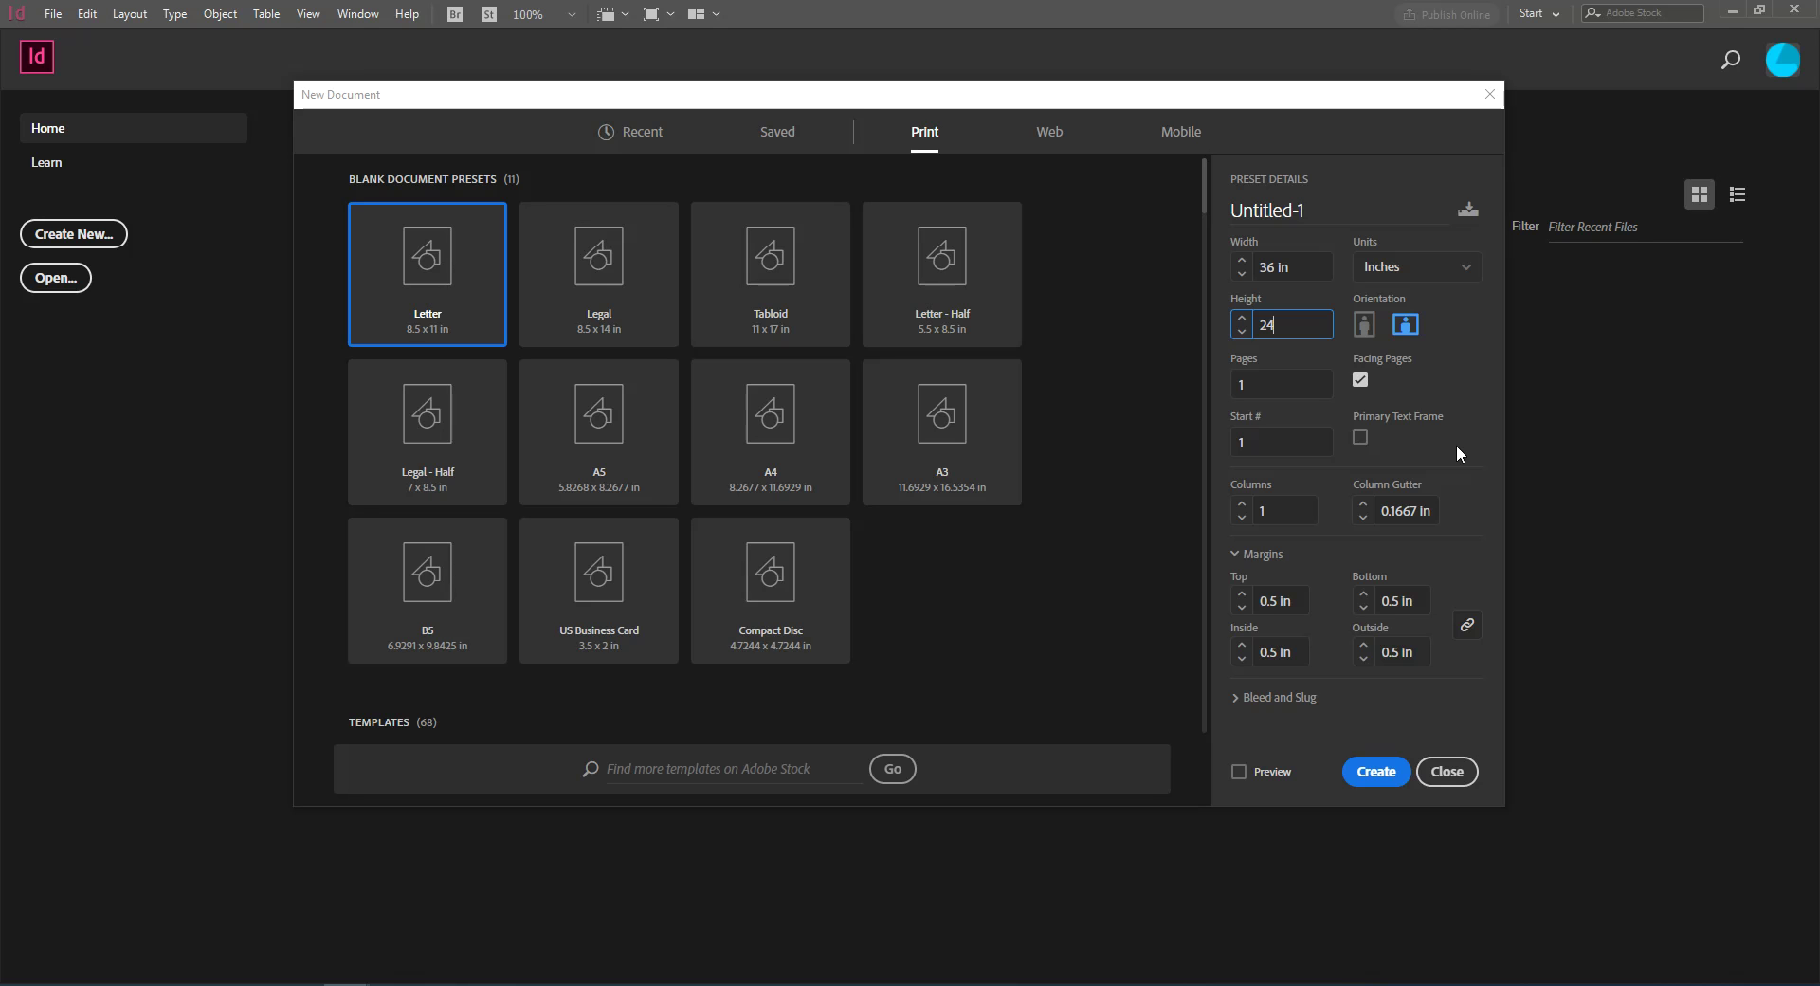
{"action": "key", "text": "Tab"}
{"action": "left_click", "coordinate": [1445, 772]}
Create a new print document from the Letter preset at 8.5 x 11 in
{"action": "left_click", "coordinate": [109, 245]}
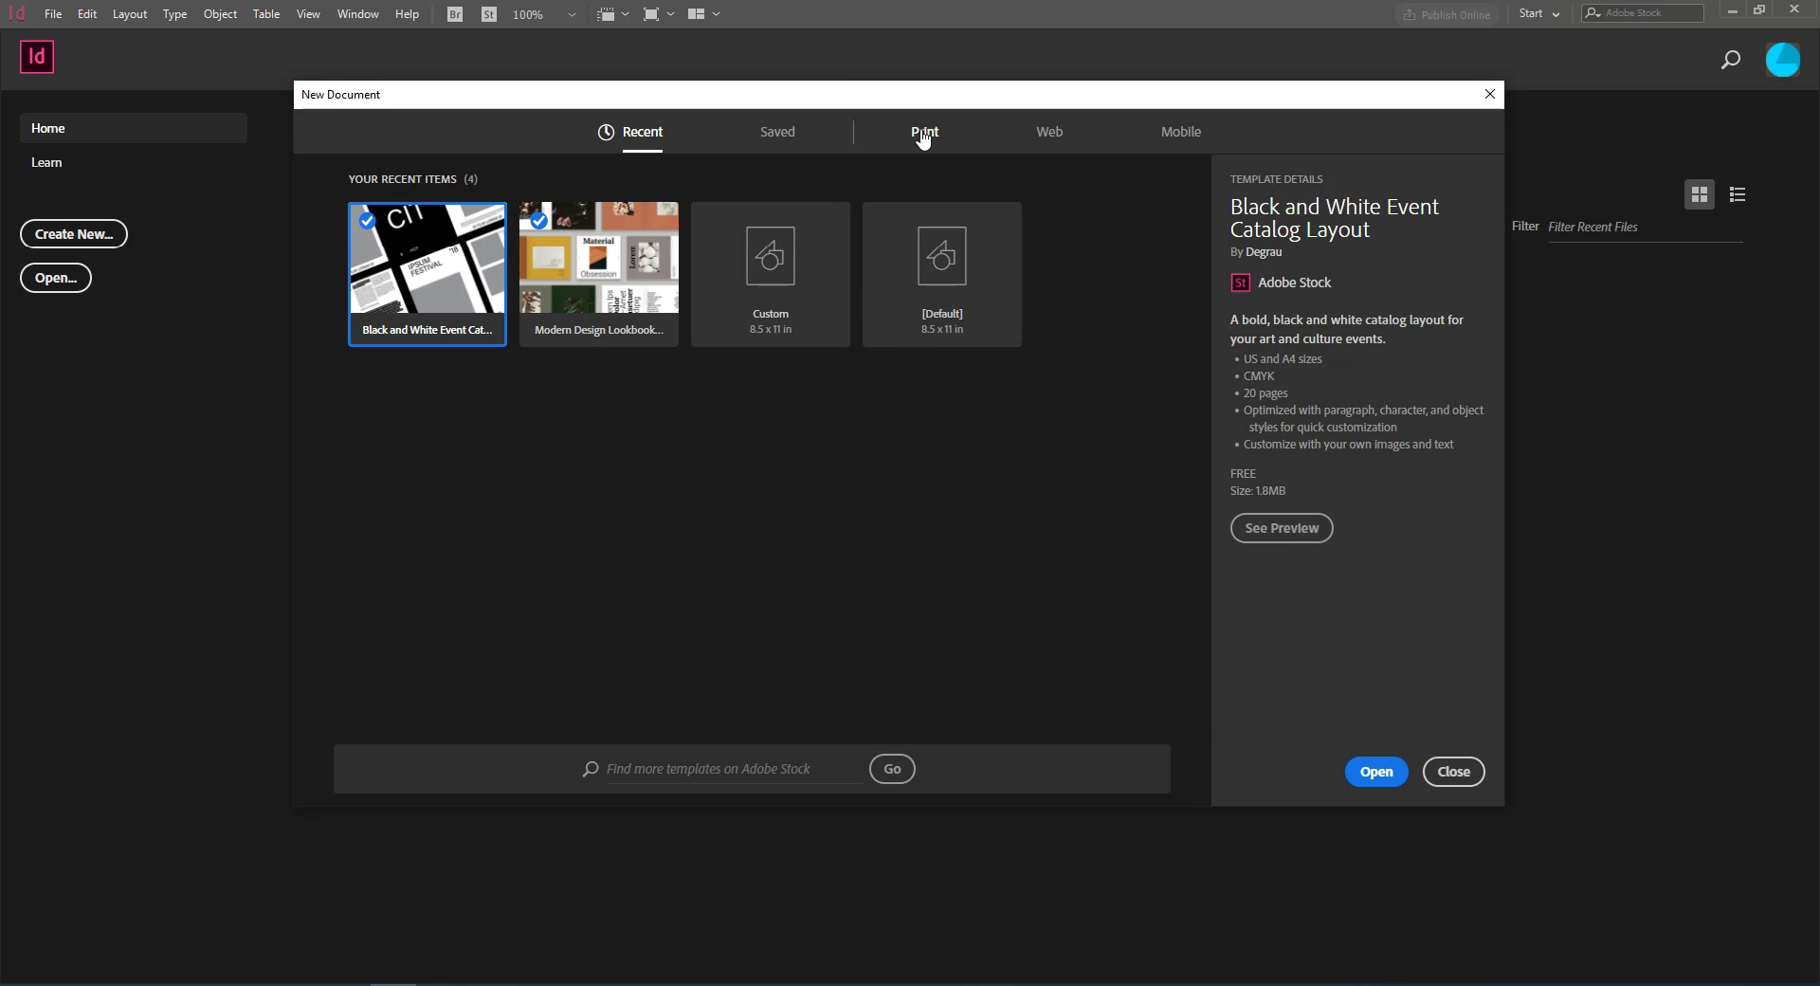
{"action": "left_click", "coordinate": [917, 134]}
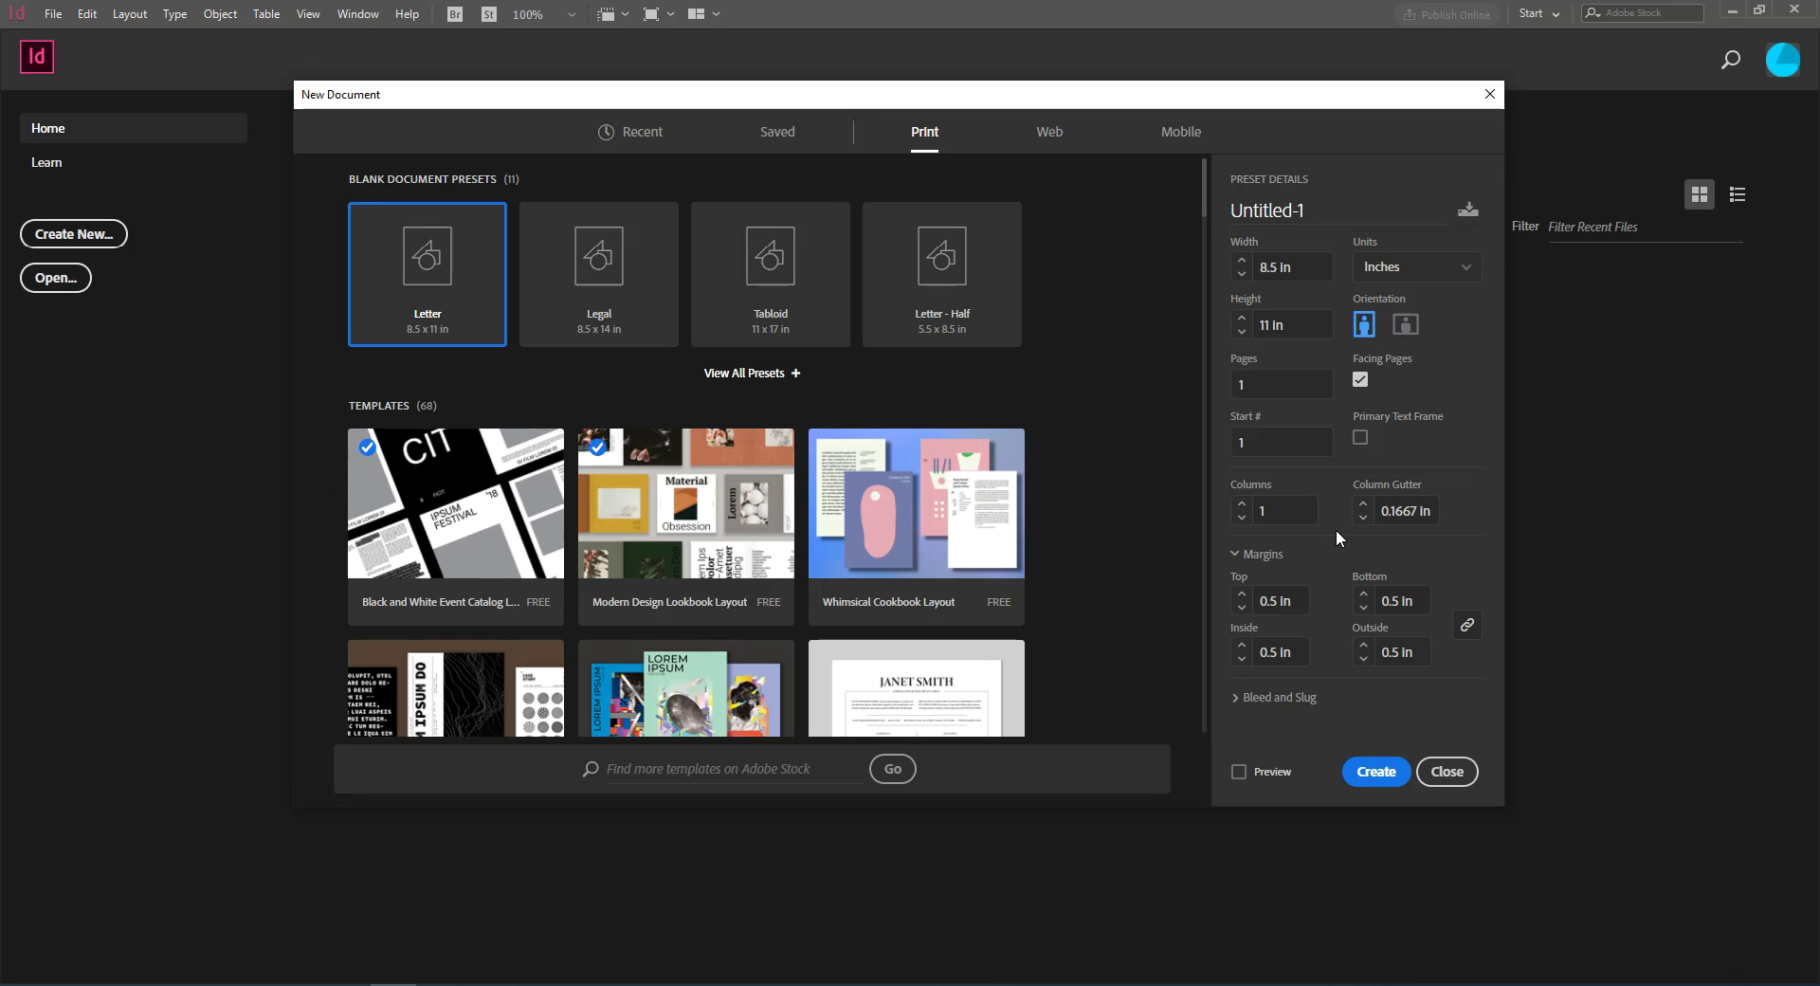
{"action": "left_click", "coordinate": [1366, 771]}
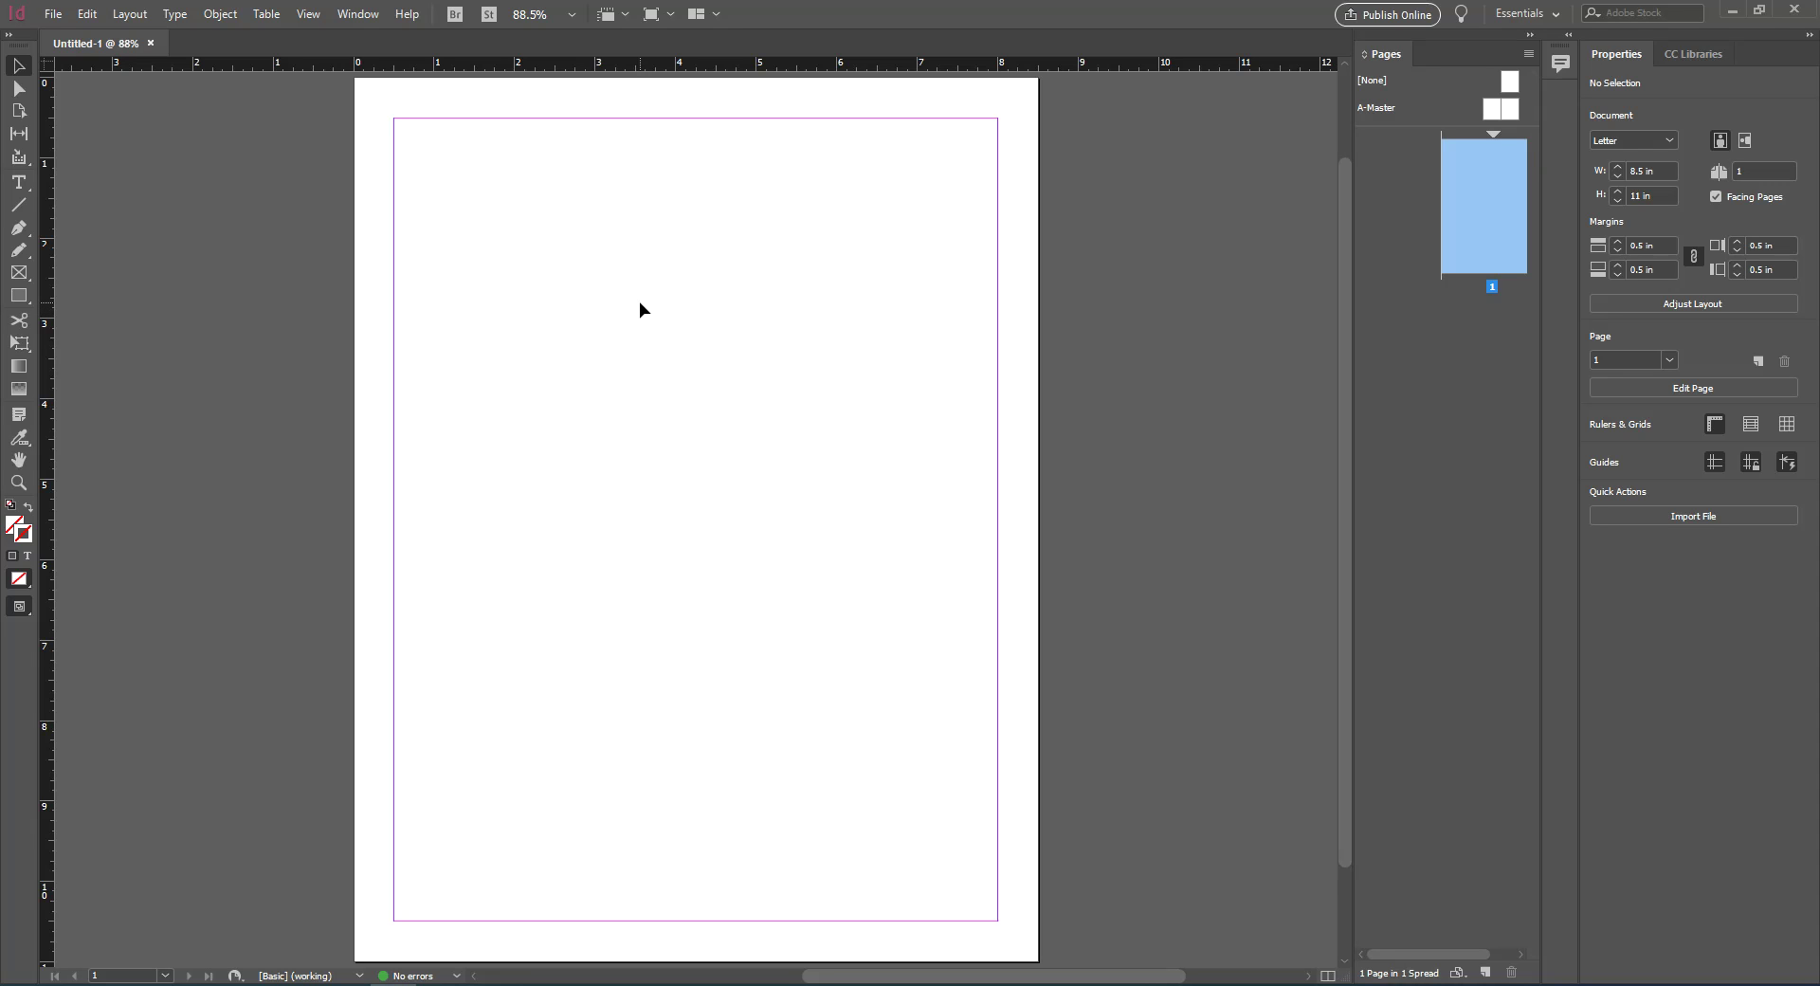
Place a 4 x 4 in rectangle frame in the upper half of the page
{"action": "key", "text": "f"}
{"action": "left_click", "coordinate": [537, 218]}
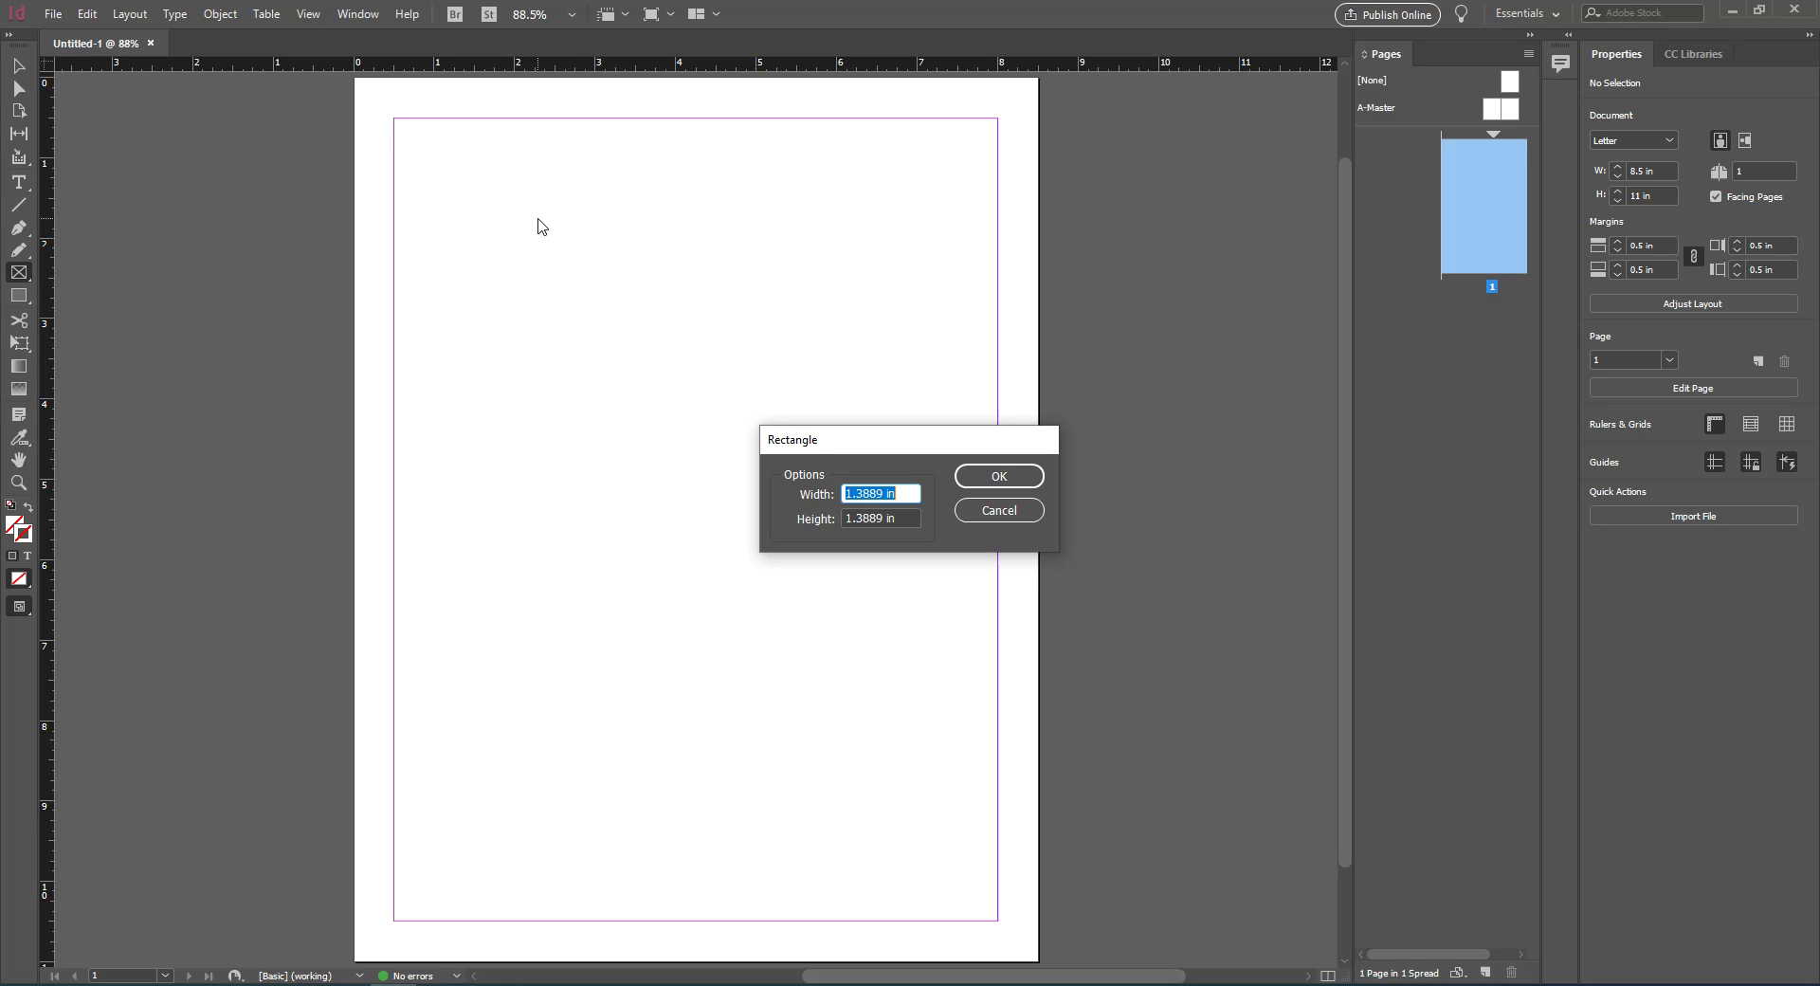
{"action": "type", "text": "4"}
{"action": "key", "text": "Tab"}
{"action": "type", "text": "4"}
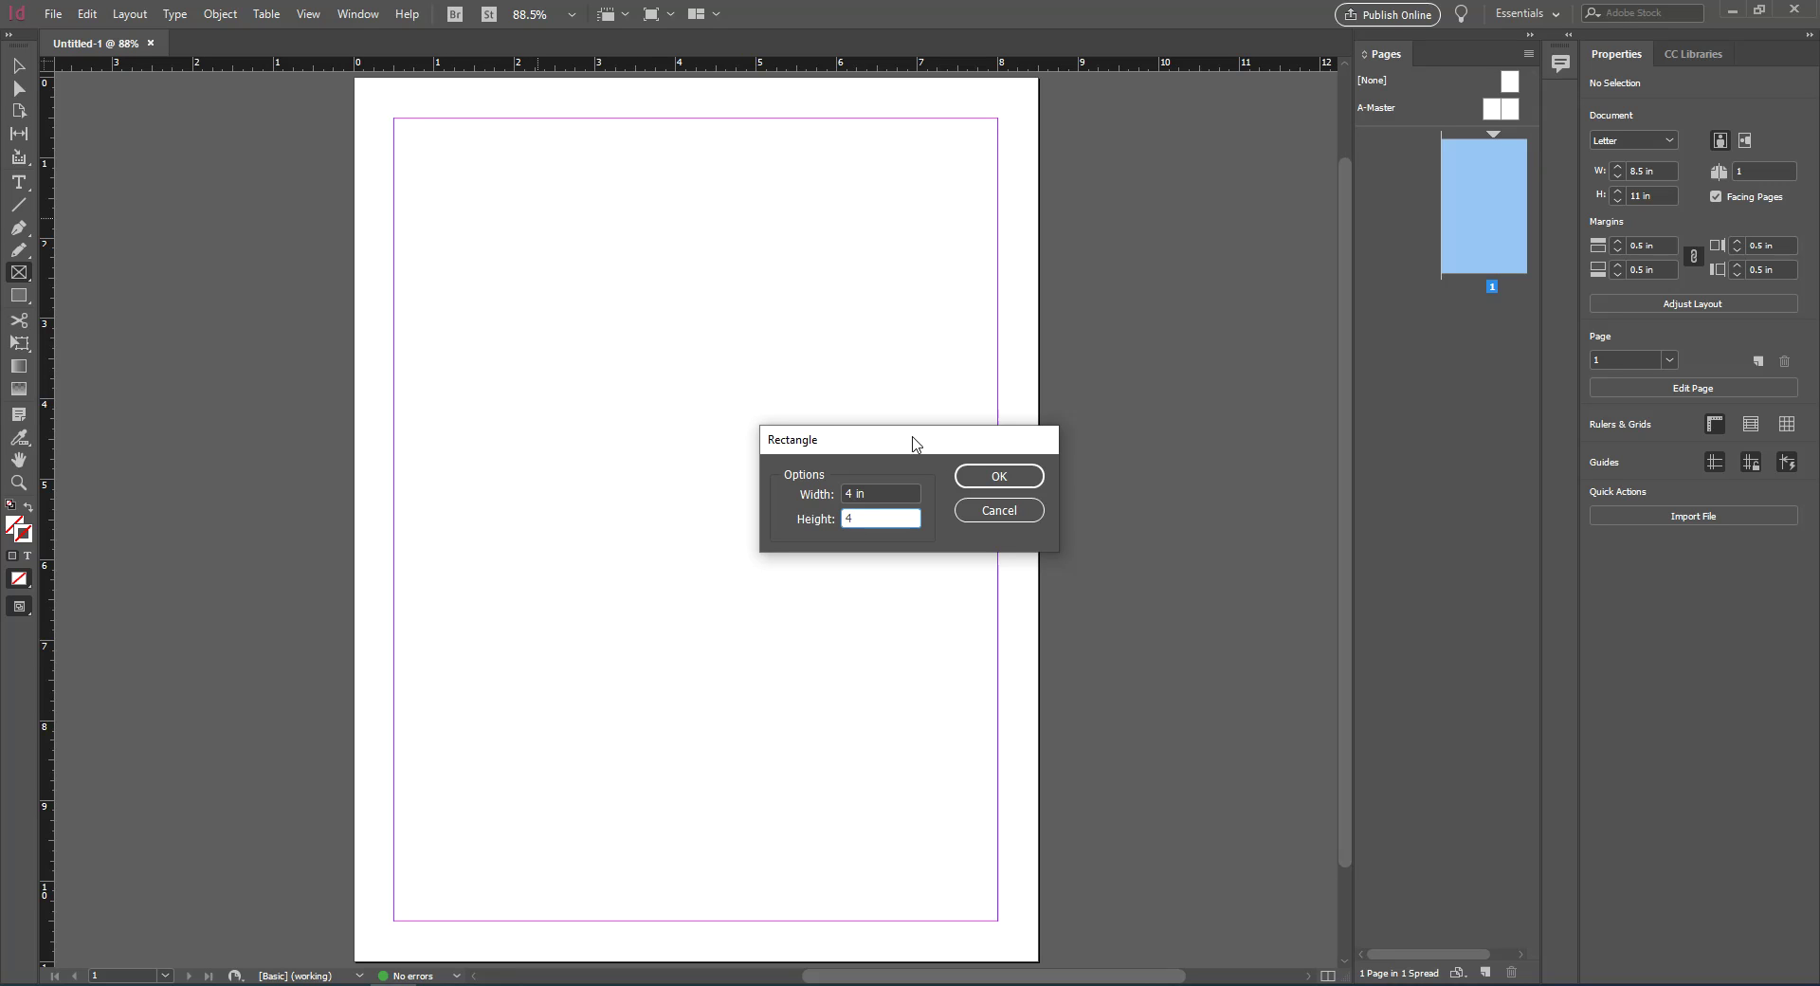
{"action": "left_click", "coordinate": [962, 469]}
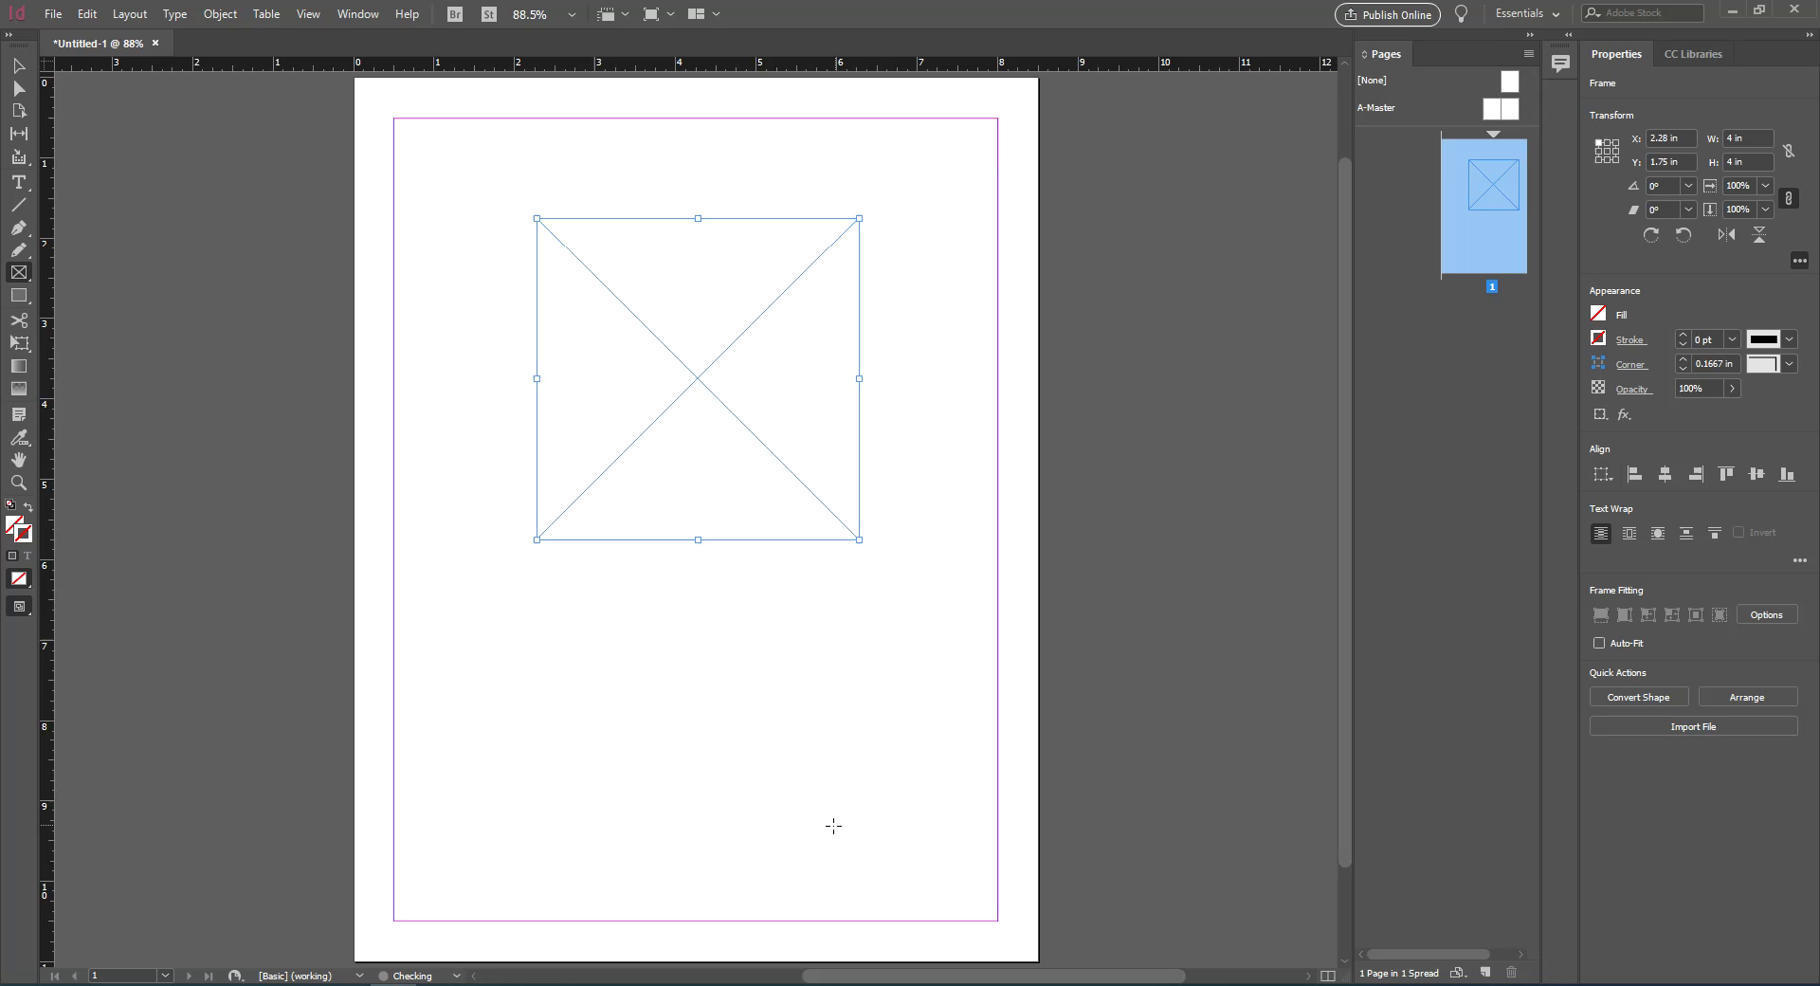
Draw two large frames below the square, a tall narrow one beside it, and one about 3.44 x 1.06 in at the page's upper-left margin
{"action": "left_click_drag", "start_coordinate": [447, 595], "coordinate": [664, 887]}
{"action": "left_click_drag", "start_coordinate": [698, 585], "coordinate": [928, 901]}
{"action": "left_click_drag", "start_coordinate": [993, 409], "coordinate": [886, 129]}
{"action": "left_click_drag", "start_coordinate": [671, 109], "coordinate": [393, 194]}
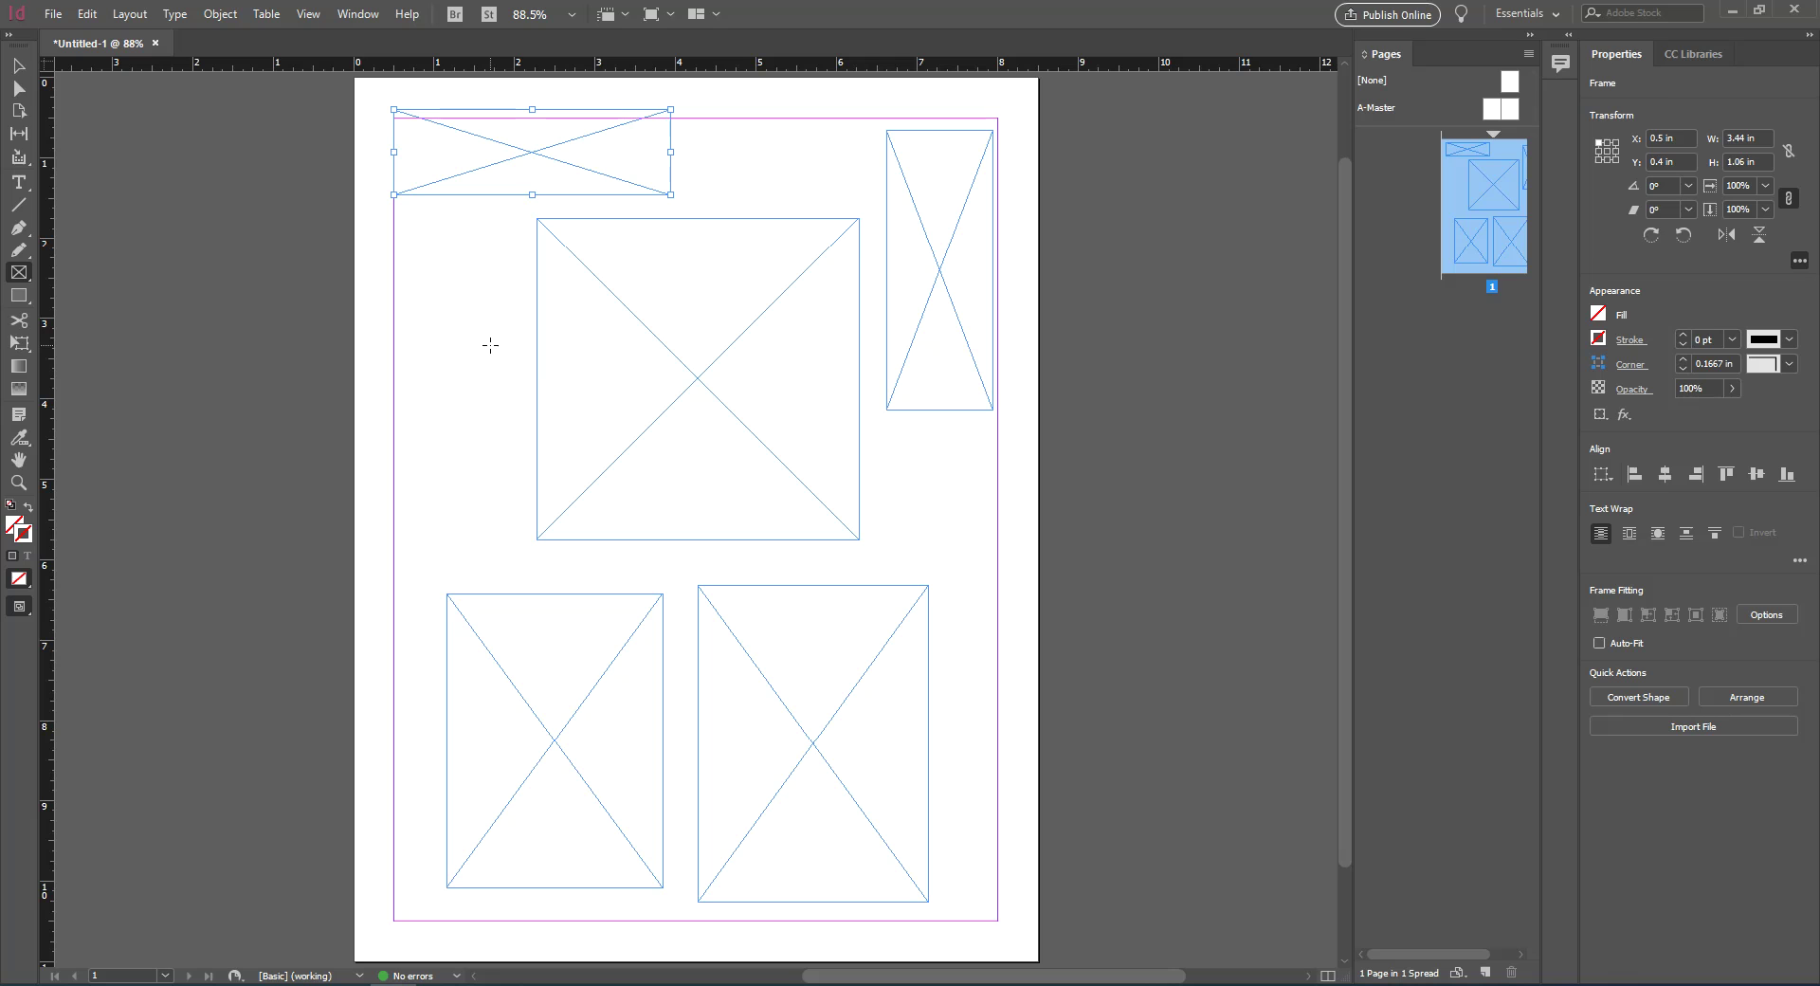
Try selecting the individual frames with the Selection tool, leaving nothing selected
{"action": "key", "text": "v"}
{"action": "left_click", "coordinate": [598, 354]}
{"action": "left_click", "coordinate": [476, 833]}
{"action": "left_click", "coordinate": [896, 369]}
{"action": "left_click", "coordinate": [837, 395]}
{"action": "left_click", "coordinate": [582, 197]}
{"action": "left_click", "coordinate": [588, 887]}
{"action": "left_click", "coordinate": [724, 789]}
{"action": "left_click", "coordinate": [628, 280]}
{"action": "left_click", "coordinate": [605, 177]}
{"action": "left_click", "coordinate": [873, 191]}
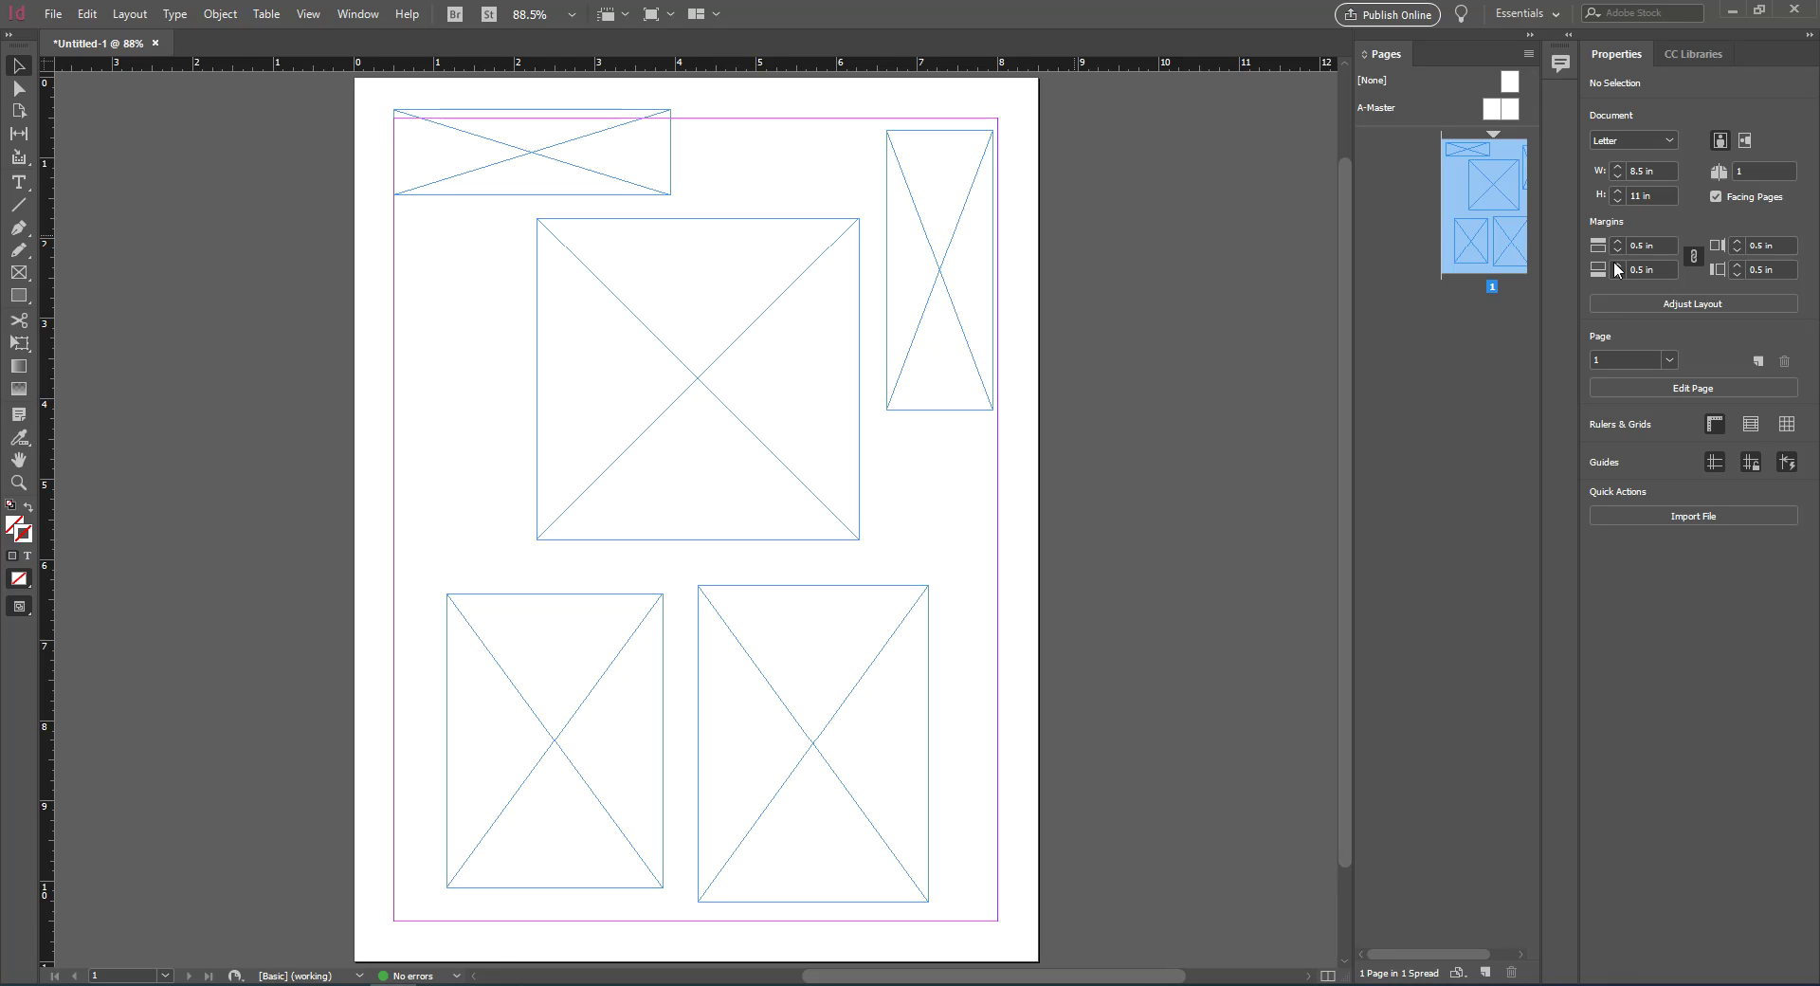
Dock the Pages panel alongside Properties and CC Libraries, and keep the expanded Properties panel in front
{"action": "left_click_drag", "start_coordinate": [1383, 54], "coordinate": [1641, 55]}
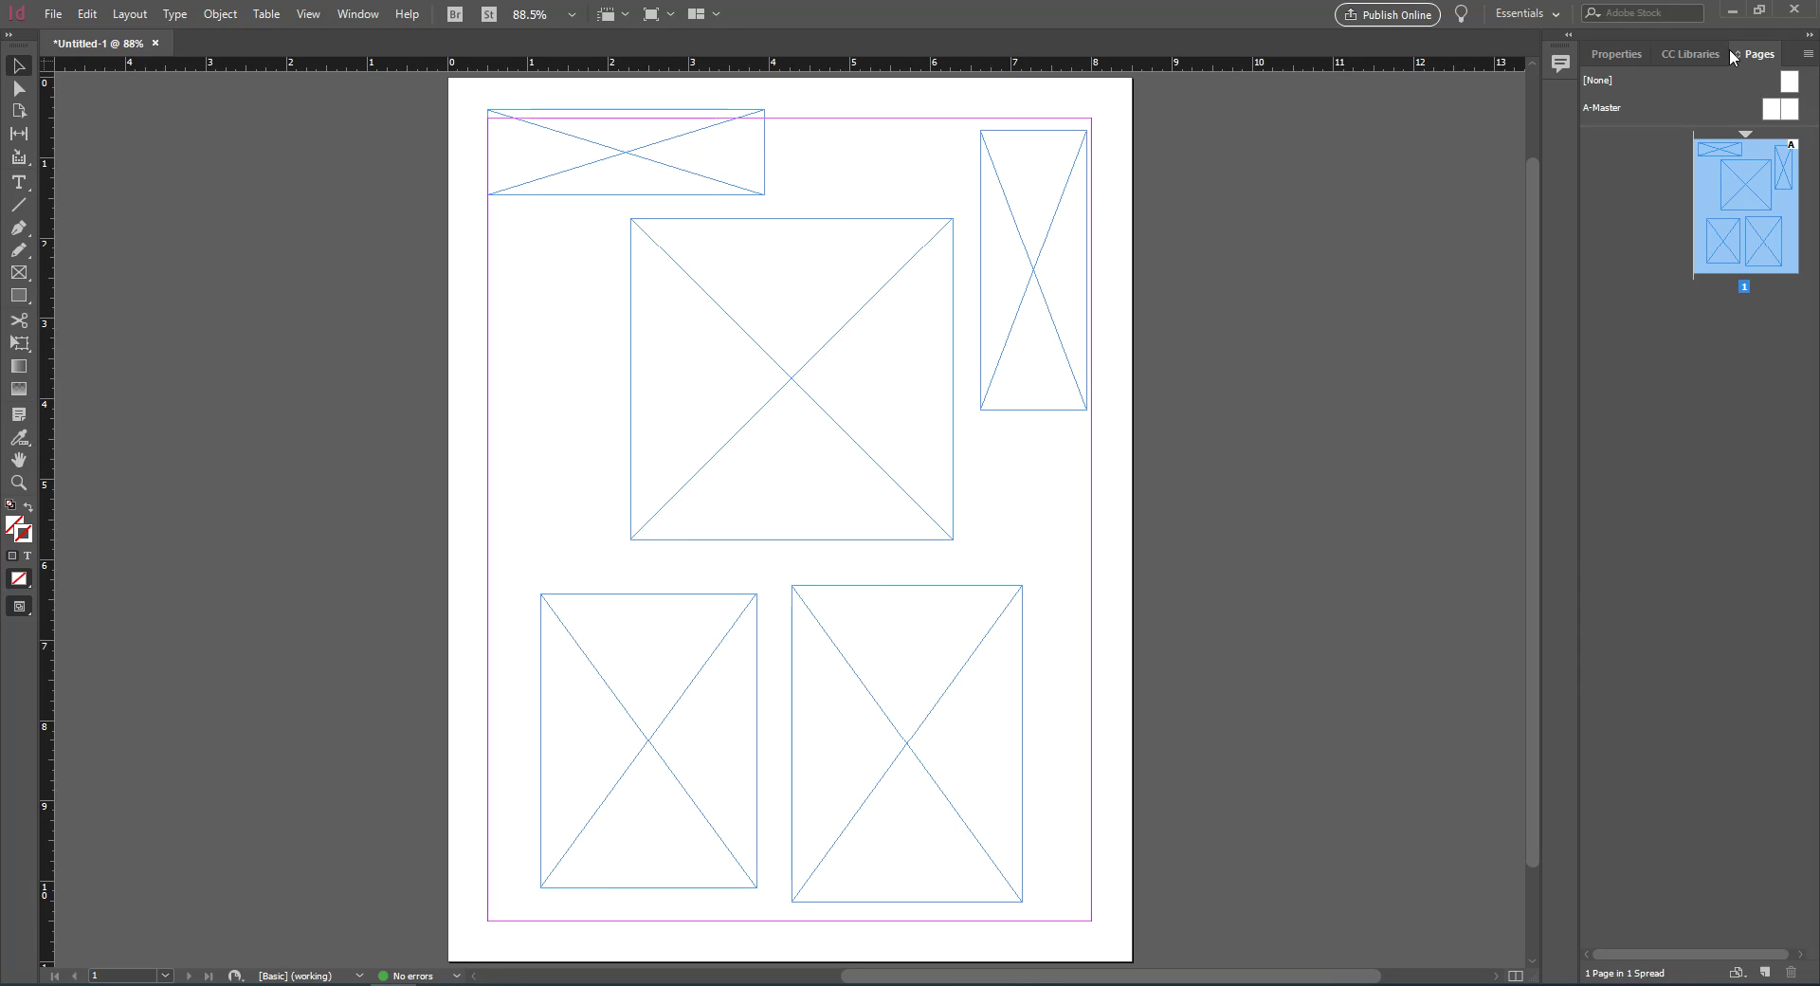
{"action": "left_click", "coordinate": [1605, 53]}
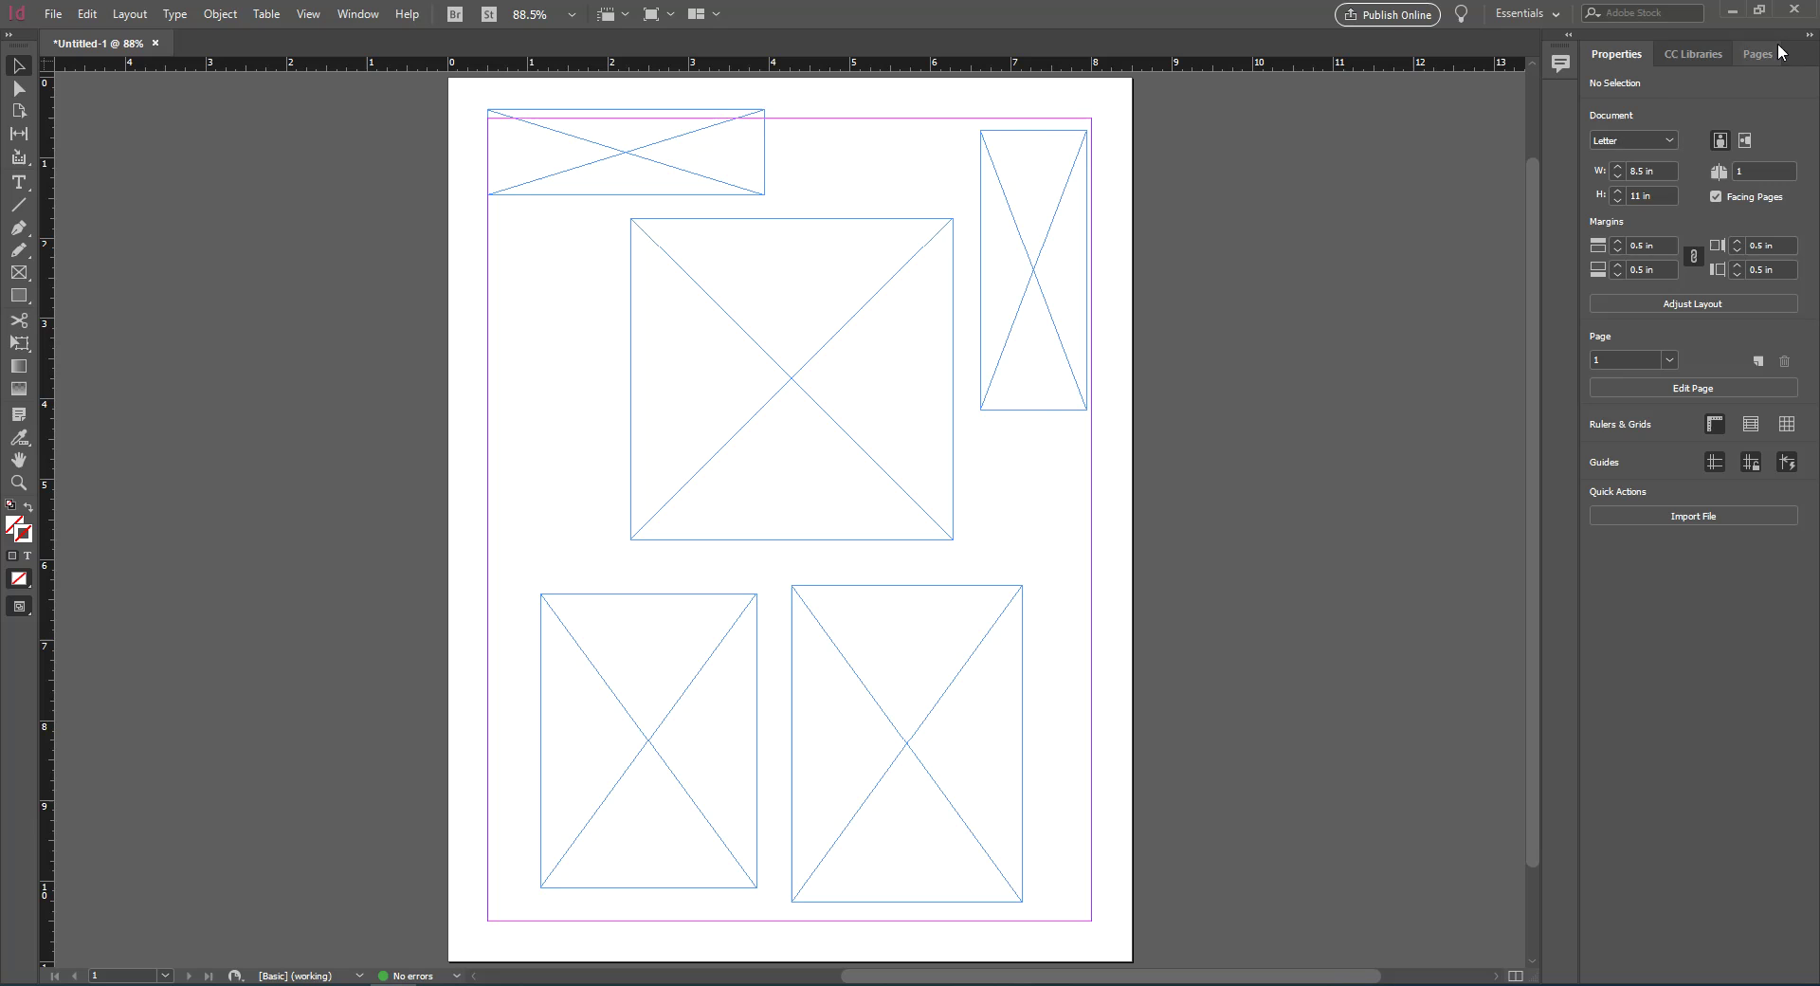
{"action": "left_click", "coordinate": [1811, 35]}
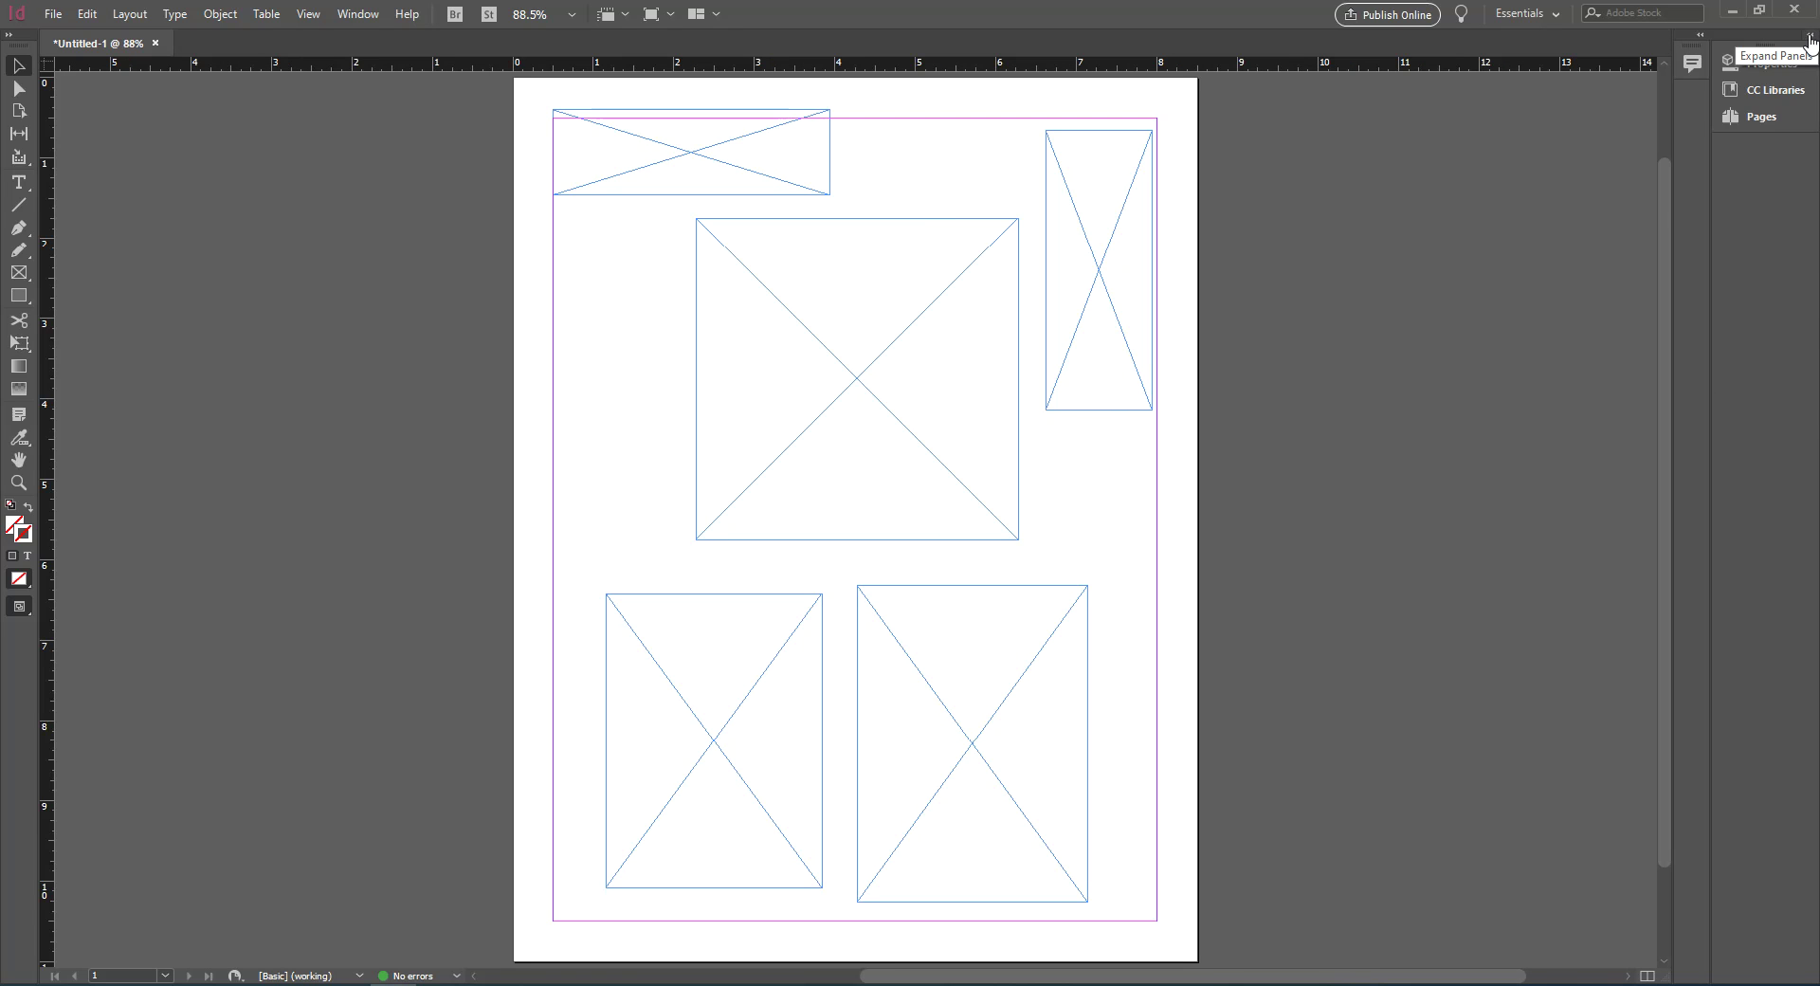
{"action": "left_click", "coordinate": [1811, 36]}
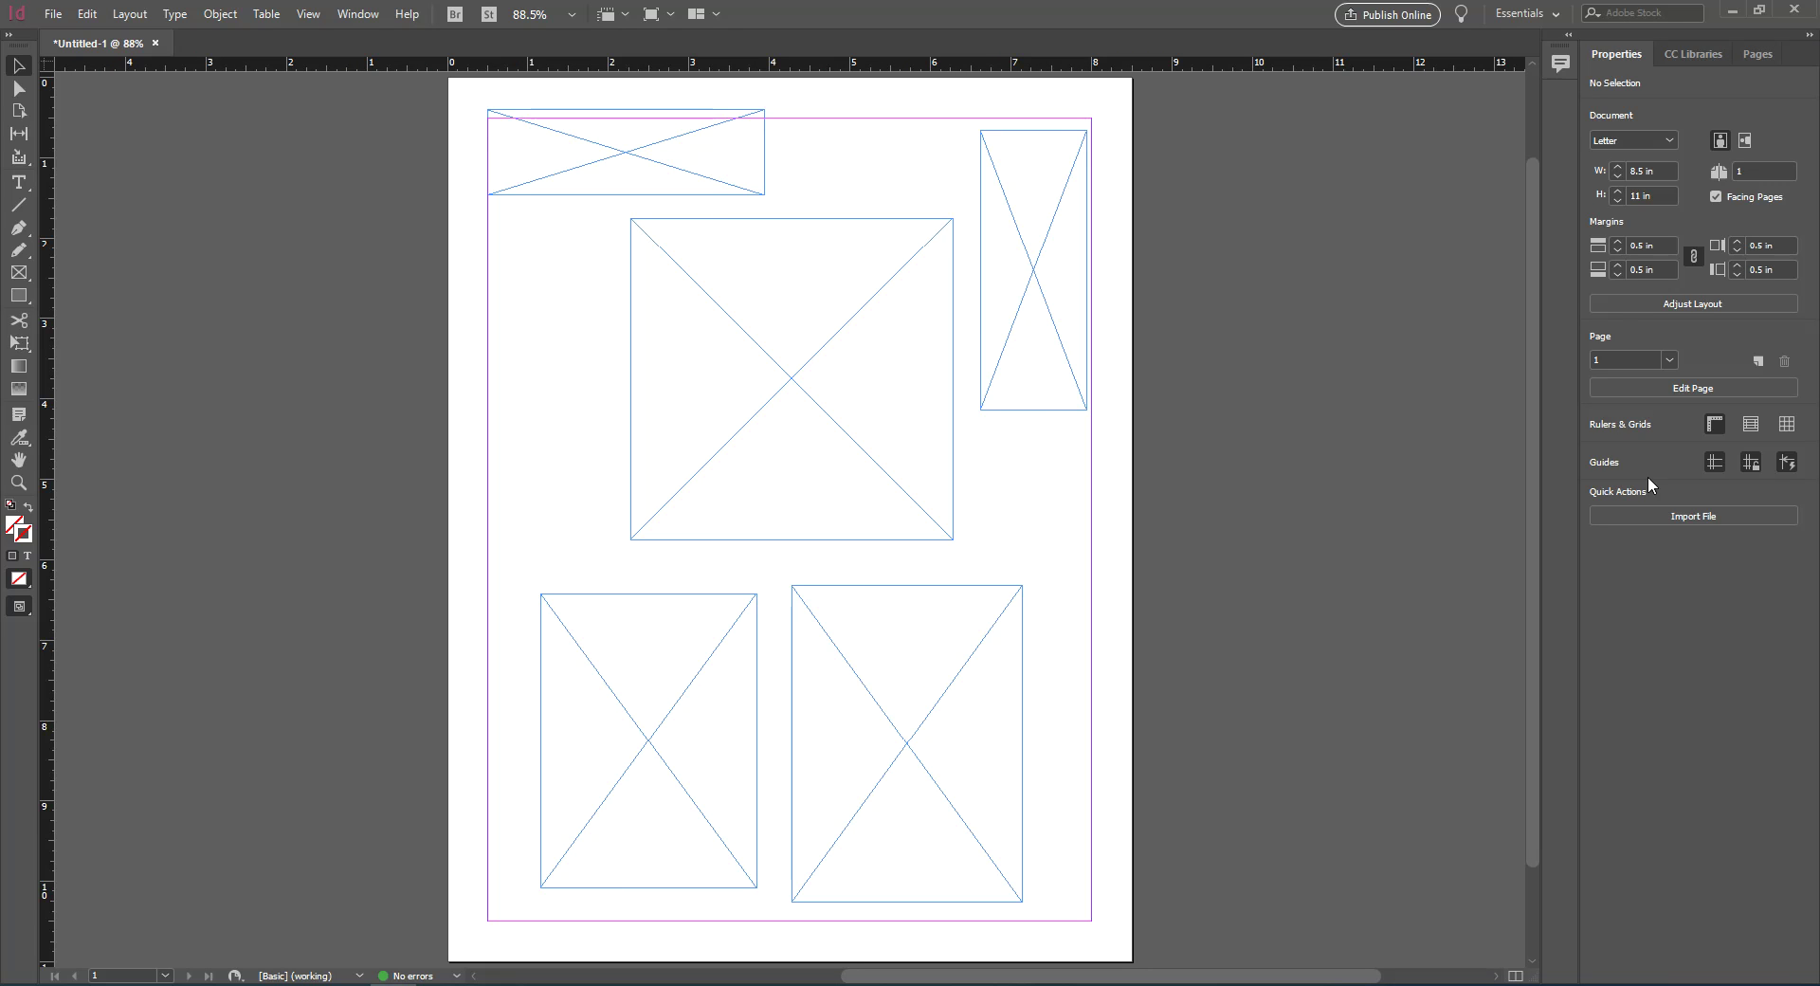
Fill the 4 x 4 in square frame with the cyan C=100 M=0 Y=0 K=0 swatch
{"action": "left_click", "coordinate": [865, 302]}
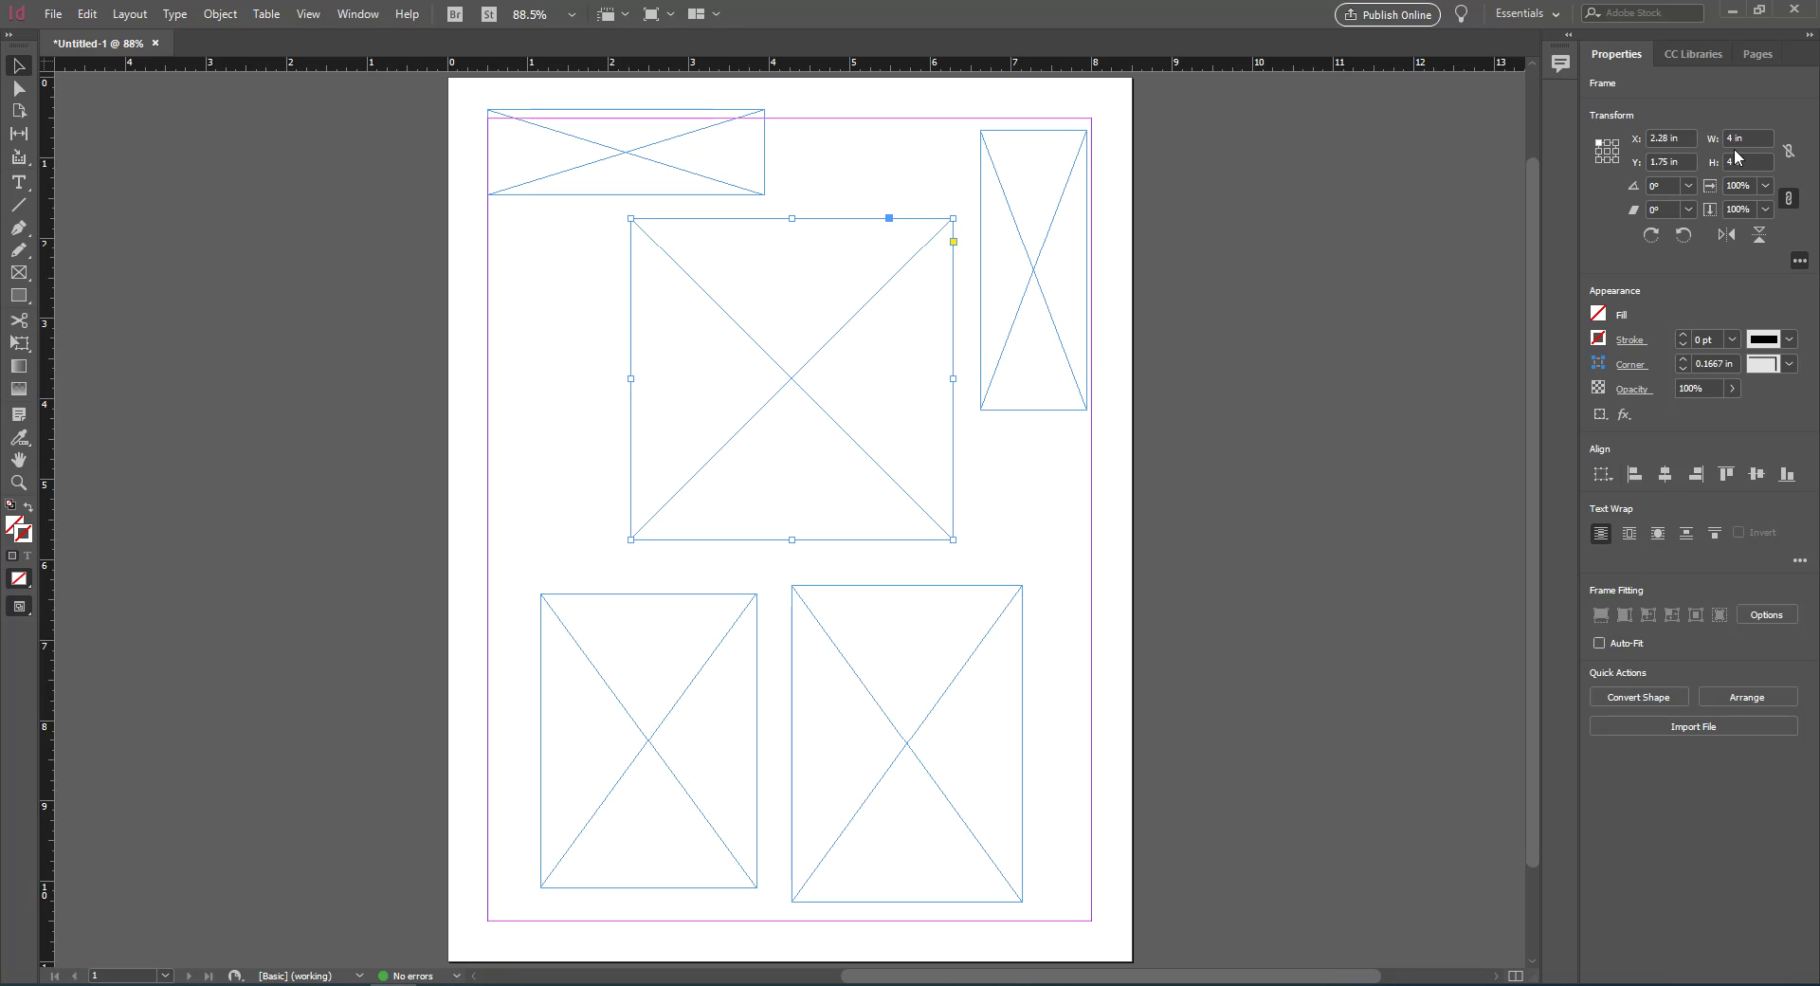
{"action": "left_click", "coordinate": [1599, 315]}
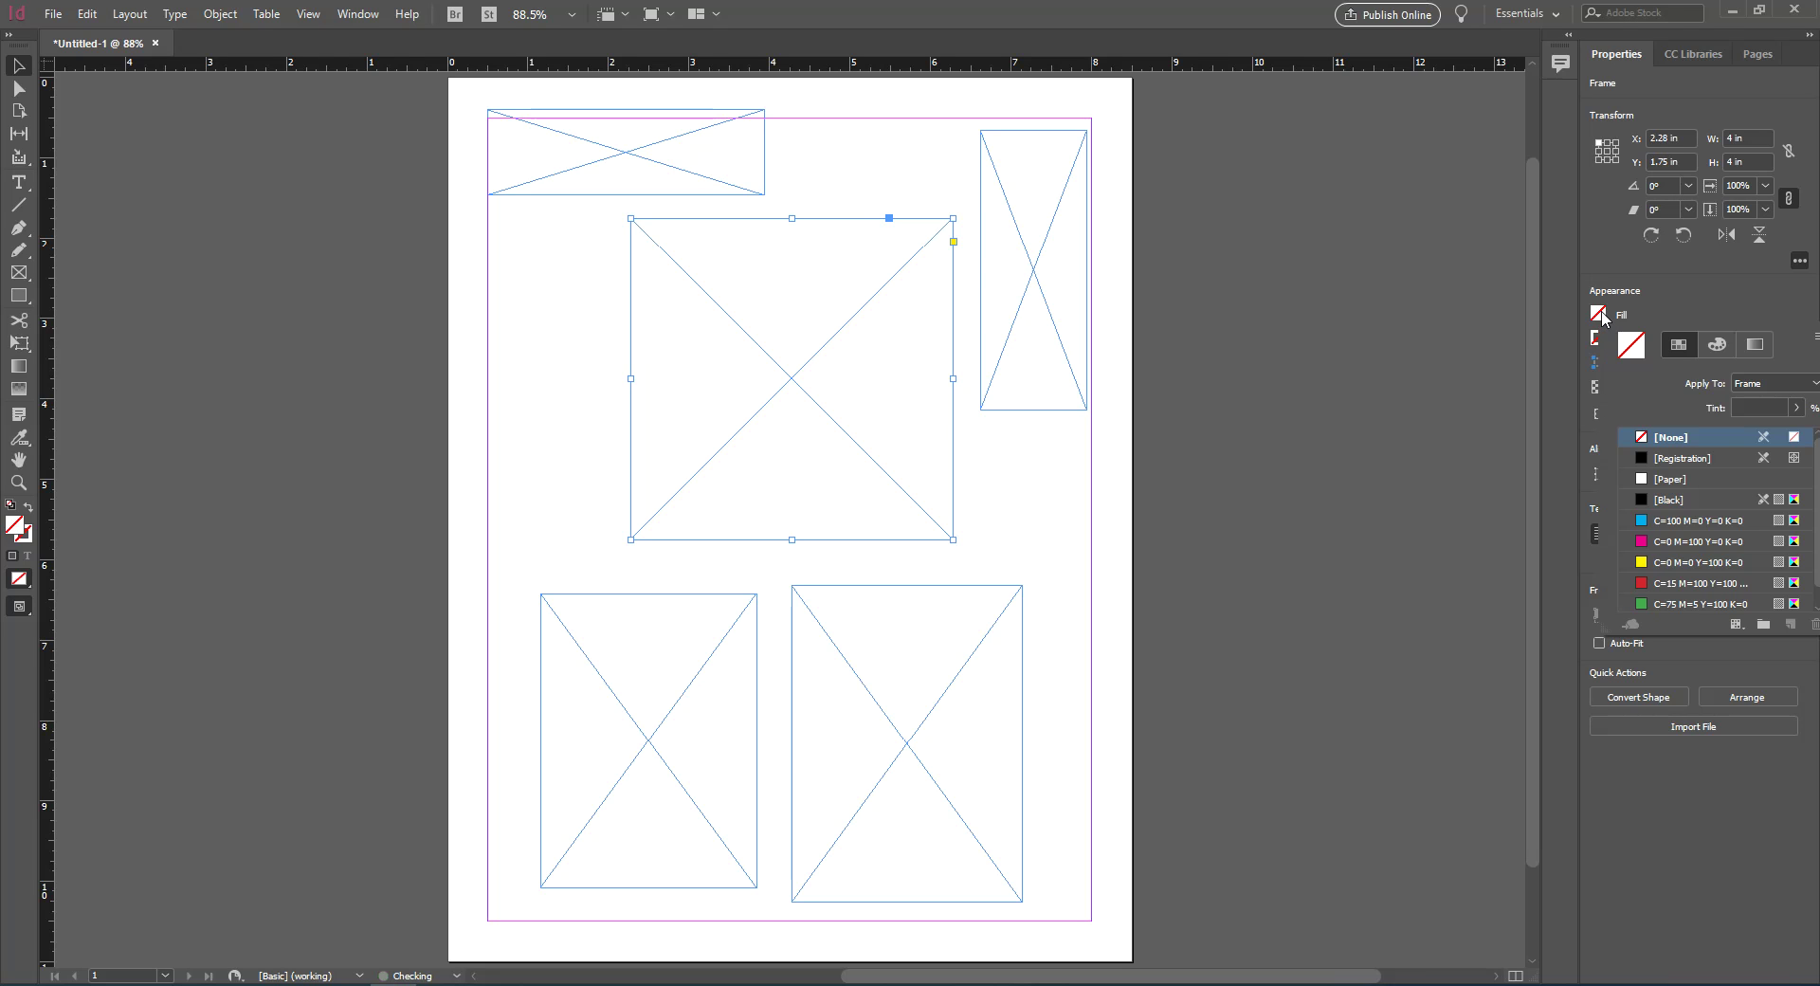
{"action": "left_click", "coordinate": [1693, 523]}
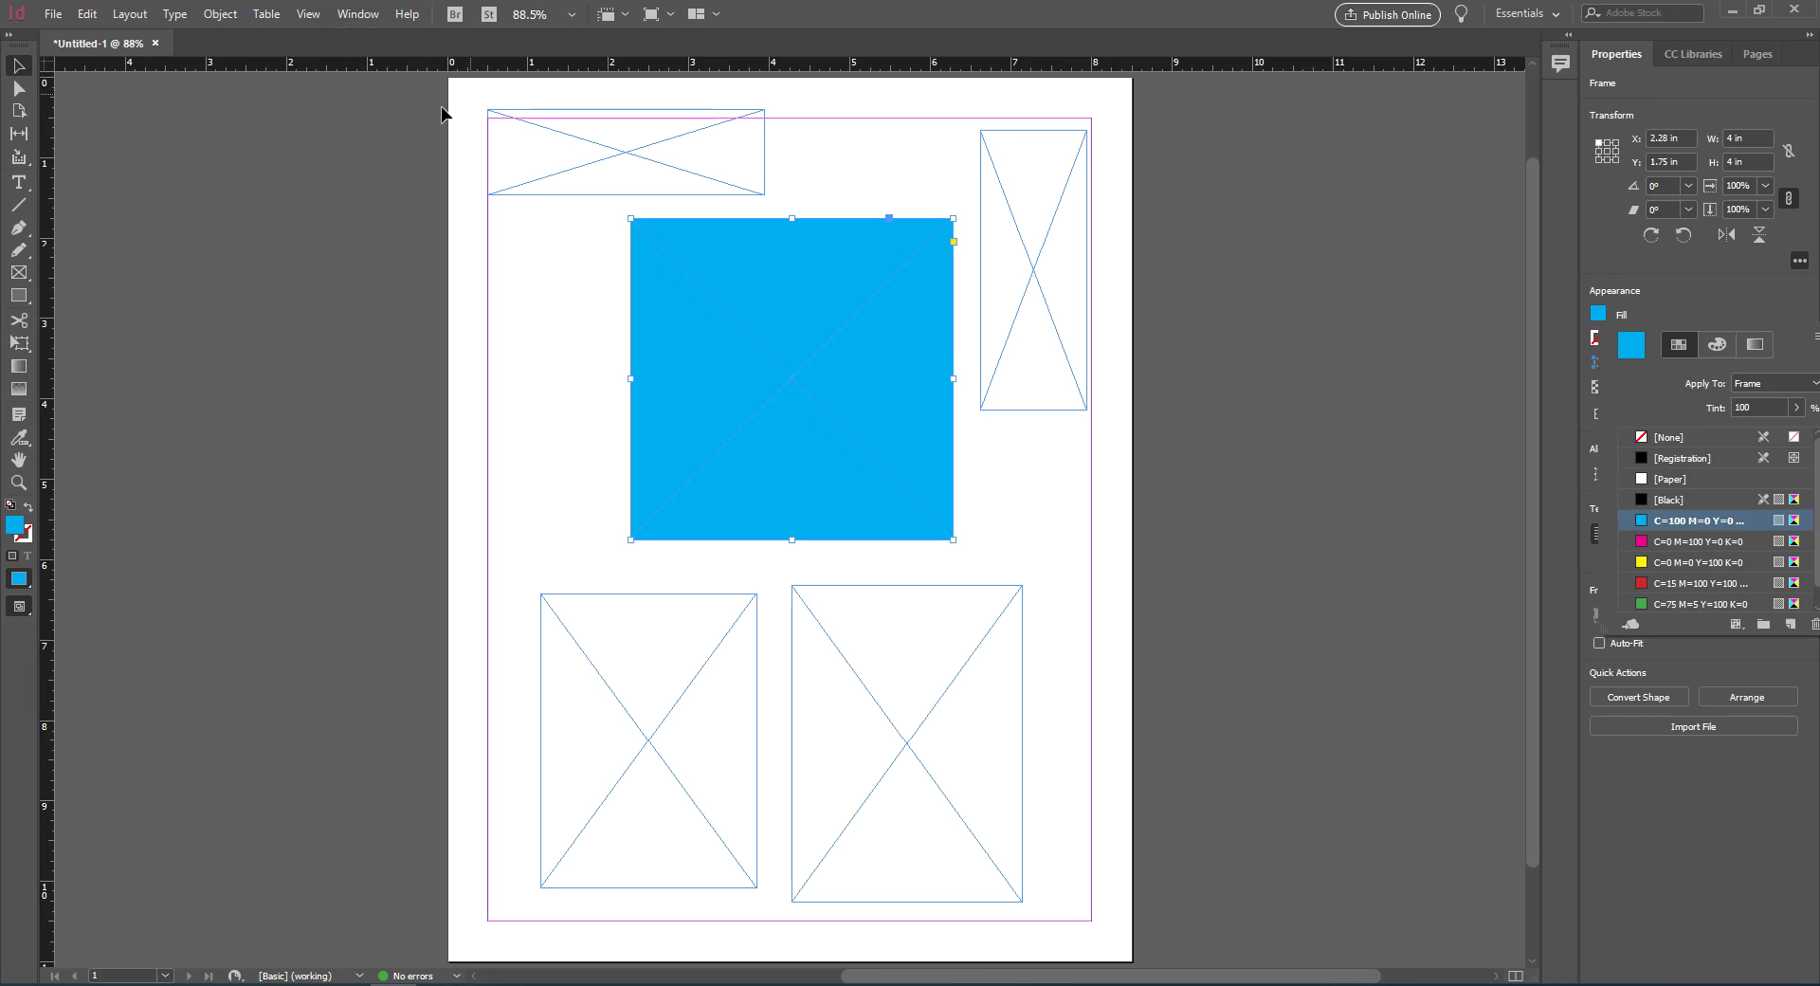
Review the available workspaces, including Essentials Classic
{"action": "left_click", "coordinate": [351, 15]}
{"action": "left_click", "coordinate": [376, 16]}
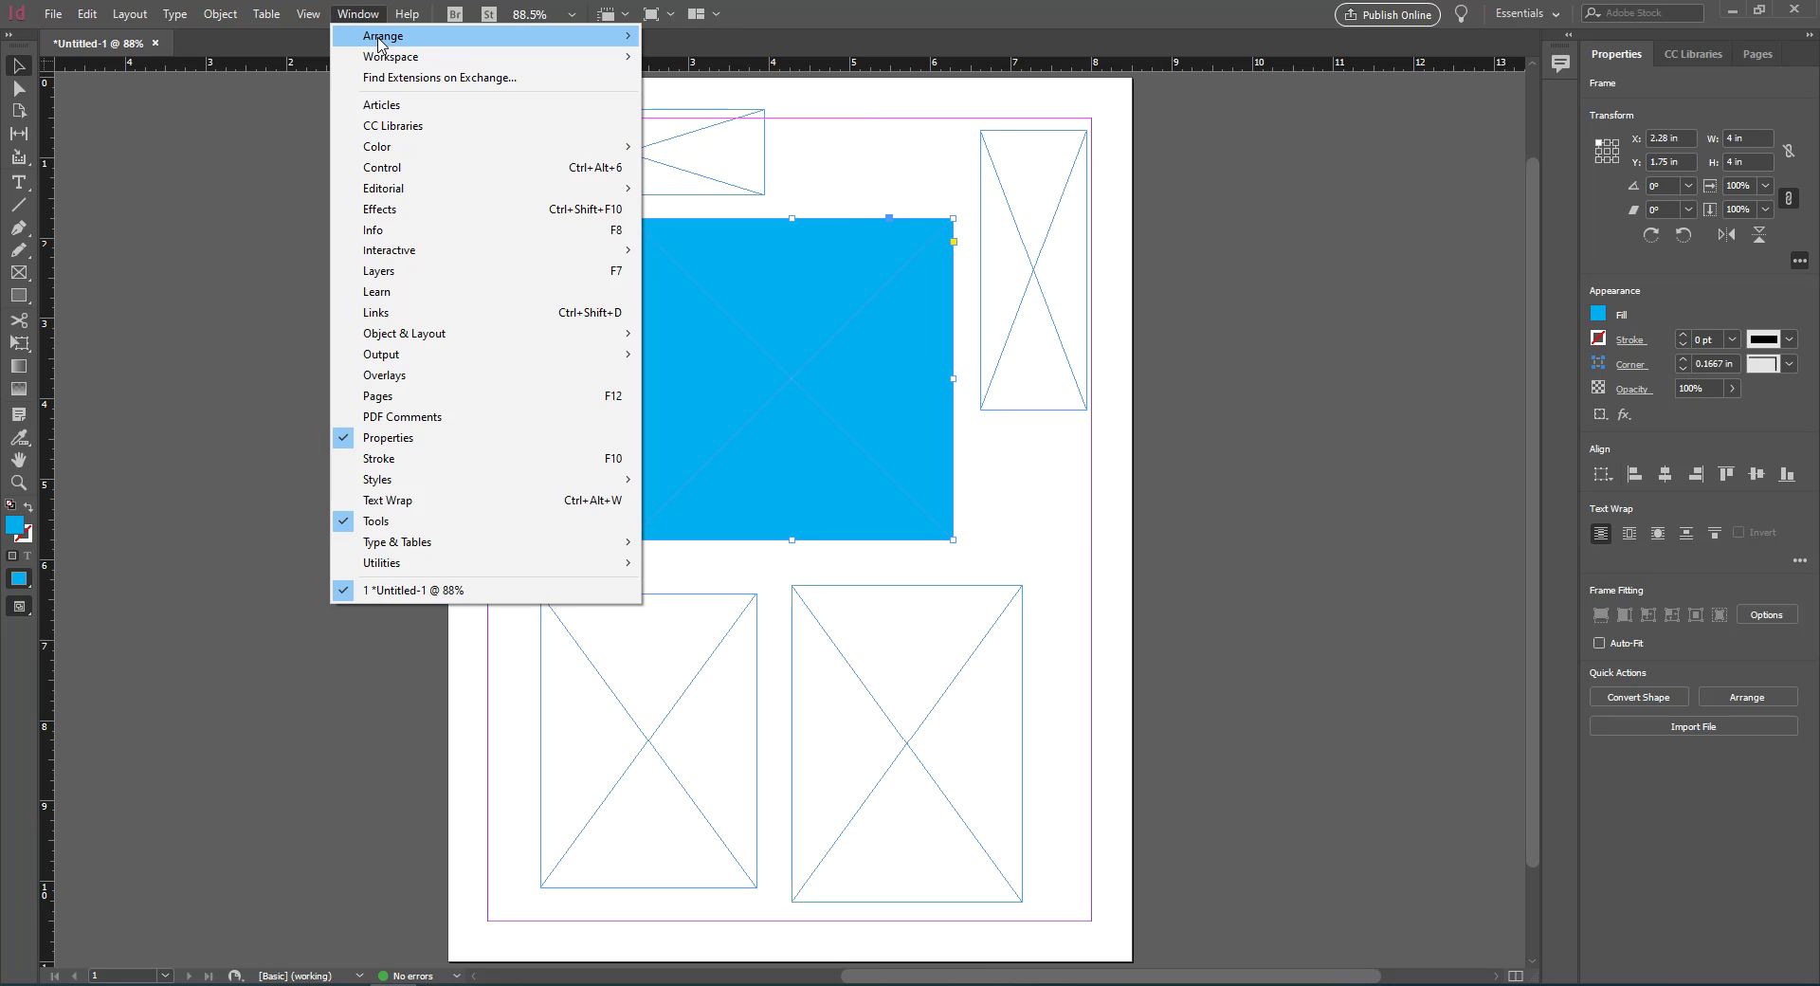
{"action": "mouse_move", "coordinate": [507, 60]}
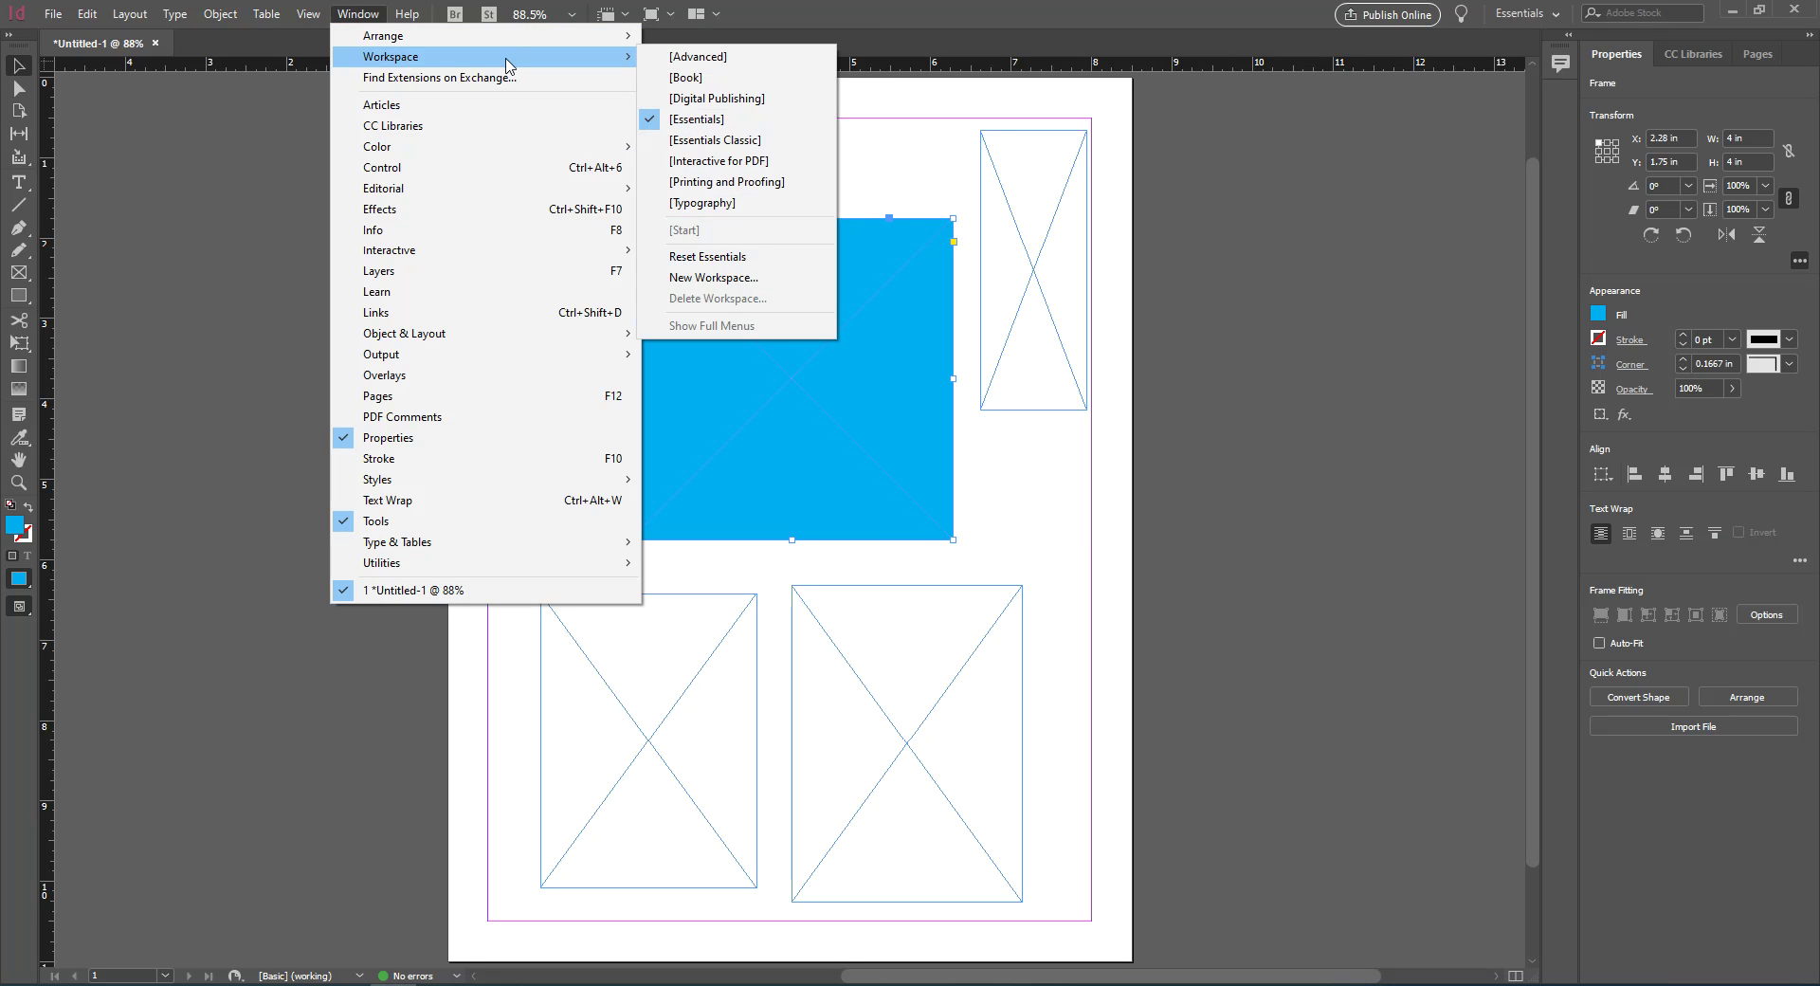
{"action": "left_click", "coordinate": [726, 142]}
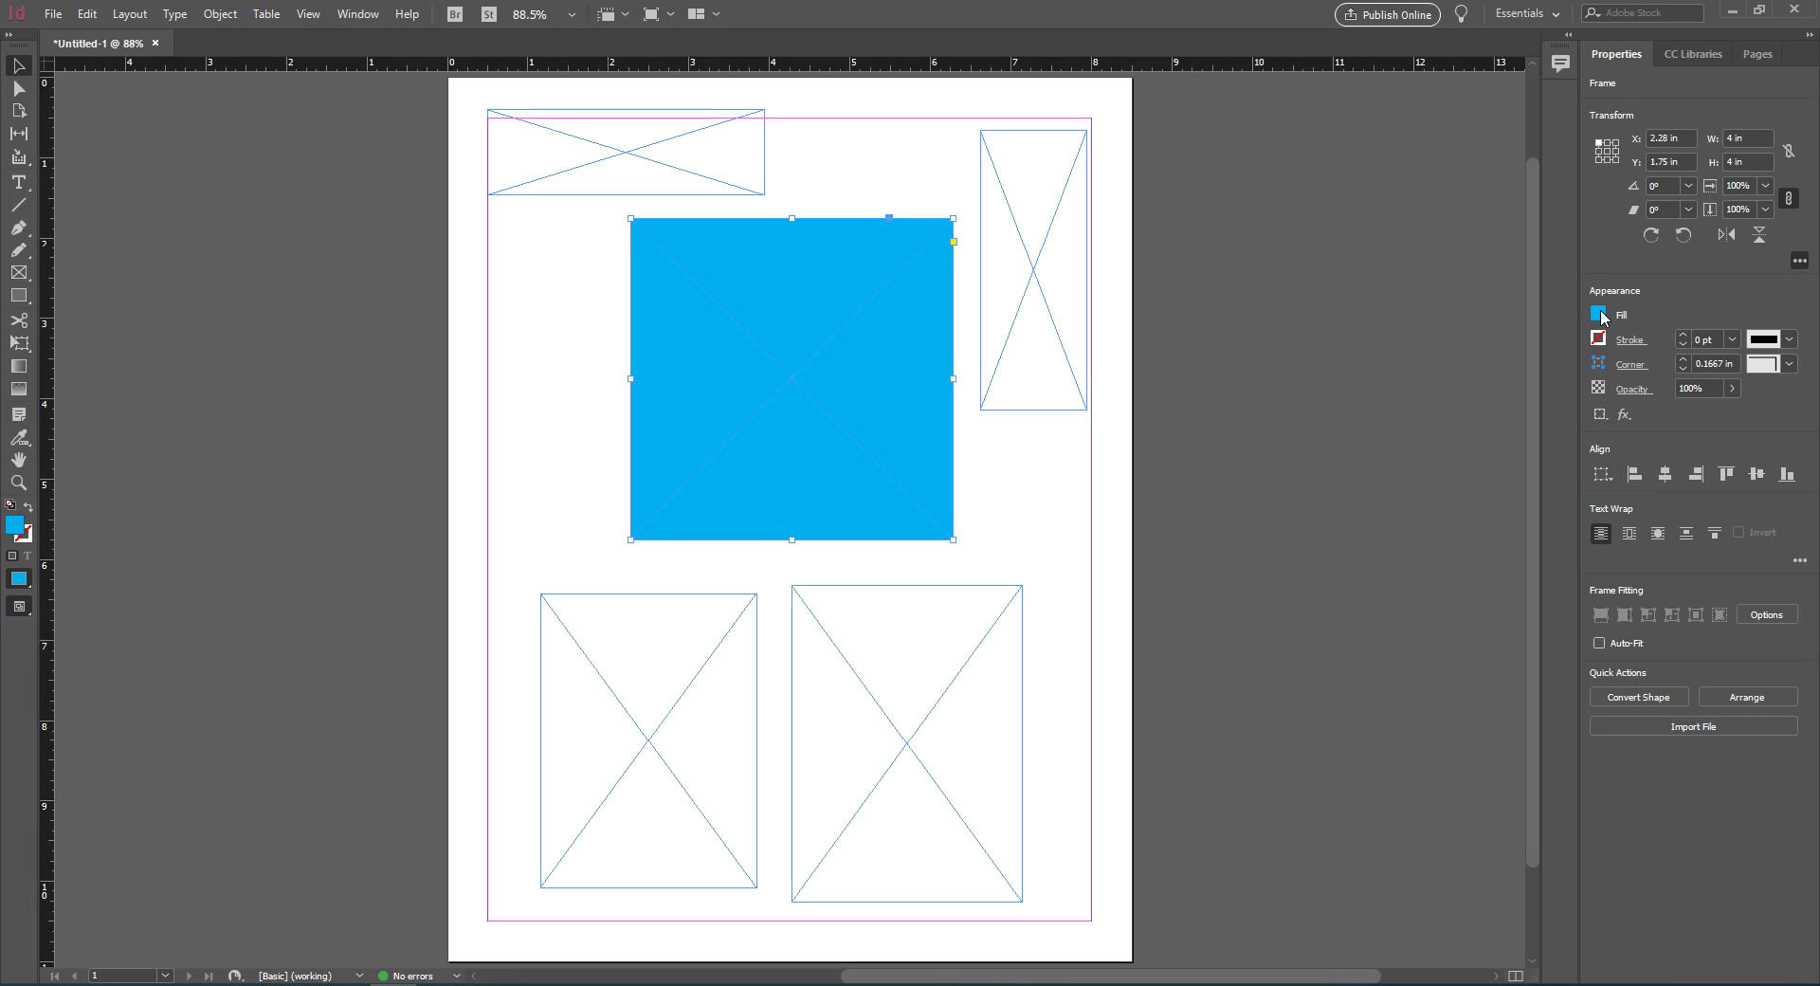
Give the cyan square frame a [Black] stroke and deselect it
{"action": "left_click", "coordinate": [1600, 314]}
{"action": "left_click", "coordinate": [1599, 340]}
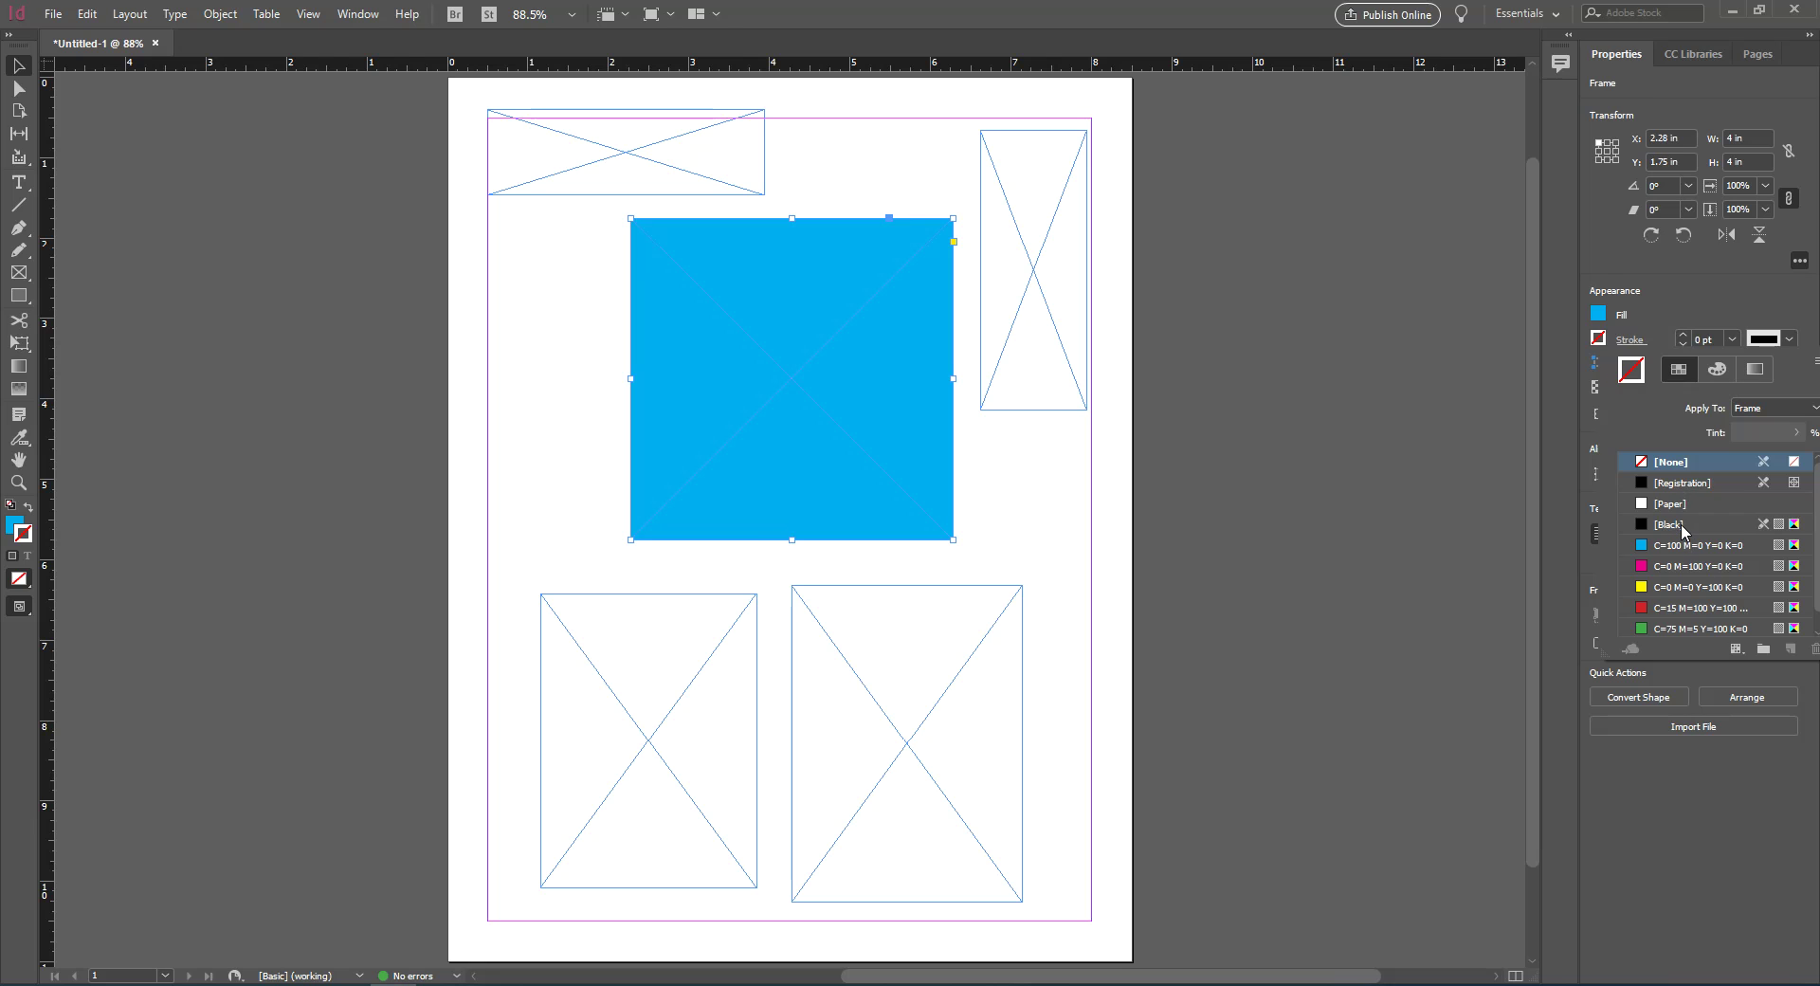
{"action": "left_click", "coordinate": [1682, 528]}
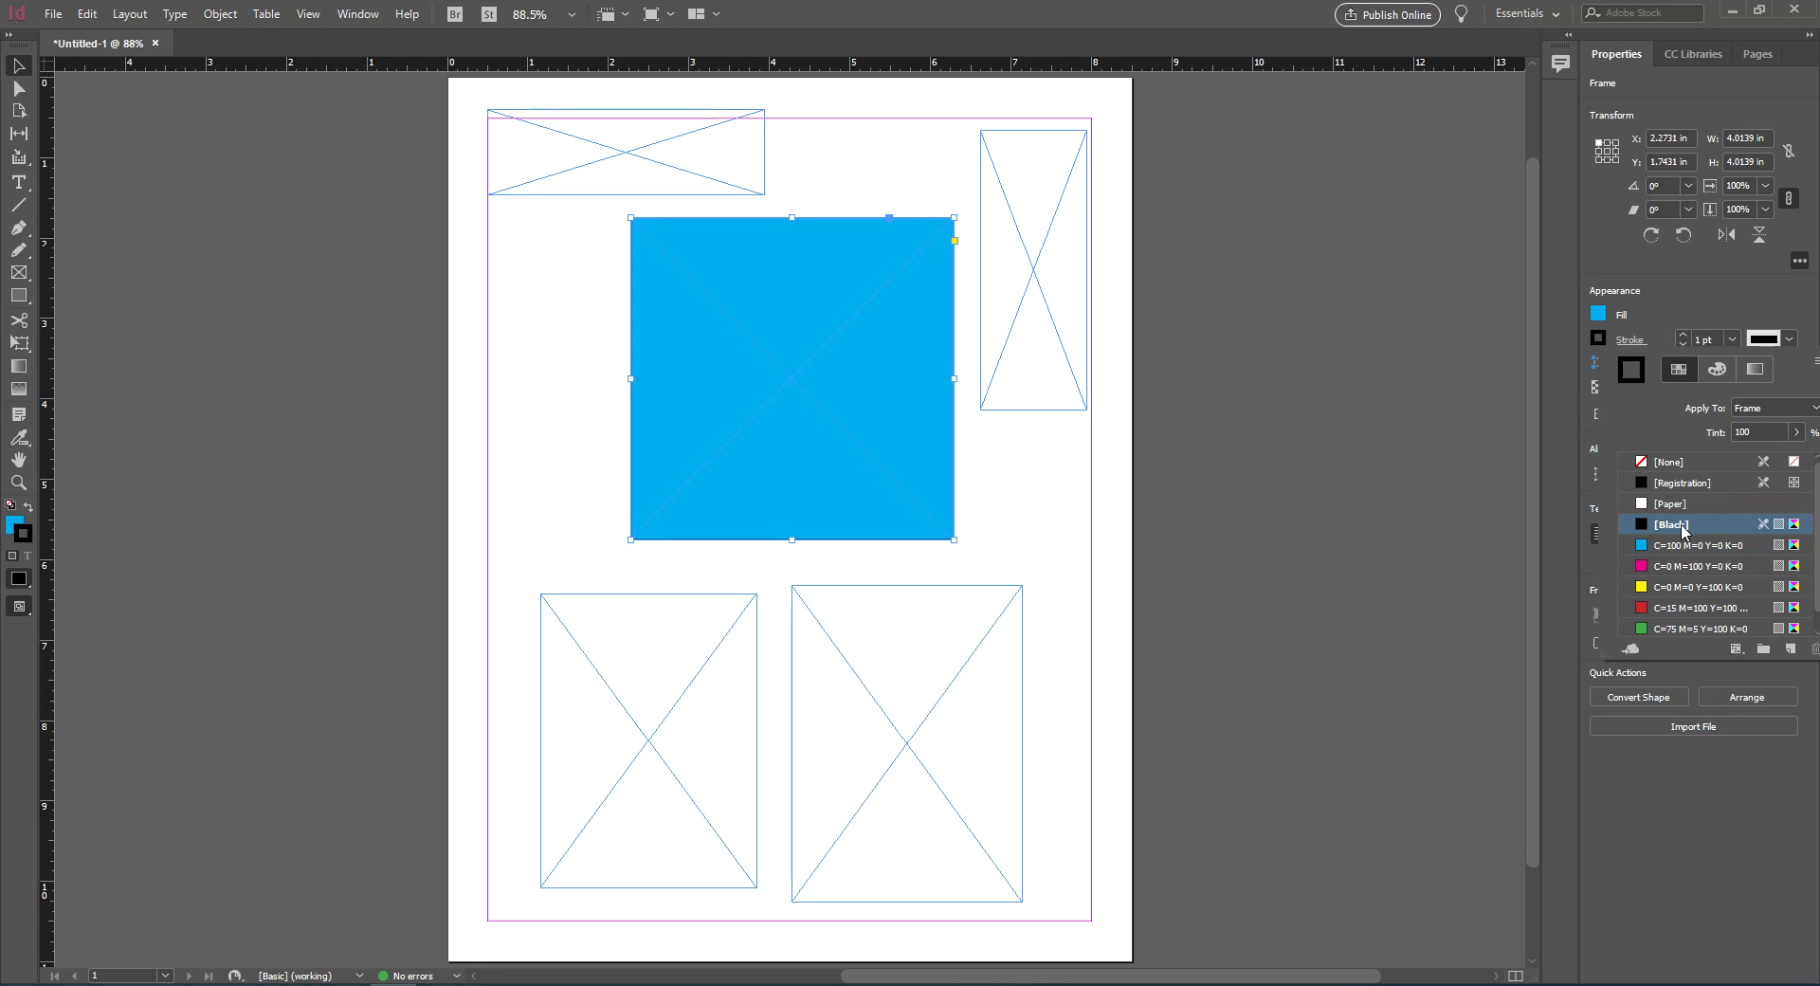
{"action": "left_click", "coordinate": [962, 381]}
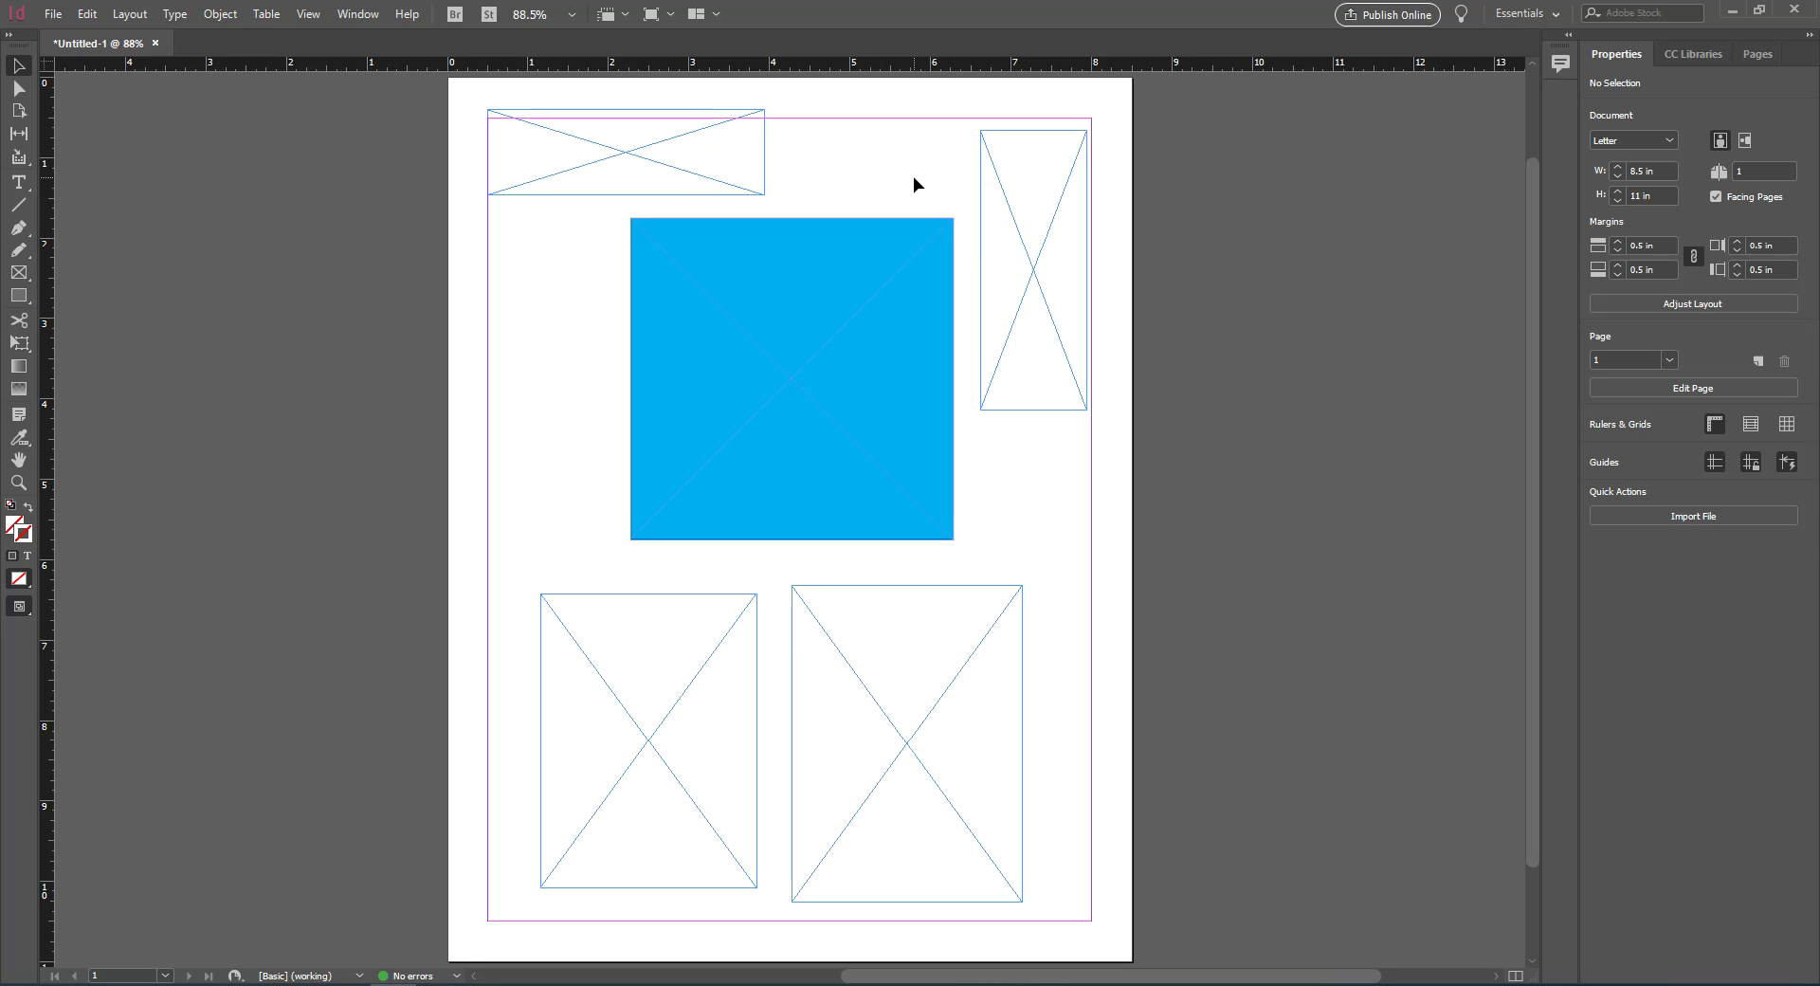
Increase the cyan square frame's black stroke weight to 6 pt and deselect the frame
{"action": "key", "text": "z"}
{"action": "left_click_drag", "start_coordinate": [587, 172], "coordinate": [998, 576]}
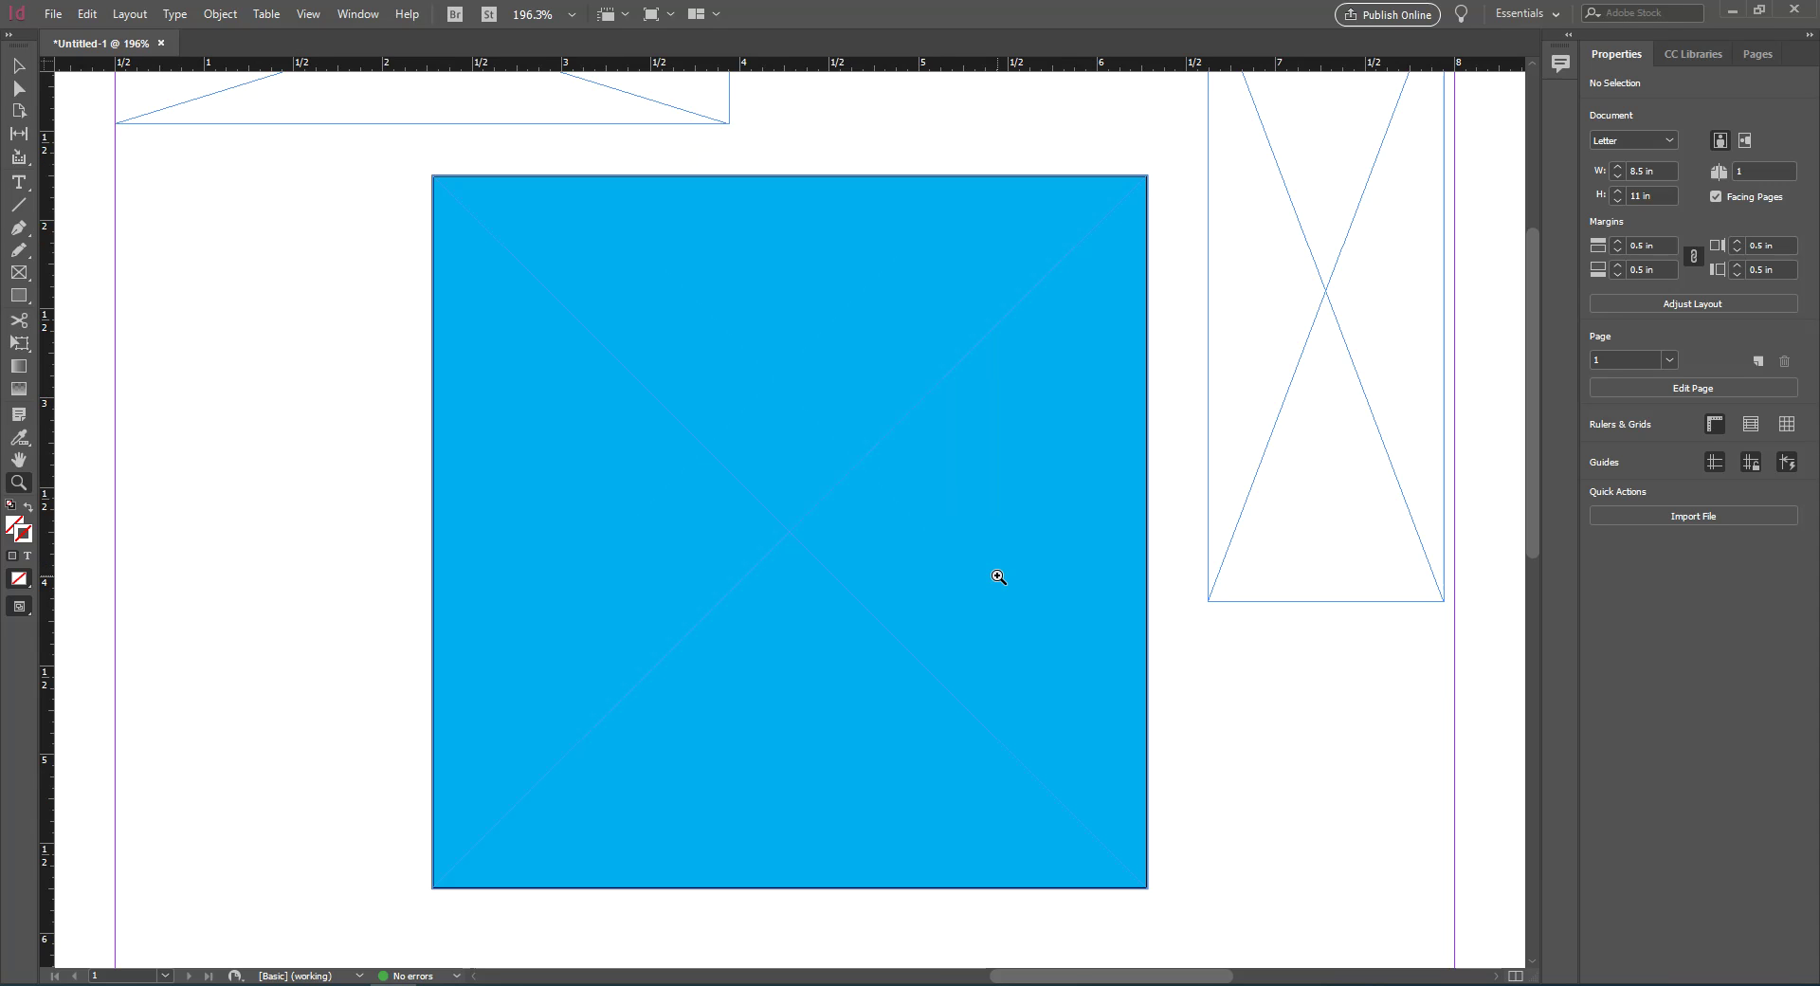
{"action": "left_click", "coordinate": [18, 66]}
{"action": "left_click", "coordinate": [464, 177]}
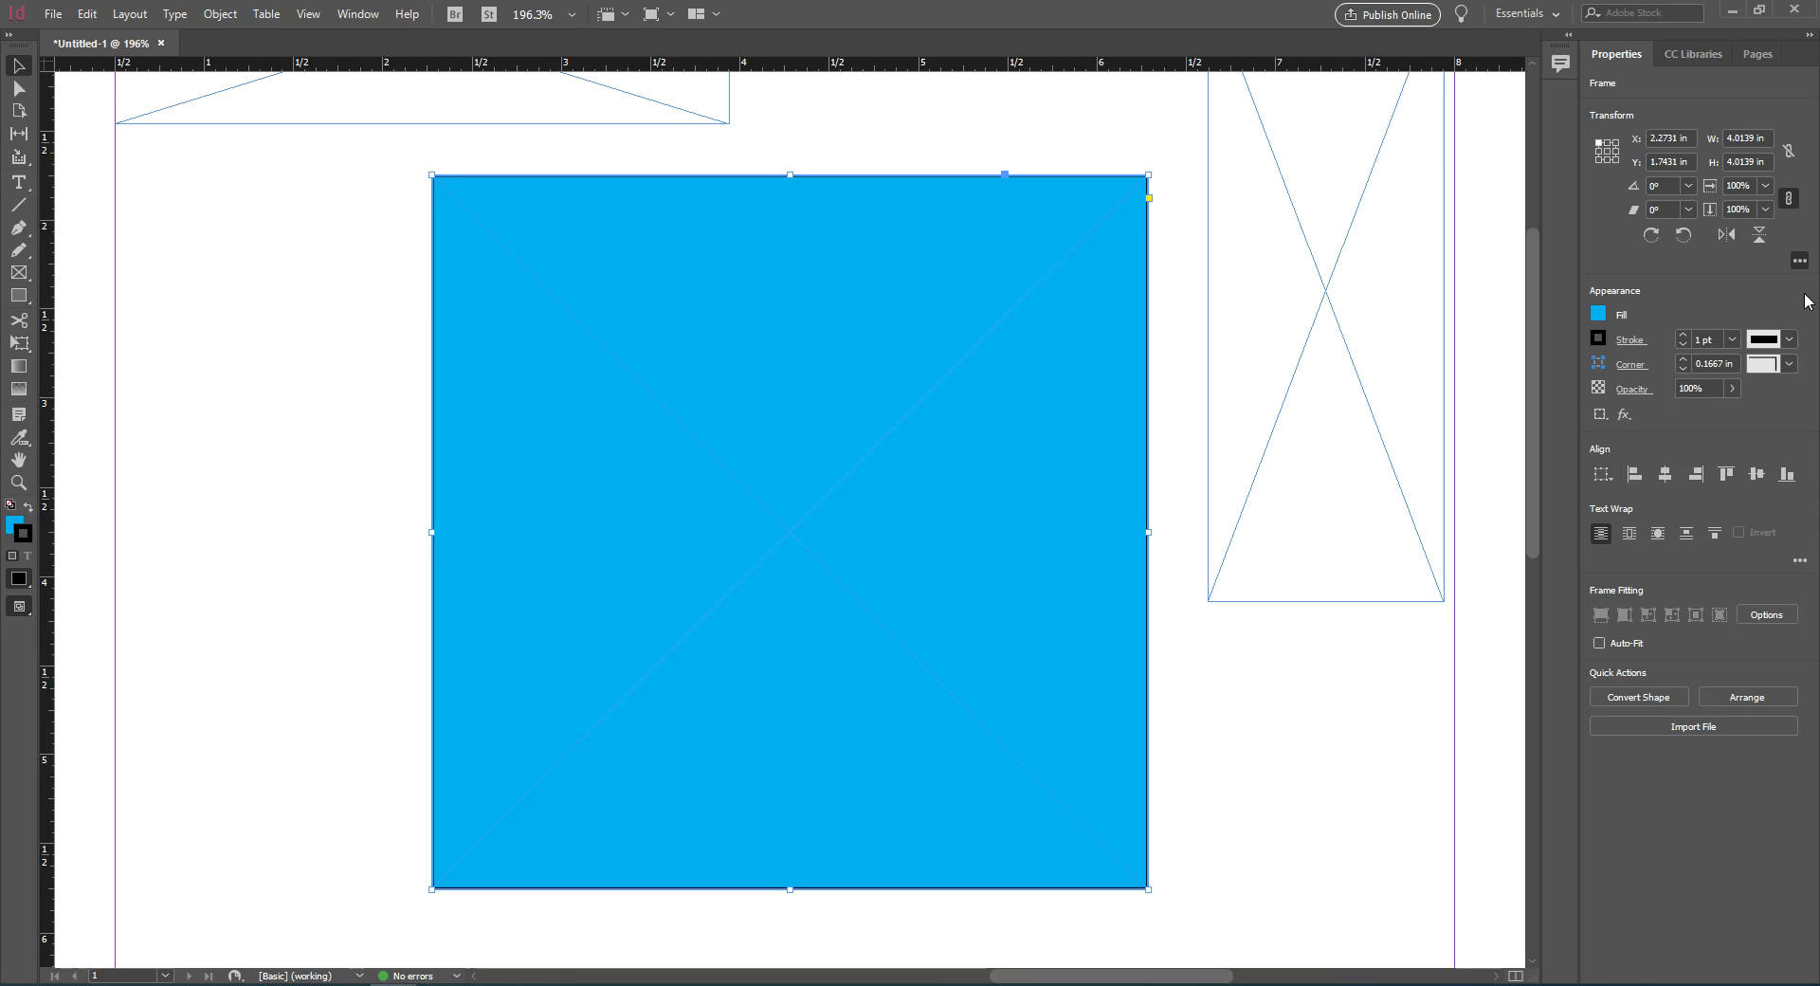
{"action": "left_click", "coordinate": [1683, 335]}
{"action": "left_click", "coordinate": [1683, 335]}
{"action": "left_click", "coordinate": [1683, 335]}
{"action": "left_click", "coordinate": [1684, 334]}
{"action": "left_click", "coordinate": [1684, 334]}
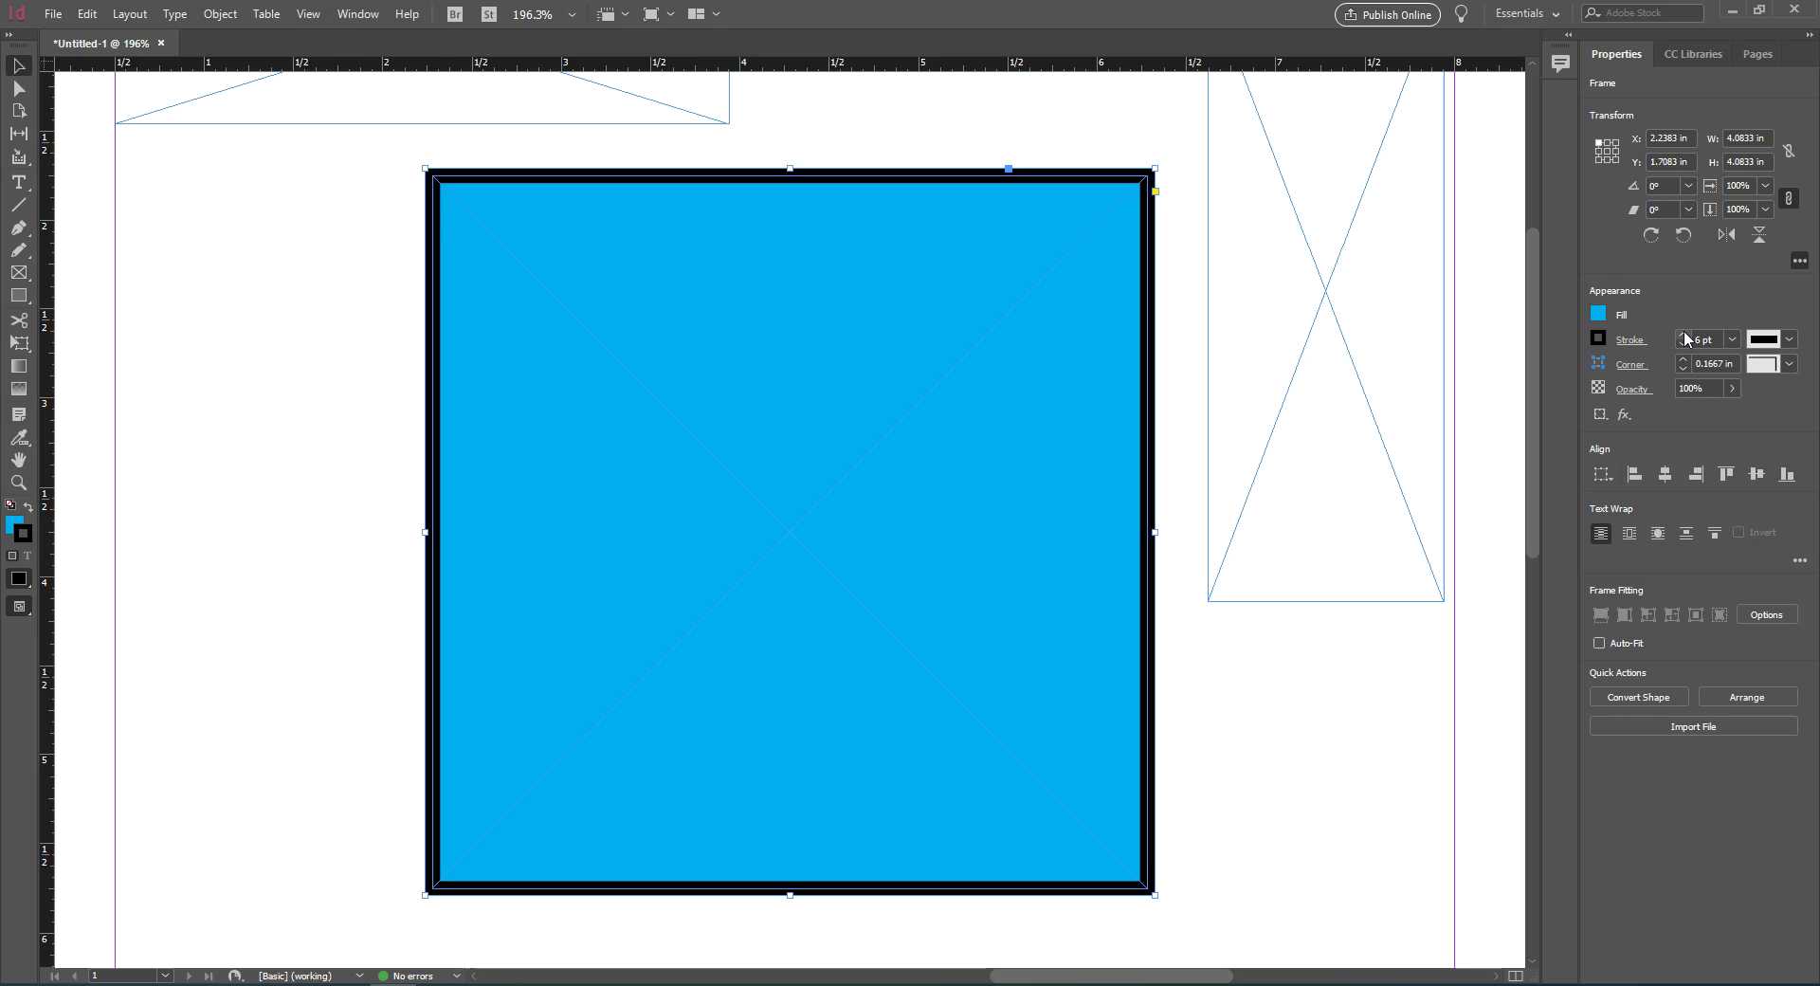
{"action": "left_click", "coordinate": [366, 623]}
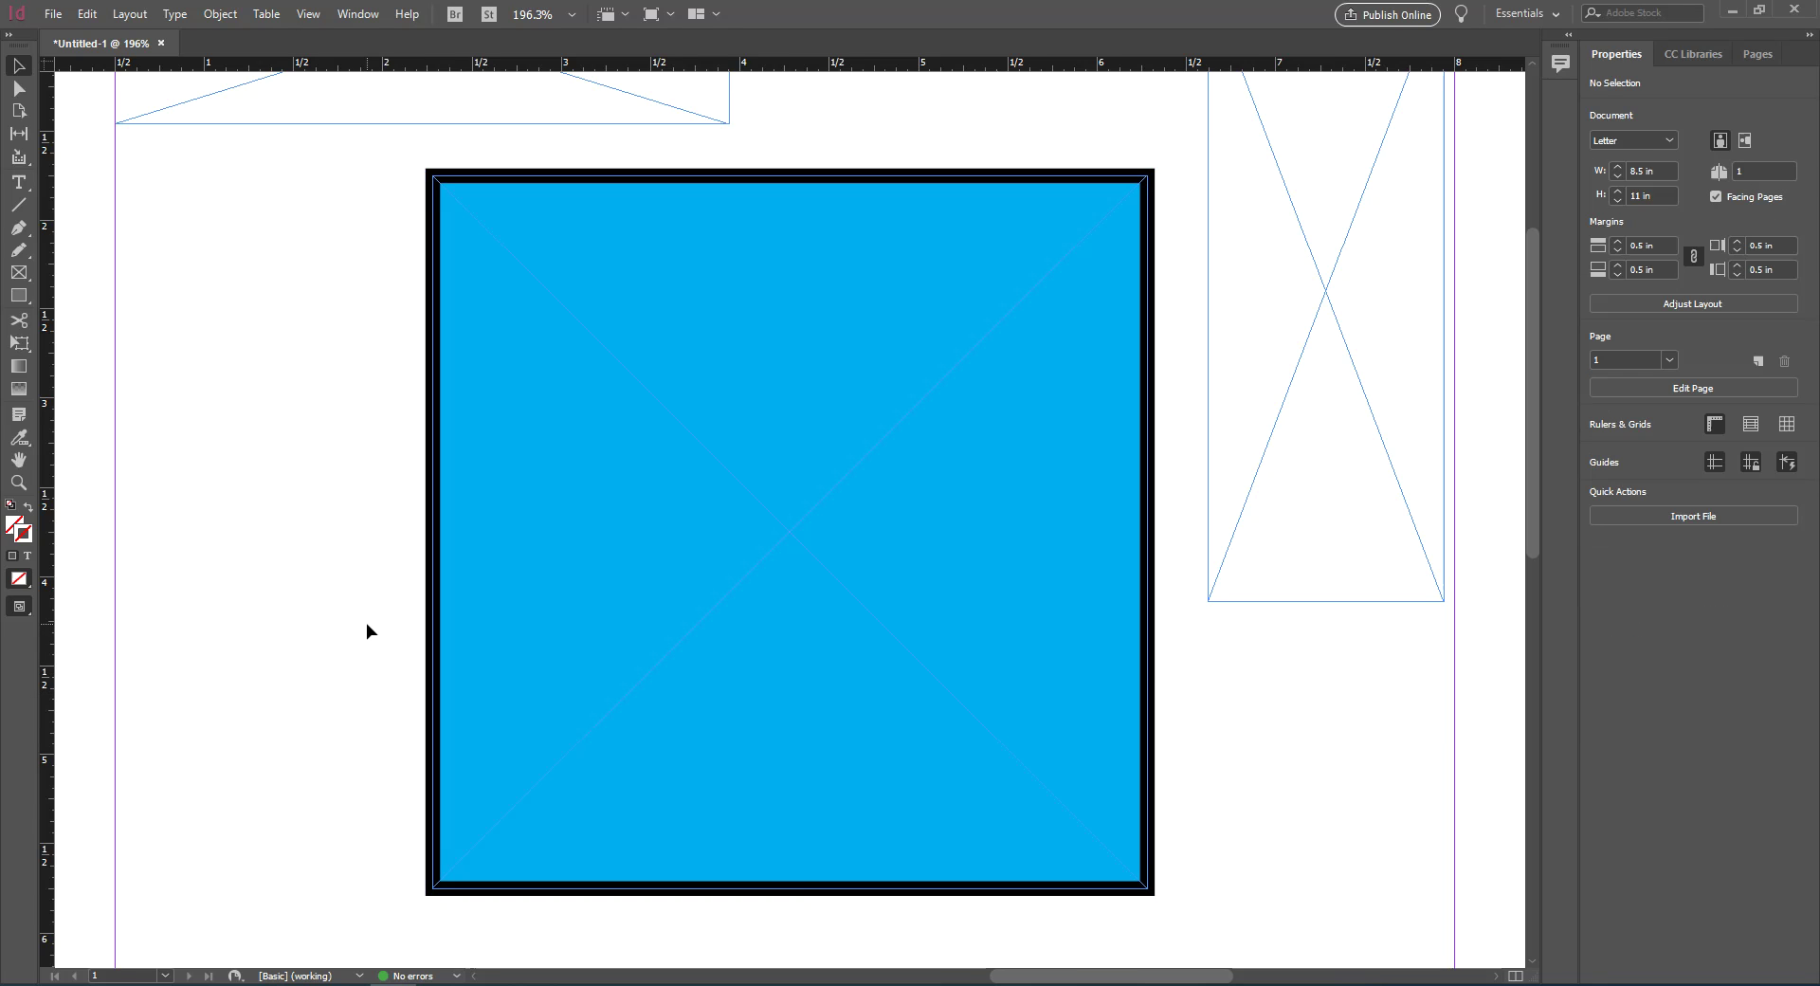
Compare the whole page in Preview and Normal screen modes, checking how the empty frames and the cyan square display
{"action": "key", "text": "ctrl+0"}
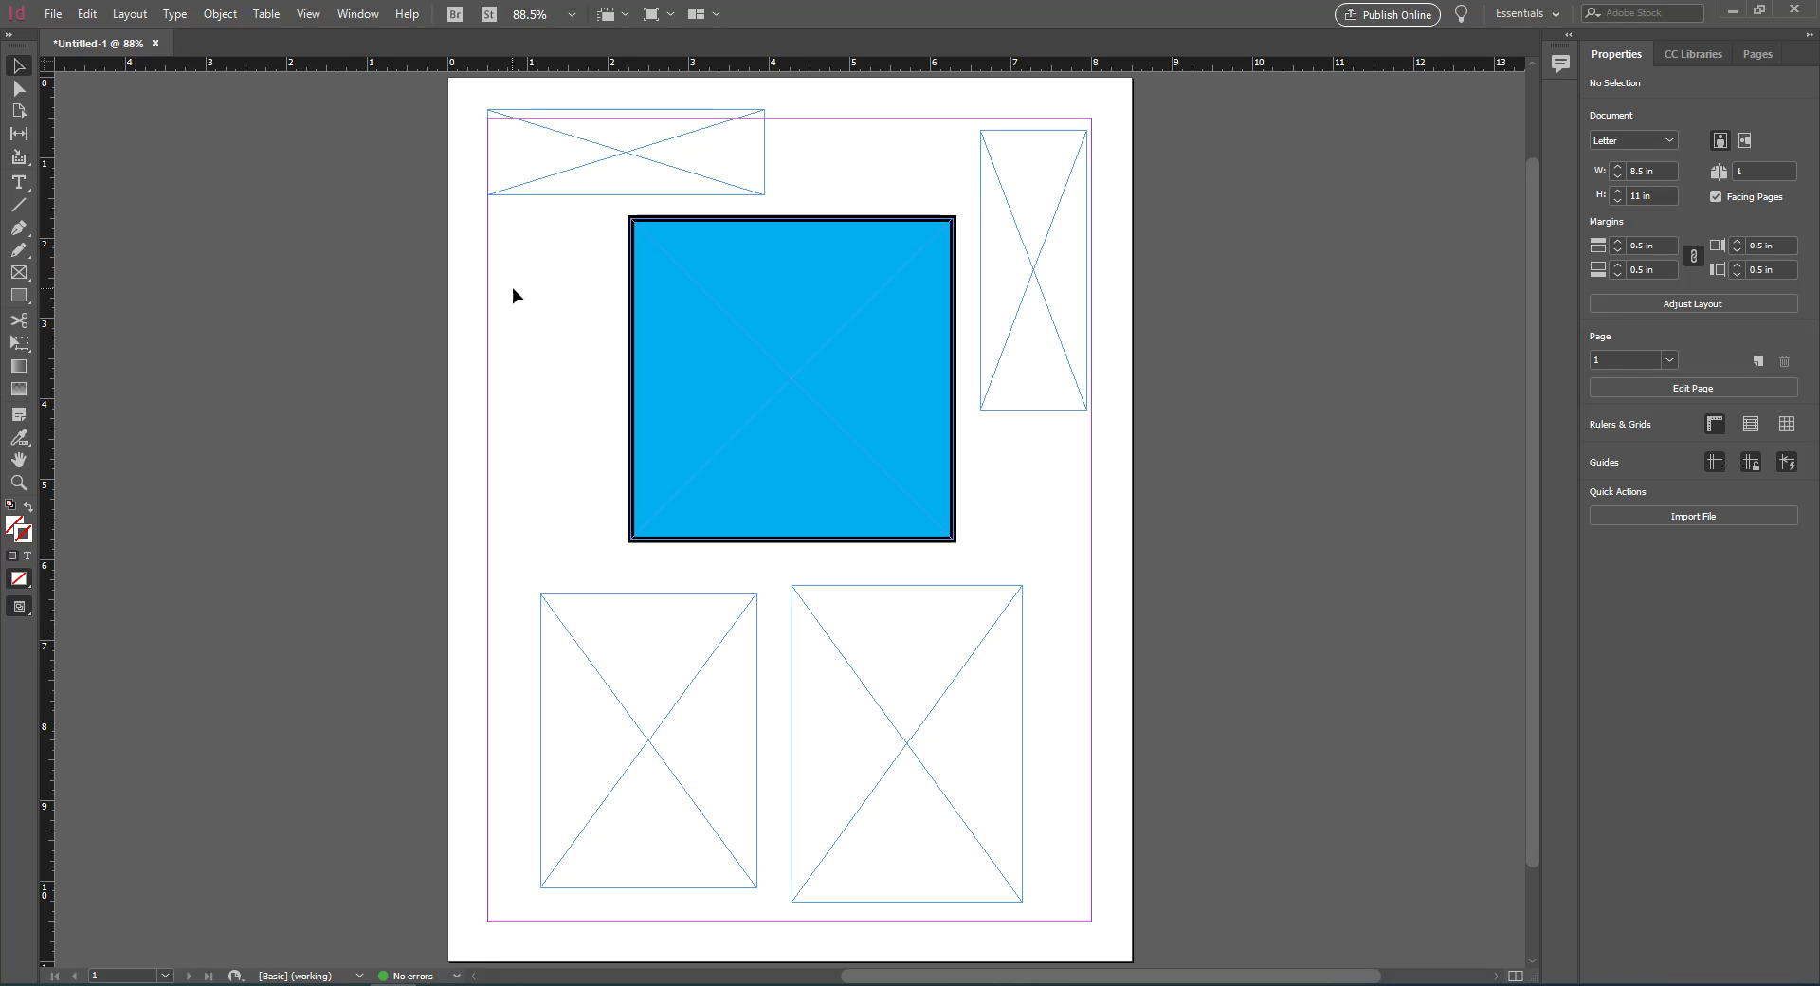
{"action": "key", "text": "w"}
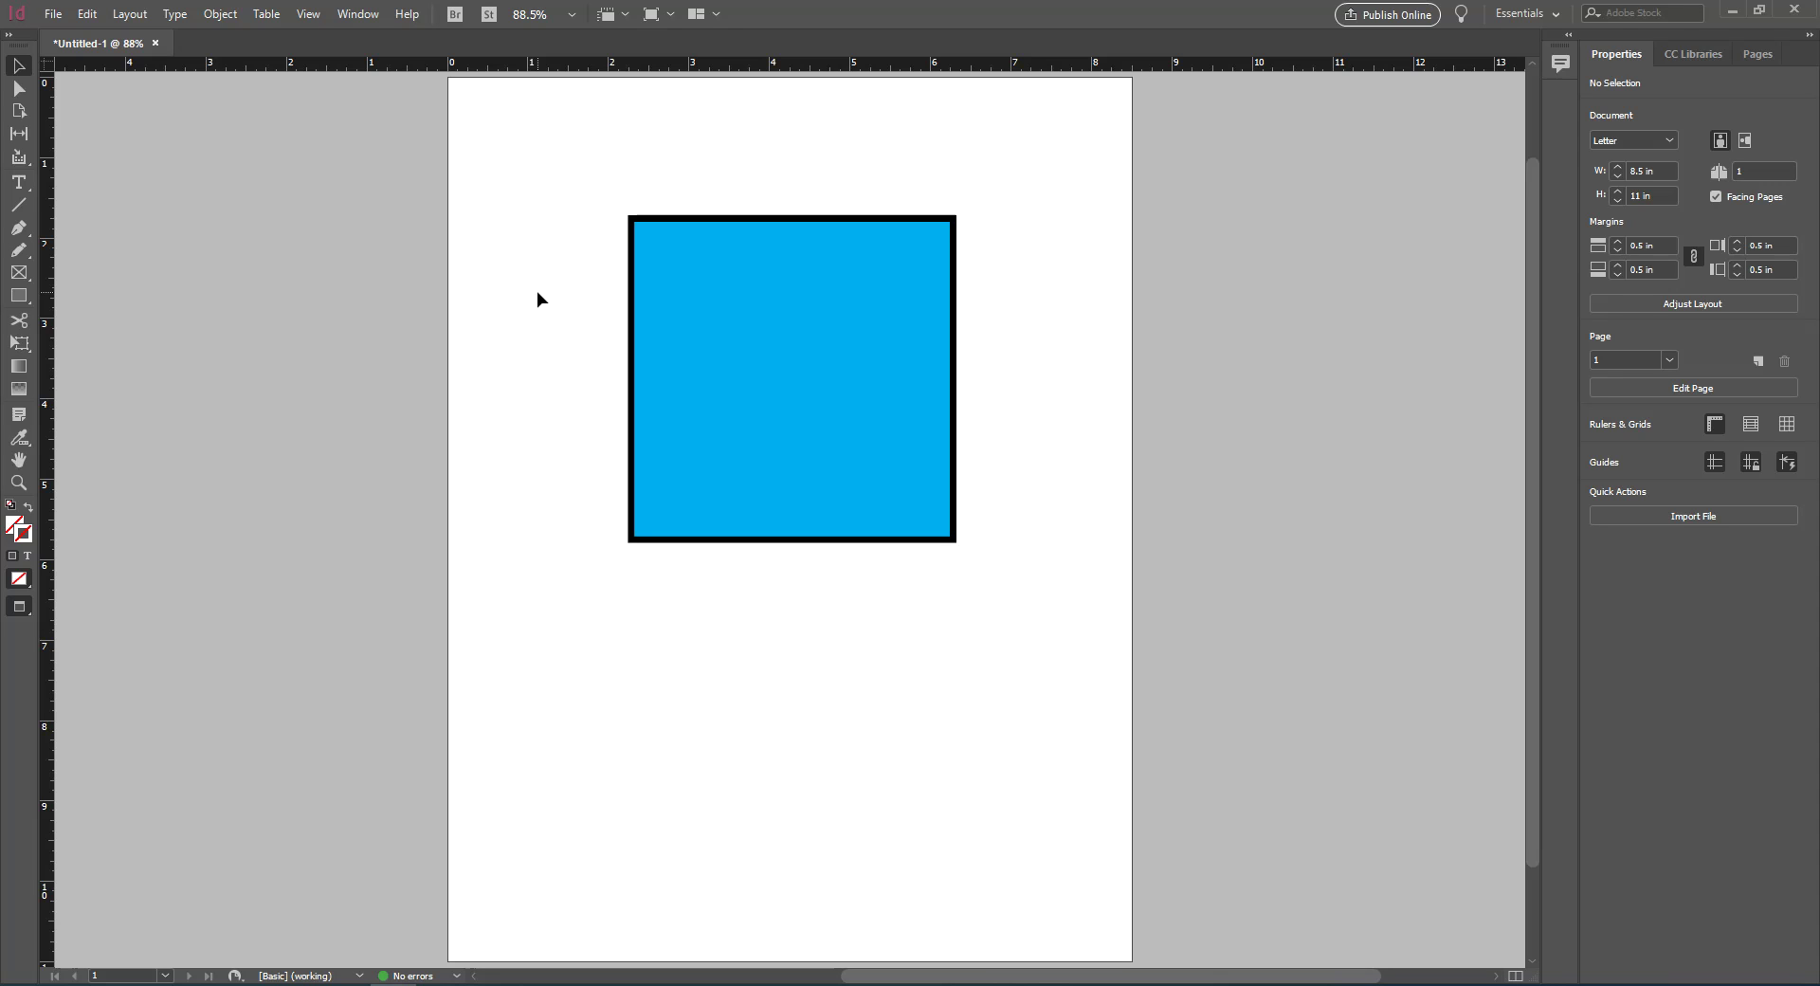
{"action": "key", "text": "w"}
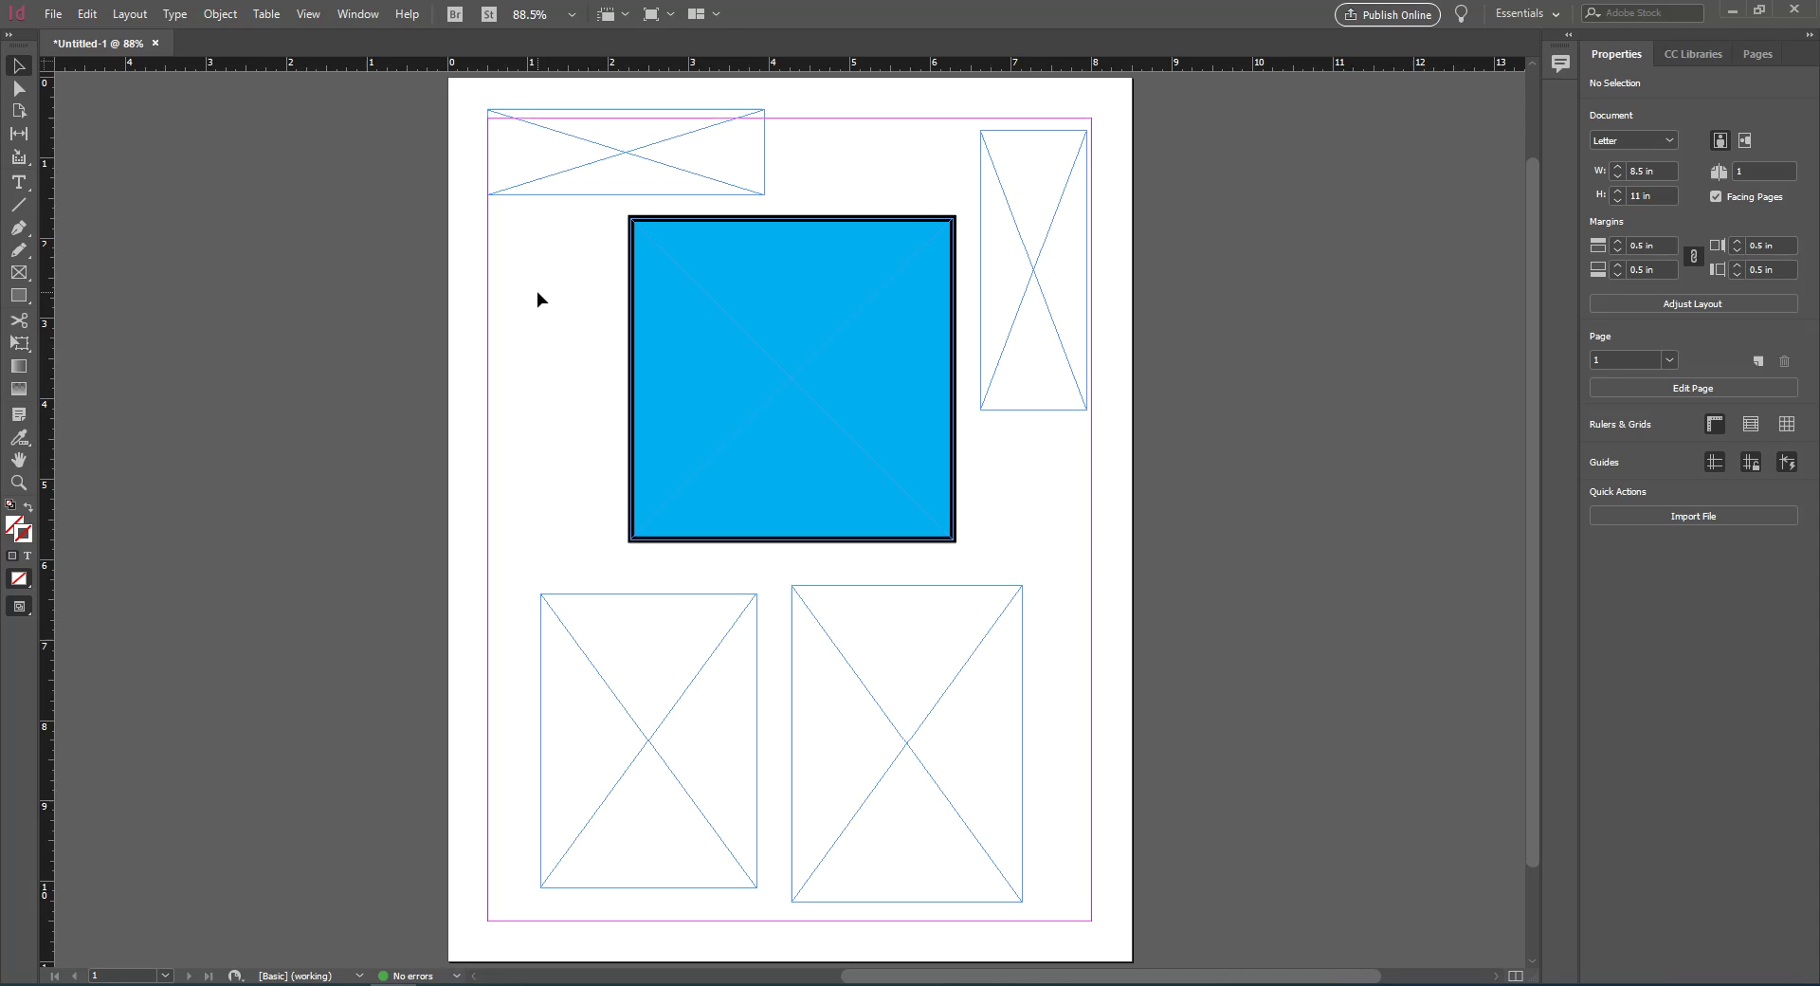
{"action": "key", "text": "w"}
{"action": "key", "text": "w"}
{"action": "key", "text": "w"}
{"action": "key", "text": "w"}
{"action": "left_click", "coordinate": [821, 666]}
{"action": "left_click", "coordinate": [995, 322]}
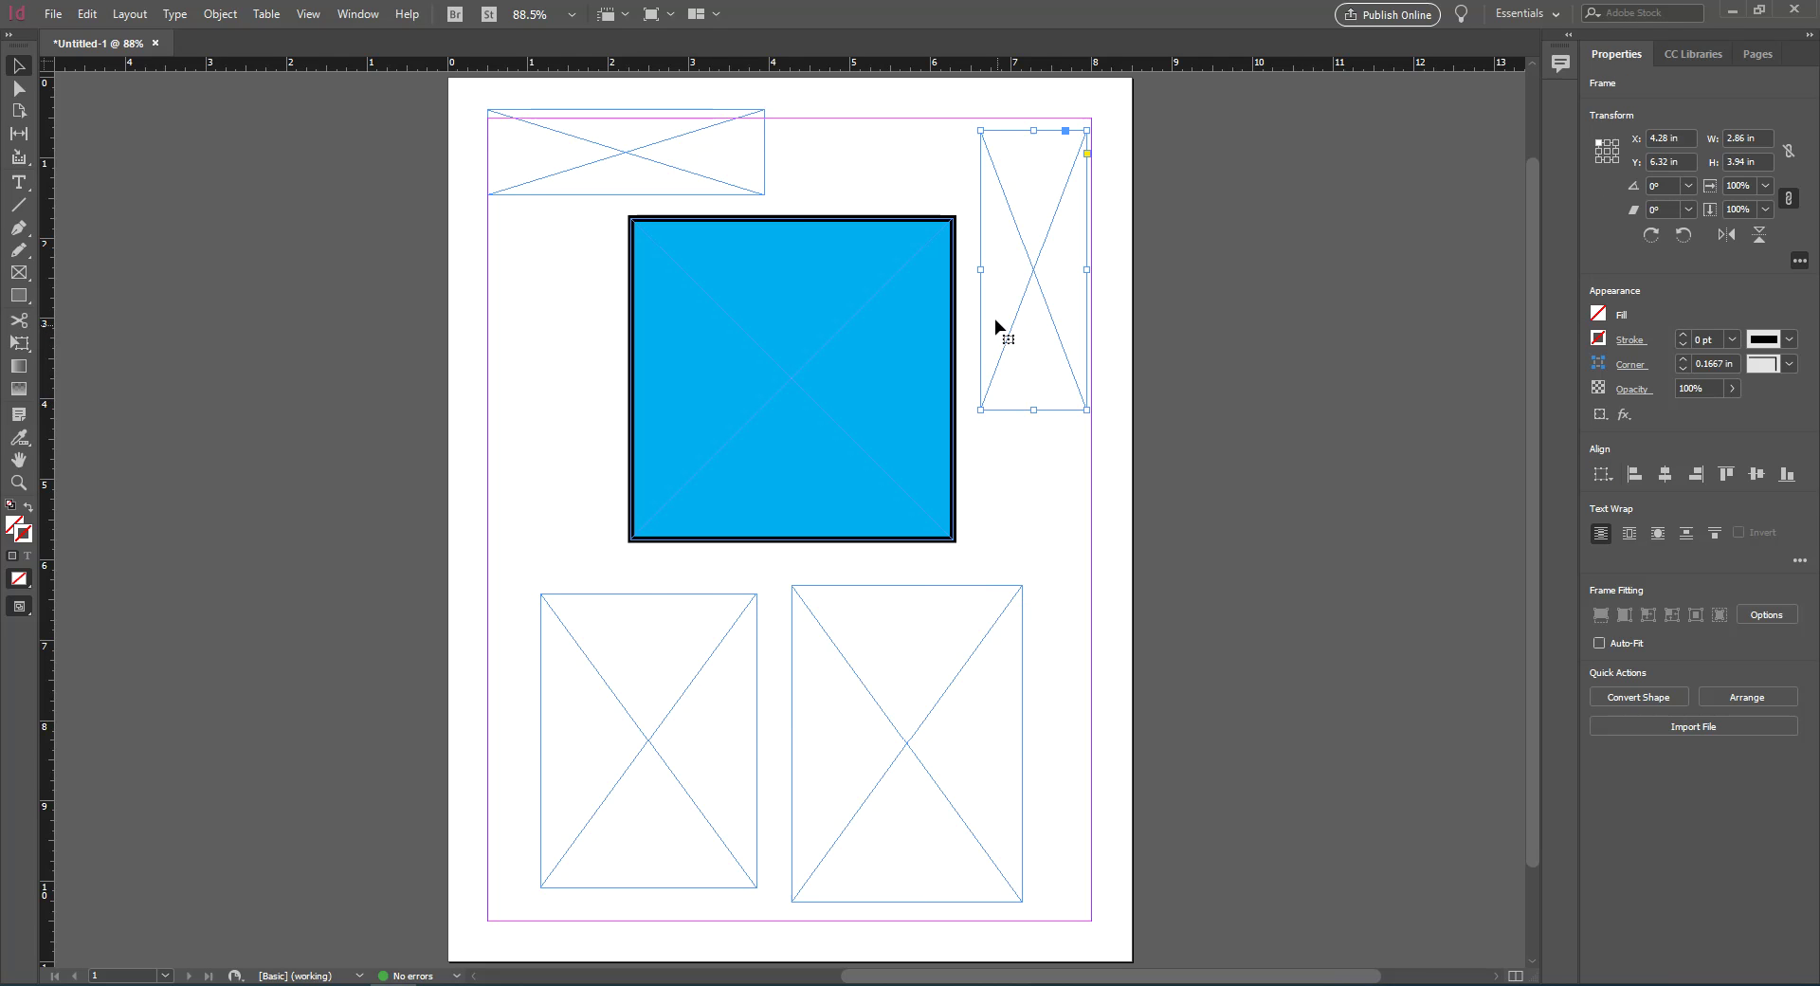
{"action": "left_click", "coordinate": [735, 175]}
{"action": "key", "text": "w"}
{"action": "left_click", "coordinate": [1186, 284]}
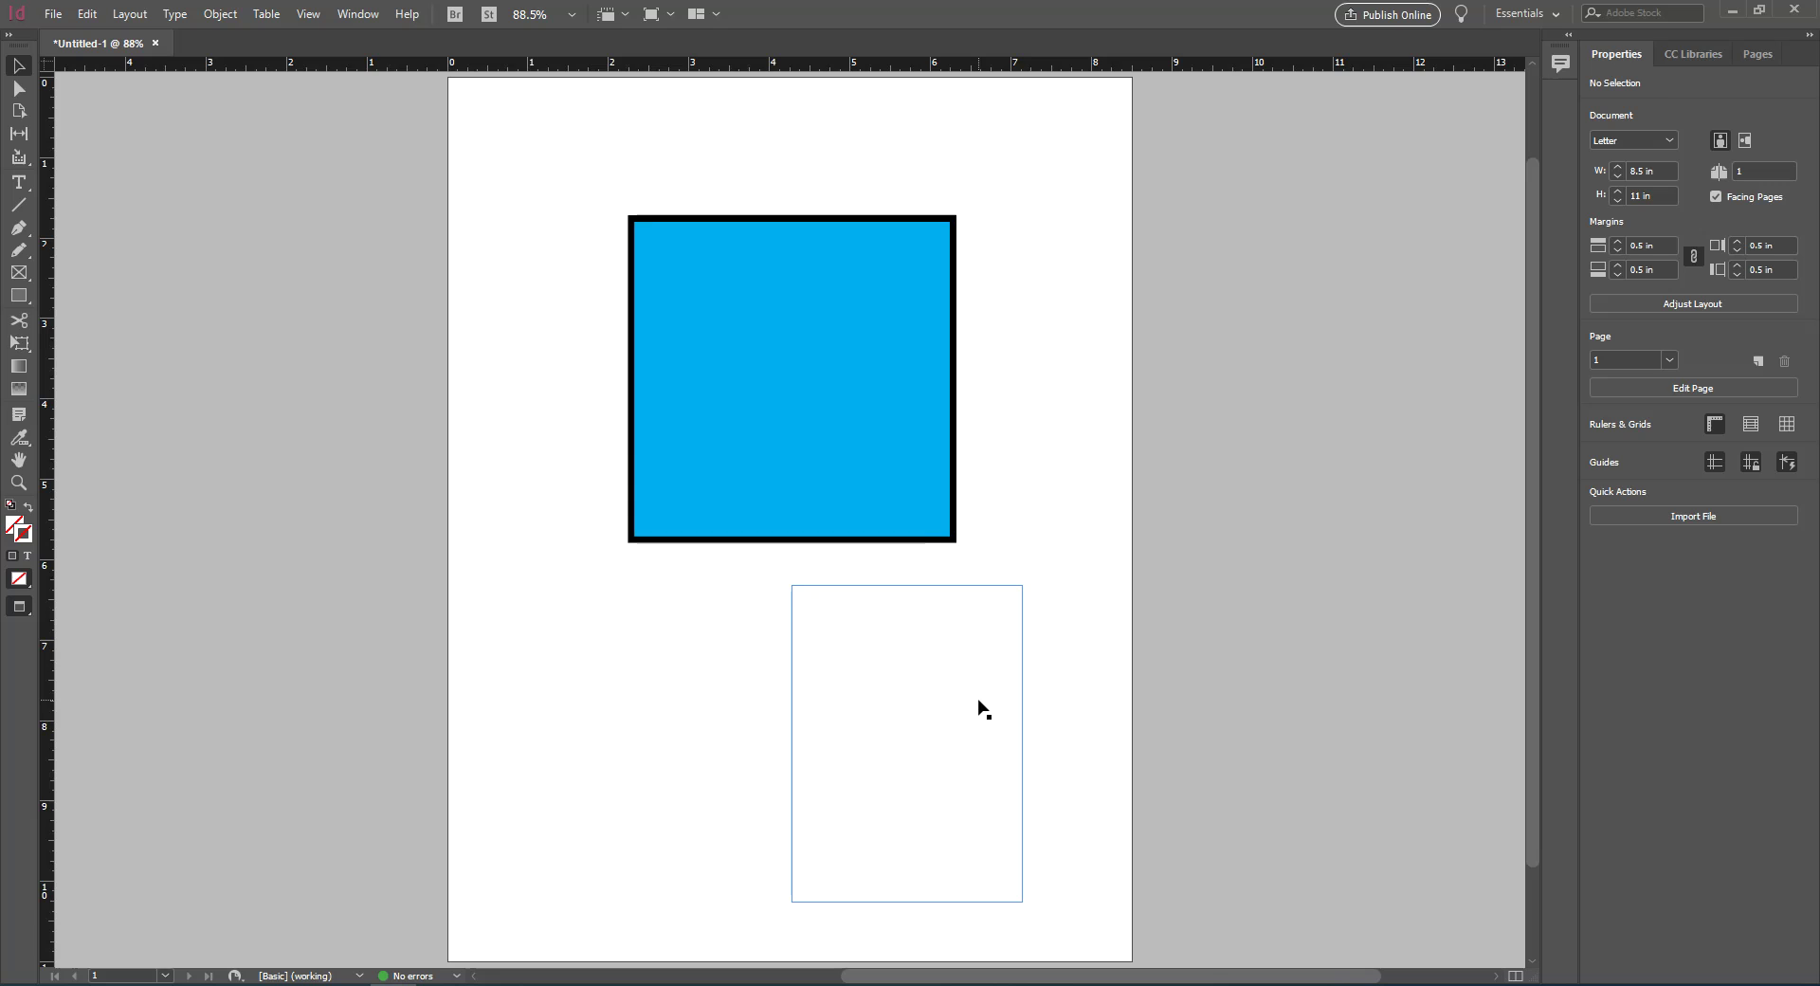
{"action": "key", "text": "w"}
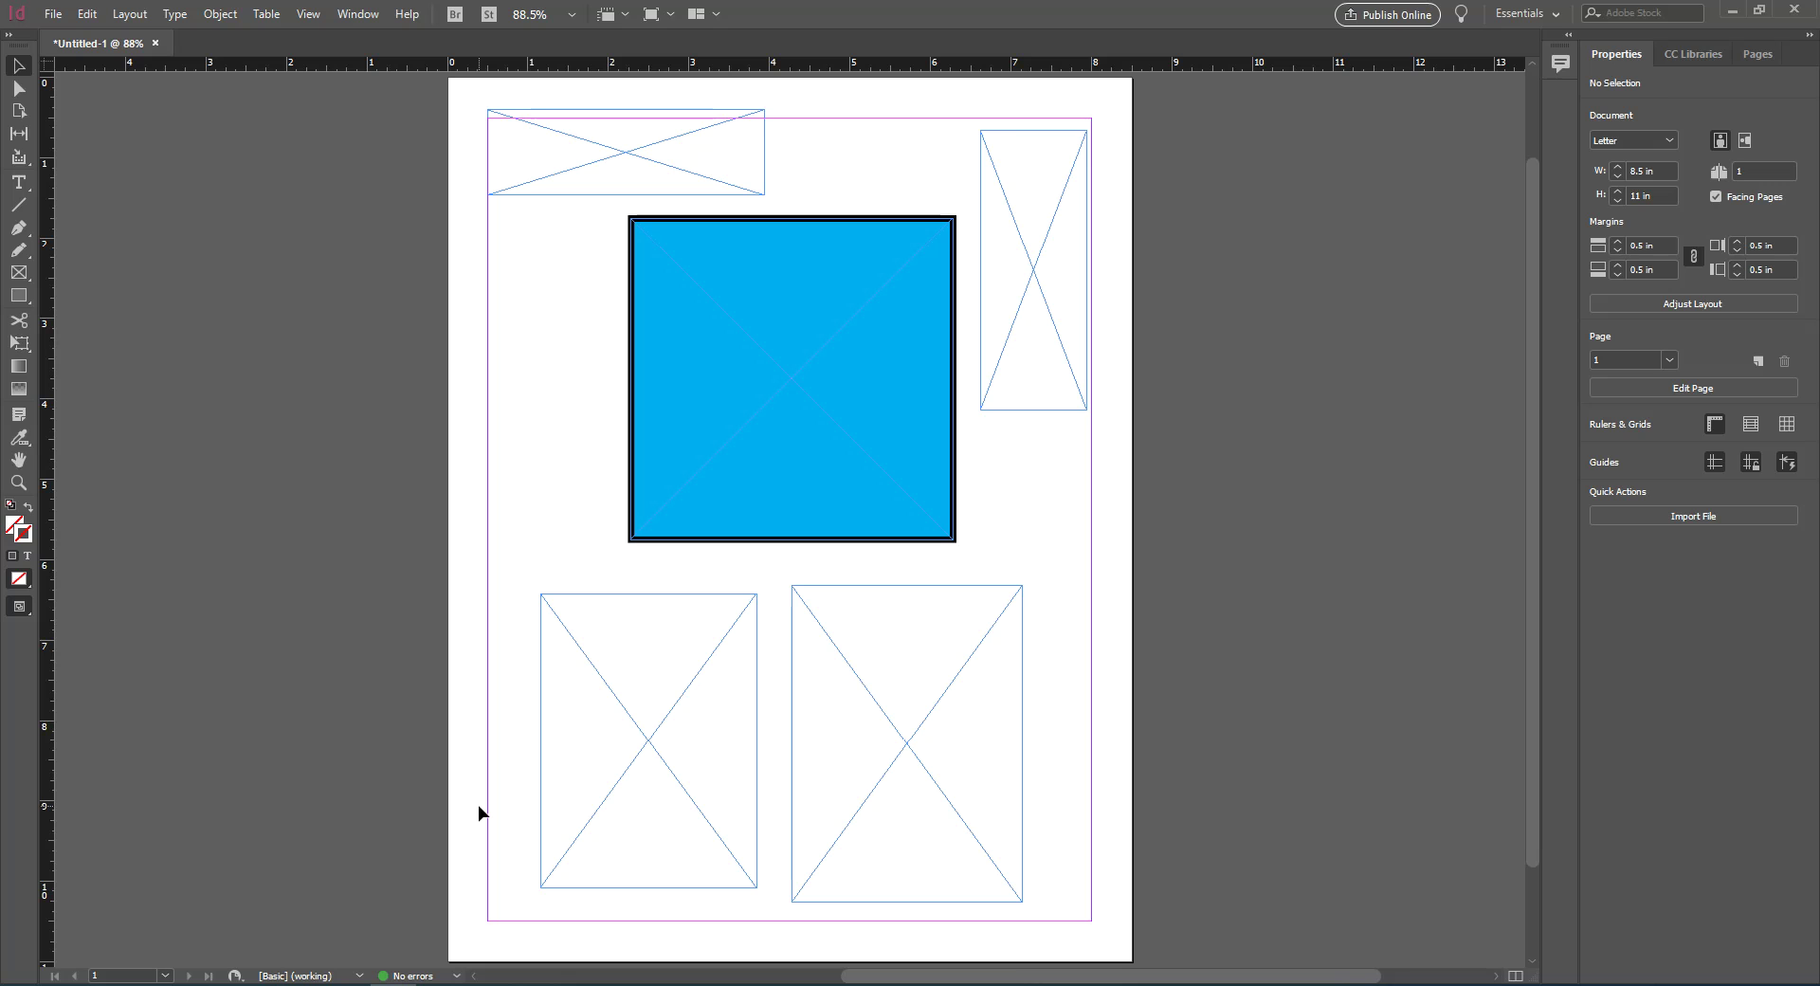
Move the cyan square frame toward the page's left margin, to about X 1.02 in and Y 1.76 in, and deselect it
{"action": "left_click_drag", "start_coordinate": [792, 340], "coordinate": [738, 307]}
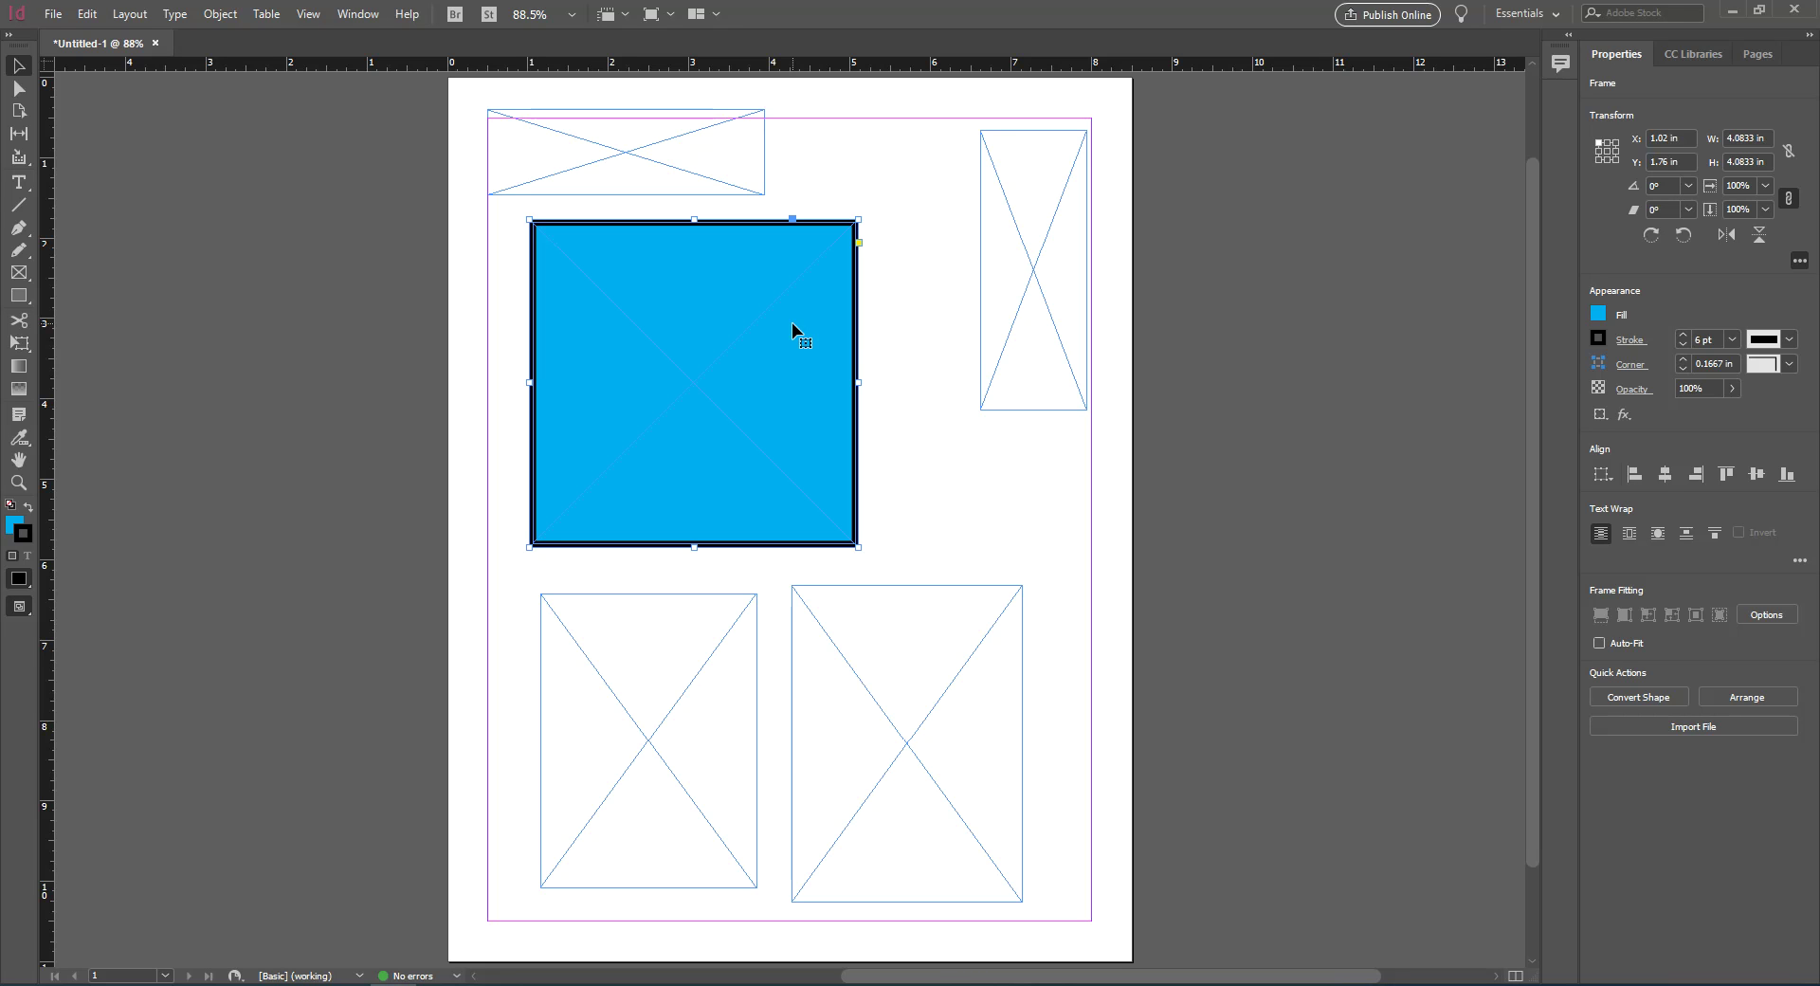
{"action": "left_click", "coordinate": [912, 338]}
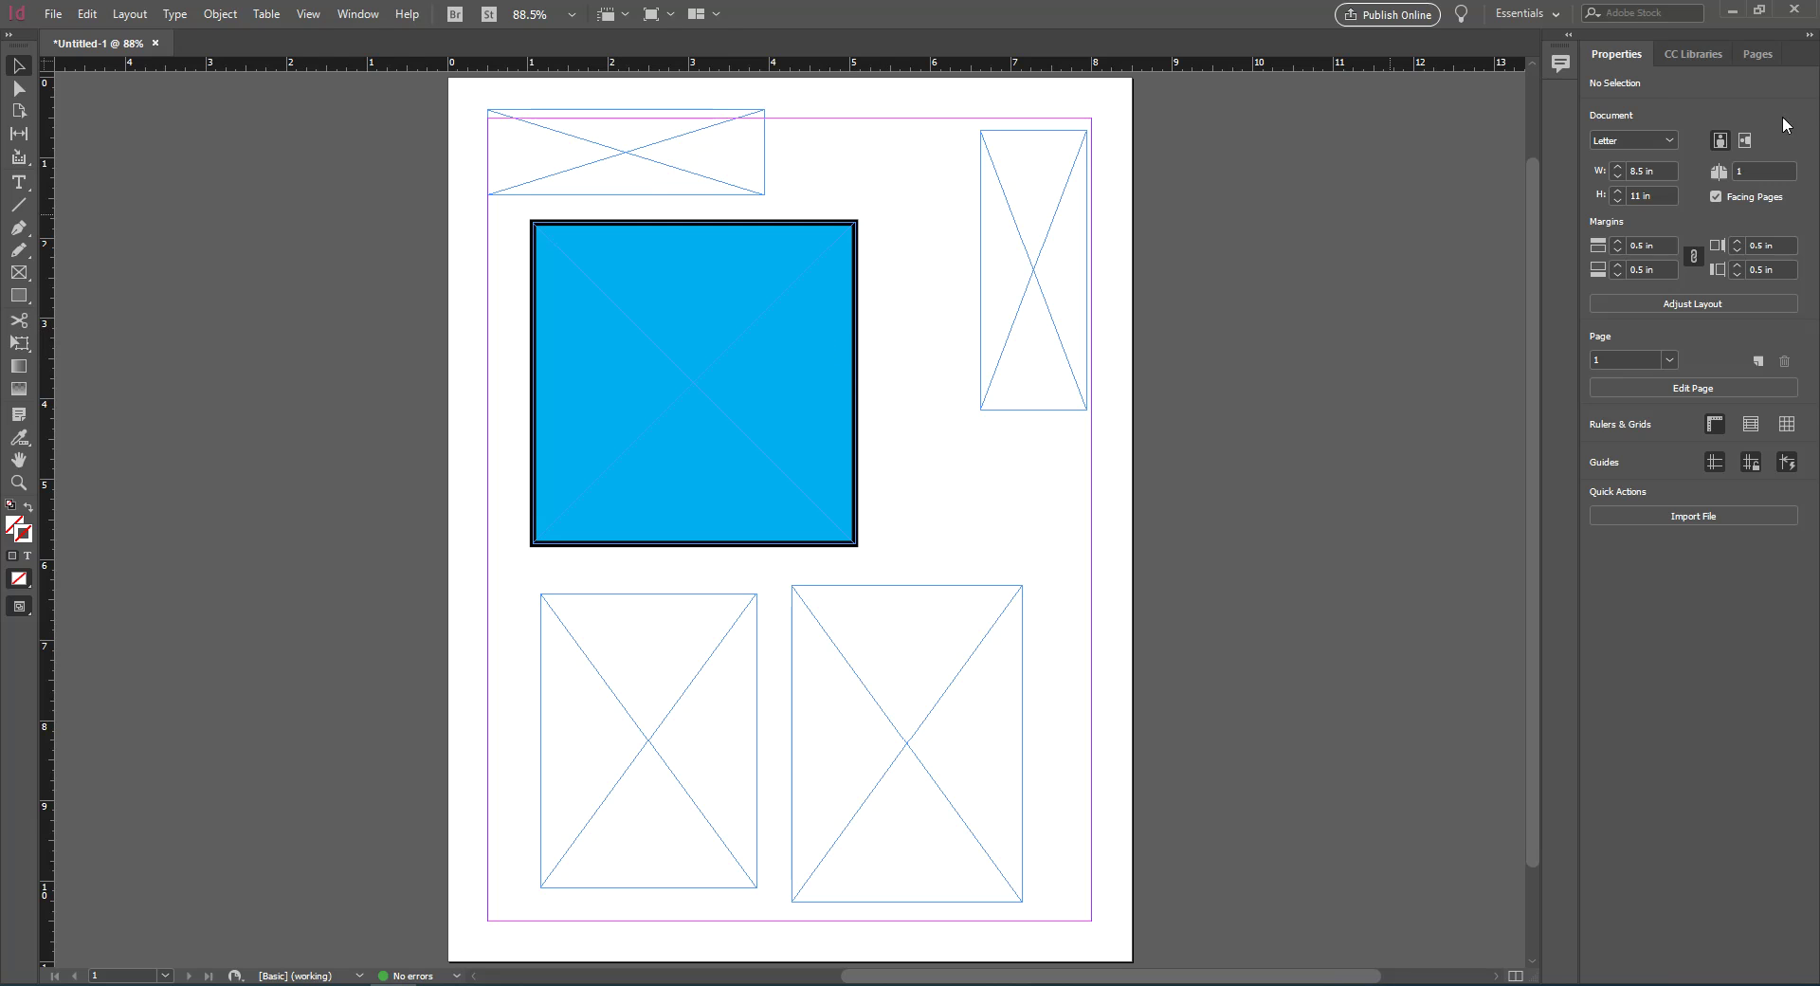
Add two new pages after page 1 to form a facing spread of pages 2 and 3
{"action": "left_click", "coordinate": [1755, 55]}
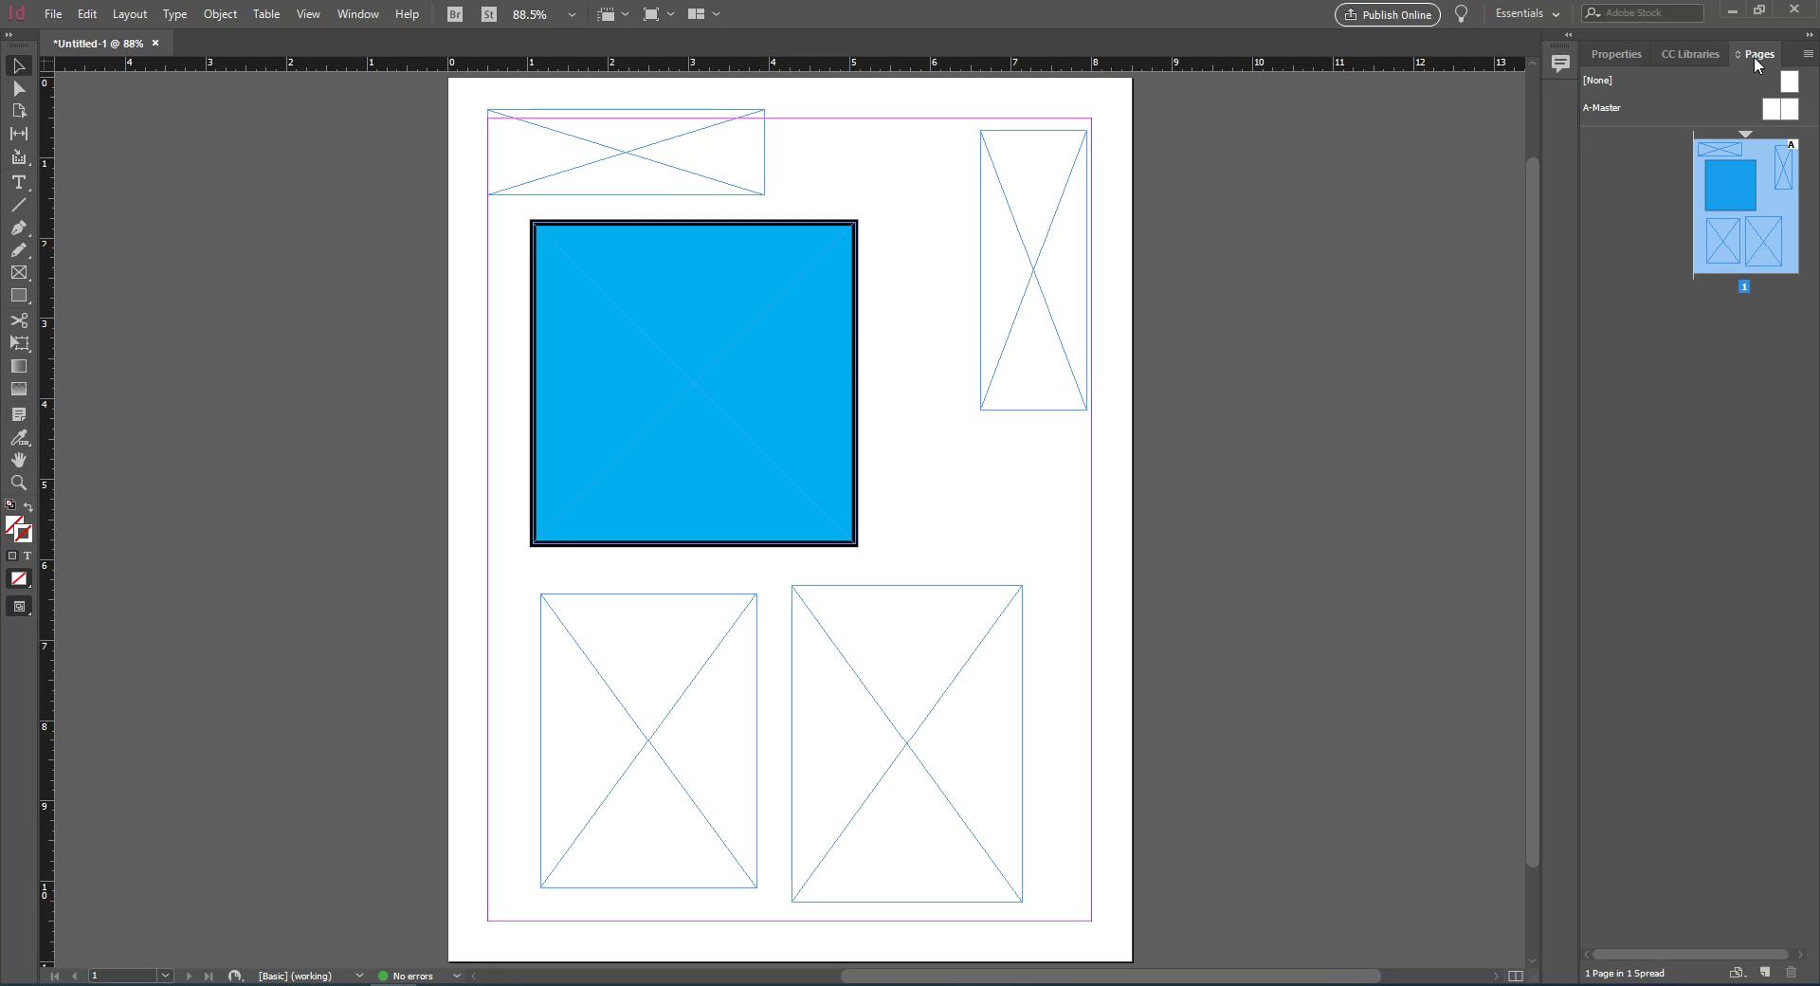
{"action": "left_click", "coordinate": [1764, 973]}
{"action": "left_click", "coordinate": [1764, 973]}
{"action": "scroll", "coordinate": [1149, 316], "scroll_direction": "down", "scroll_amount": 2}
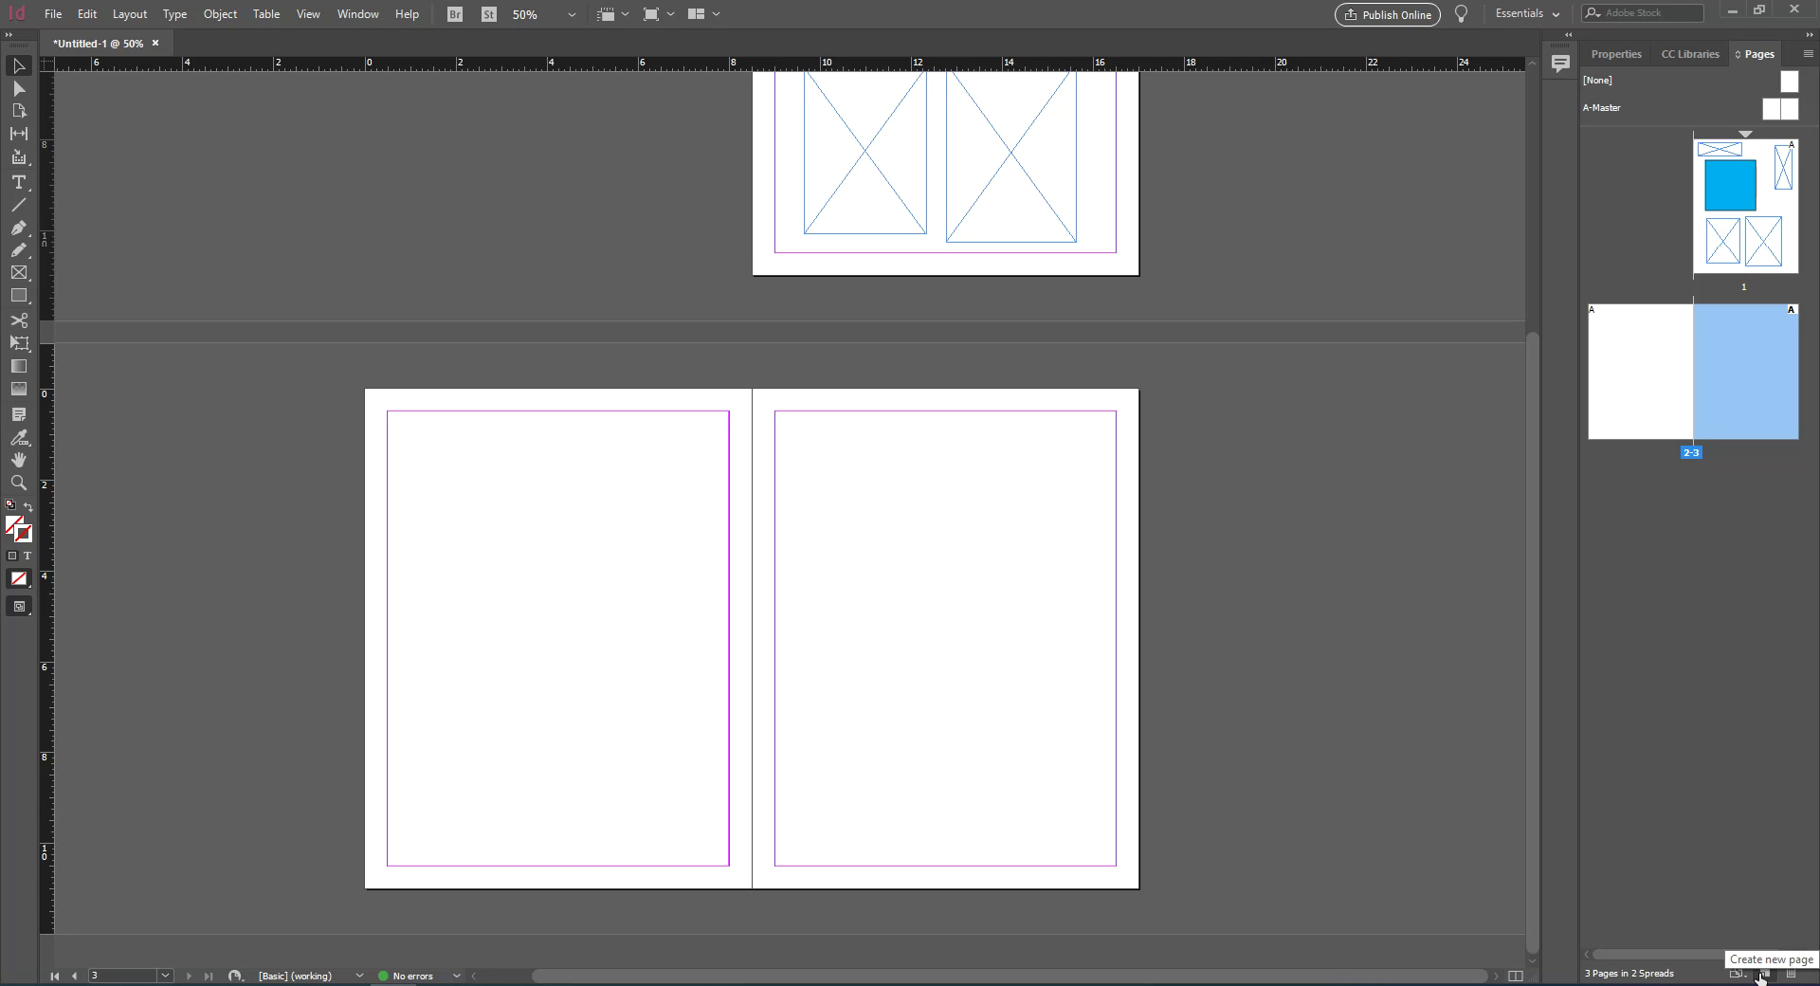
{"action": "scroll", "coordinate": [768, 640], "scroll_direction": "up", "scroll_amount": 3}
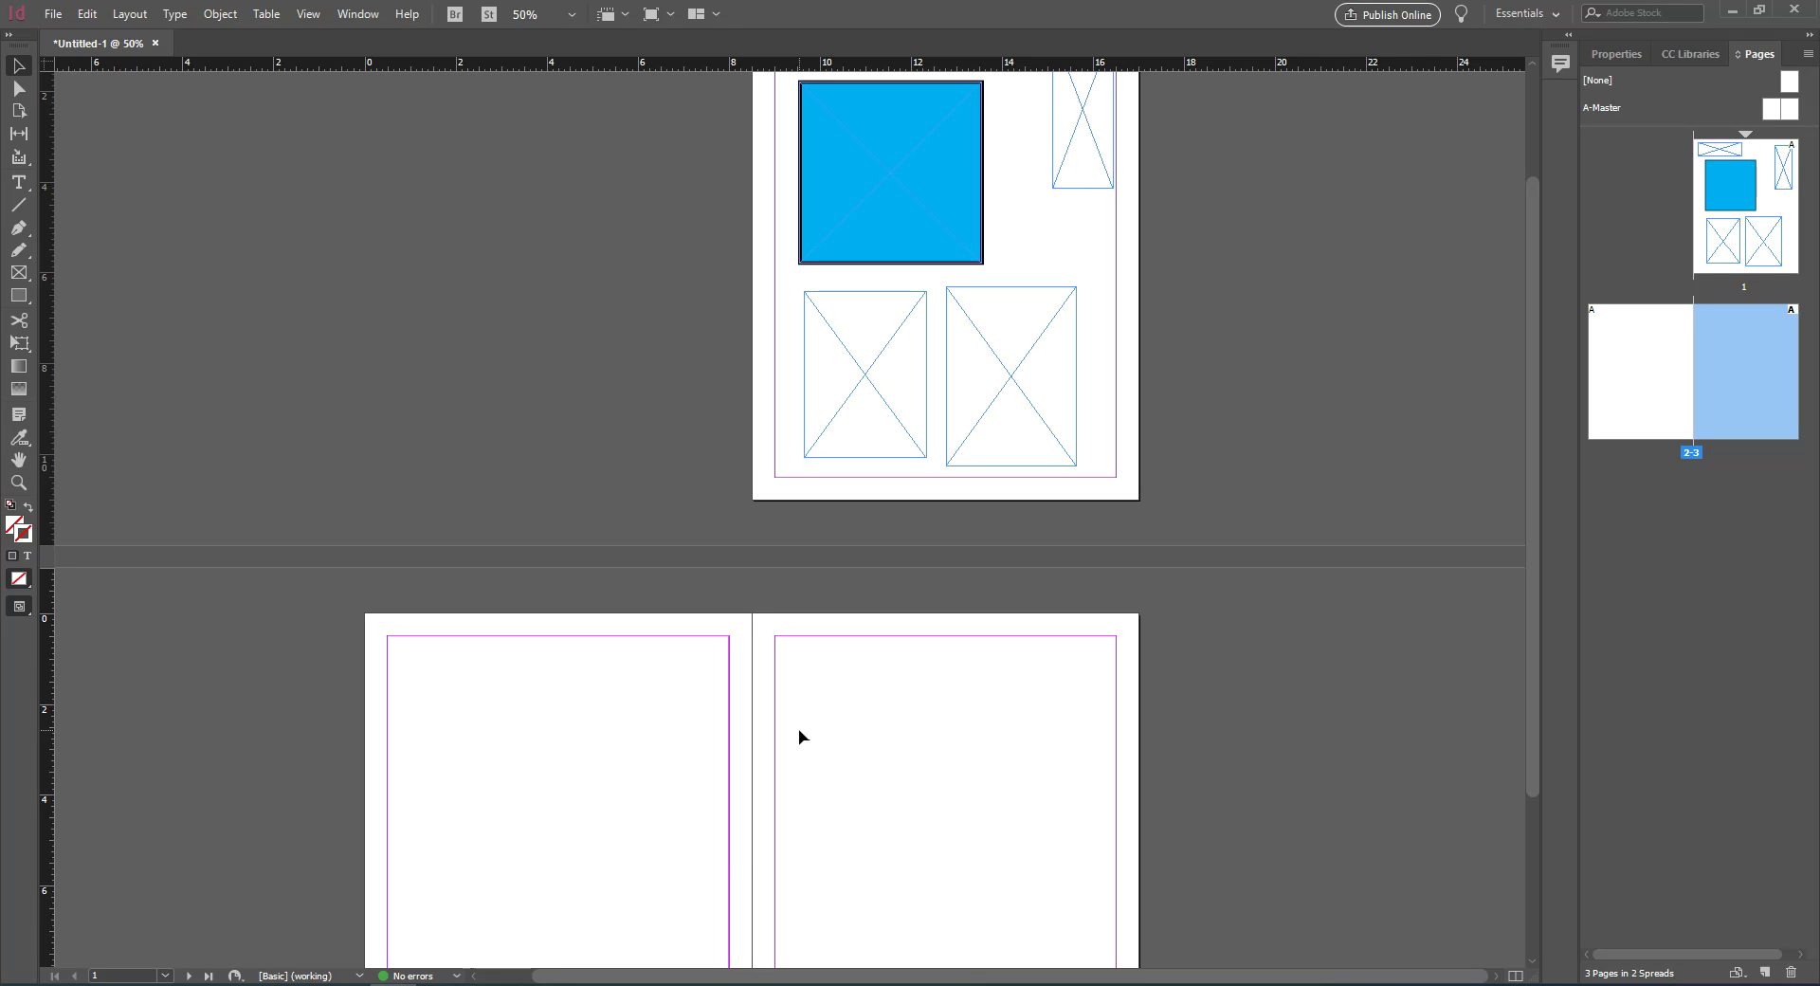
{"action": "scroll", "coordinate": [870, 498], "scroll_direction": "down", "scroll_amount": 3}
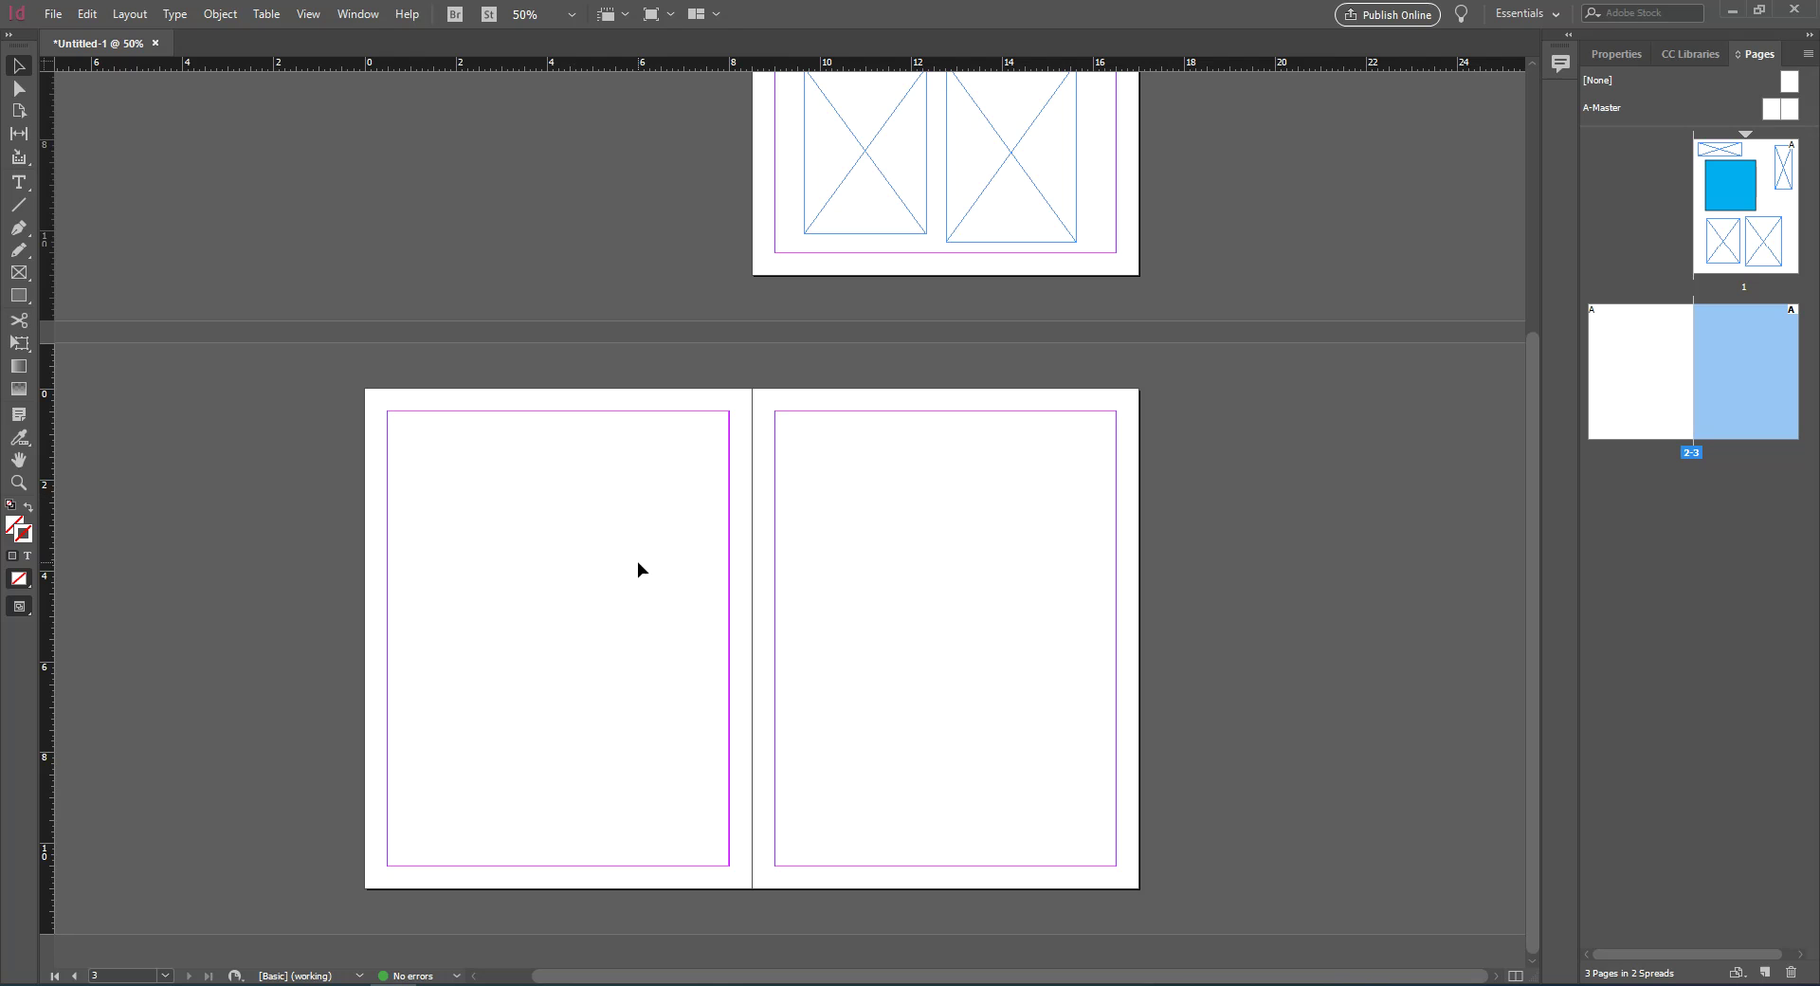
Create a rectangle frame 6 in wide and 4 in high, starting on page 2
{"action": "key", "text": "f"}
{"action": "left_click", "coordinate": [563, 591]}
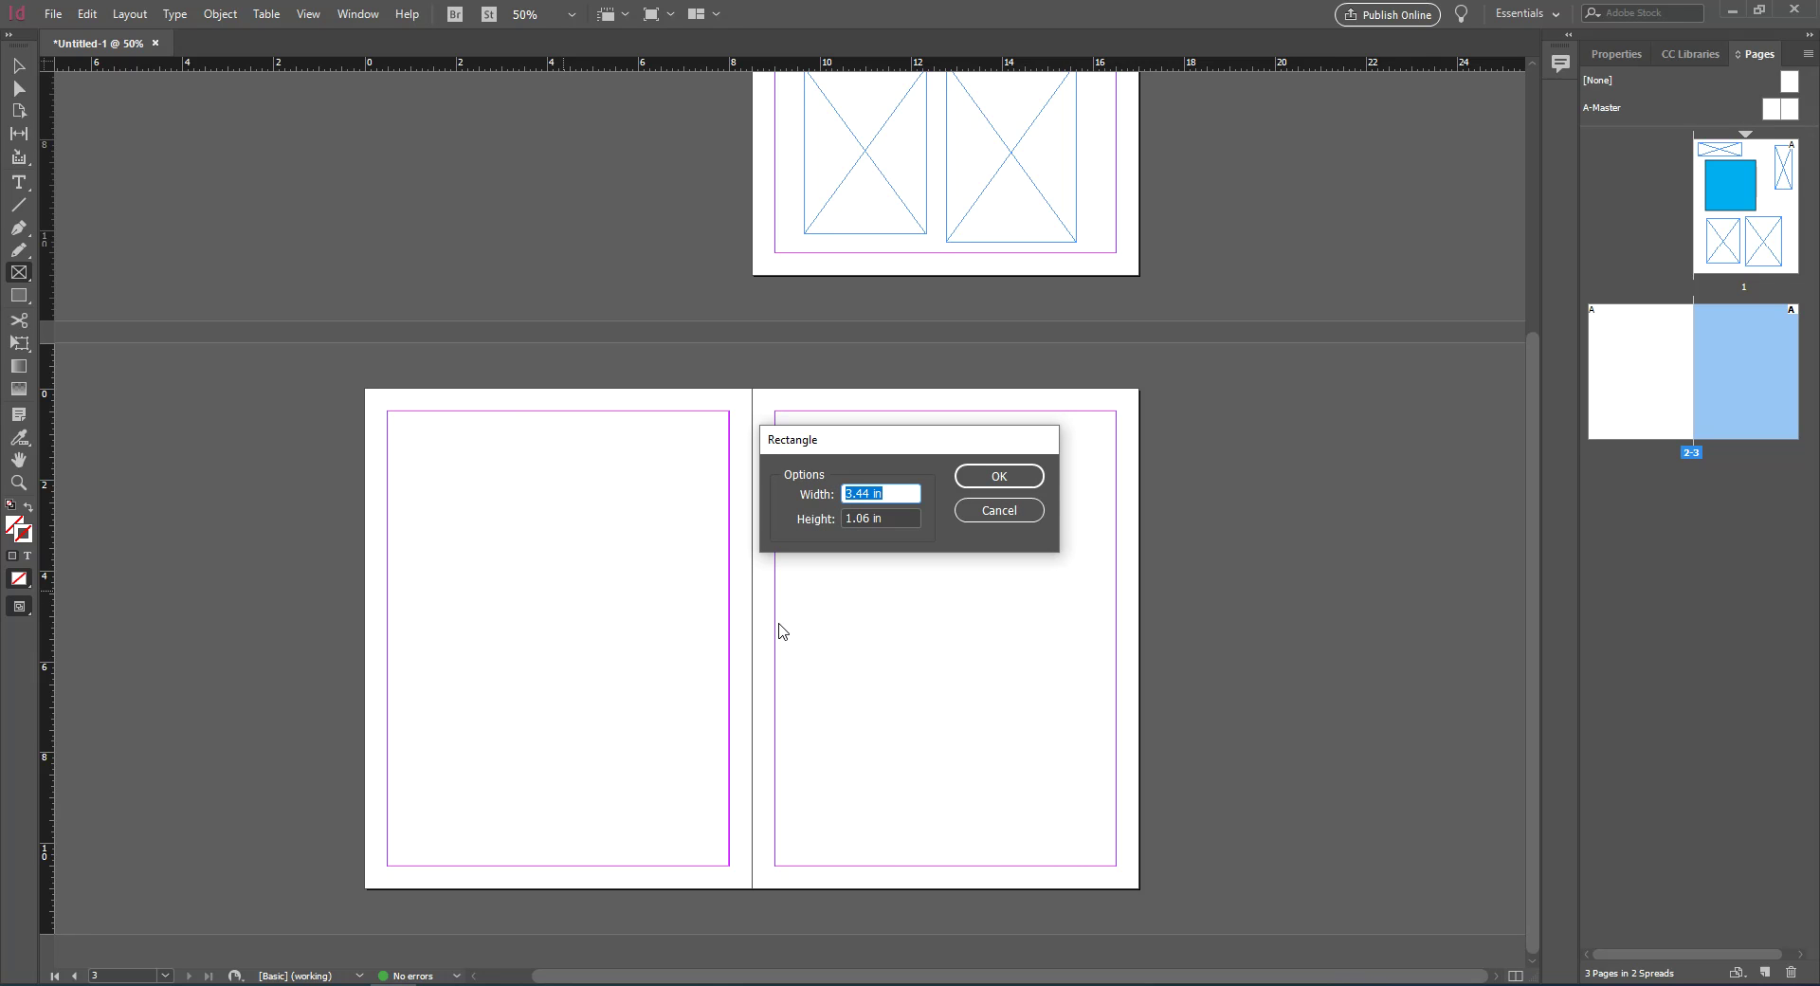
{"action": "type", "text": "6"}
{"action": "key", "text": "Tab"}
{"action": "type", "text": "4"}
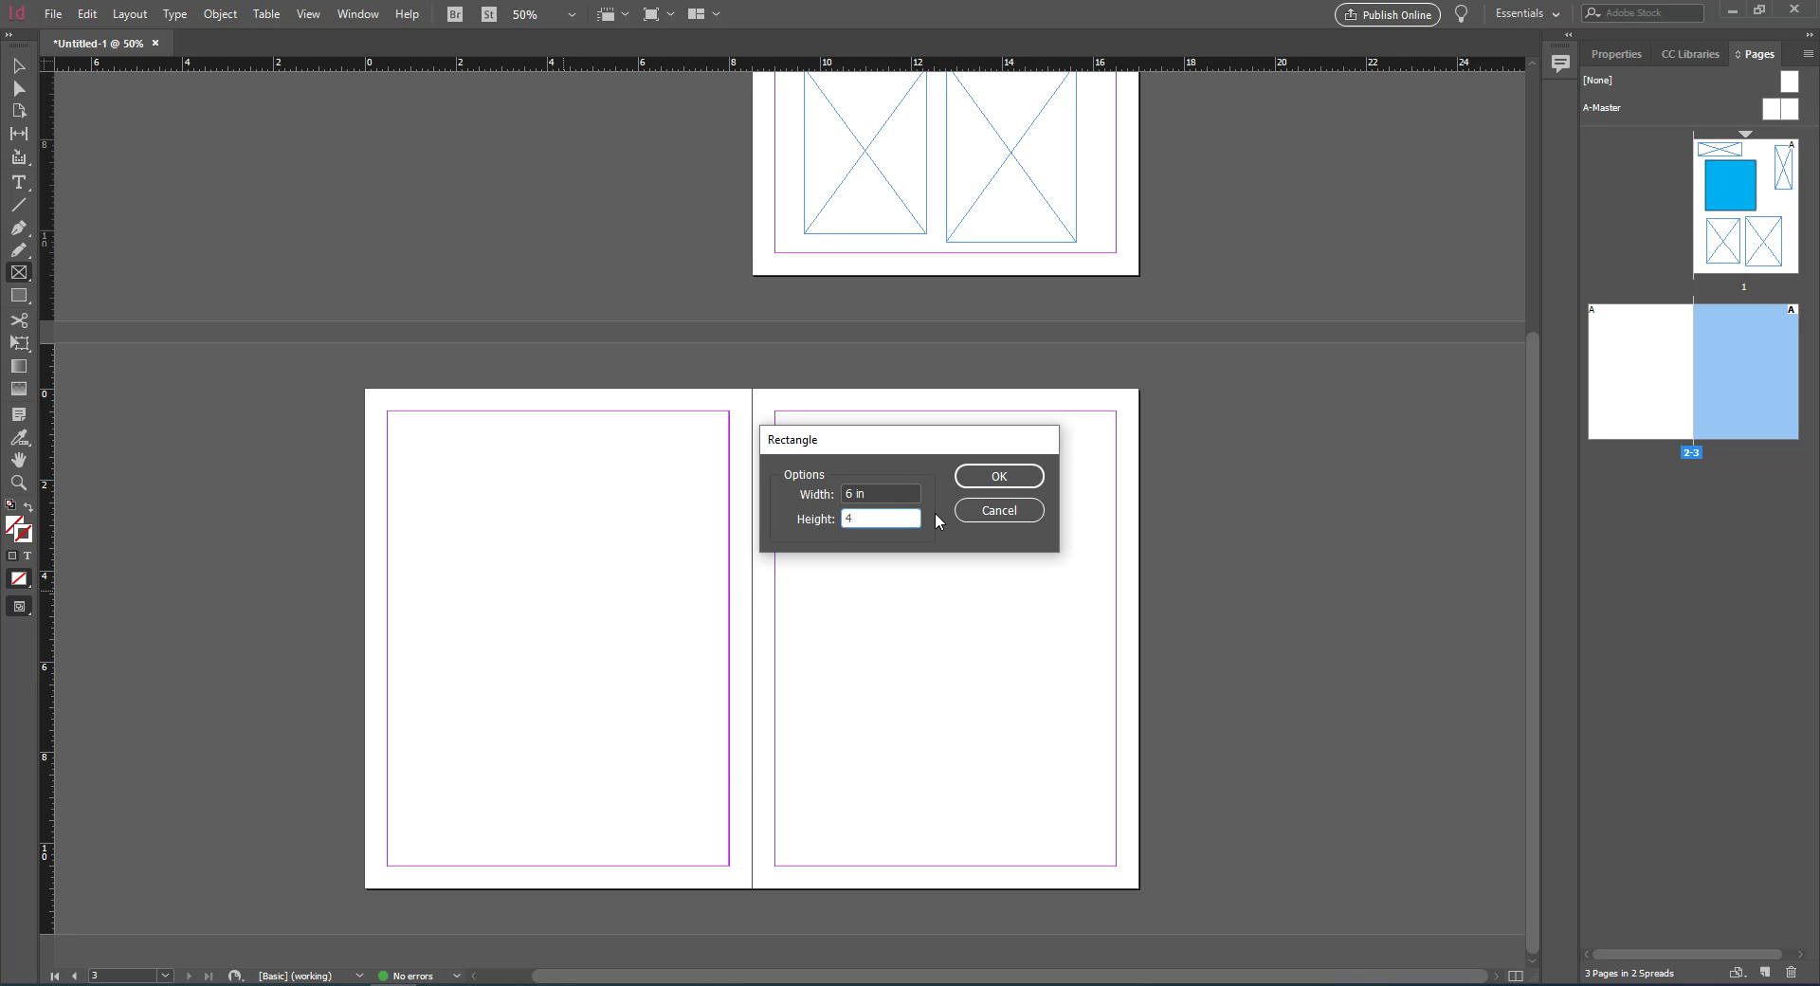
{"action": "left_click", "coordinate": [997, 476]}
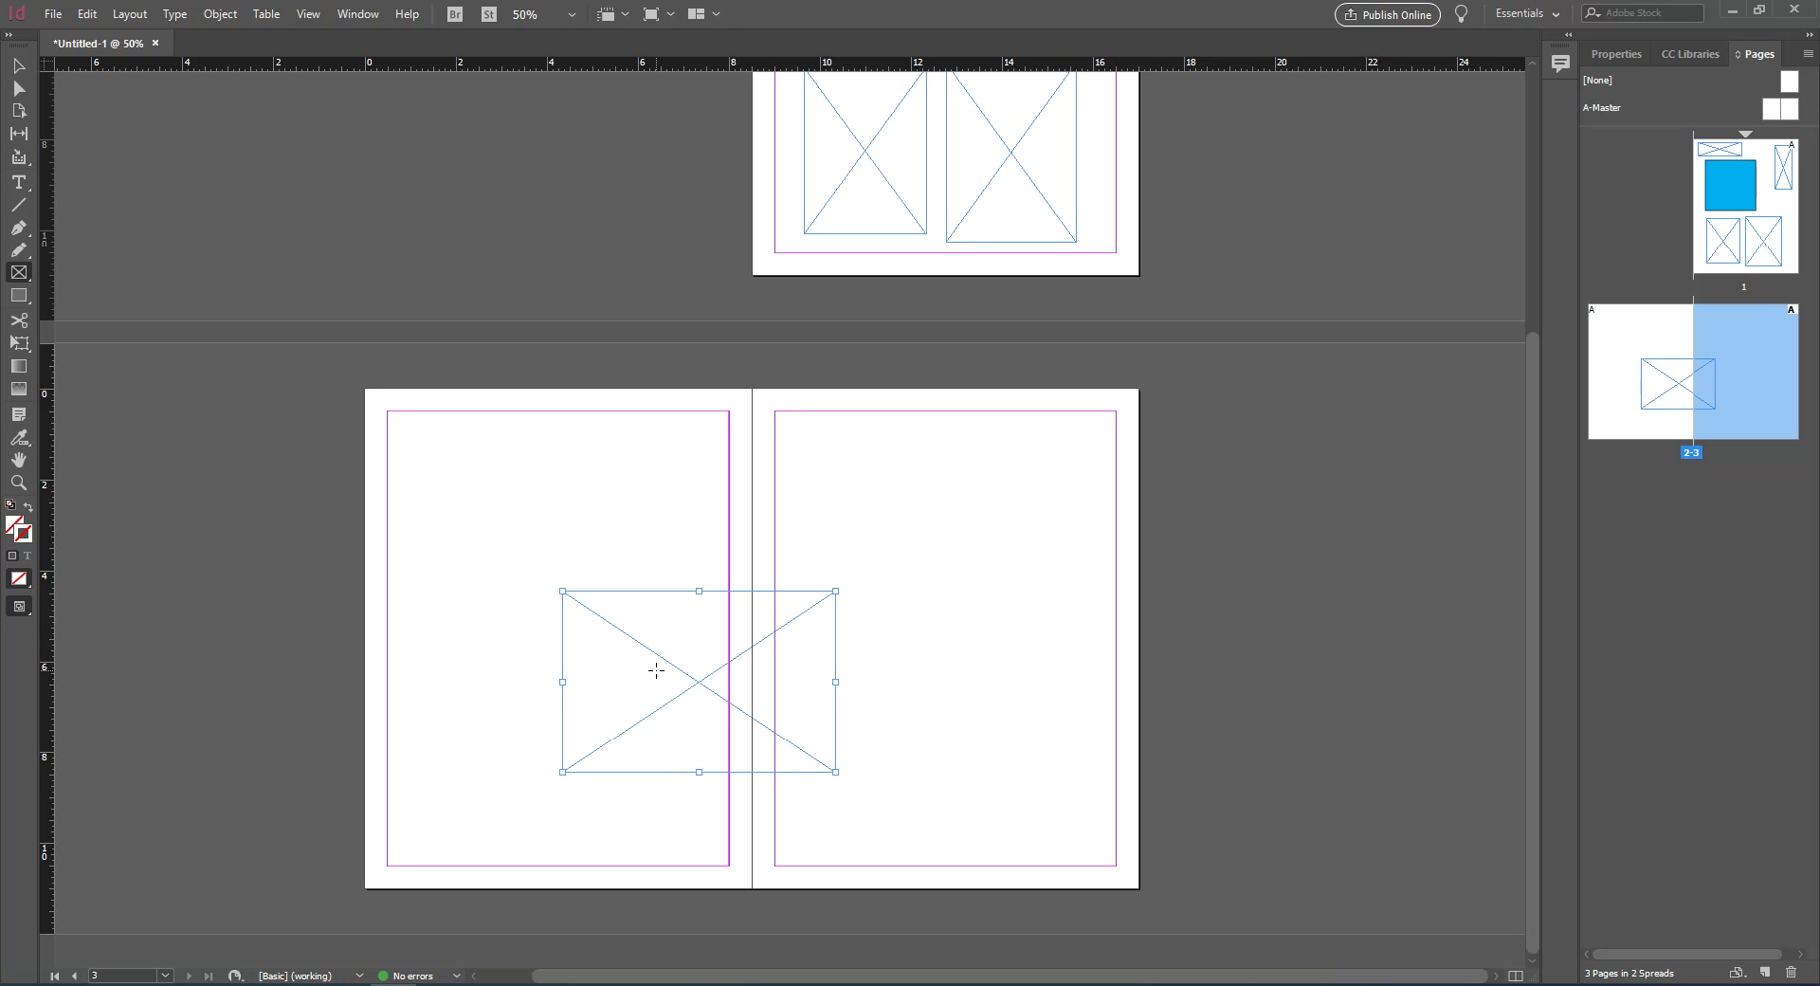
Centre the 6 x 4 in frame on page 2 with the smart guides, at X 1.25 in and Y 3.5 in
{"action": "key", "text": "v"}
{"action": "left_click_drag", "start_coordinate": [705, 672], "coordinate": [566, 633]}
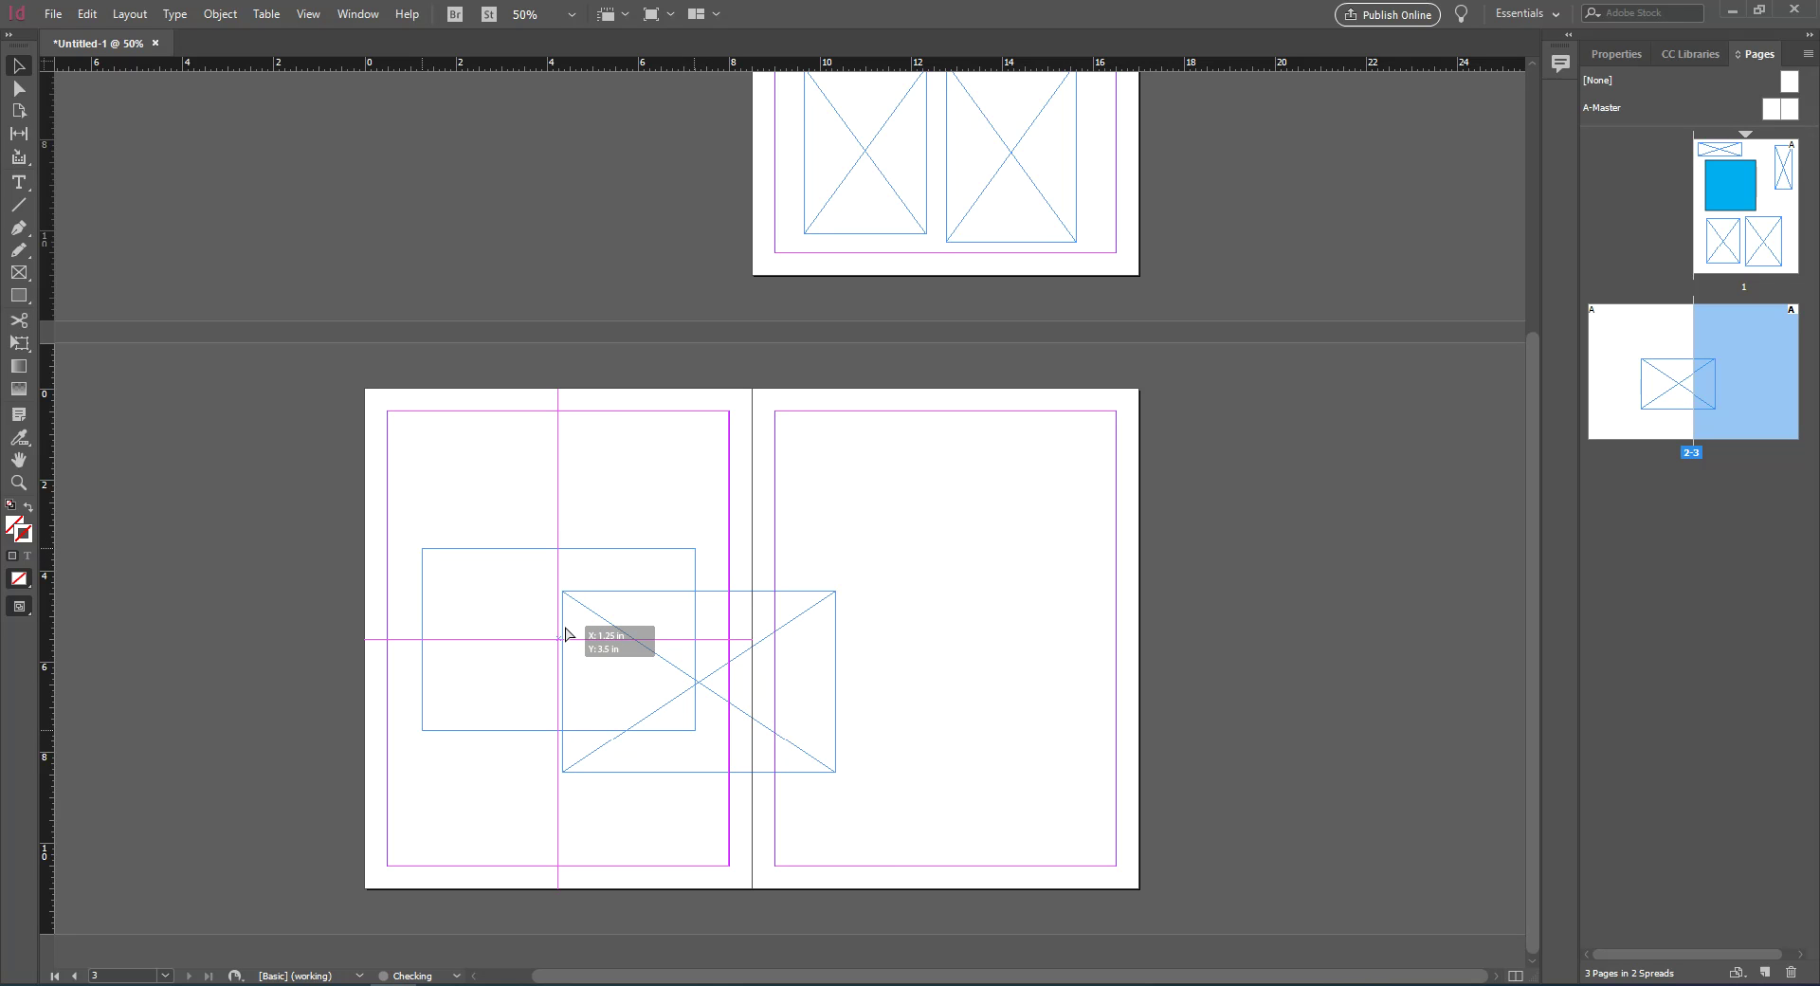
{"action": "left_click_drag", "start_coordinate": [566, 633], "coordinate": [566, 628]}
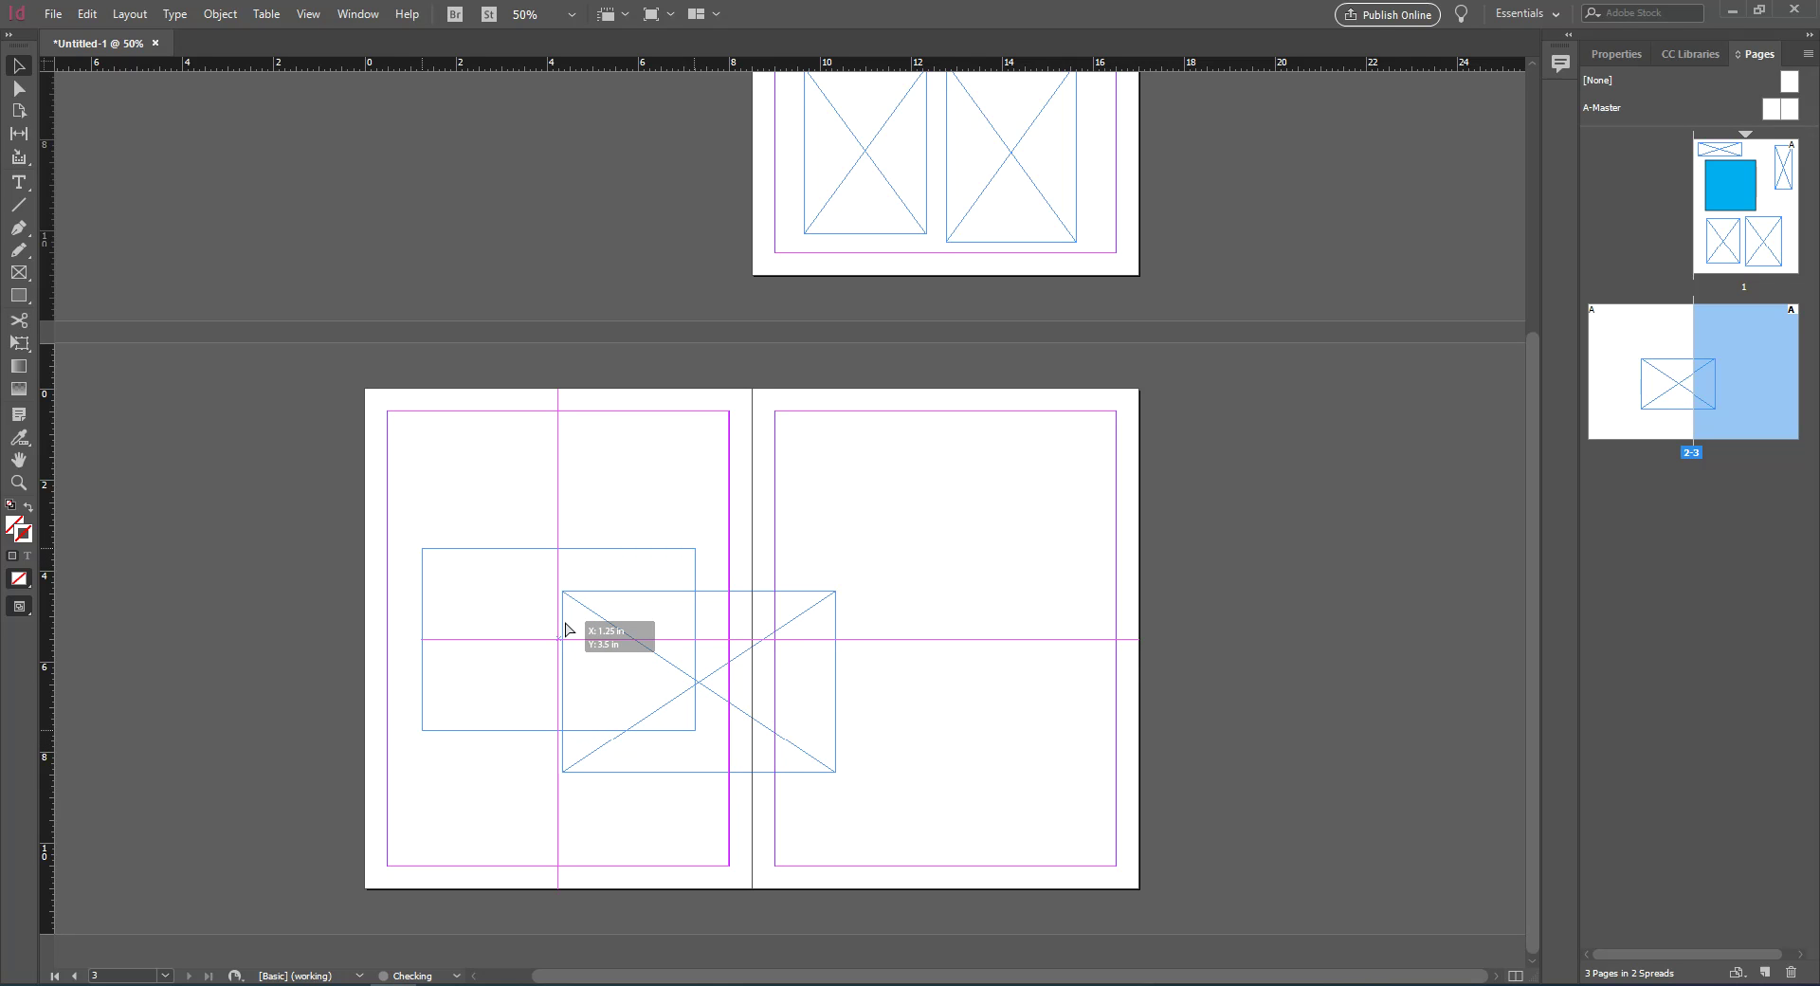
{"action": "mouse_move", "coordinate": [565, 628]}
{"action": "left_mouse_down"}
{"action": "mouse_move", "coordinate": [702, 638]}
{"action": "mouse_move", "coordinate": [590, 597]}
{"action": "mouse_move", "coordinate": [589, 621]}
{"action": "left_mouse_up"}
{"action": "left_click", "coordinate": [724, 614]}
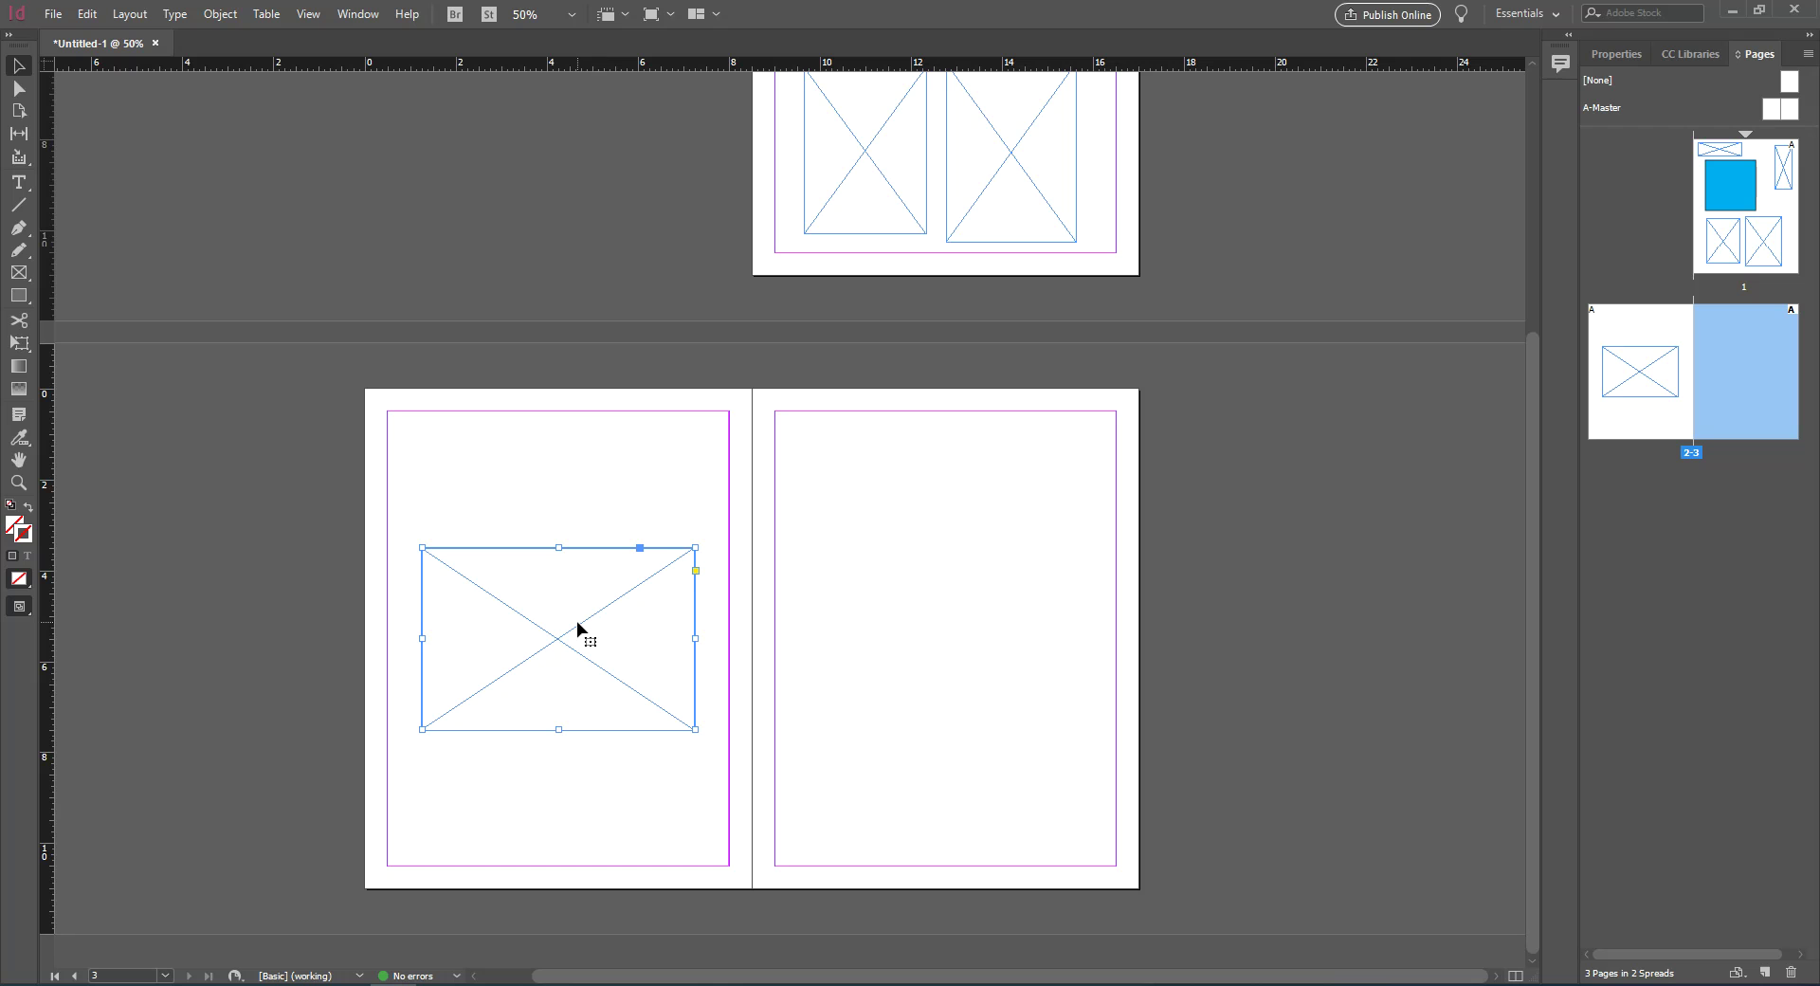
Try duplicating the 6 x 4 in frame above and below the original with equal gaps, and remove the copies
{"action": "left_click_drag", "start_coordinate": [582, 629], "coordinate": [584, 826]}
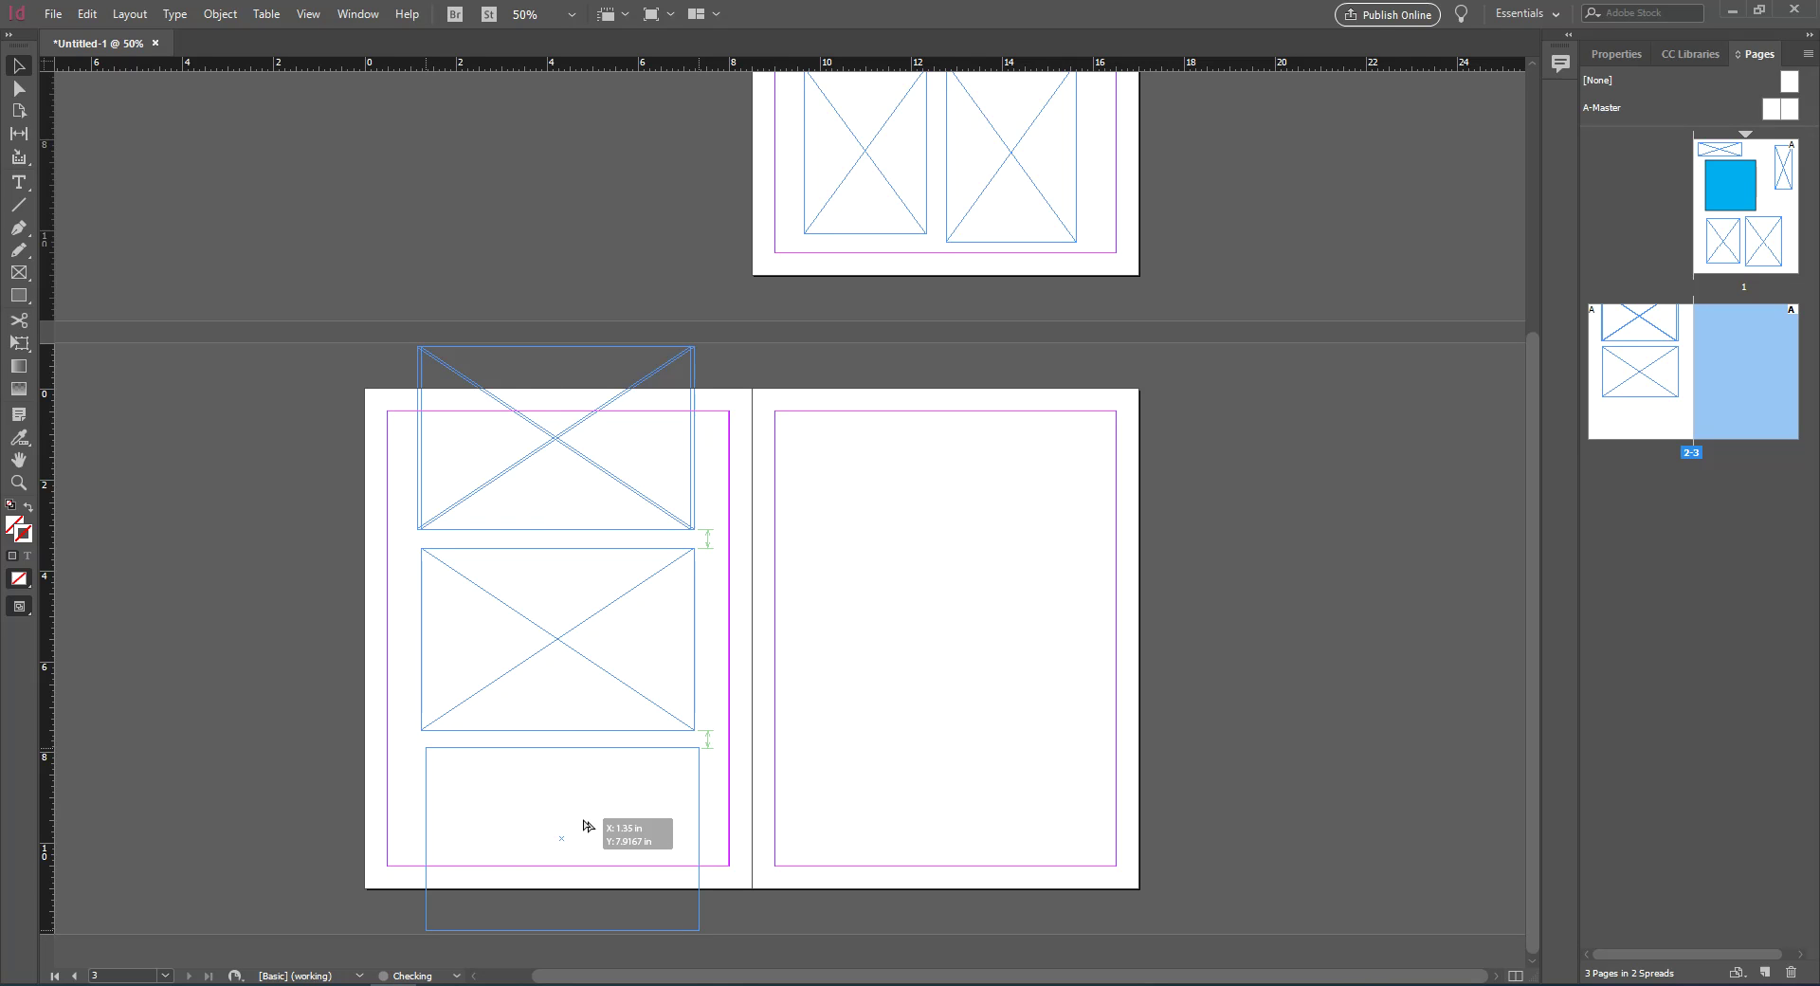
{"action": "left_click_drag", "start_coordinate": [585, 826], "coordinate": [582, 825]}
{"action": "key", "text": "Delete"}
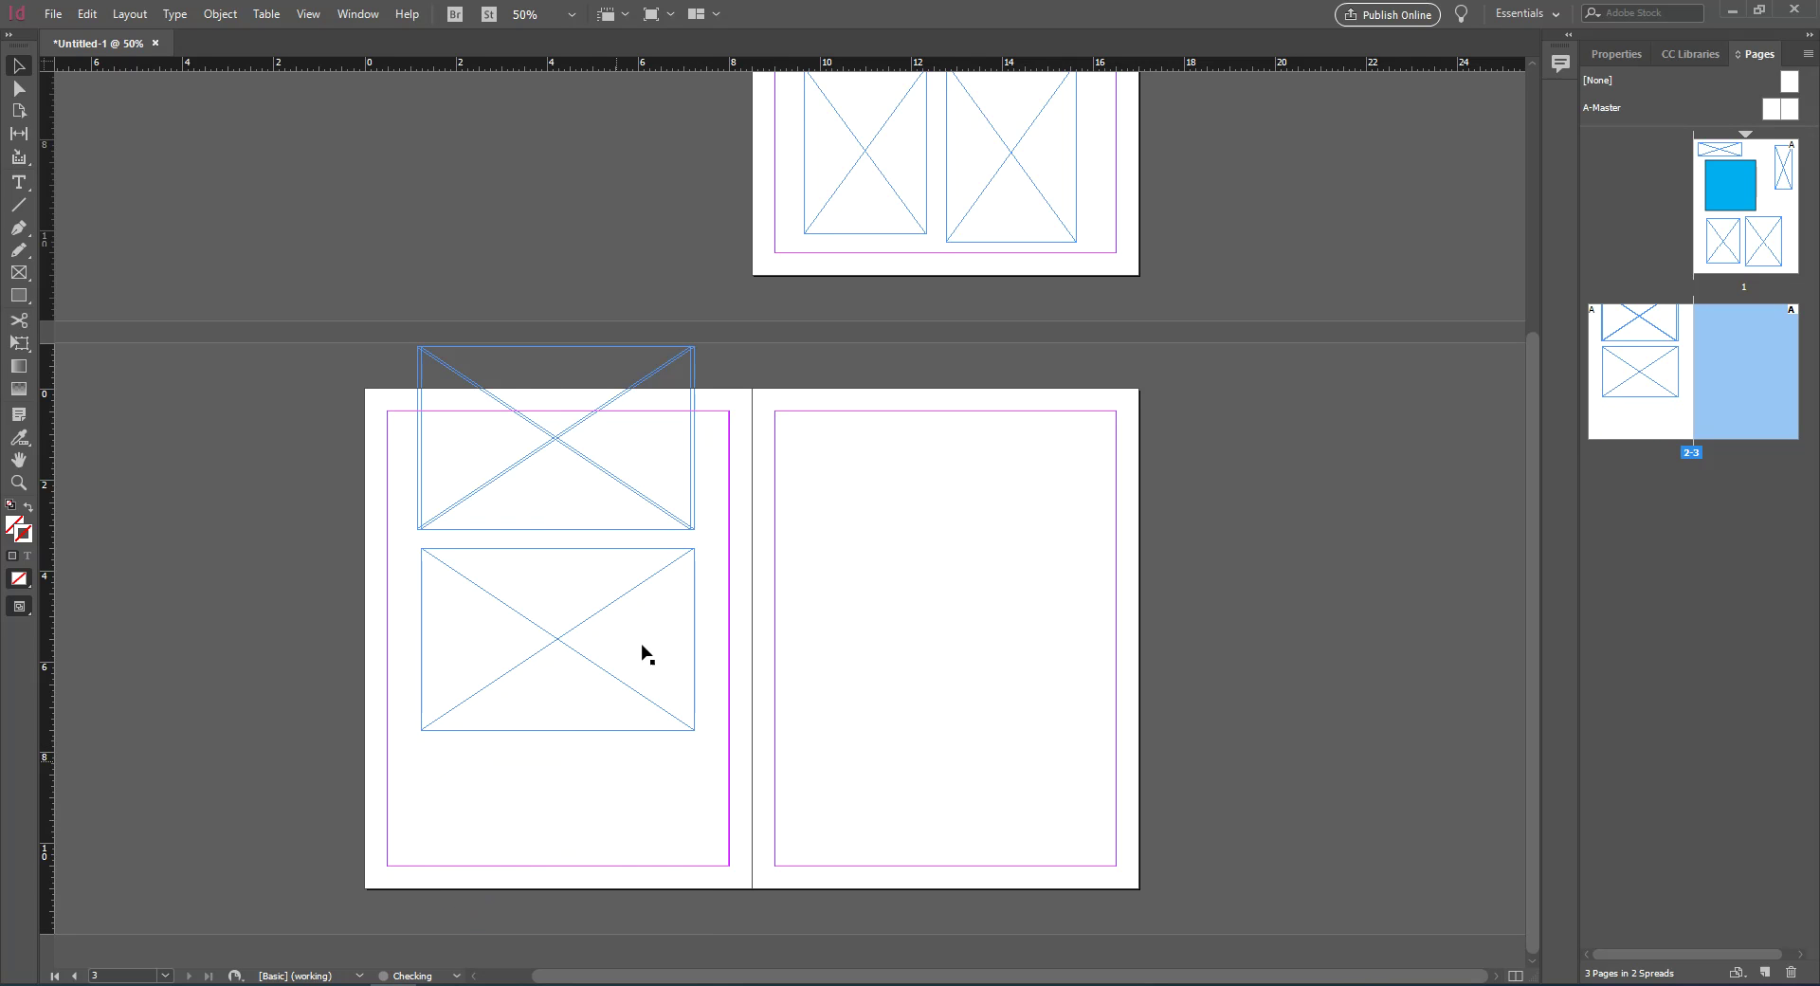
{"action": "key", "text": "ctrl+z"}
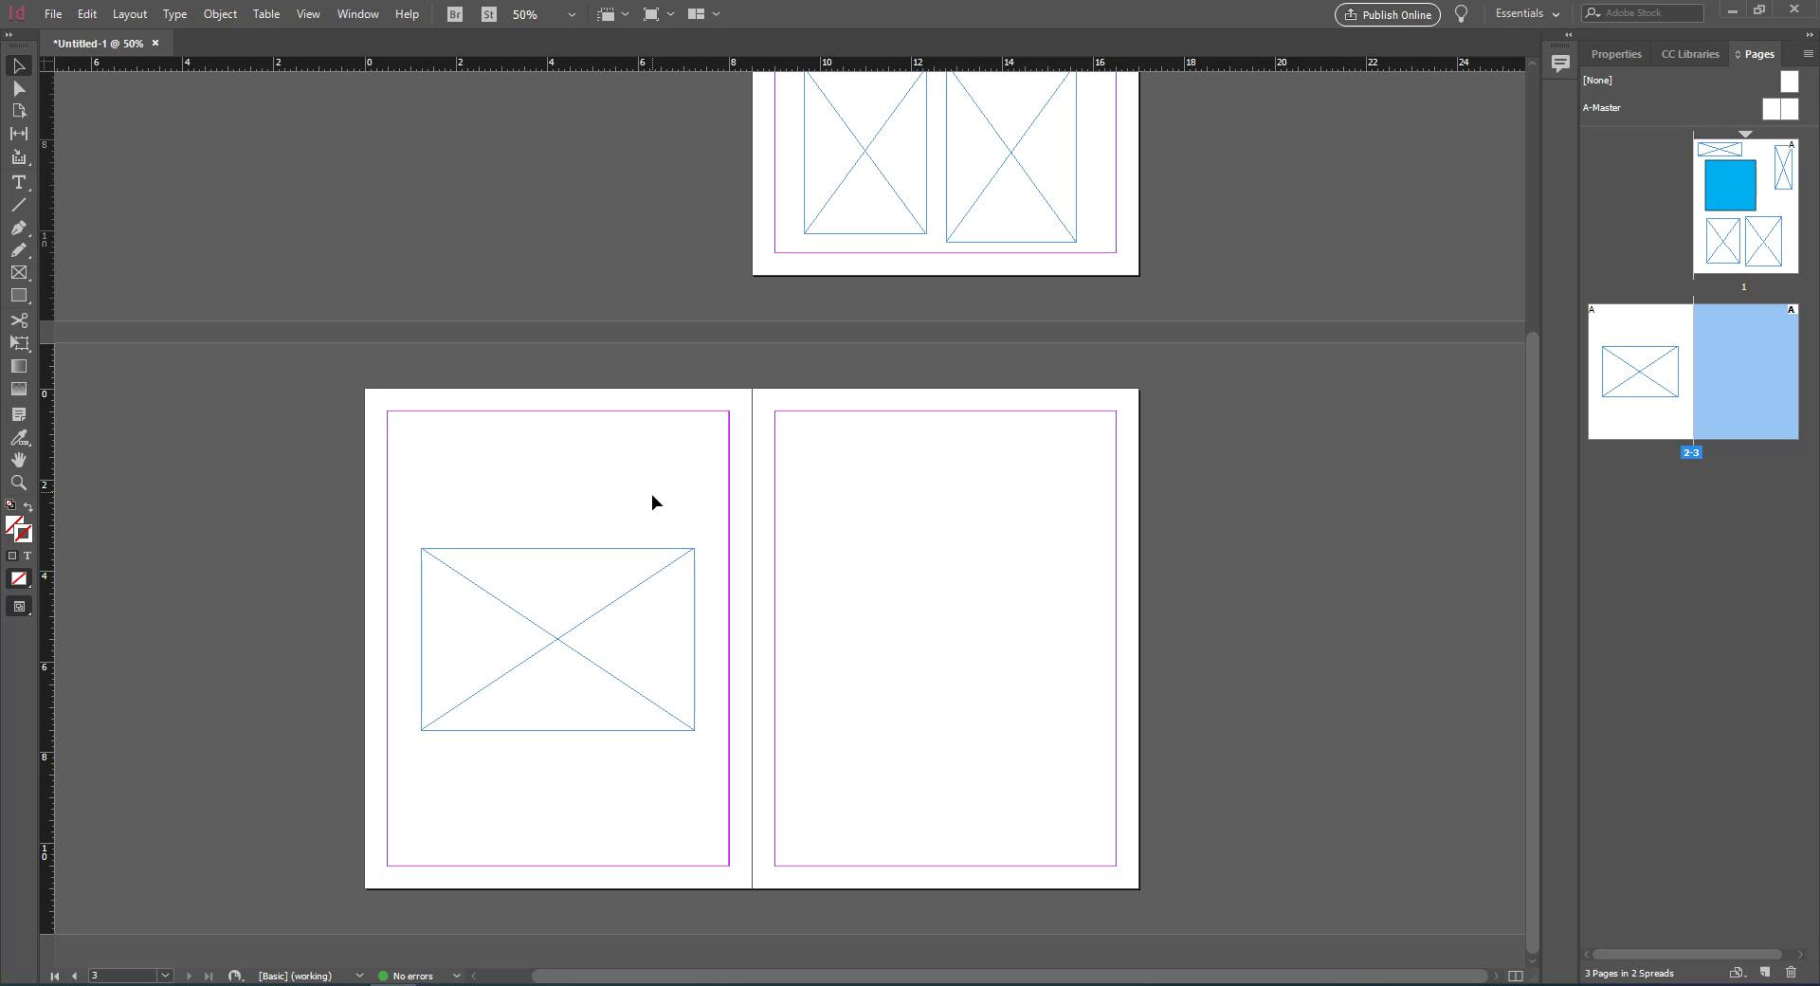
Review the Grids & Guides options, including Smart Guides, without changing any of them
{"action": "left_click", "coordinate": [357, 15]}
{"action": "mouse_move", "coordinate": [323, 15]}
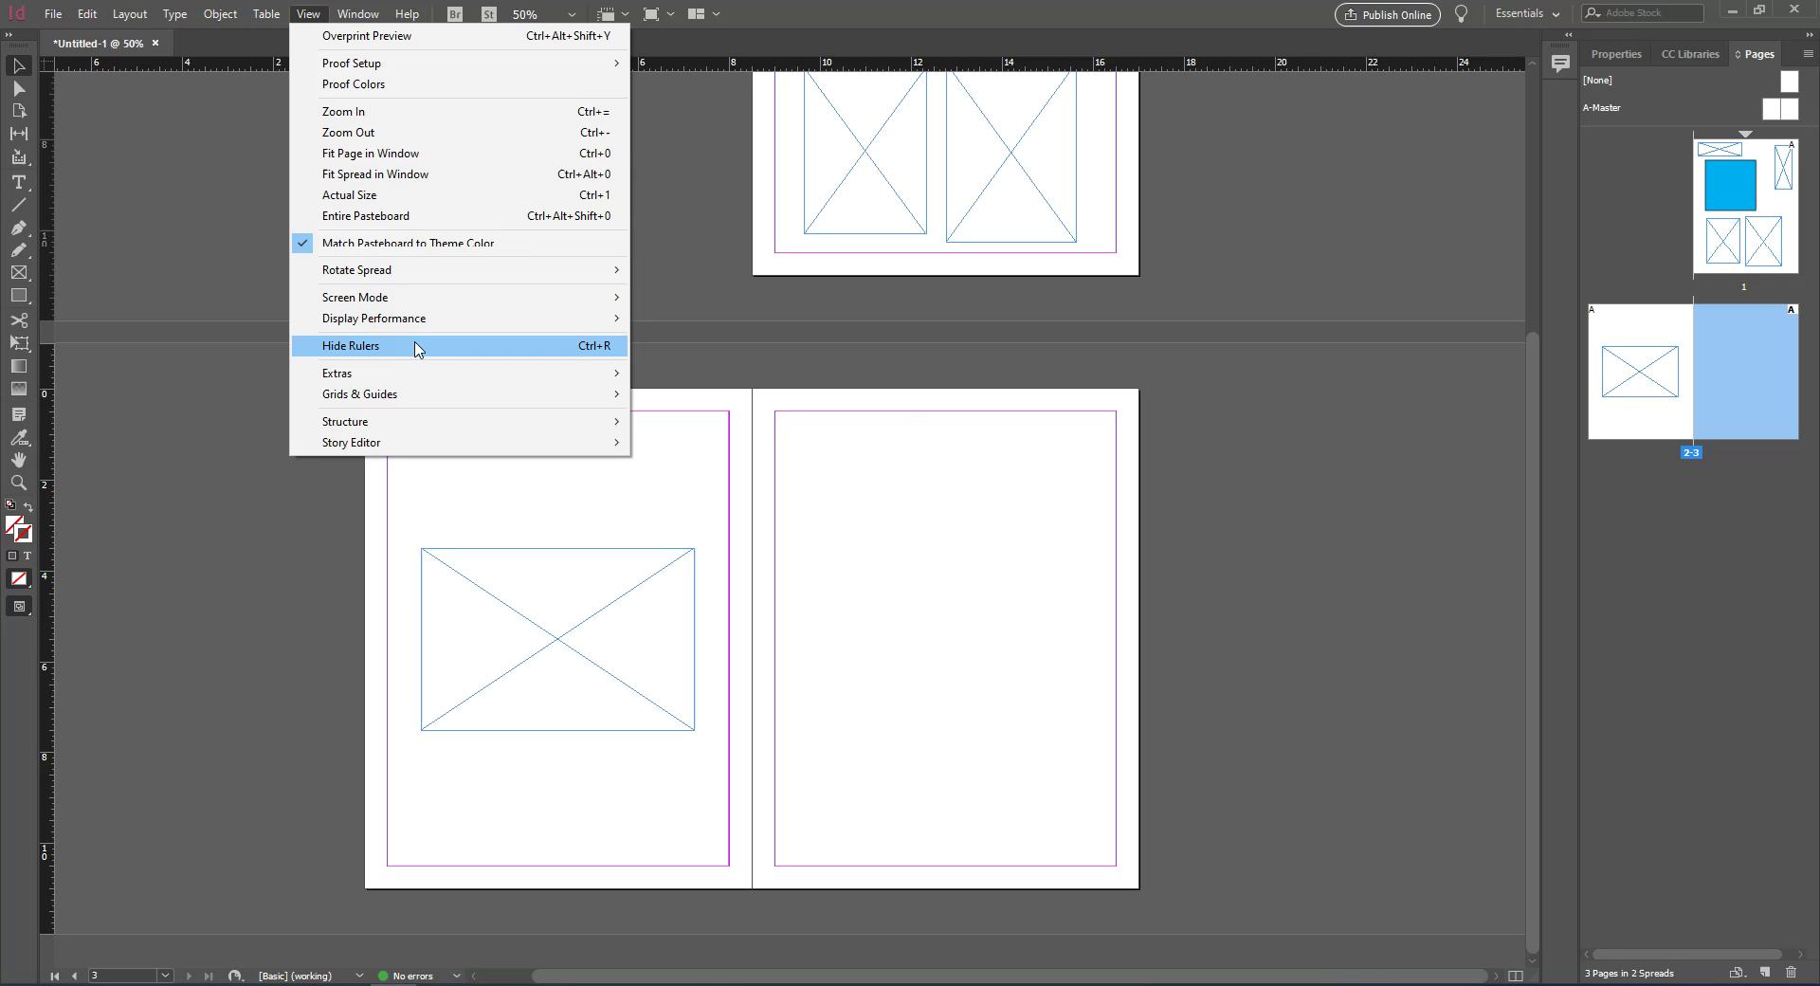
{"action": "mouse_move", "coordinate": [415, 393]}
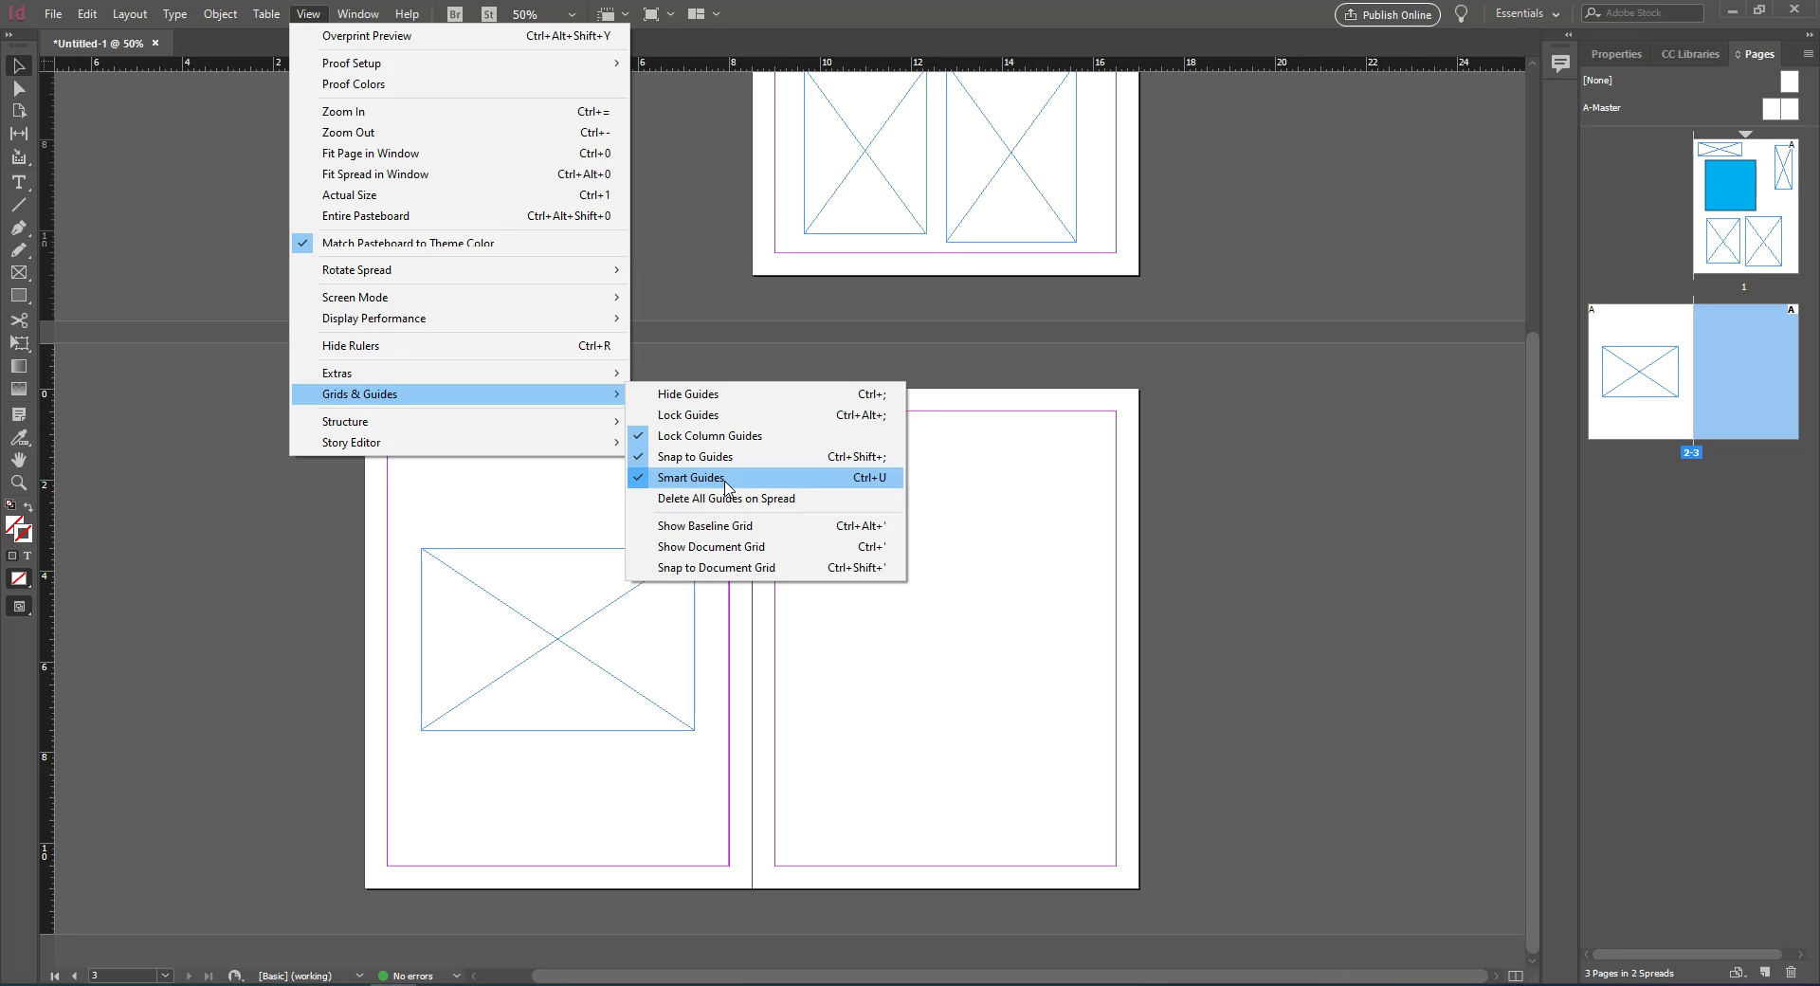
{"action": "left_click", "coordinate": [775, 635]}
{"action": "right_click", "coordinate": [823, 600]}
{"action": "left_click", "coordinate": [691, 493]}
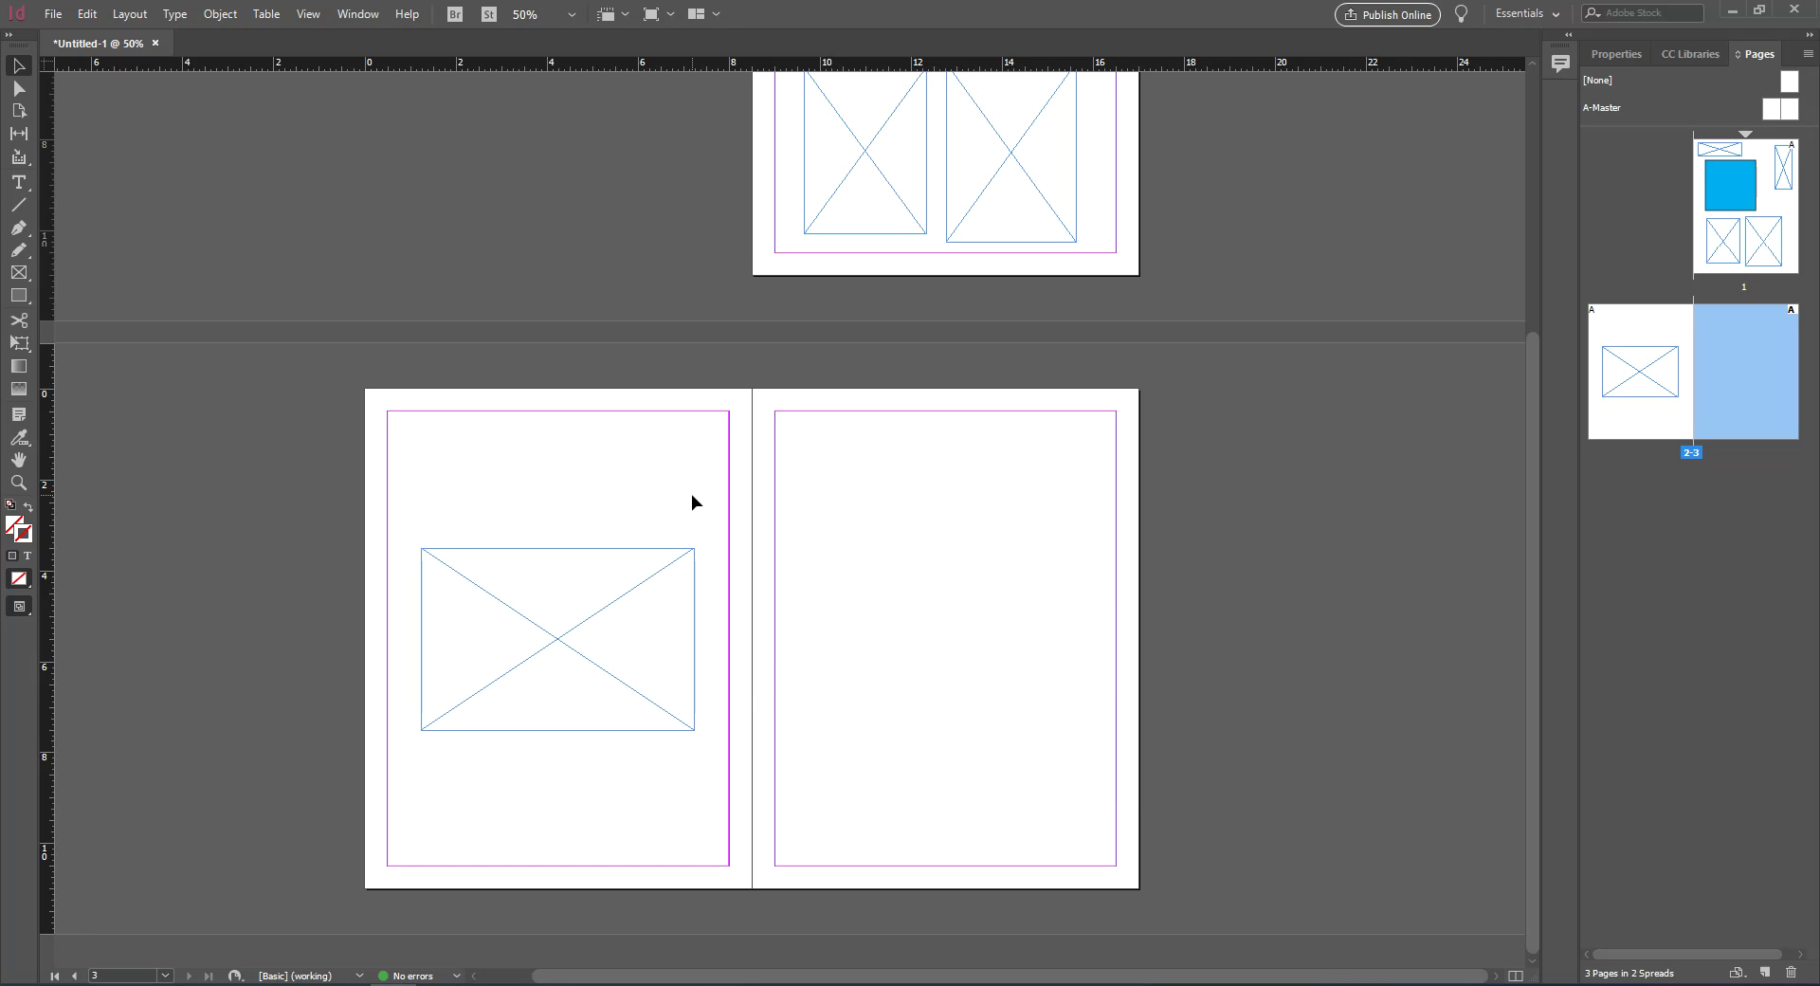
{"action": "right_click", "coordinate": [692, 494]}
{"action": "mouse_move", "coordinate": [792, 653]}
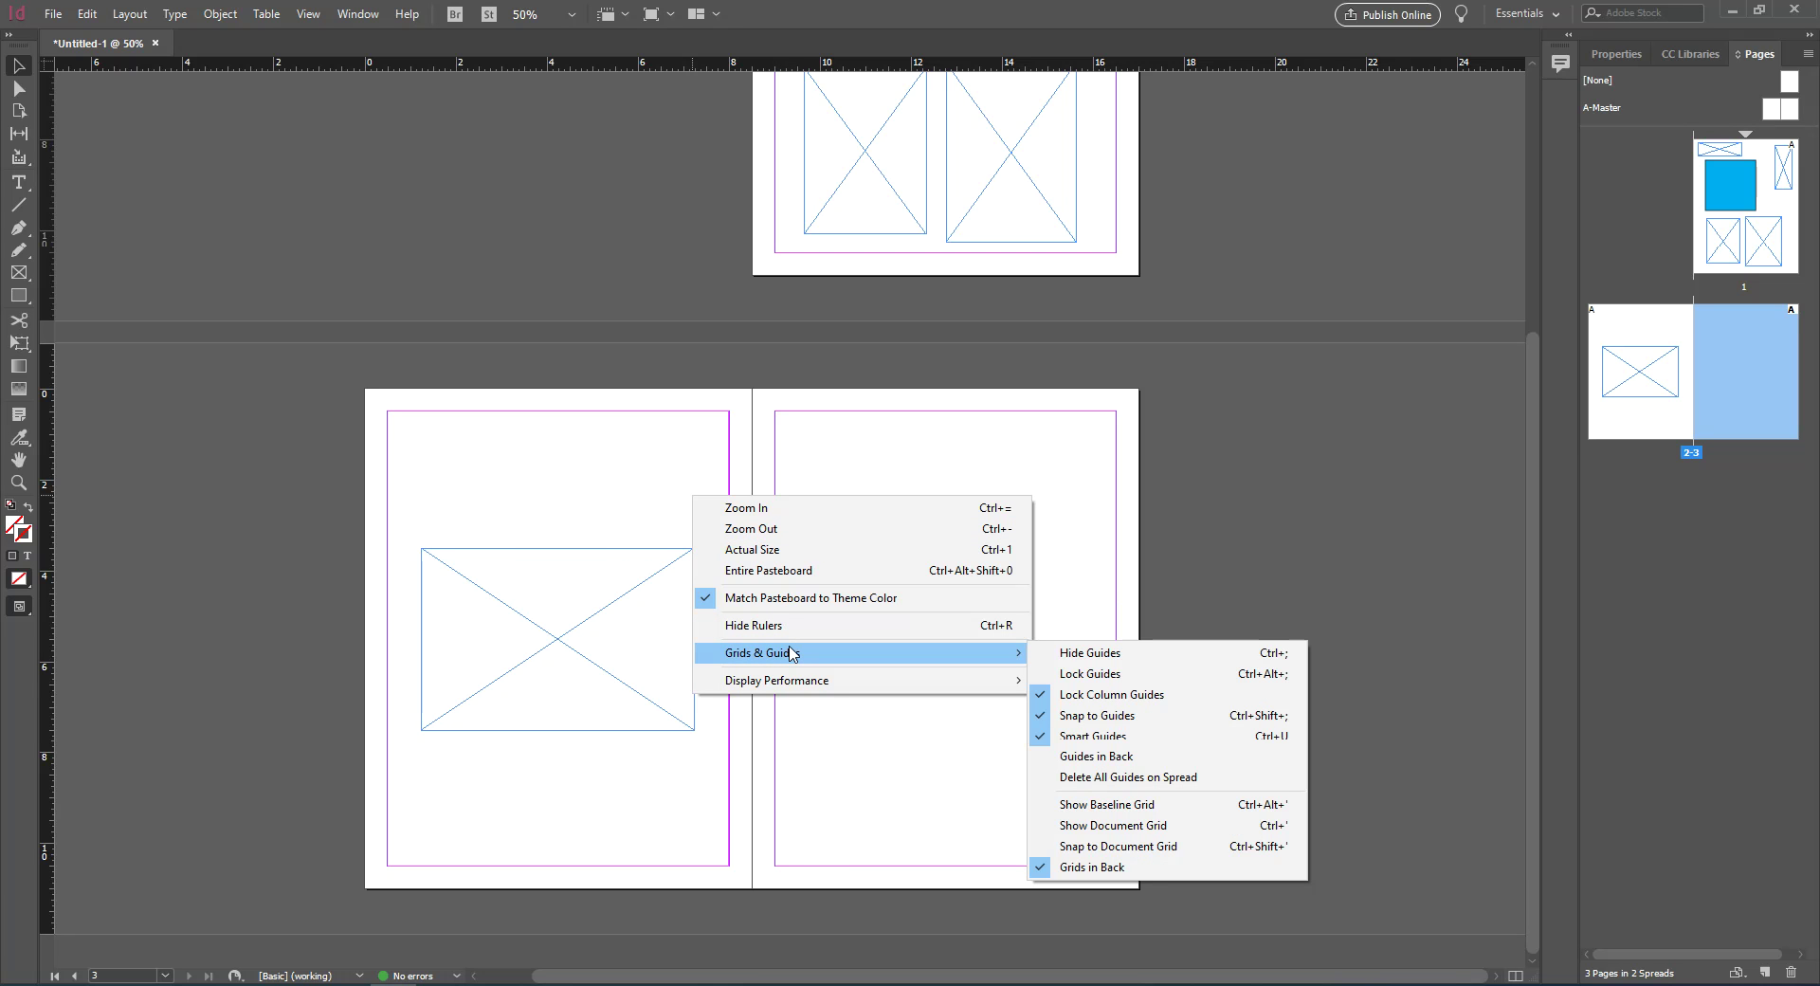
{"action": "left_click", "coordinate": [816, 834]}
{"action": "left_click", "coordinate": [693, 664]}
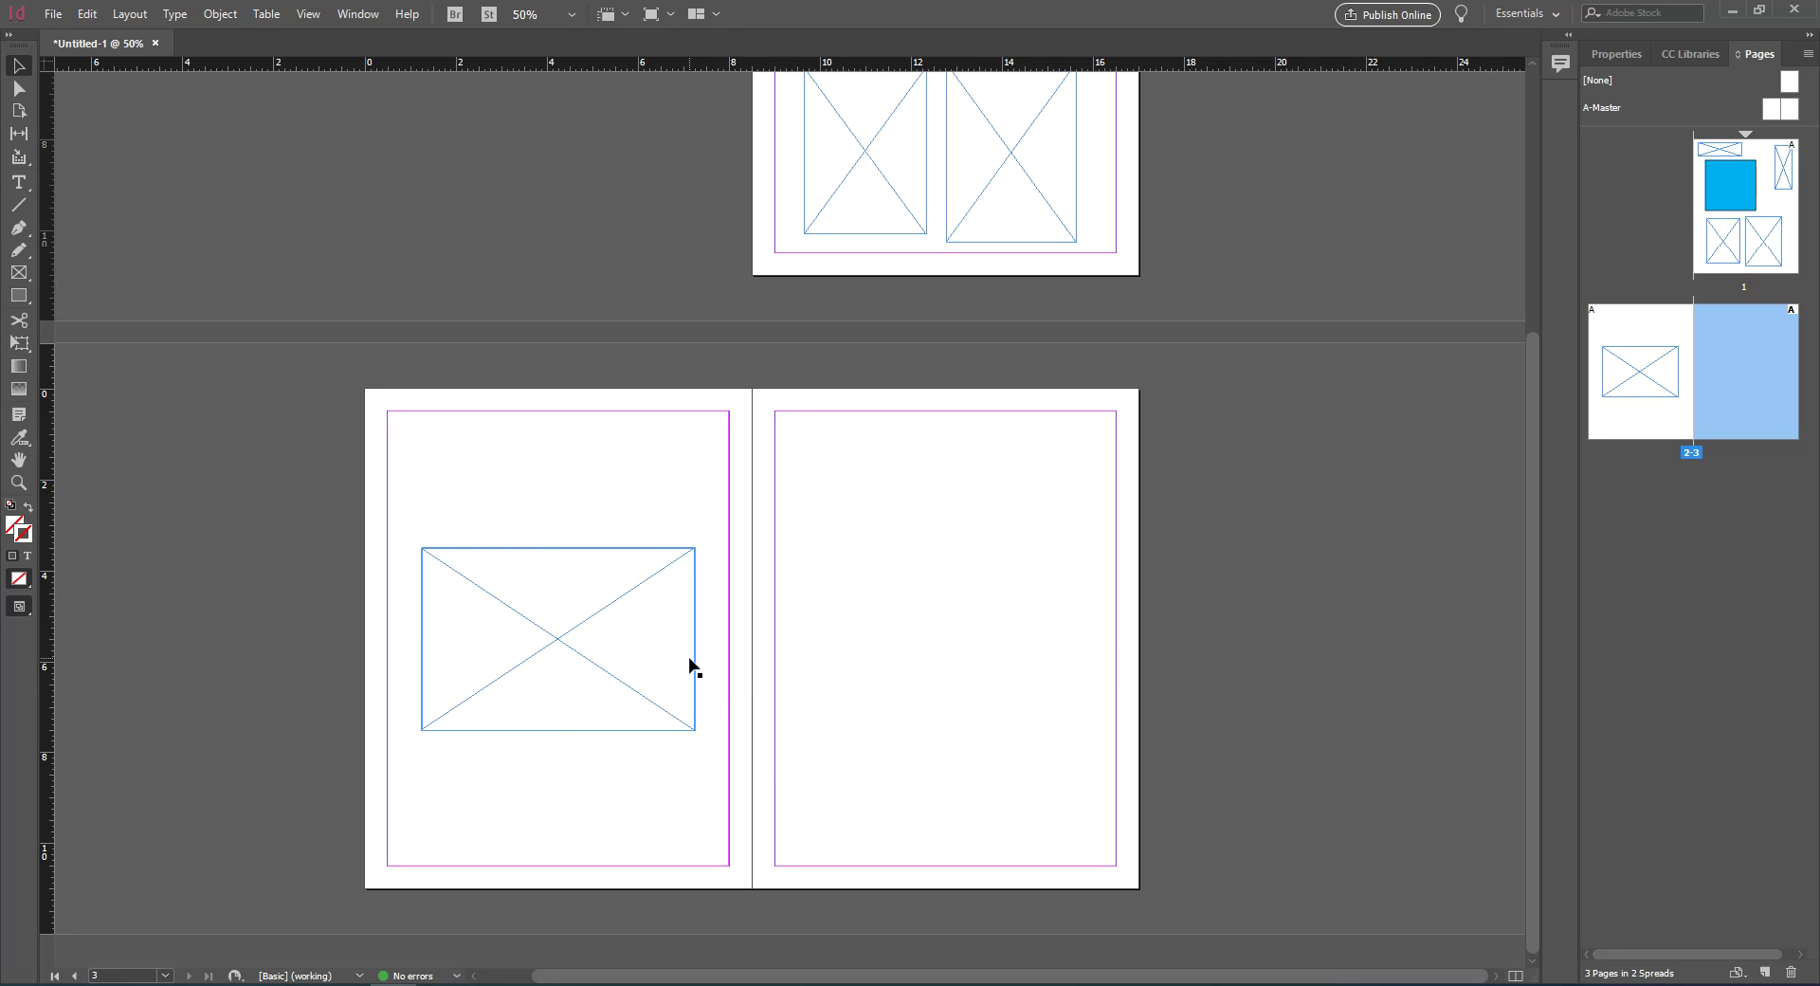
{"action": "left_click", "coordinate": [870, 643]}
Try duplicating the page 2 frame straight across onto page 3, undo the copy and deselect the original
{"action": "left_click", "coordinate": [641, 599]}
{"action": "left_click_drag", "start_coordinate": [559, 604], "coordinate": [948, 604]}
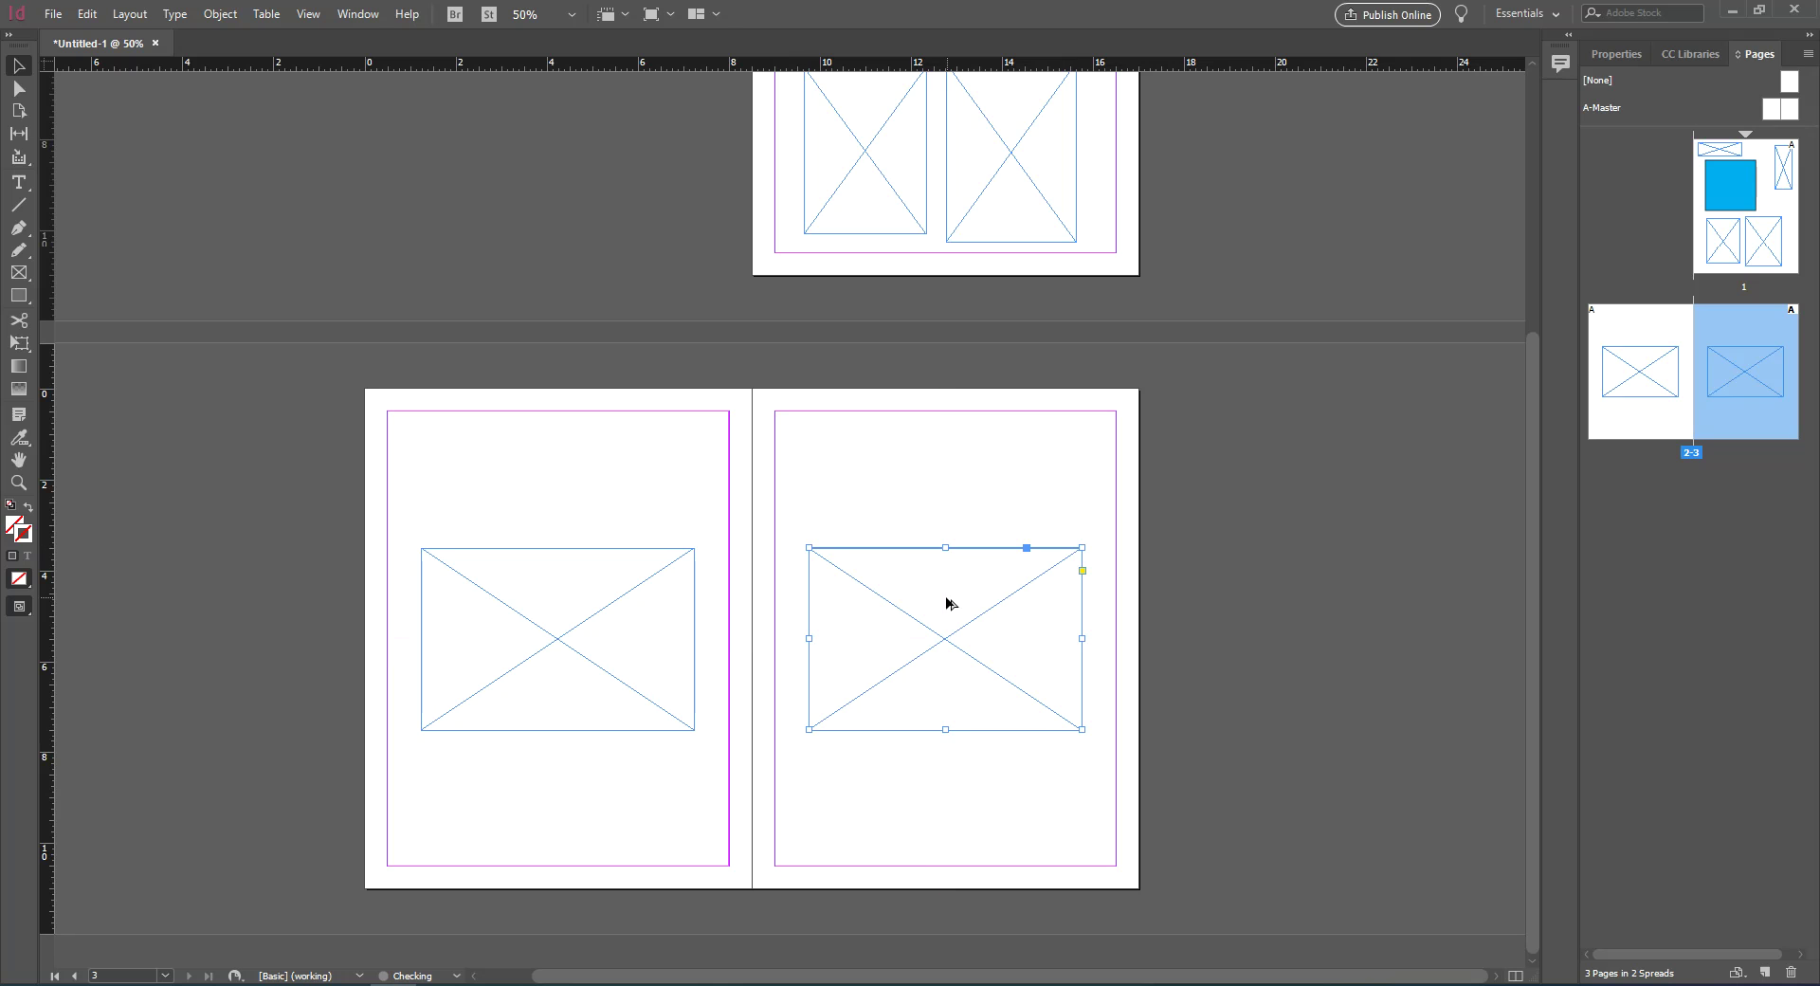
{"action": "key", "text": "ctrl+z"}
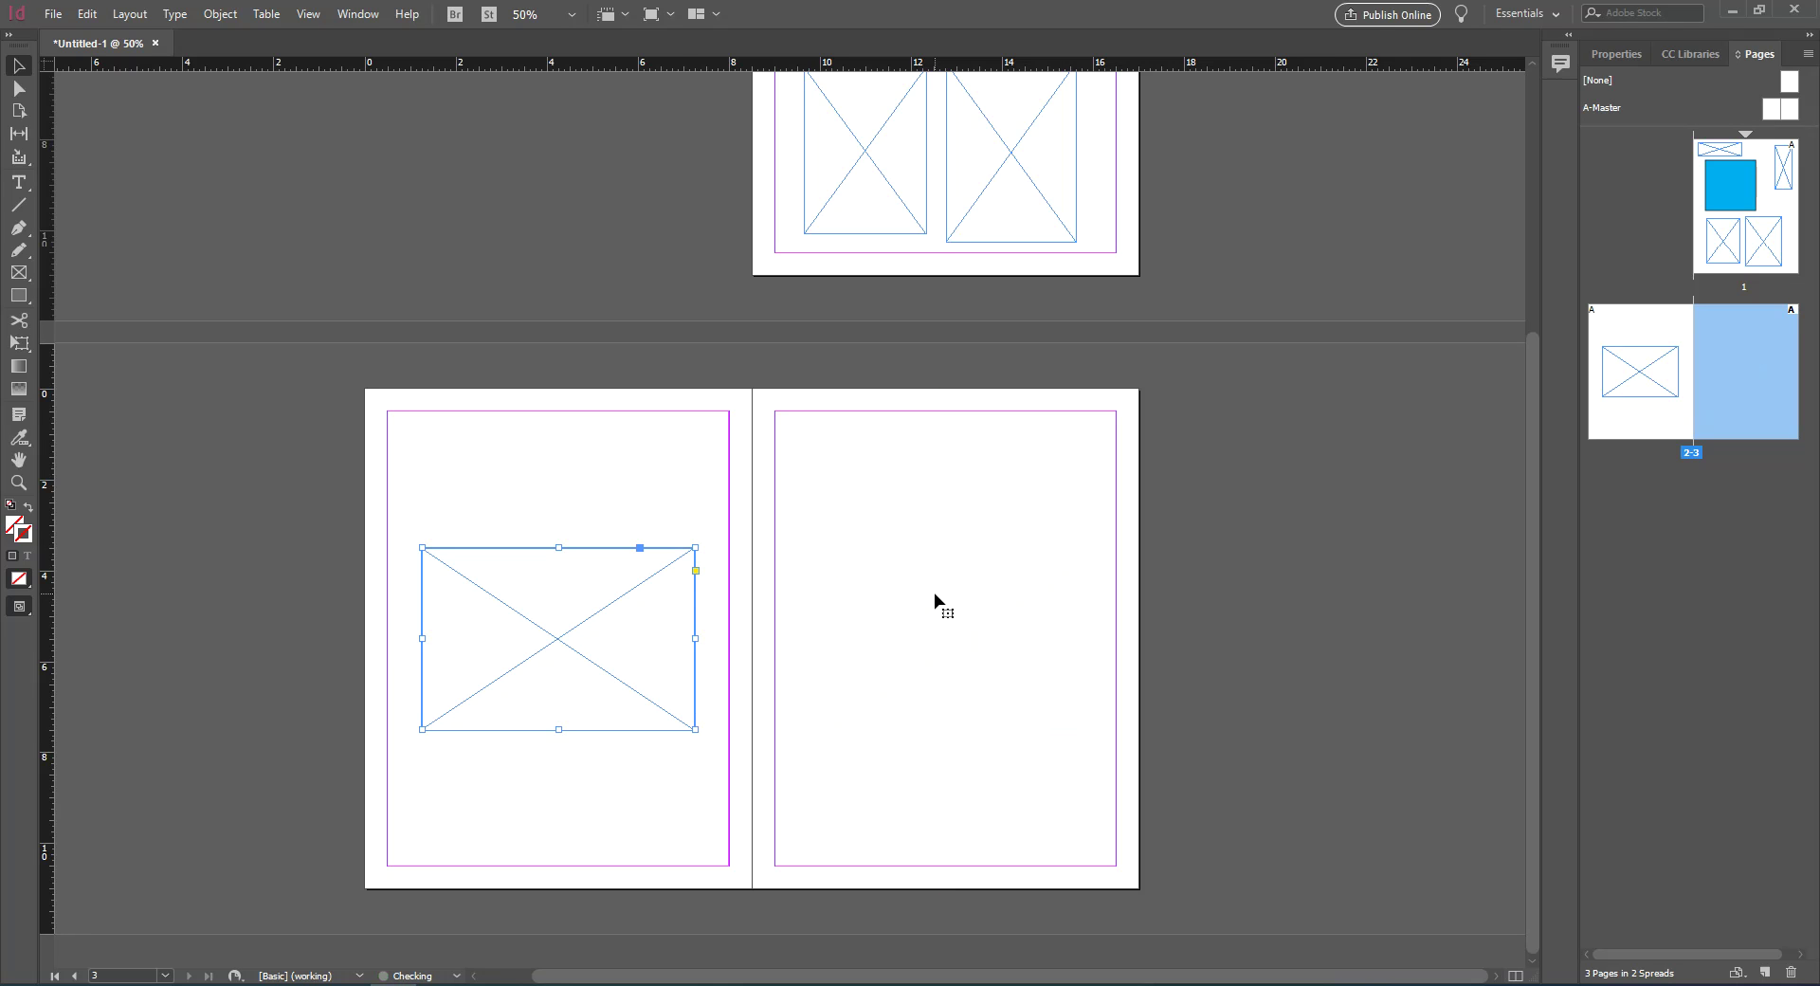
{"action": "left_click", "coordinate": [680, 483]}
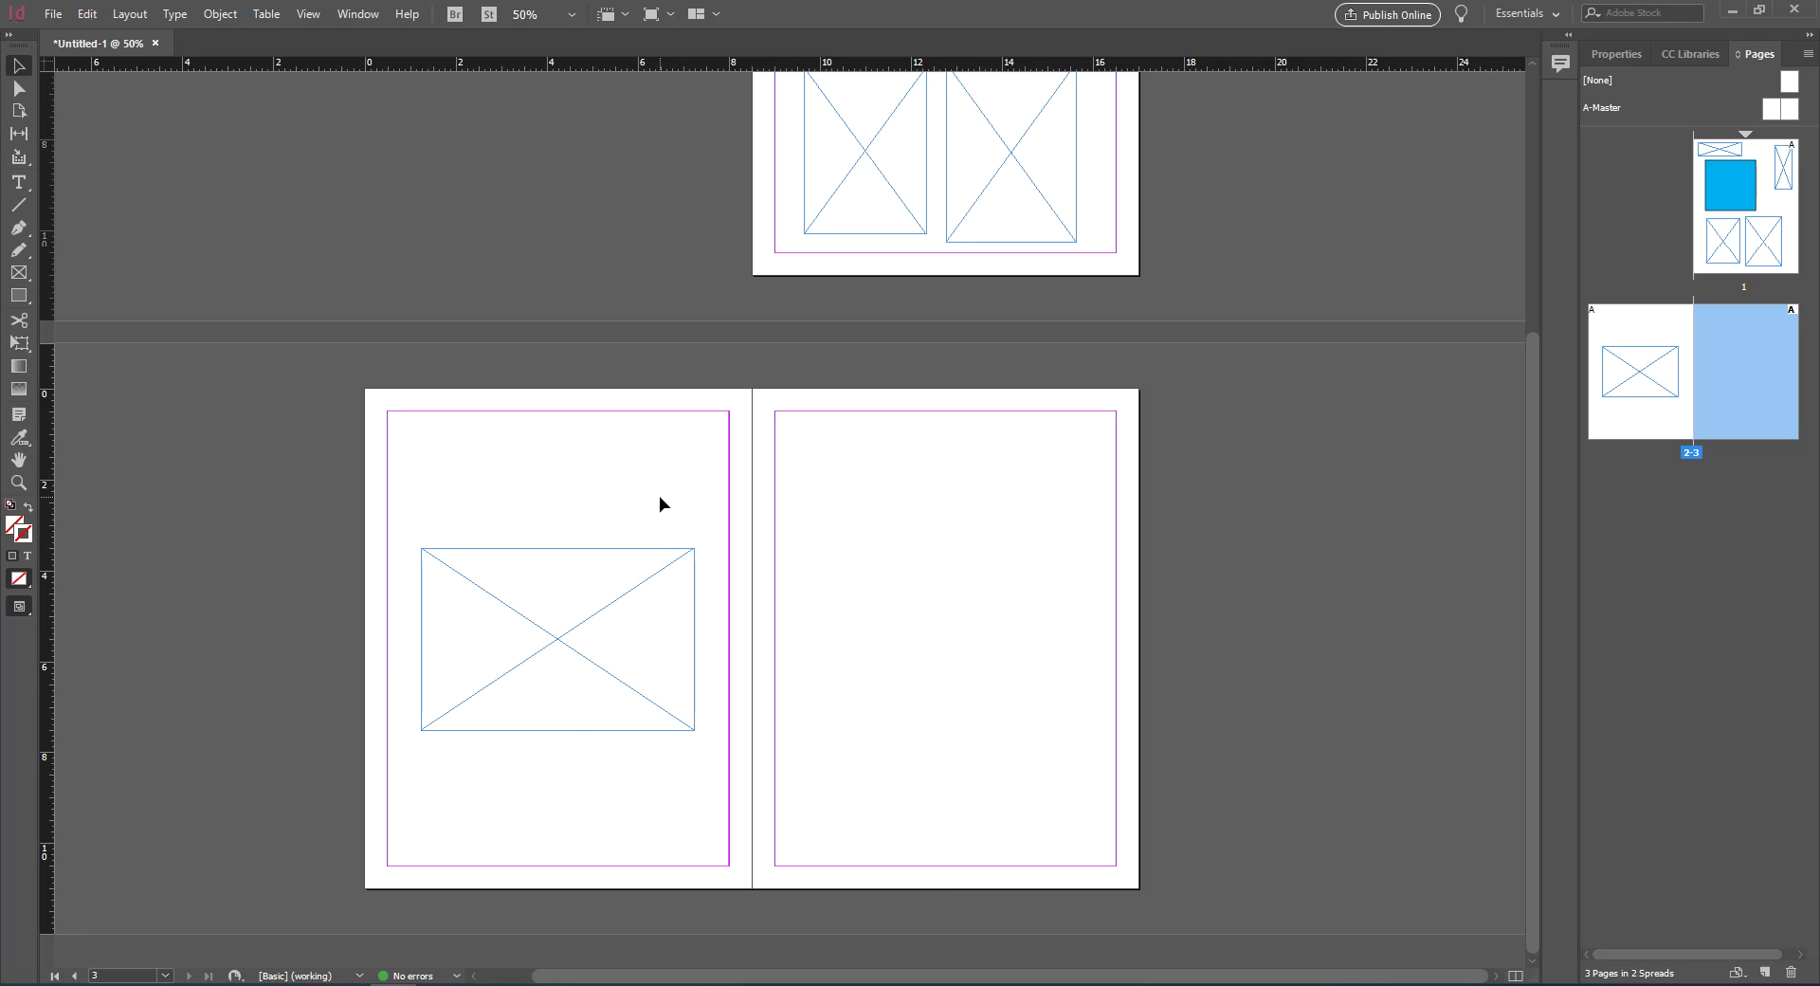
Duplicate the 6 x 4 in frame again to the centre of page 3, and delete the copy
{"action": "left_click_drag", "start_coordinate": [568, 650], "coordinate": [951, 642]}
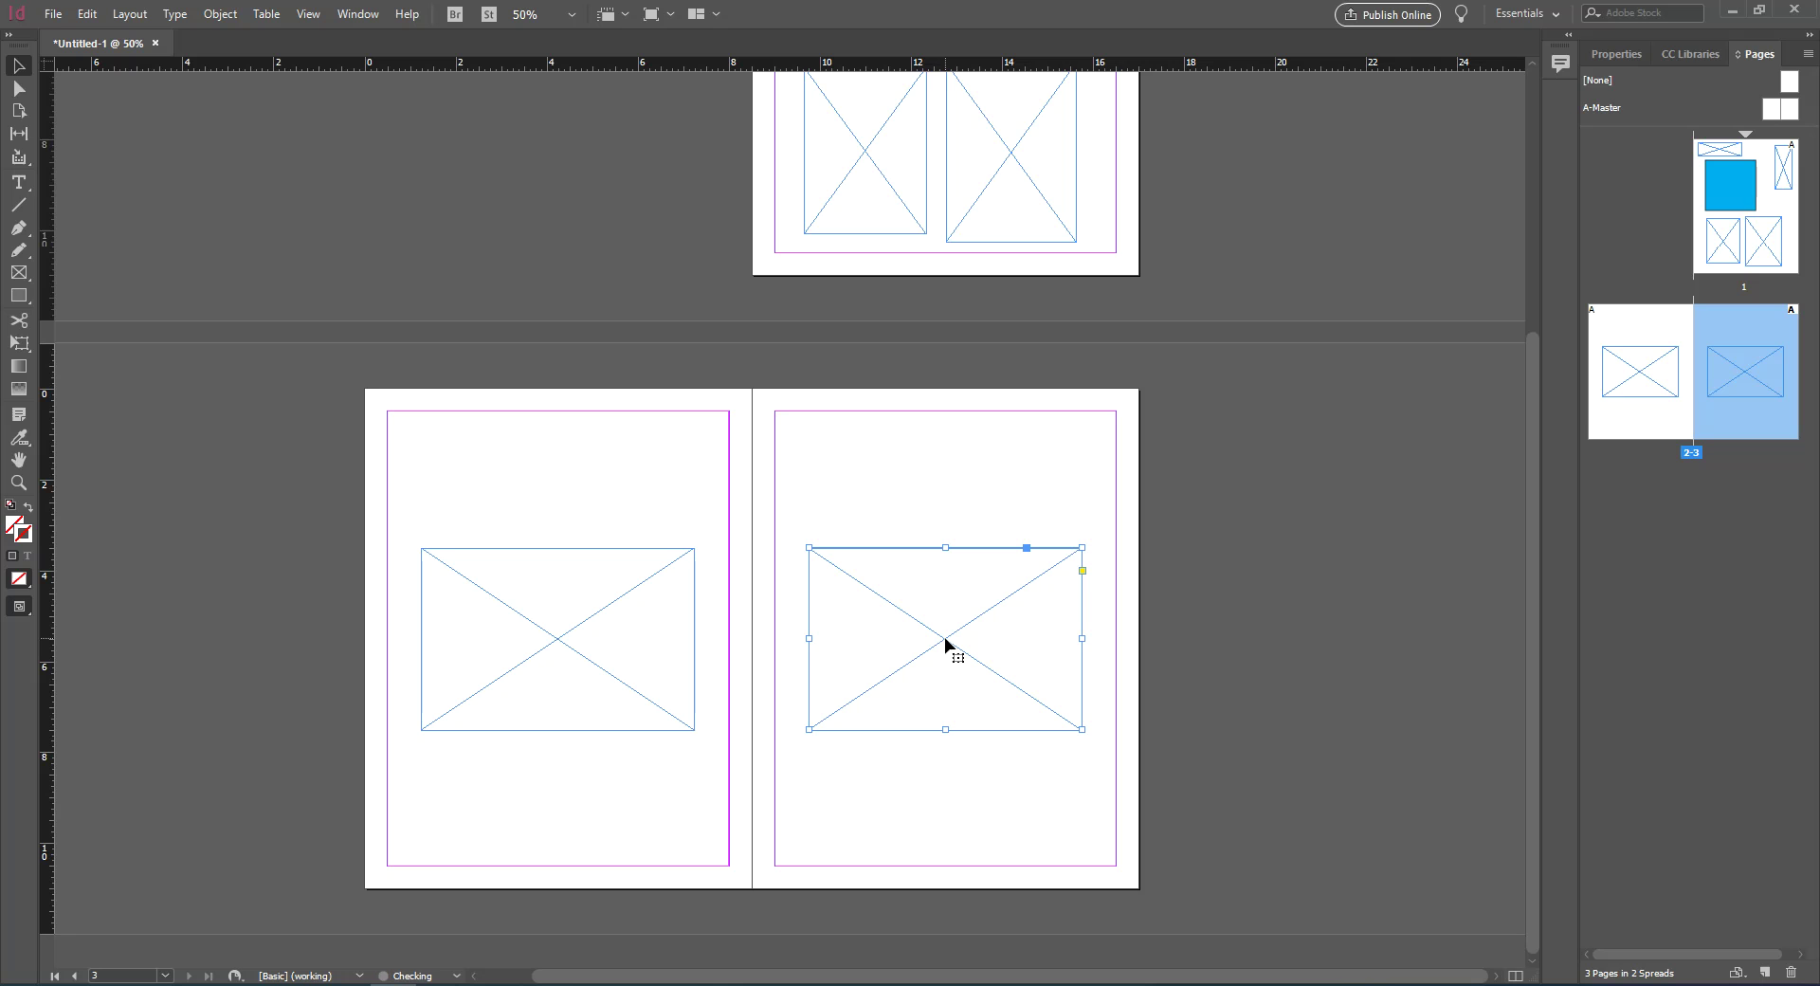
{"action": "left_click", "coordinate": [897, 770]}
{"action": "left_click", "coordinate": [910, 703]}
{"action": "key", "text": "Delete"}
{"action": "left_click", "coordinate": [552, 685]}
{"action": "left_click", "coordinate": [562, 464]}
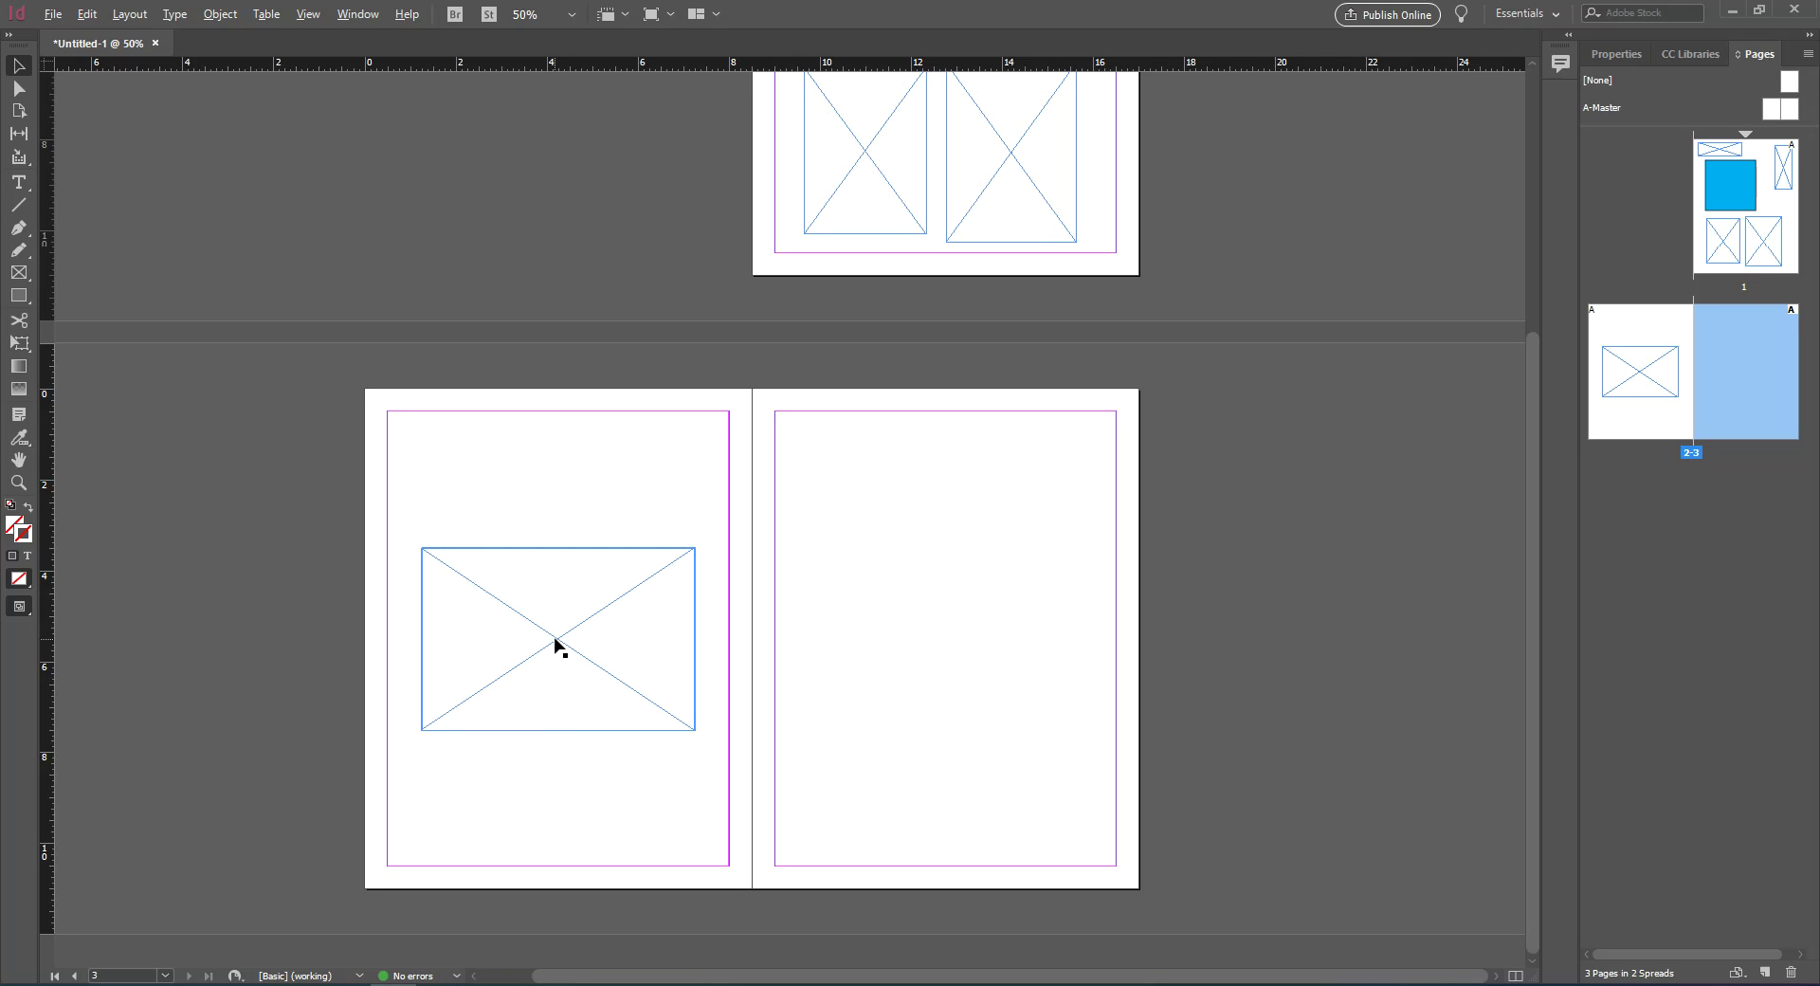
Duplicate the page 2 frame straight across to the centre of page 3, and delete both frames
{"action": "left_click_drag", "start_coordinate": [557, 645], "coordinate": [948, 641]}
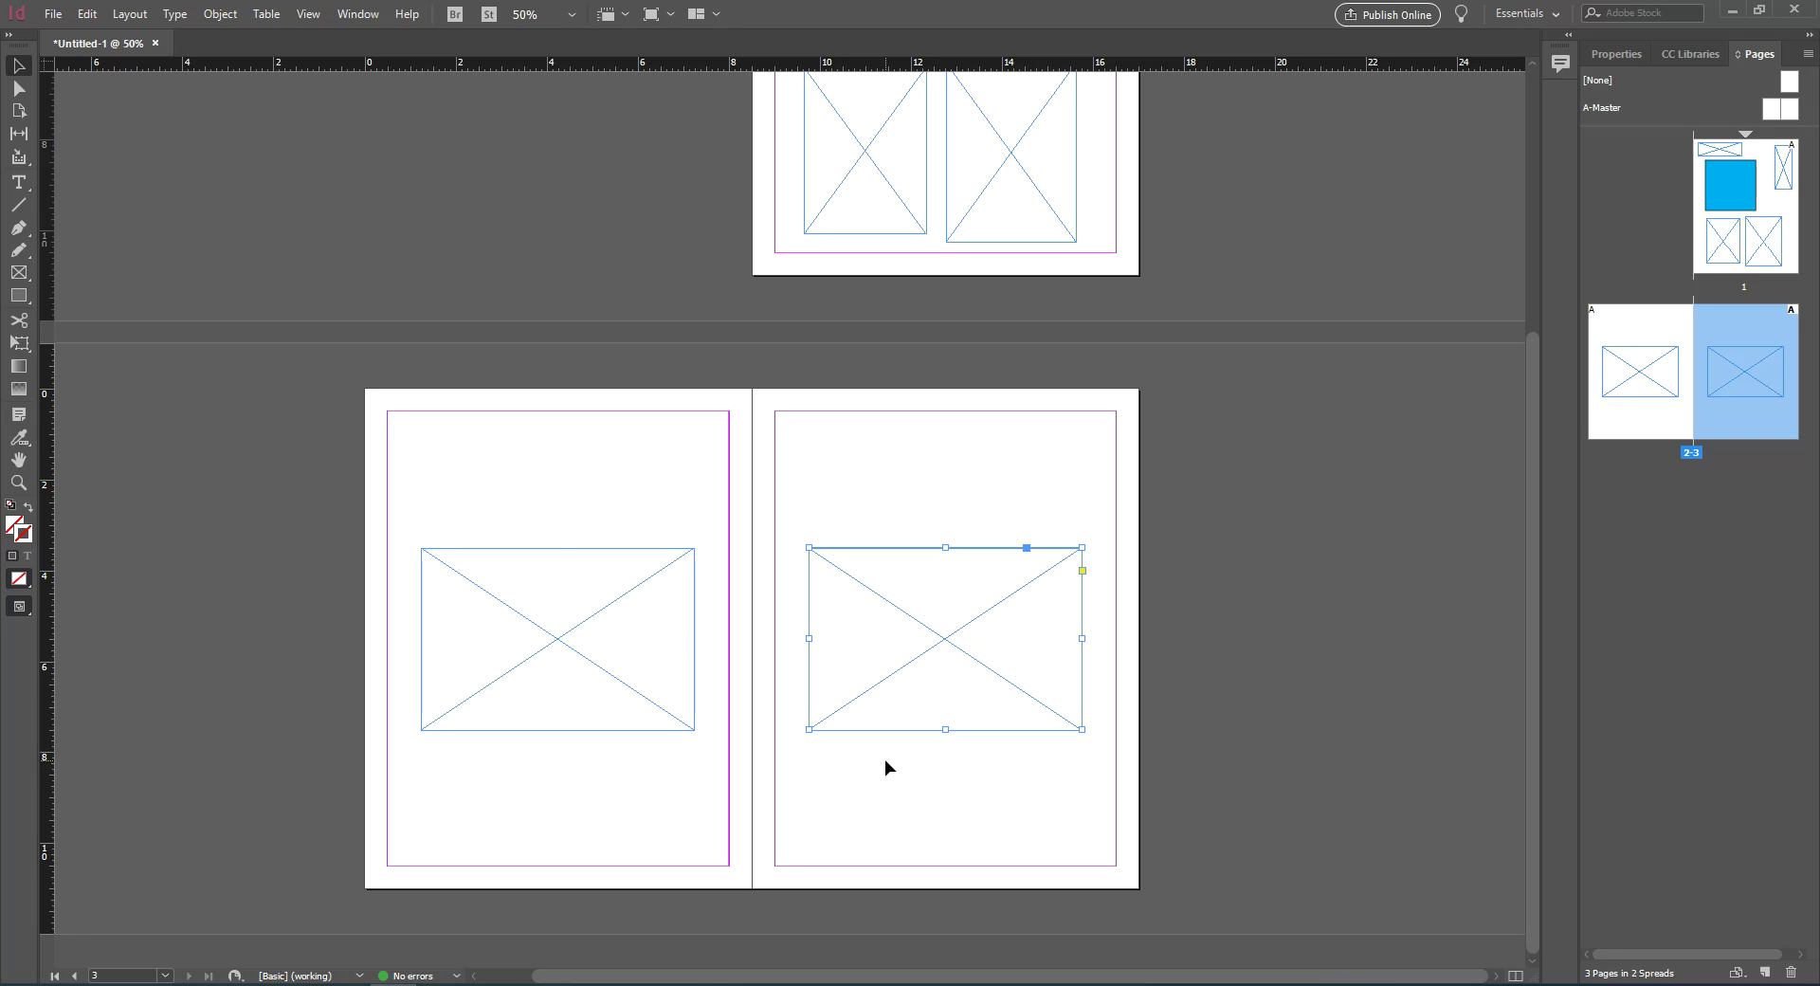
{"action": "left_click", "coordinate": [691, 684]}
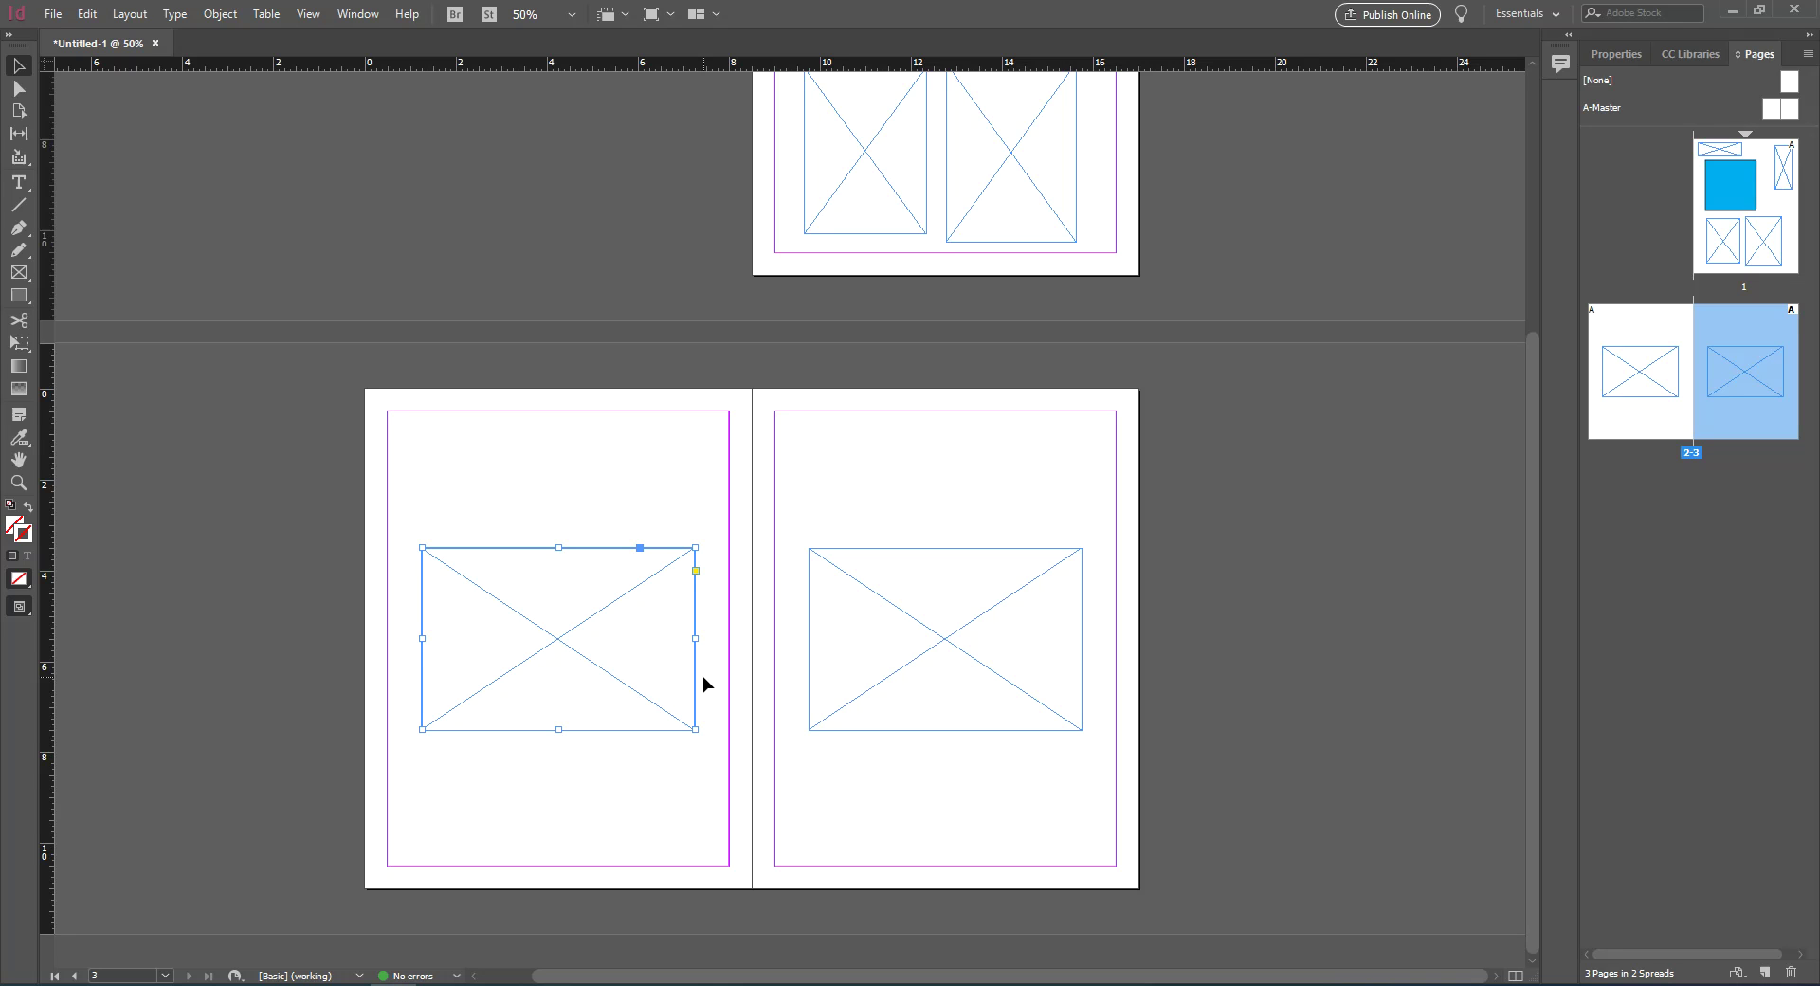
{"action": "left_click", "coordinate": [873, 572]}
{"action": "left_click", "coordinate": [700, 595], "text": "shift"}
{"action": "key", "text": "Delete"}
Create a 6 x 4 in rectangle frame centred on page 2 and duplicate it to the centre of page 3
{"action": "key", "text": "f"}
{"action": "left_click", "coordinate": [442, 542]}
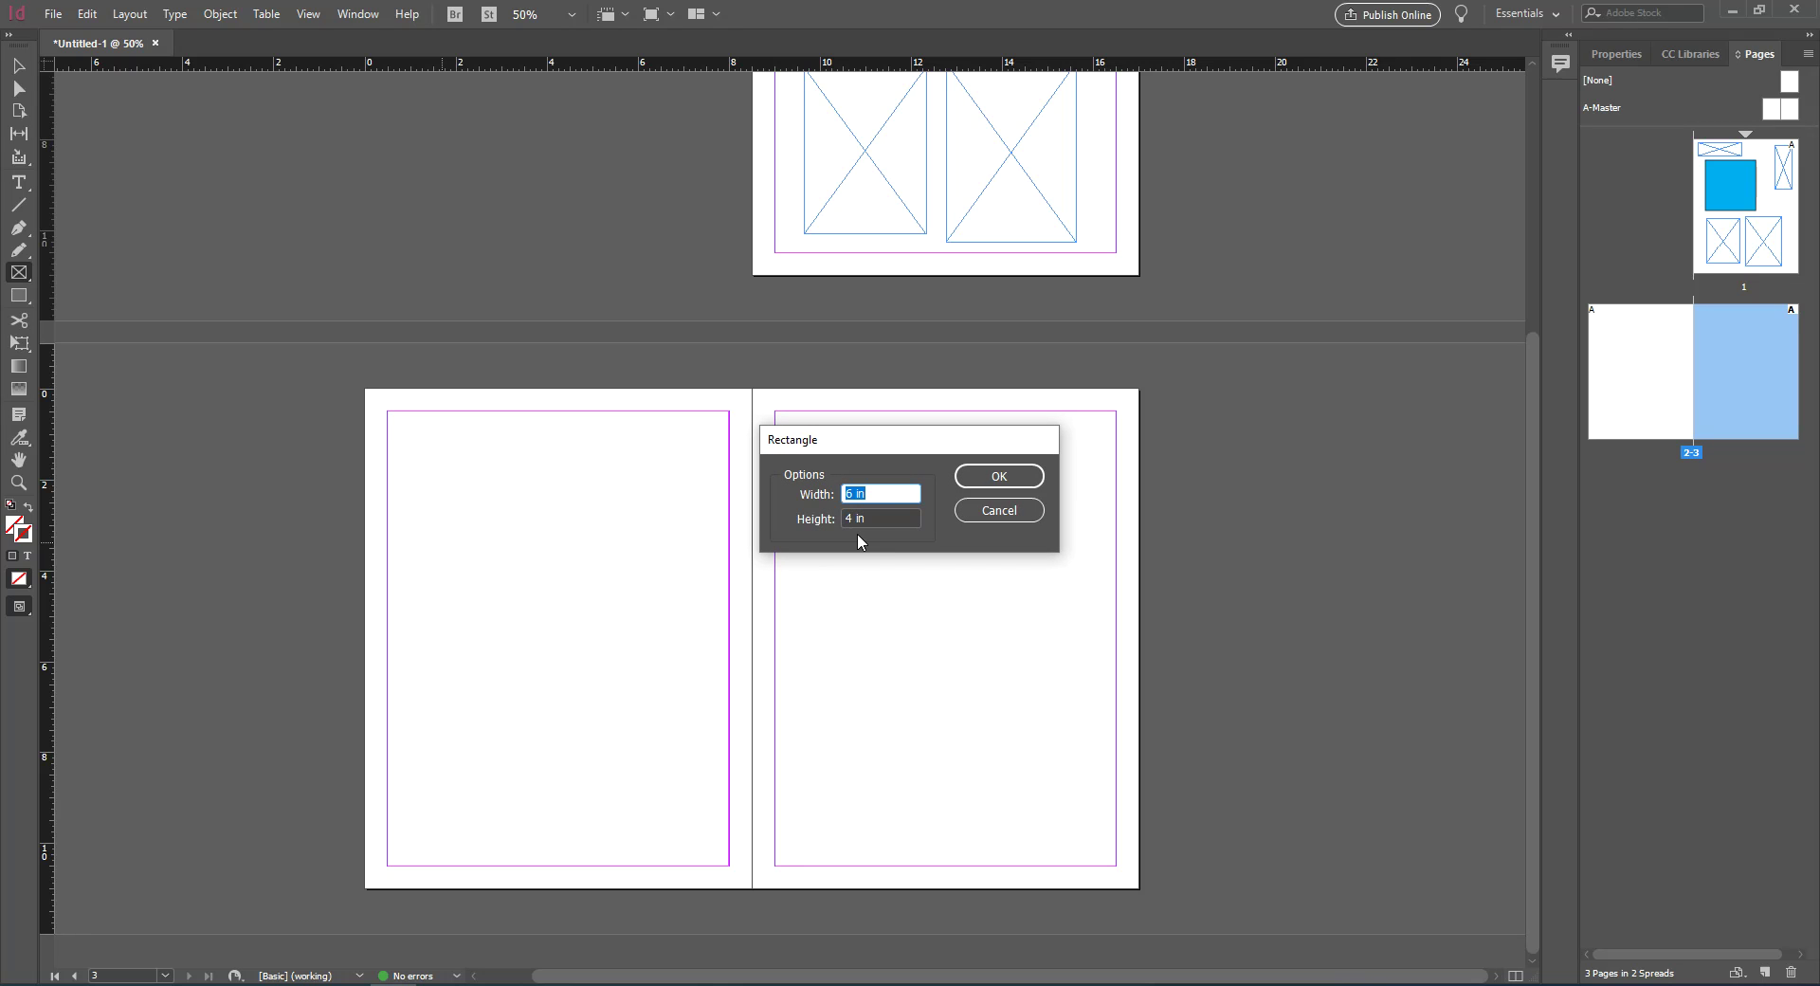
{"action": "left_click", "coordinate": [1001, 477]}
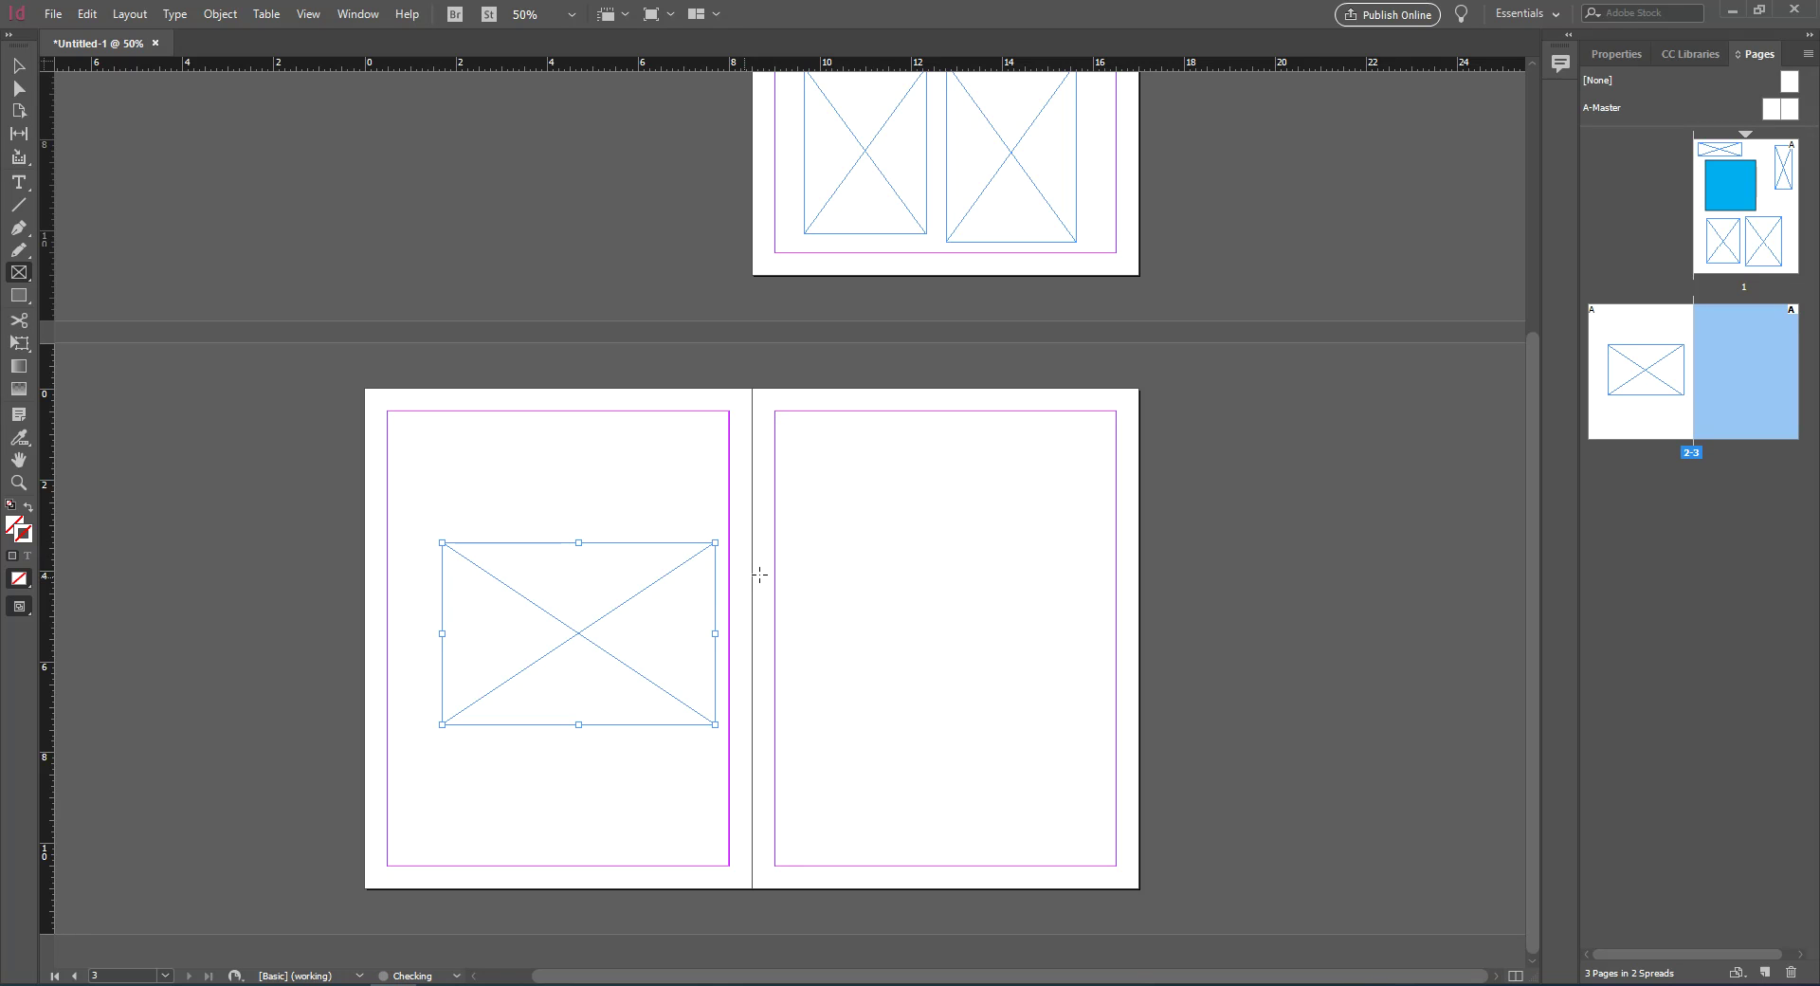
{"action": "key", "text": "v"}
{"action": "left_click_drag", "start_coordinate": [629, 608], "coordinate": [992, 602]}
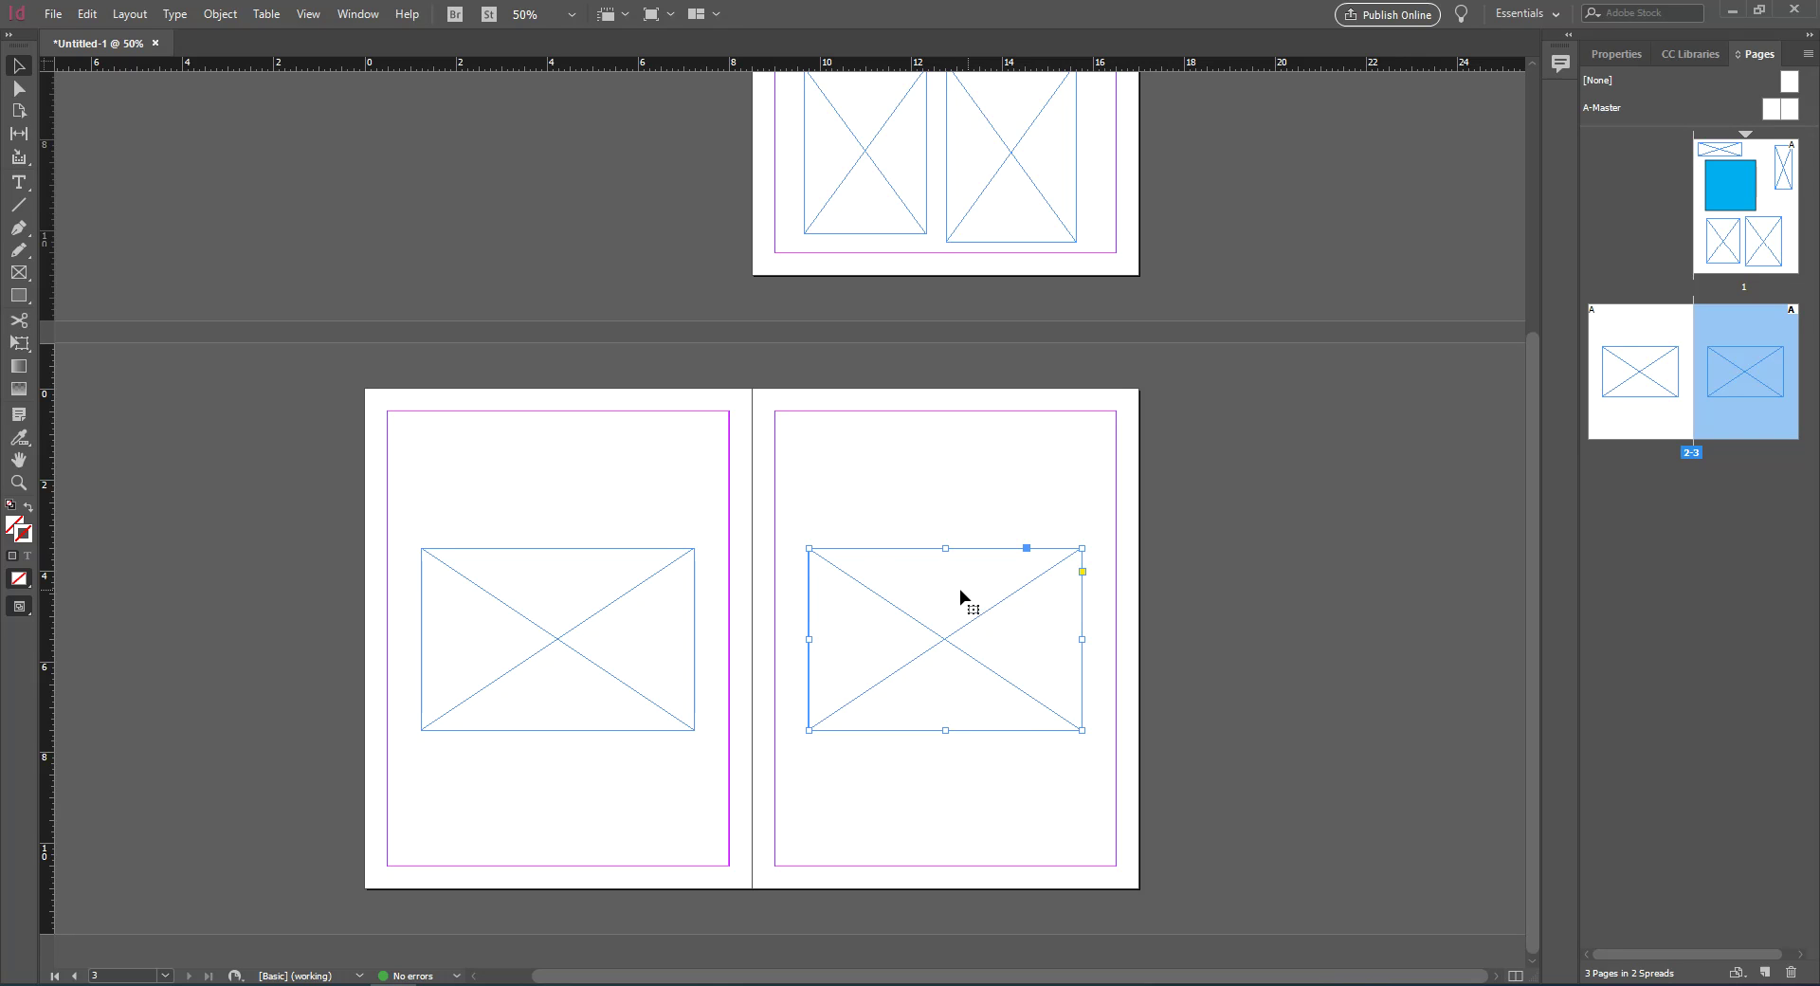
{"action": "left_click", "coordinate": [848, 505]}
Place the EMAES image from the desktop's IMAGES folder into the page 2 frame
{"action": "left_click", "coordinate": [592, 632]}
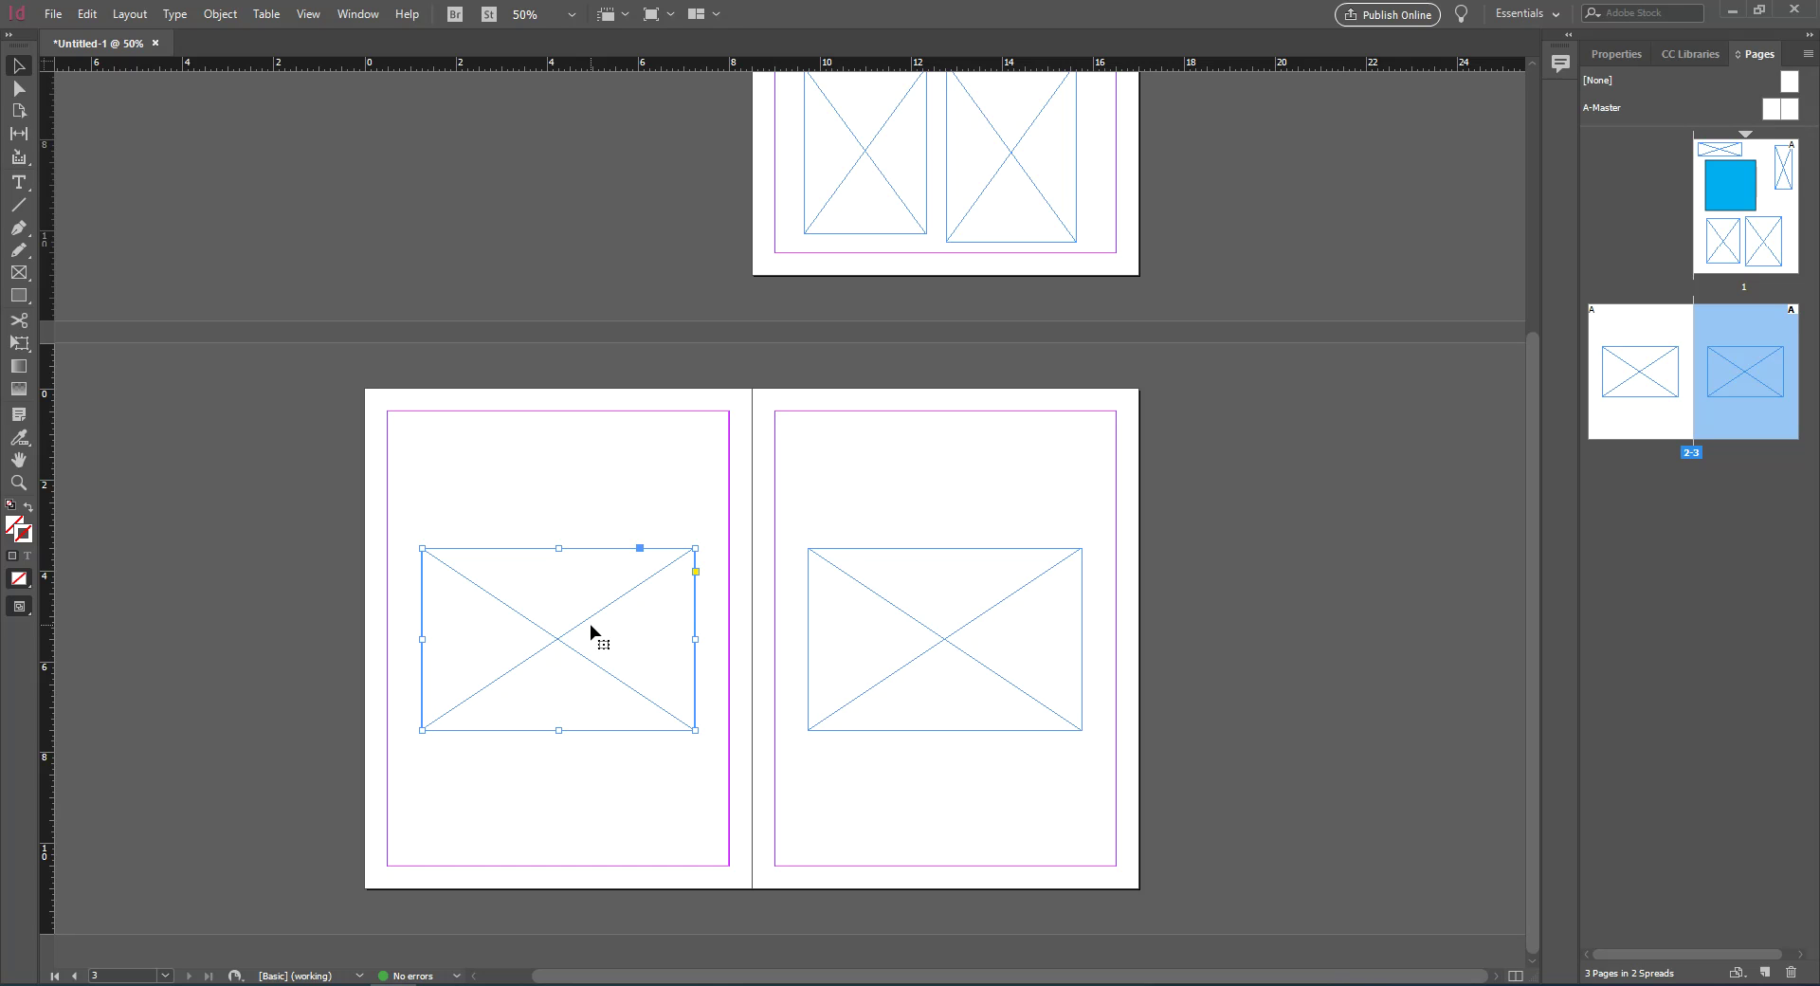
{"action": "key", "text": "ctrl+d"}
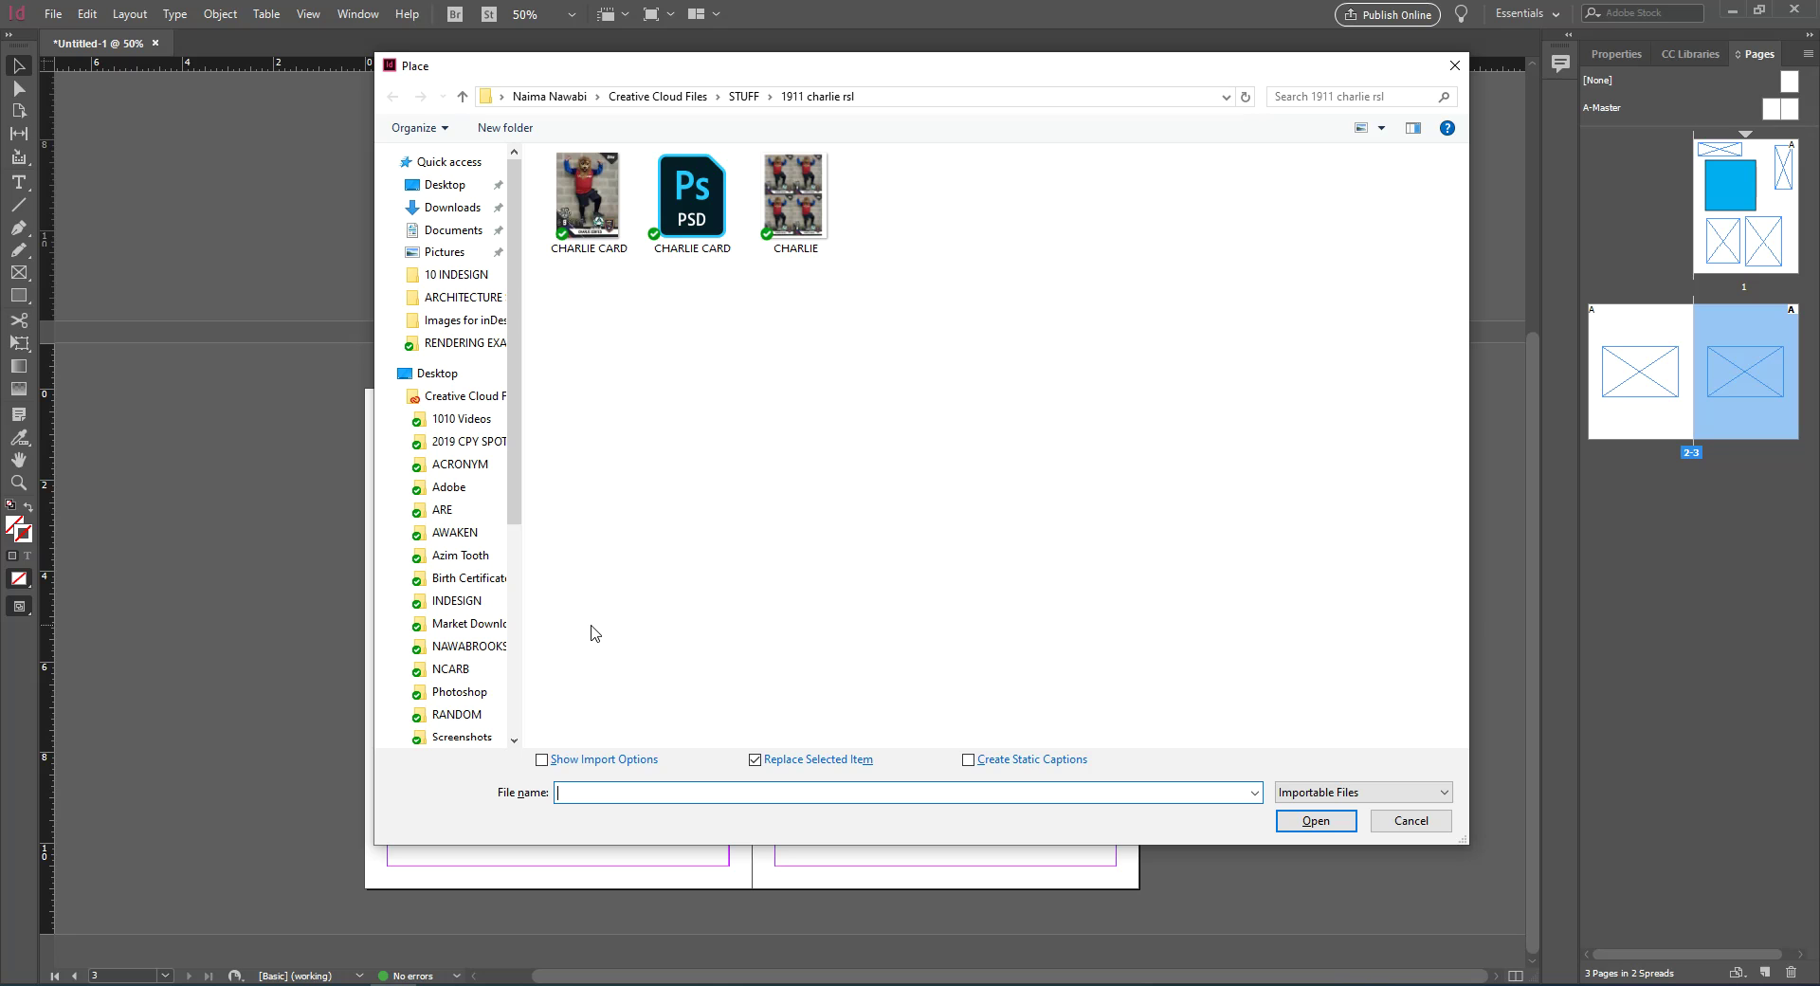
{"action": "left_click", "coordinate": [471, 322]}
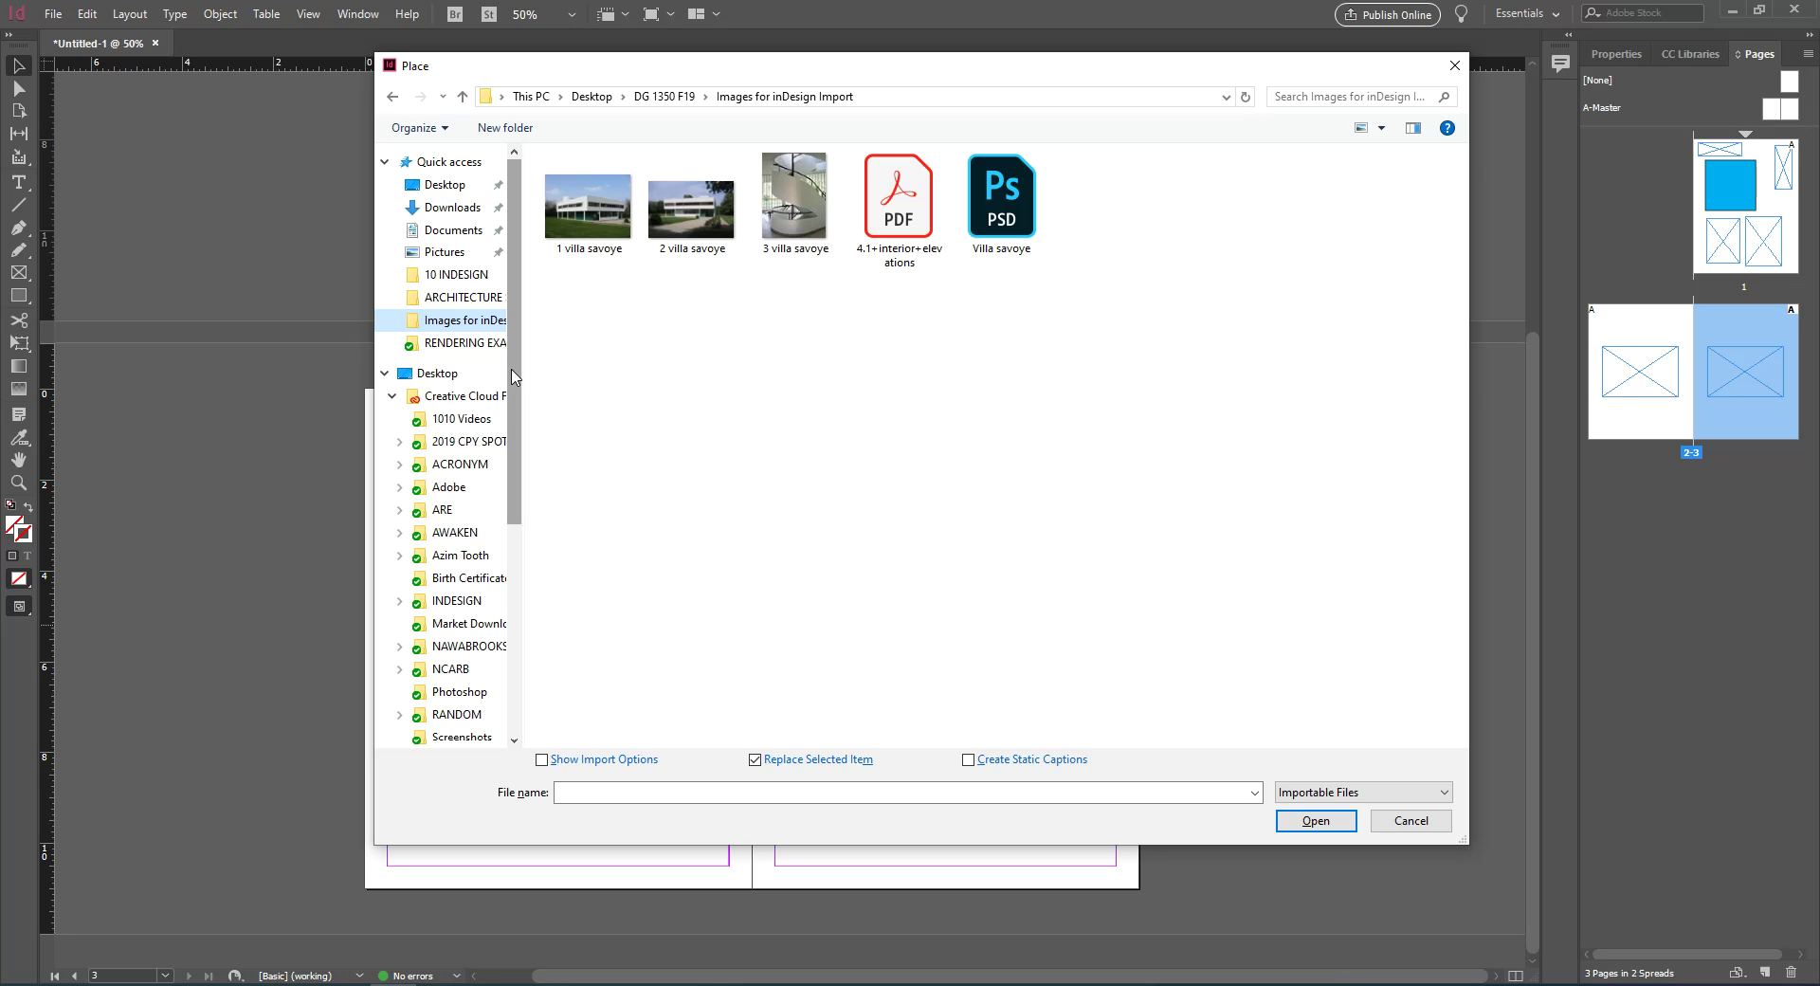
{"action": "left_click", "coordinate": [429, 183]}
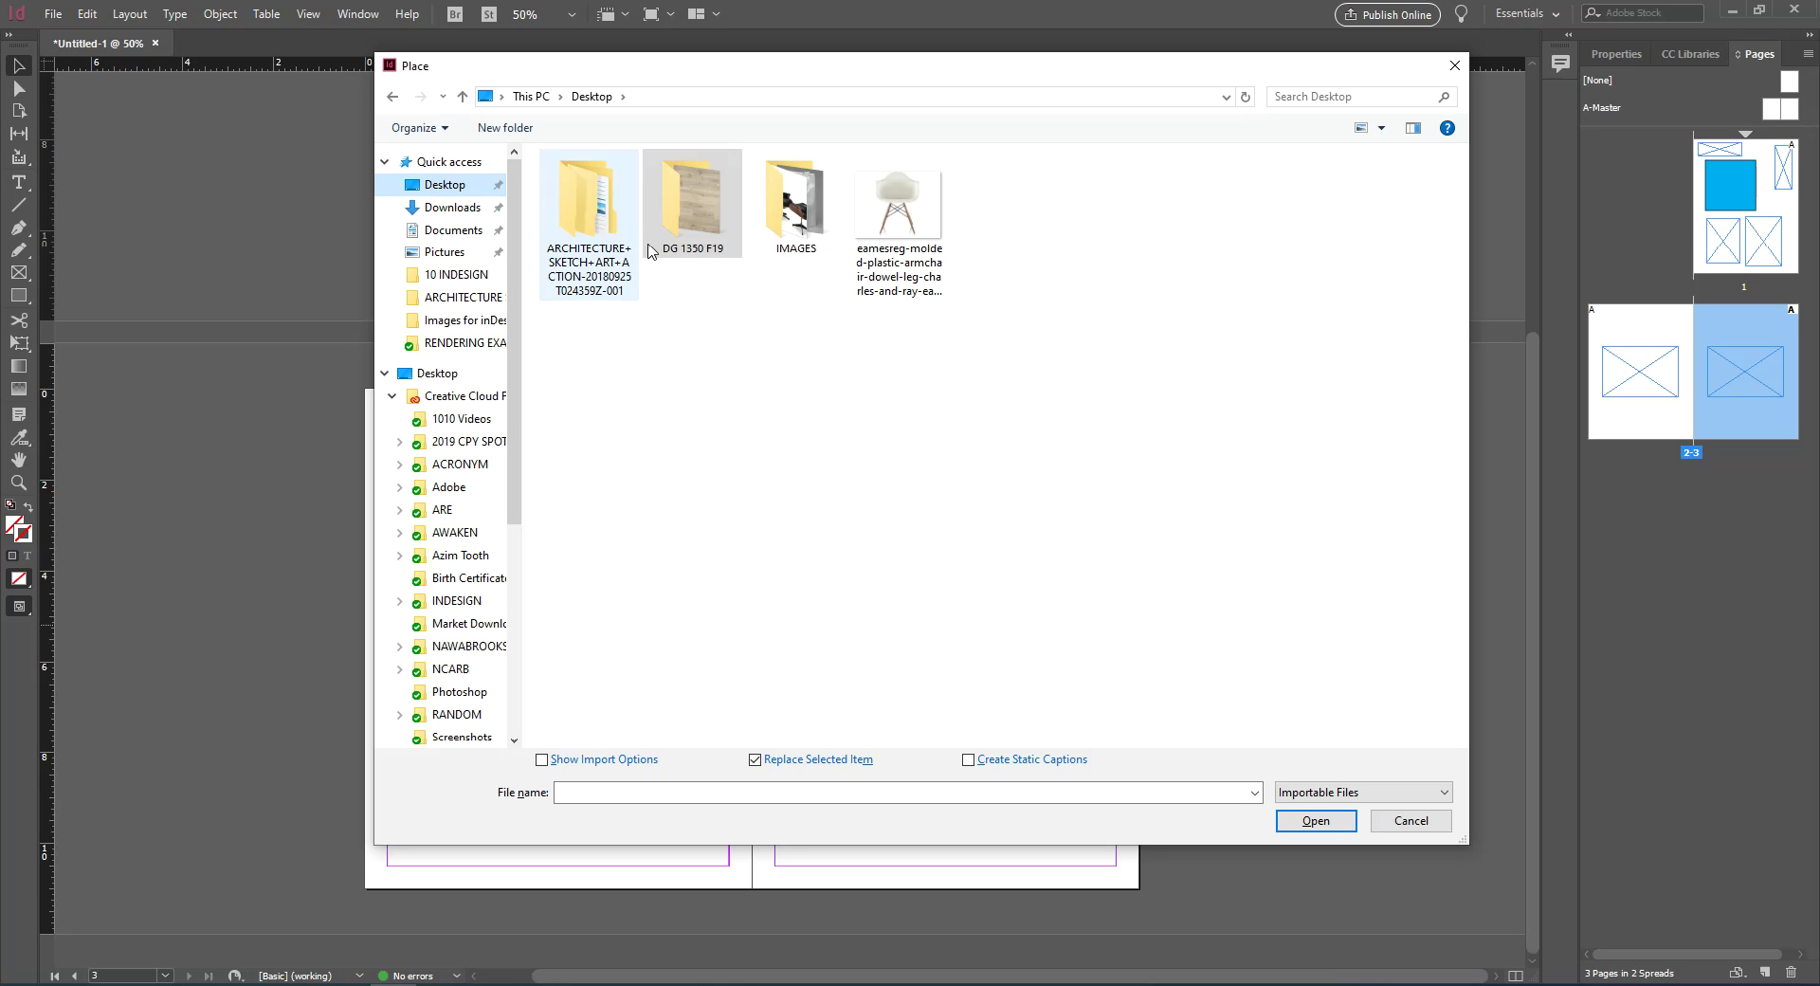
{"action": "double_click", "coordinate": [805, 223]}
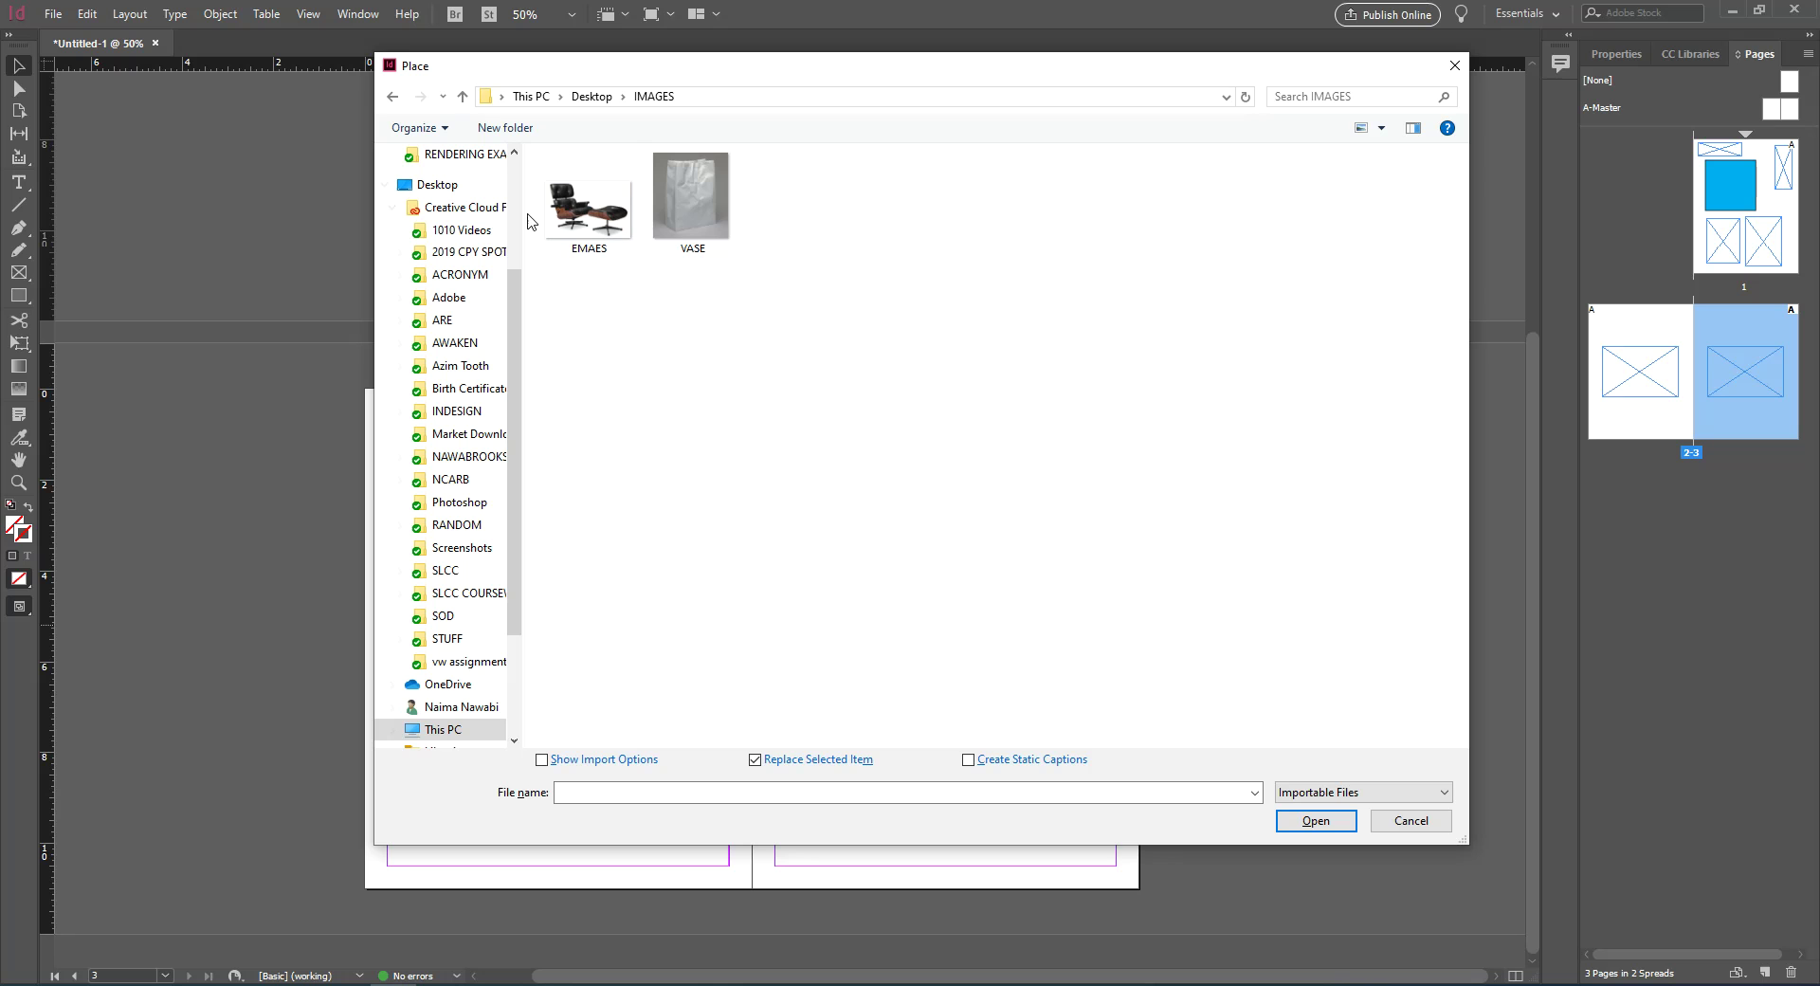
{"action": "left_click", "coordinate": [557, 220]}
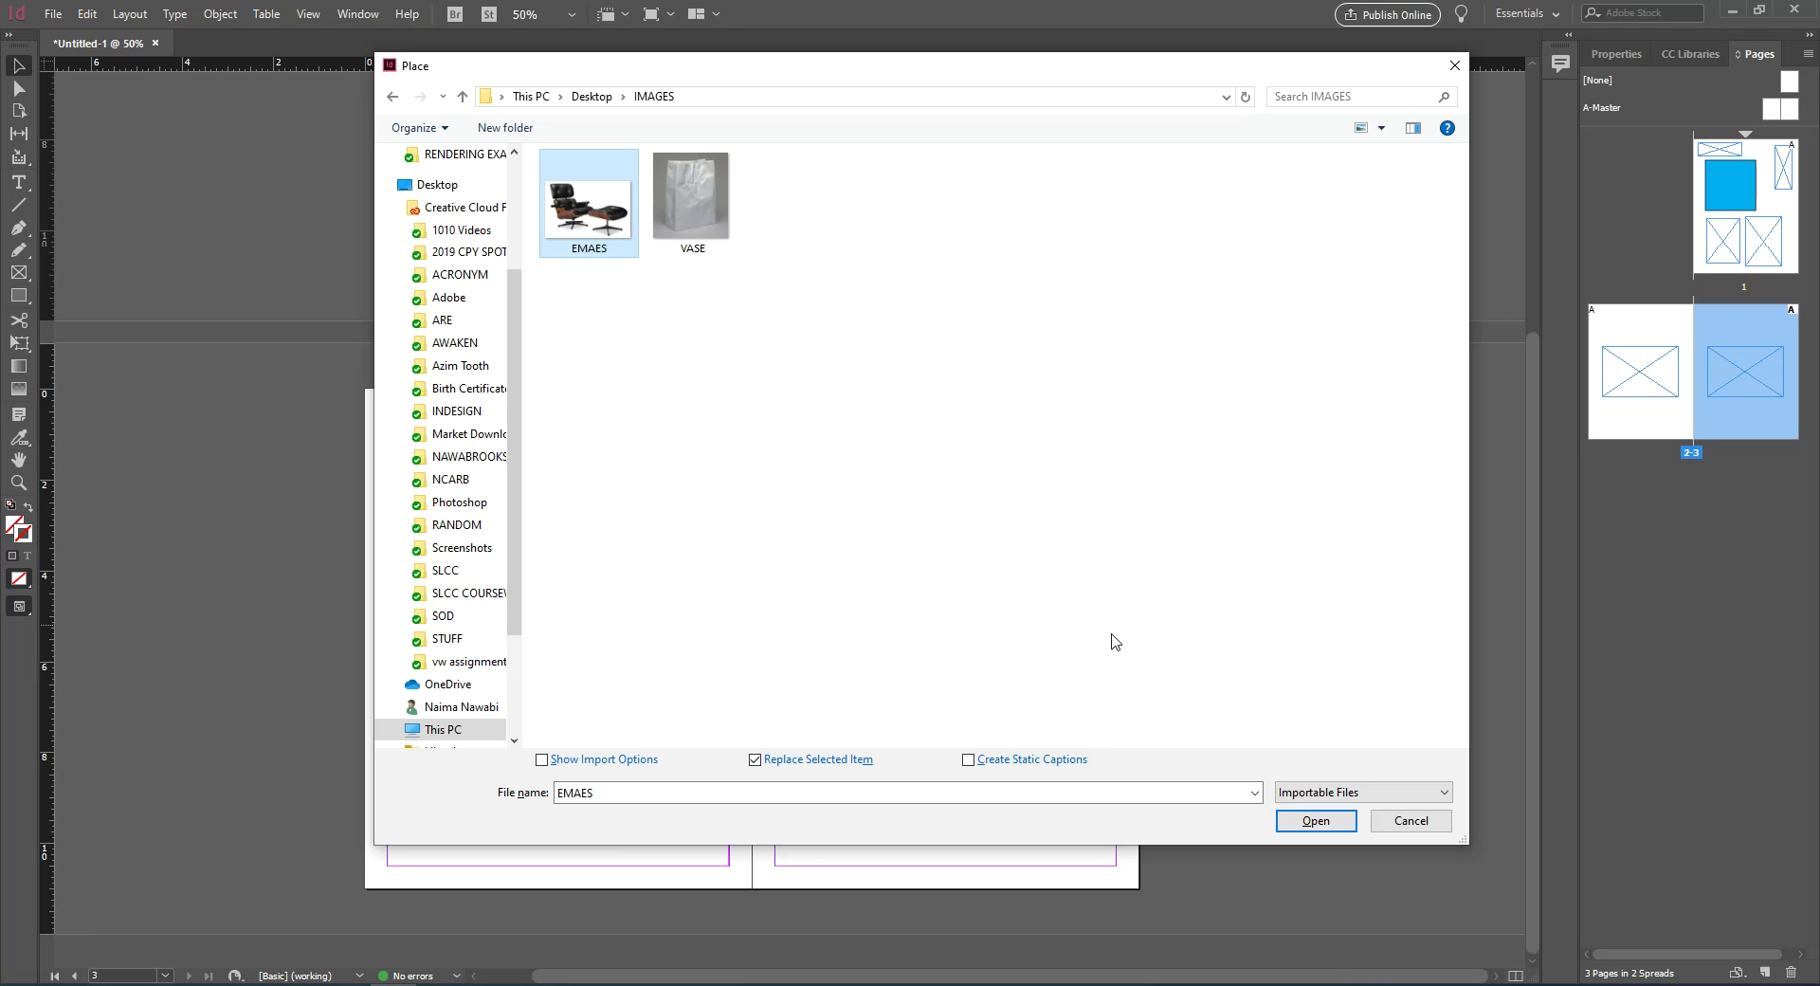
{"action": "left_click", "coordinate": [1320, 818]}
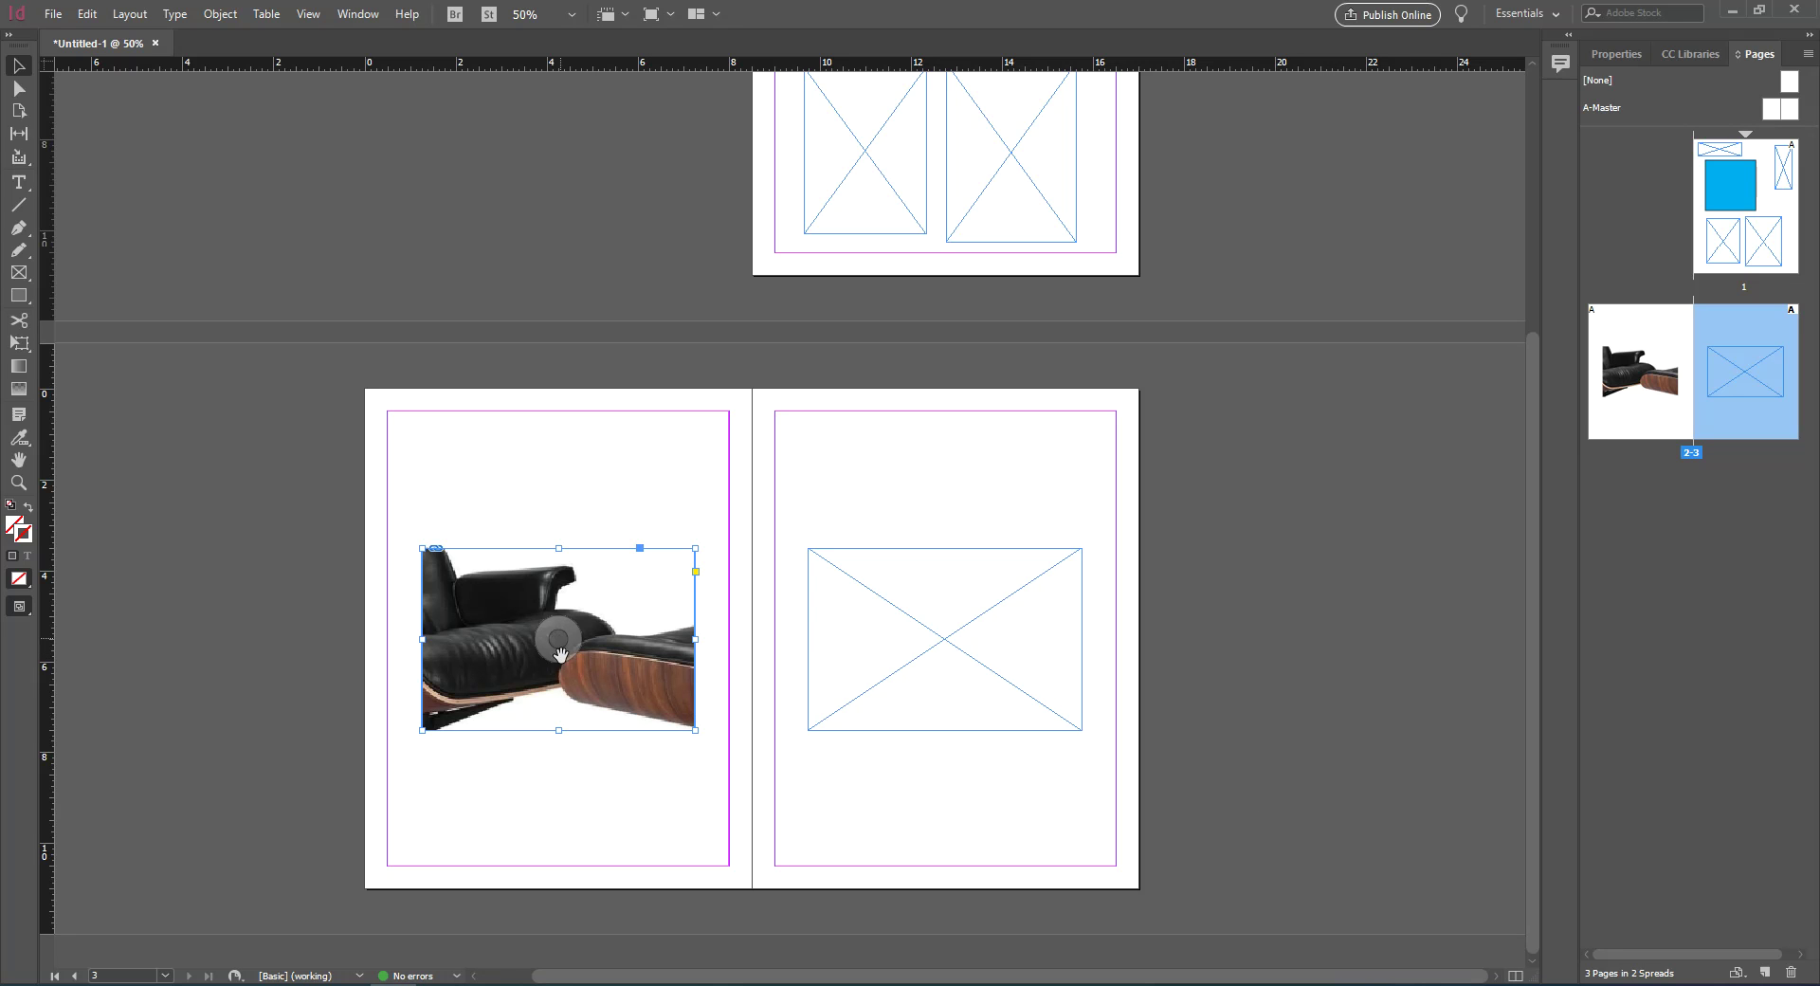
Turn on Auto-Fit for the chair image frame and apply Fill Frame Proportionally followed by Fit Content Proportionally
{"action": "left_click", "coordinate": [565, 821]}
{"action": "left_click", "coordinate": [611, 586]}
{"action": "left_click", "coordinate": [1609, 54]}
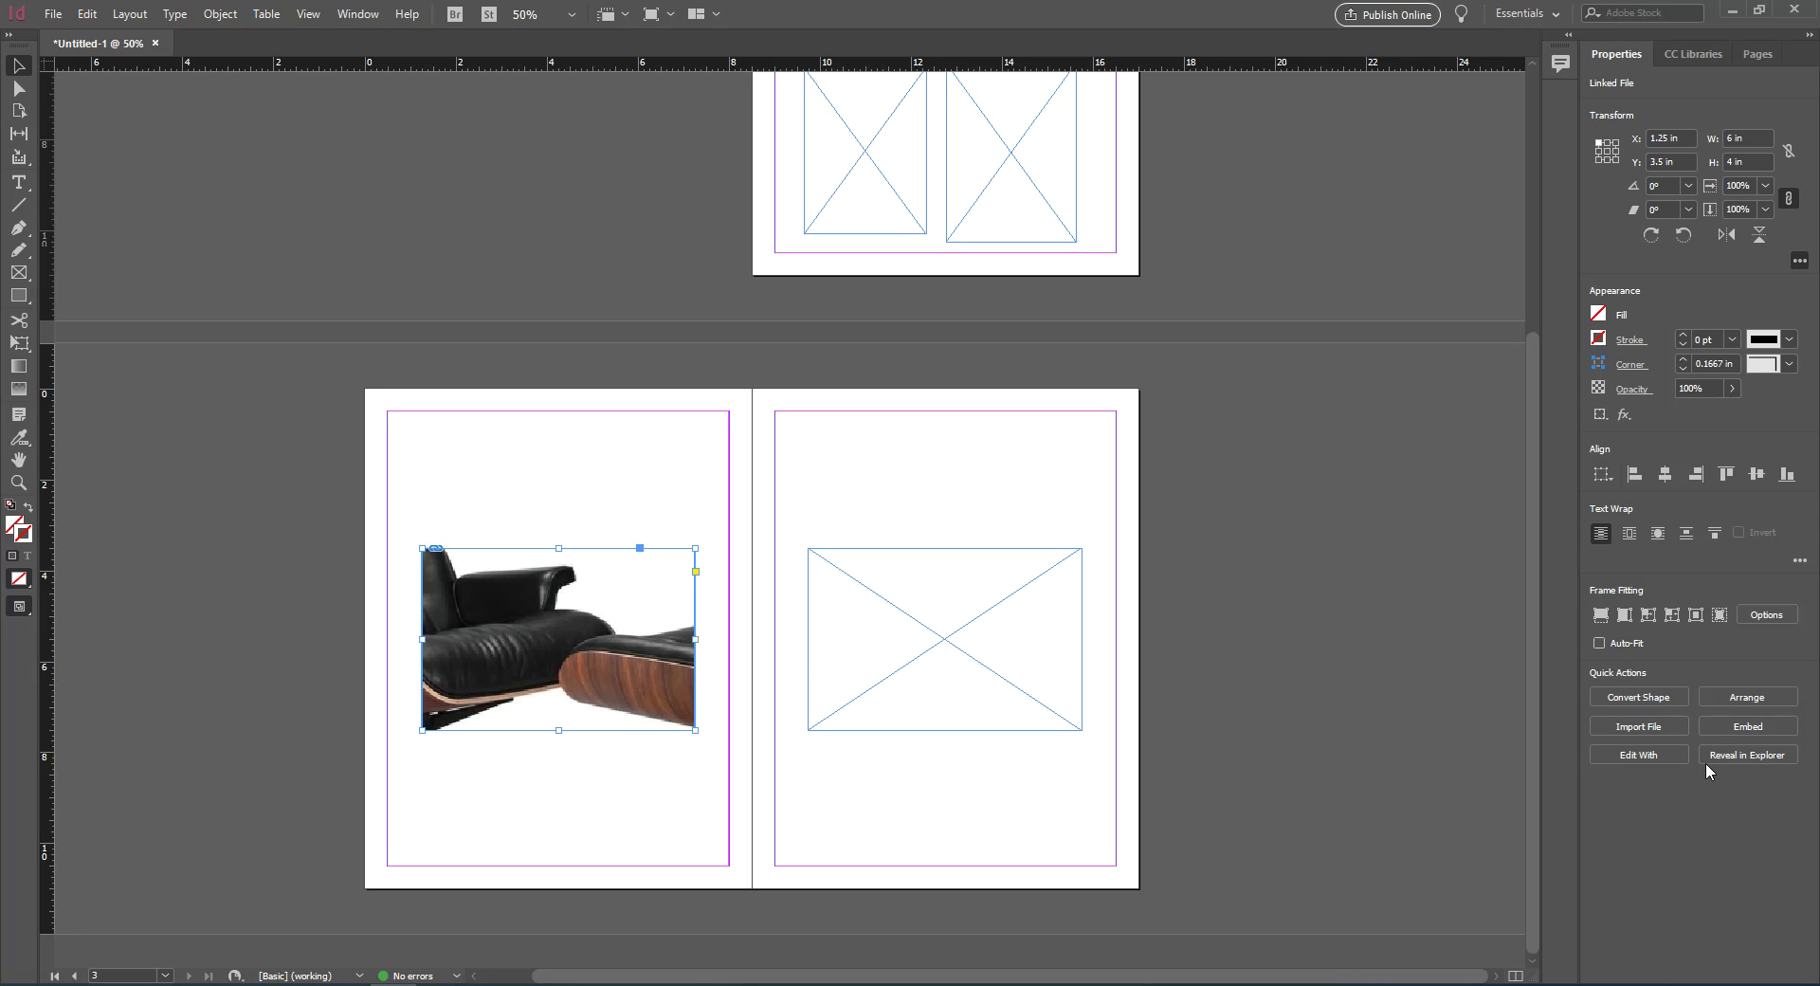
{"action": "left_click", "coordinate": [1600, 644]}
{"action": "left_click", "coordinate": [1600, 620]}
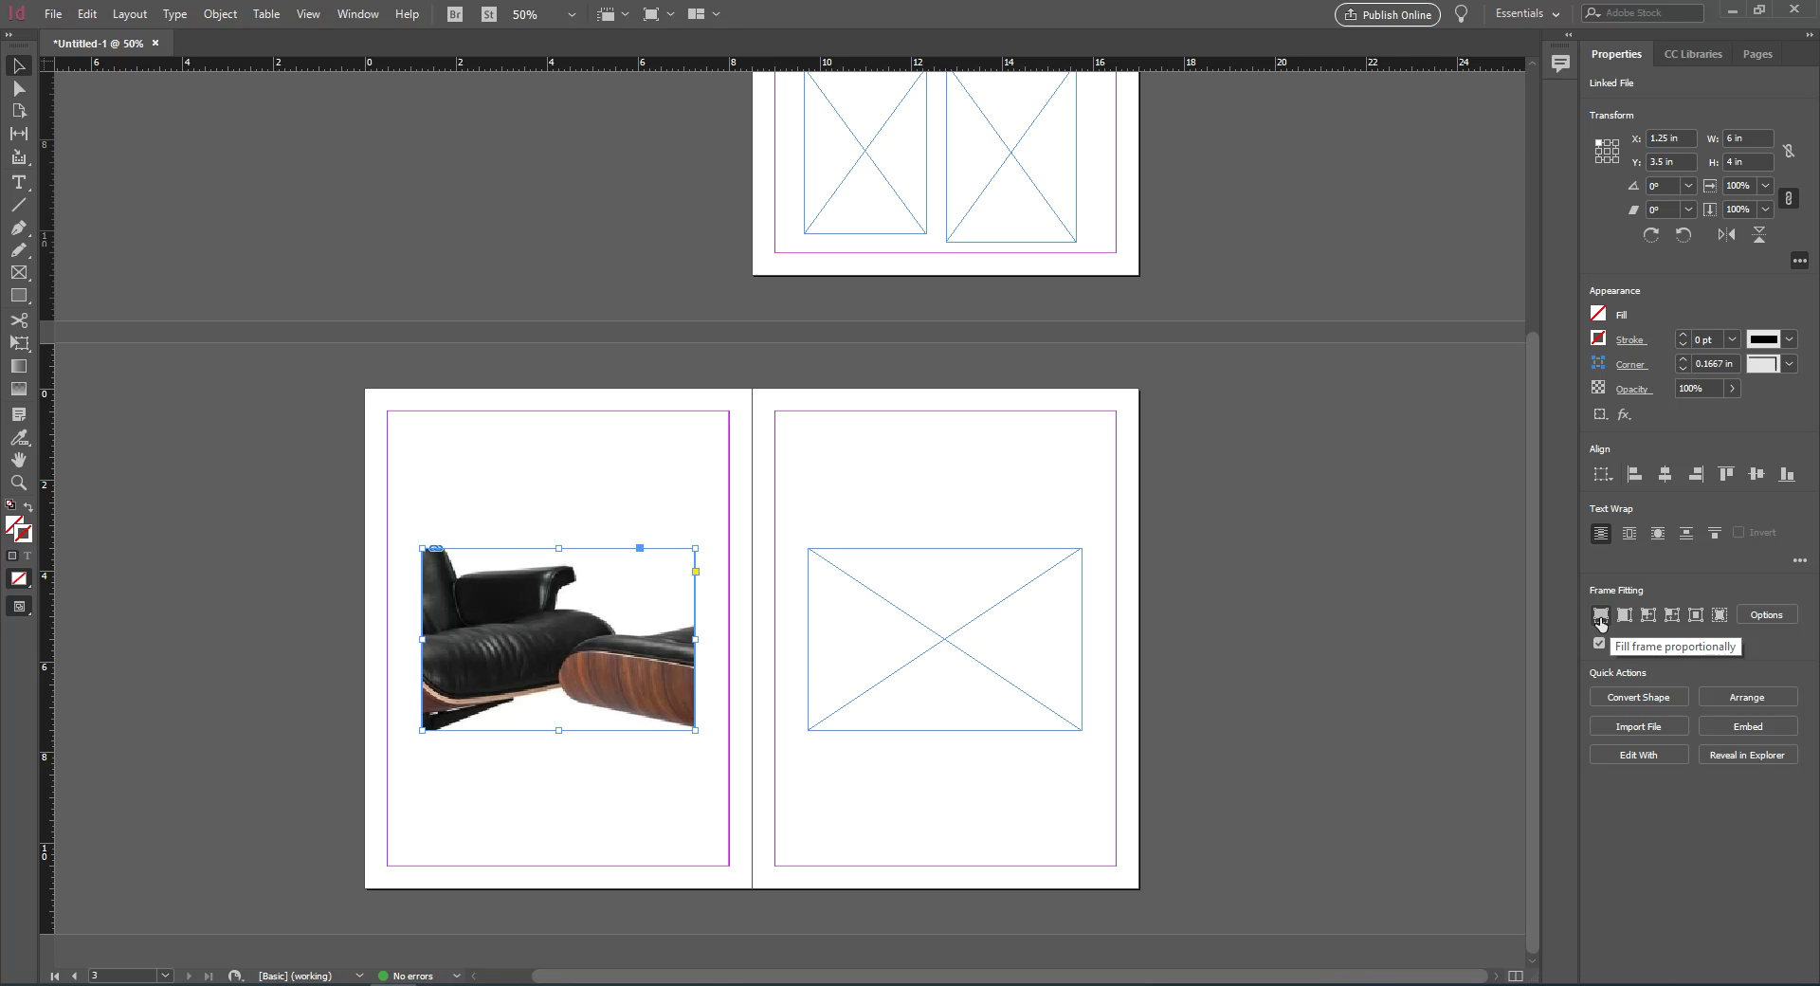
{"action": "left_click", "coordinate": [1600, 620]}
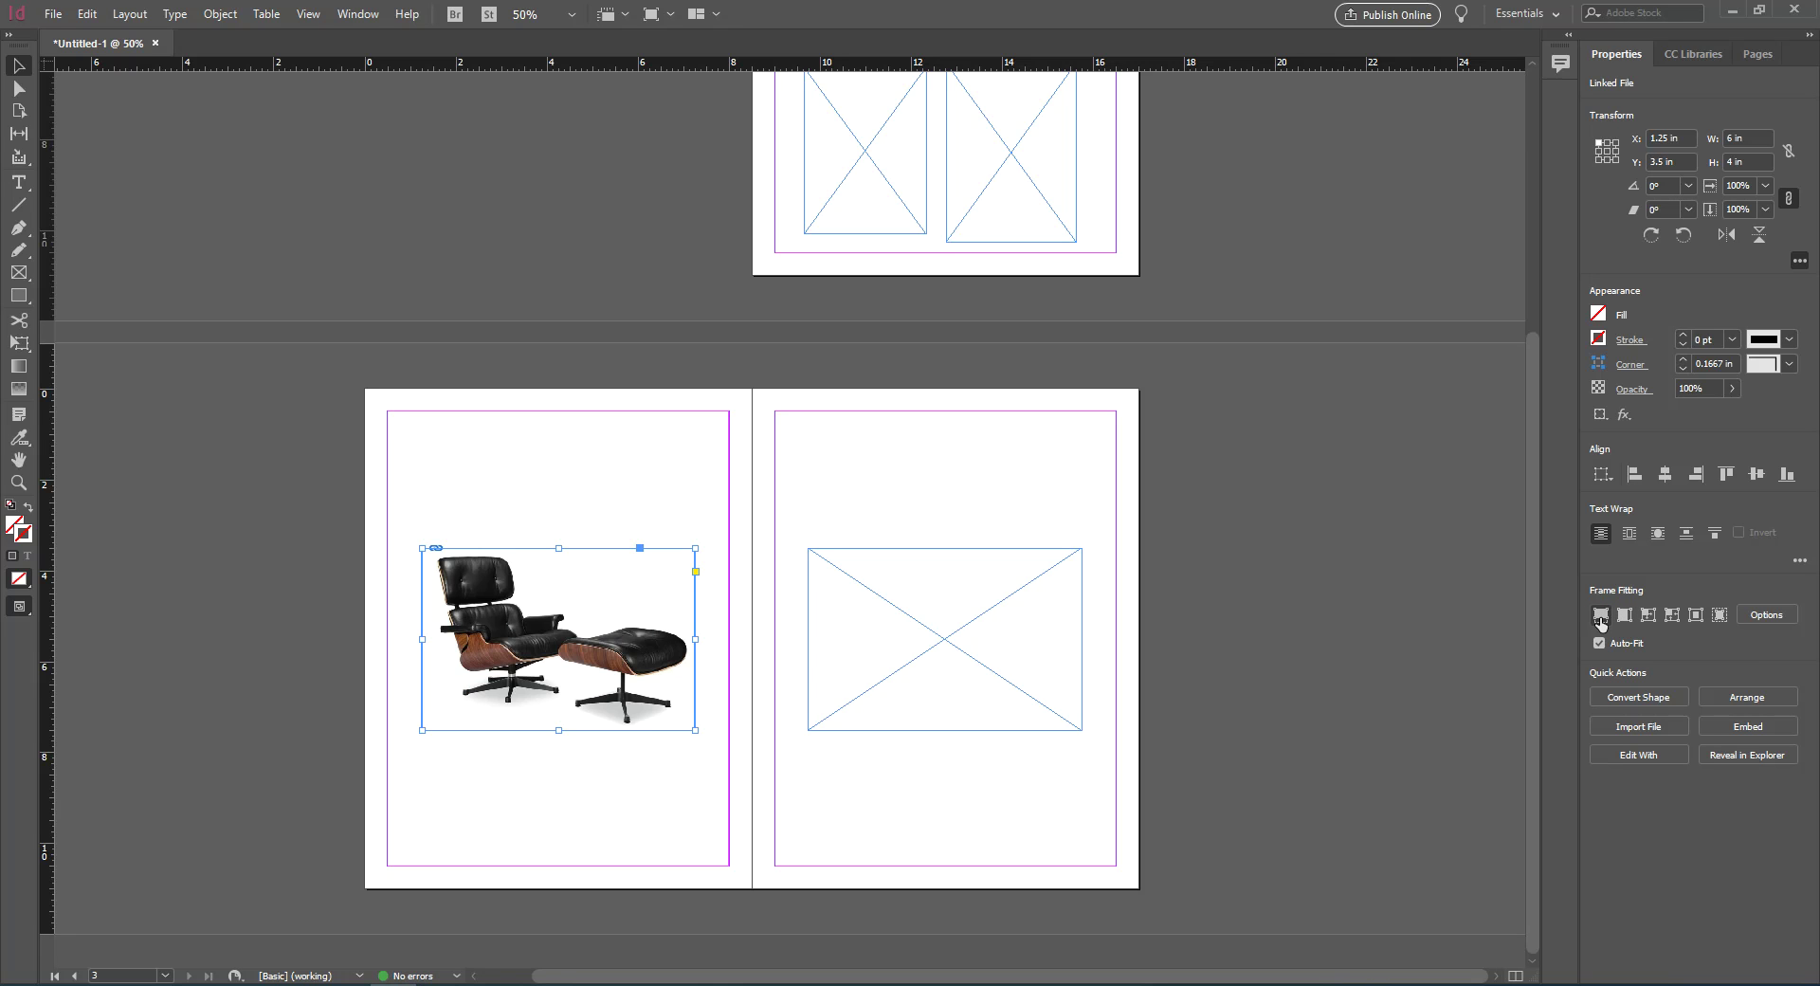
{"action": "left_click", "coordinate": [1624, 616]}
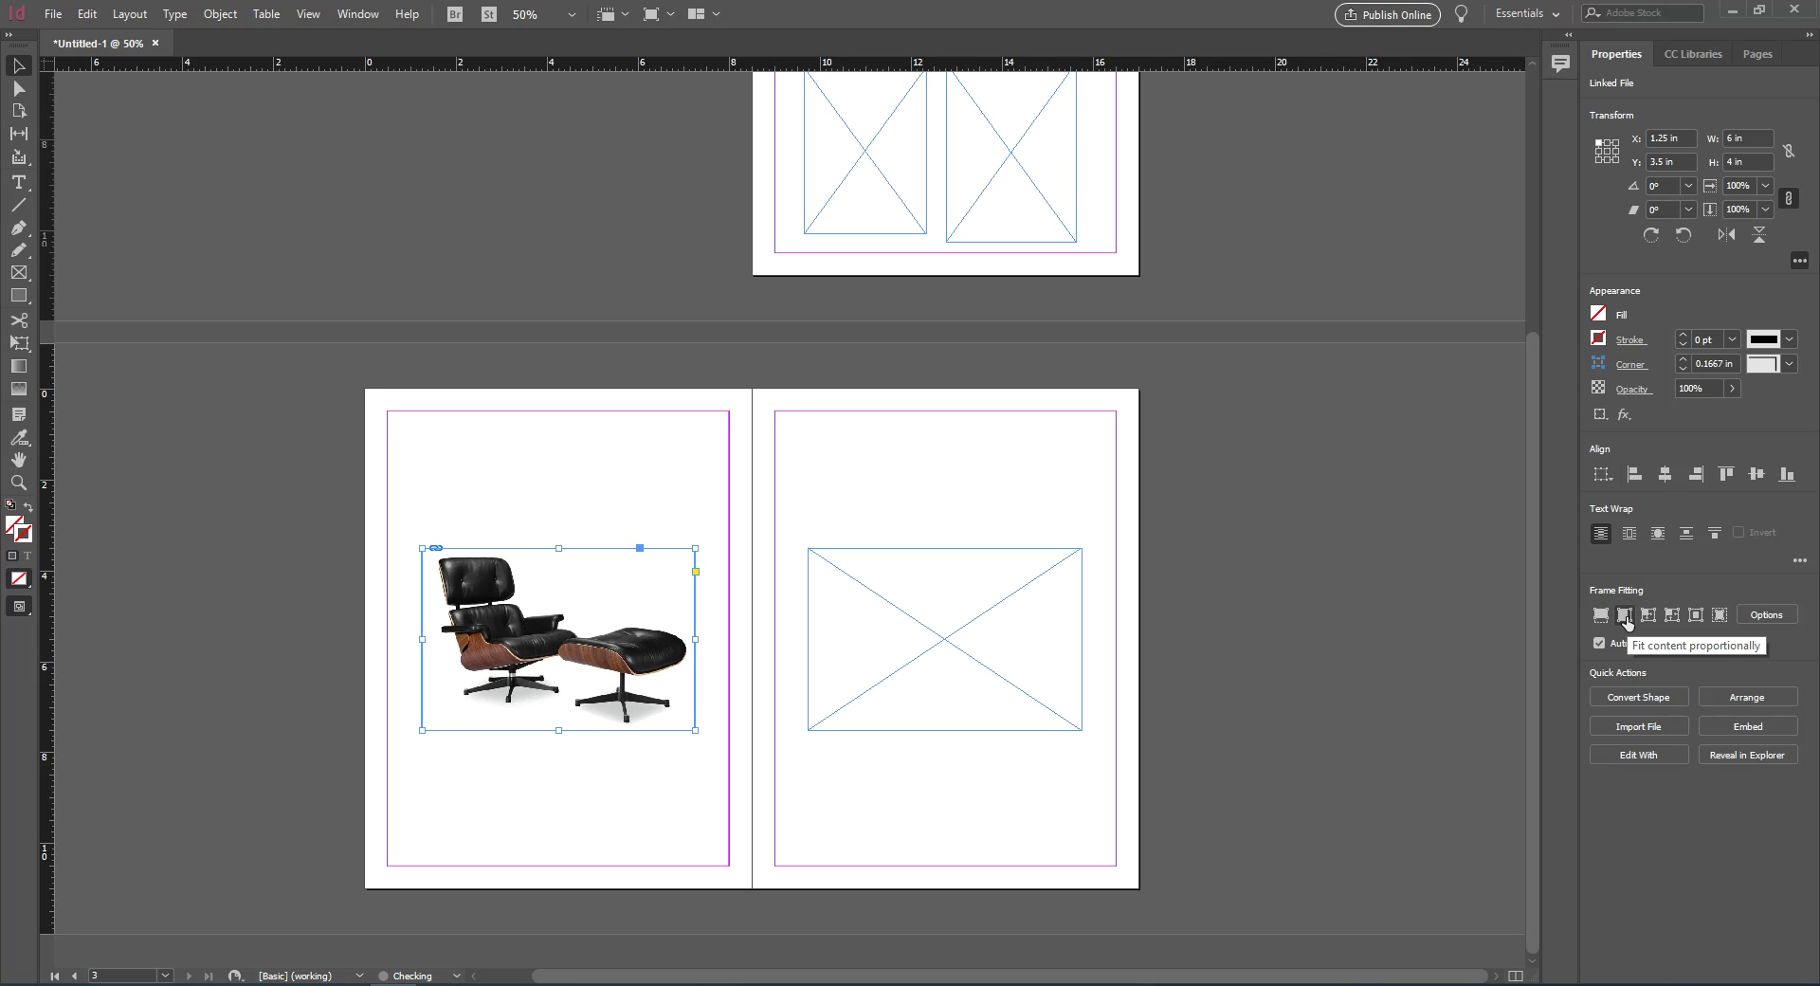
{"action": "left_click", "coordinate": [1623, 616]}
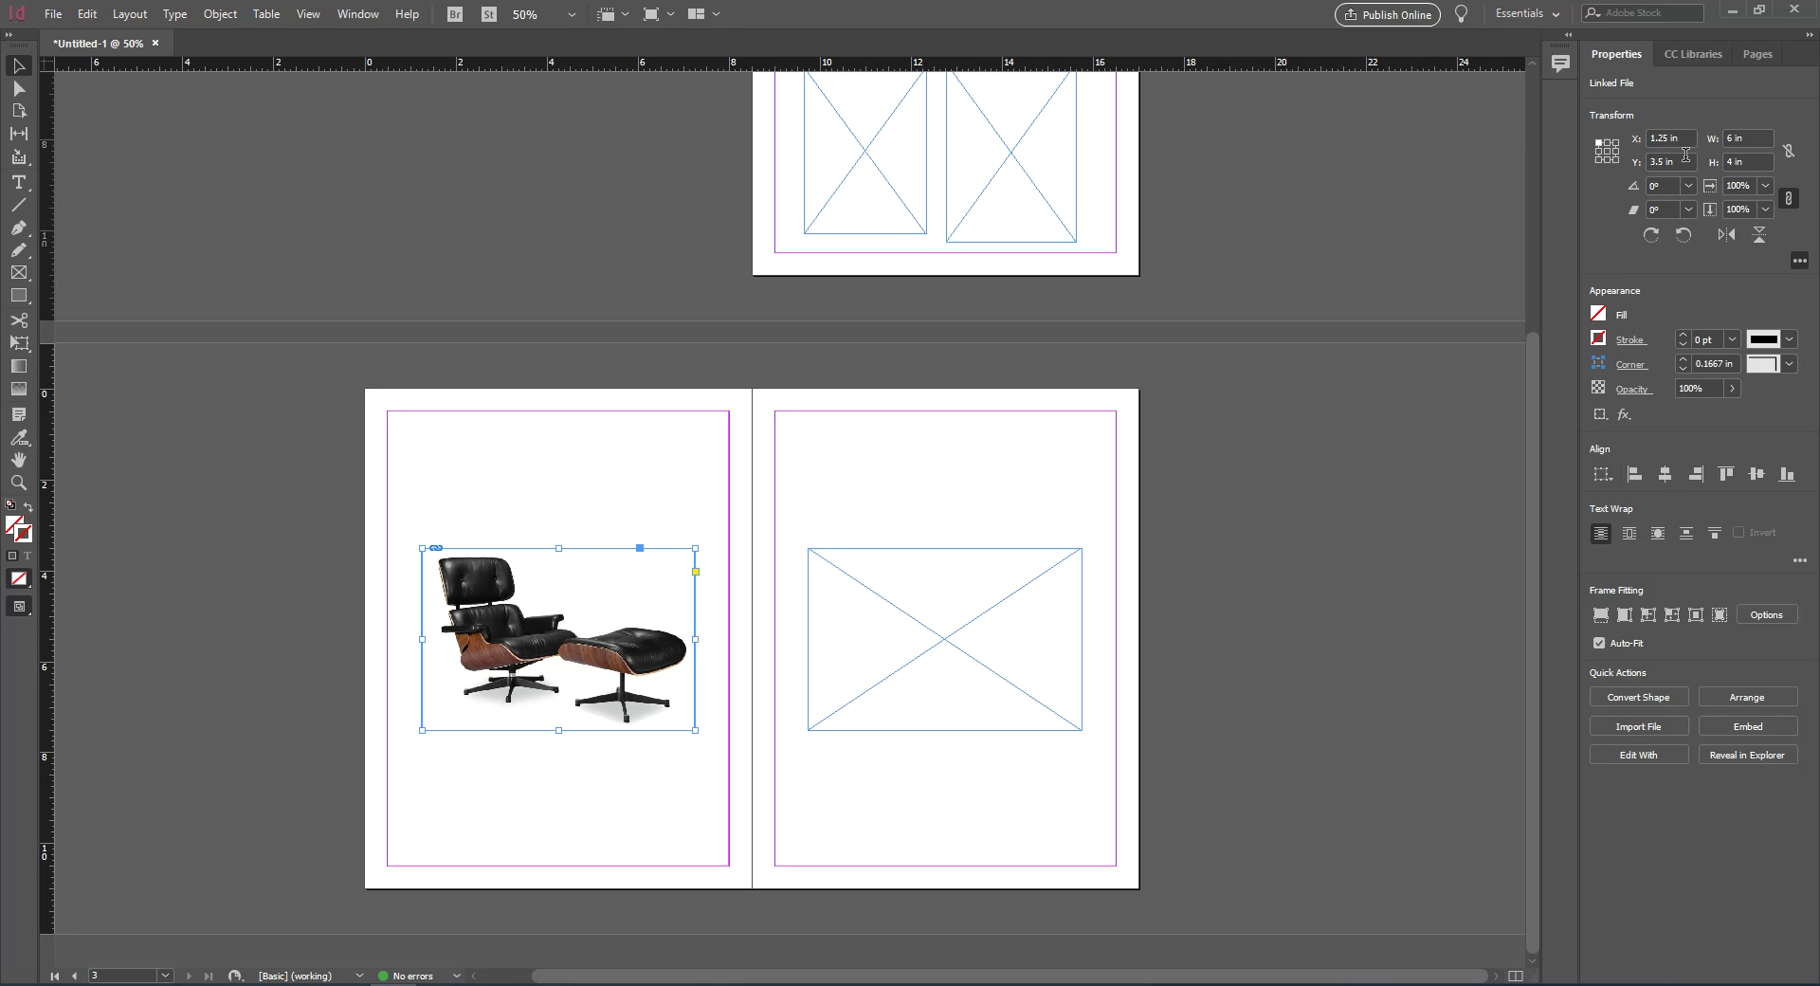
Set the height of the chair image frame to 6 in
{"action": "left_click", "coordinate": [1739, 162]}
{"action": "type", "text": "6"}
{"action": "left_click", "coordinate": [593, 485]}
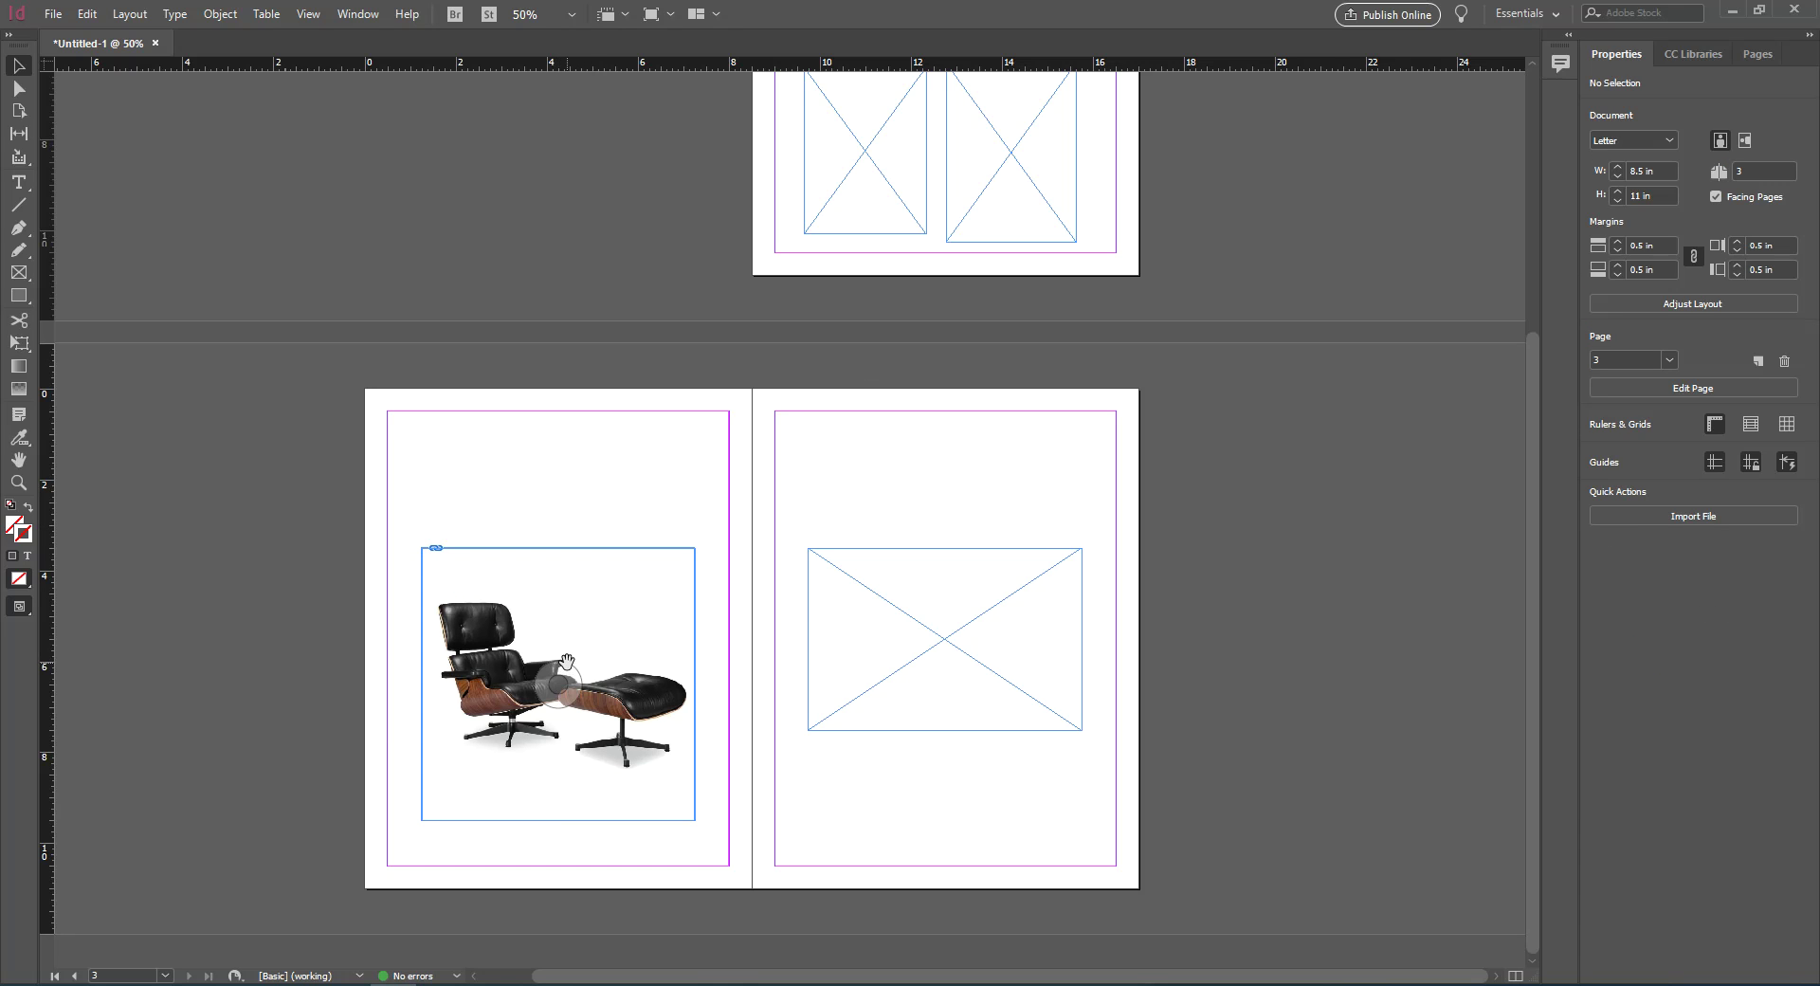
Fill the chair image frame with [Black] and move it up to the page's vertical centre, at Y 2.5 in
{"action": "left_click", "coordinate": [655, 690]}
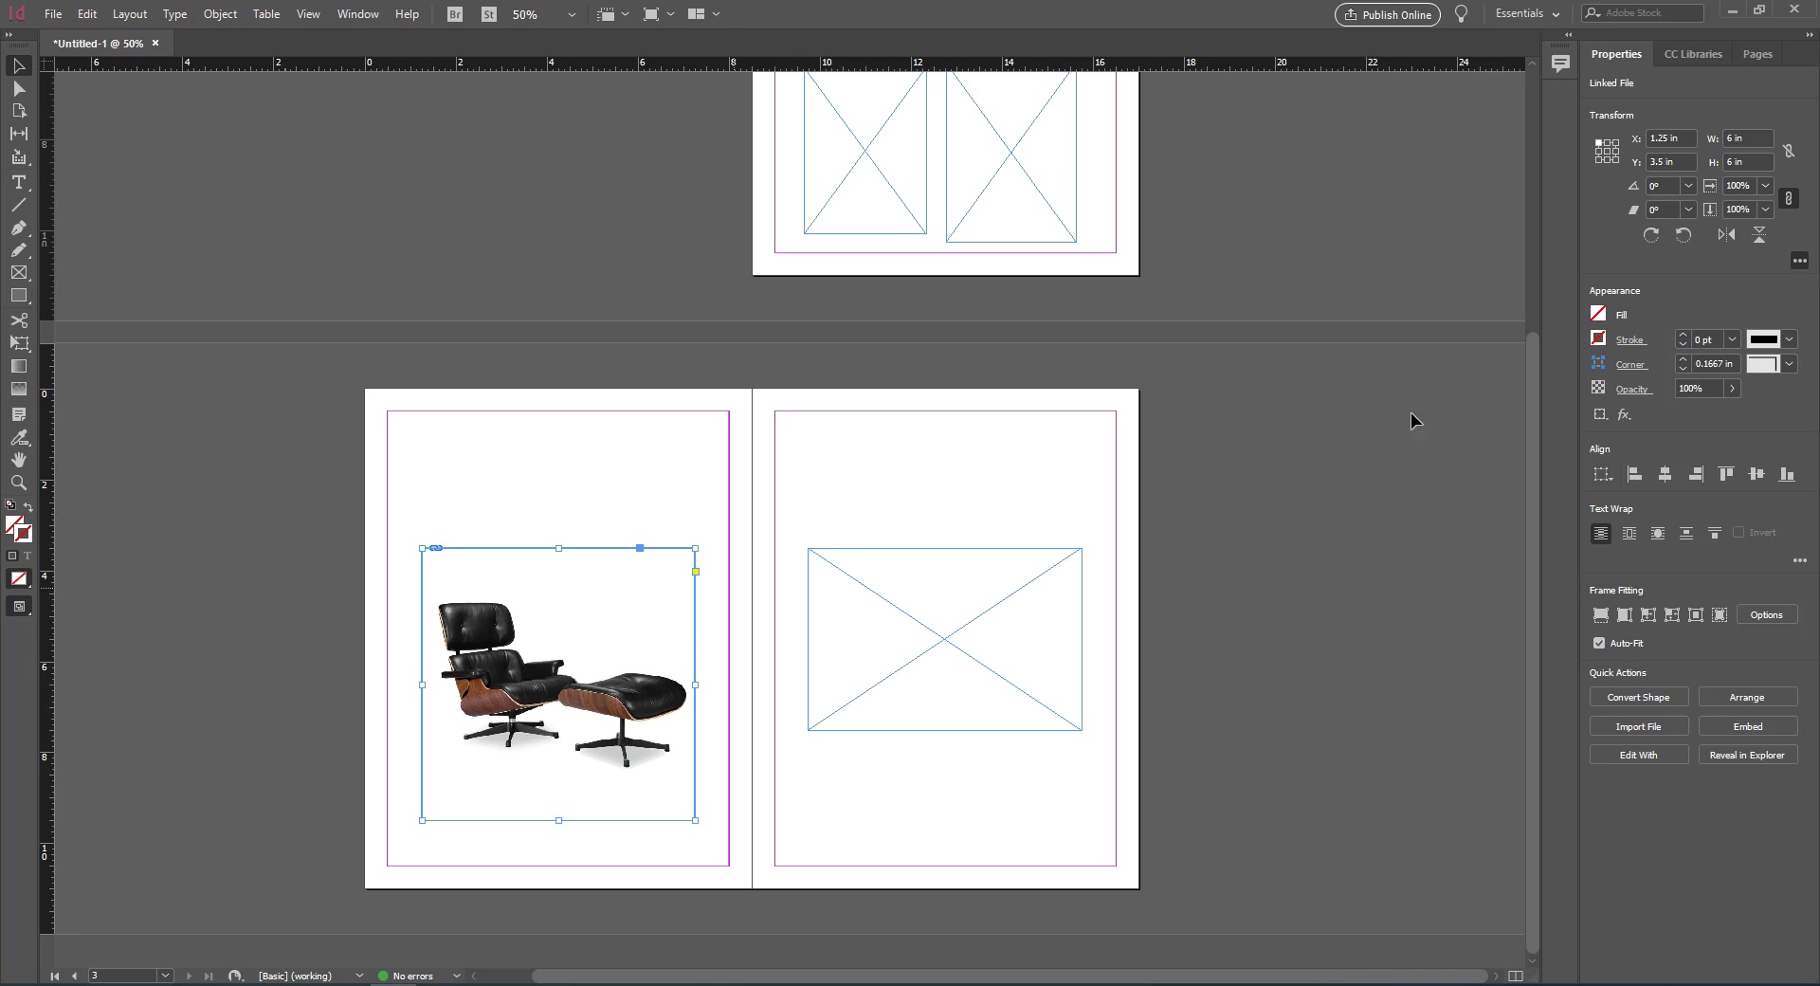
{"action": "left_click", "coordinate": [1597, 314]}
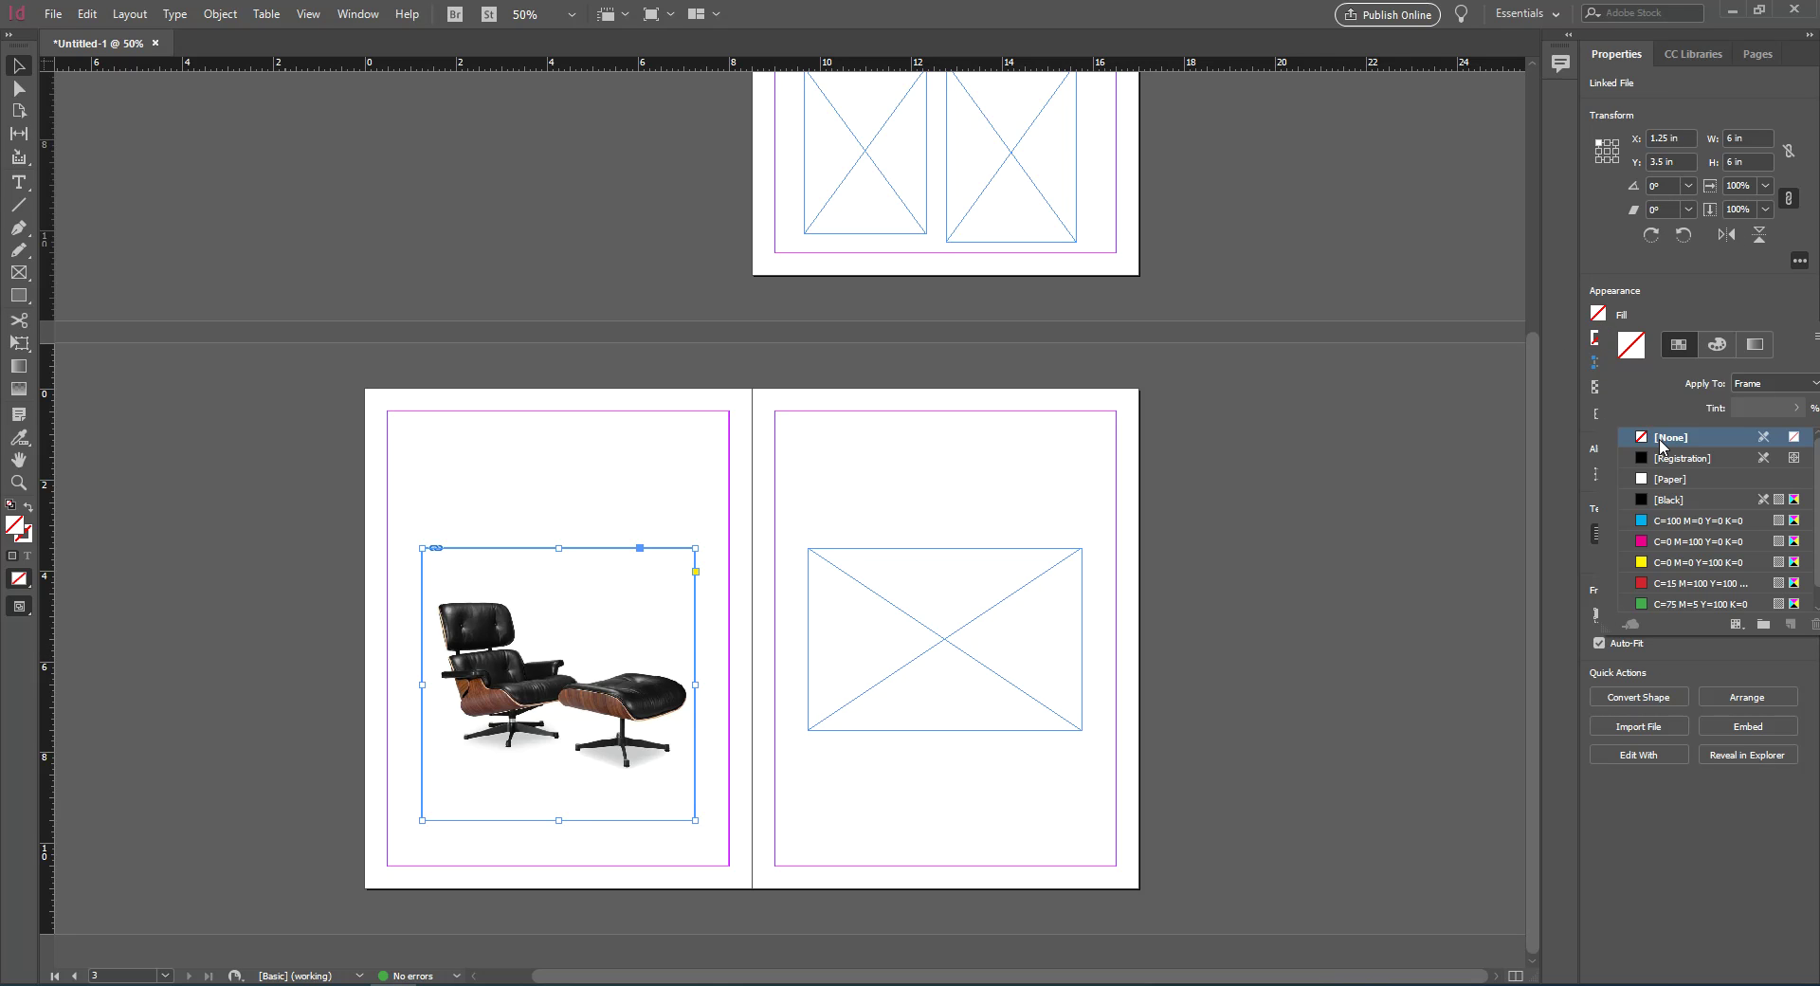
{"action": "left_click", "coordinate": [1674, 507]}
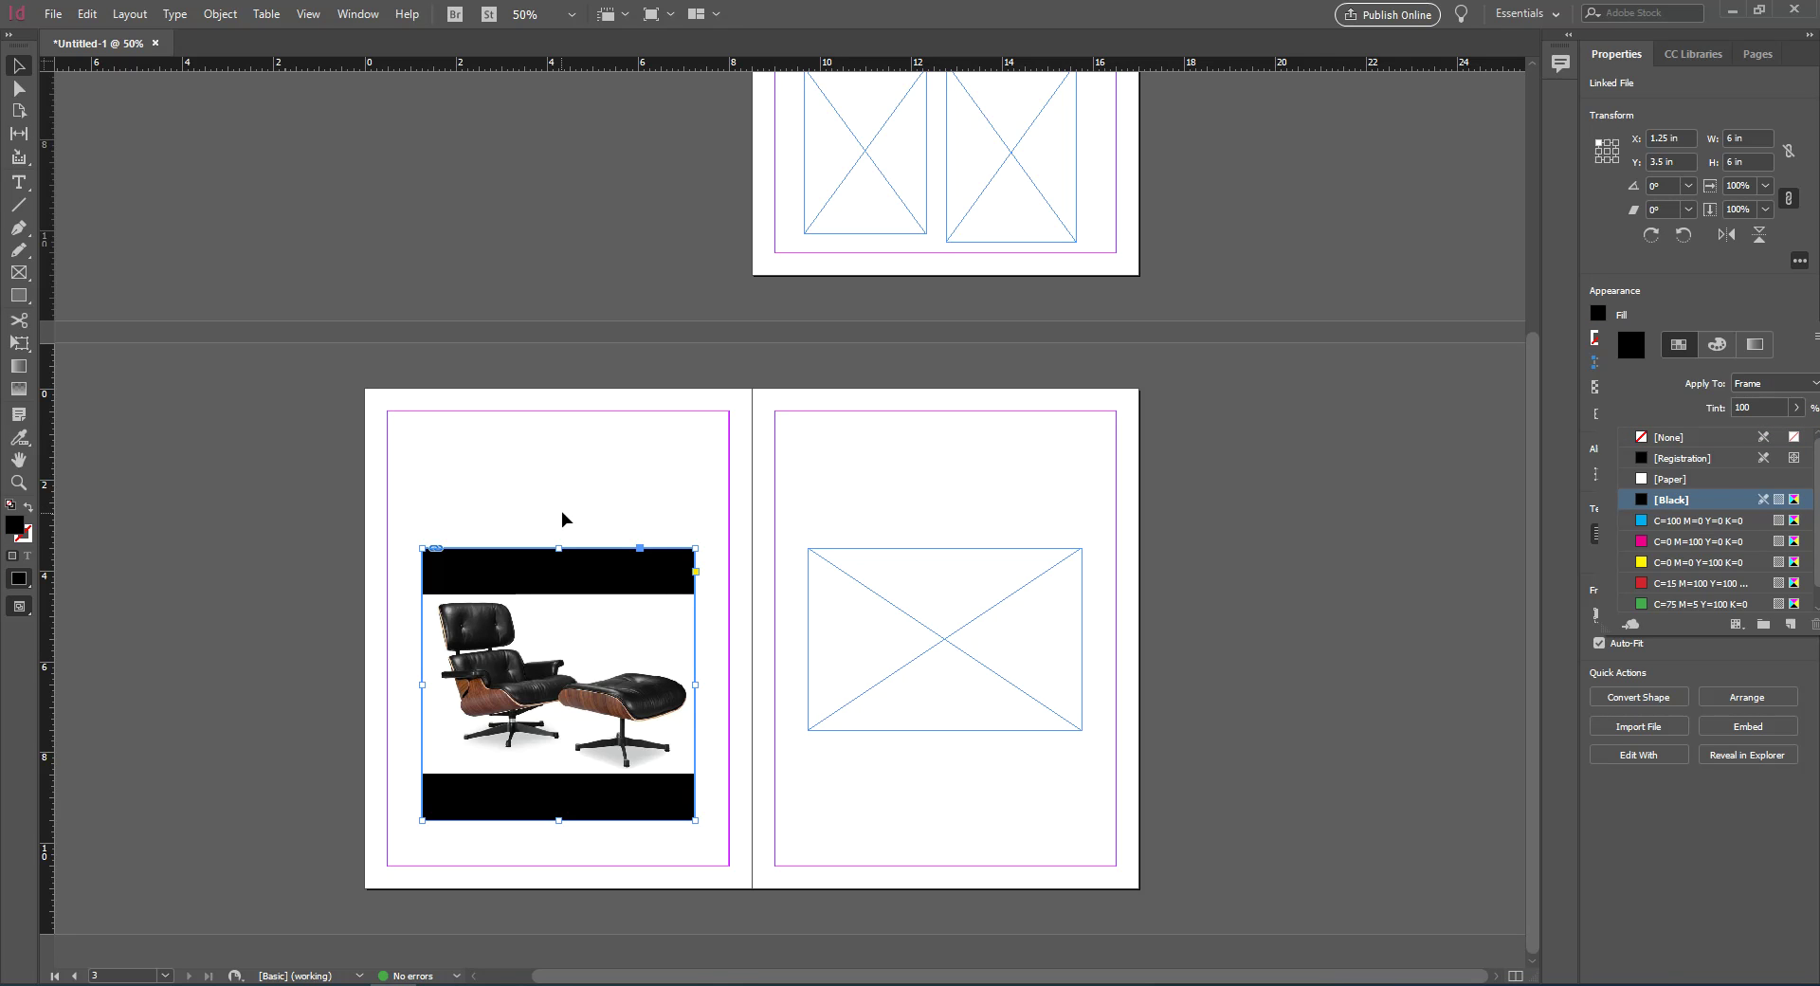
{"action": "left_click", "coordinate": [596, 481]}
{"action": "left_click_drag", "start_coordinate": [609, 682], "coordinate": [611, 638]}
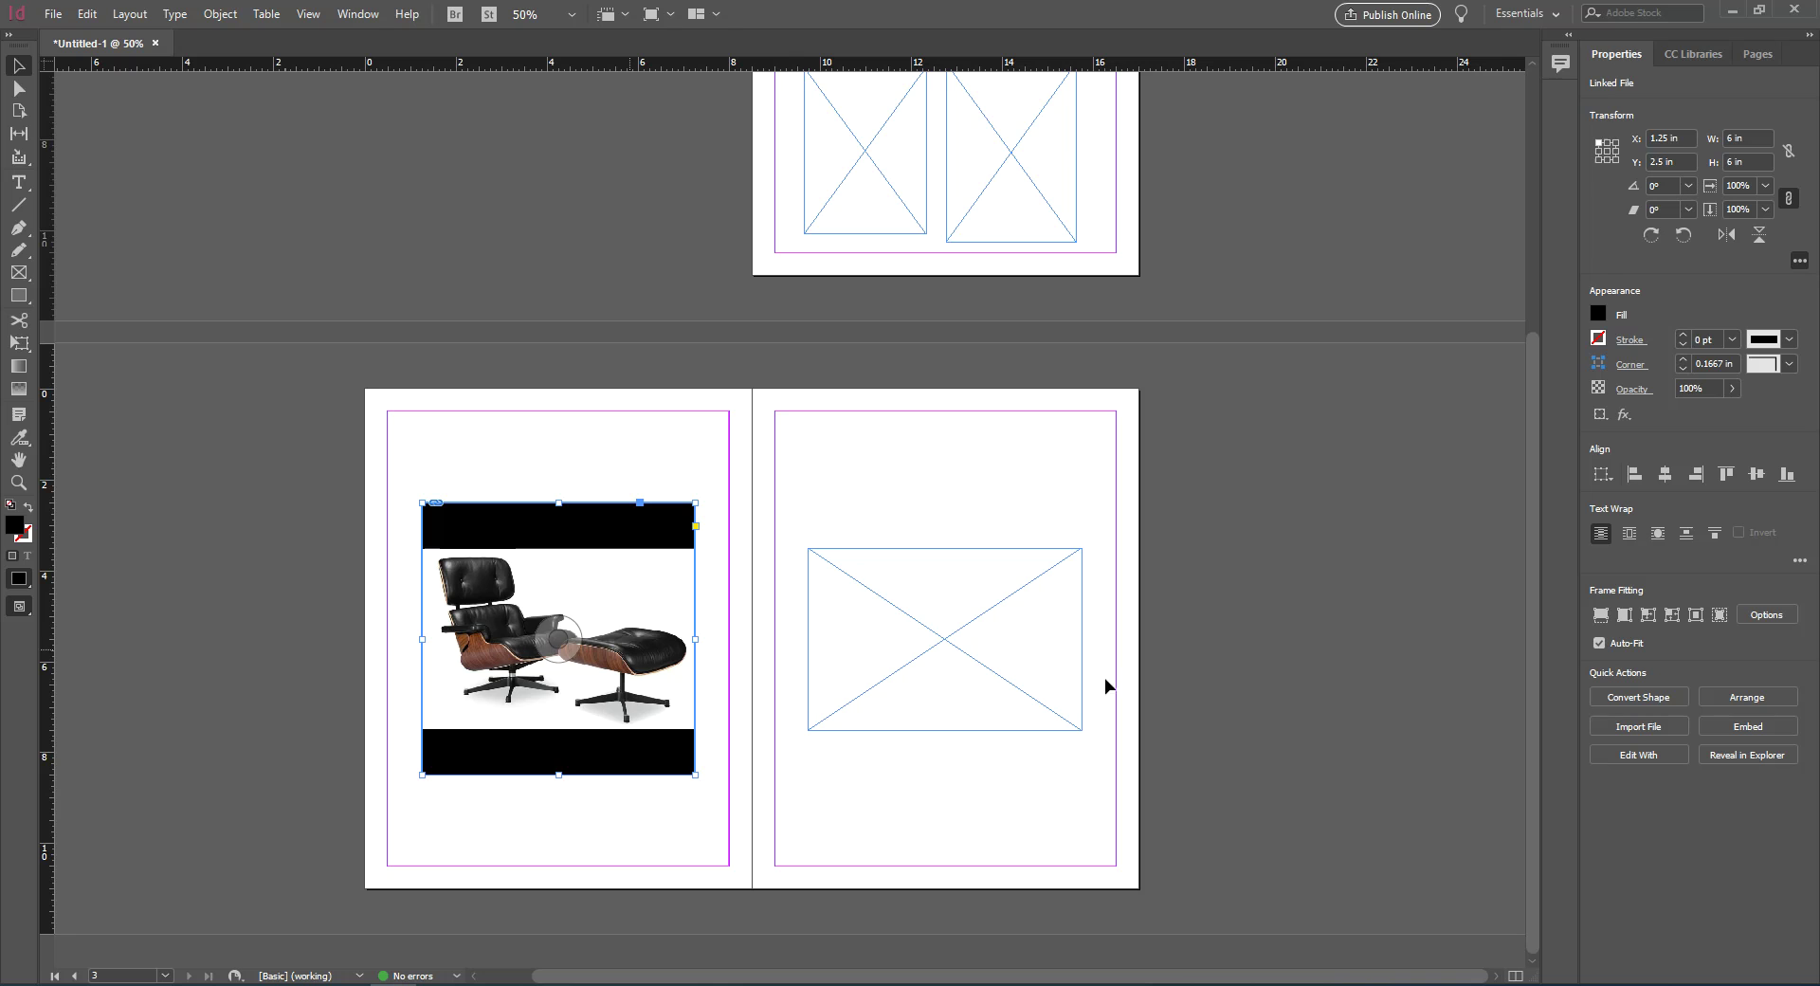
Compare Fill Frame Proportionally with Fit Content Proportionally on the 6 x 6 in chair image frame by alternating between them
{"action": "left_click", "coordinate": [1600, 616]}
{"action": "left_click", "coordinate": [1623, 615]}
{"action": "left_click", "coordinate": [1600, 616]}
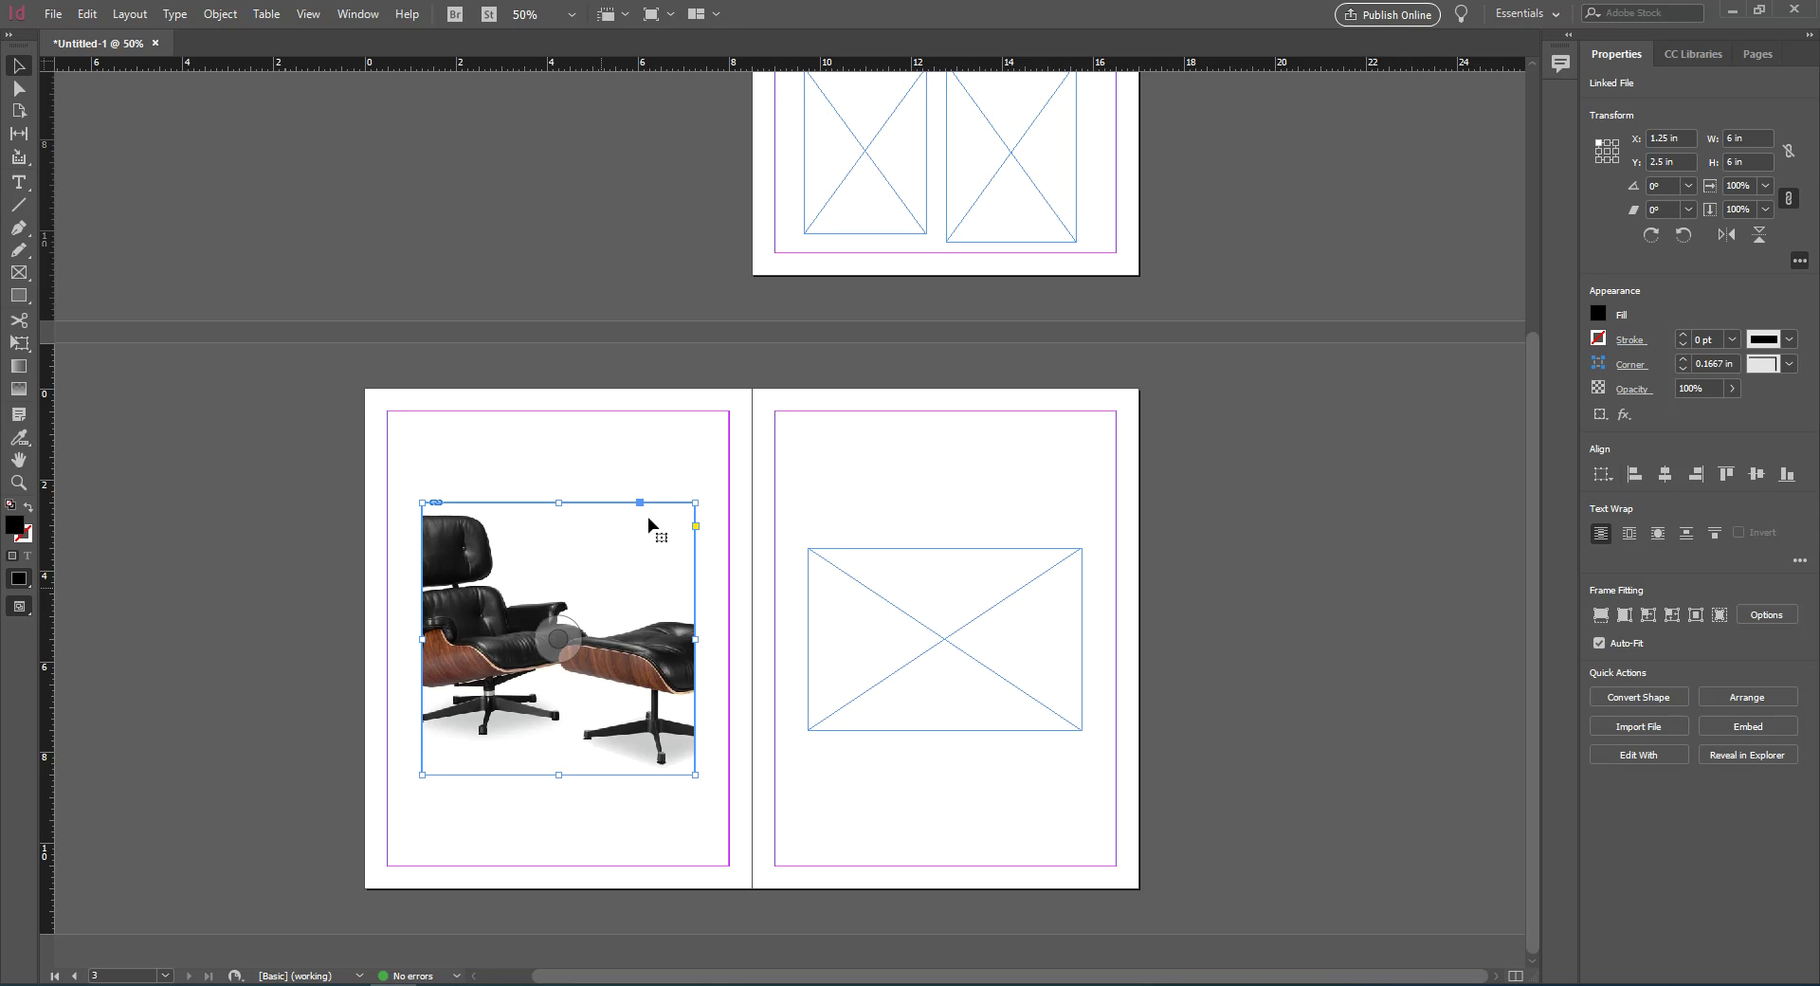
{"action": "left_click", "coordinate": [621, 473]}
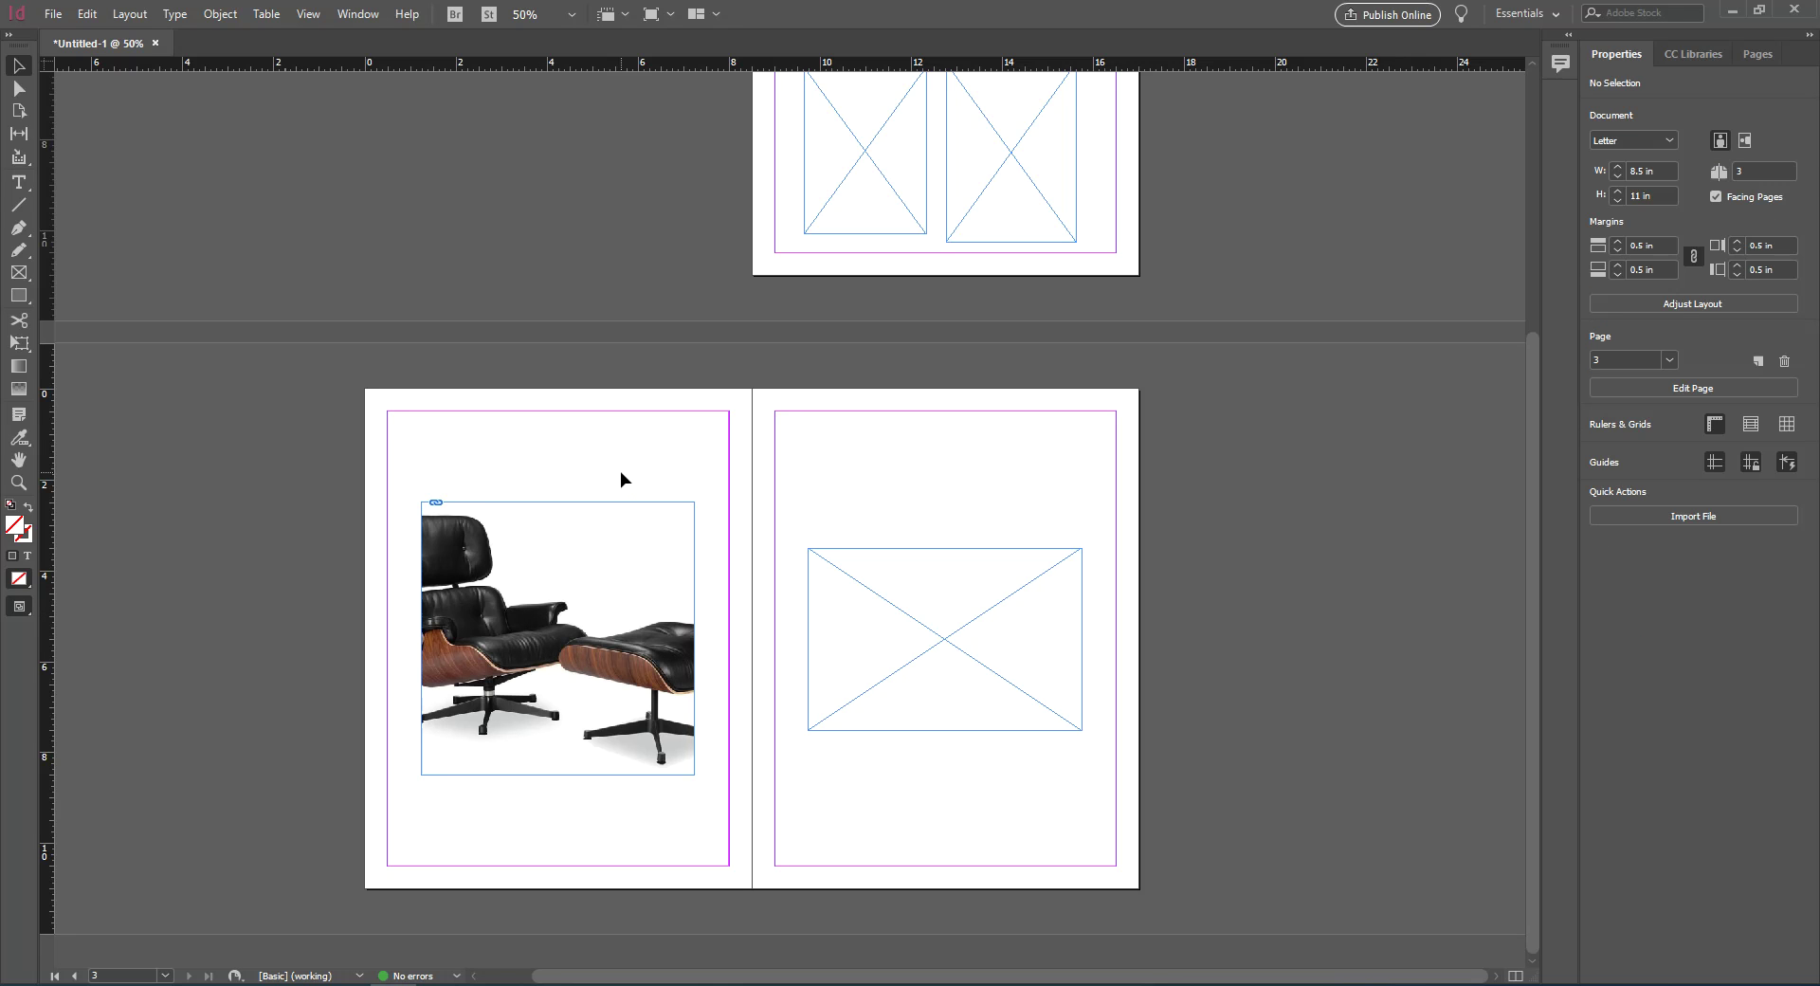
{"action": "left_click", "coordinate": [574, 521]}
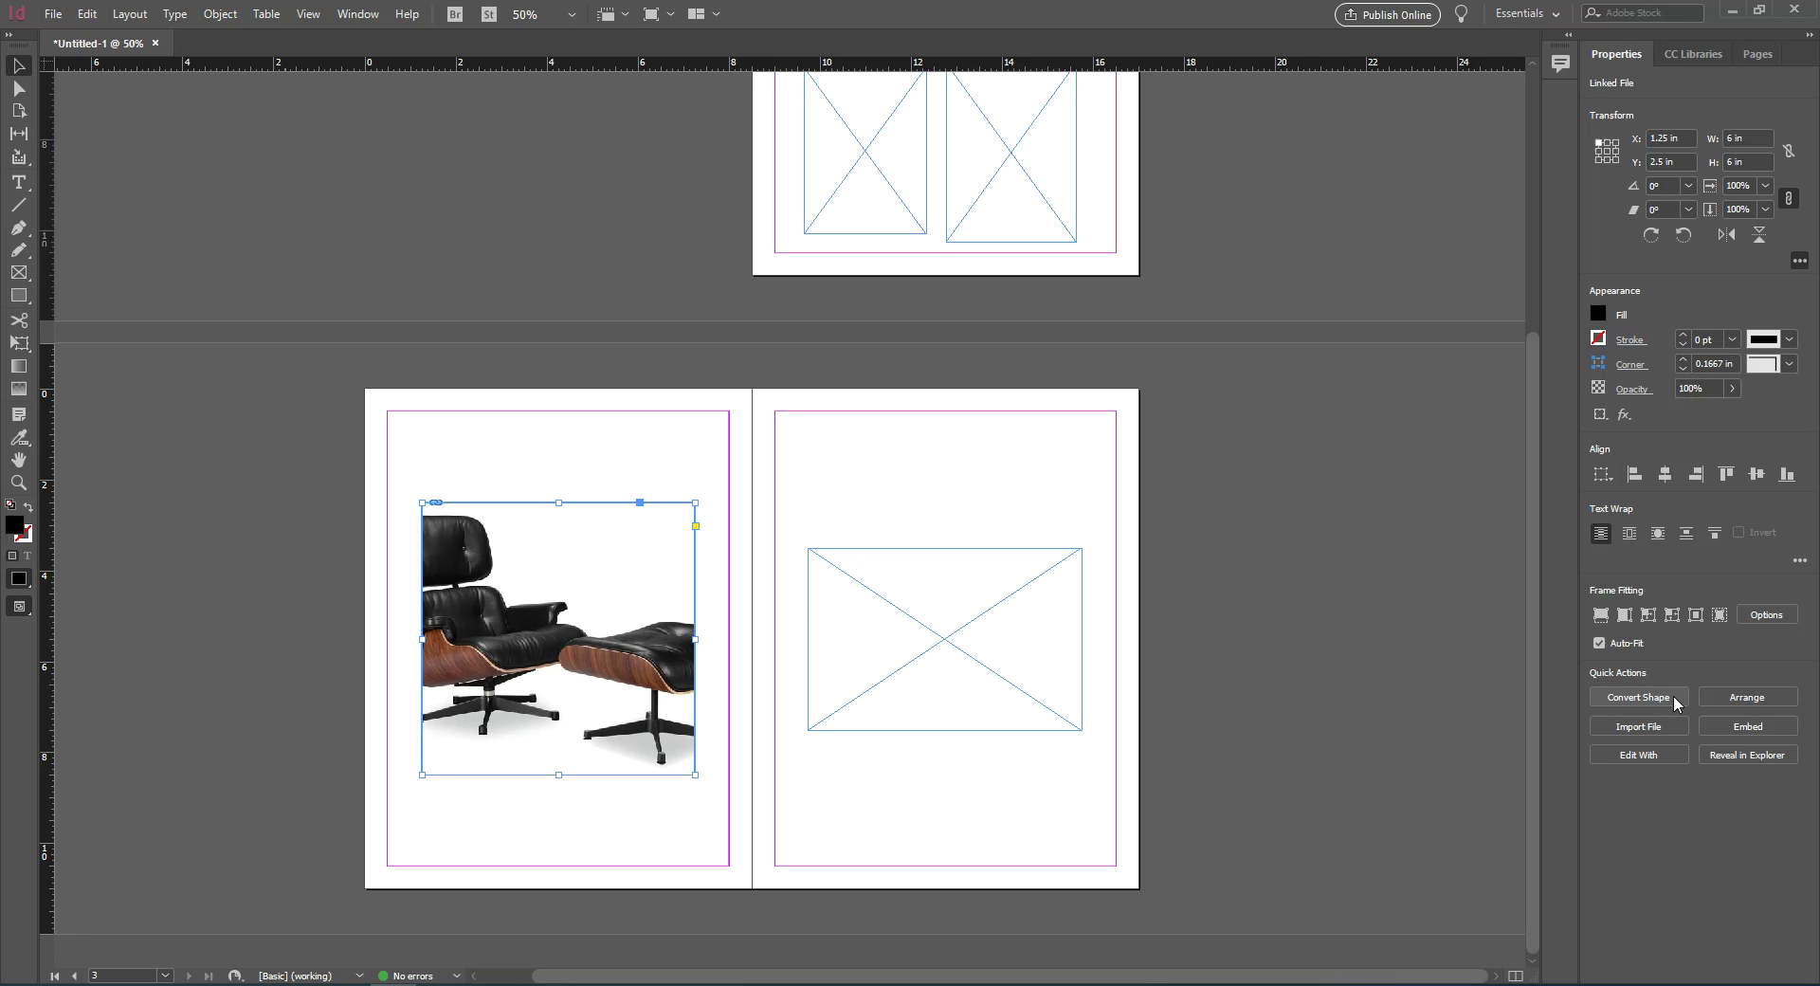
{"action": "left_click", "coordinate": [1601, 614]}
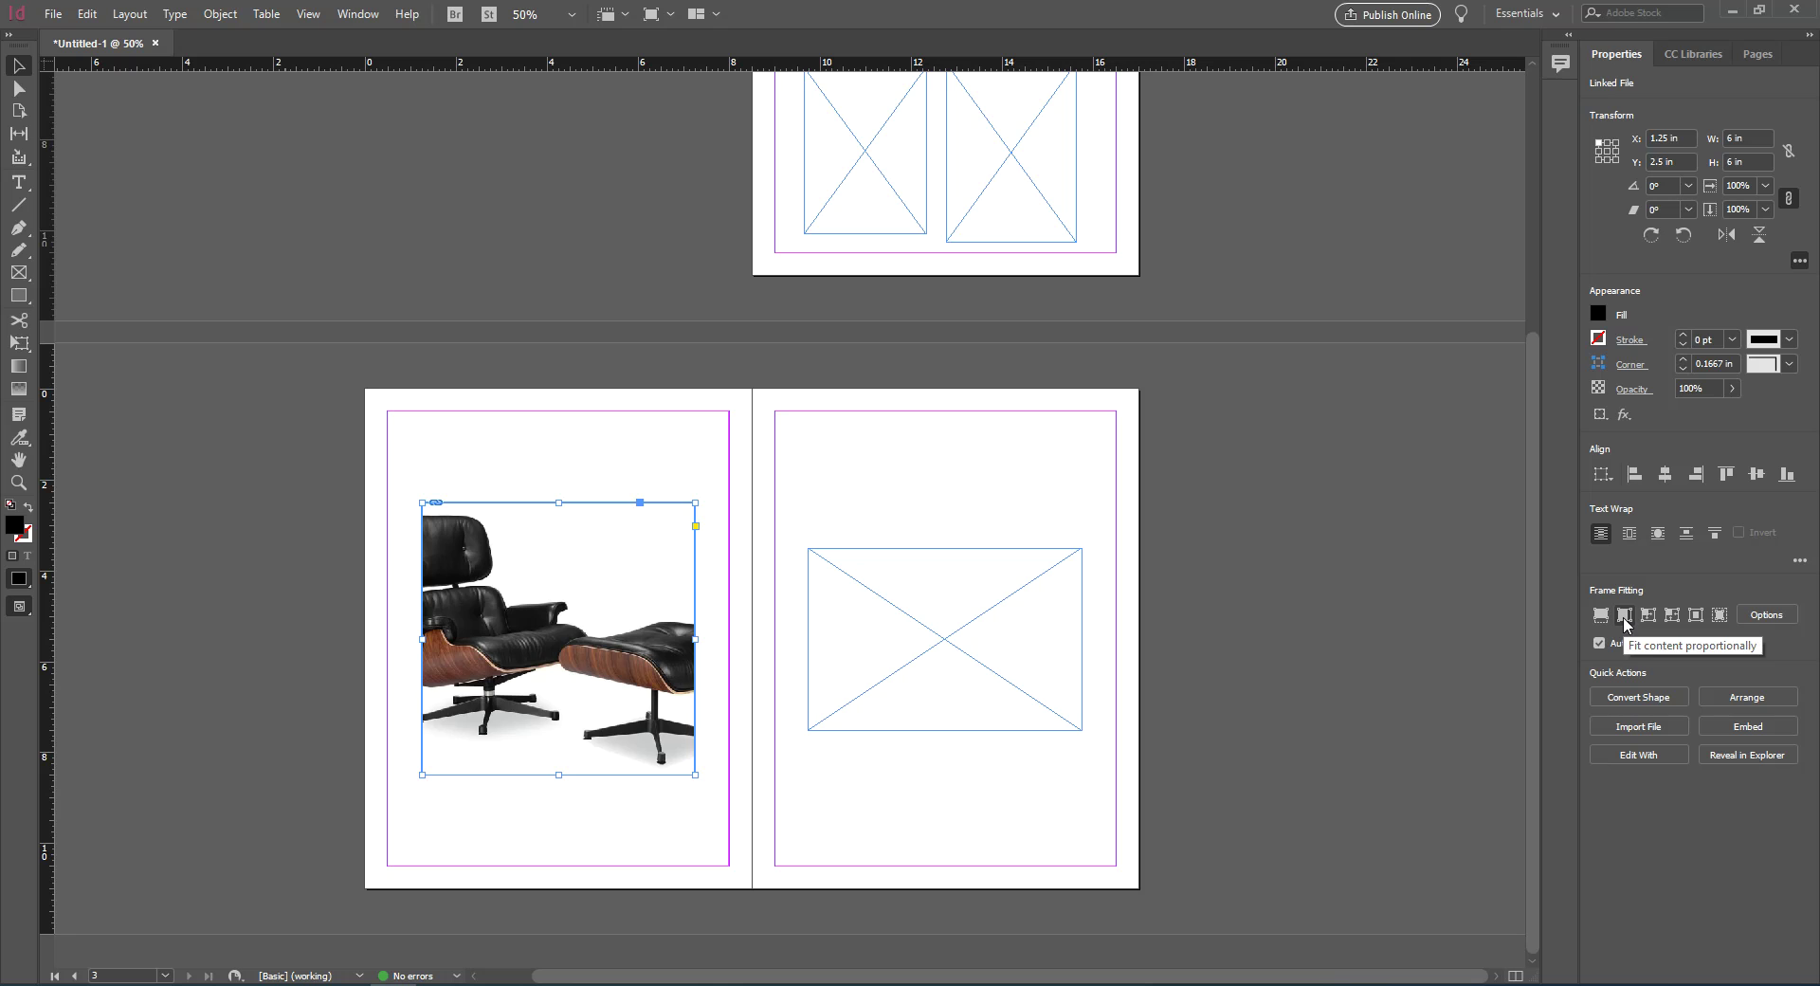
{"action": "left_click", "coordinate": [1624, 616]}
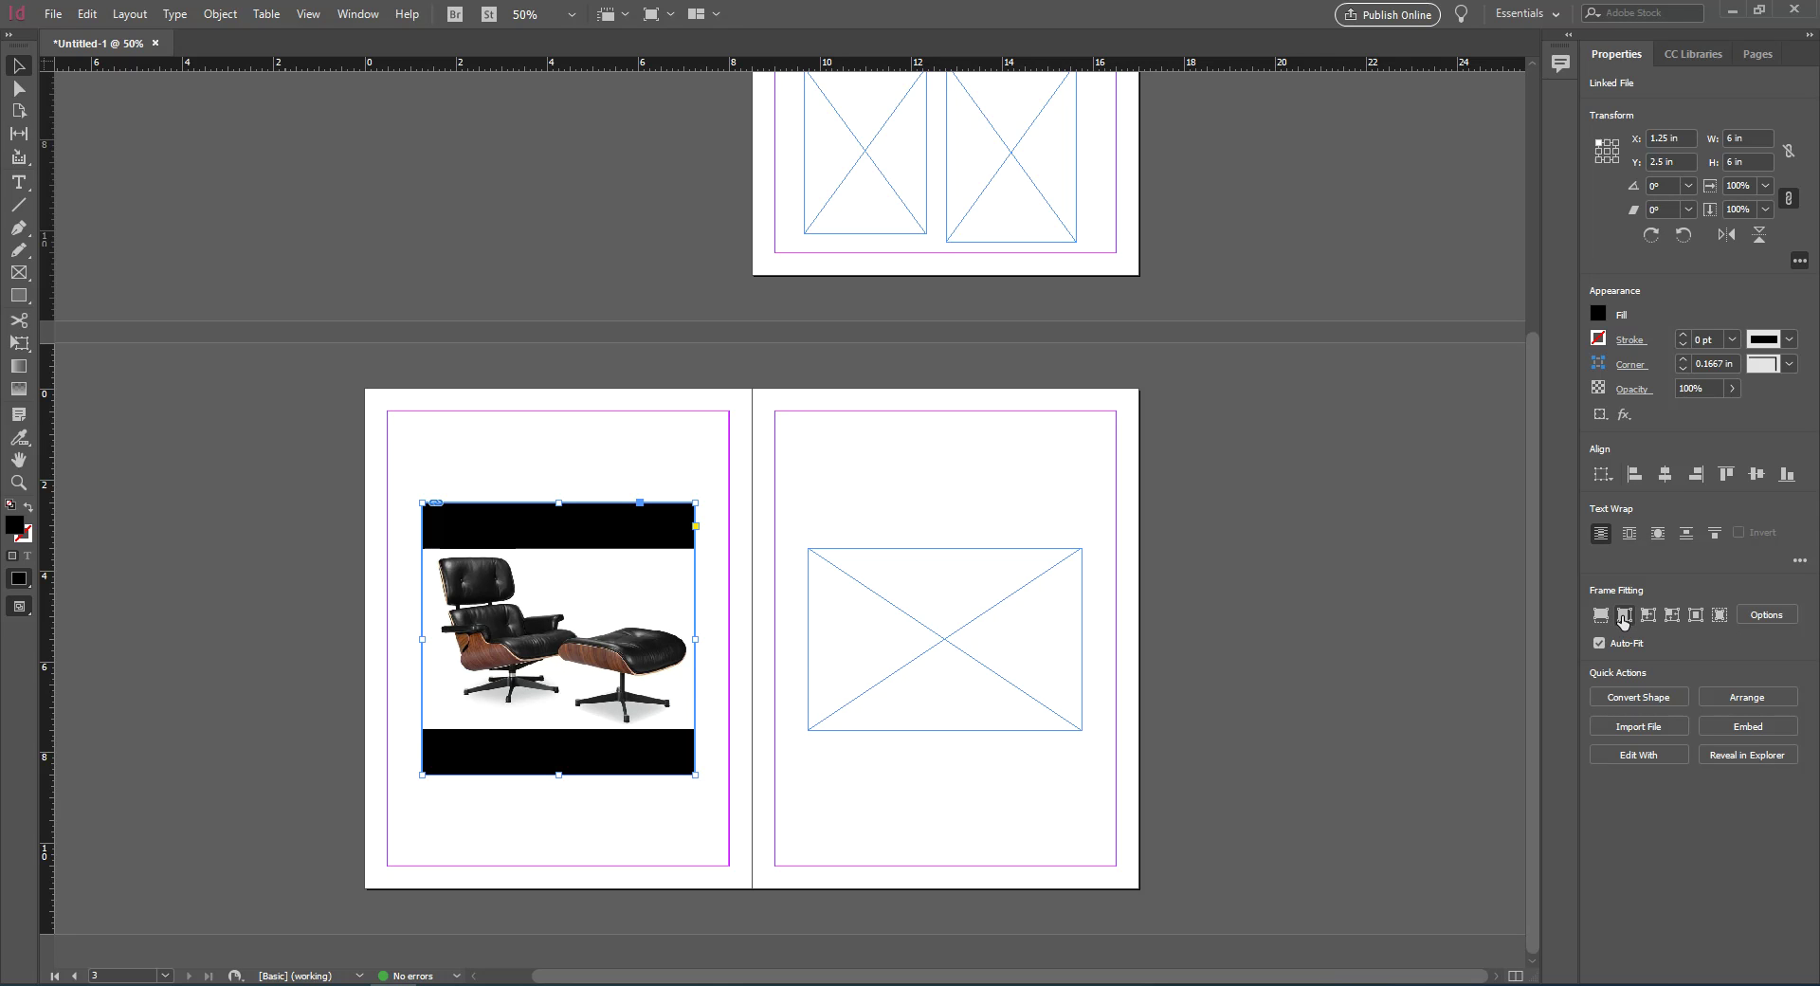
{"action": "left_click", "coordinate": [1601, 618]}
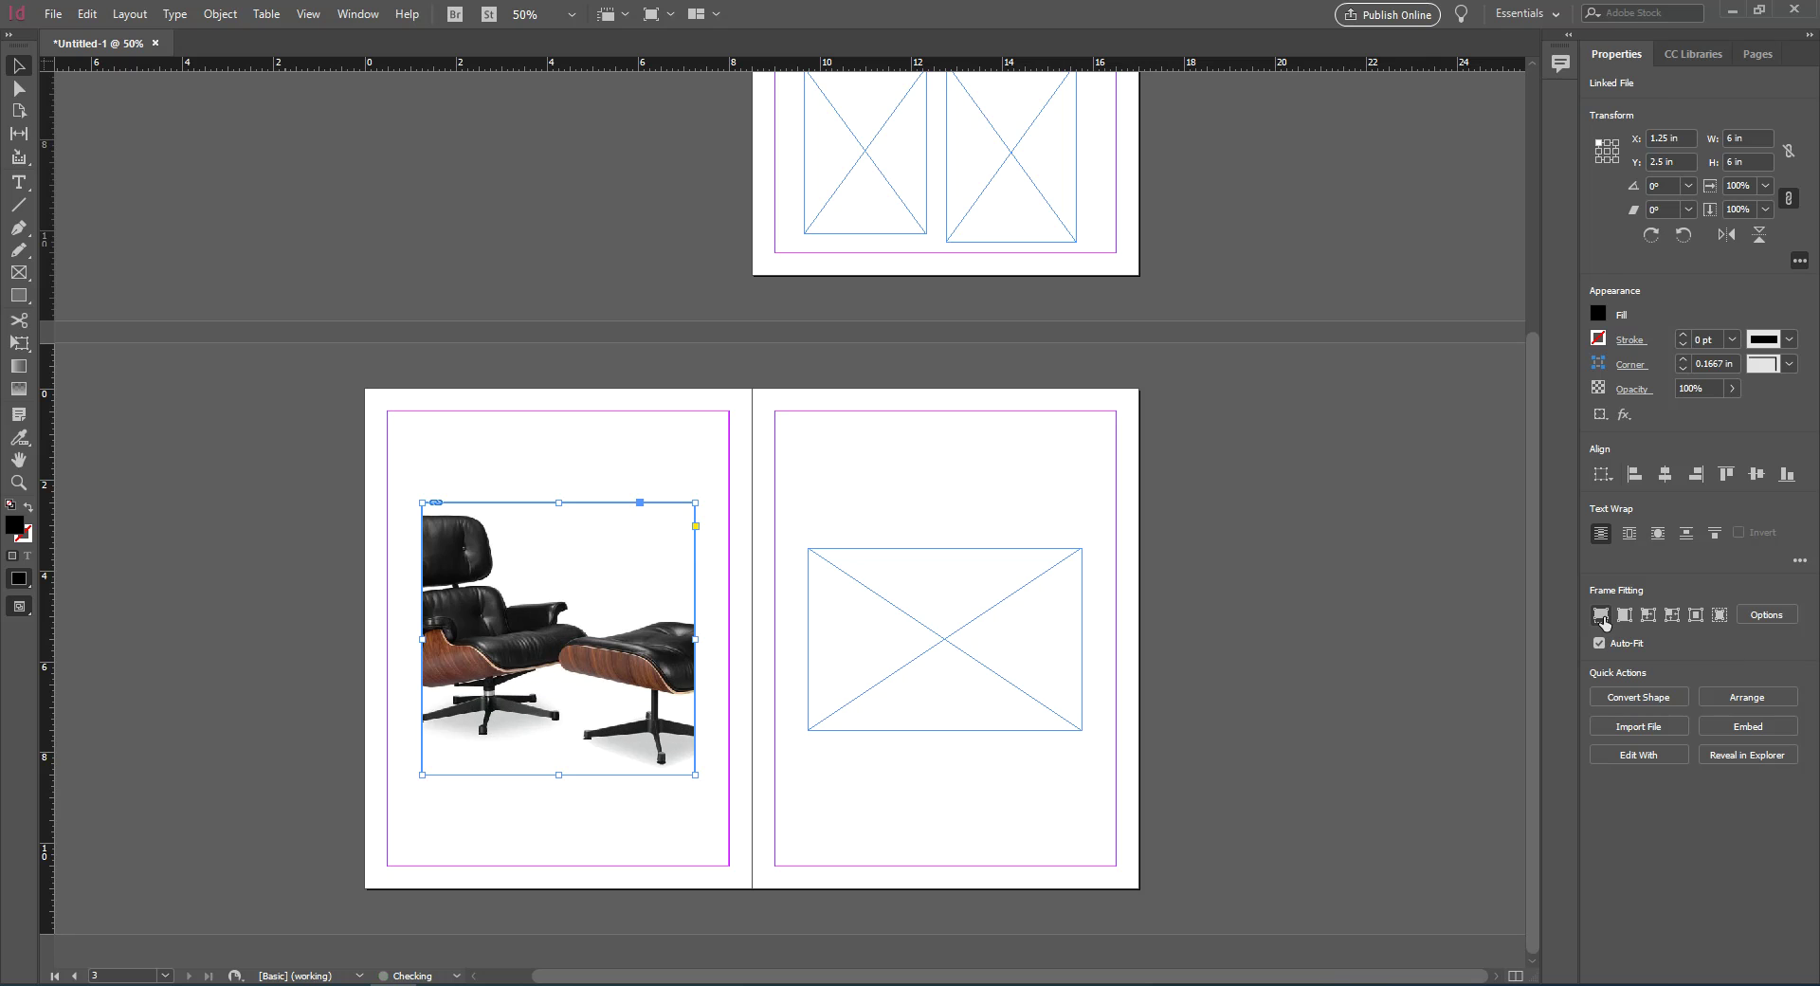
{"action": "left_click", "coordinate": [1602, 618]}
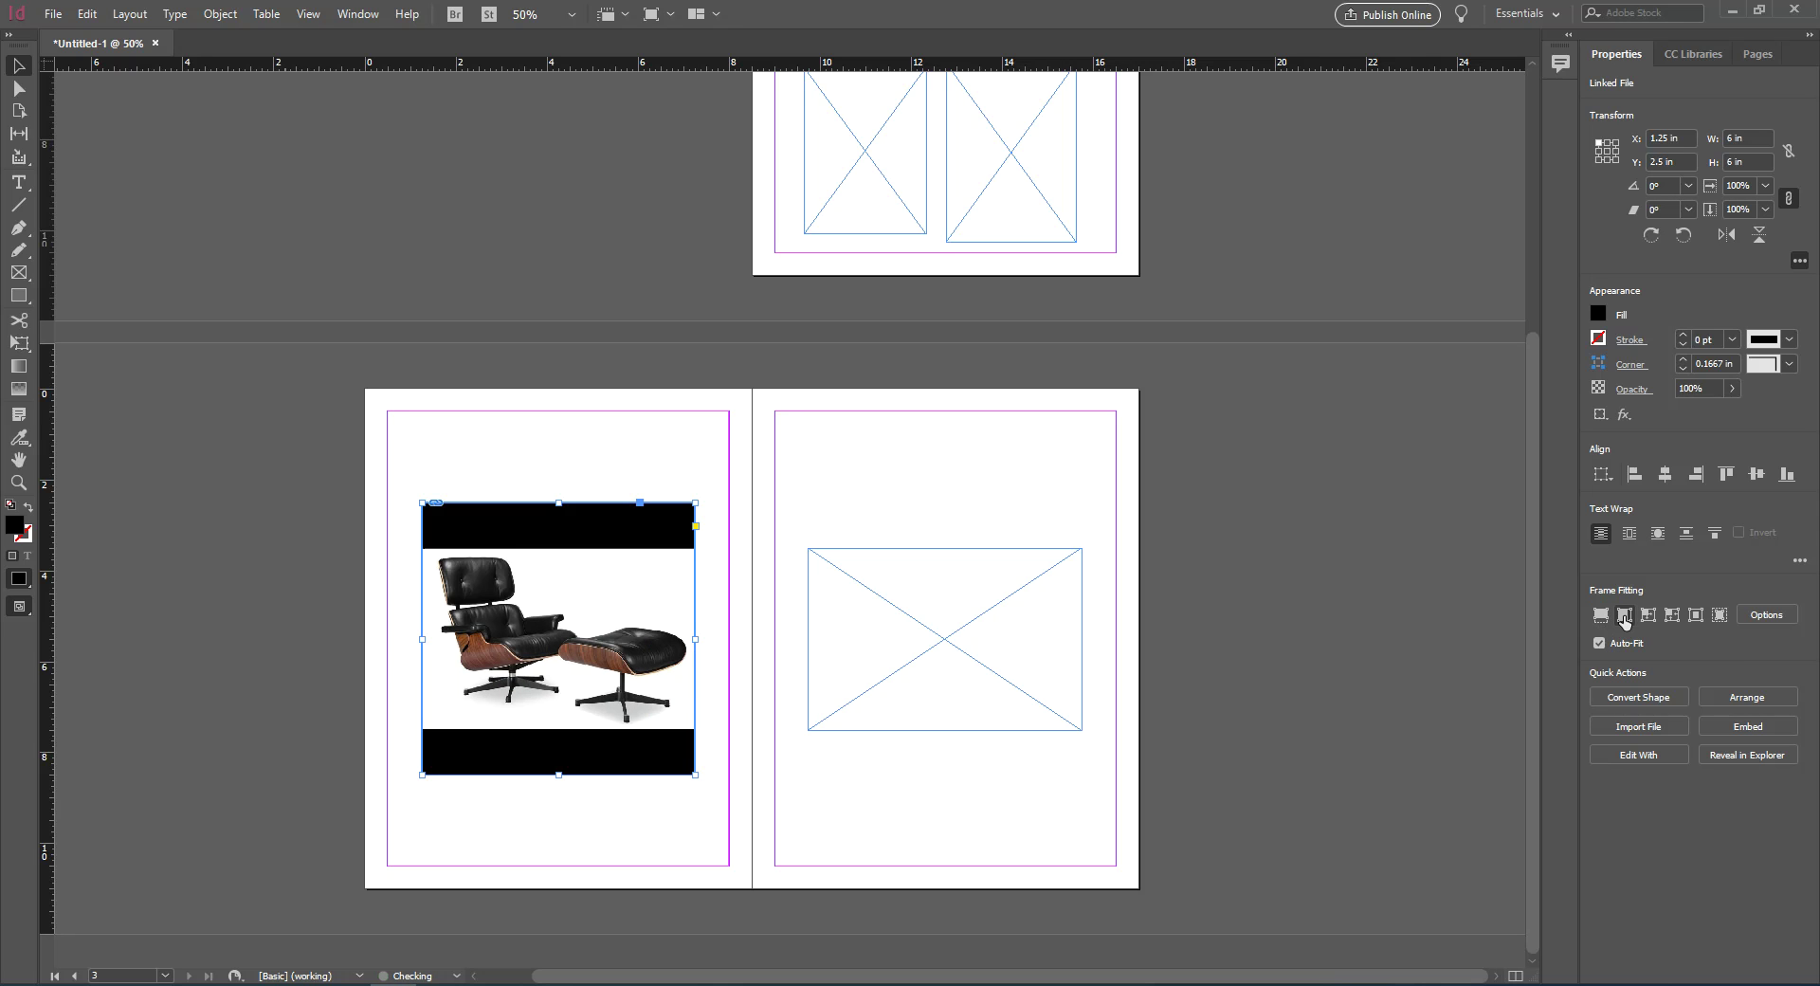
{"action": "left_click", "coordinate": [1602, 618]}
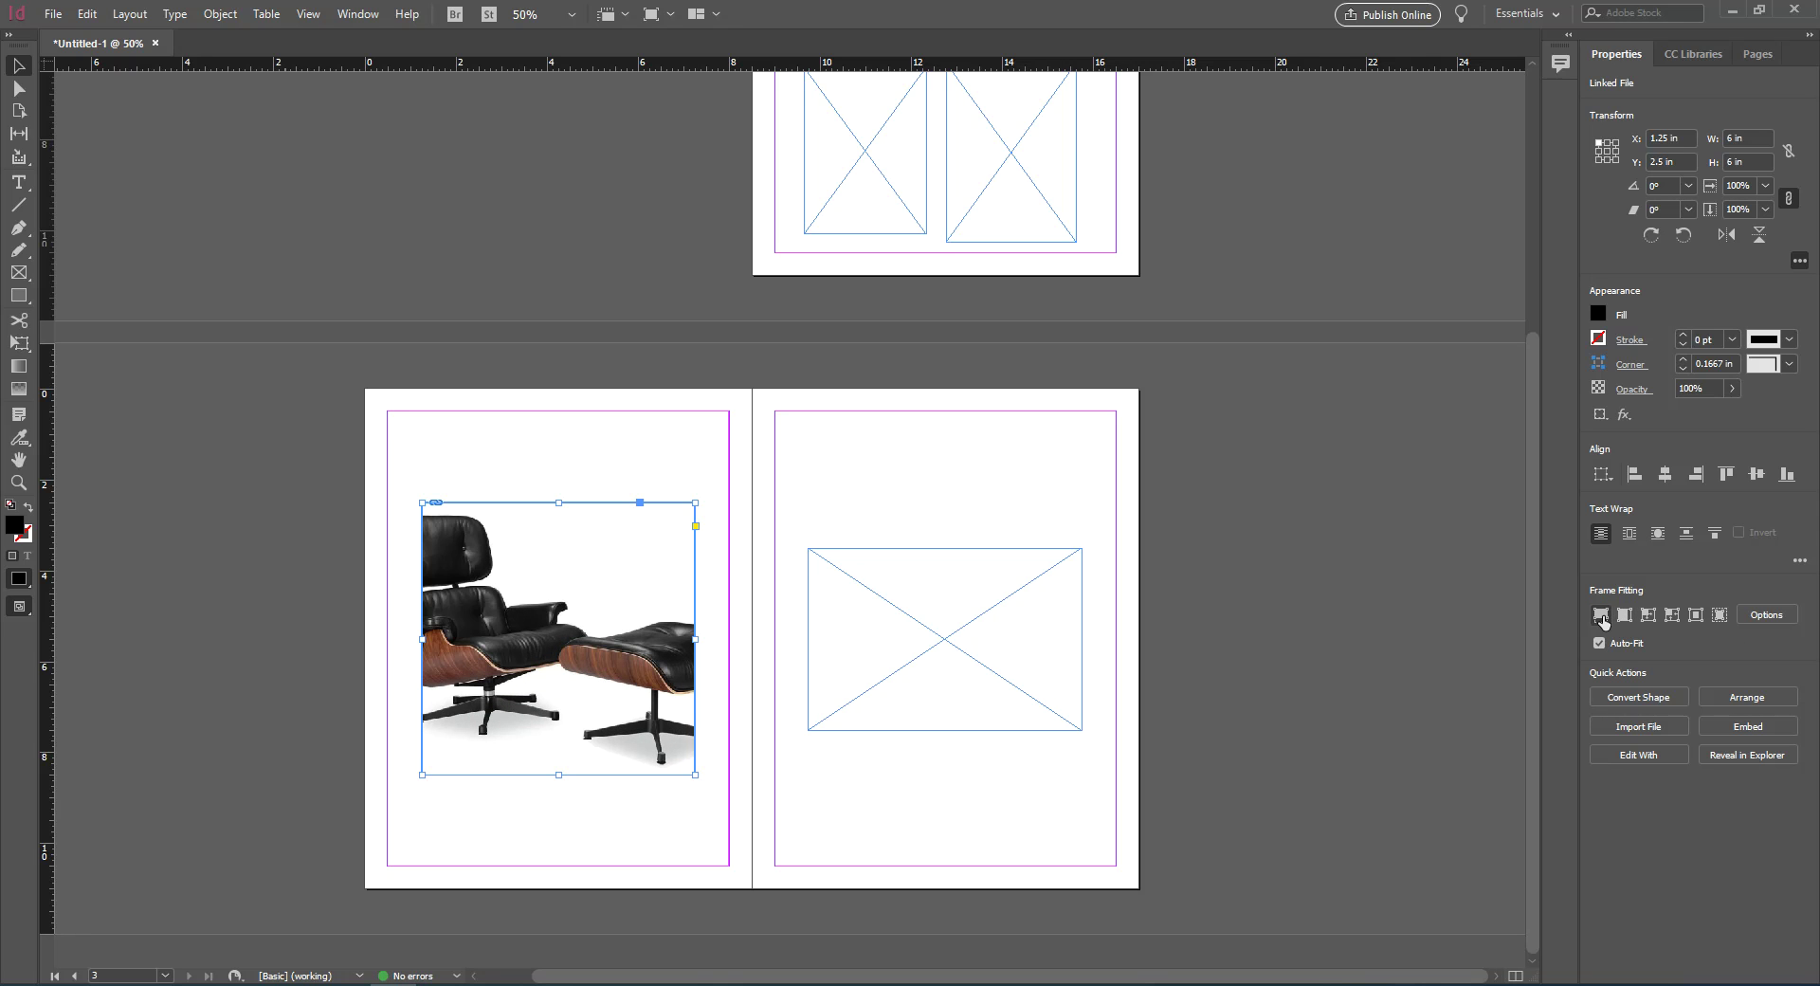
Fit the chair image proportionally inside its frame, fit the frame to its content, and deselect it
{"action": "left_click", "coordinate": [1625, 617]}
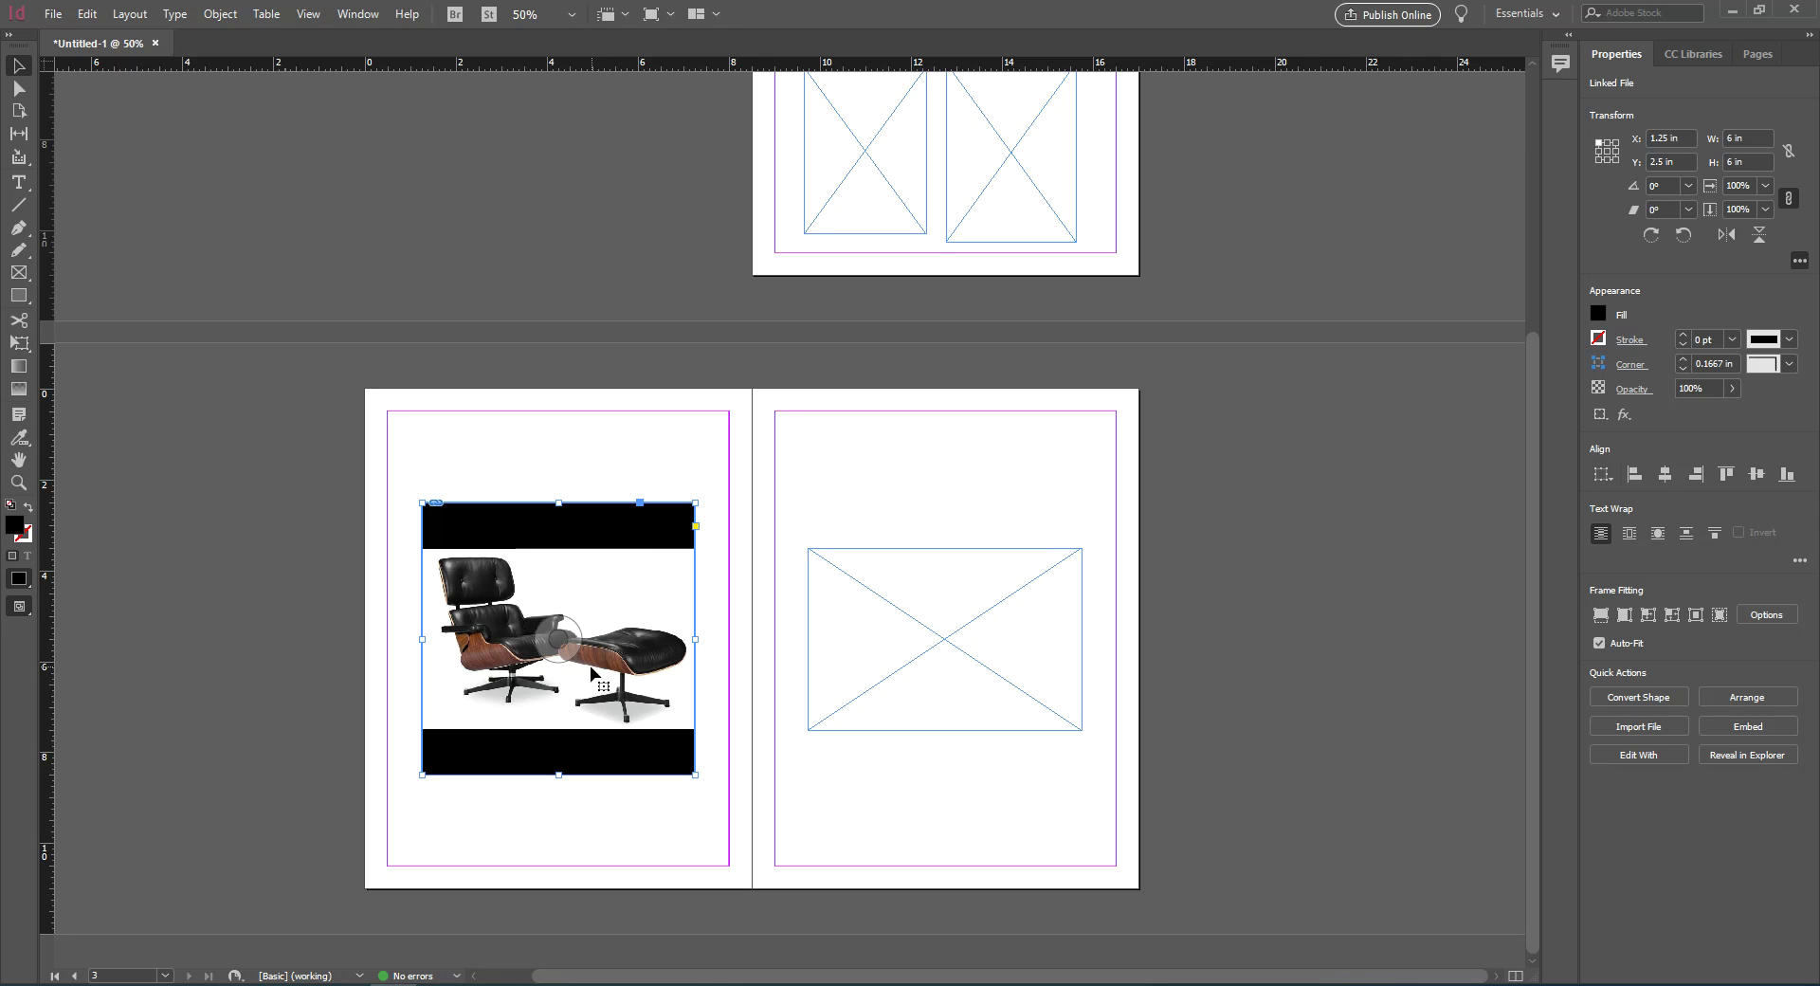
{"action": "left_click", "coordinate": [1671, 617]}
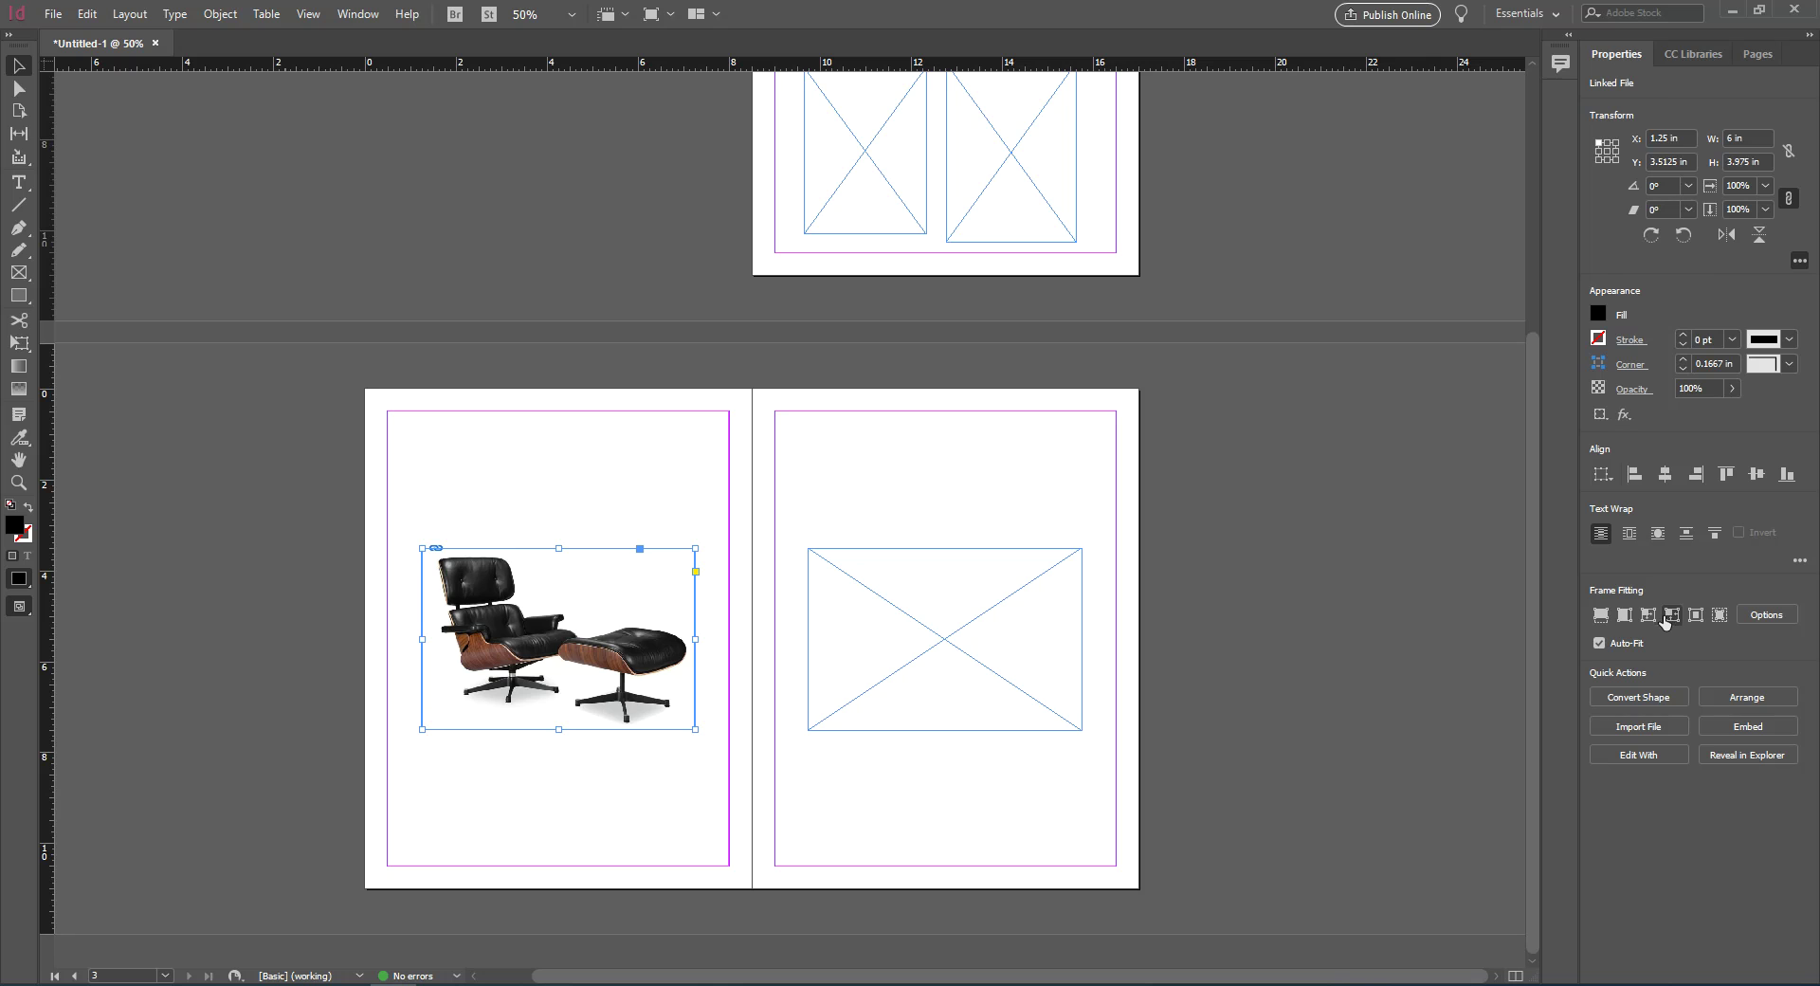
{"action": "left_click", "coordinate": [646, 815]}
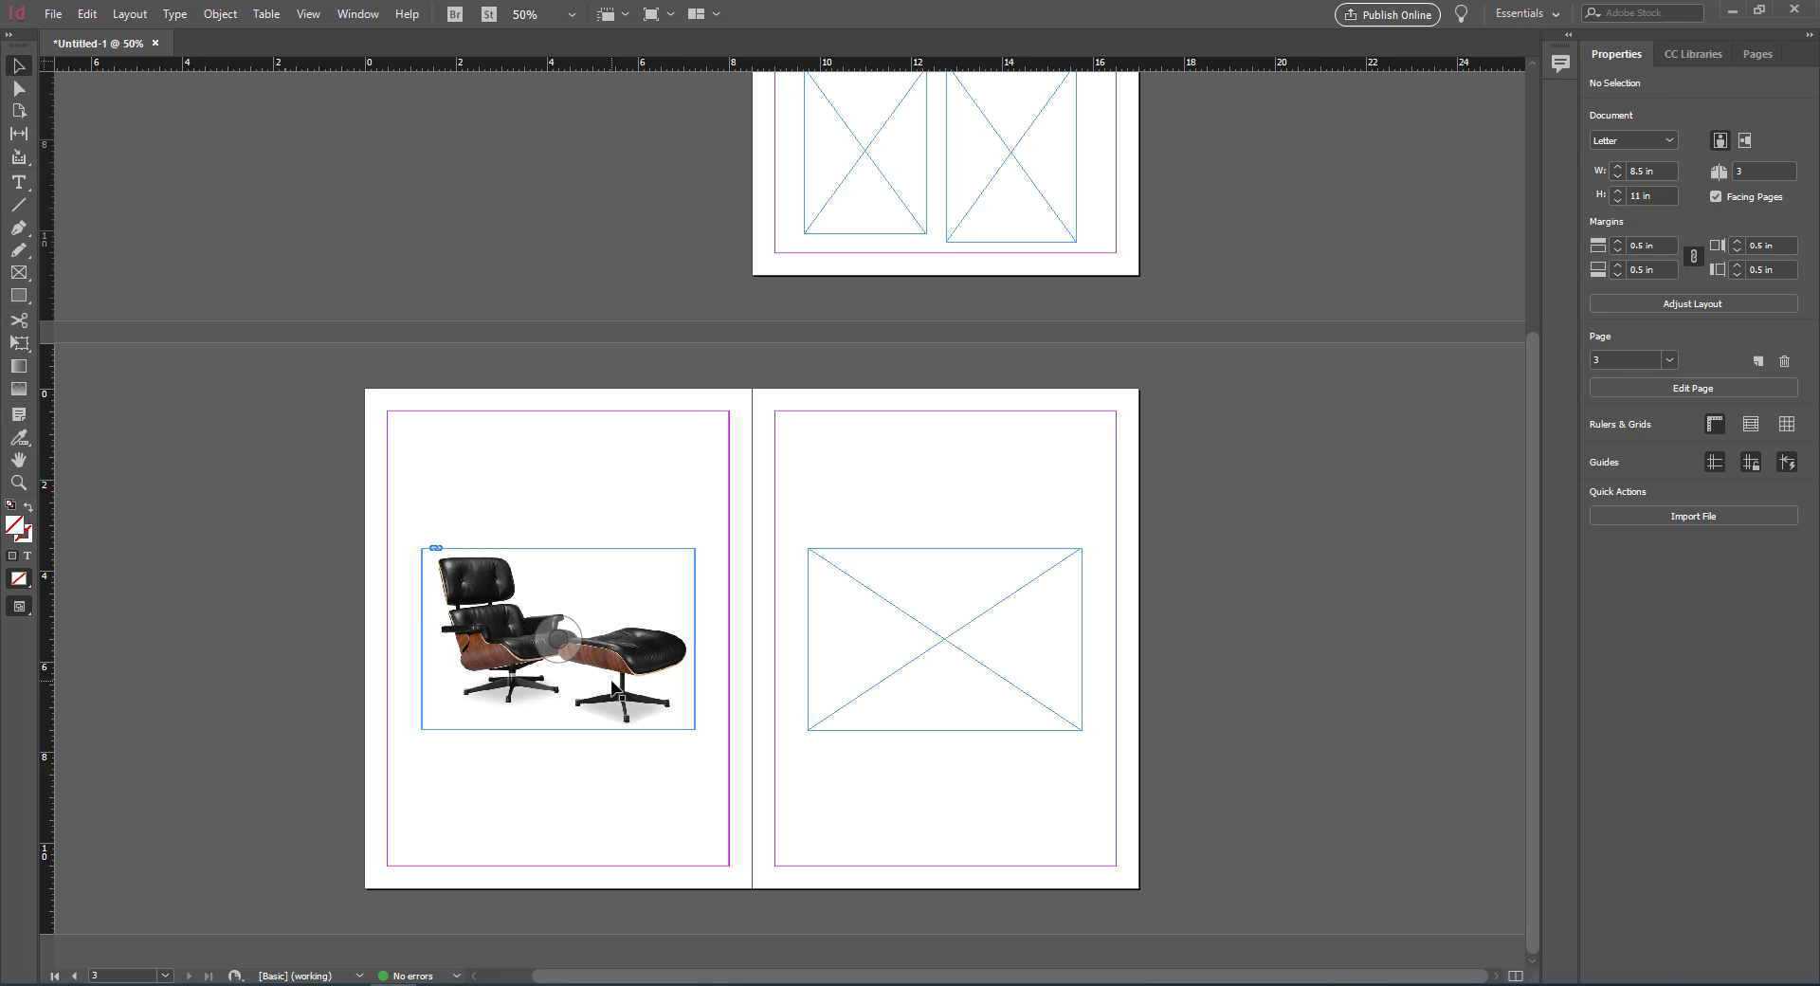
Review the fitting commands available for the chair image frame, then deselect it
{"action": "left_click", "coordinate": [638, 646]}
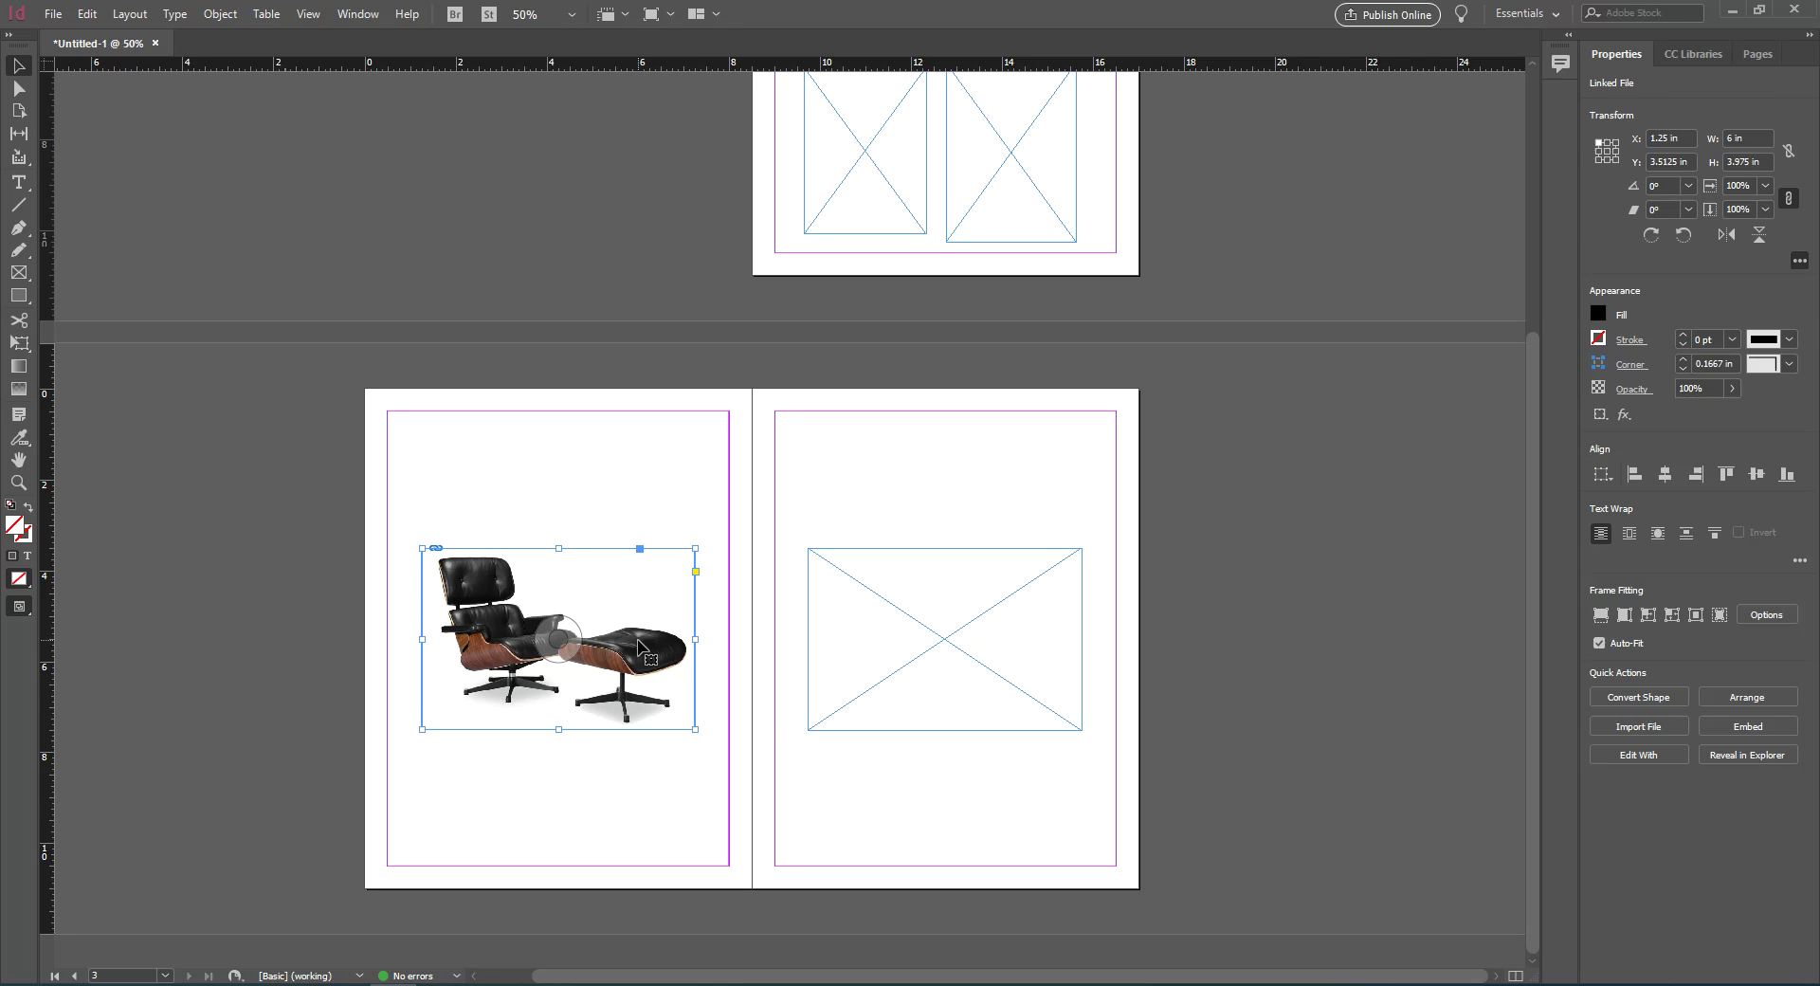
{"action": "right_click", "coordinate": [639, 648]}
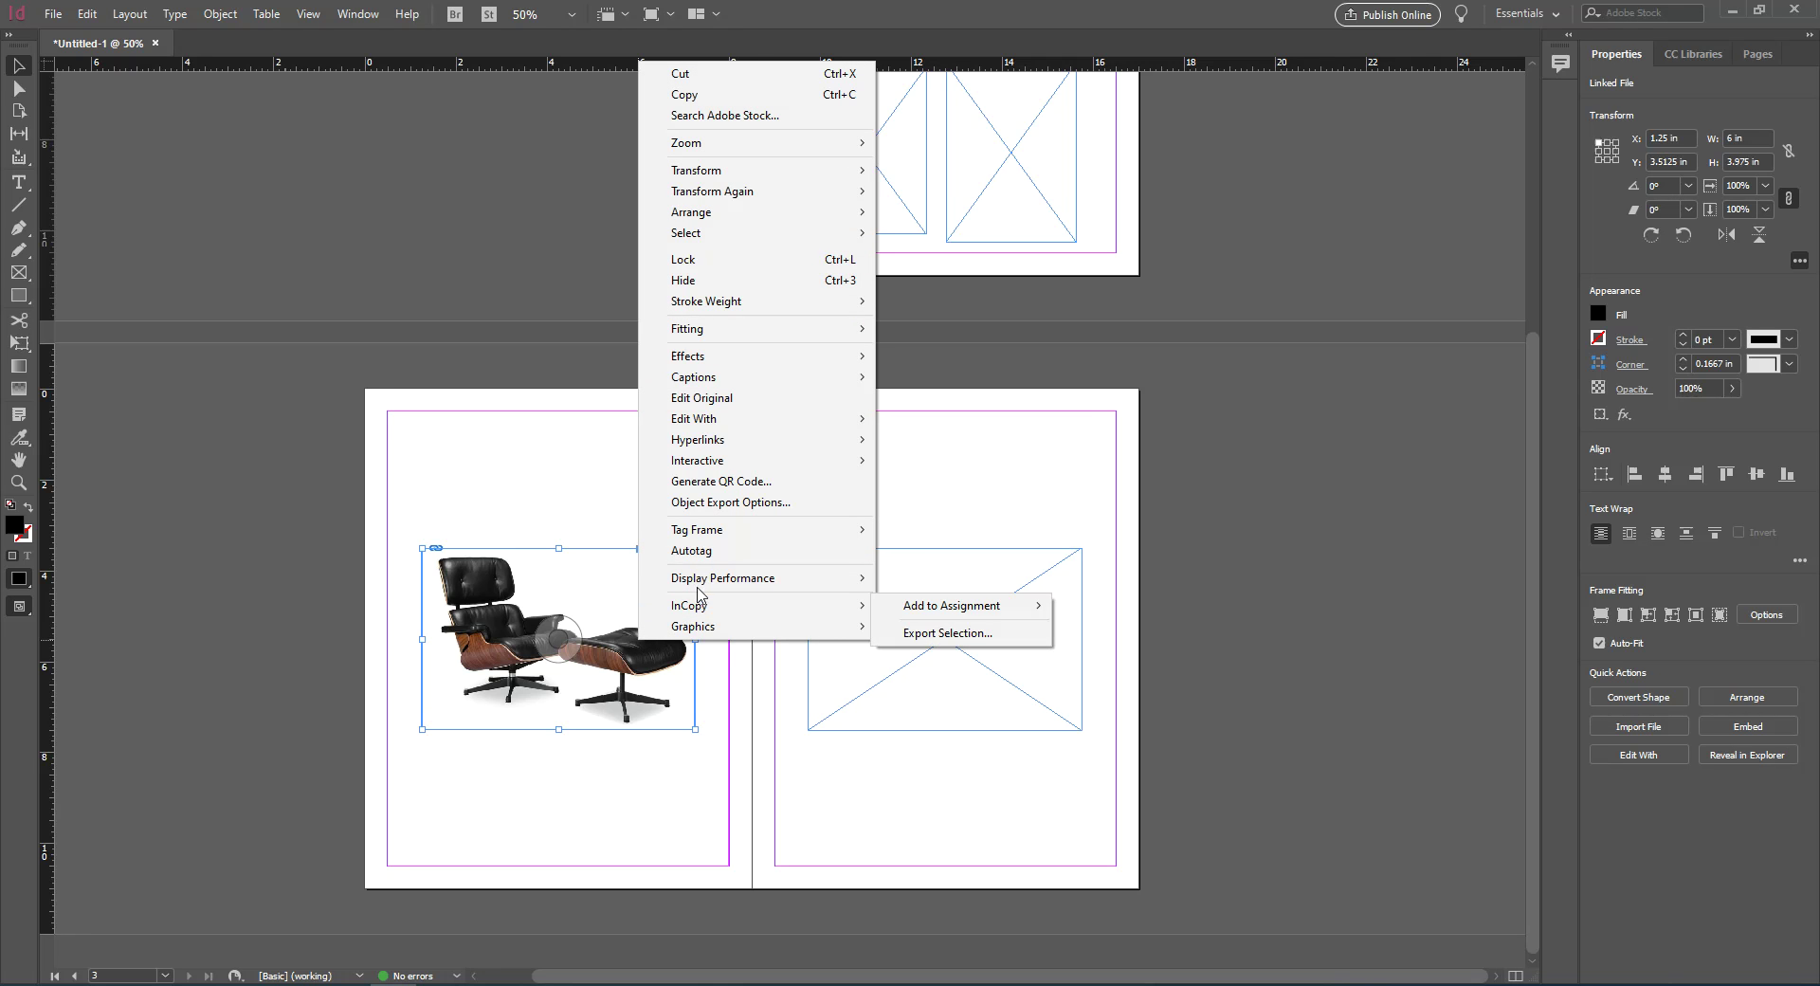
{"action": "mouse_move", "coordinate": [756, 385]}
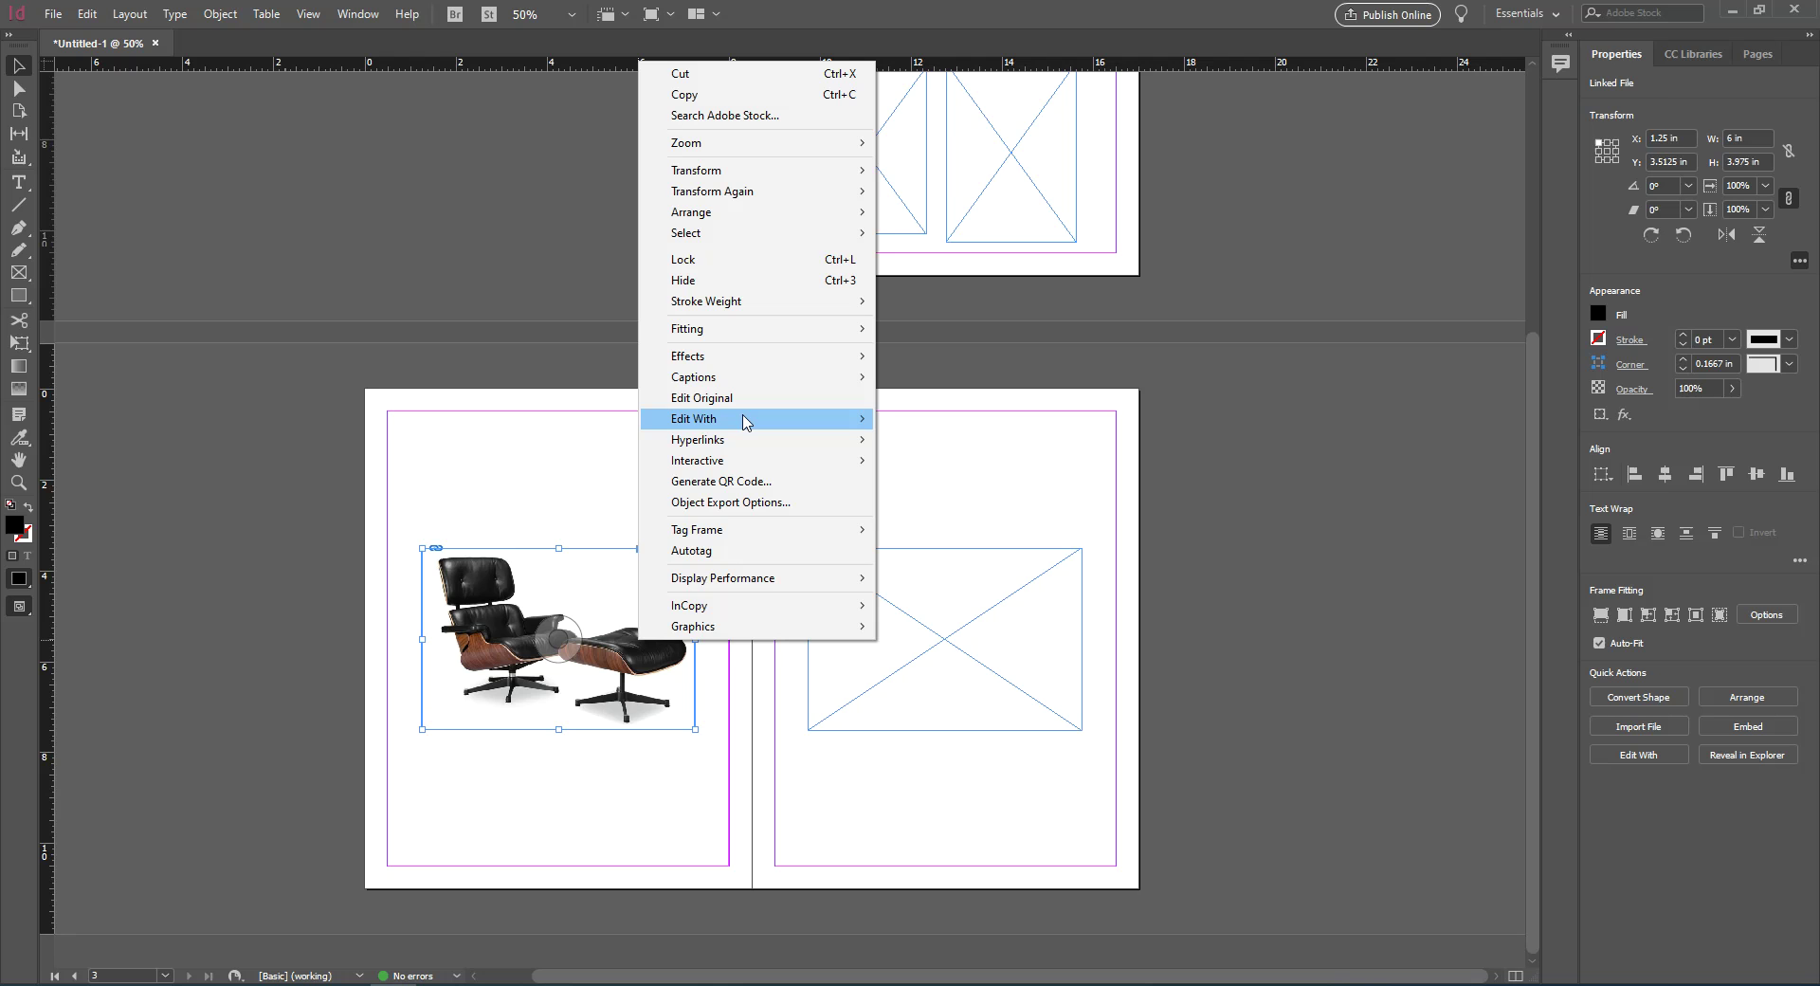
{"action": "mouse_move", "coordinate": [745, 423]}
{"action": "mouse_move", "coordinate": [750, 344]}
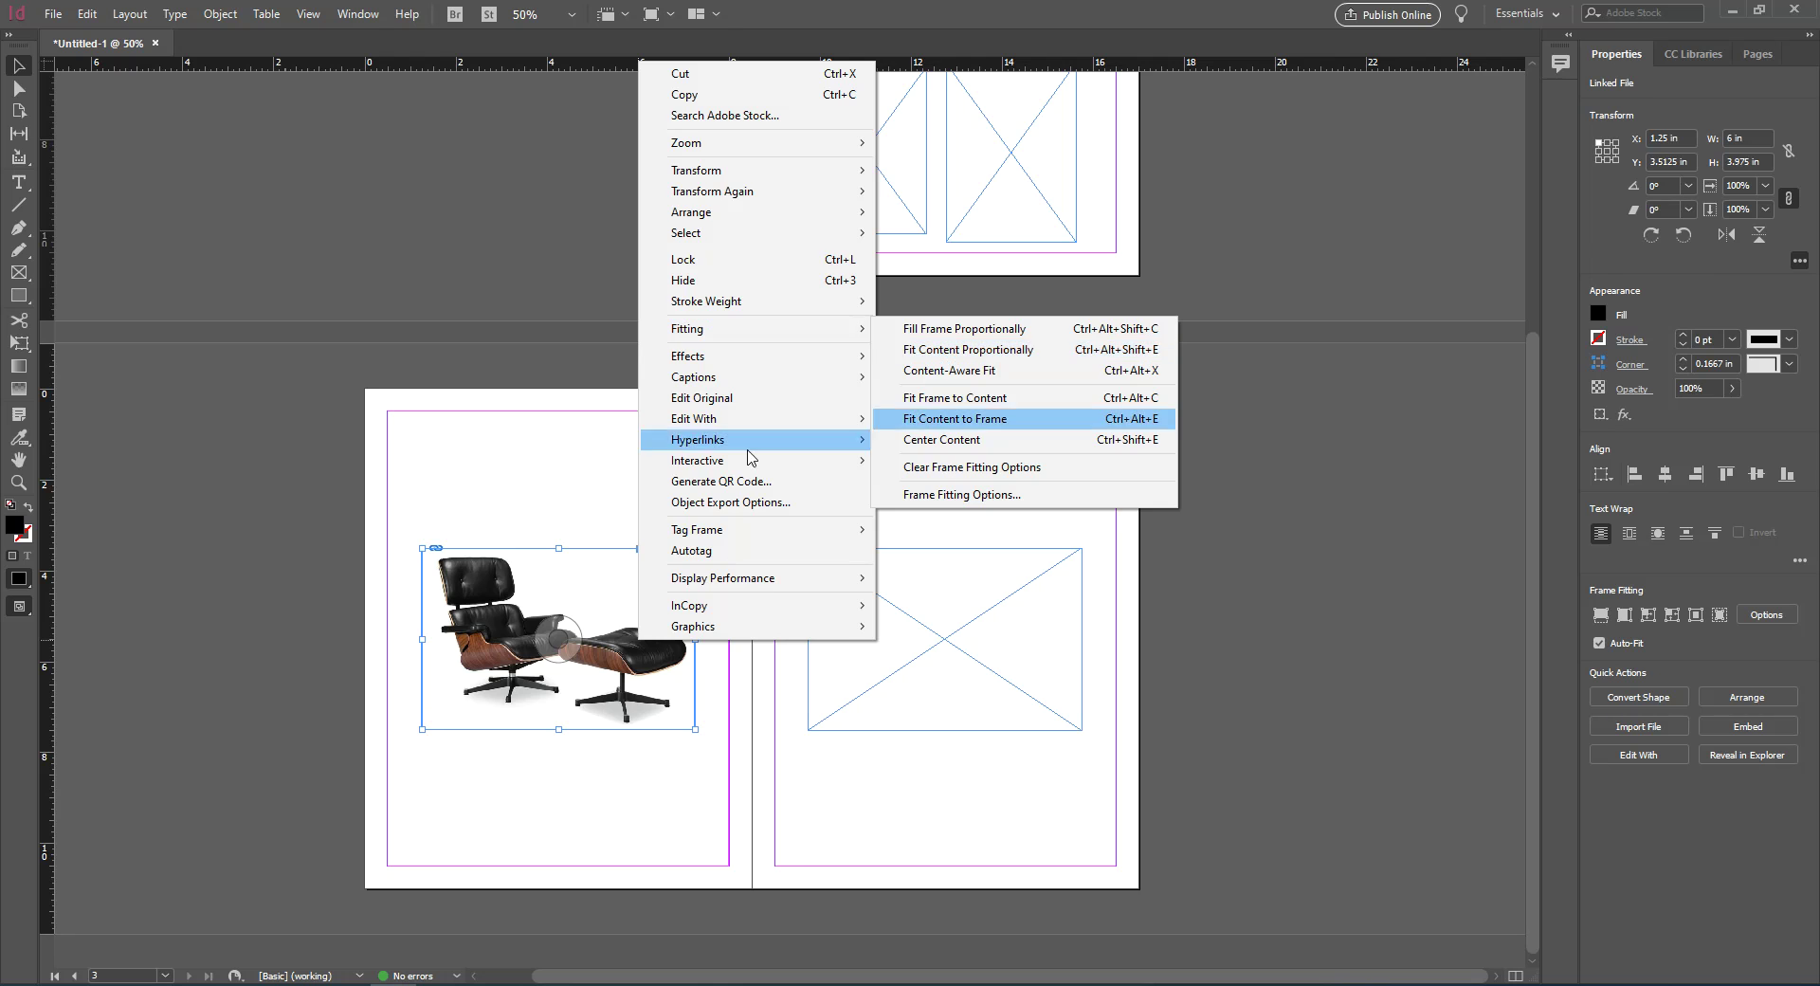
{"action": "left_click", "coordinate": [581, 475]}
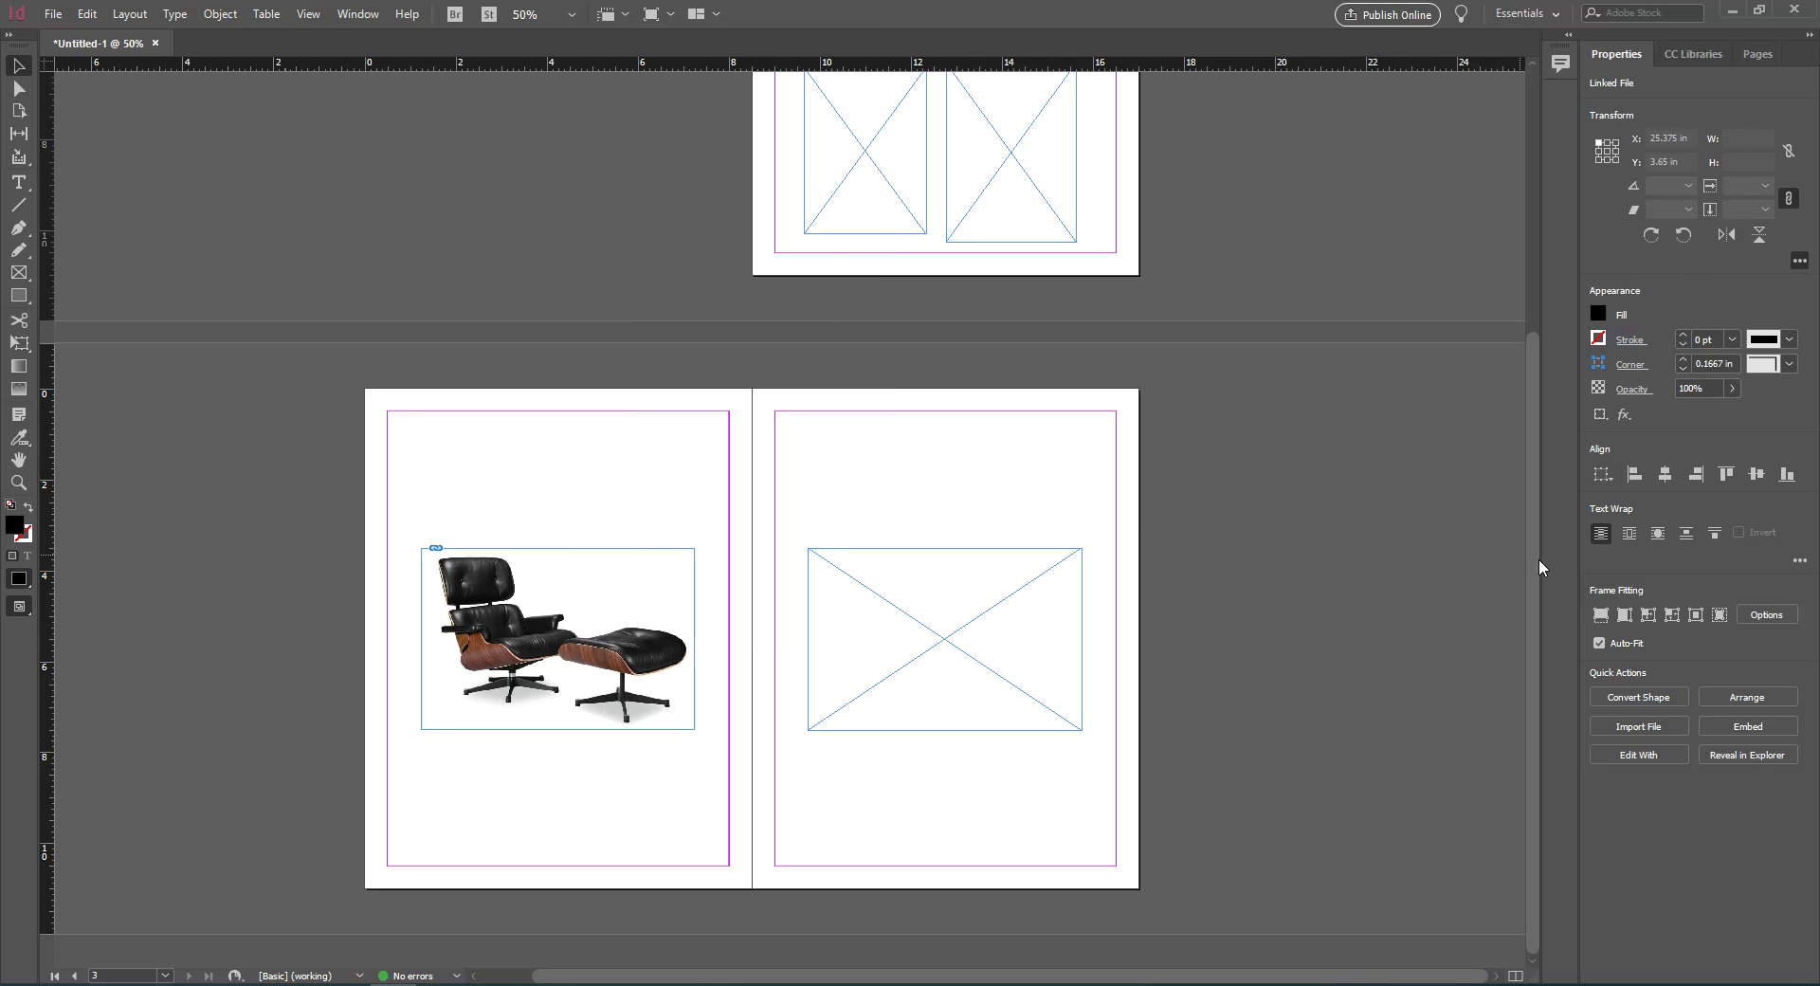
{"action": "left_click", "coordinate": [483, 606]}
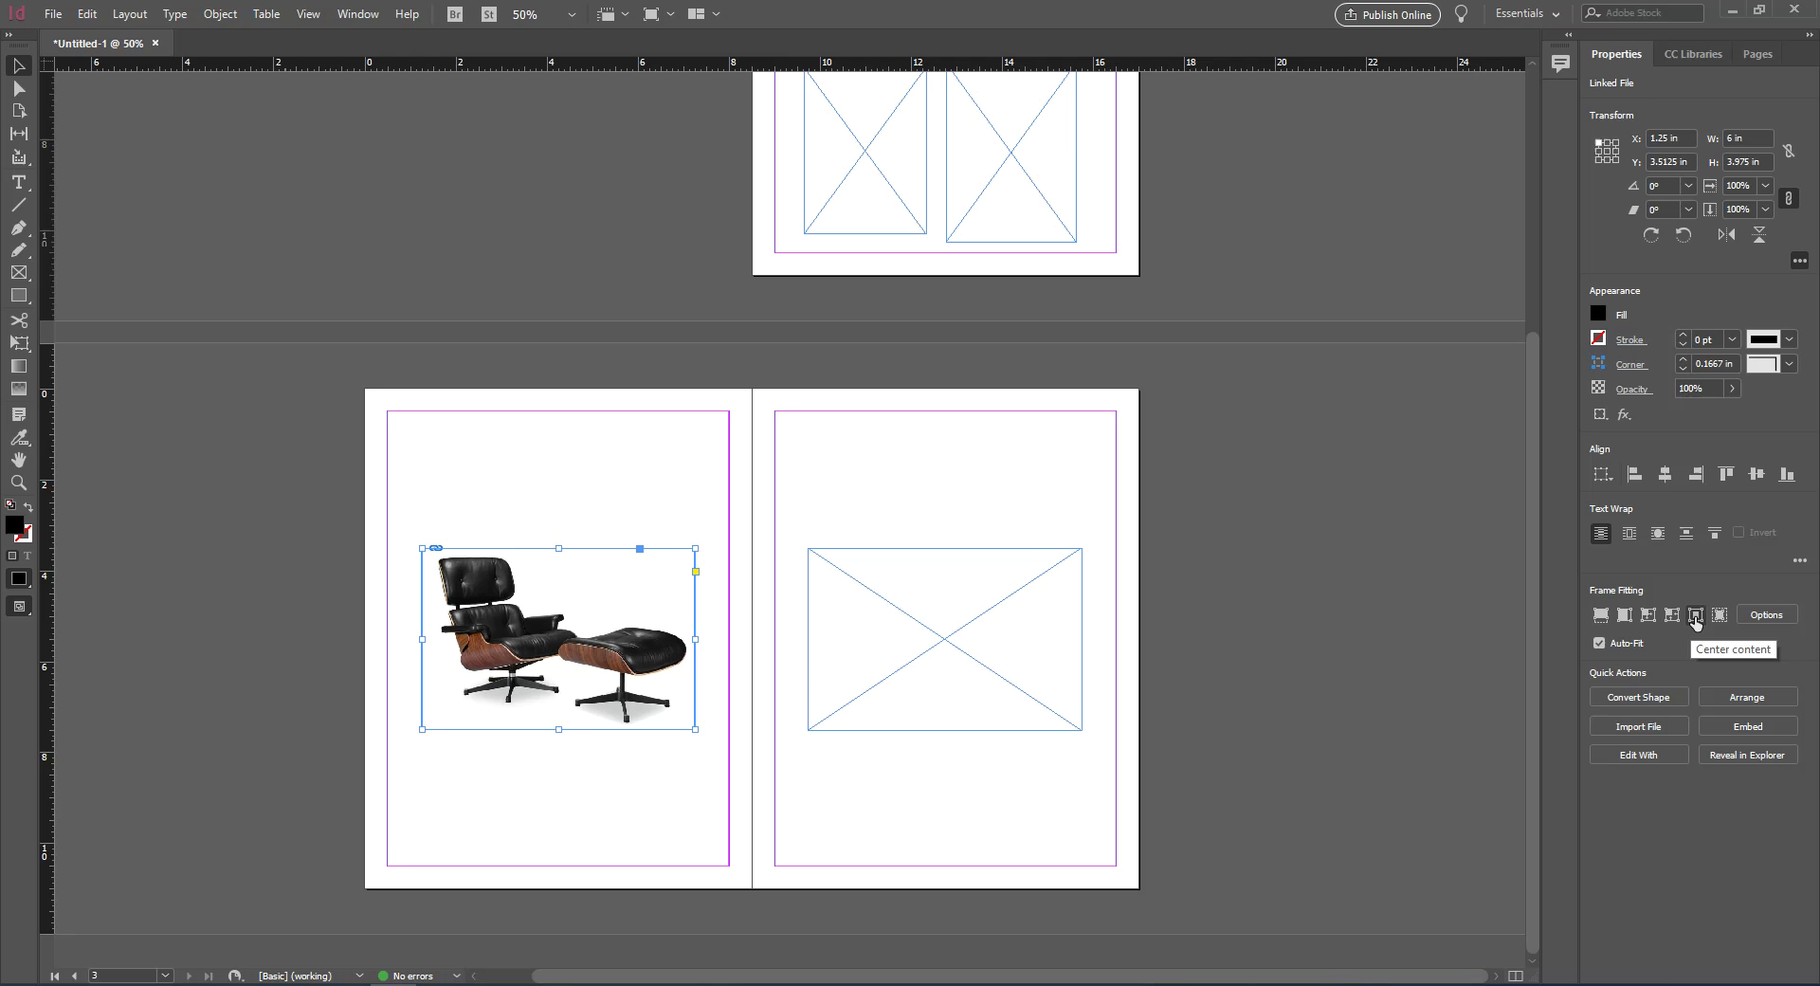
{"action": "left_click", "coordinate": [822, 478]}
Place the VASE image in the empty 6 x 4 in frame on the right-hand page
{"action": "left_click", "coordinate": [895, 607]}
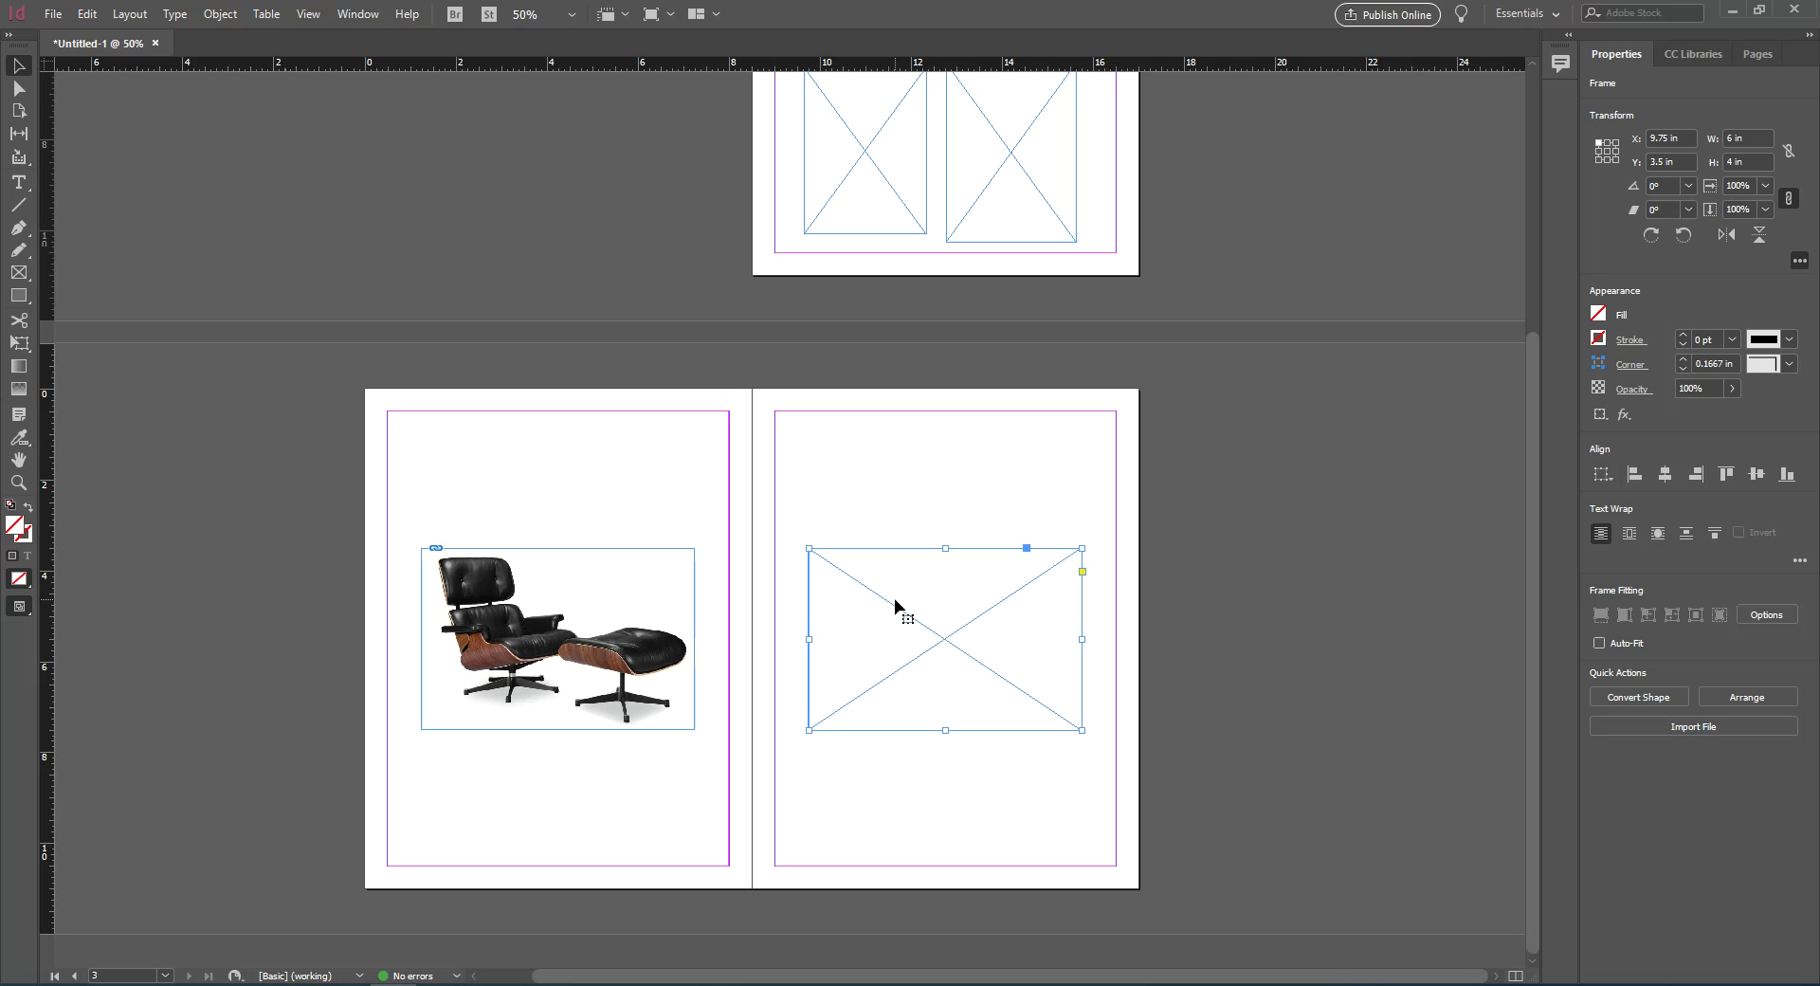
{"action": "key", "text": "ctrl+d"}
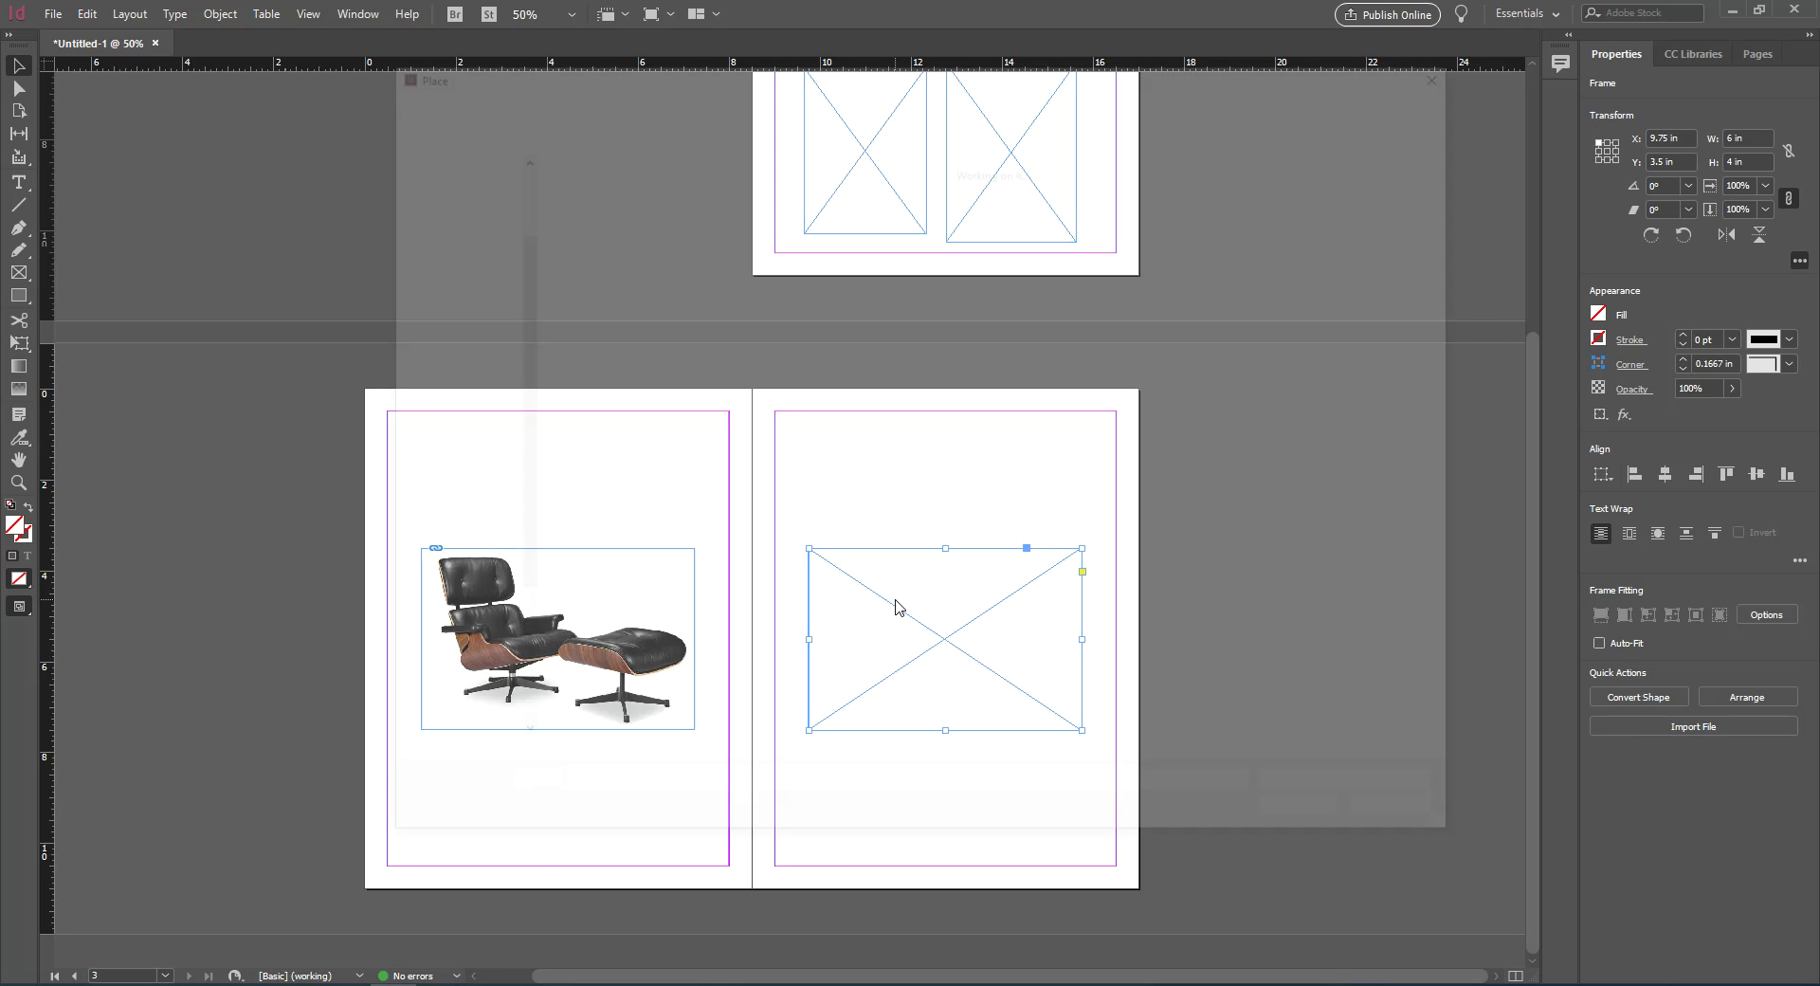
{"action": "key", "text": "Escape"}
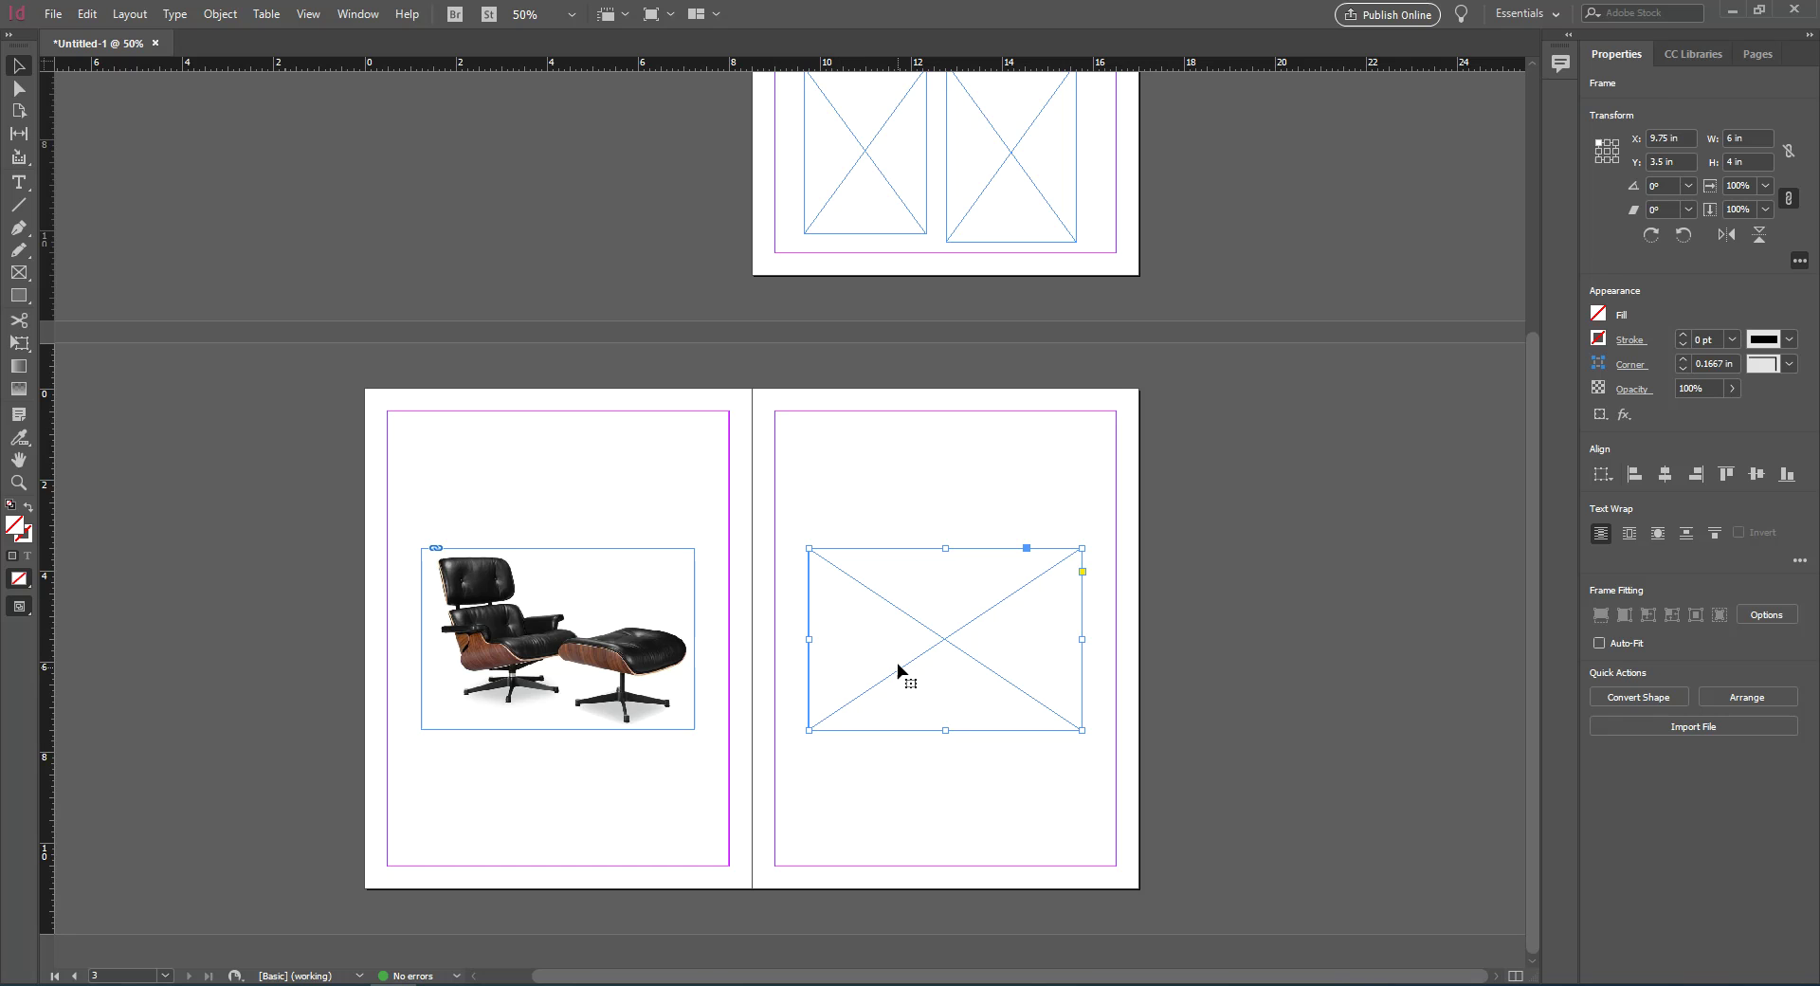
{"action": "key", "text": "ctrl+d"}
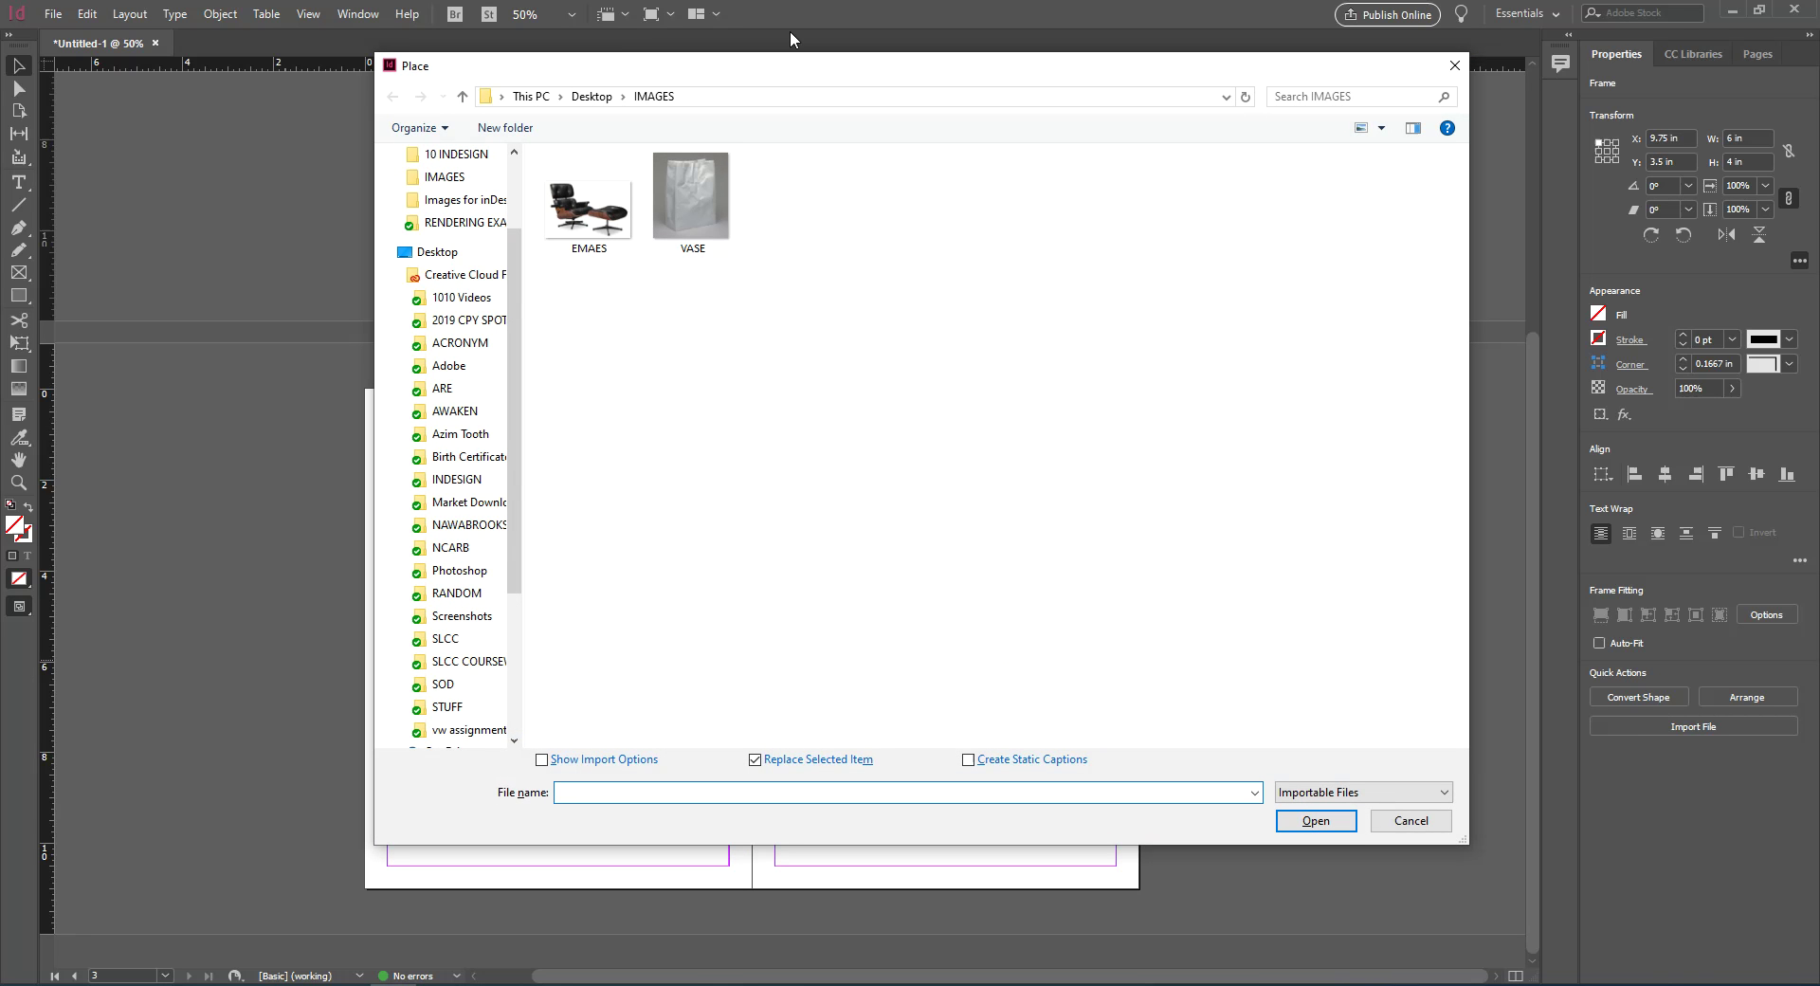
{"action": "left_click", "coordinate": [698, 185]}
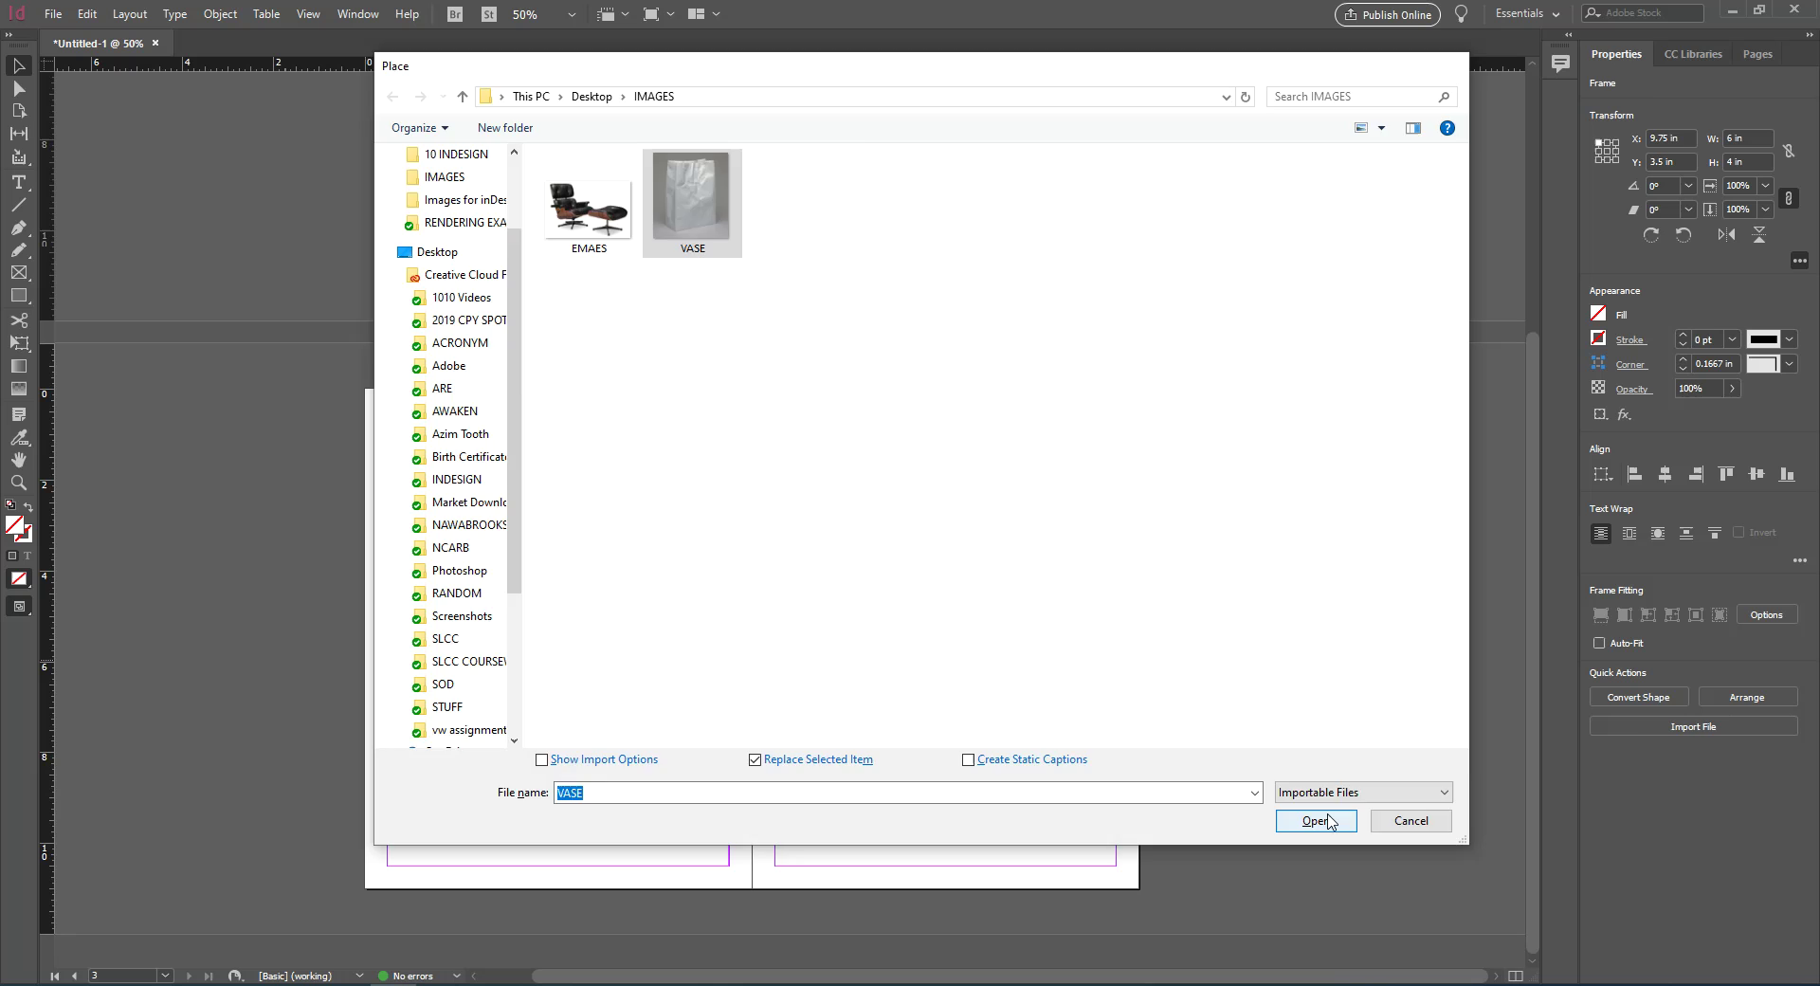
{"action": "left_click", "coordinate": [1324, 819]}
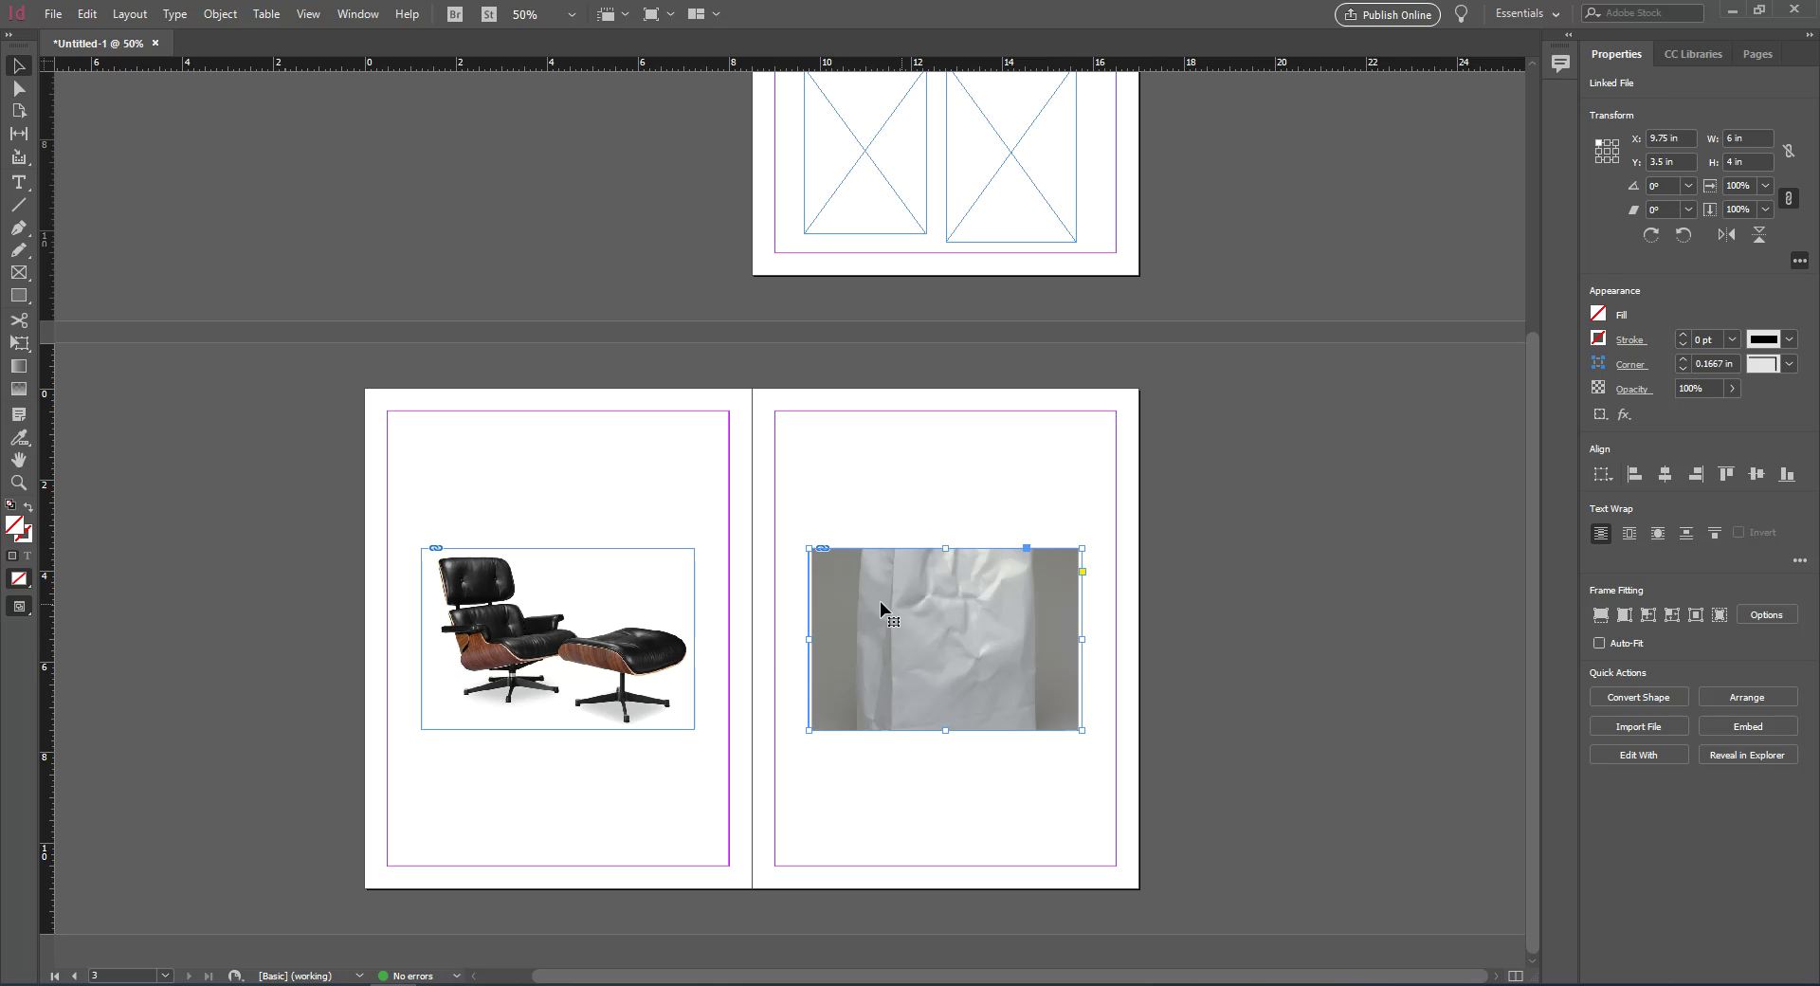
Fit the vase image proportionally inside its frame and fit the frame to its content
{"action": "right_click", "coordinate": [941, 637]}
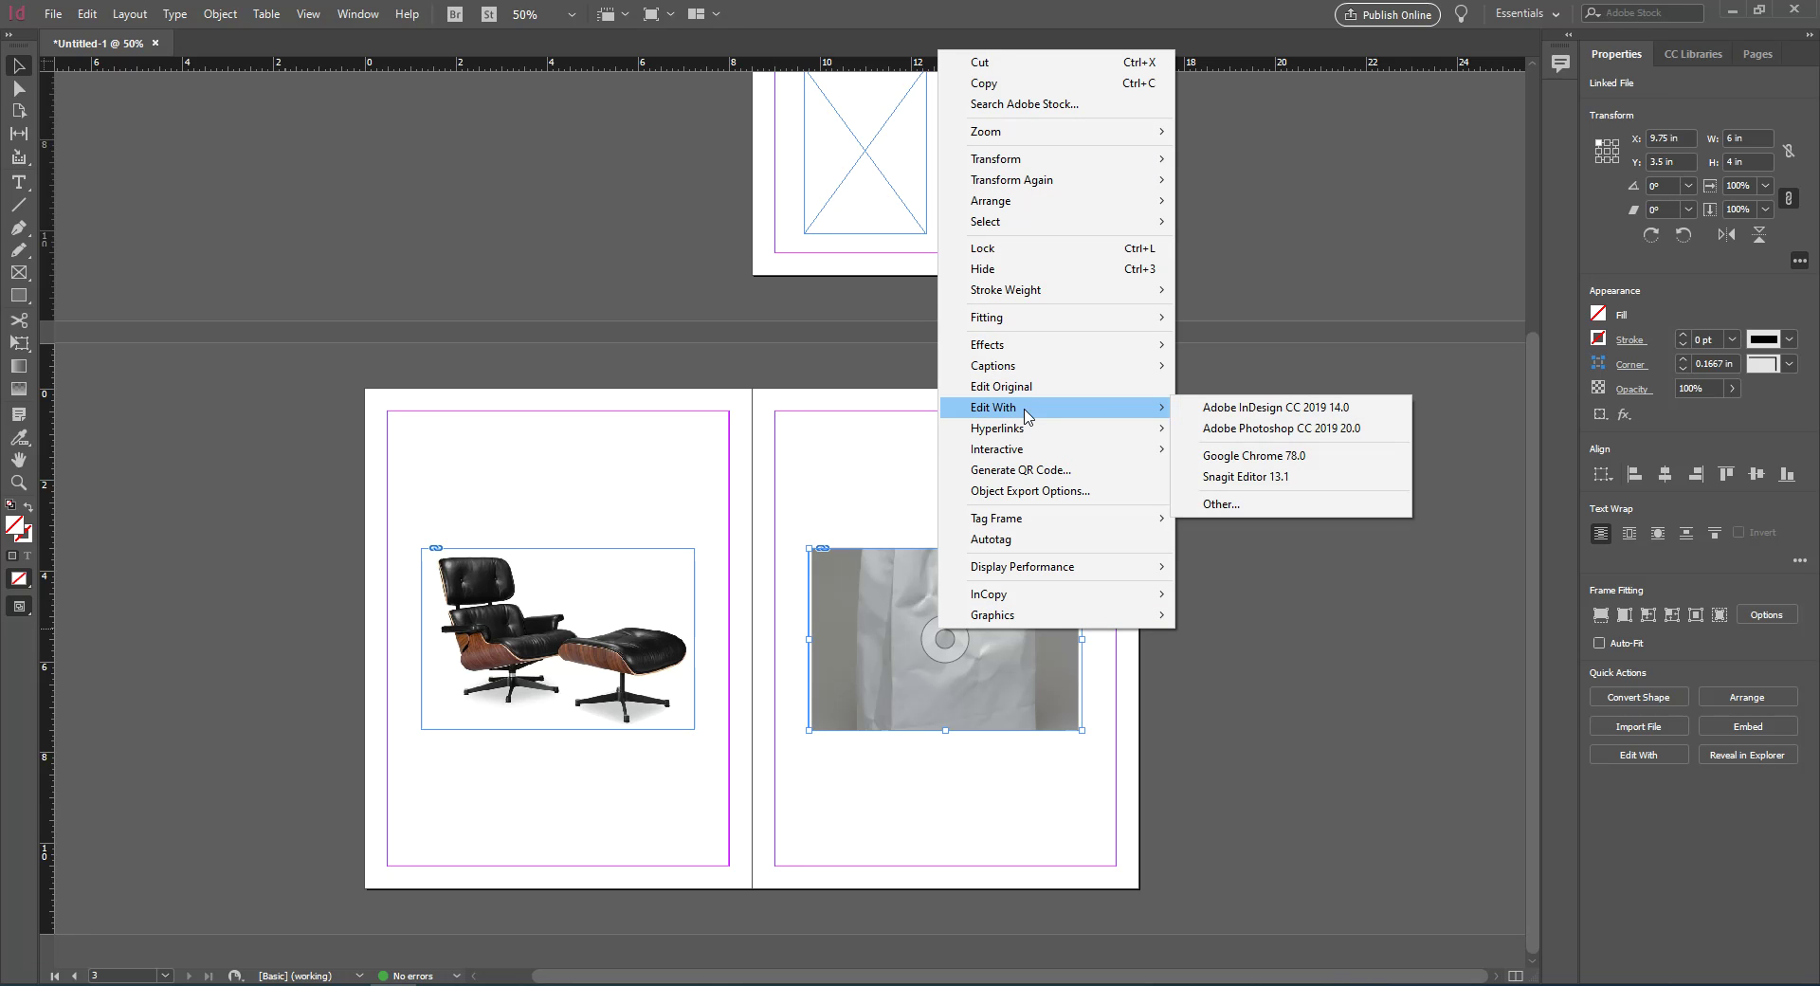
{"action": "left_click", "coordinate": [874, 834]}
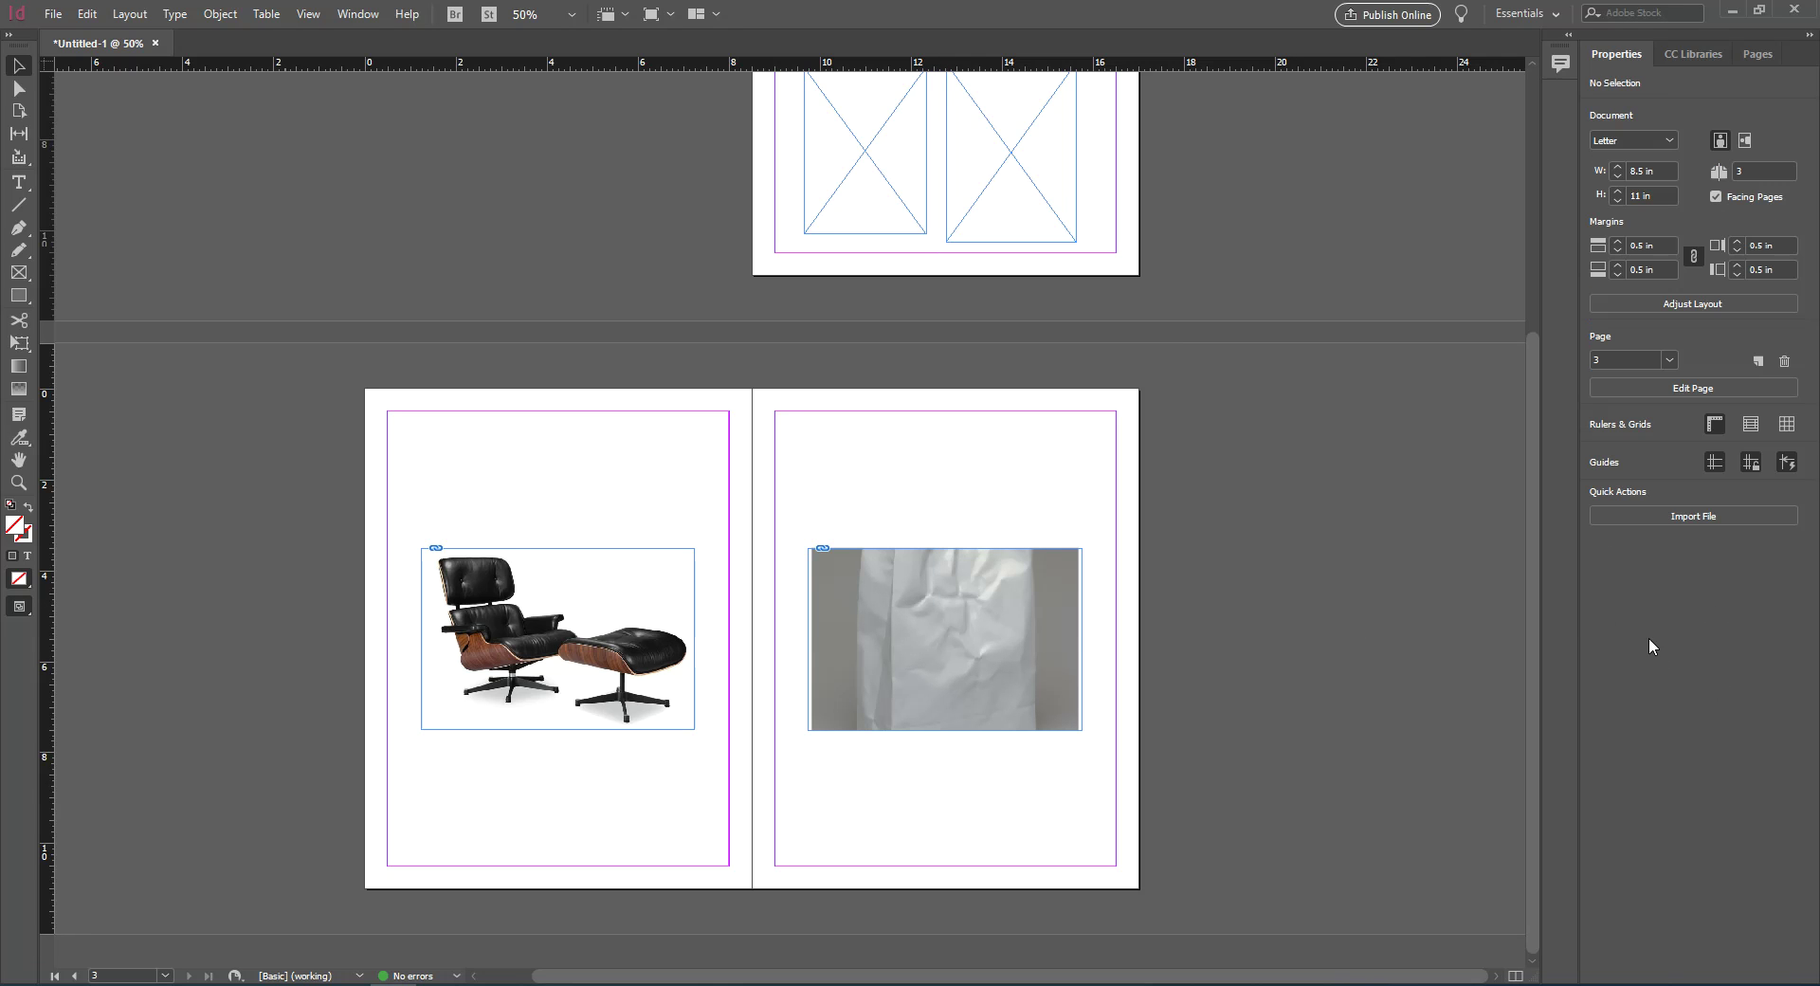
{"action": "left_click", "coordinate": [954, 593]}
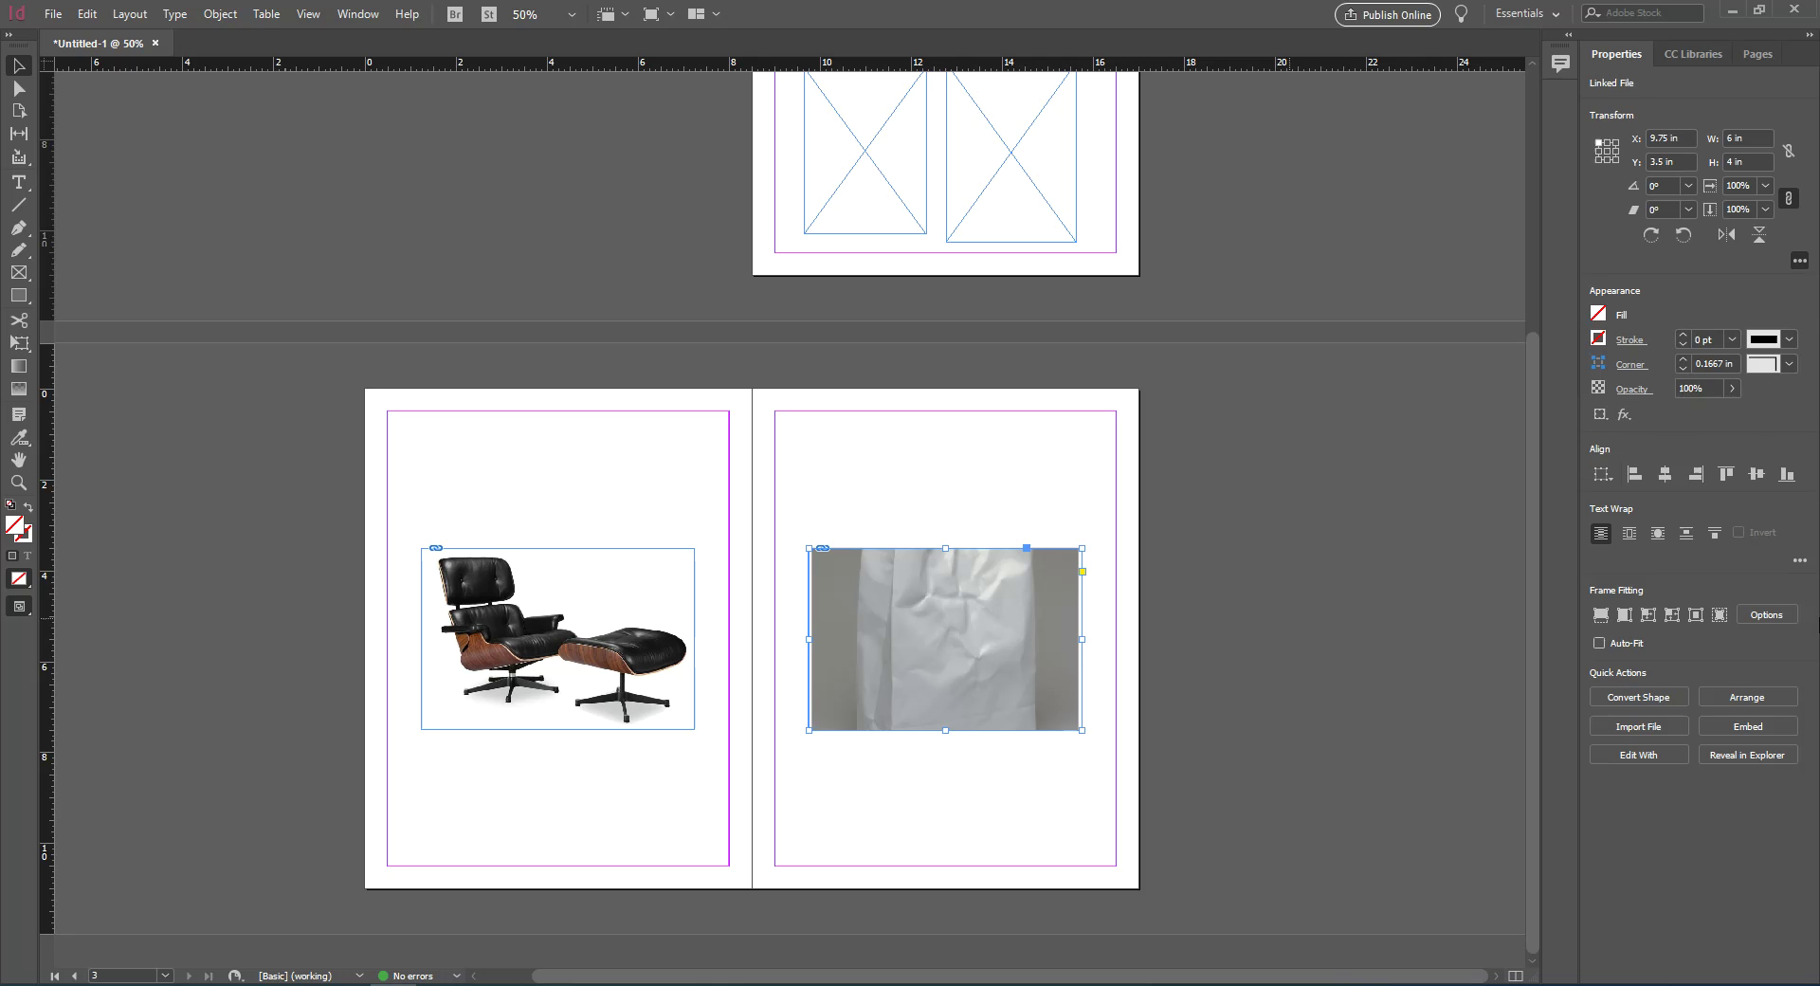
{"action": "left_click", "coordinate": [1624, 616]}
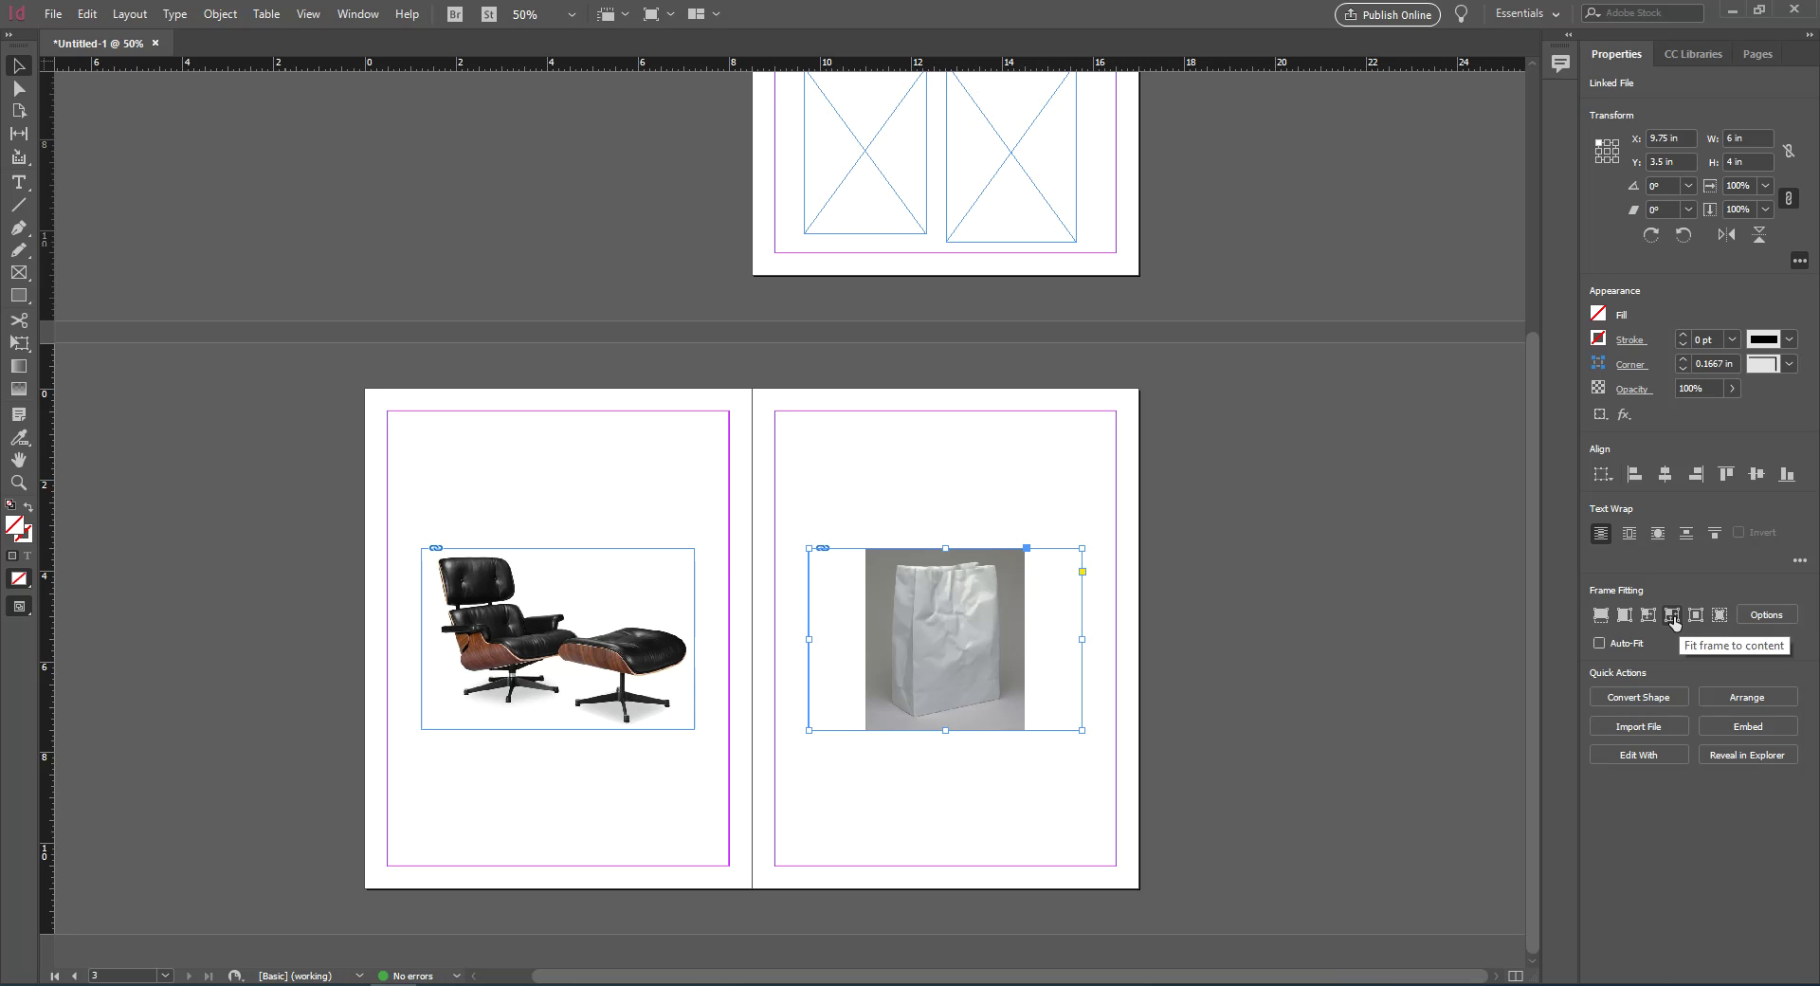
{"action": "left_click", "coordinate": [1670, 618]}
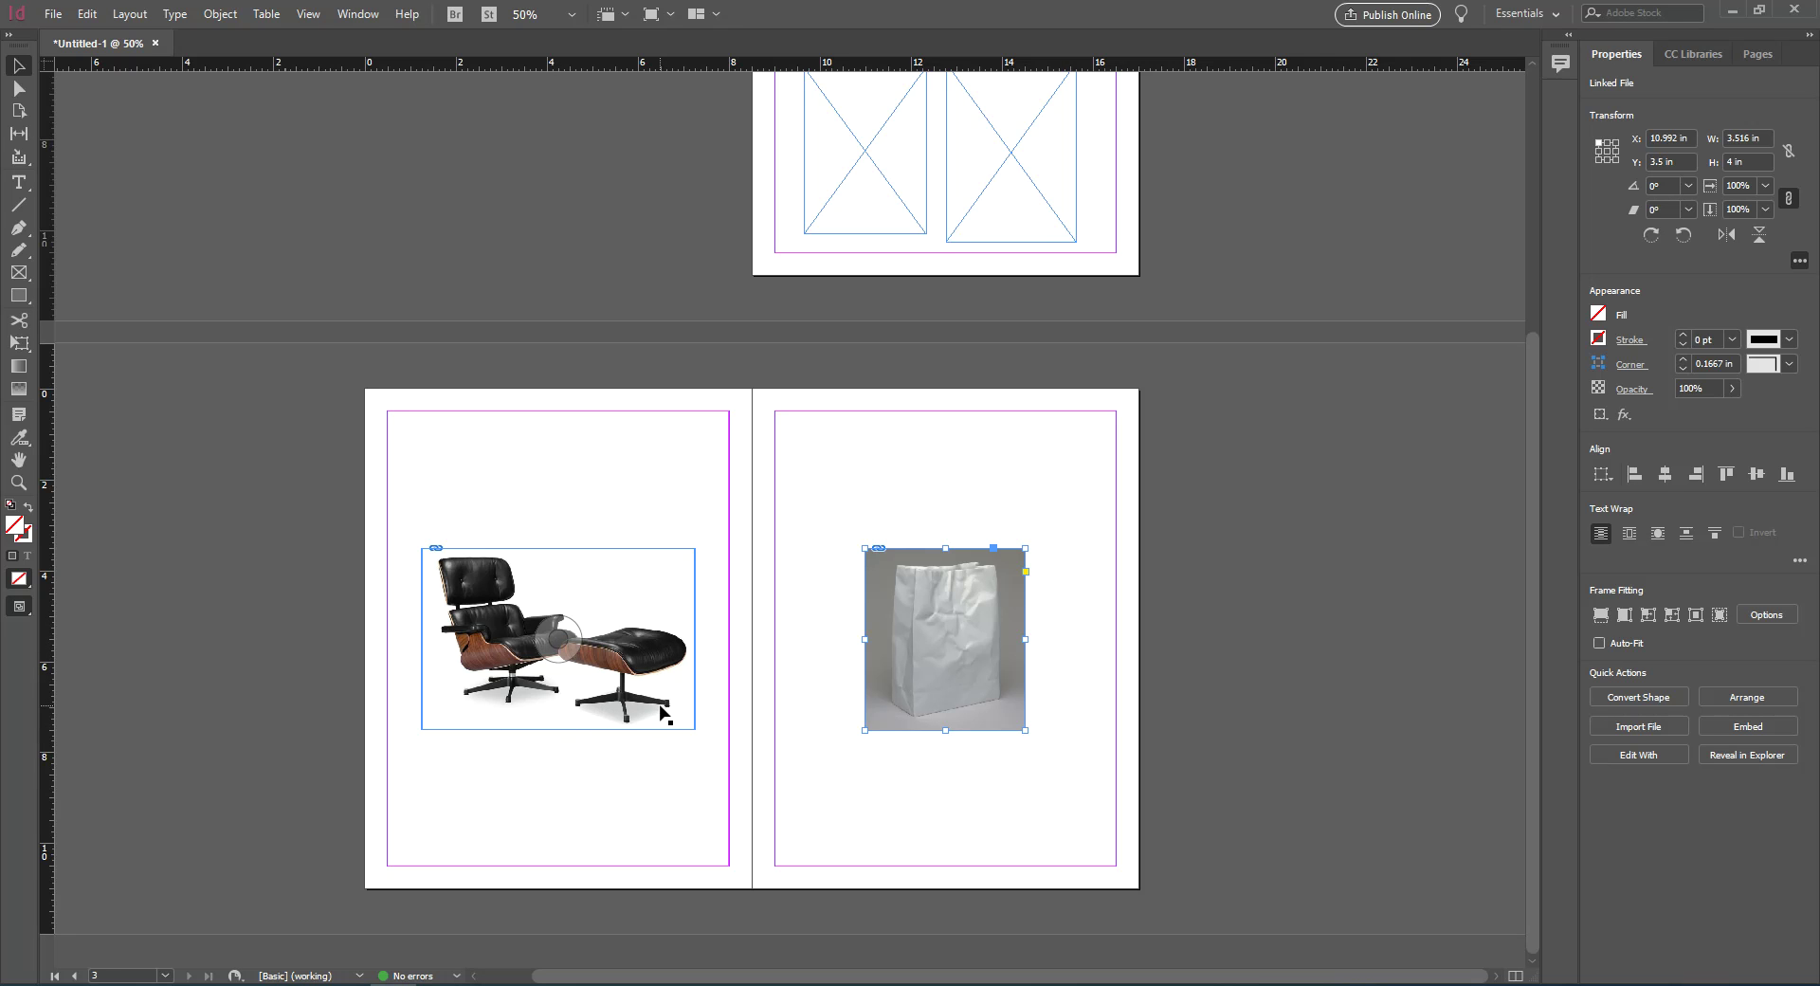
Select the chair image inside its frame and enlarge it freehand to about 8.25 x 6.48 in
{"action": "left_click", "coordinate": [559, 638]}
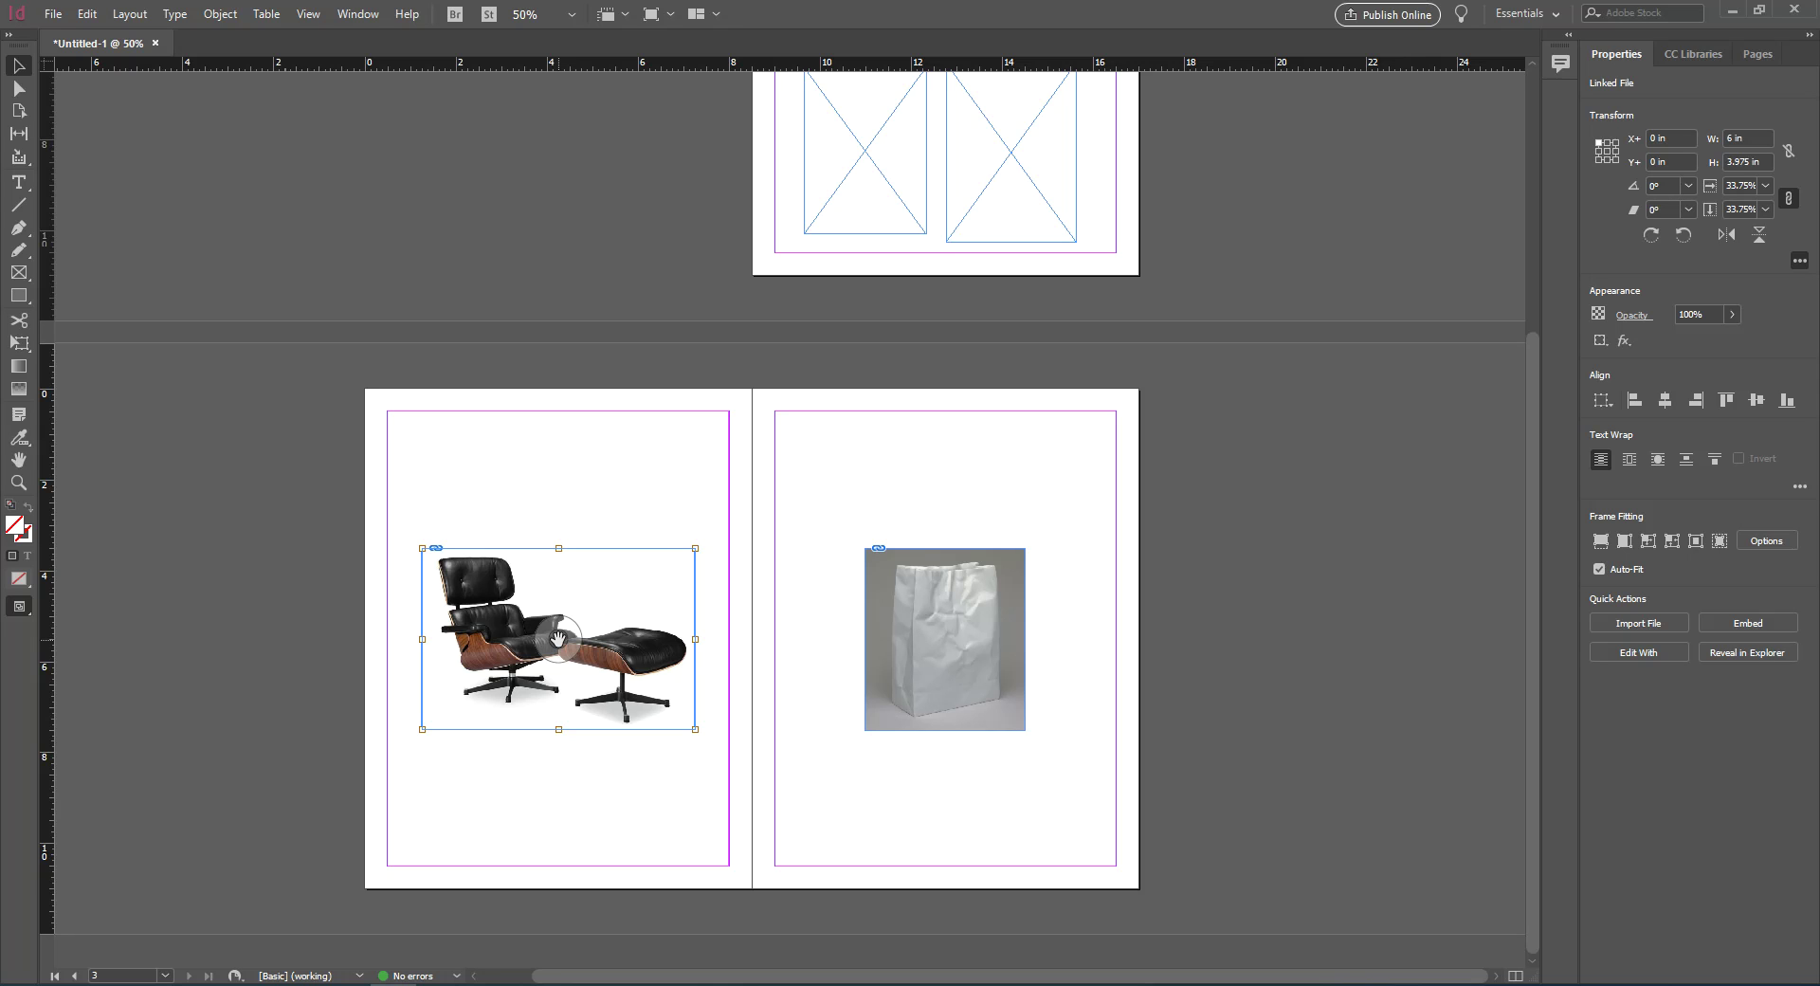
{"action": "left_click", "coordinate": [558, 638]}
{"action": "left_click_drag", "start_coordinate": [420, 547], "coordinate": [269, 421]}
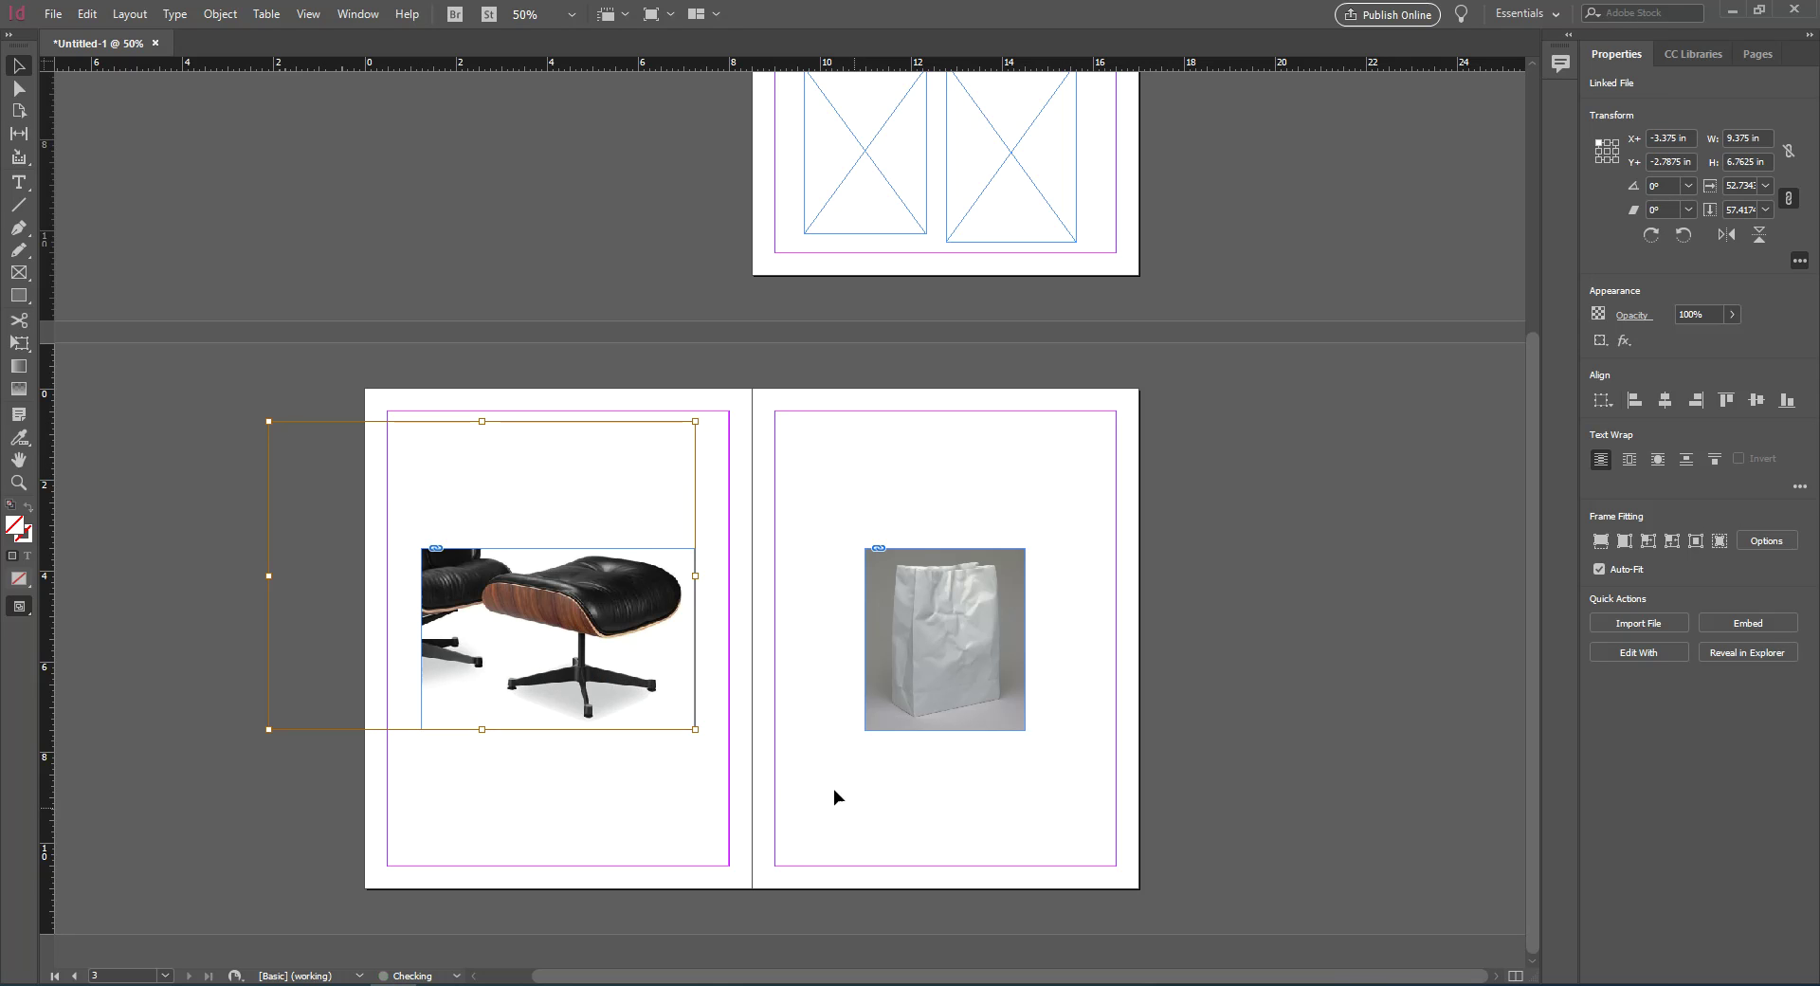
{"action": "left_click_drag", "start_coordinate": [696, 728], "coordinate": [711, 760]}
{"action": "left_click_drag", "start_coordinate": [626, 658], "coordinate": [600, 657]}
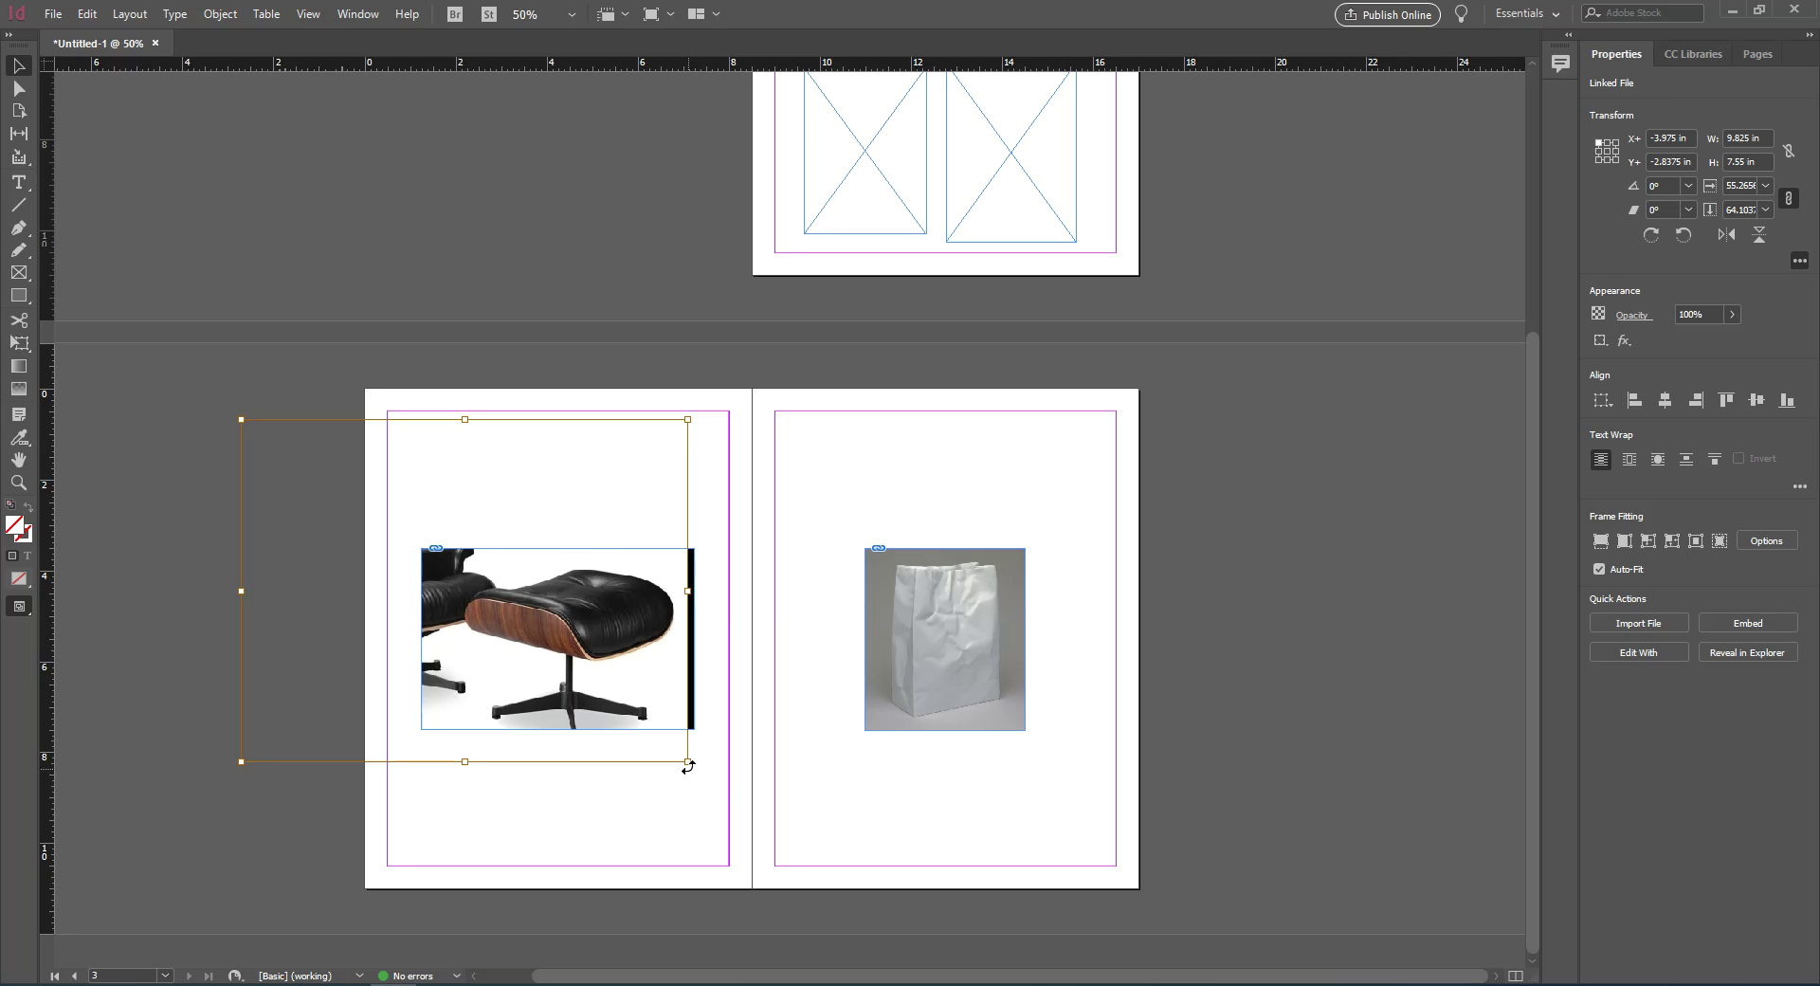
{"action": "left_click_drag", "start_coordinate": [688, 766], "coordinate": [711, 764]}
{"action": "left_click_drag", "start_coordinate": [241, 763], "coordinate": [301, 745]}
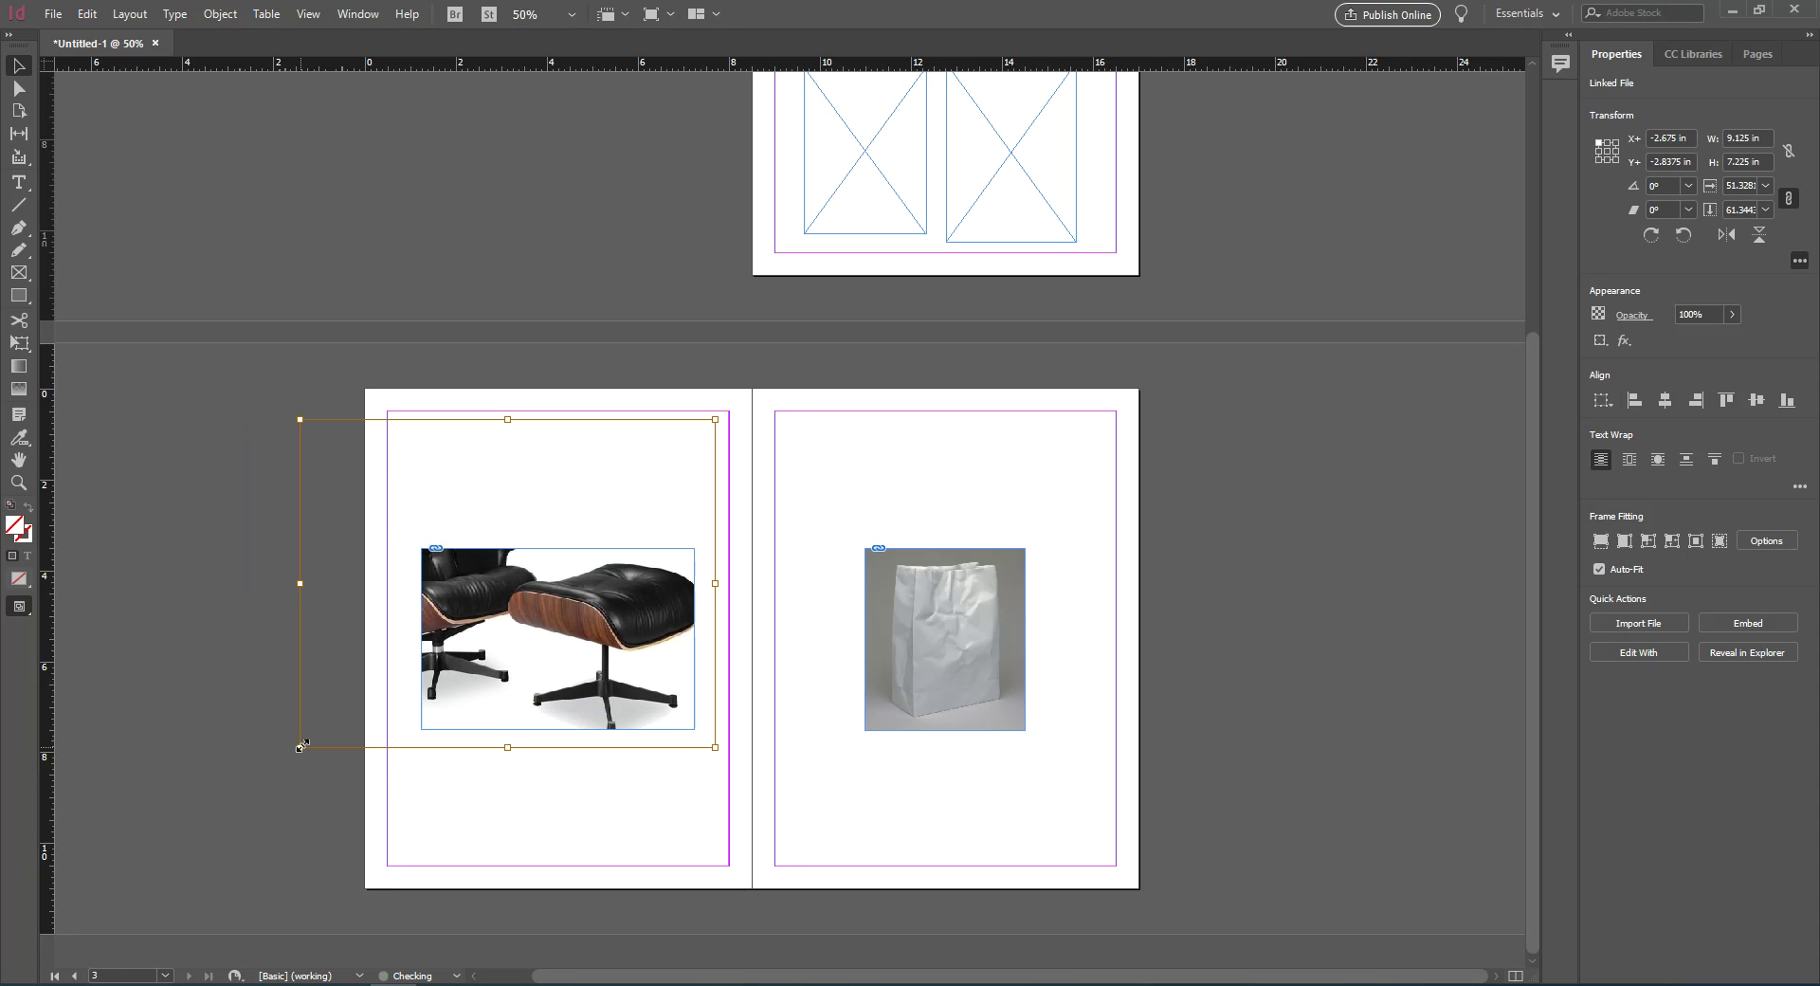
{"action": "left_click_drag", "start_coordinate": [300, 419], "coordinate": [340, 453]}
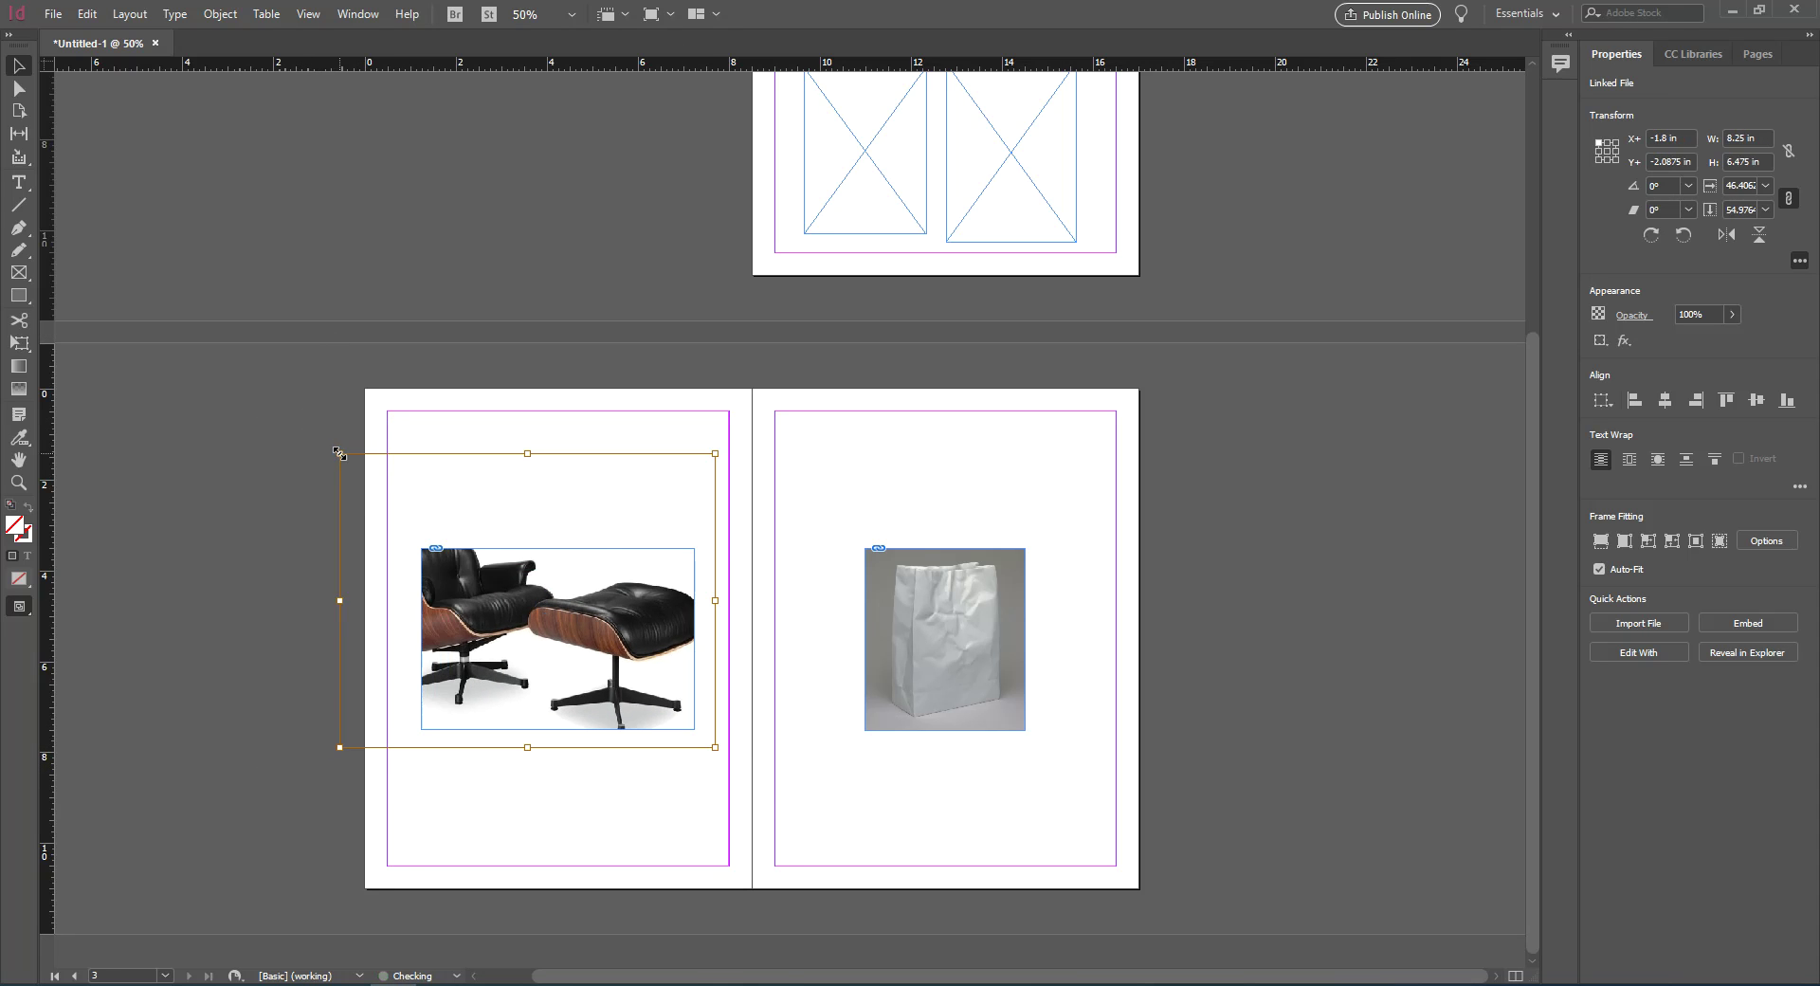
Reposition the chair image inside its frame to about X -2.25 in, Y -2.37 in, and deselect it
{"action": "mouse_move", "coordinate": [485, 561]}
{"action": "left_mouse_down"}
{"action": "mouse_move", "coordinate": [467, 563]}
{"action": "mouse_move", "coordinate": [513, 565]}
{"action": "left_mouse_up"}
{"action": "key", "text": "Up"}
{"action": "key", "text": "Up"}
{"action": "key", "text": "Up"}
{"action": "key", "text": "Up"}
{"action": "key", "text": "Up"}
{"action": "key", "text": "Up"}
{"action": "key", "text": "Up"}
{"action": "key", "text": "Up"}
{"action": "key", "text": "Up"}
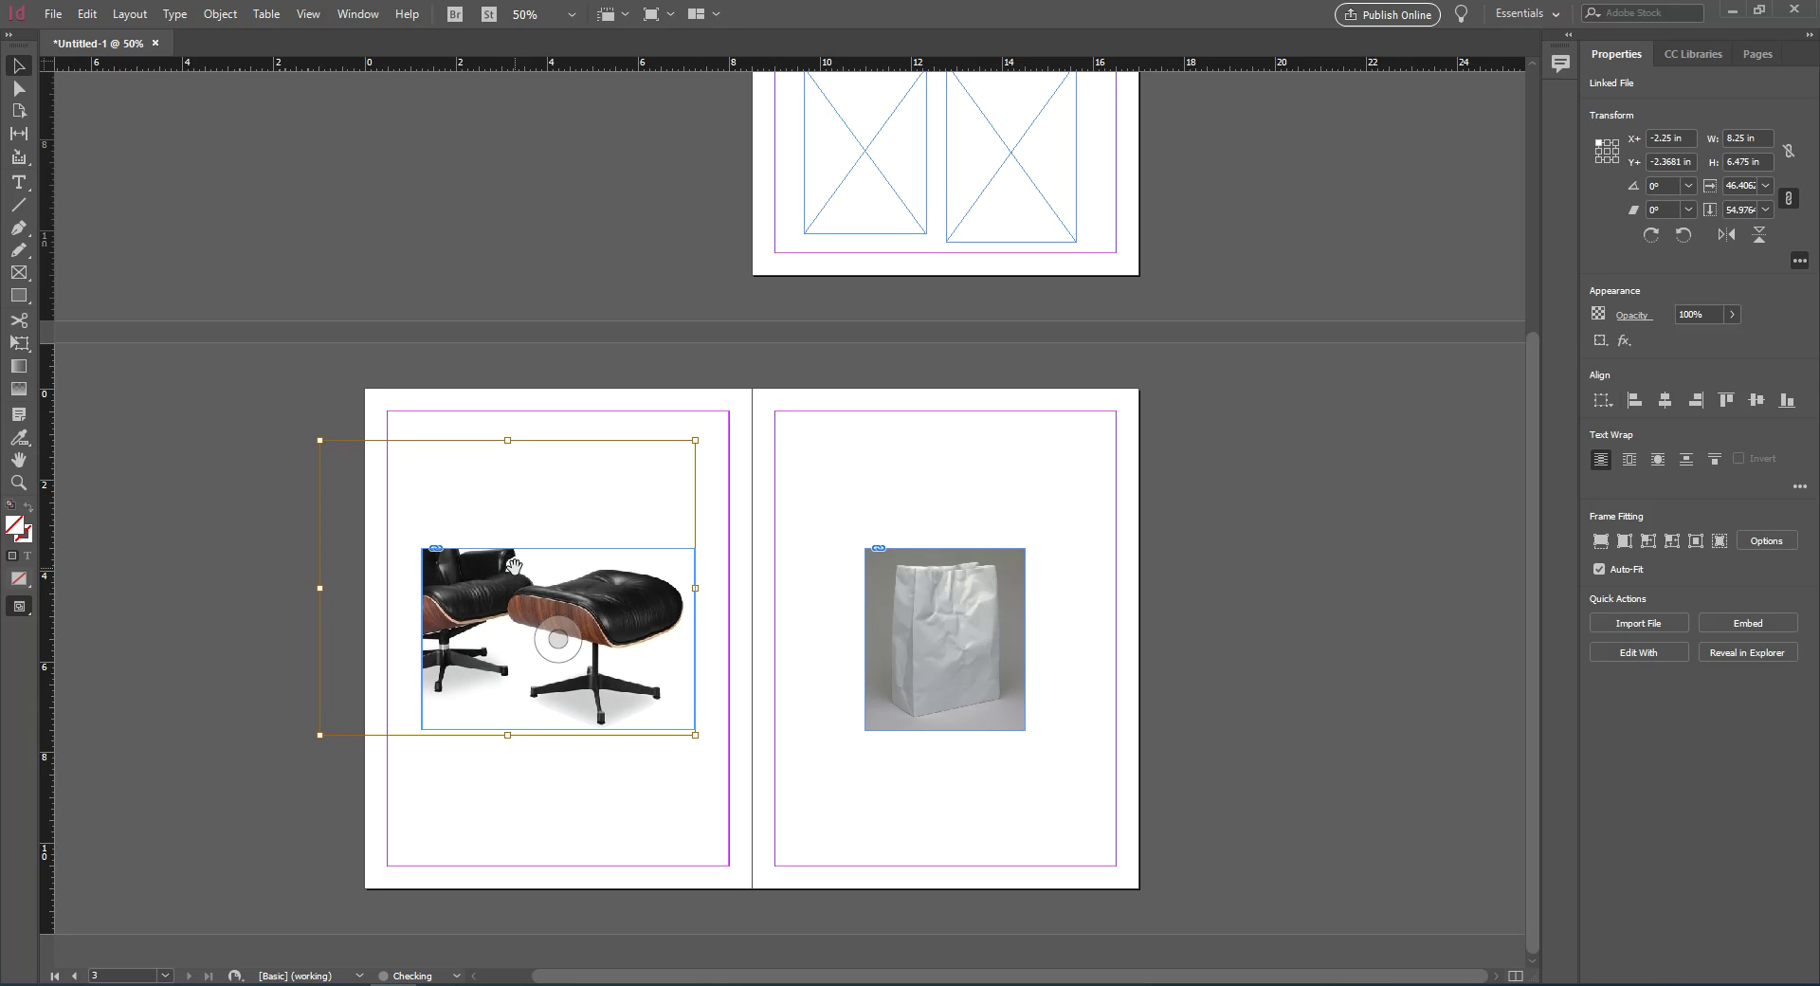
{"action": "left_click", "coordinate": [535, 738]}
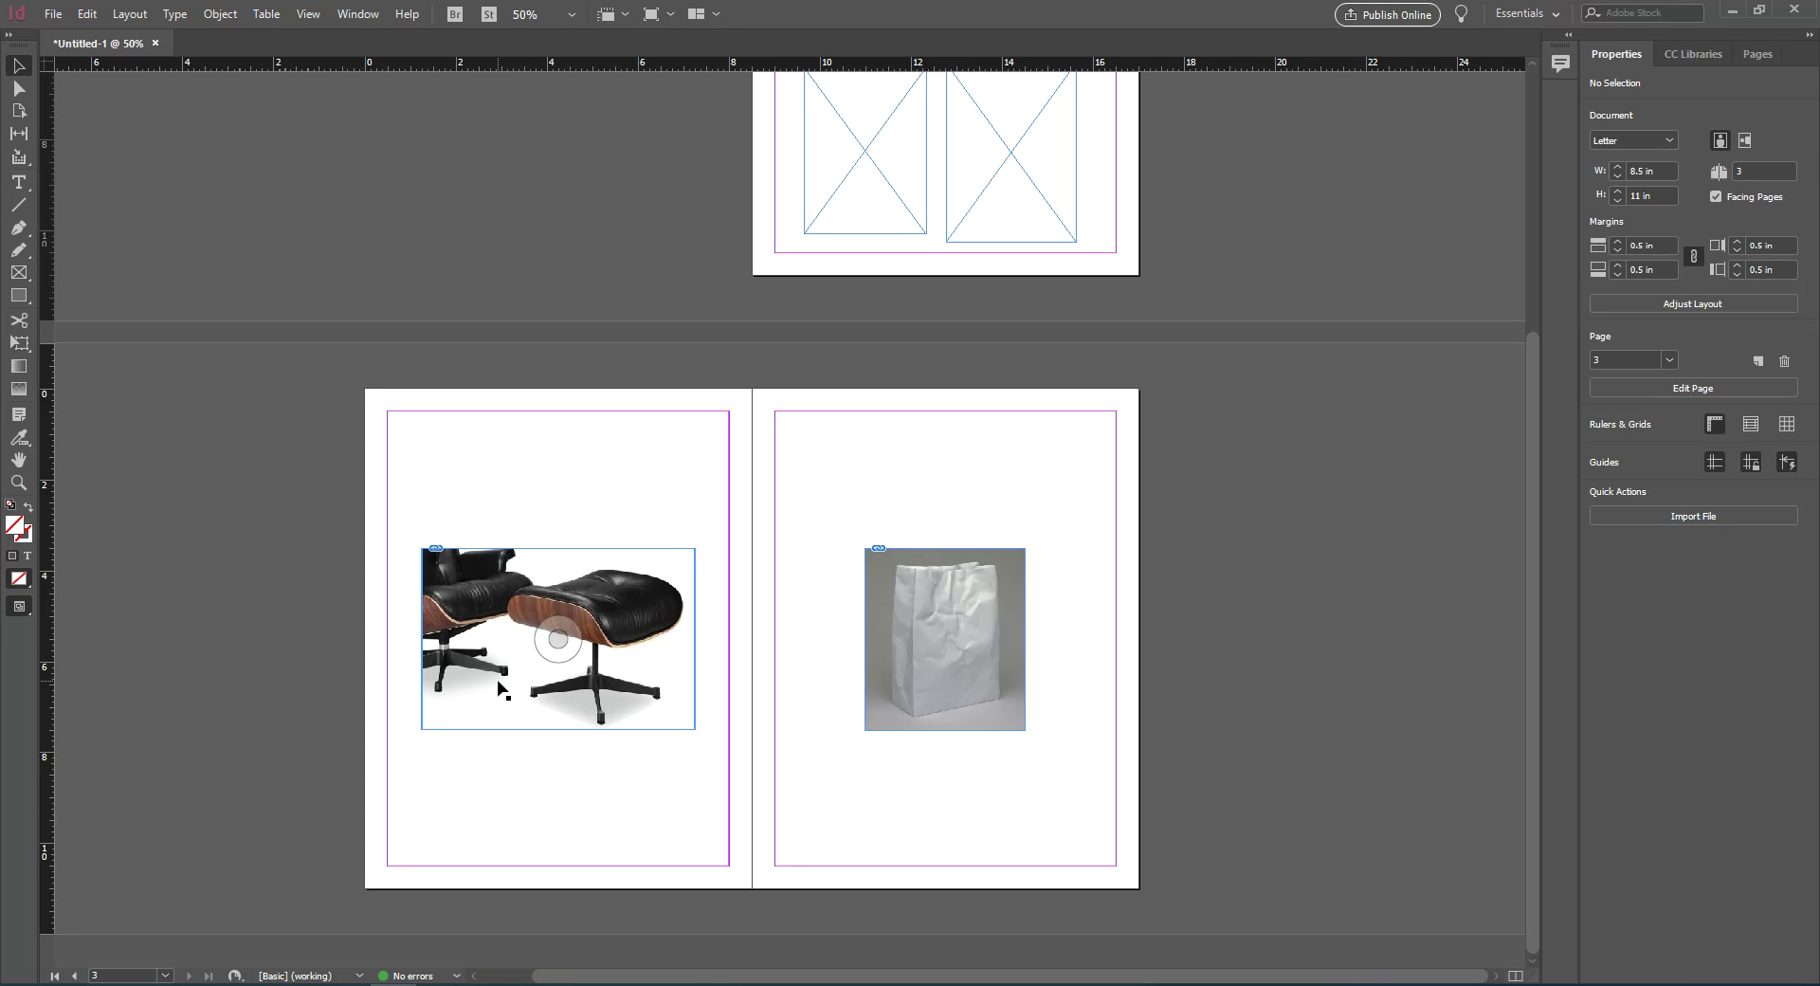
Select the chair image inside its frame, enlarge it to about 8.35 x 6.67 in, and deselect it
{"action": "left_click", "coordinate": [603, 640]}
{"action": "left_click", "coordinate": [622, 736]}
{"action": "left_click", "coordinate": [647, 652]}
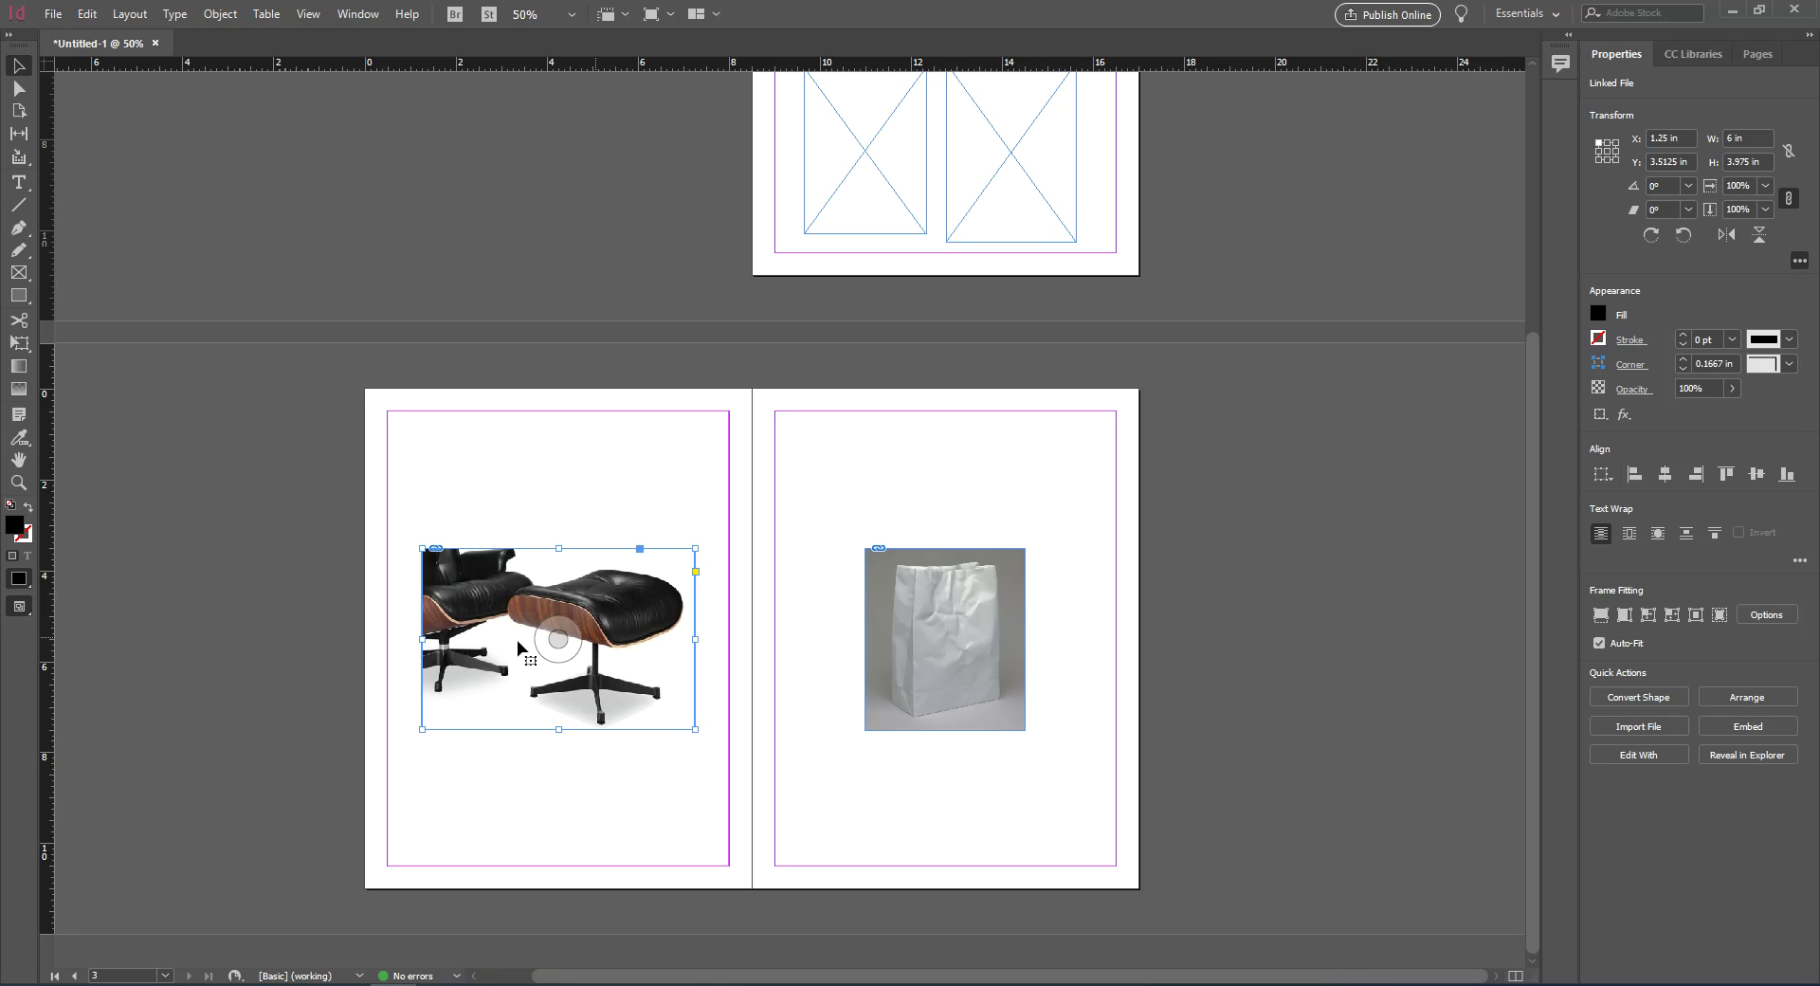
{"action": "left_click", "coordinate": [565, 641]}
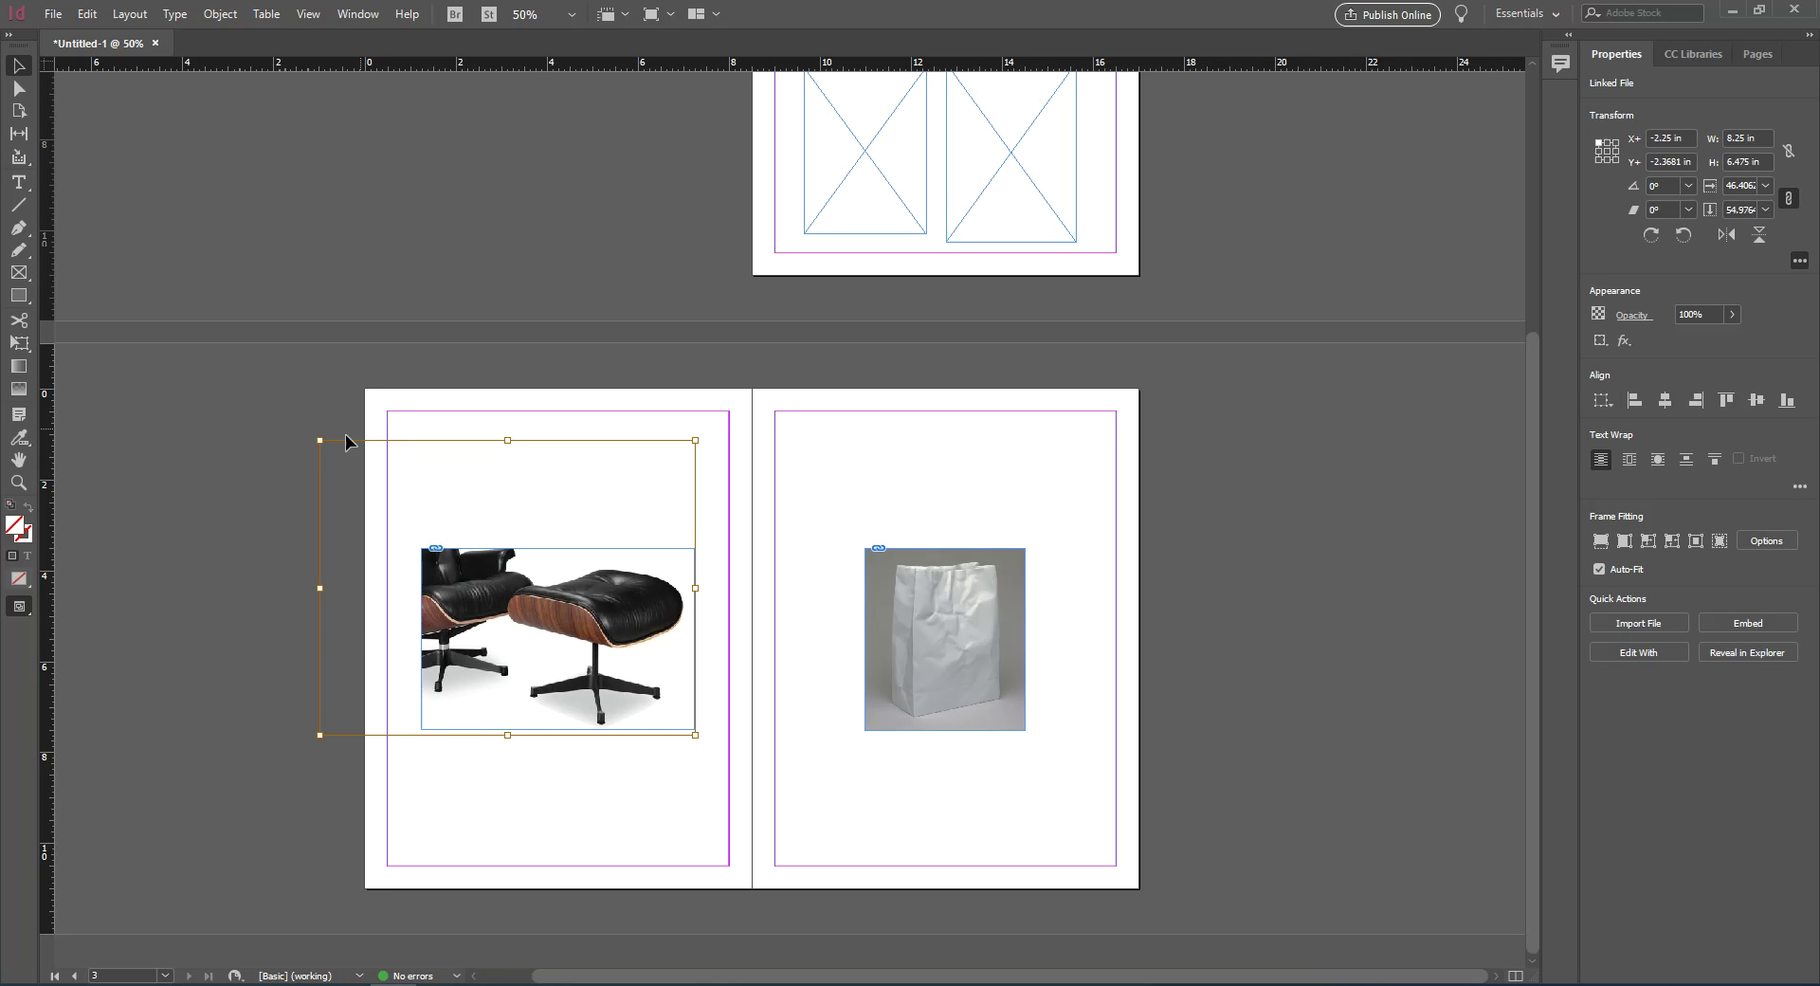
{"action": "left_click_drag", "start_coordinate": [321, 440], "coordinate": [314, 431]}
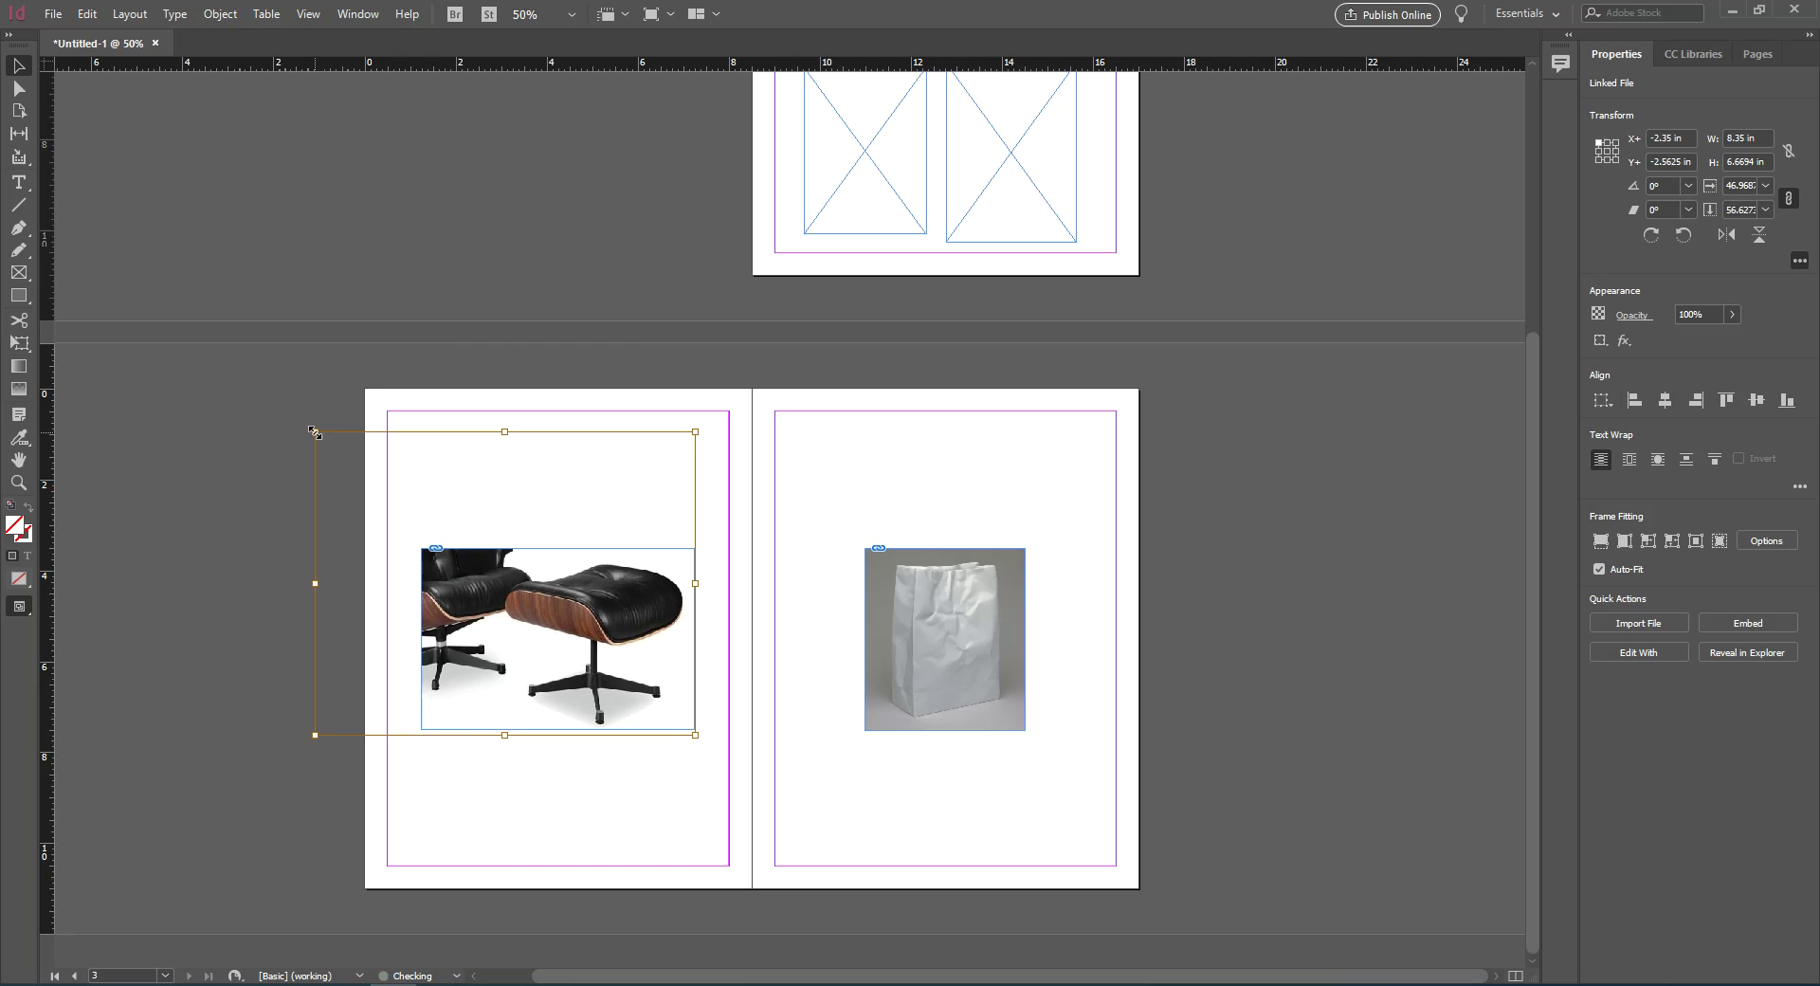
{"action": "left_click", "coordinate": [483, 811]}
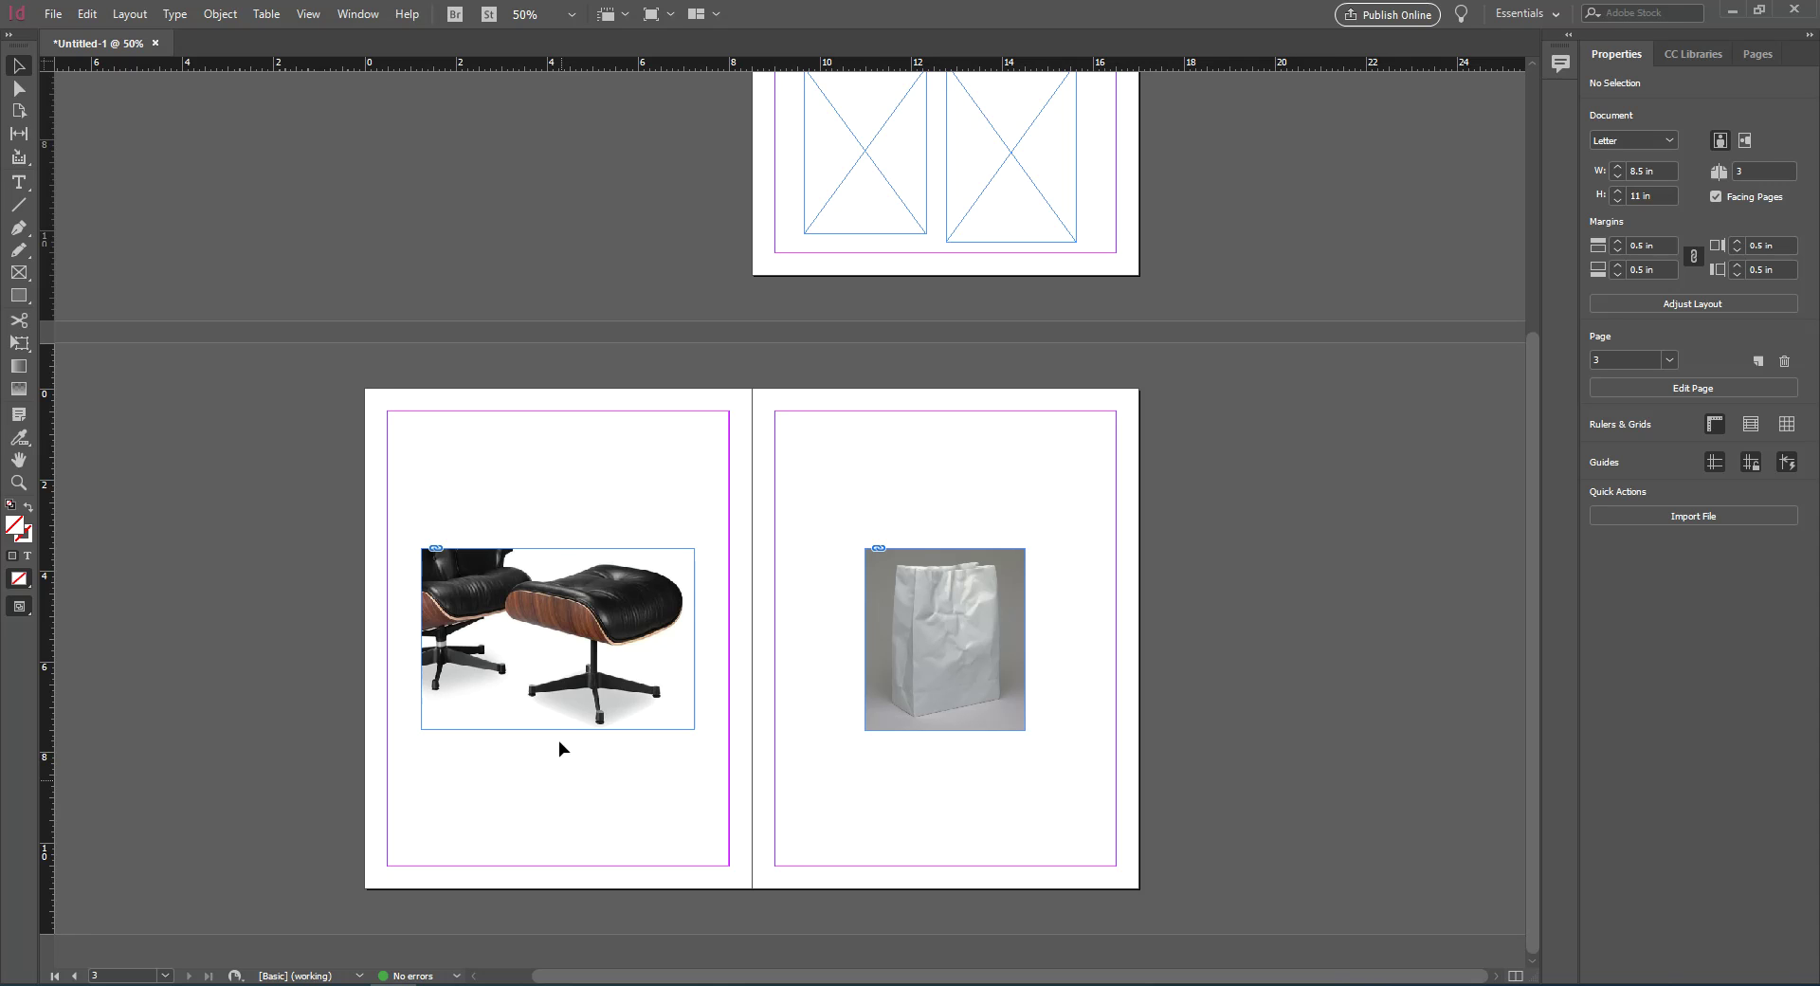
{"action": "left_click", "coordinate": [556, 636]}
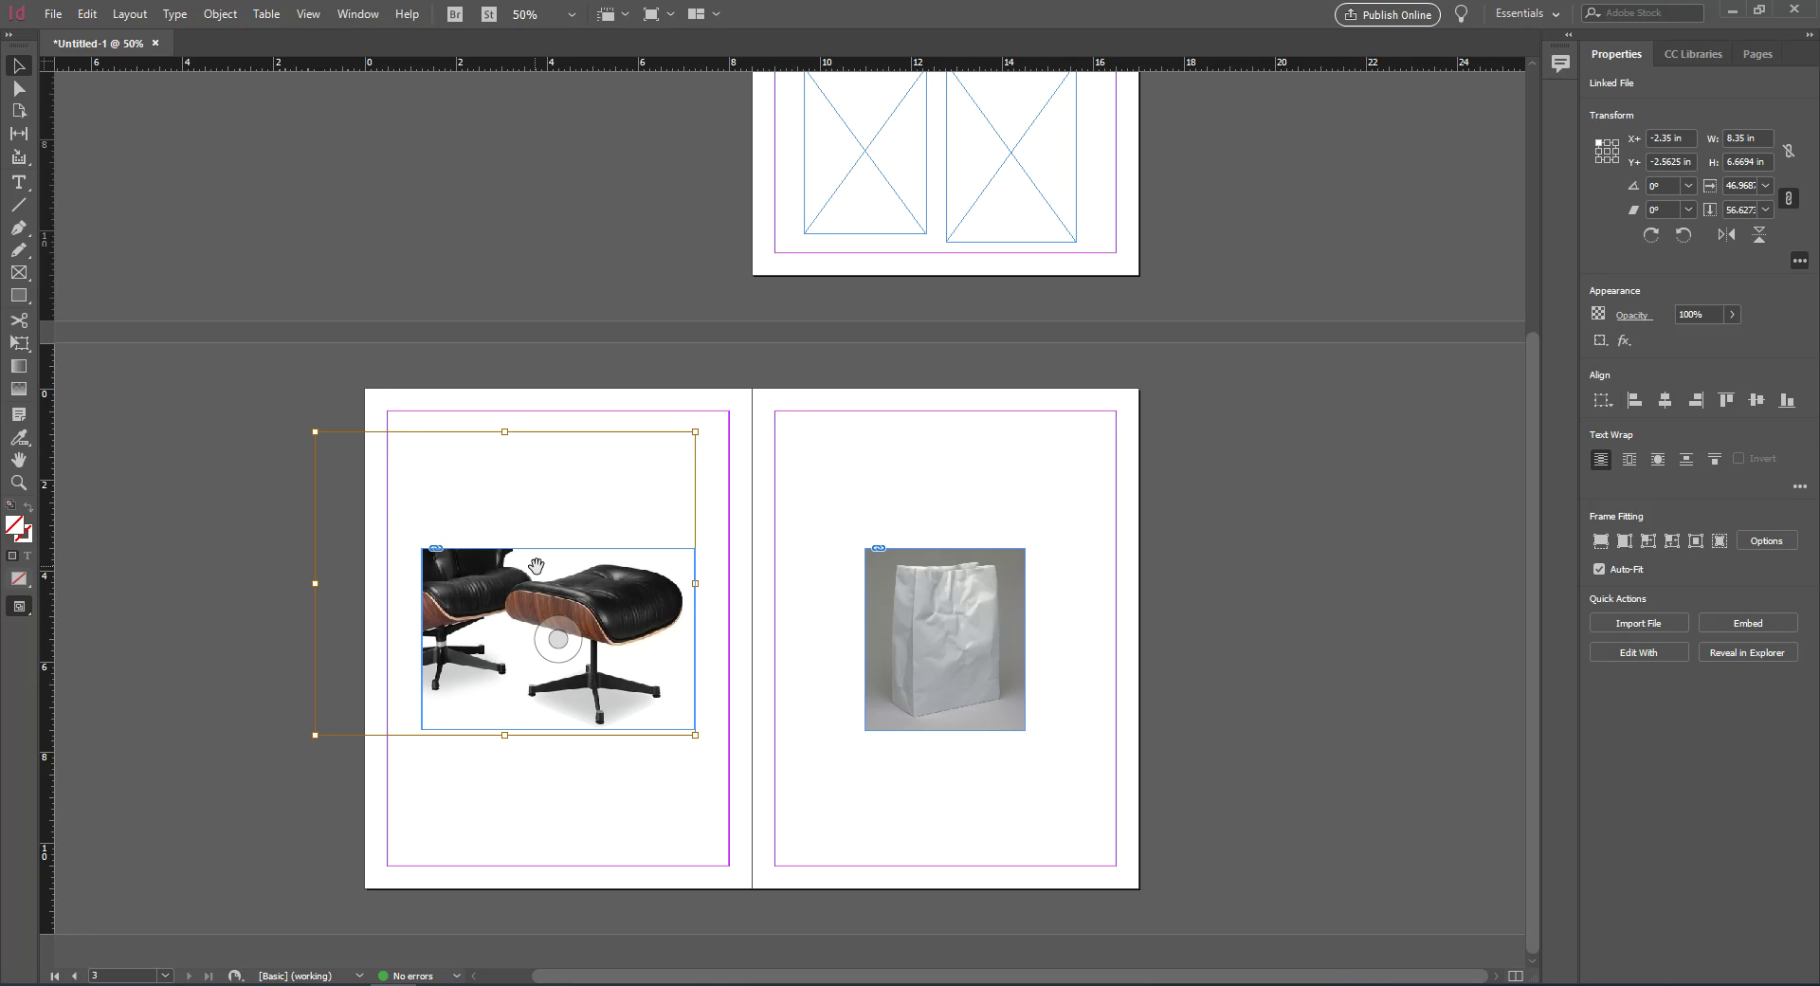
{"action": "left_click", "coordinate": [646, 821]}
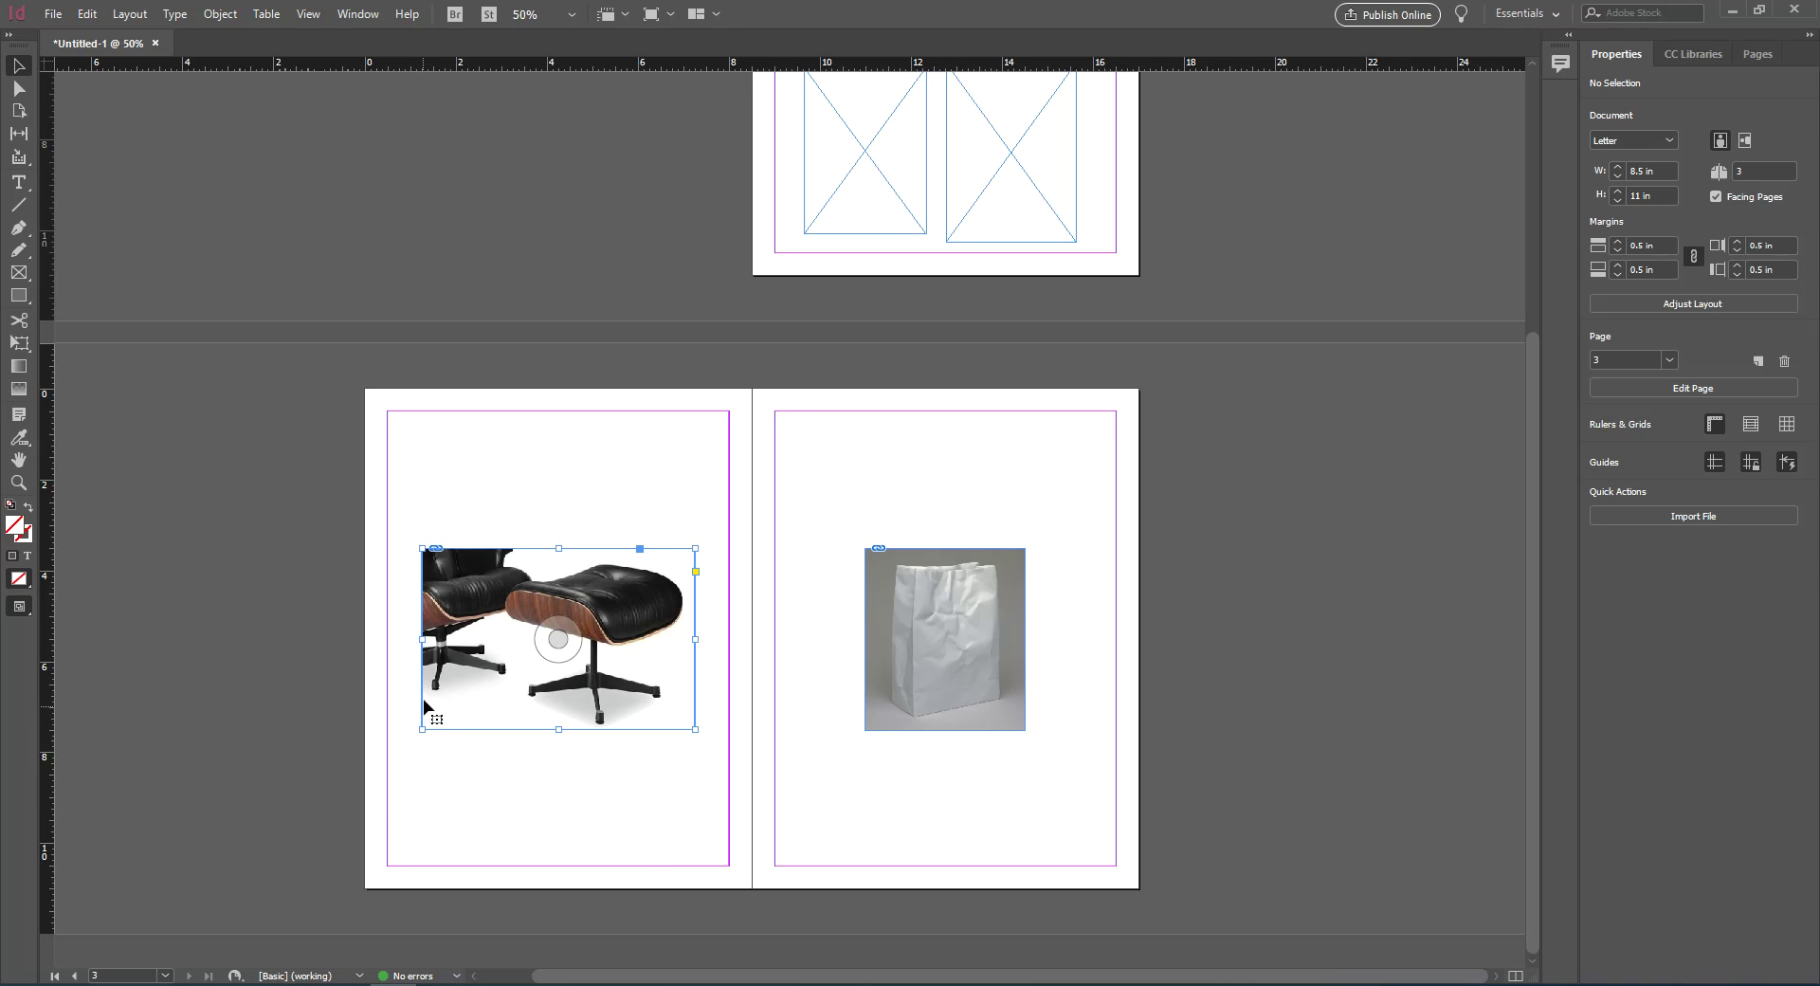
Try narrowing the chair image frame from its left edge to about 4.775 in and switching Auto-Fit off, and undo these changes
{"action": "left_click", "coordinate": [428, 720]}
{"action": "left_click_drag", "start_coordinate": [421, 639], "coordinate": [478, 641]}
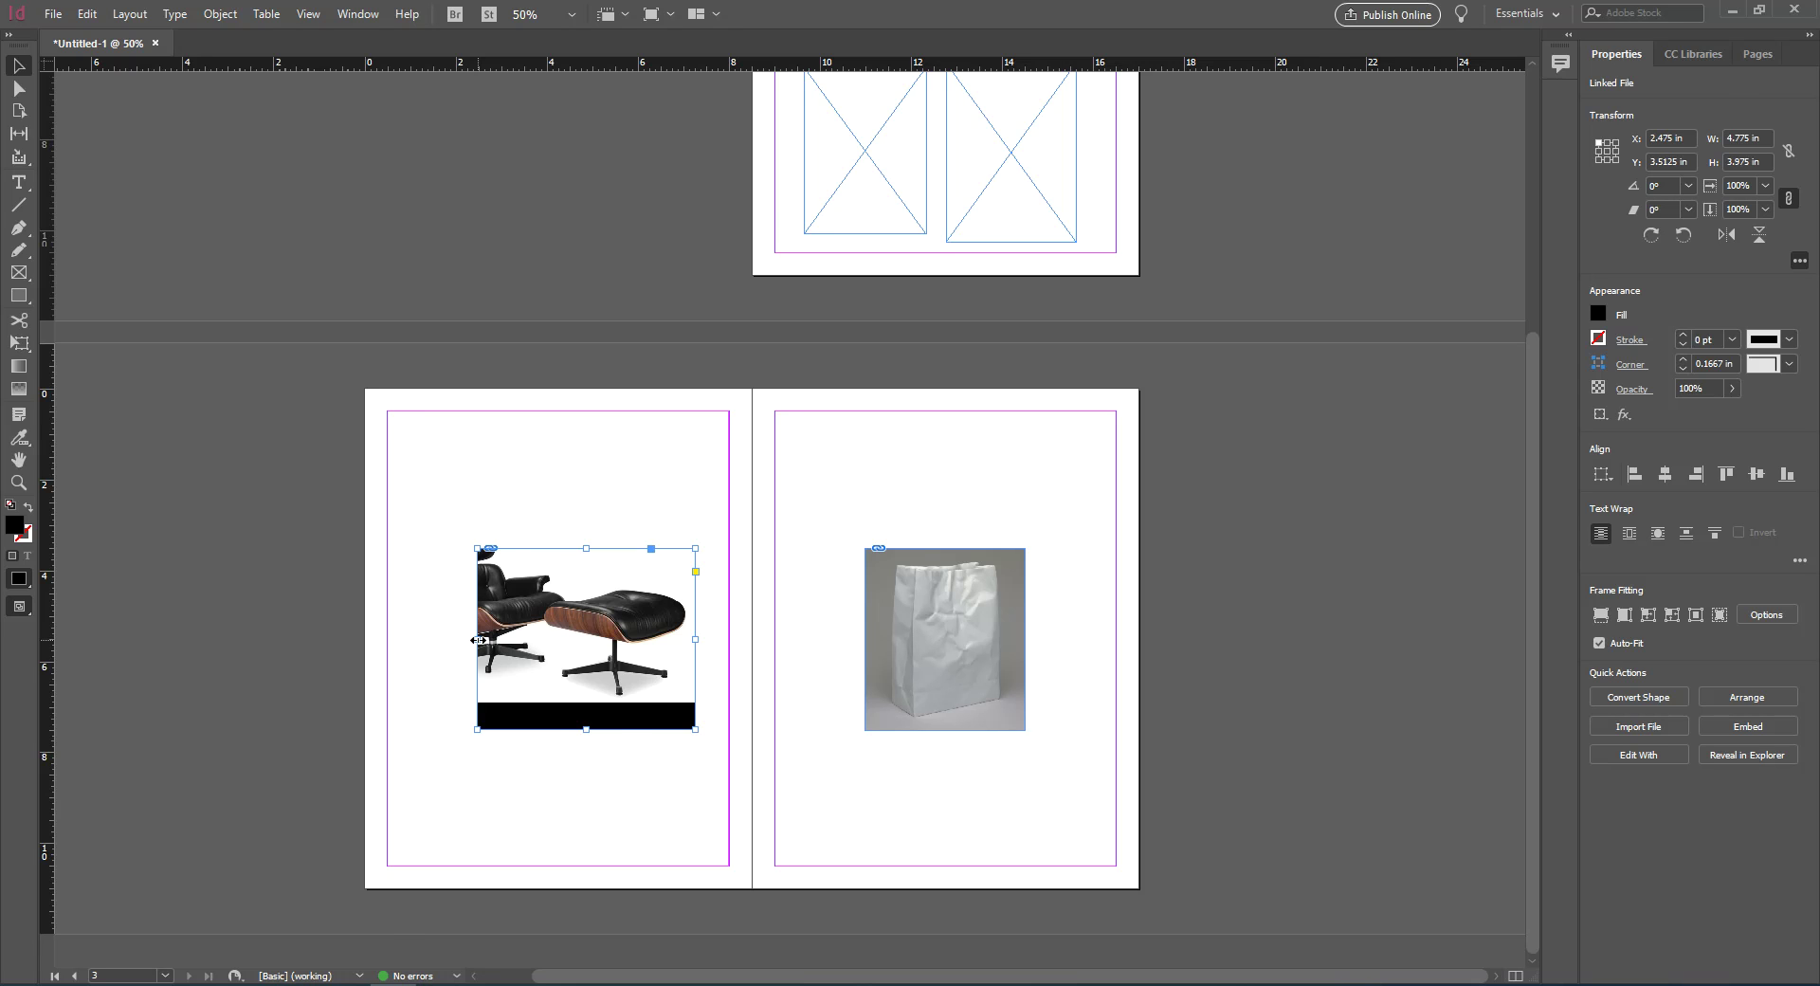
{"action": "key", "text": "ctrl+z"}
{"action": "left_click", "coordinate": [1599, 643]}
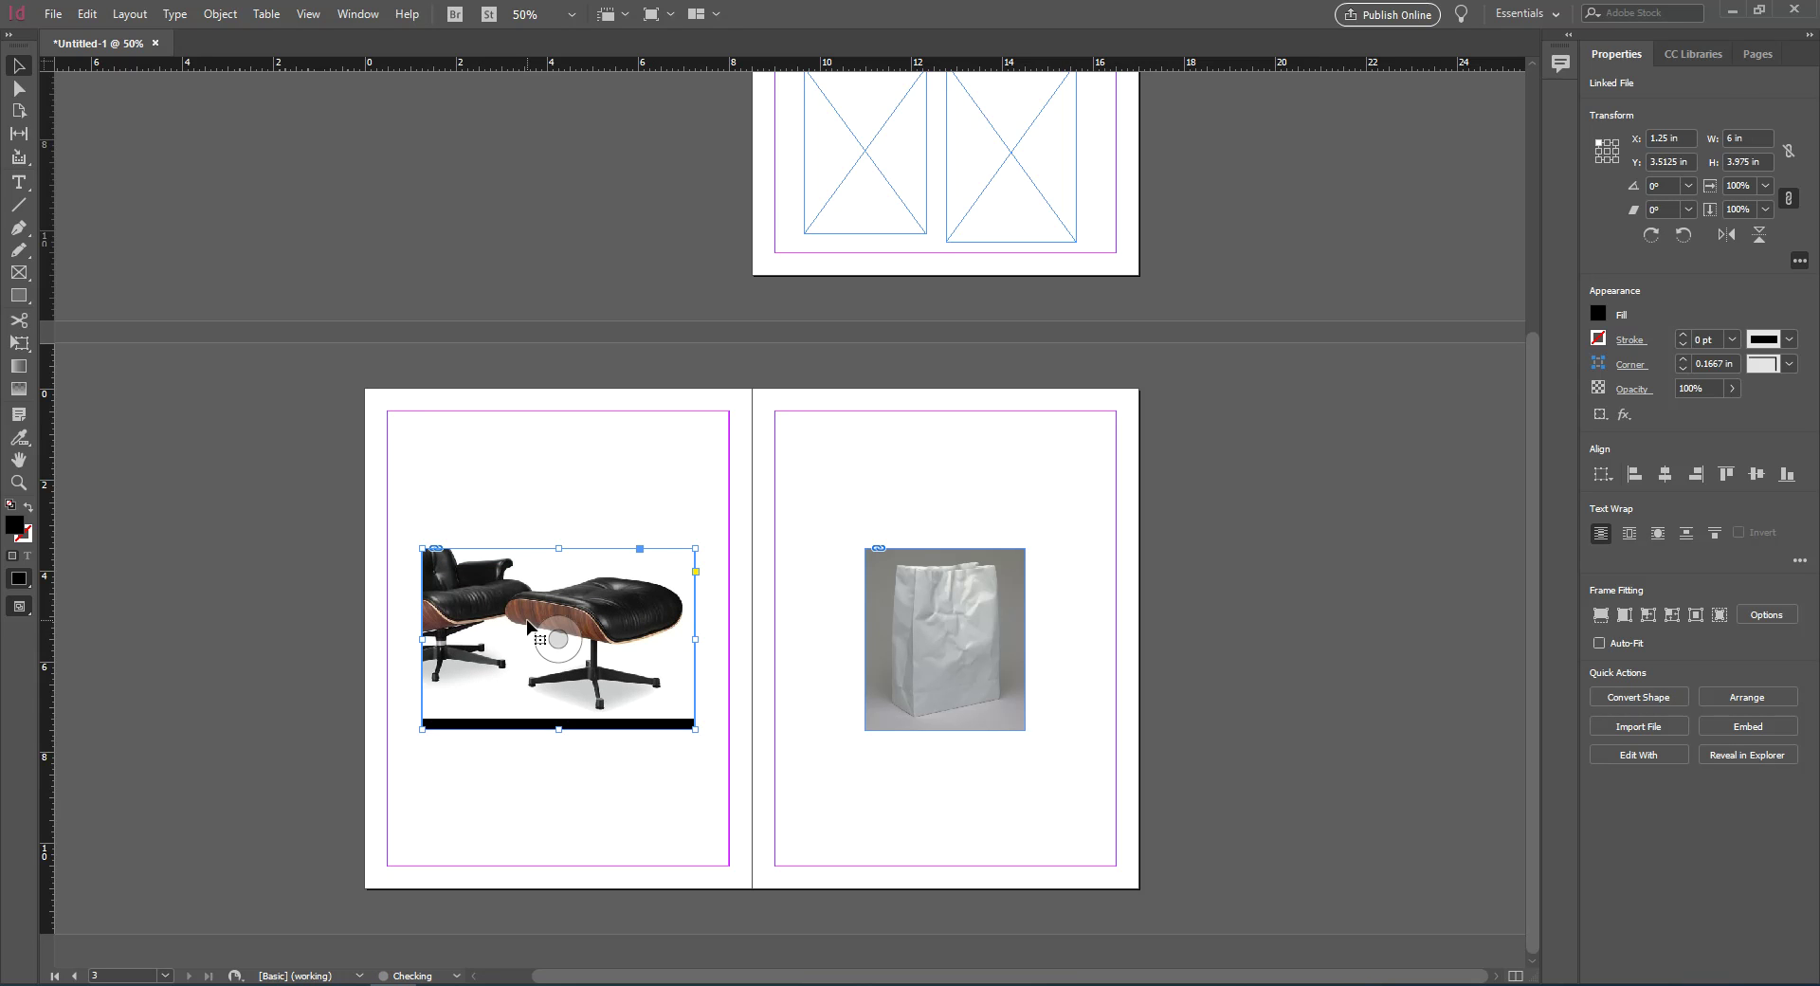
{"action": "key", "text": "ctrl+z"}
{"action": "left_click_drag", "start_coordinate": [421, 640], "coordinate": [487, 641]}
{"action": "key", "text": "ctrl+z"}
{"action": "key", "text": "ctrl+z"}
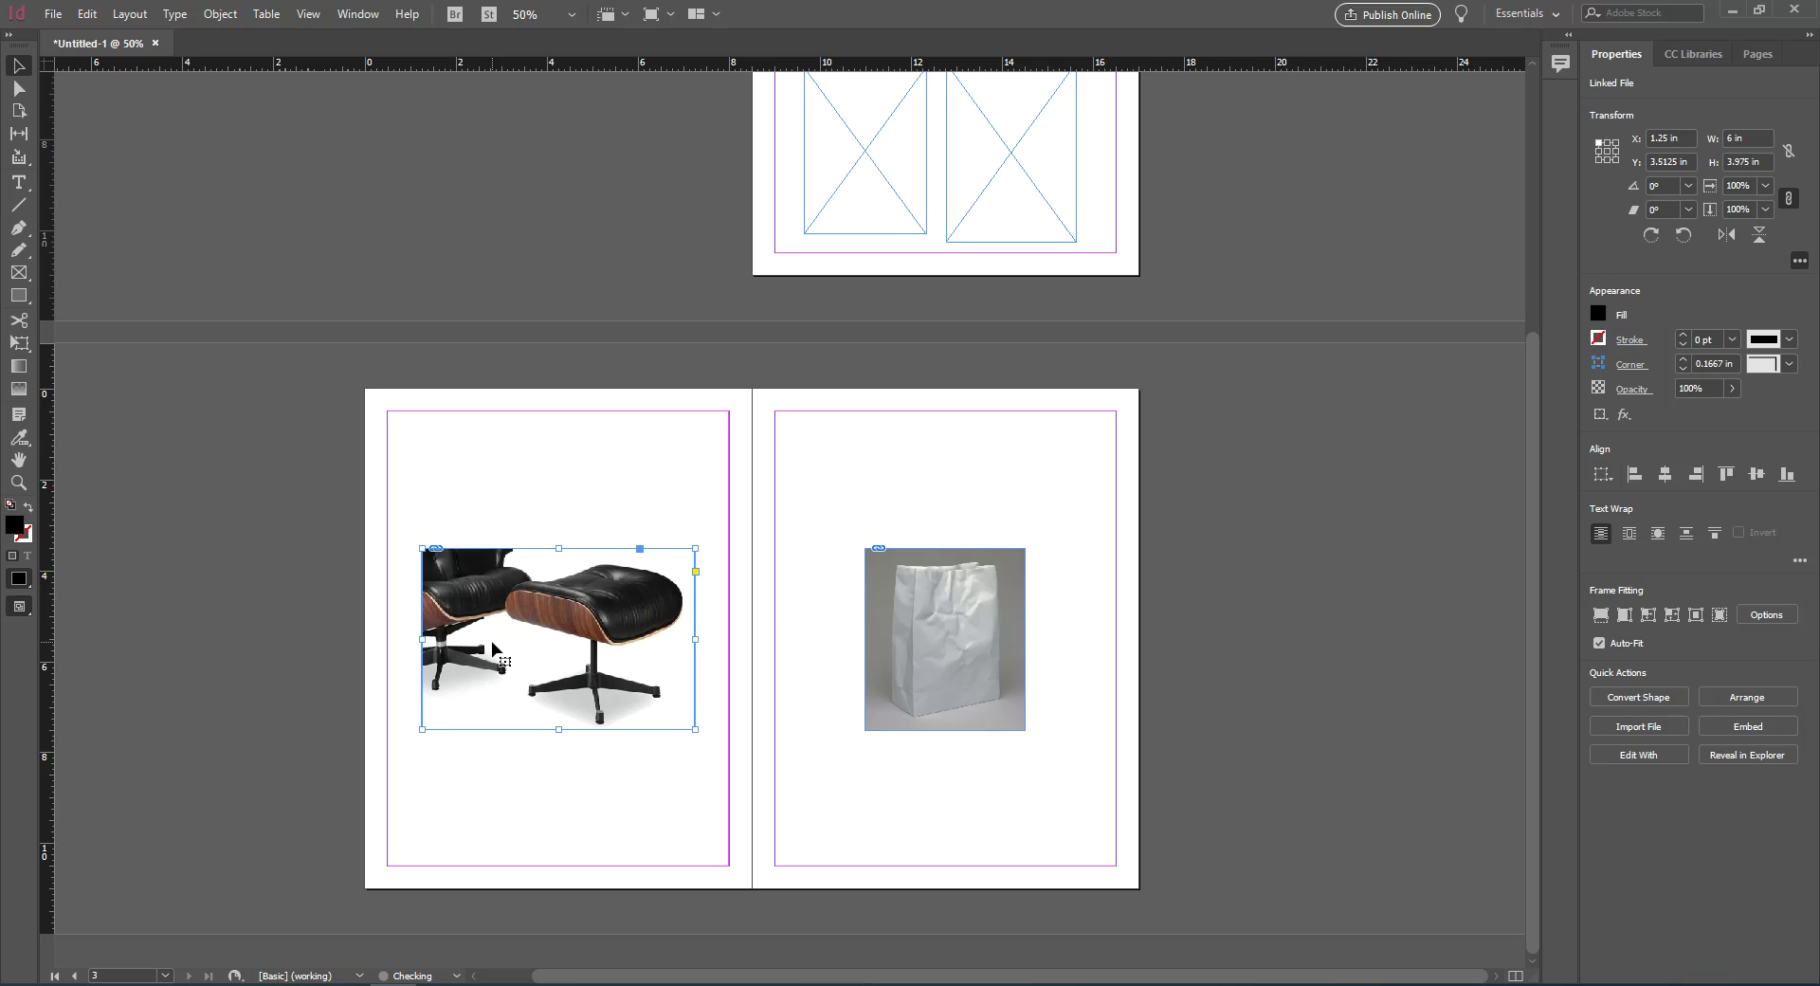
Turn off Auto-Fit for the chair frame and enlarge its image proportionally to about 8.88 x 5.88 in
{"action": "left_click", "coordinate": [1599, 643]}
{"action": "left_click", "coordinate": [558, 639]}
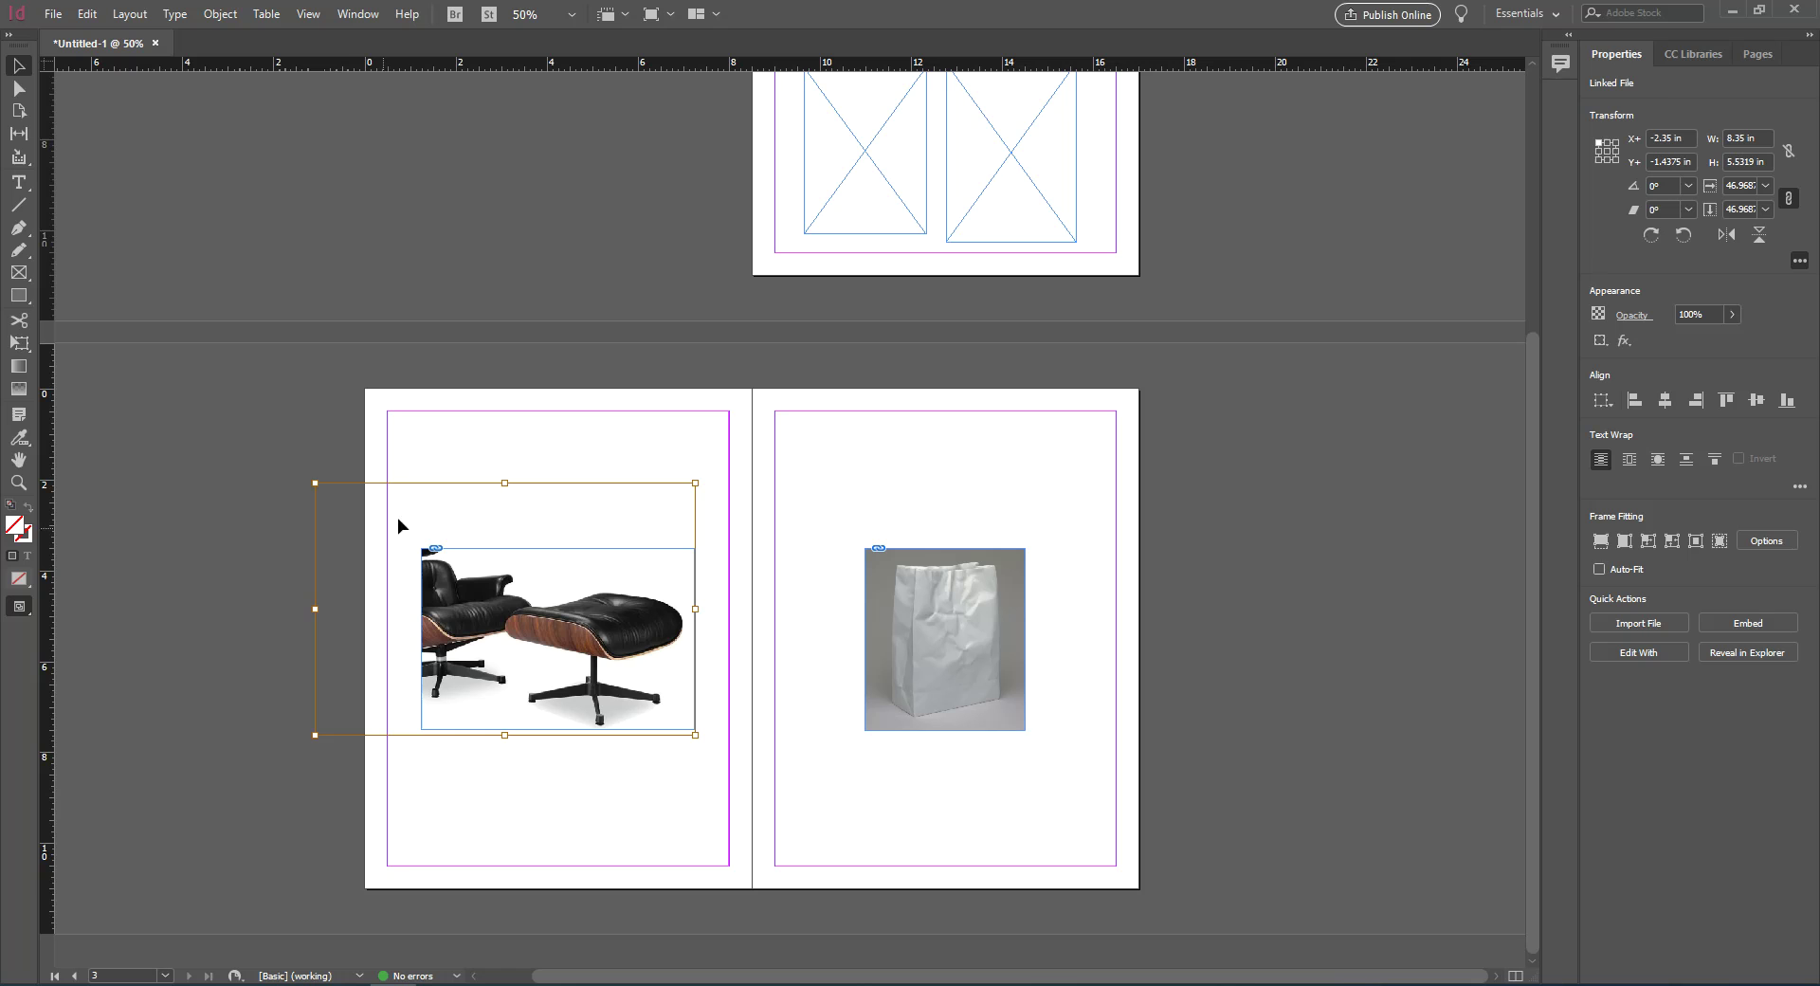
{"action": "left_click_drag", "start_coordinate": [314, 482], "coordinate": [308, 479]}
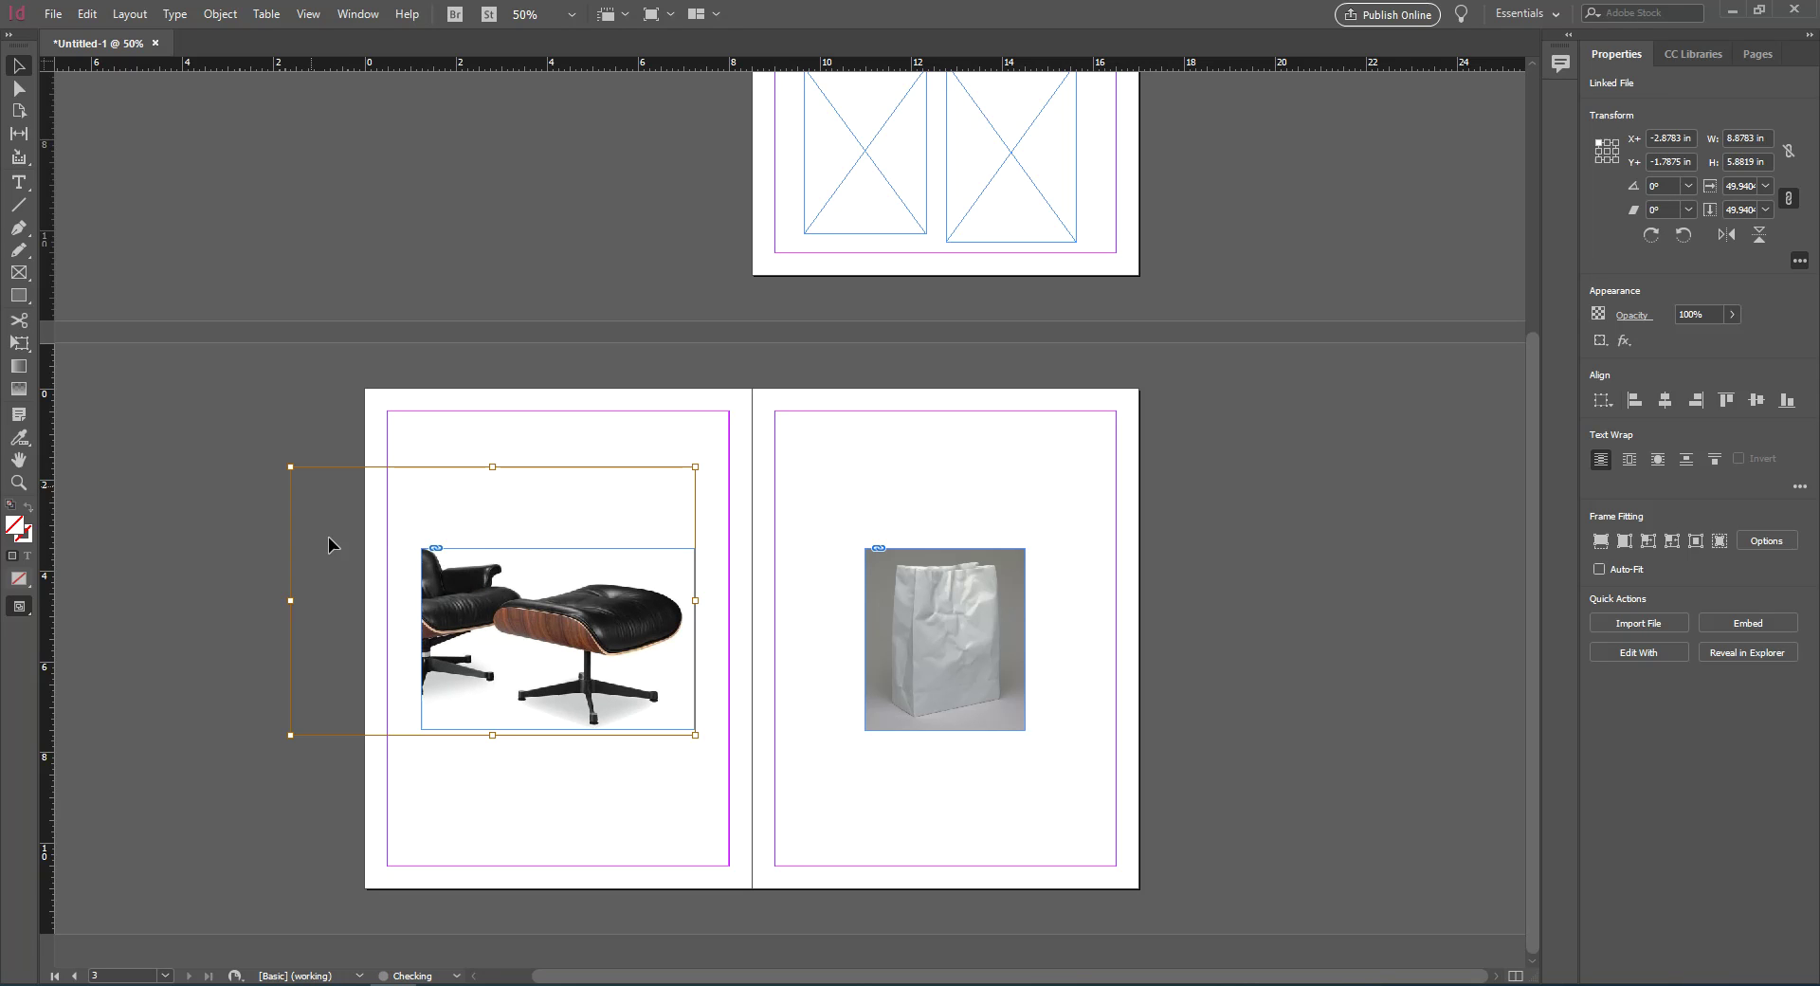
Crop the chair frame from its left edge to about 4.8 in wide, move it to about X 1.85 in, Y 1.825 in, and deselect it
{"action": "key", "text": "Escape"}
{"action": "left_click_drag", "start_coordinate": [421, 639], "coordinate": [461, 639]}
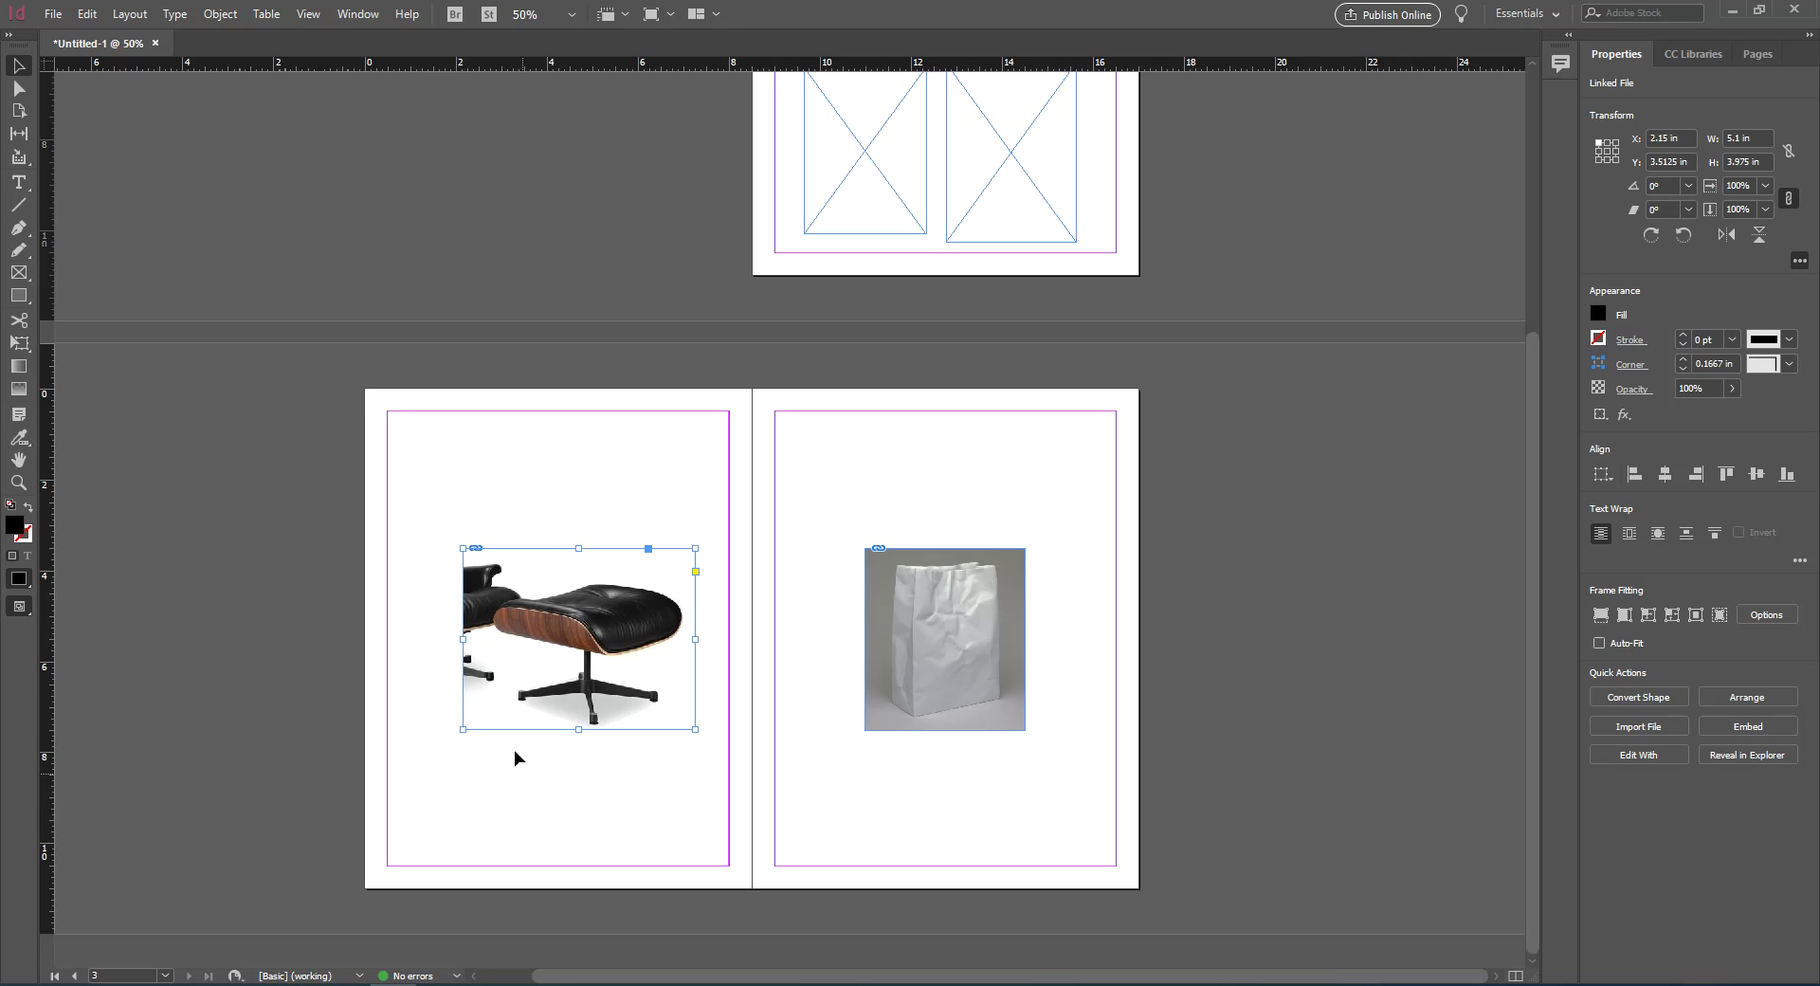
{"action": "left_click_drag", "start_coordinate": [466, 638], "coordinate": [476, 640]}
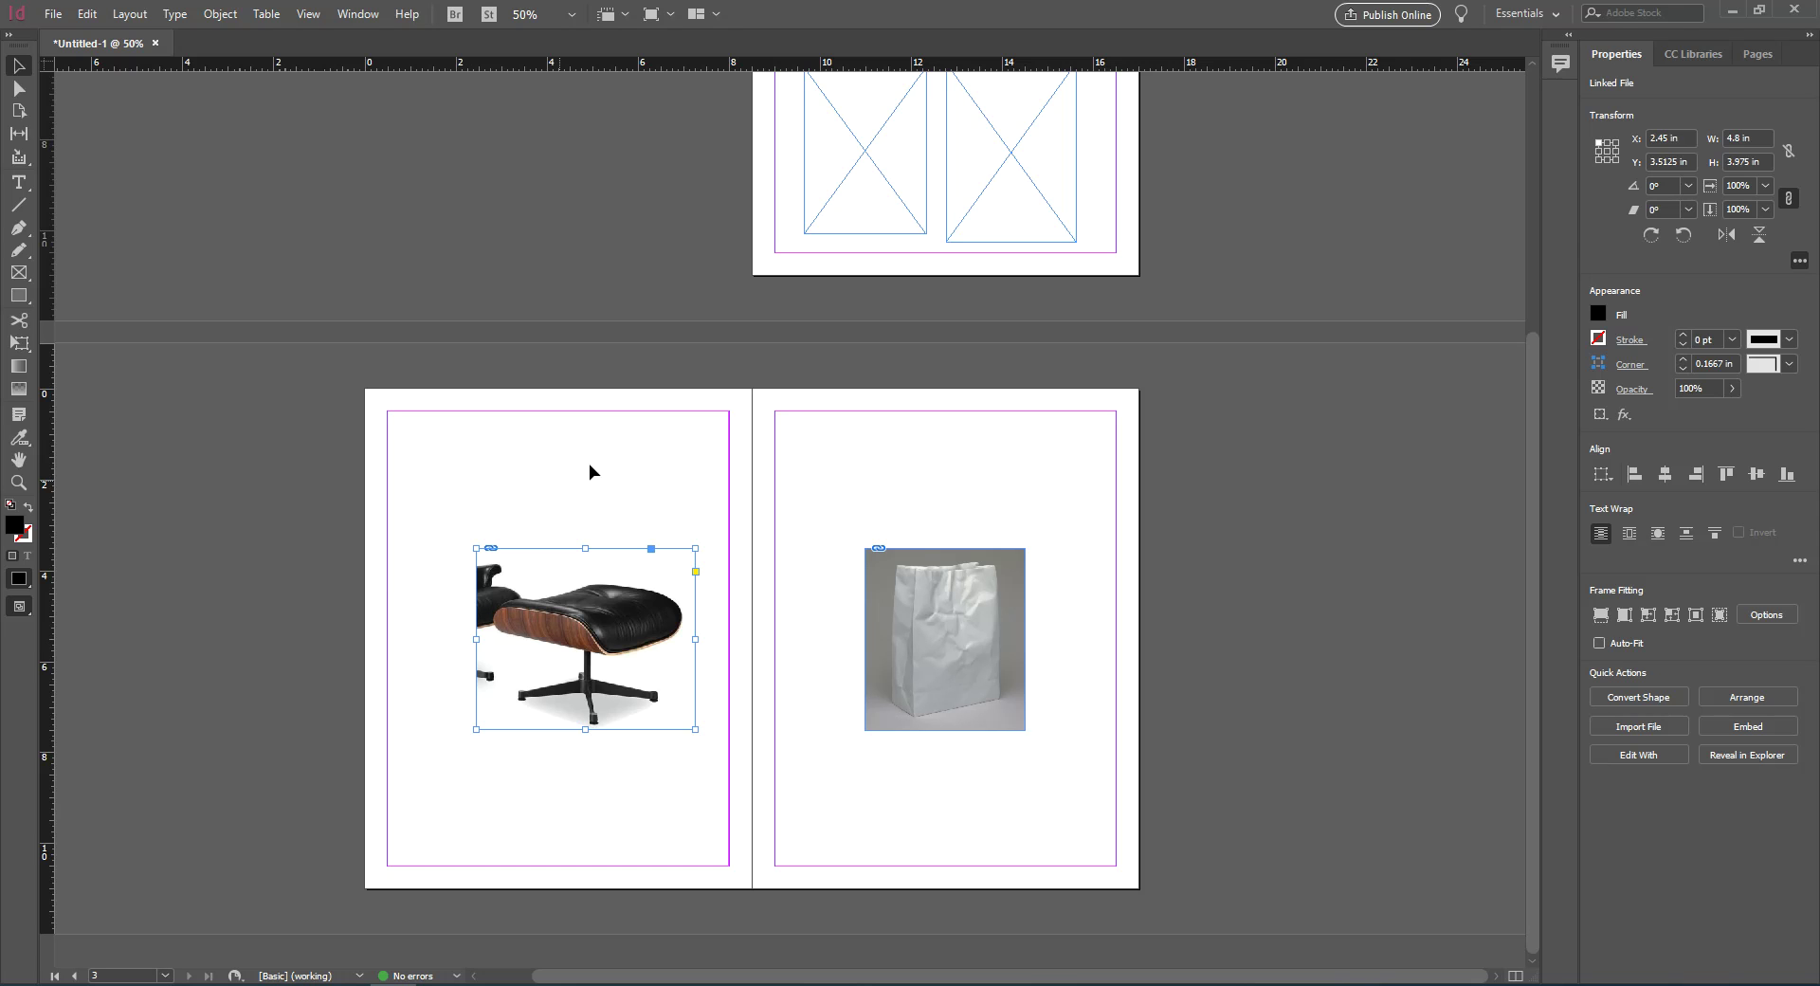
{"action": "left_click_drag", "start_coordinate": [651, 645], "coordinate": [624, 567]}
{"action": "left_click", "coordinate": [625, 707]}
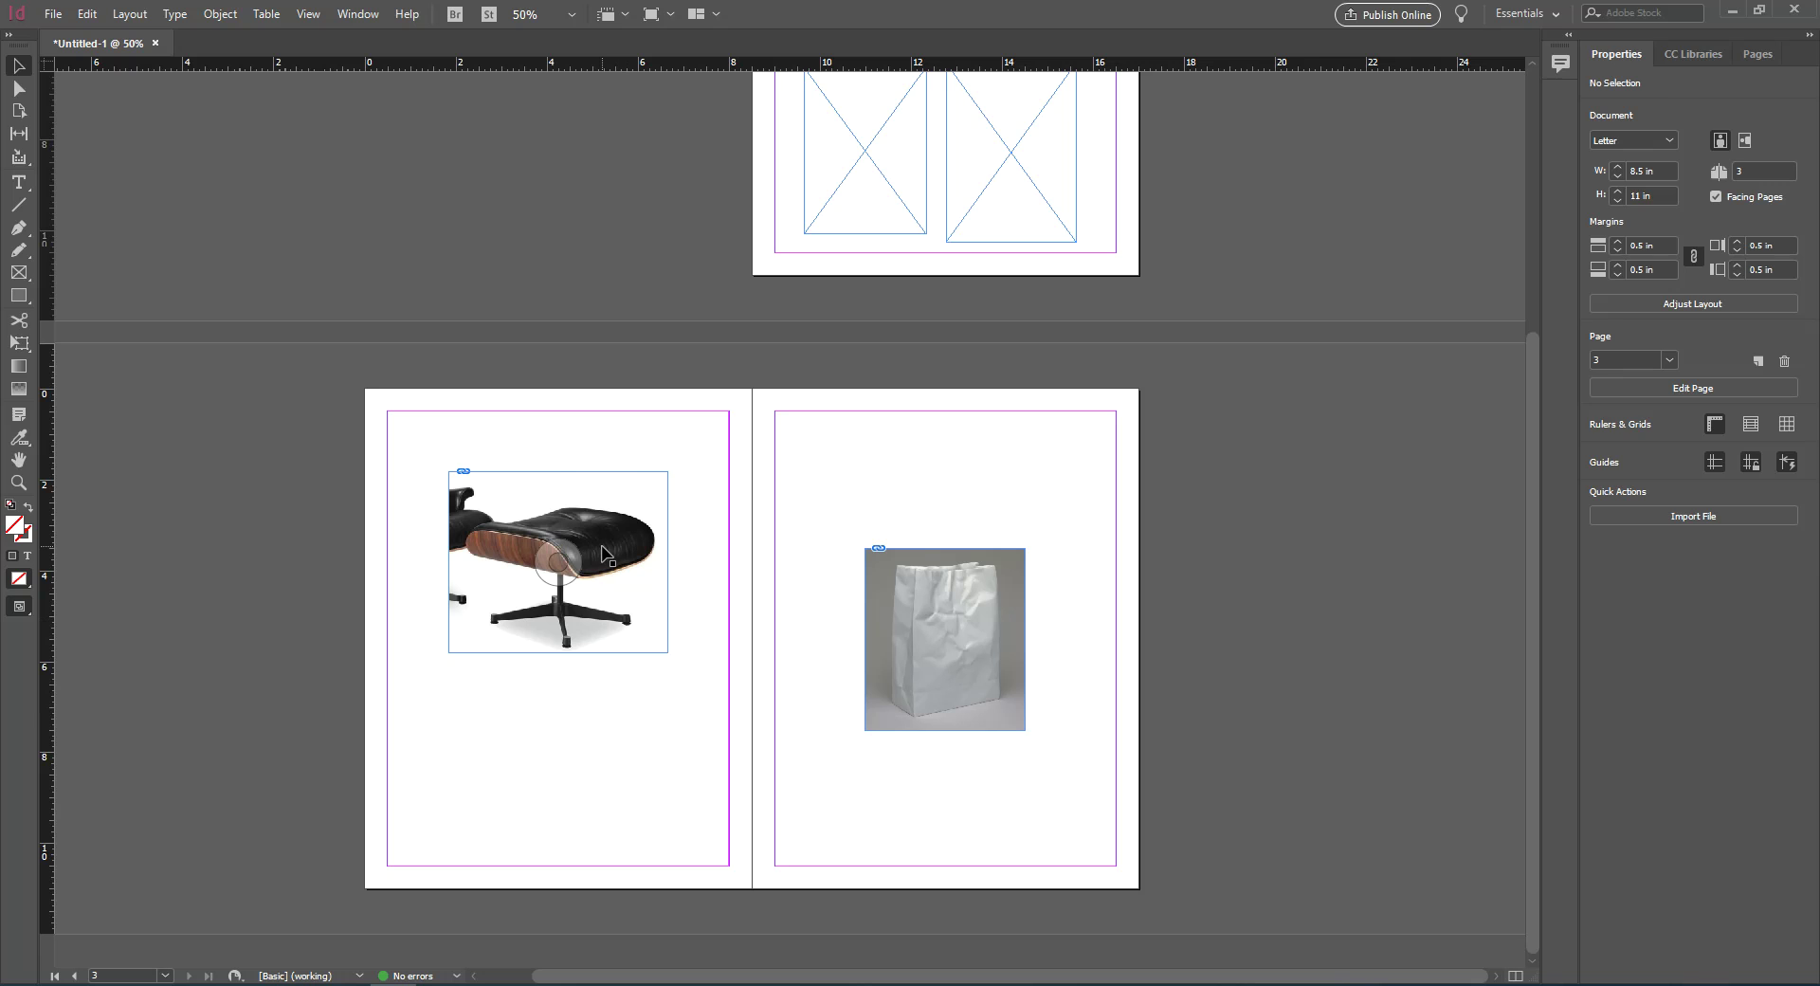
{"action": "left_click", "coordinate": [592, 559]}
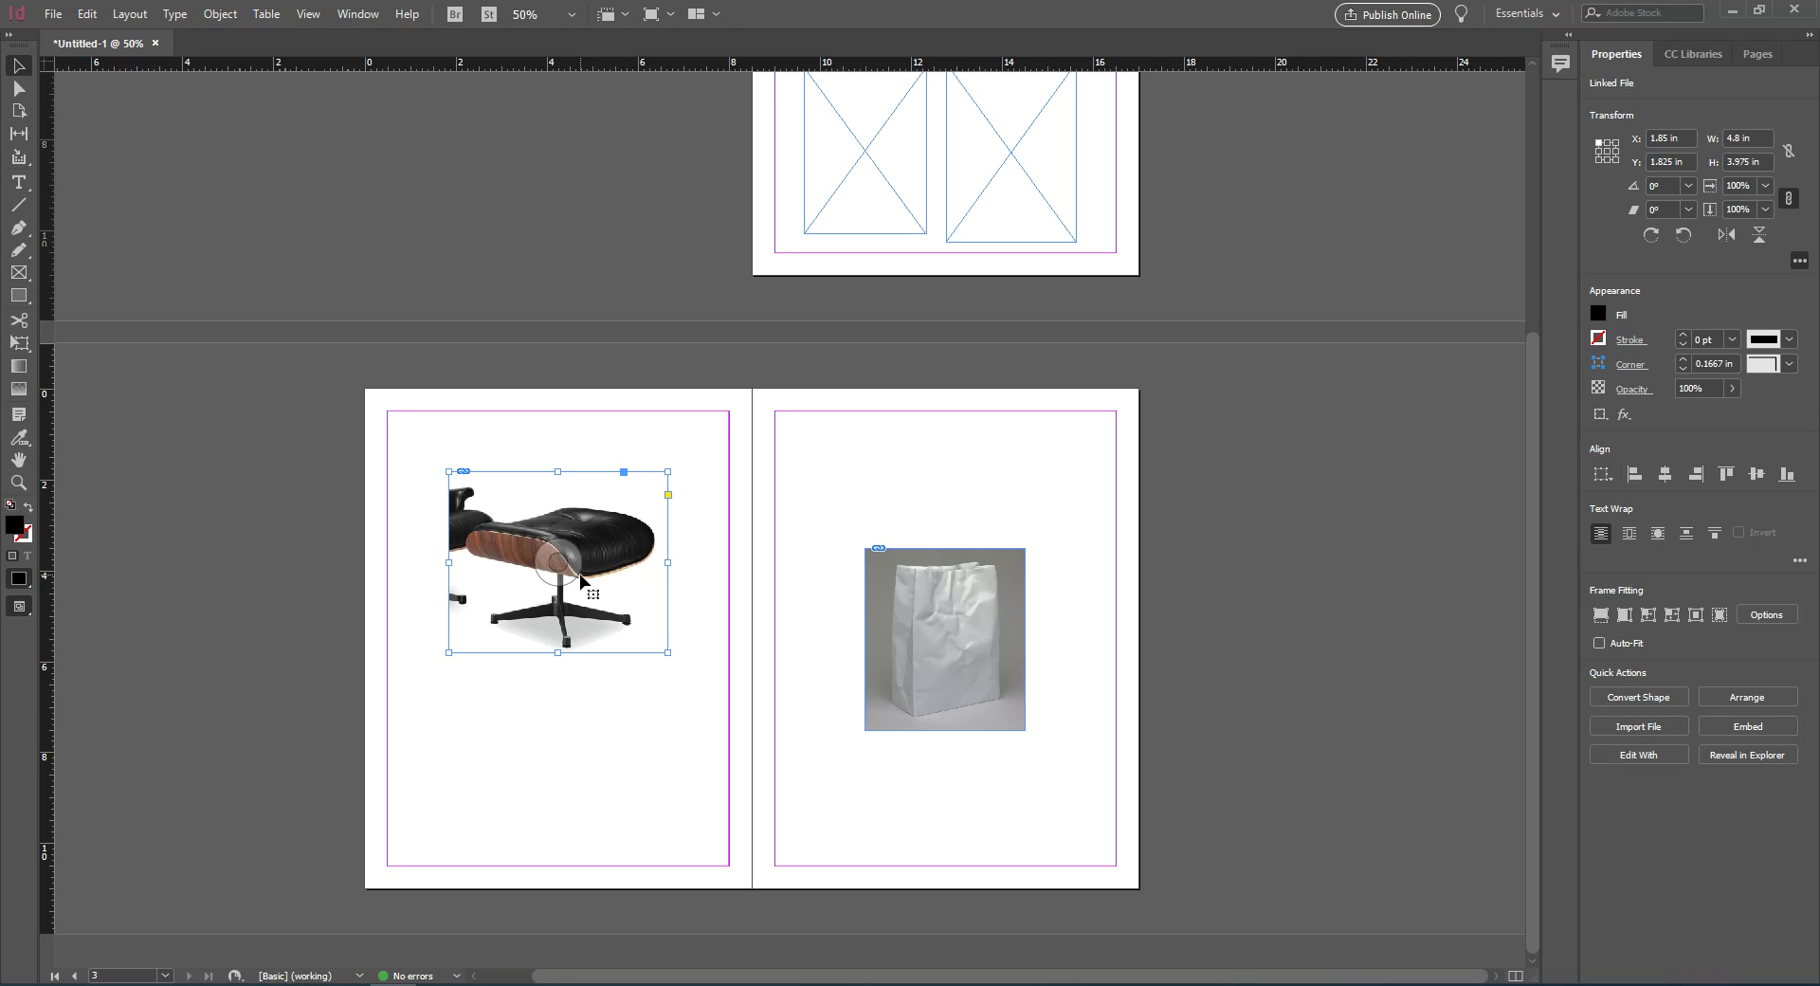
{"action": "left_click", "coordinate": [592, 741]}
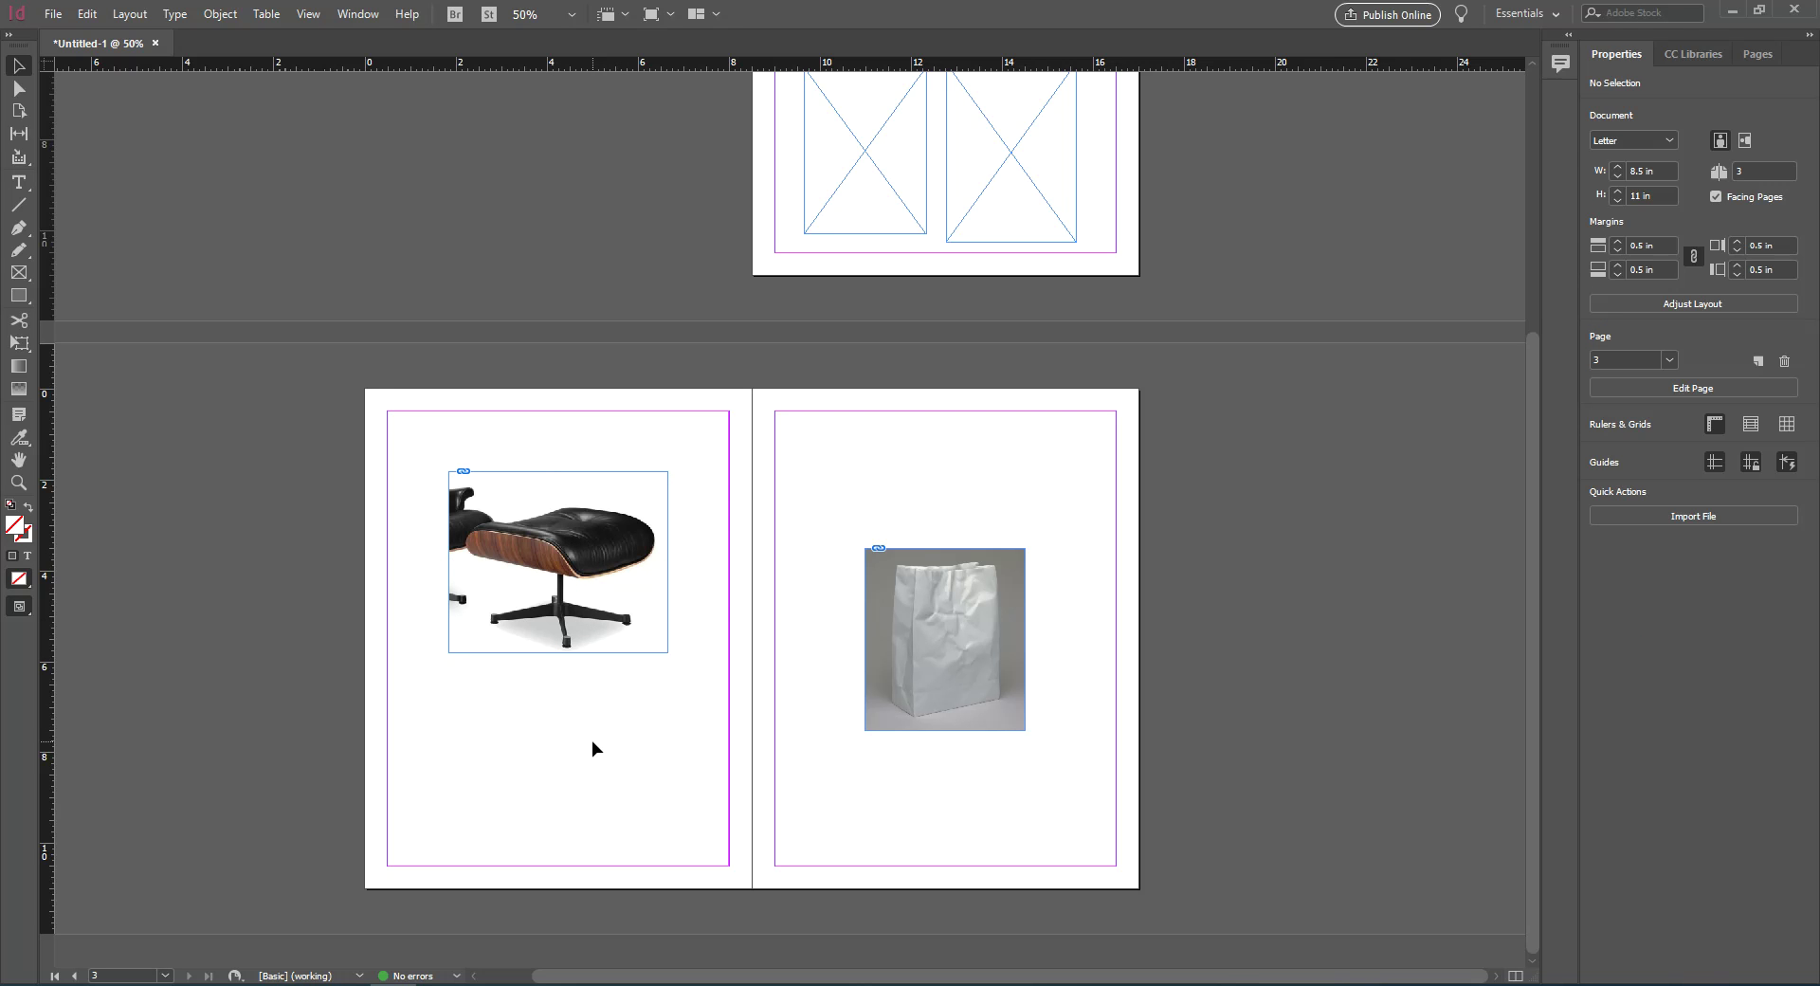
Trim the chair frame's right edge to about 4.725 in wide, bring its left edge slightly inward, and deselect it
{"action": "left_click", "coordinate": [607, 608]}
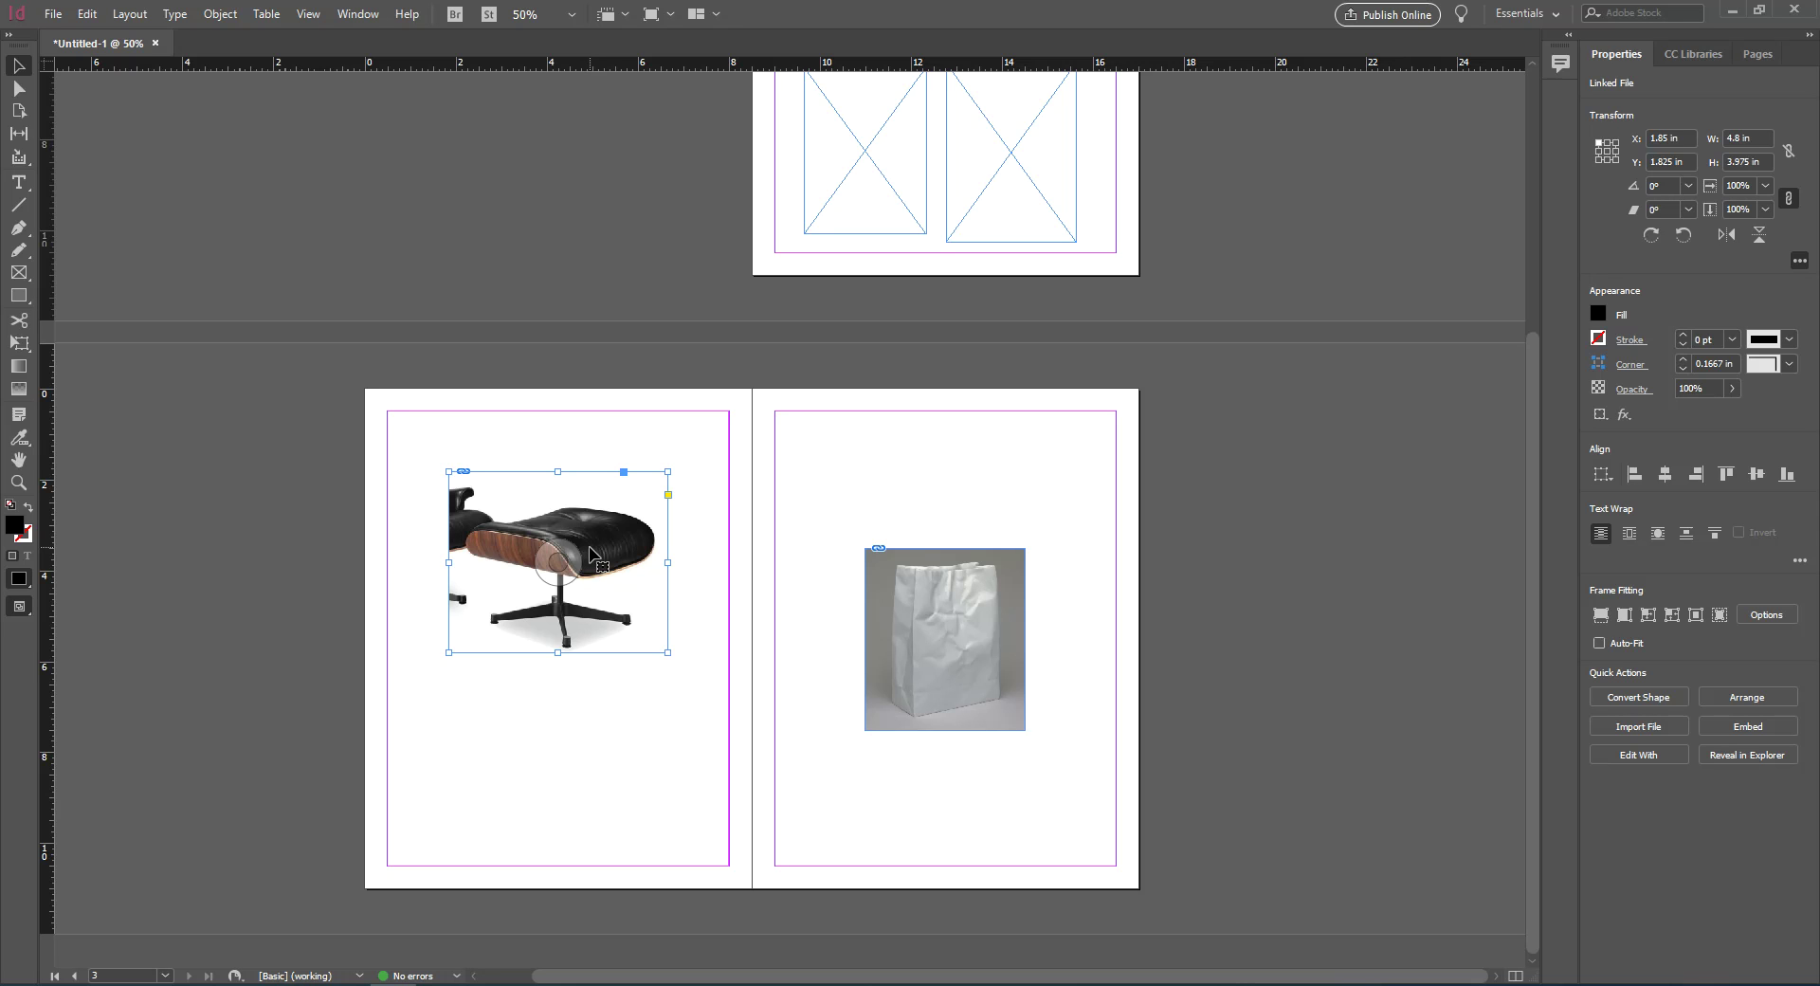
{"action": "mouse_move", "coordinate": [668, 562]}
{"action": "left_mouse_down"}
{"action": "mouse_move", "coordinate": [697, 564]}
{"action": "mouse_move", "coordinate": [664, 566]}
{"action": "left_mouse_up"}
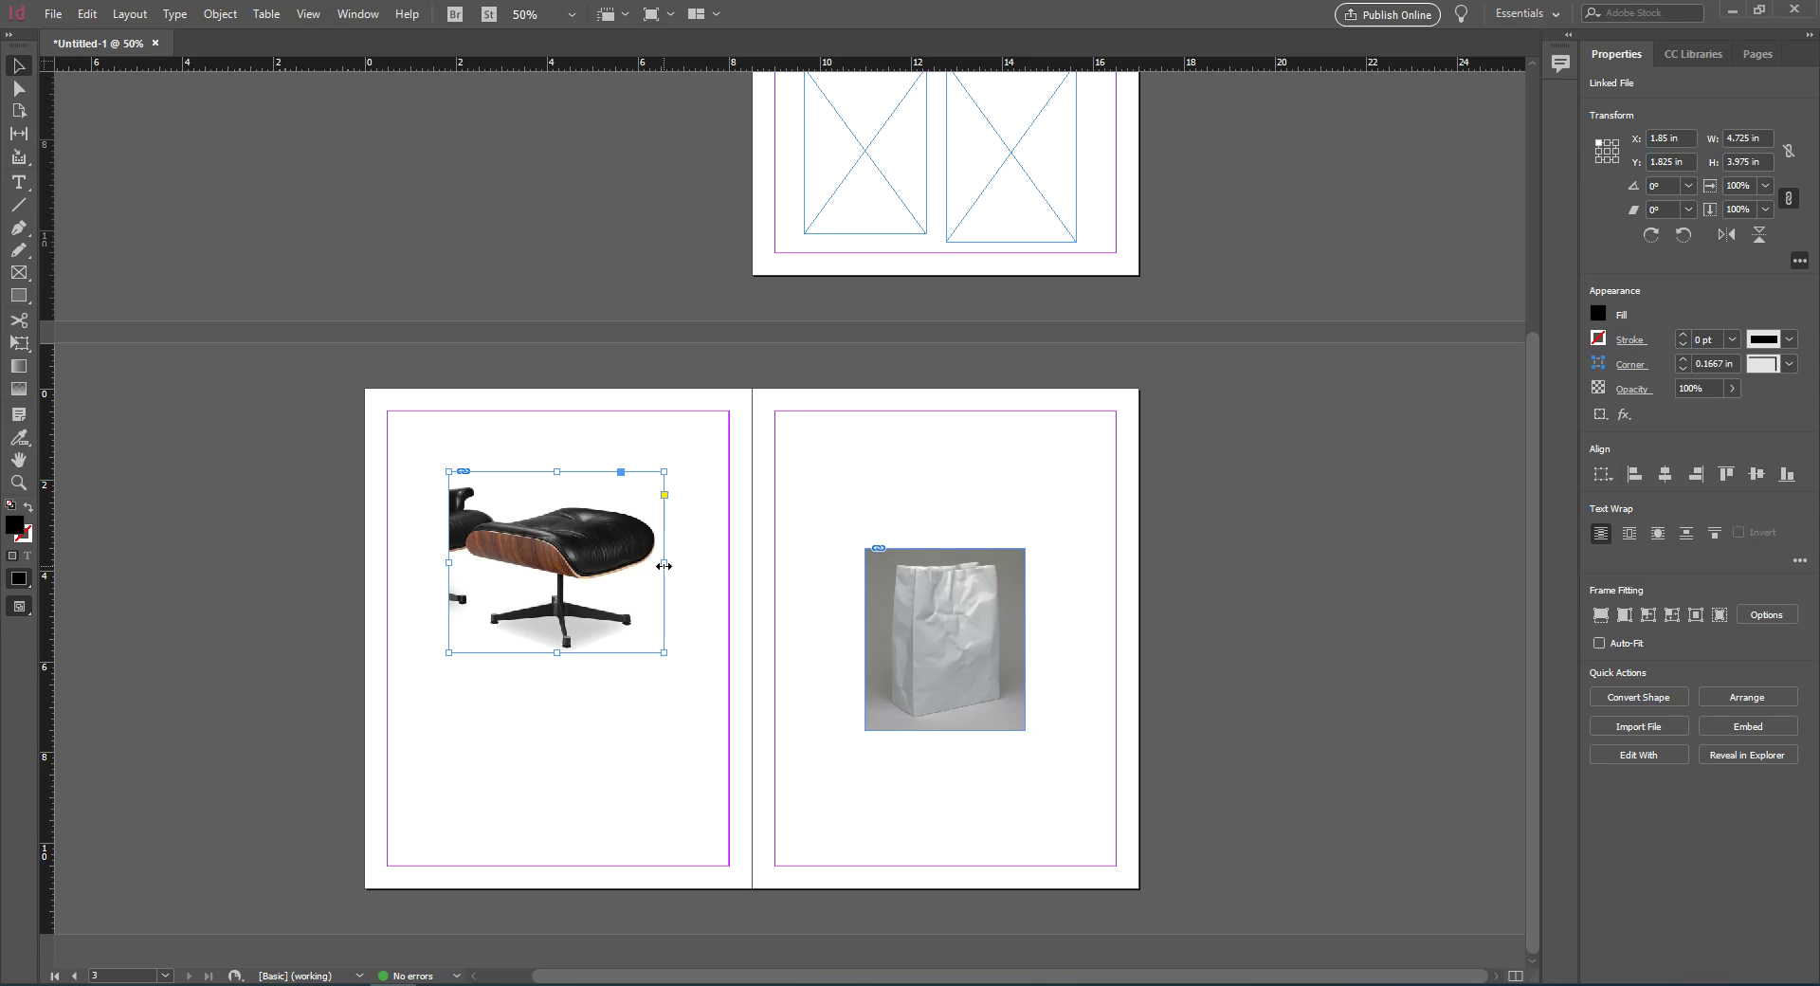
{"action": "left_click_drag", "start_coordinate": [449, 561], "coordinate": [455, 561]}
{"action": "left_click", "coordinate": [550, 762]}
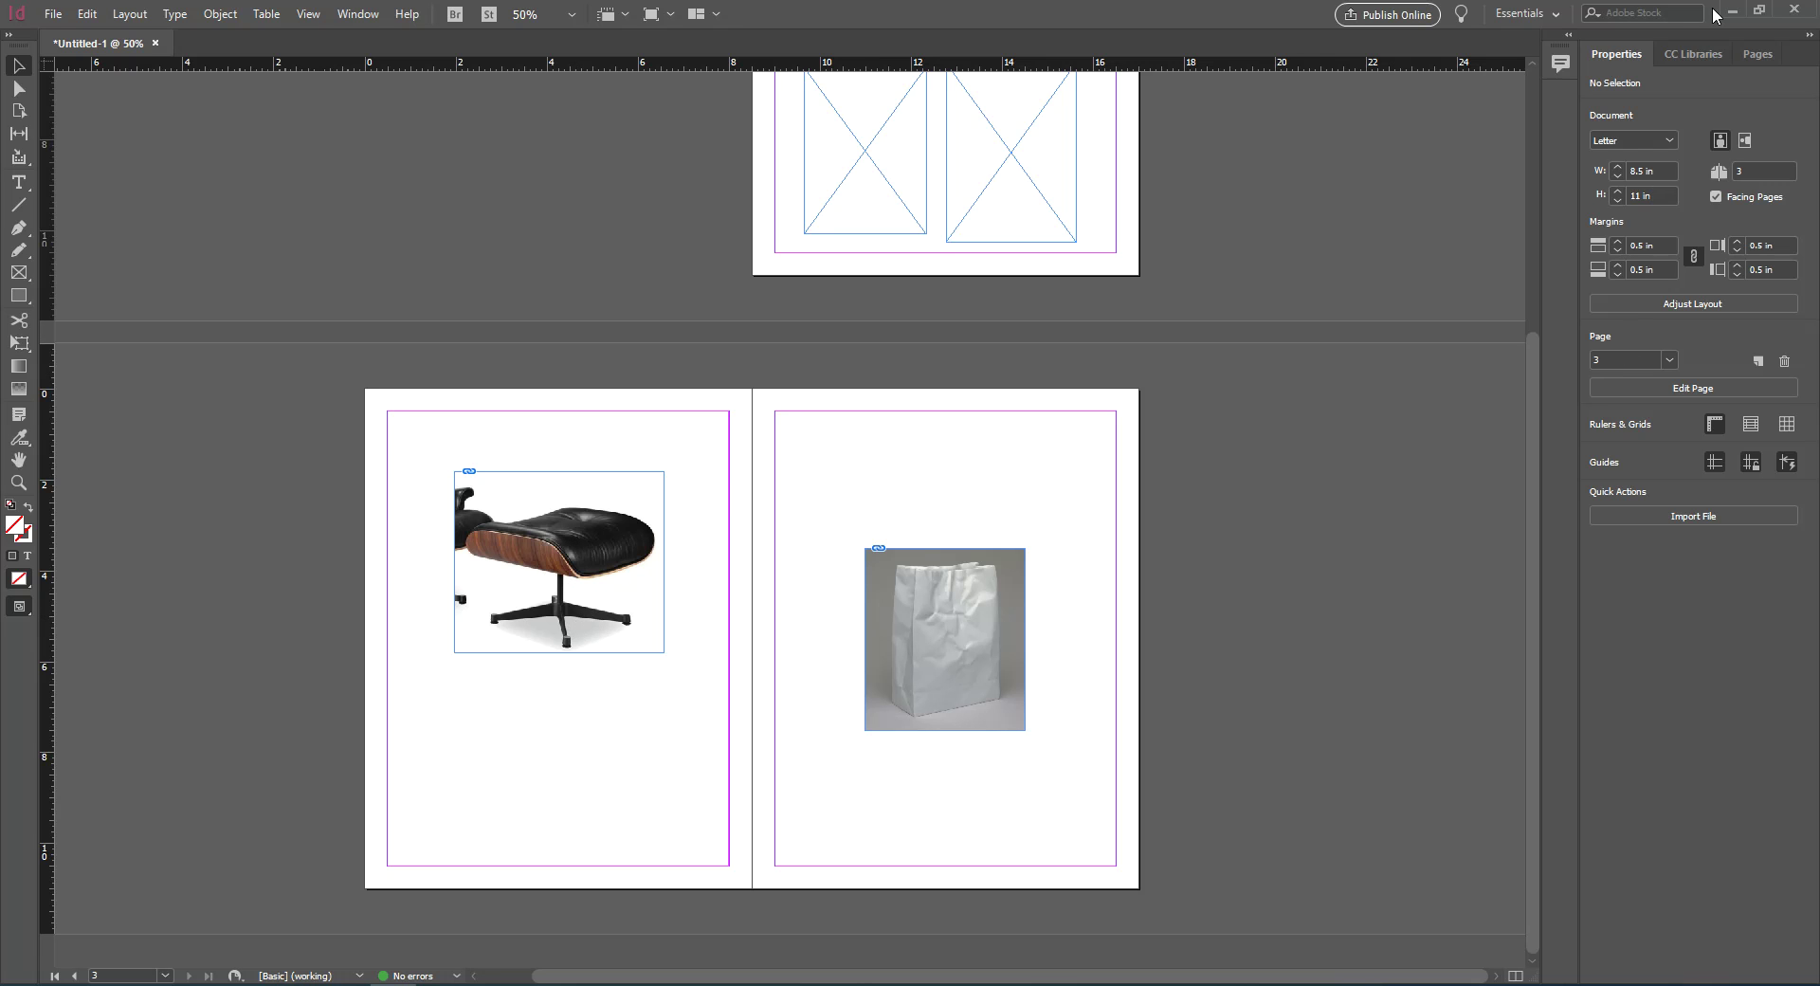
Add pages 4 and 5 to the document and draw a rectangular placeholder frame about 5.925 x 8.1 in on page 5
{"action": "left_click", "coordinate": [1759, 55]}
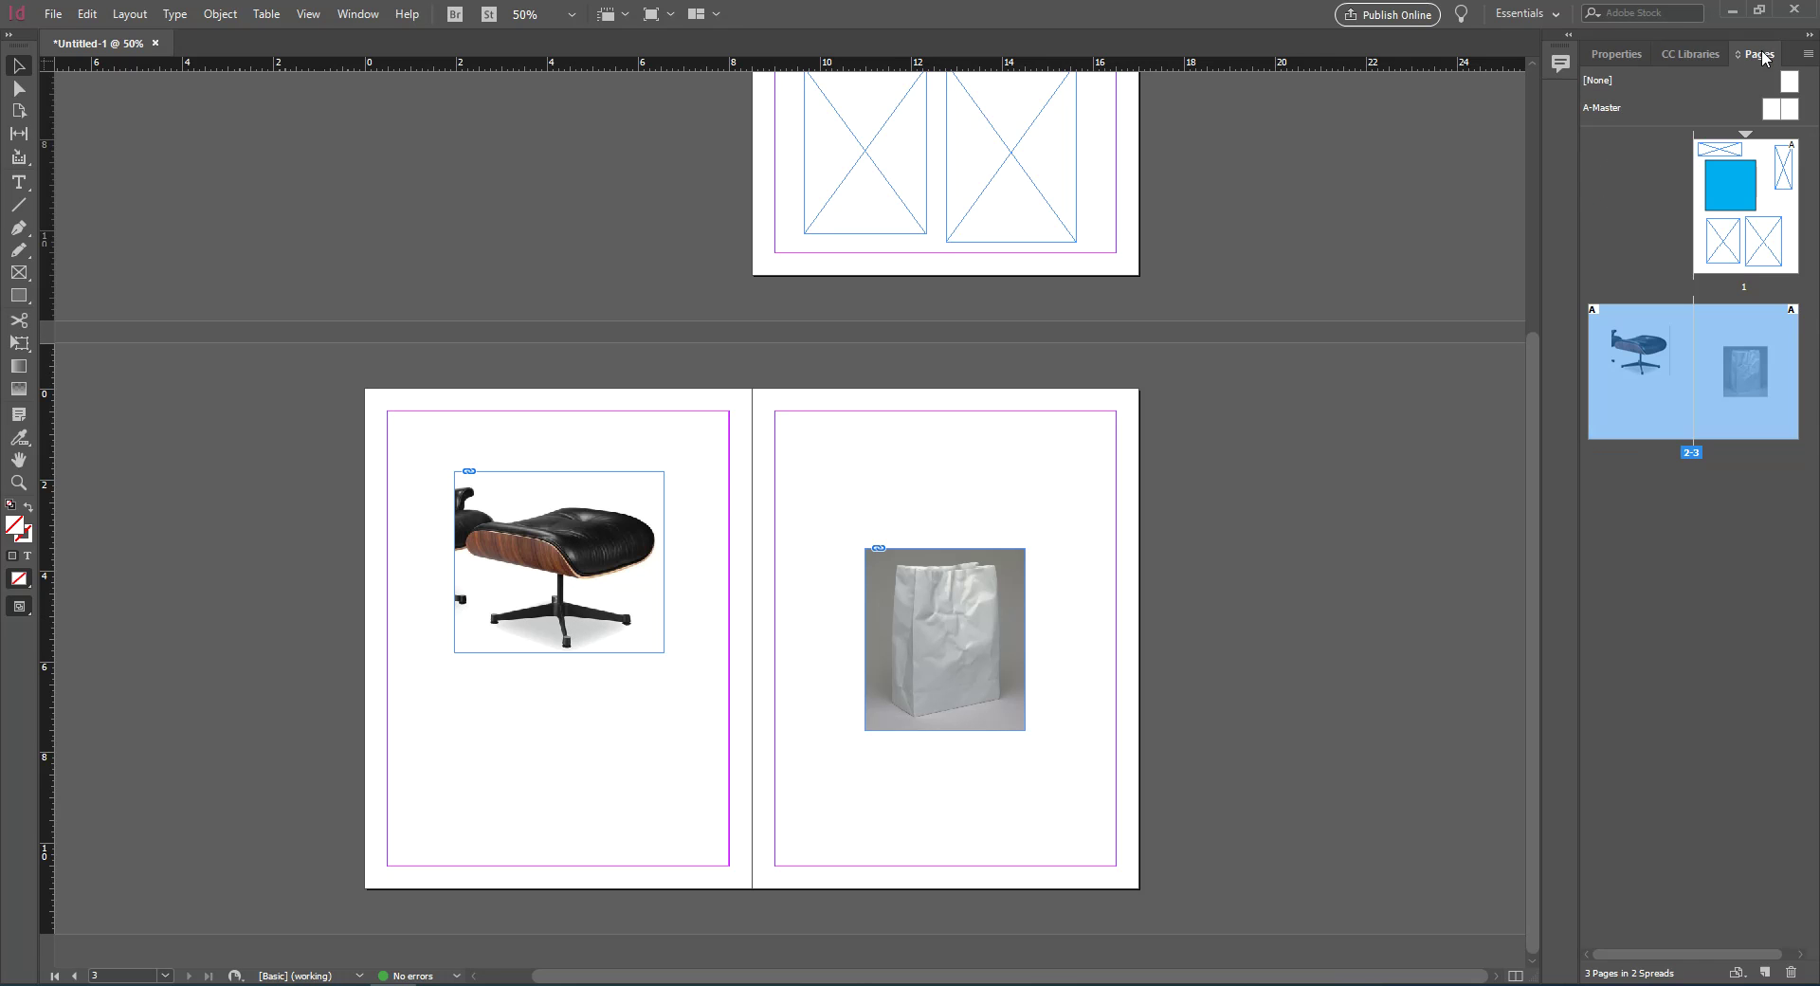
{"action": "left_click", "coordinate": [1764, 972]}
{"action": "left_click", "coordinate": [1763, 973]}
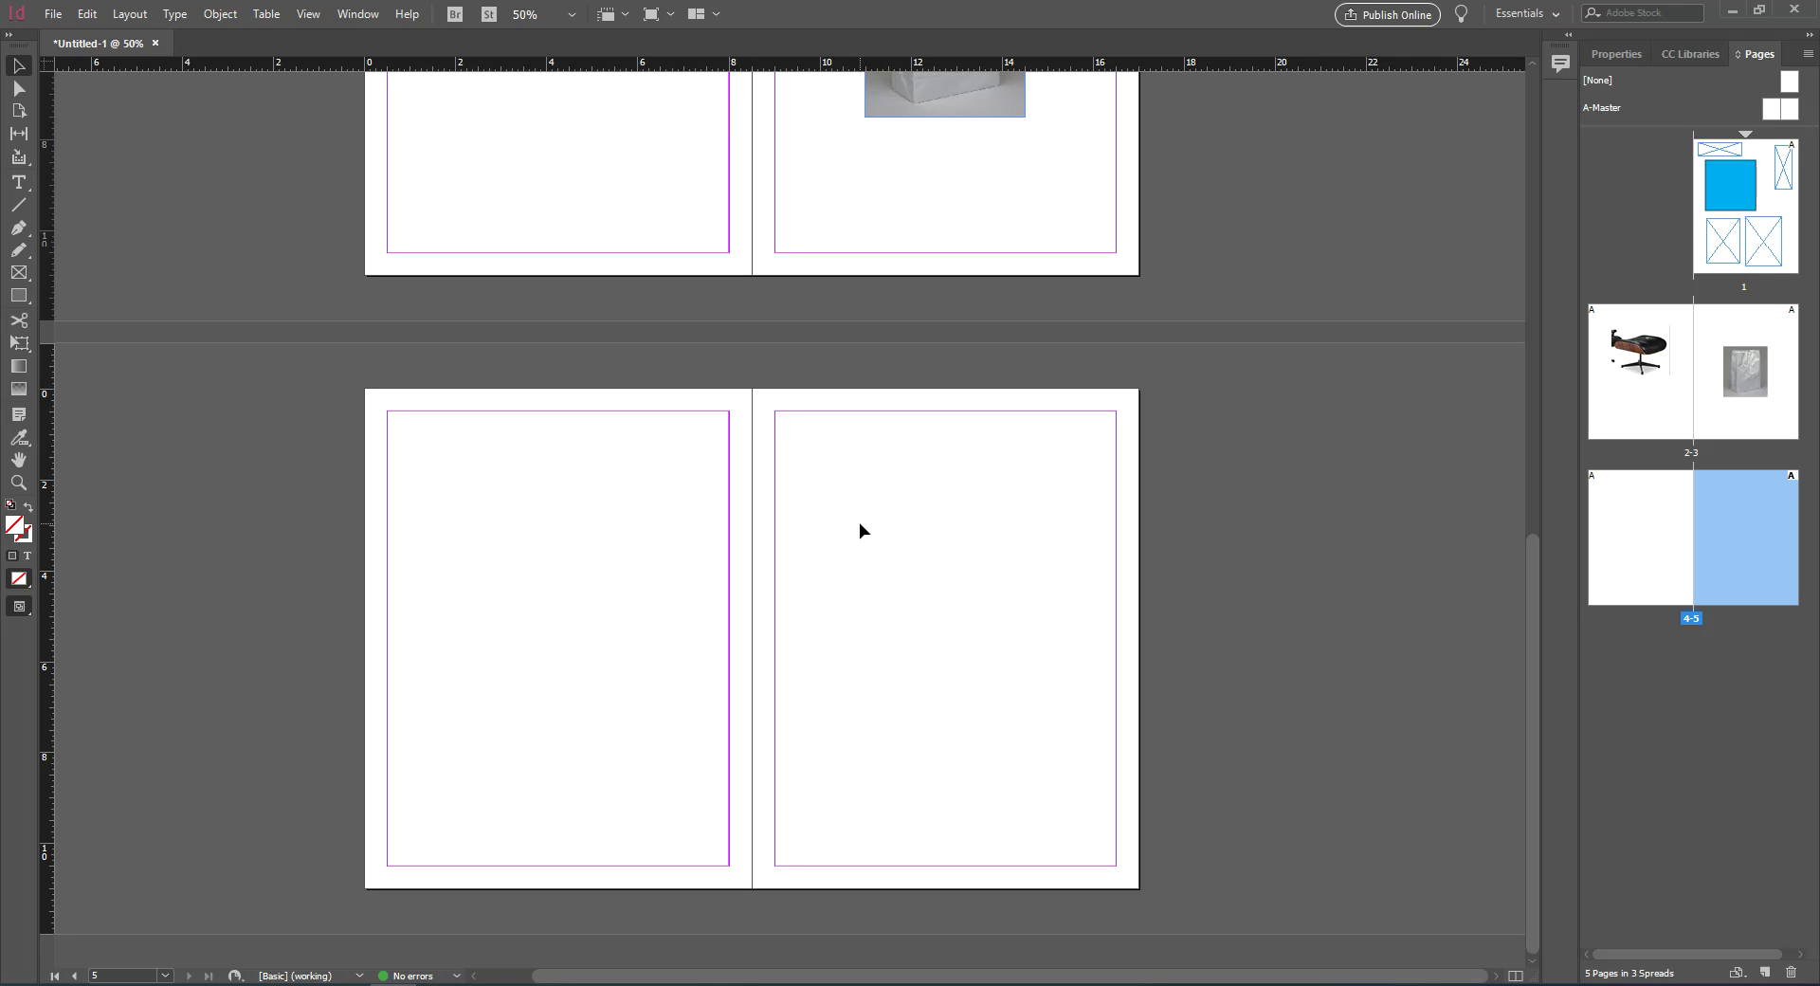
{"action": "key", "text": "f"}
{"action": "mouse_move", "coordinate": [810, 449]}
{"action": "left_mouse_down"}
{"action": "mouse_move", "coordinate": [1029, 792]}
{"action": "mouse_move", "coordinate": [1071, 838]}
{"action": "mouse_move", "coordinate": [1080, 817]}
{"action": "left_mouse_up"}
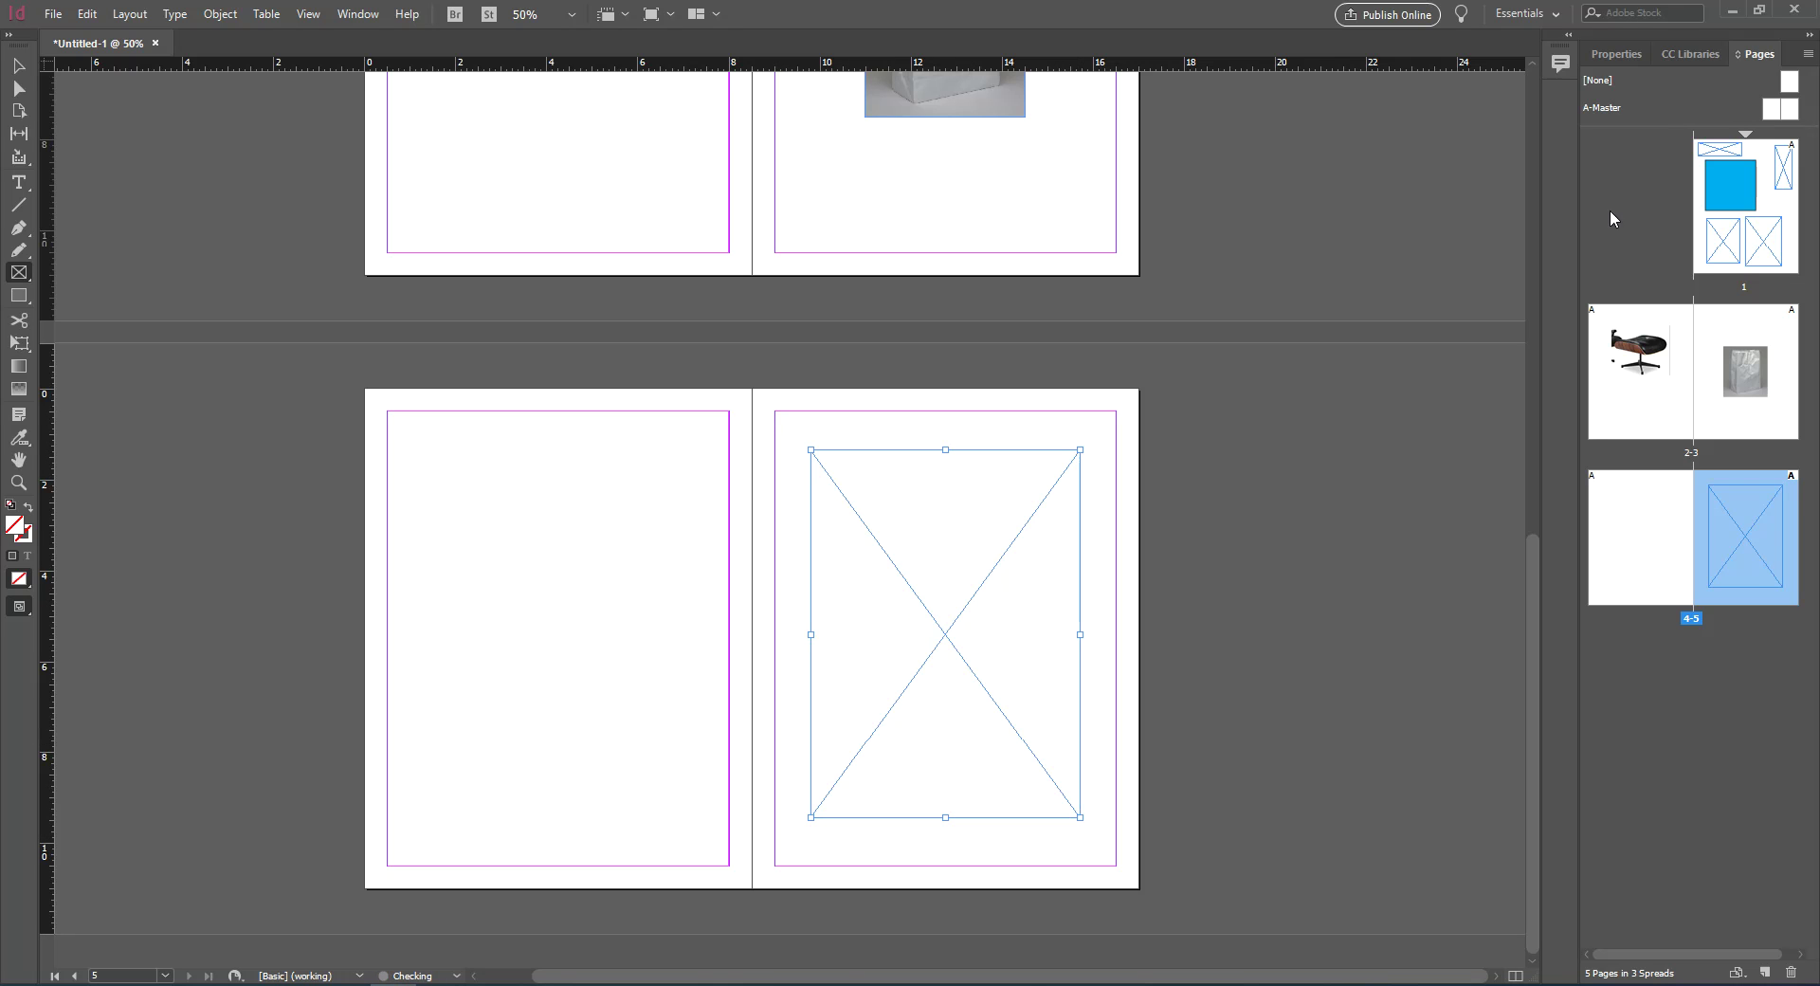
Resize the page 5 frame to 5 x 7 in and centre it on the page at X 10.25 in, Y 2 in
{"action": "left_click", "coordinate": [1635, 54]}
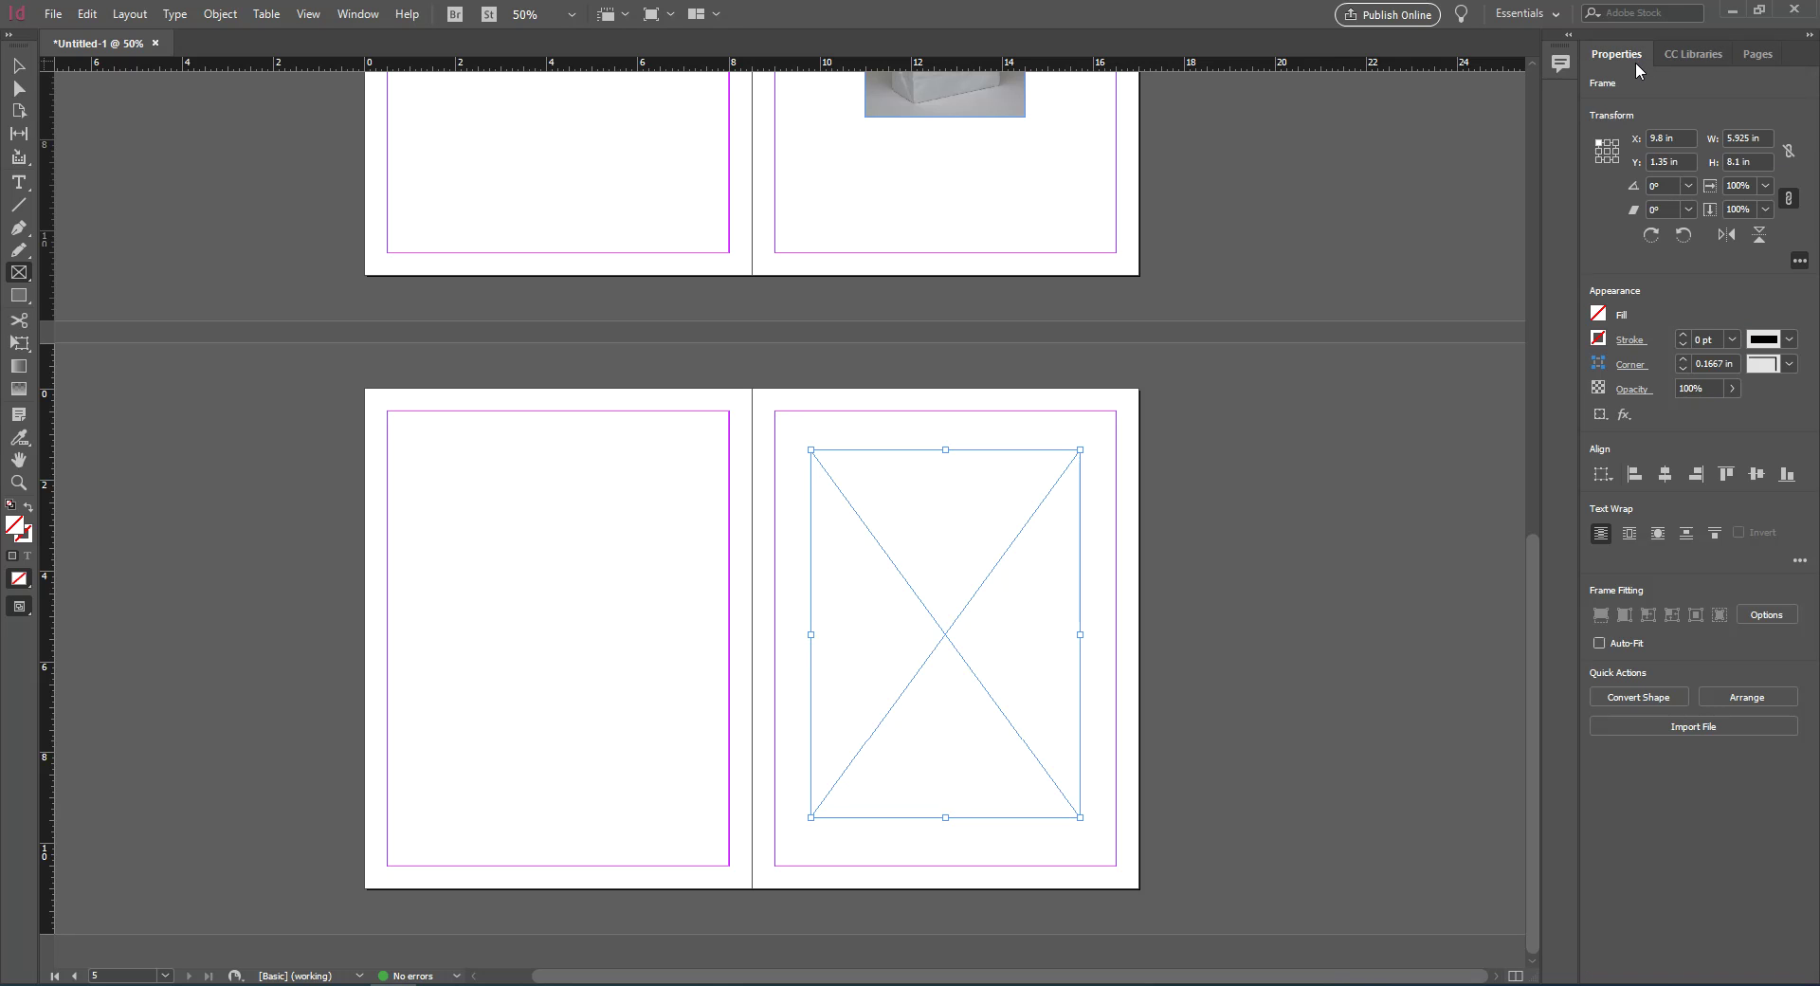
{"action": "left_click_drag", "start_coordinate": [1761, 138], "coordinate": [1699, 131]}
{"action": "type", "text": "5"}
{"action": "key", "text": "Tab"}
{"action": "type", "text": "7"}
{"action": "key", "text": "Return"}
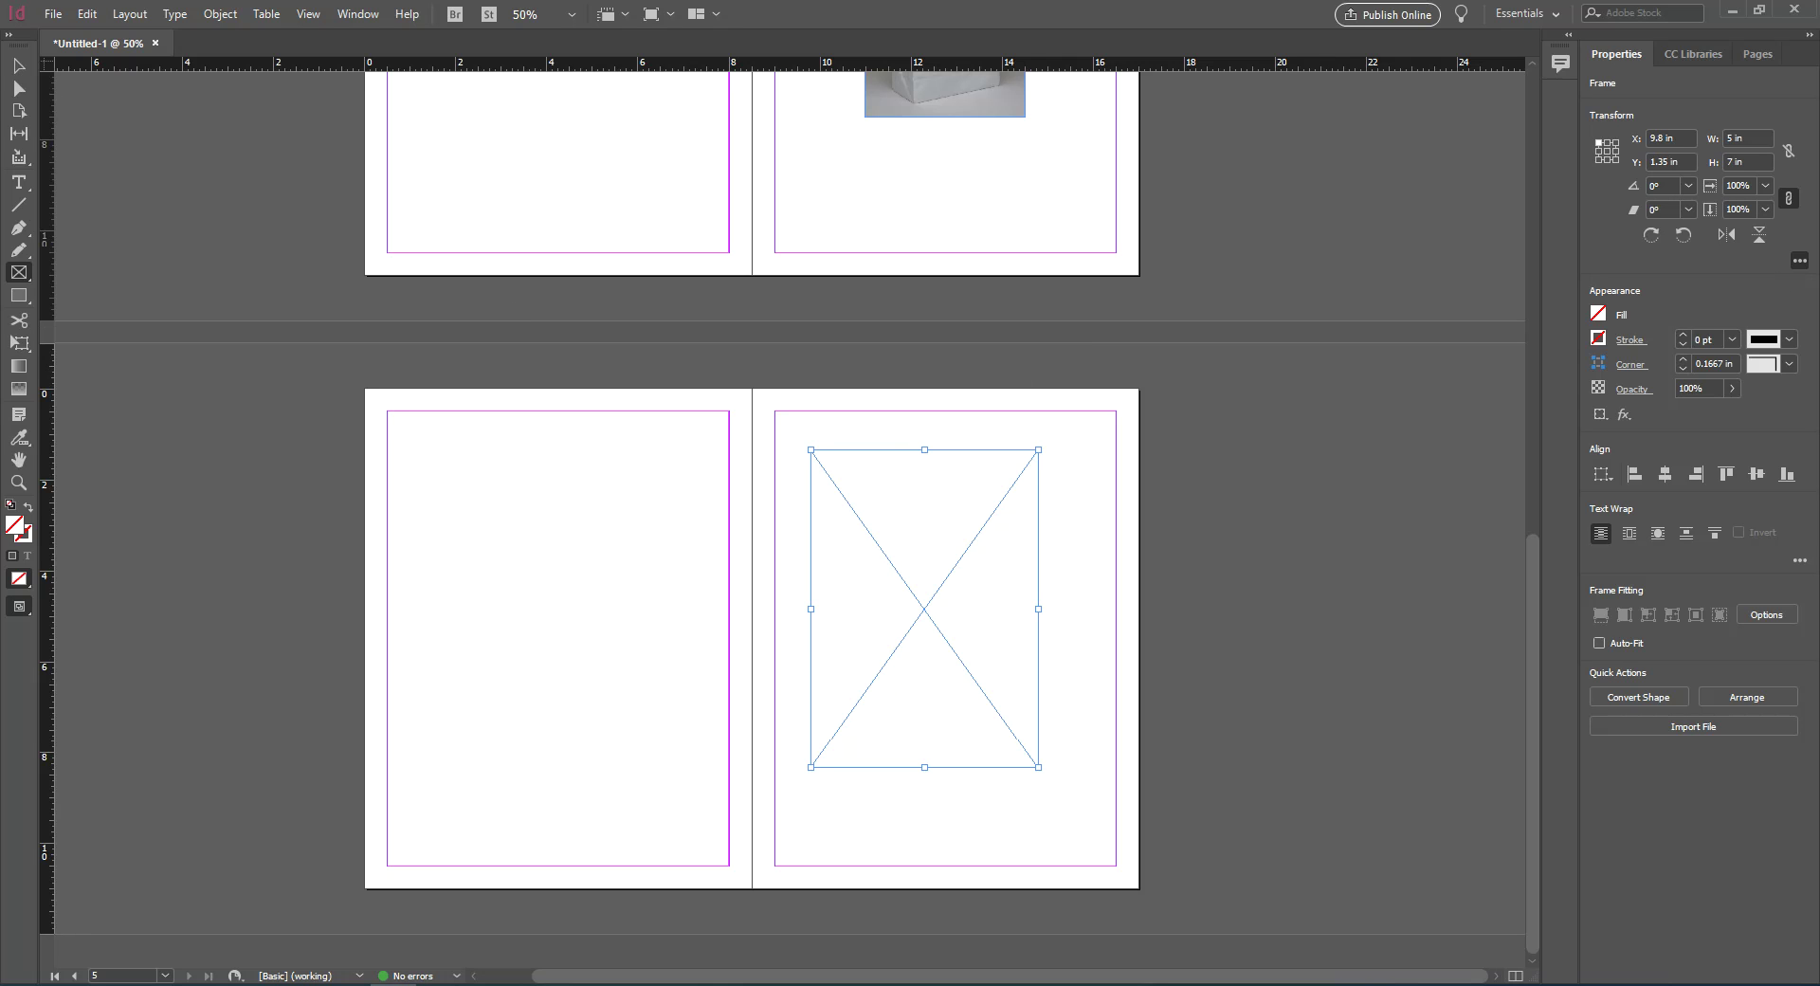
{"action": "left_click", "coordinate": [26, 68]}
{"action": "left_click_drag", "start_coordinate": [946, 570], "coordinate": [967, 609]}
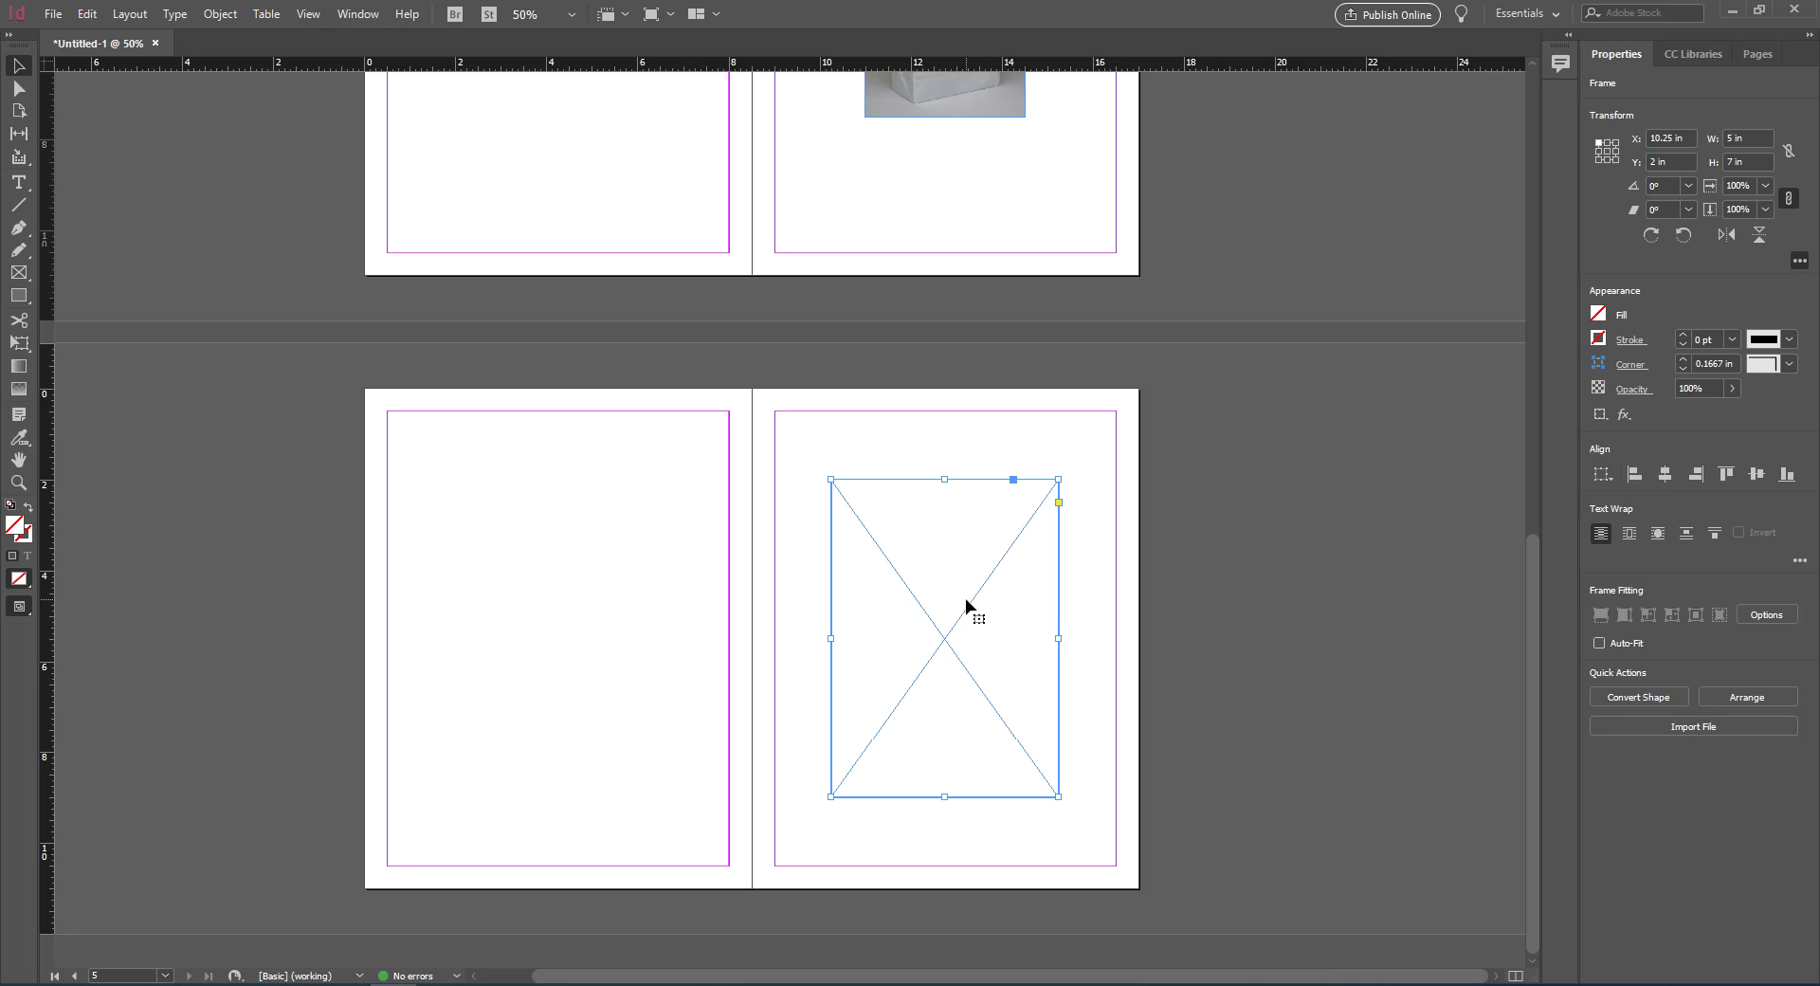
Try copying the 5 x 7 in frame onto page 4, and undo the copy
{"action": "left_click_drag", "start_coordinate": [968, 603], "coordinate": [578, 614]}
{"action": "left_click", "coordinate": [705, 595]}
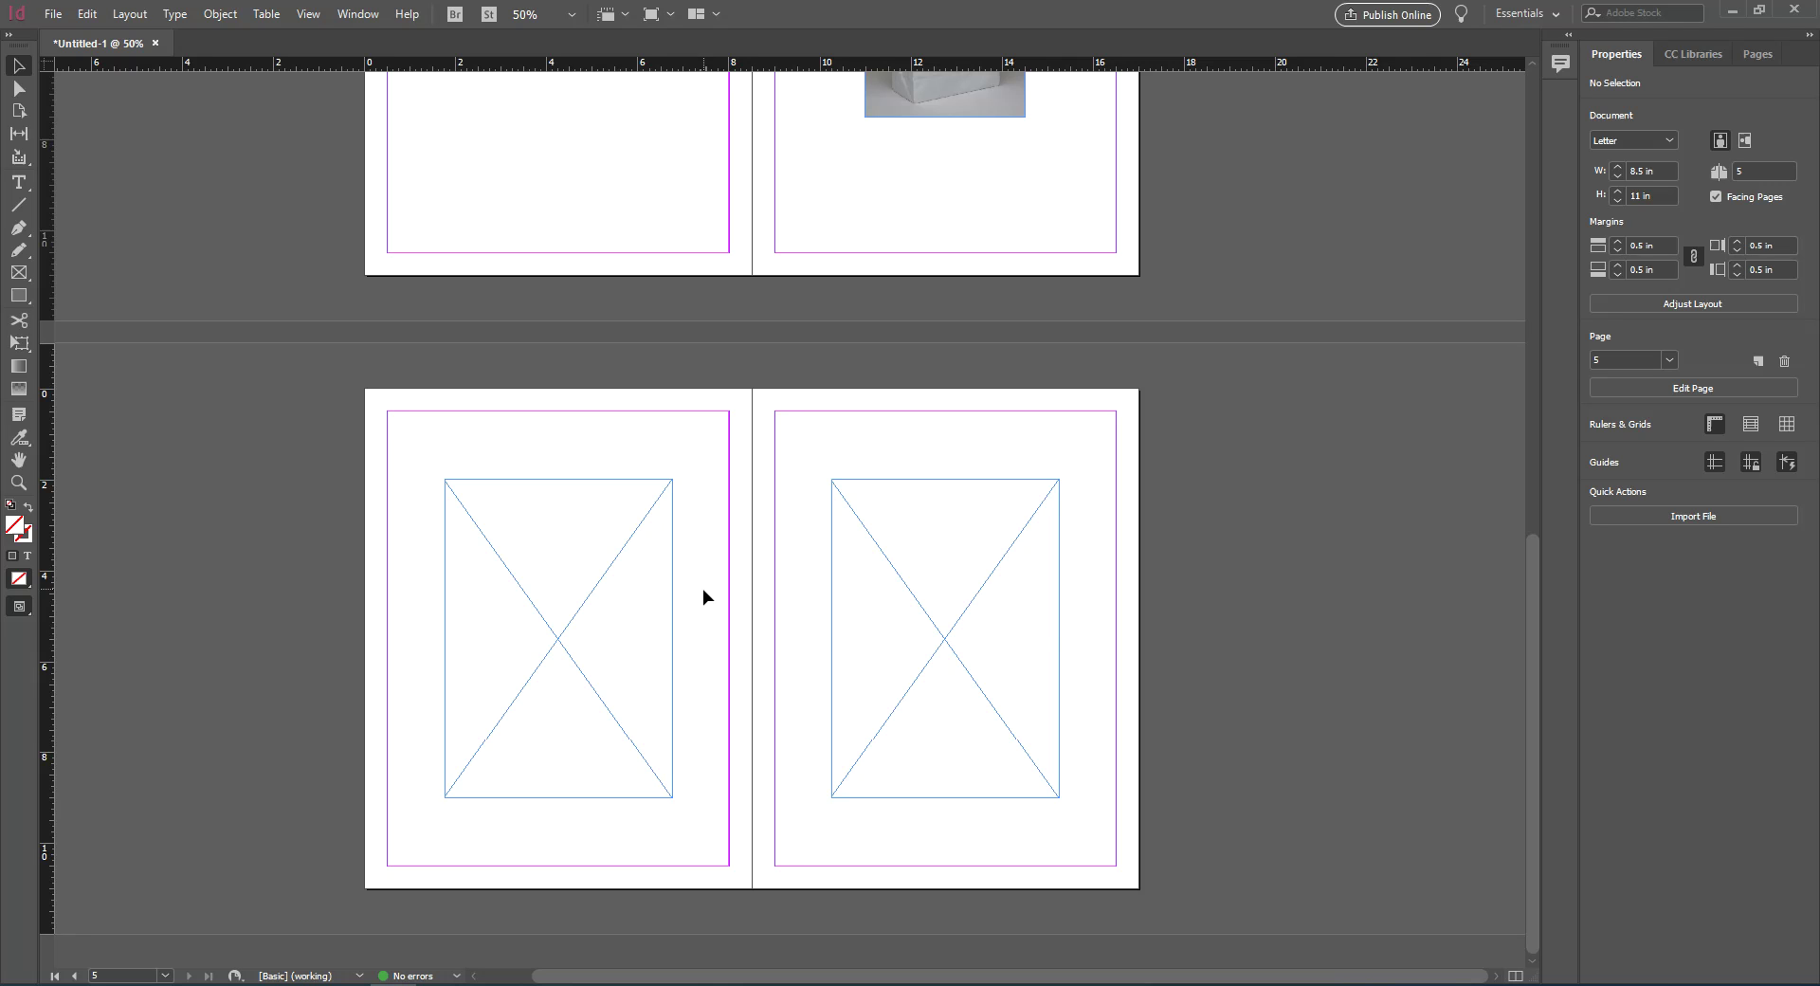
{"action": "key", "text": "ctrl+z"}
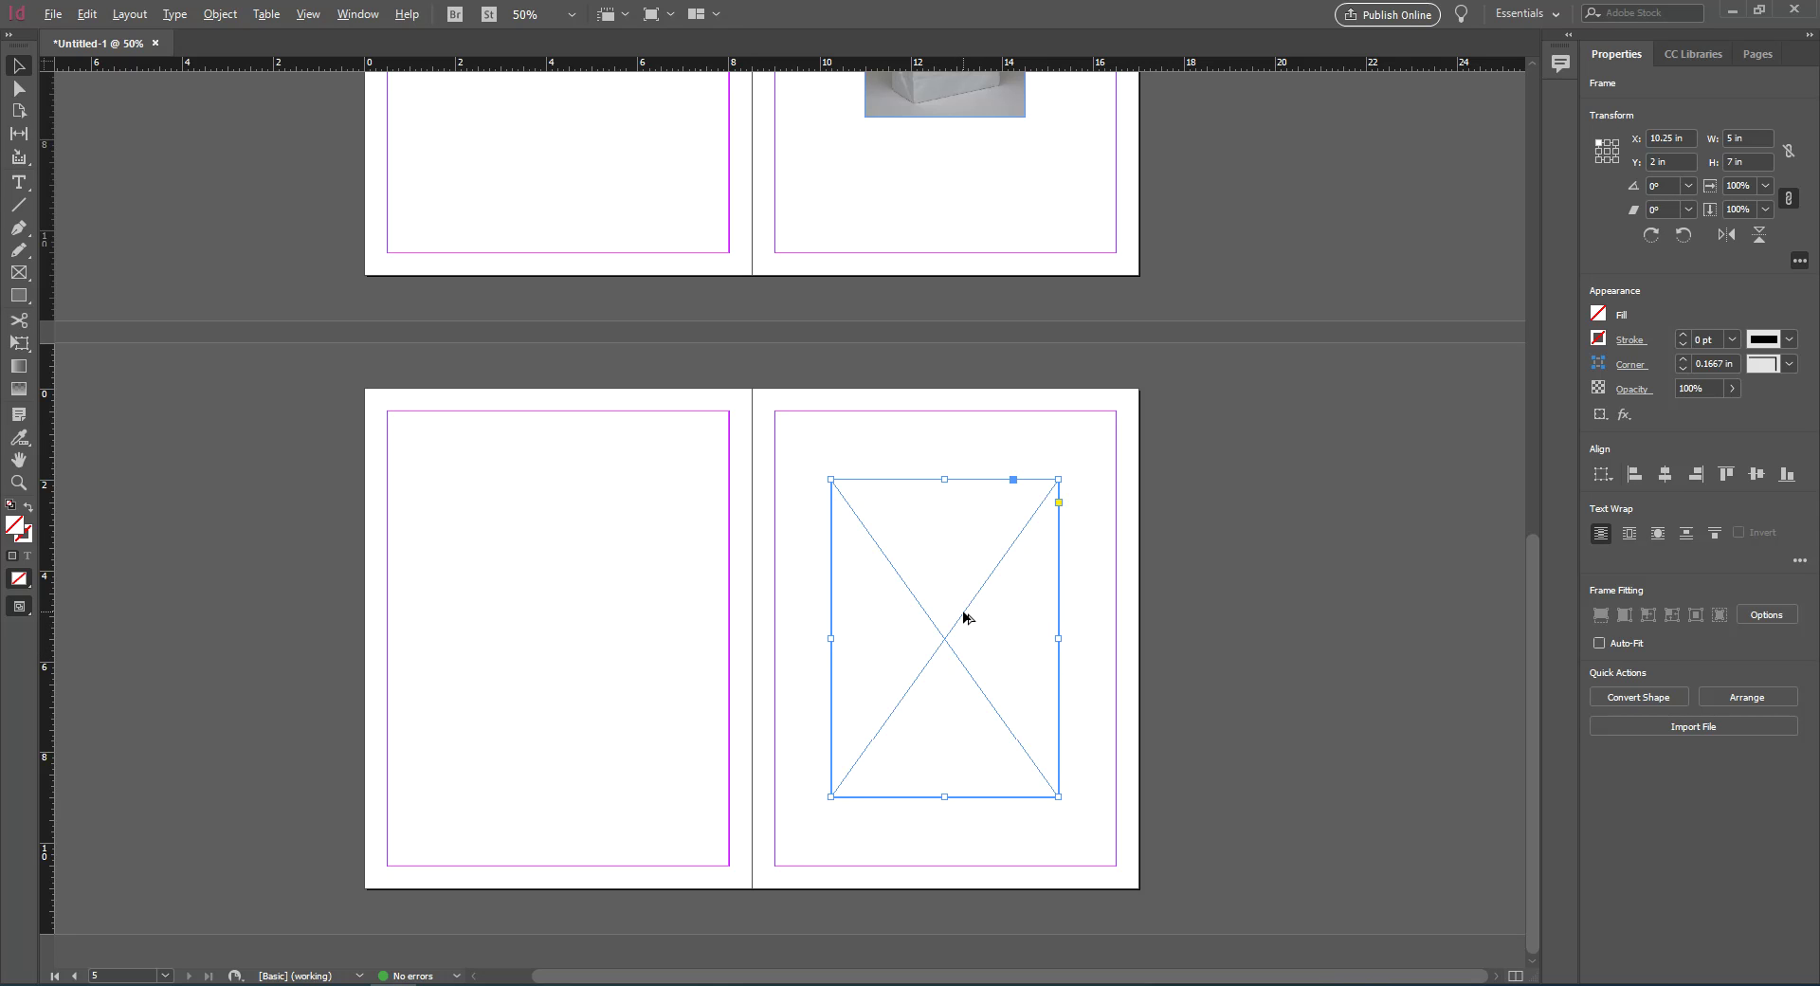
Duplicate the page 5 frame onto page 4 at X 1.75 in, Y 2 in, level with the original, and deselect it
{"action": "left_click_drag", "start_coordinate": [964, 617], "coordinate": [584, 616]}
{"action": "left_click", "coordinate": [725, 597]}
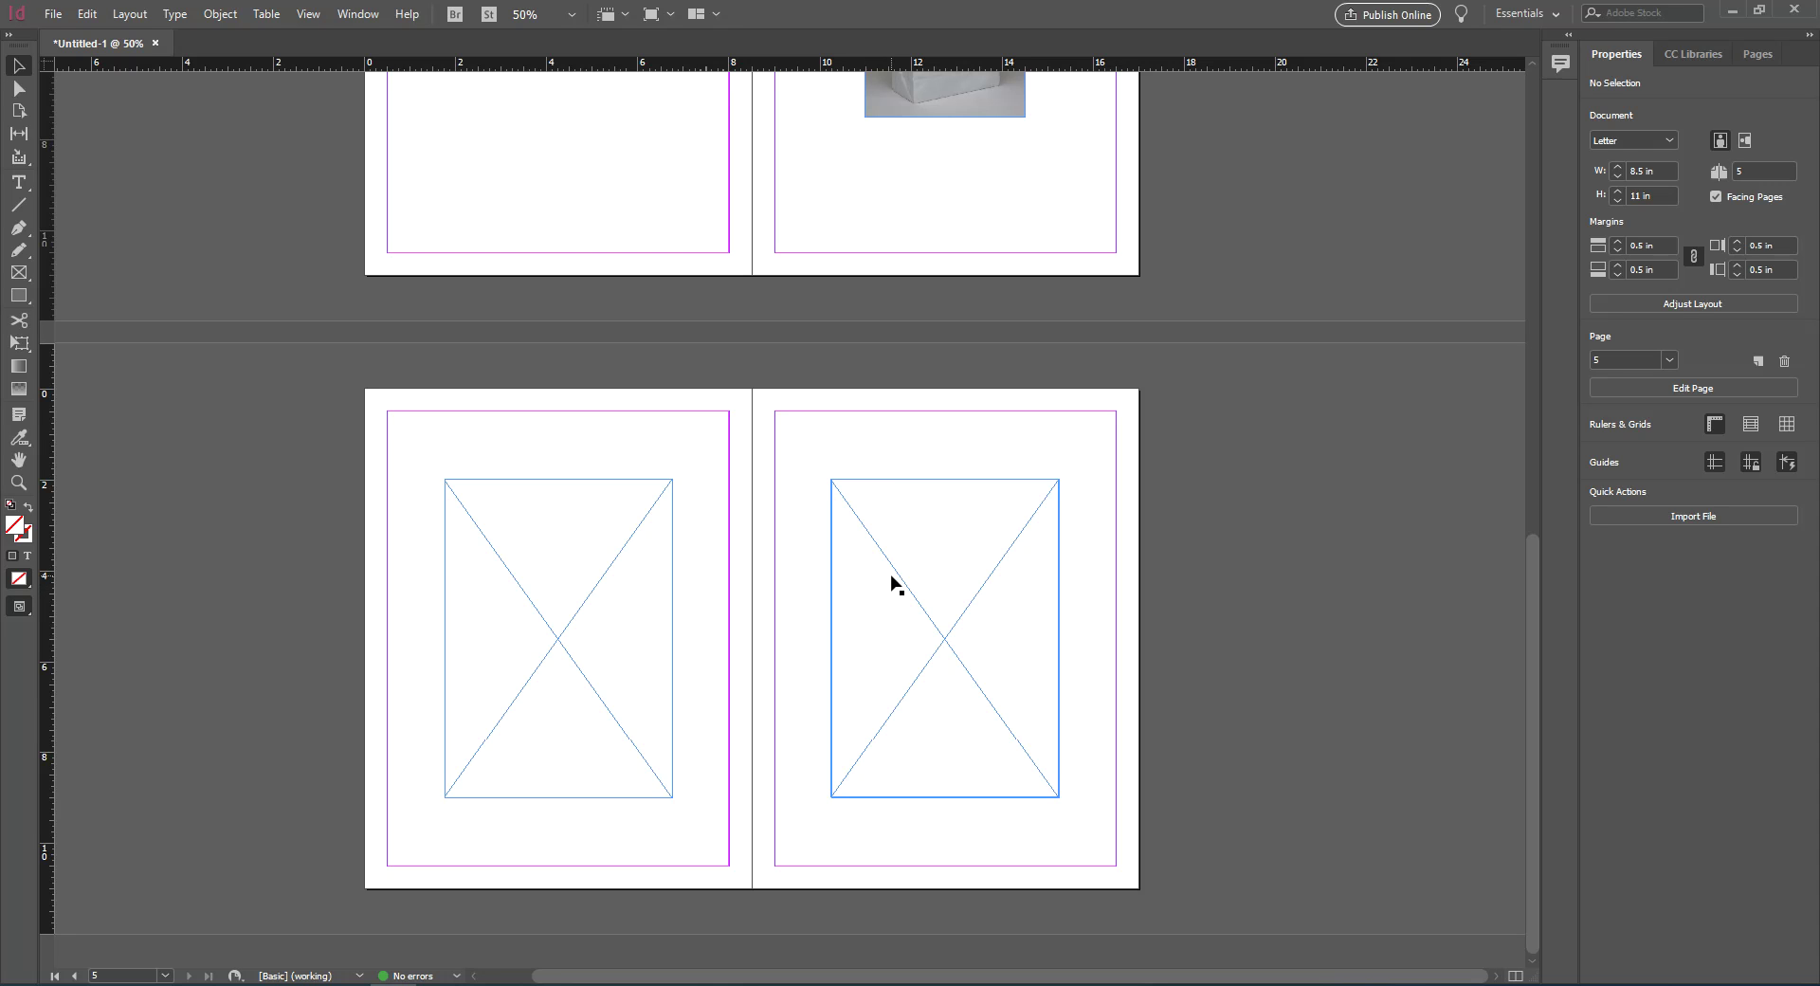
{"action": "mouse_move", "coordinate": [649, 496]}
{"action": "left_mouse_down"}
{"action": "mouse_move", "coordinate": [635, 521]}
{"action": "mouse_move", "coordinate": [662, 519]}
{"action": "mouse_move", "coordinate": [648, 512]}
{"action": "left_mouse_up"}
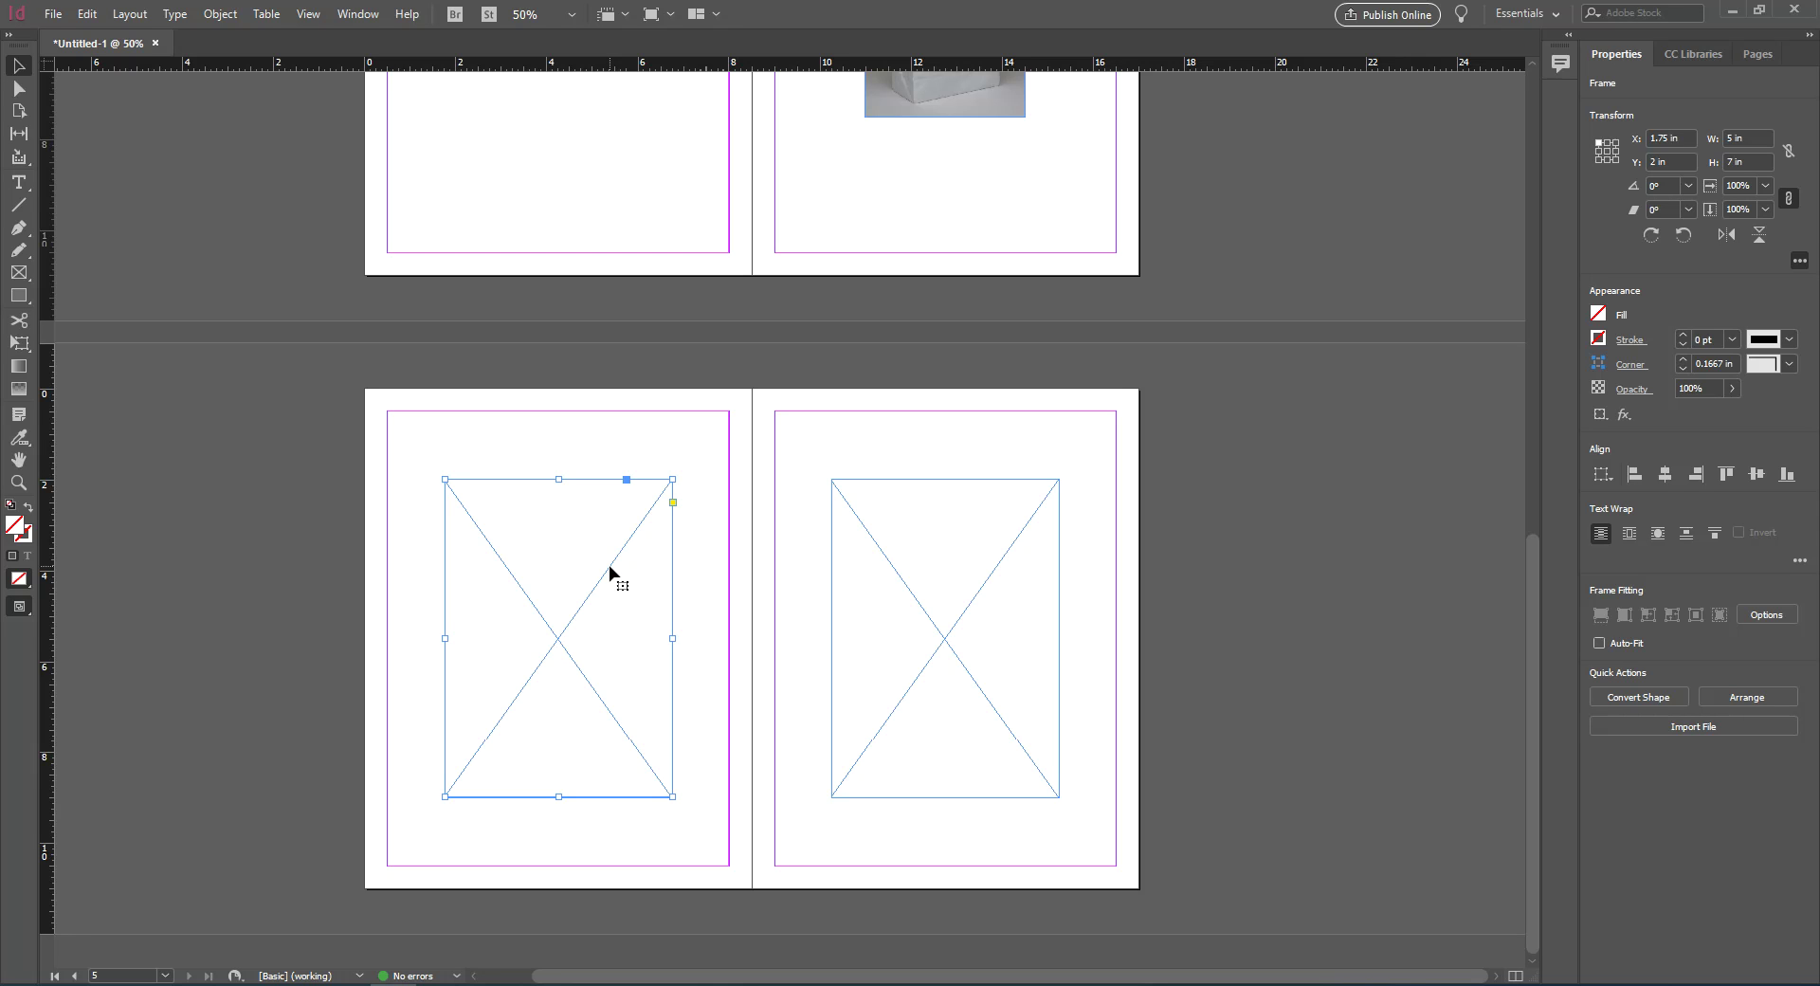
{"action": "left_click", "coordinate": [685, 514]}
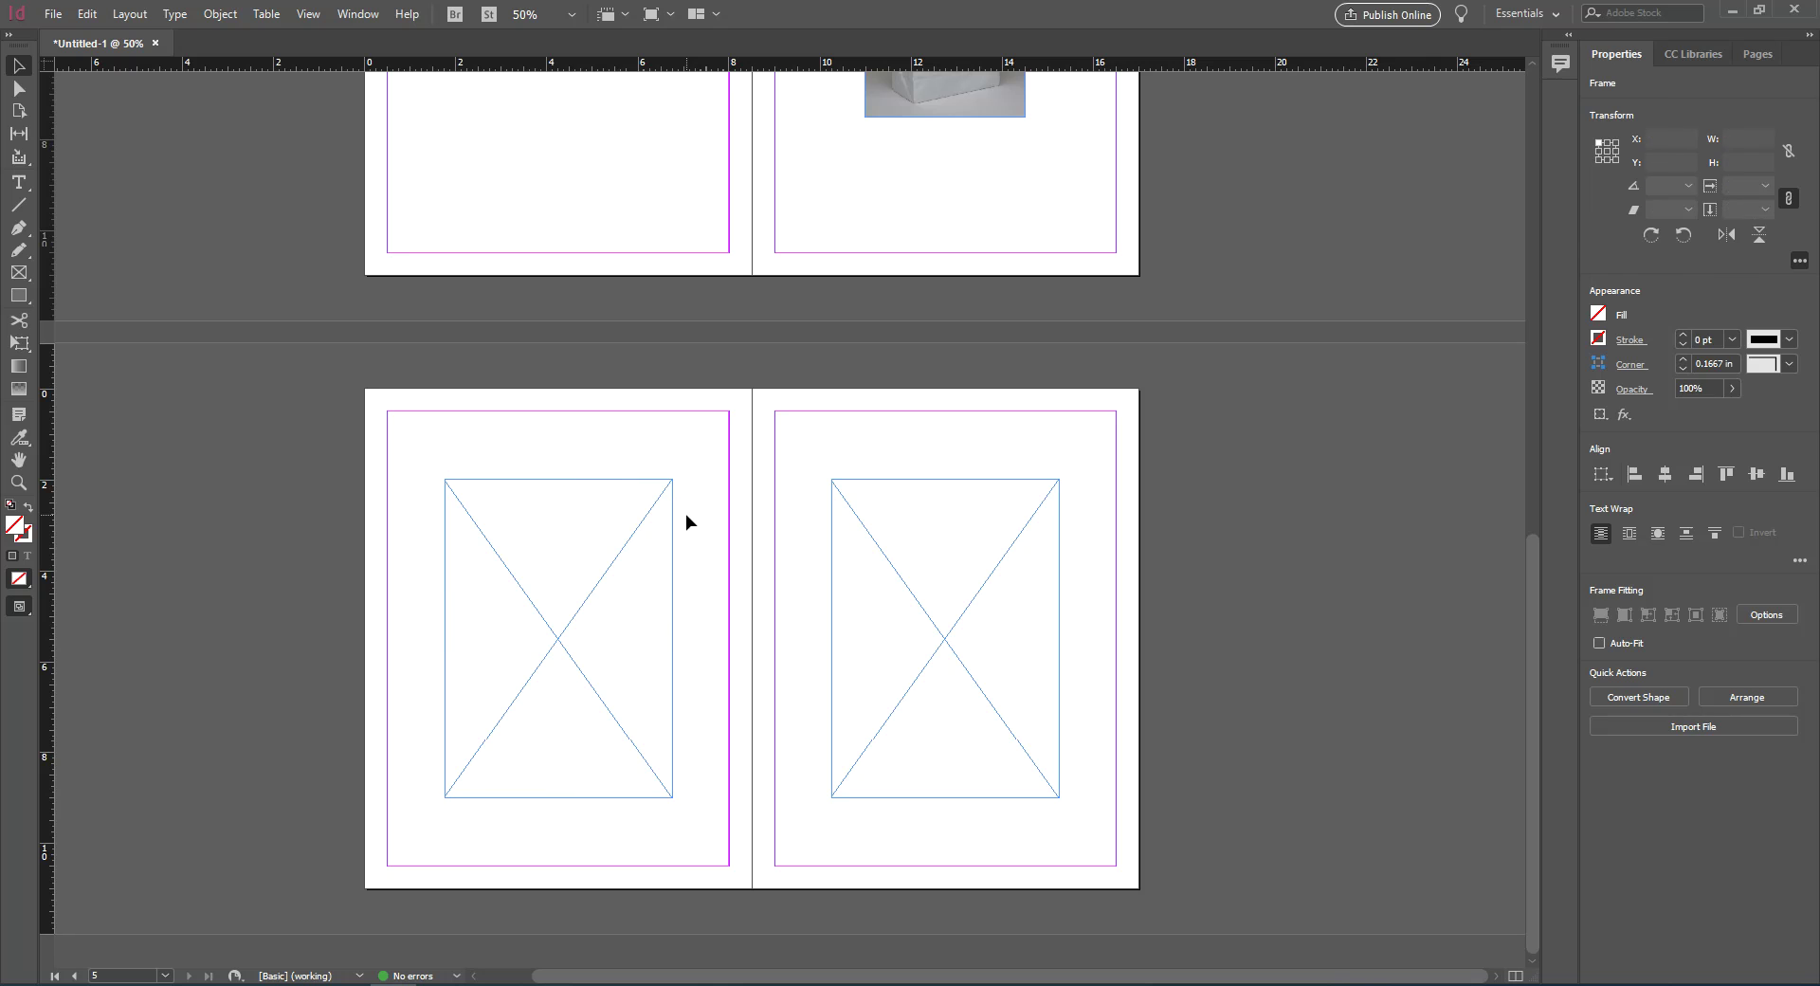
Start placing an image in the page 5 frame, choosing Villa savoye from Images for inDesign Import with Show Import Options enabled
{"action": "left_click", "coordinate": [878, 575]}
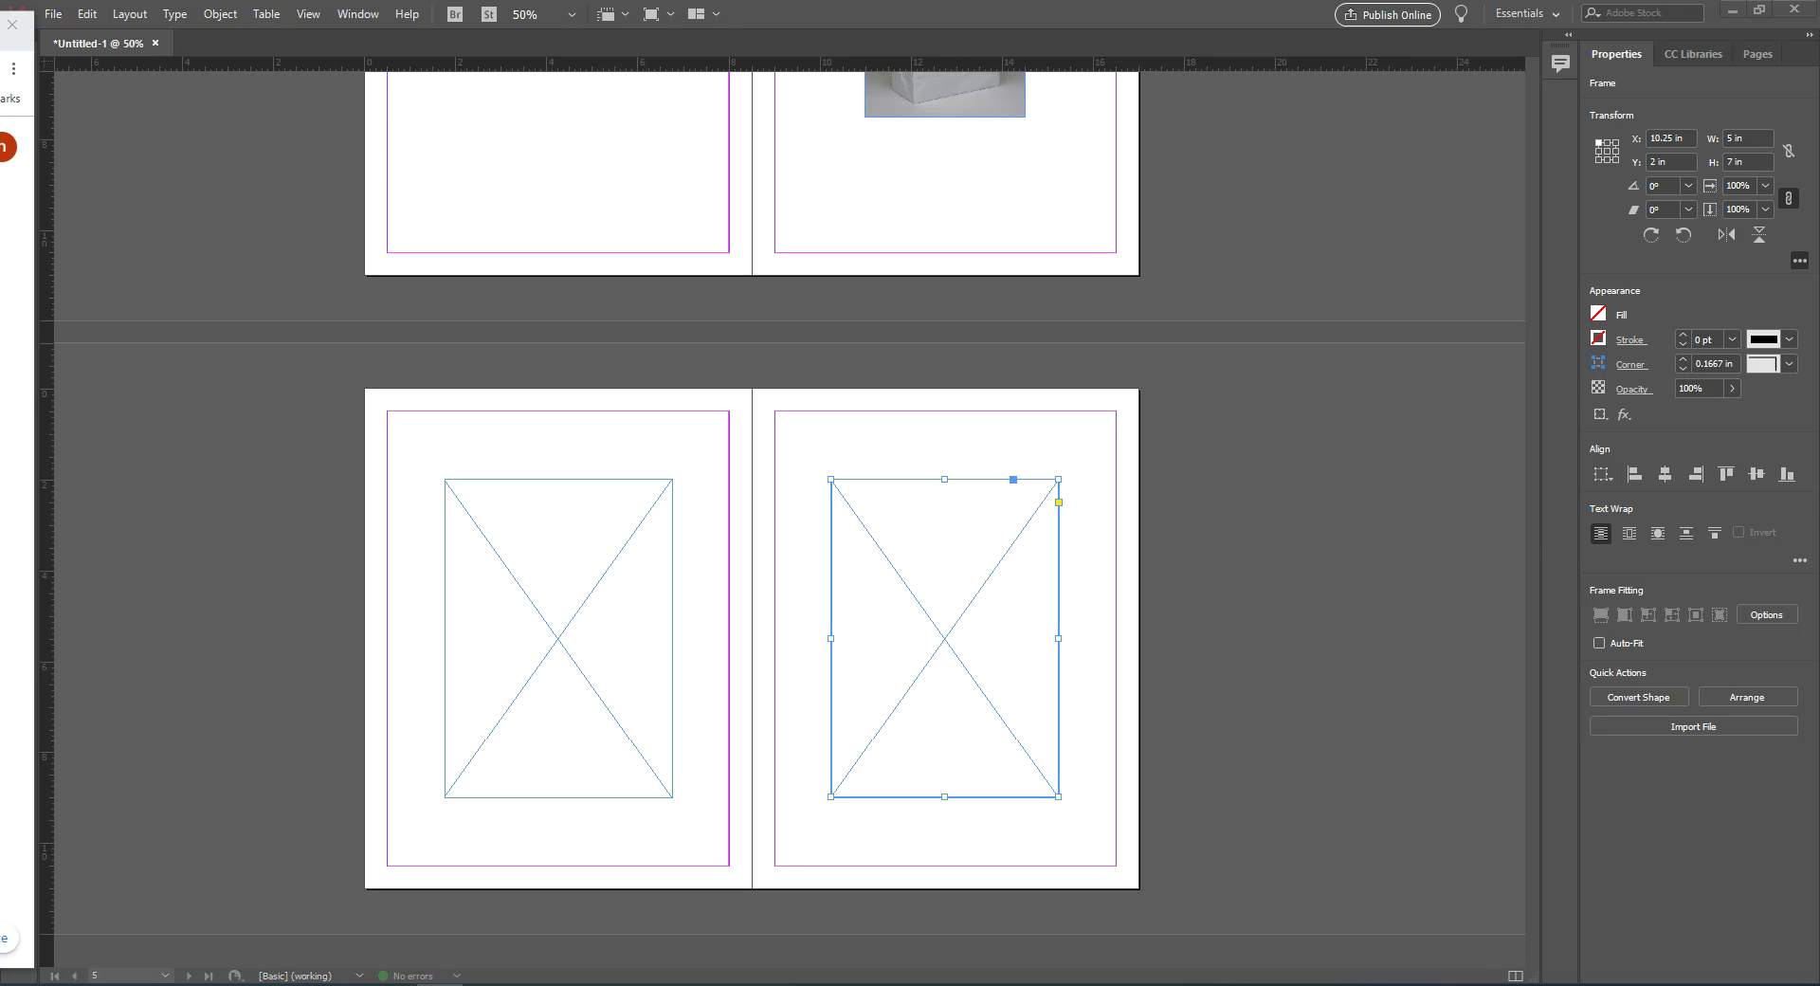
{"action": "left_click", "coordinate": [1025, 600]}
{"action": "key", "text": "ctrl+d"}
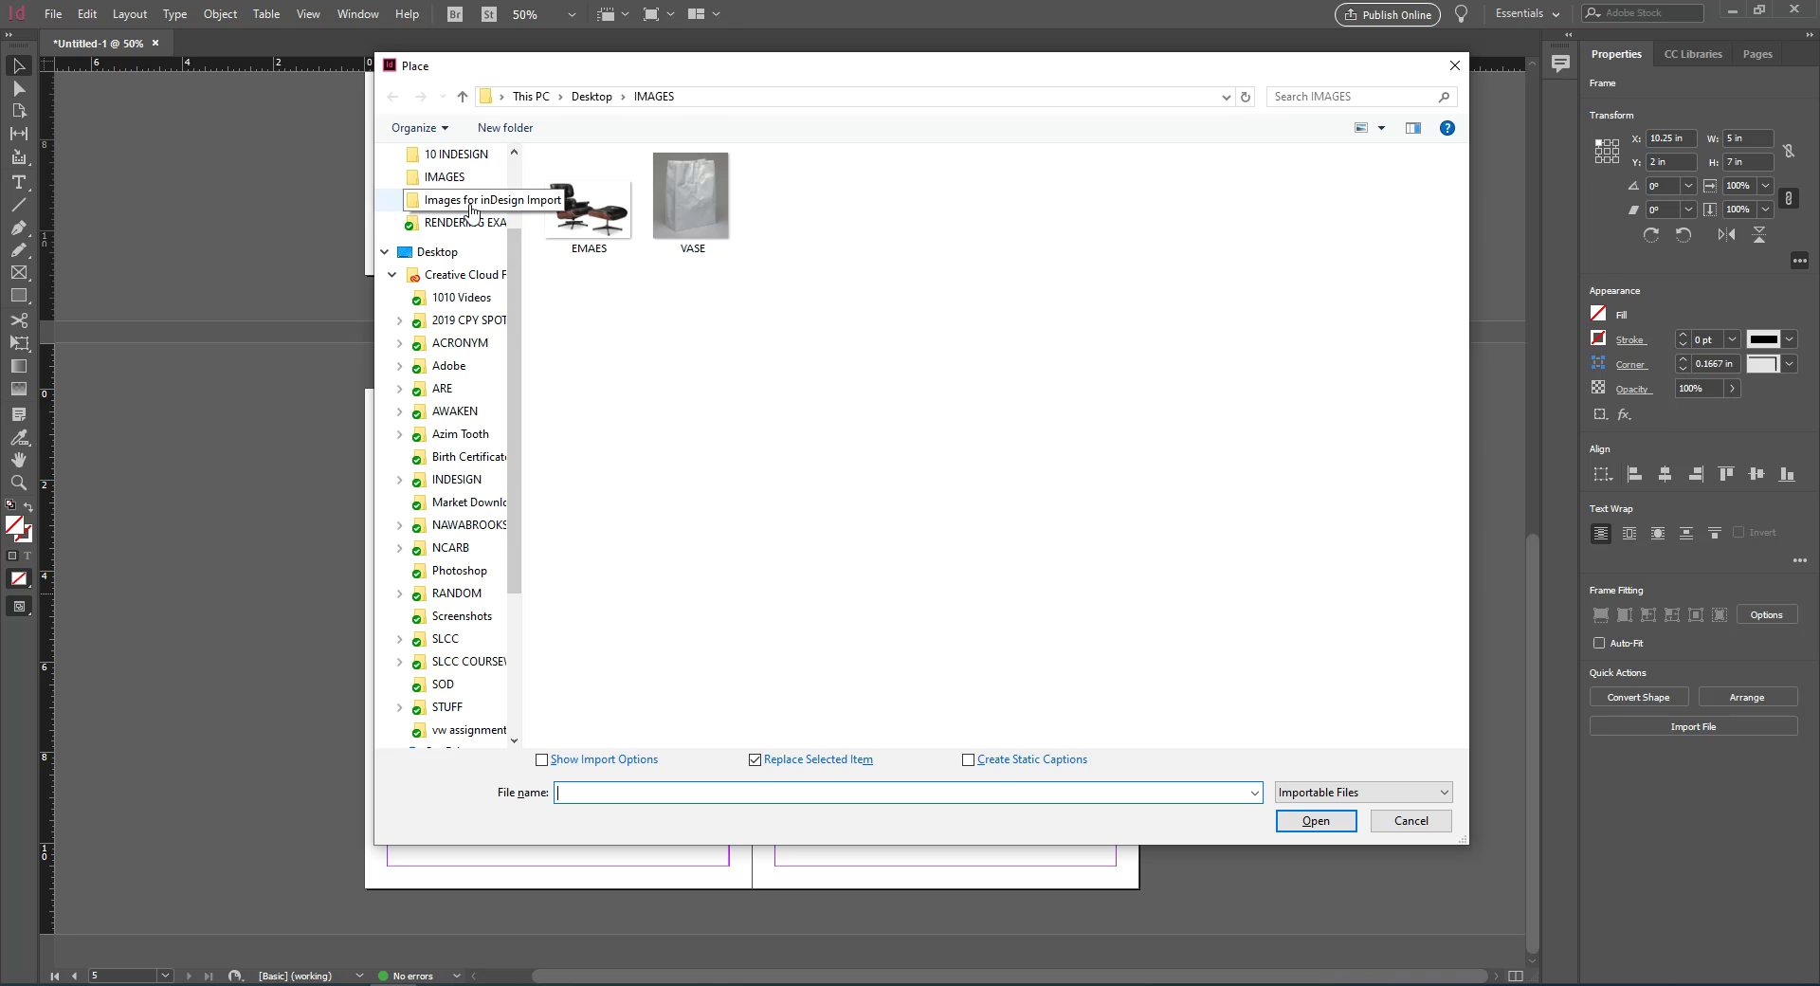
{"action": "left_click", "coordinate": [512, 200]}
{"action": "left_click", "coordinate": [1004, 207]}
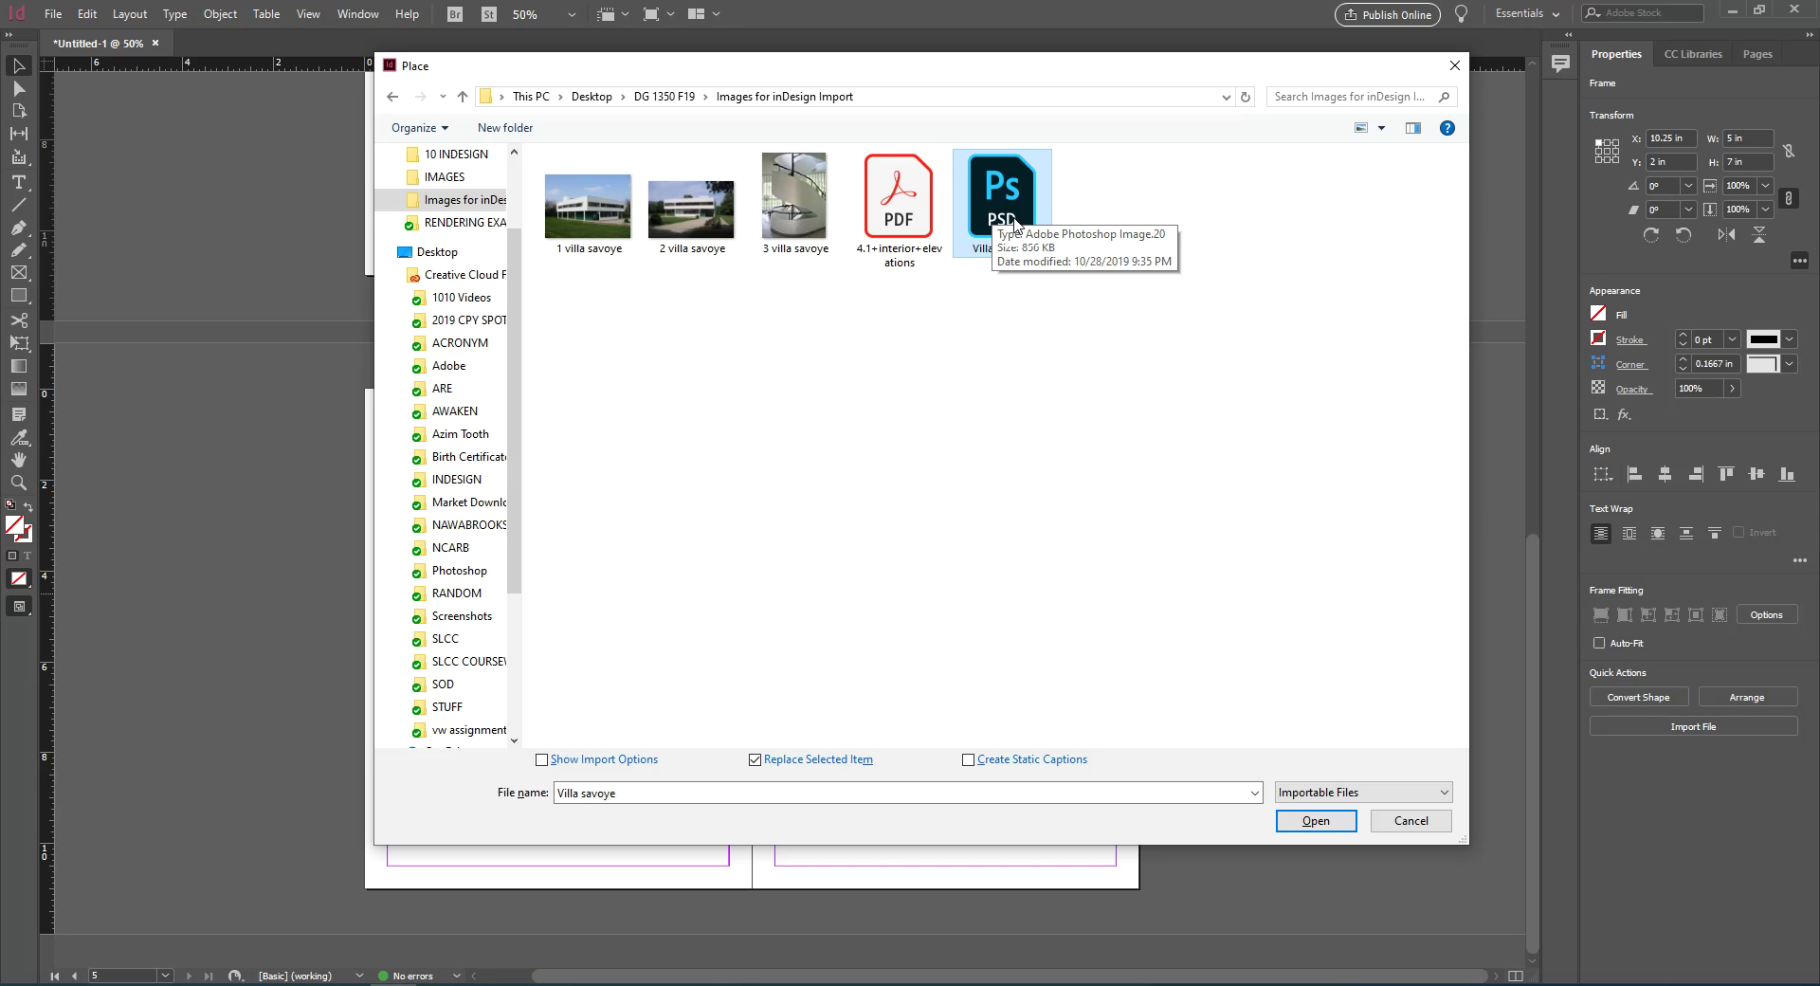
{"action": "left_click", "coordinate": [542, 759]}
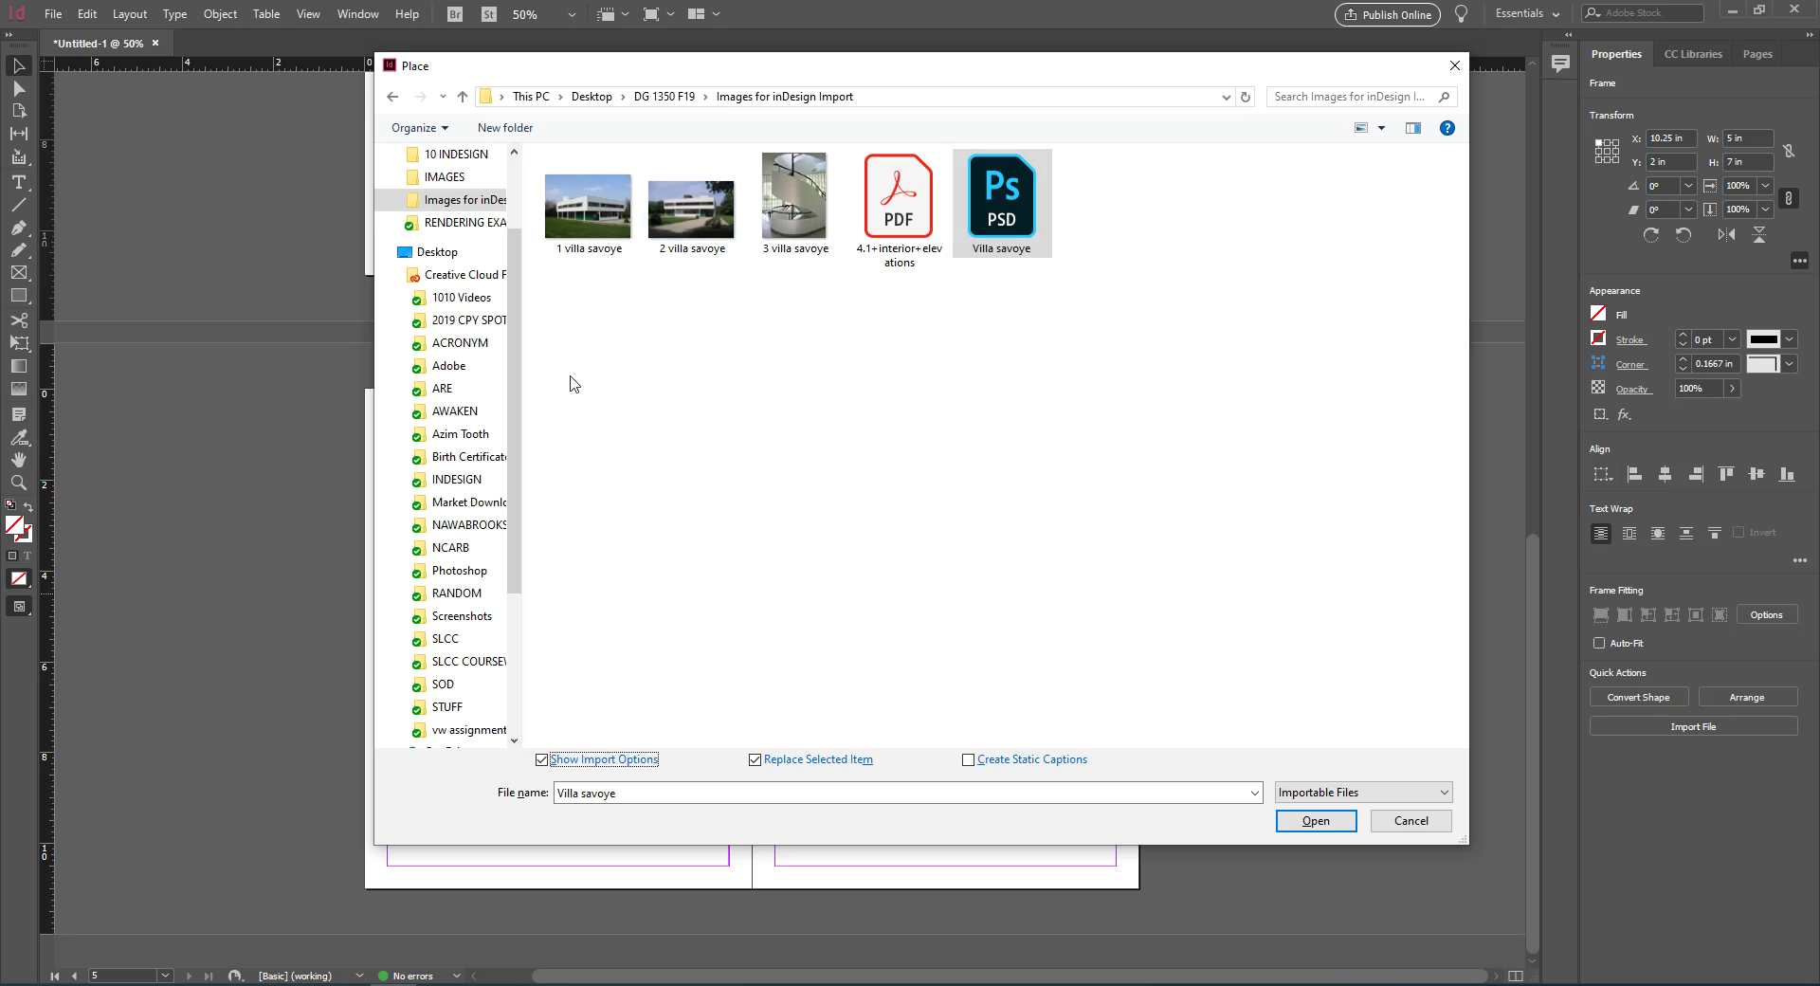
Open the Villa savoye Photoshop file from the Arch\Workshop folder on the CAD_Common$ network drive with its import options
{"action": "left_click_drag", "start_coordinate": [515, 471], "coordinate": [528, 311]}
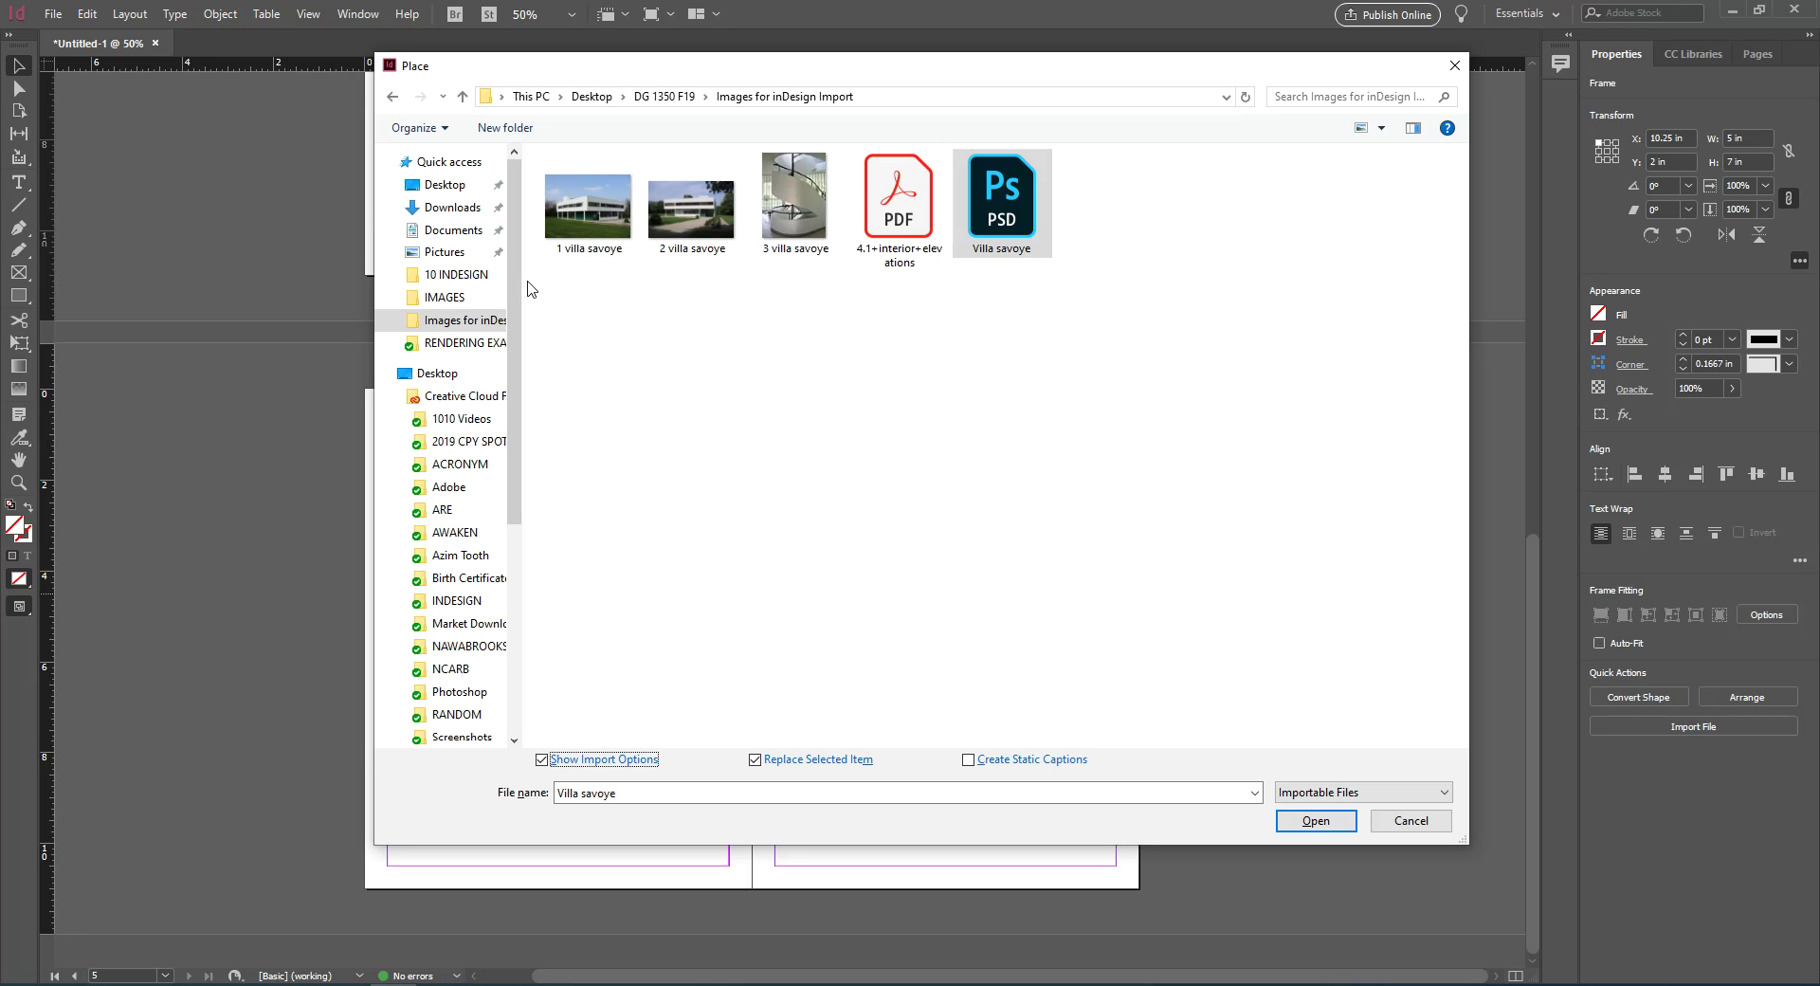
{"action": "left_click", "coordinate": [531, 97]}
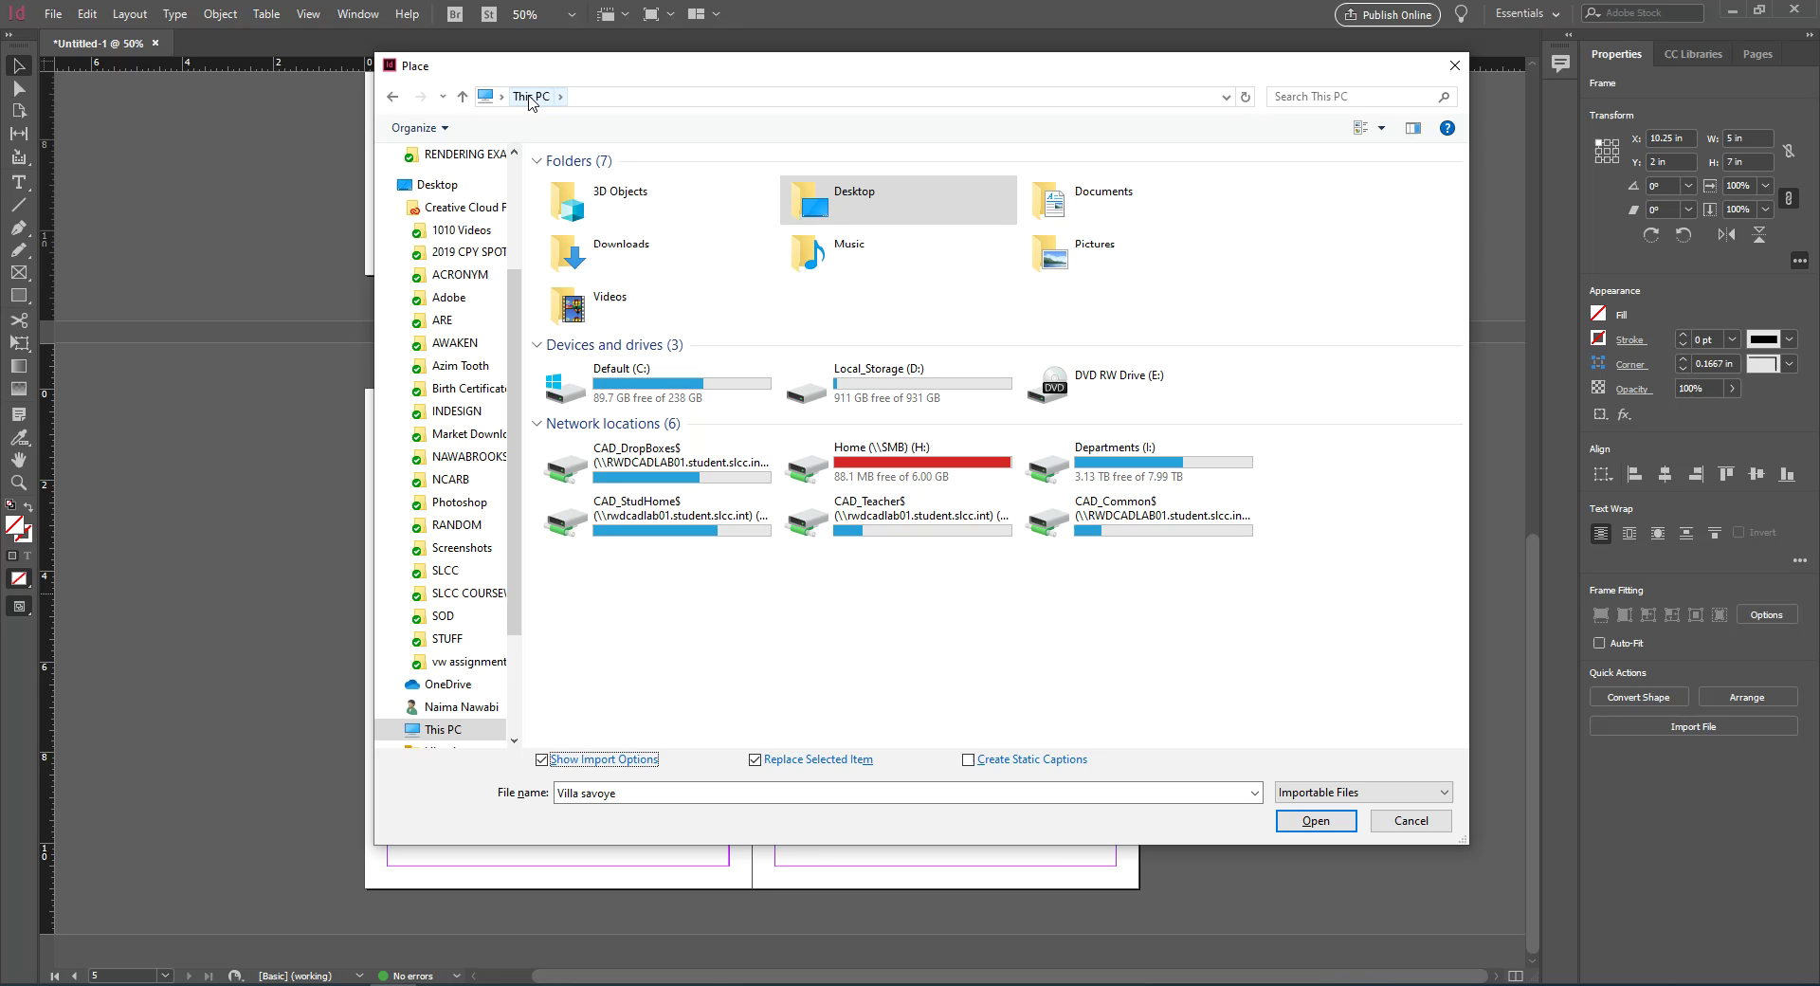
{"action": "left_click", "coordinate": [1098, 525]}
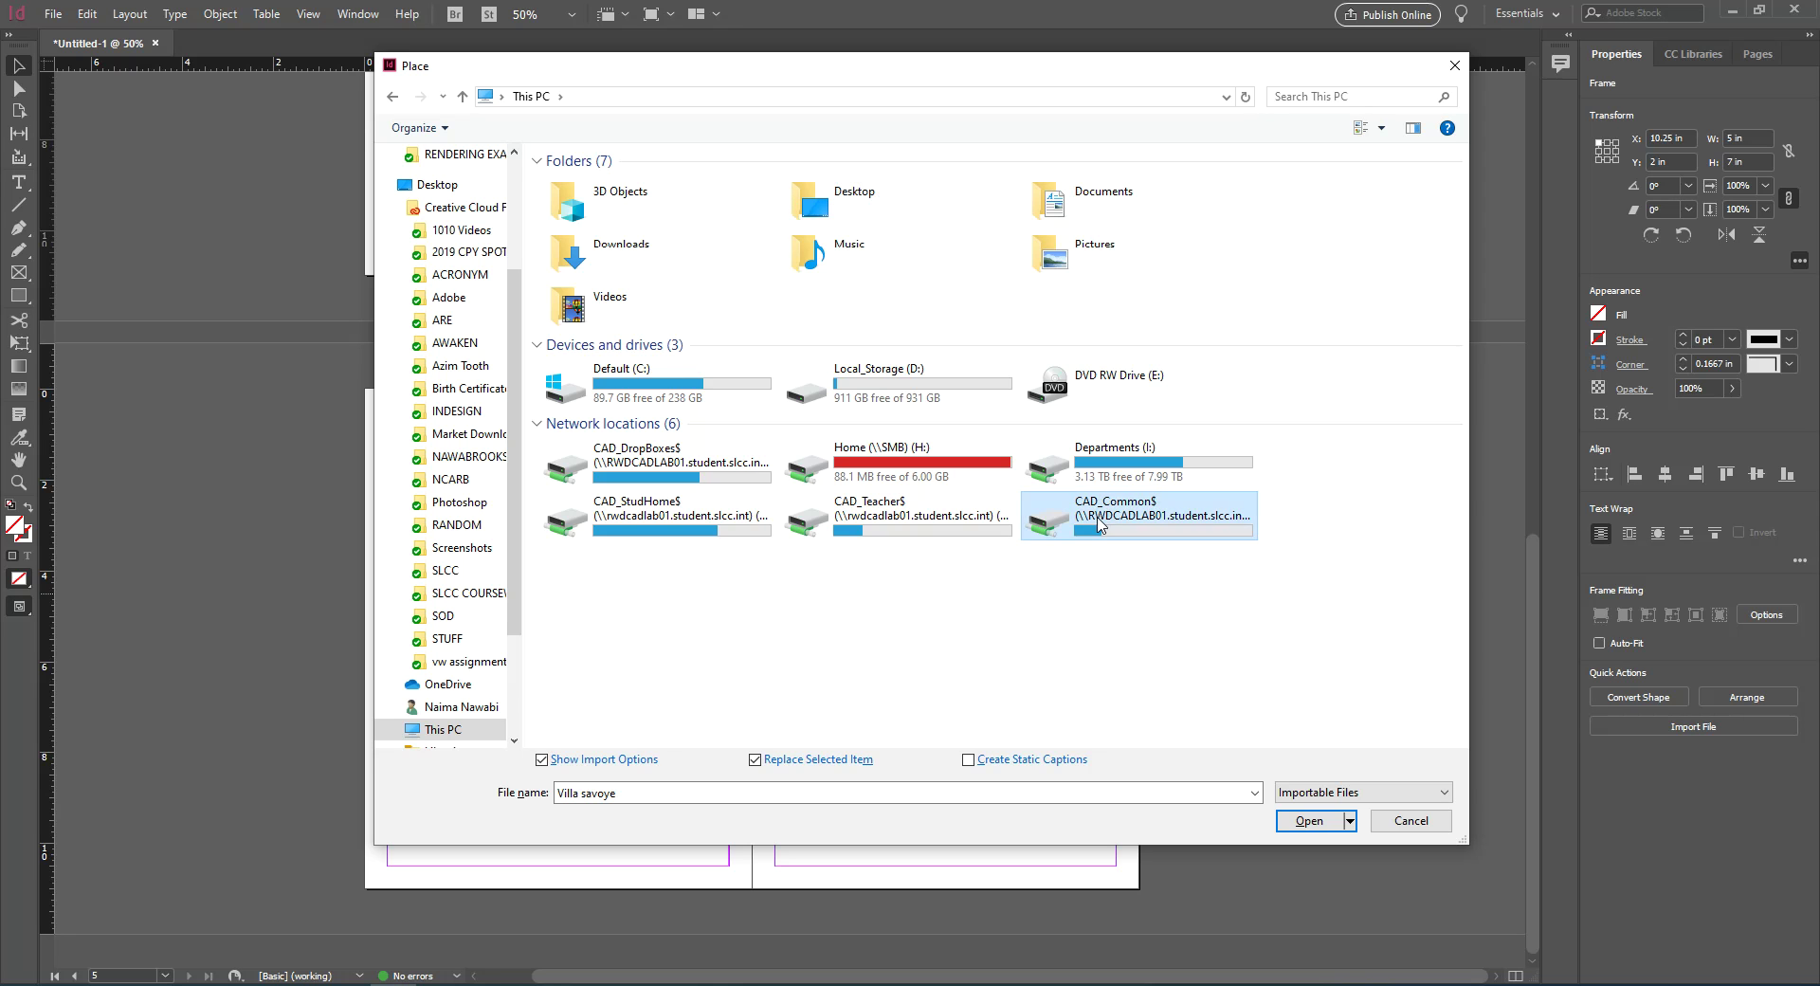
{"action": "double_click", "coordinate": [1098, 525]}
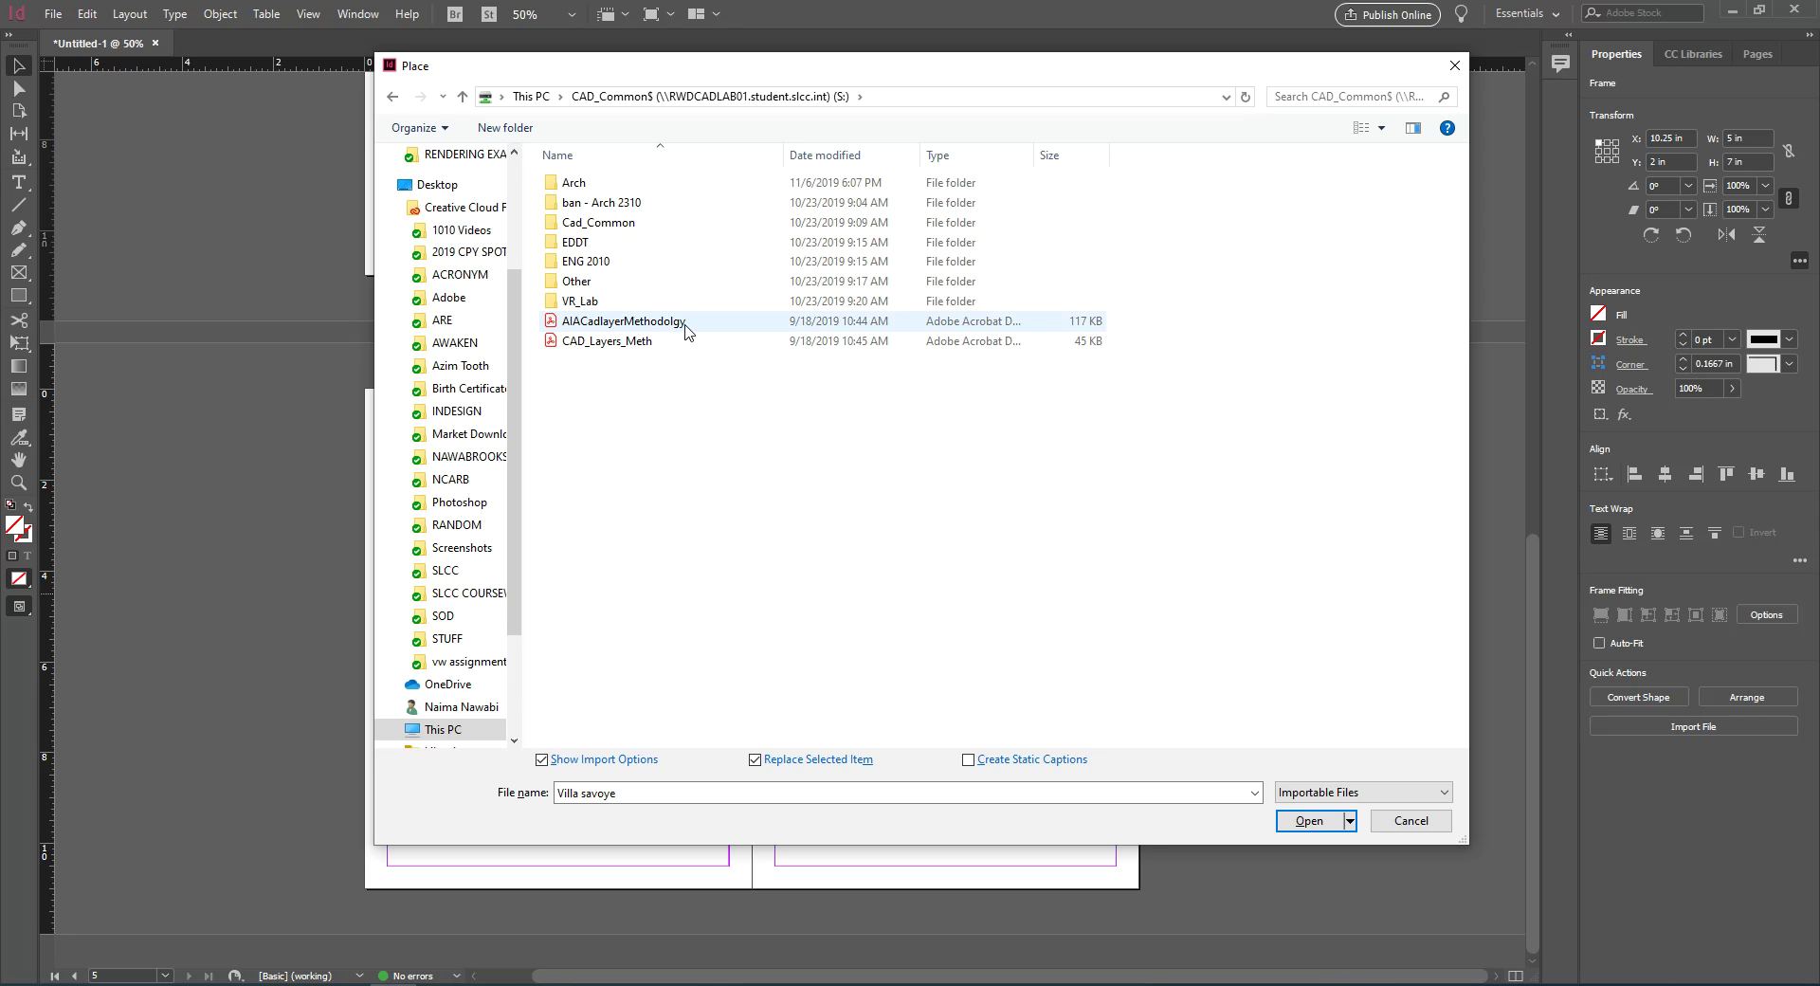
{"action": "double_click", "coordinate": [595, 188]}
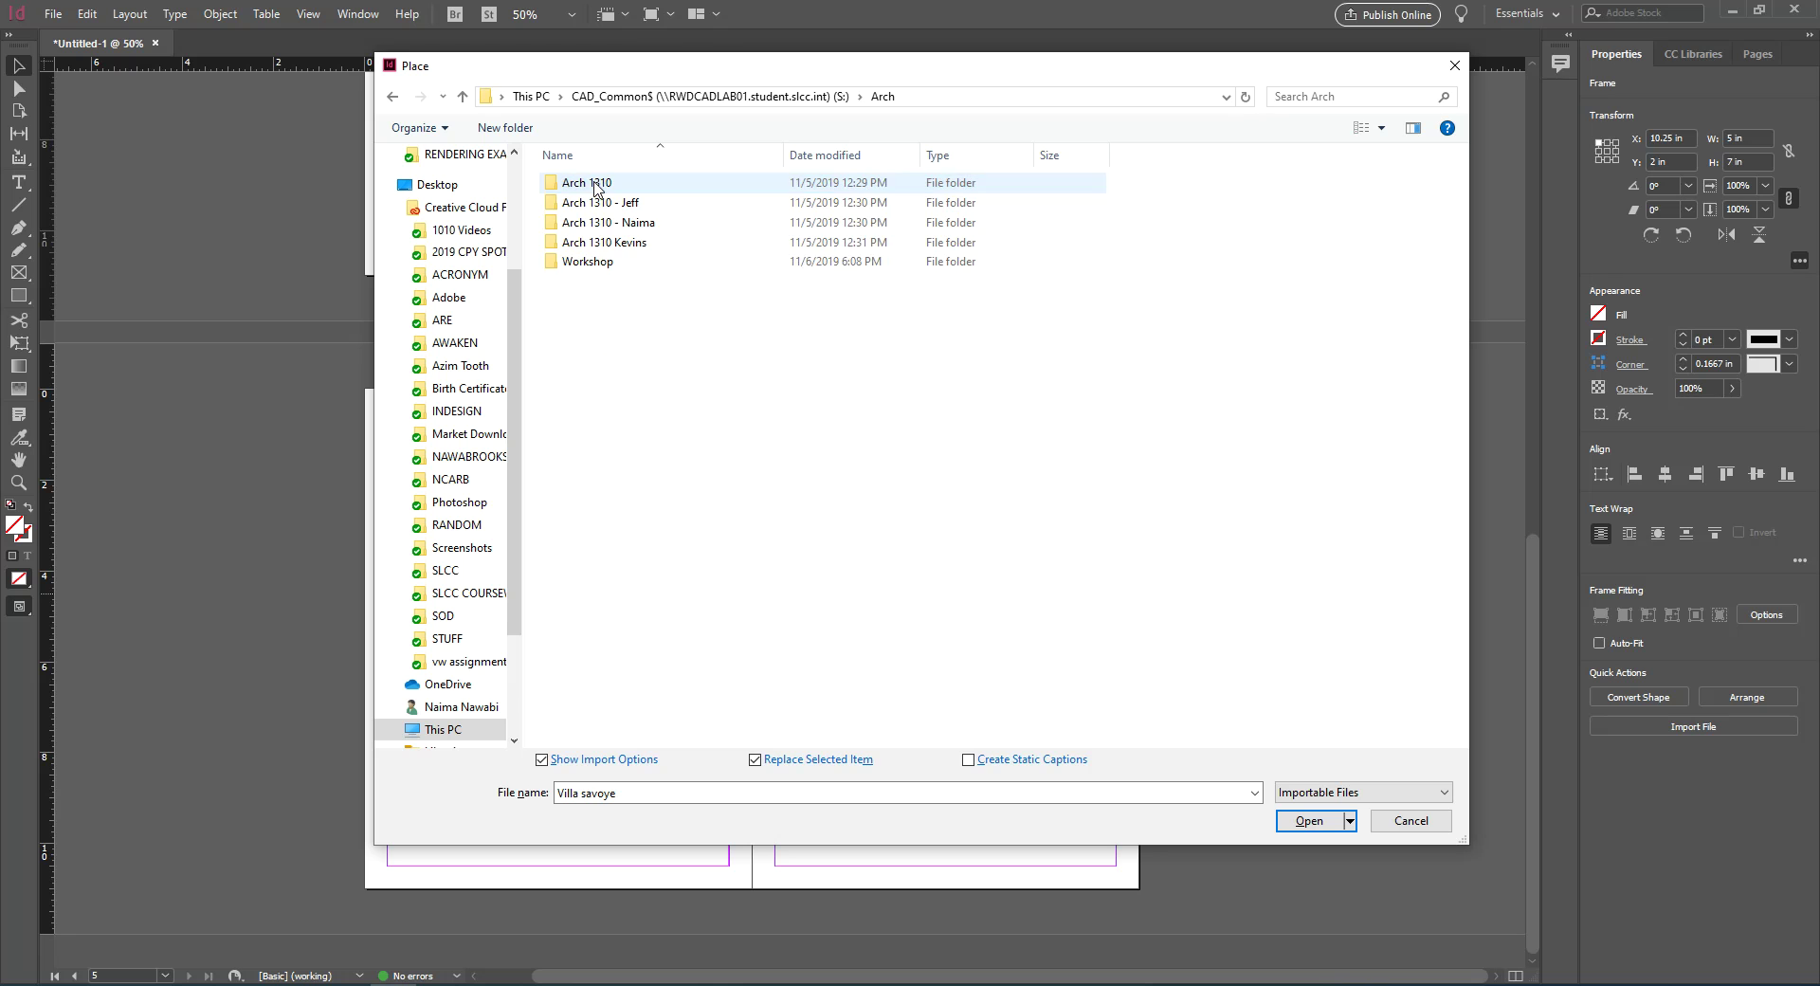
{"action": "double_click", "coordinate": [599, 267]}
{"action": "left_click", "coordinate": [606, 203]}
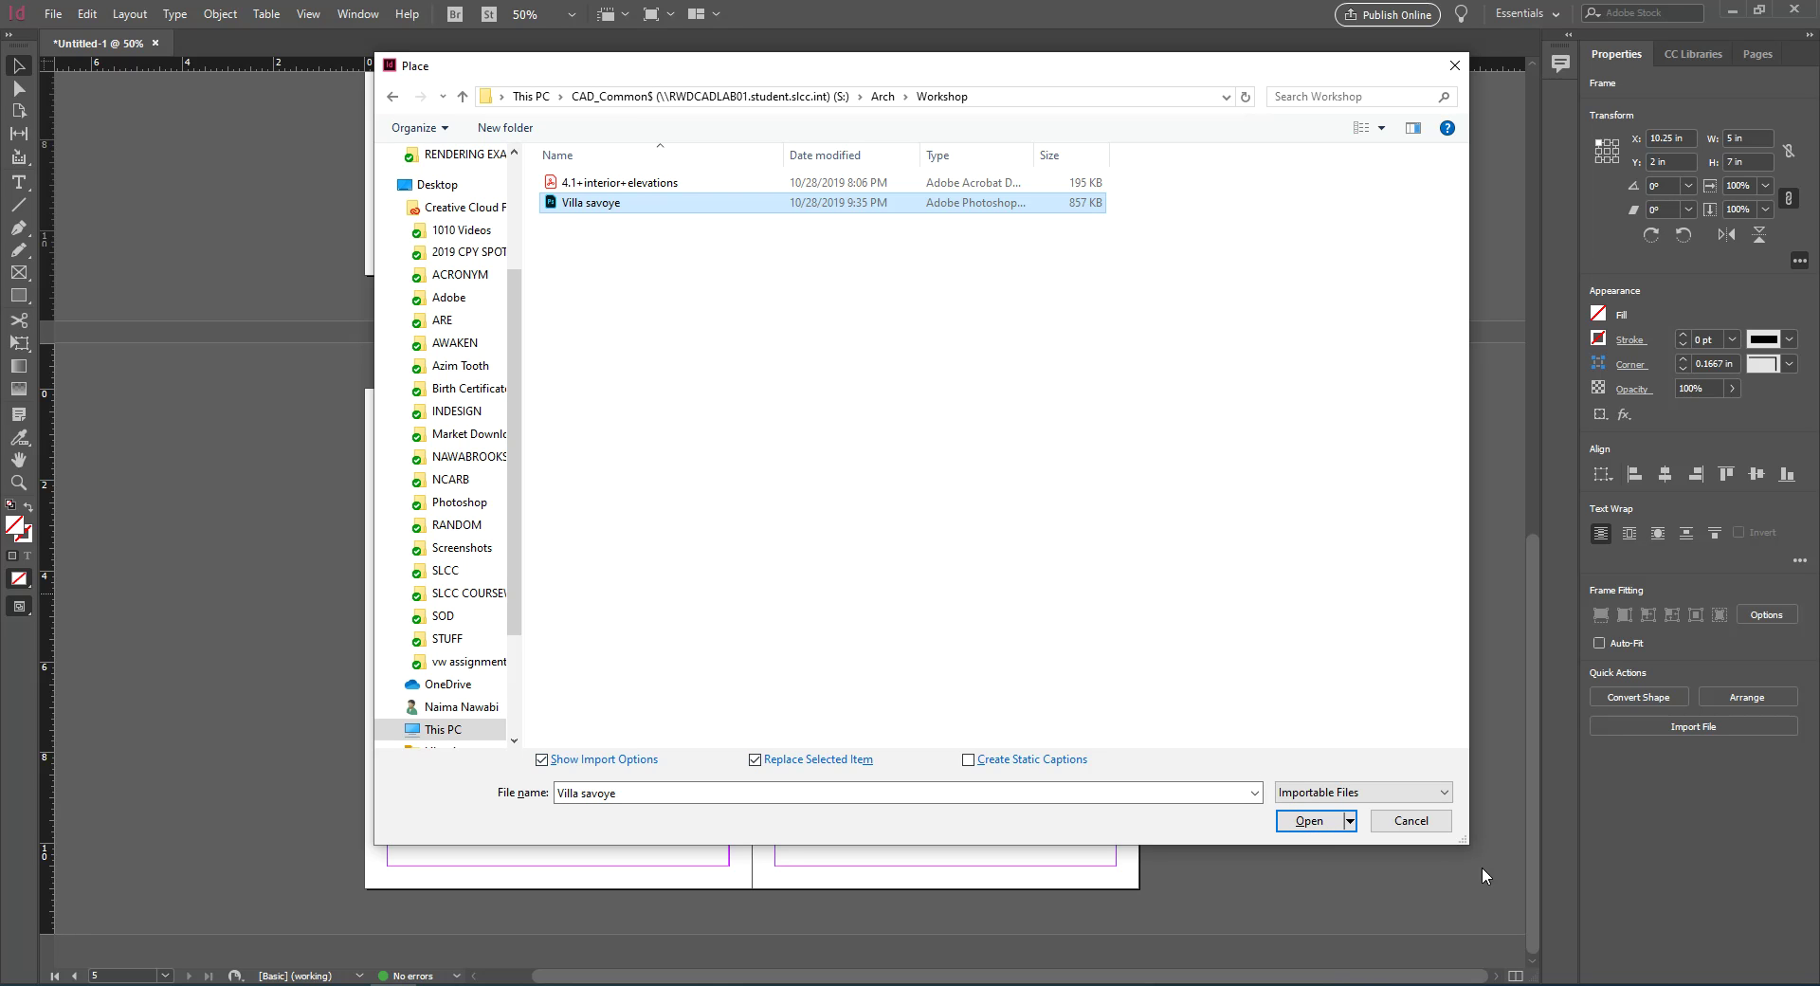
{"action": "left_click", "coordinate": [1309, 821]}
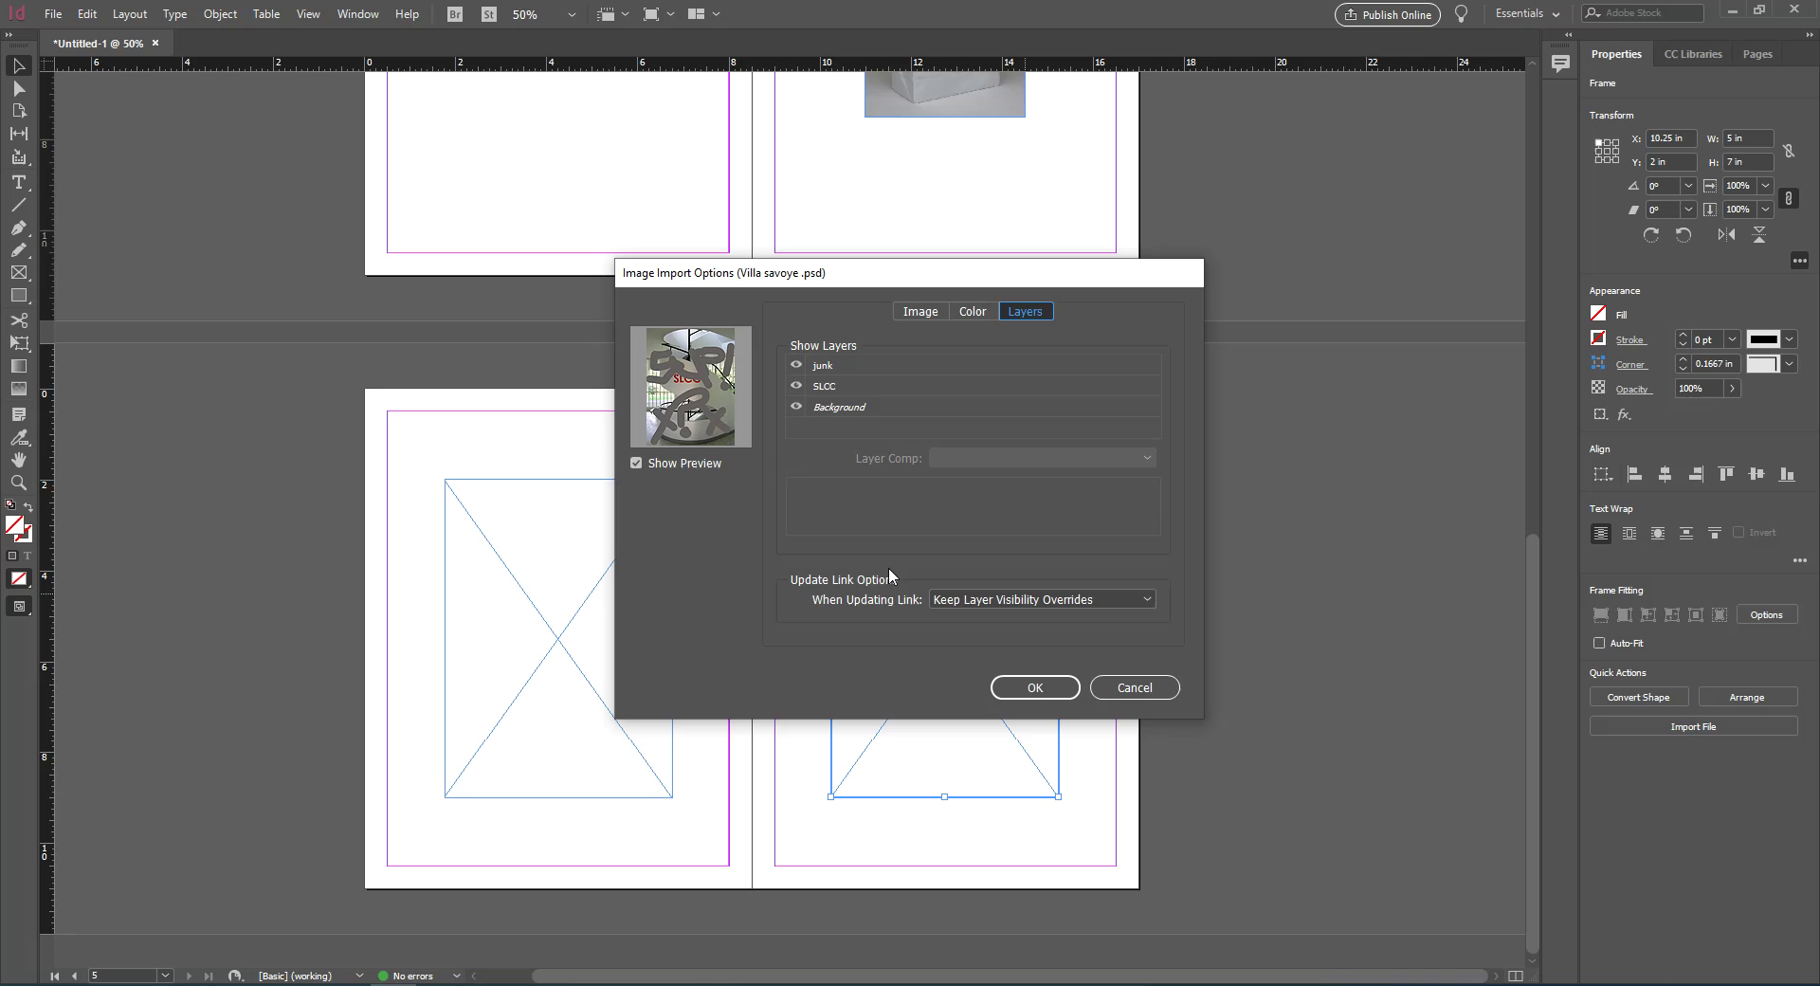
Compare the Villa savoye import preview with the junk and SLCC layers hidden and shown
{"action": "left_click", "coordinate": [796, 365]}
{"action": "left_click", "coordinate": [796, 386]}
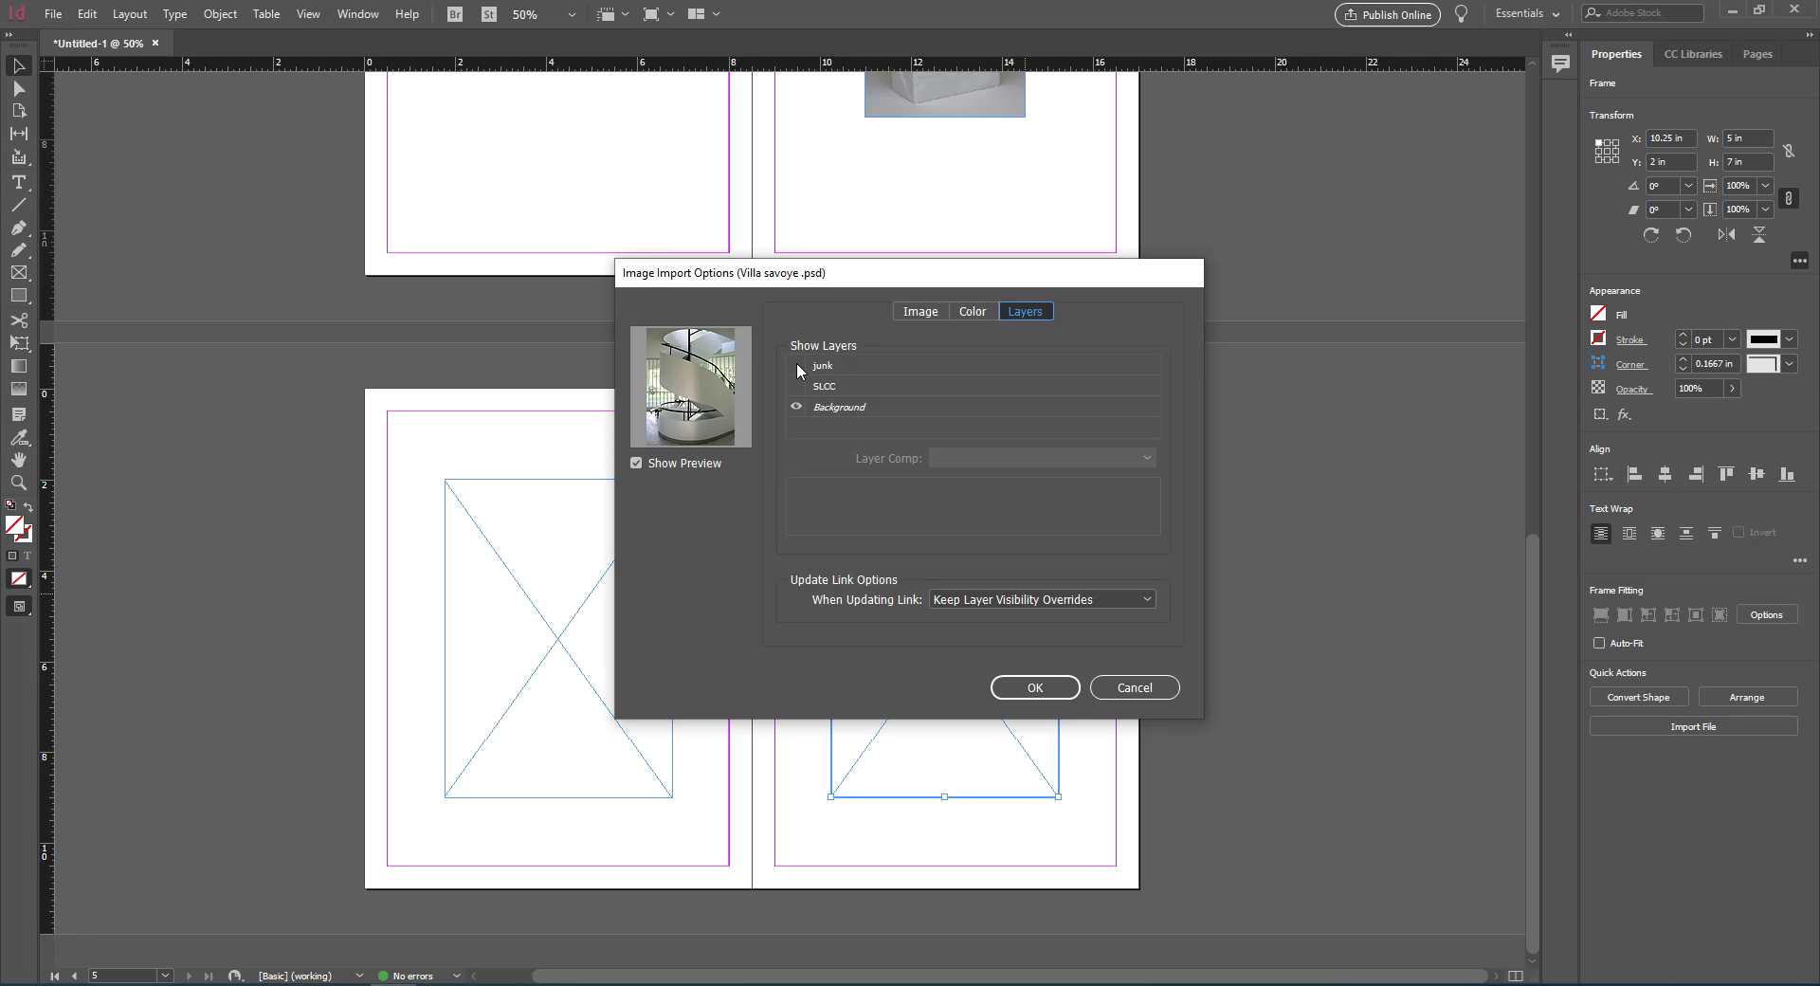
{"action": "left_click", "coordinate": [796, 365]}
{"action": "left_click", "coordinate": [796, 386]}
{"action": "left_click", "coordinate": [798, 366]}
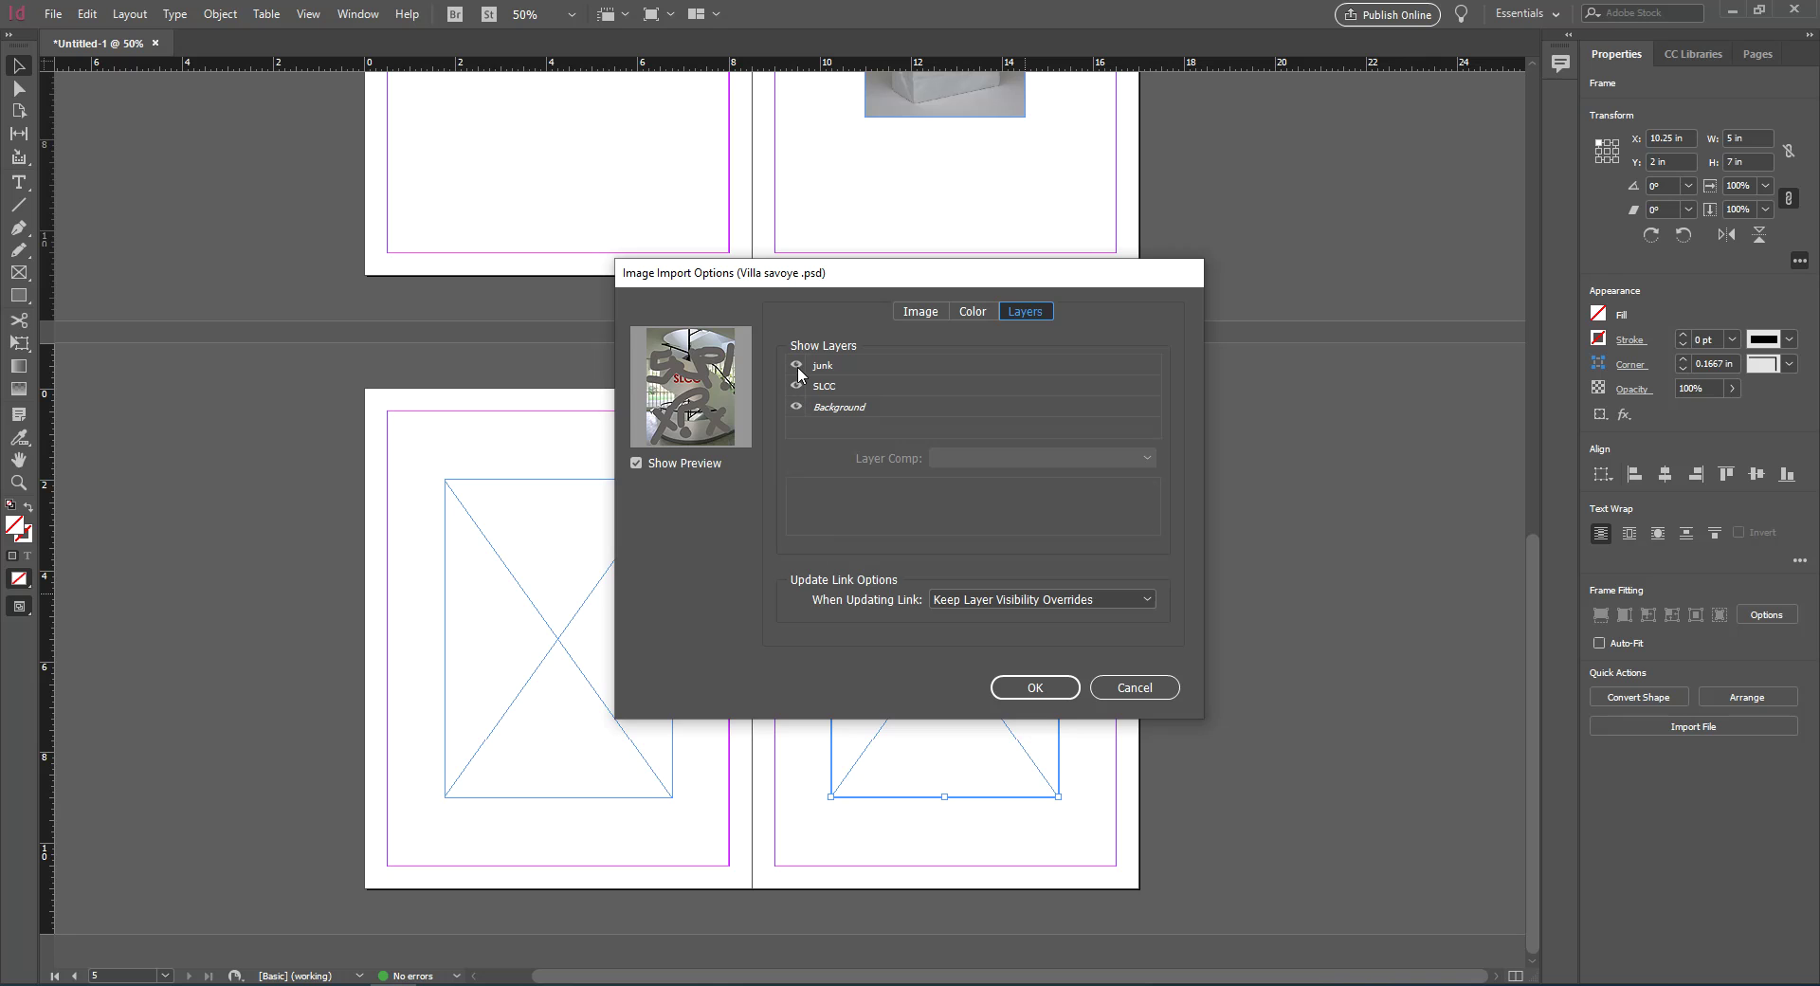
{"action": "left_click", "coordinate": [798, 383]}
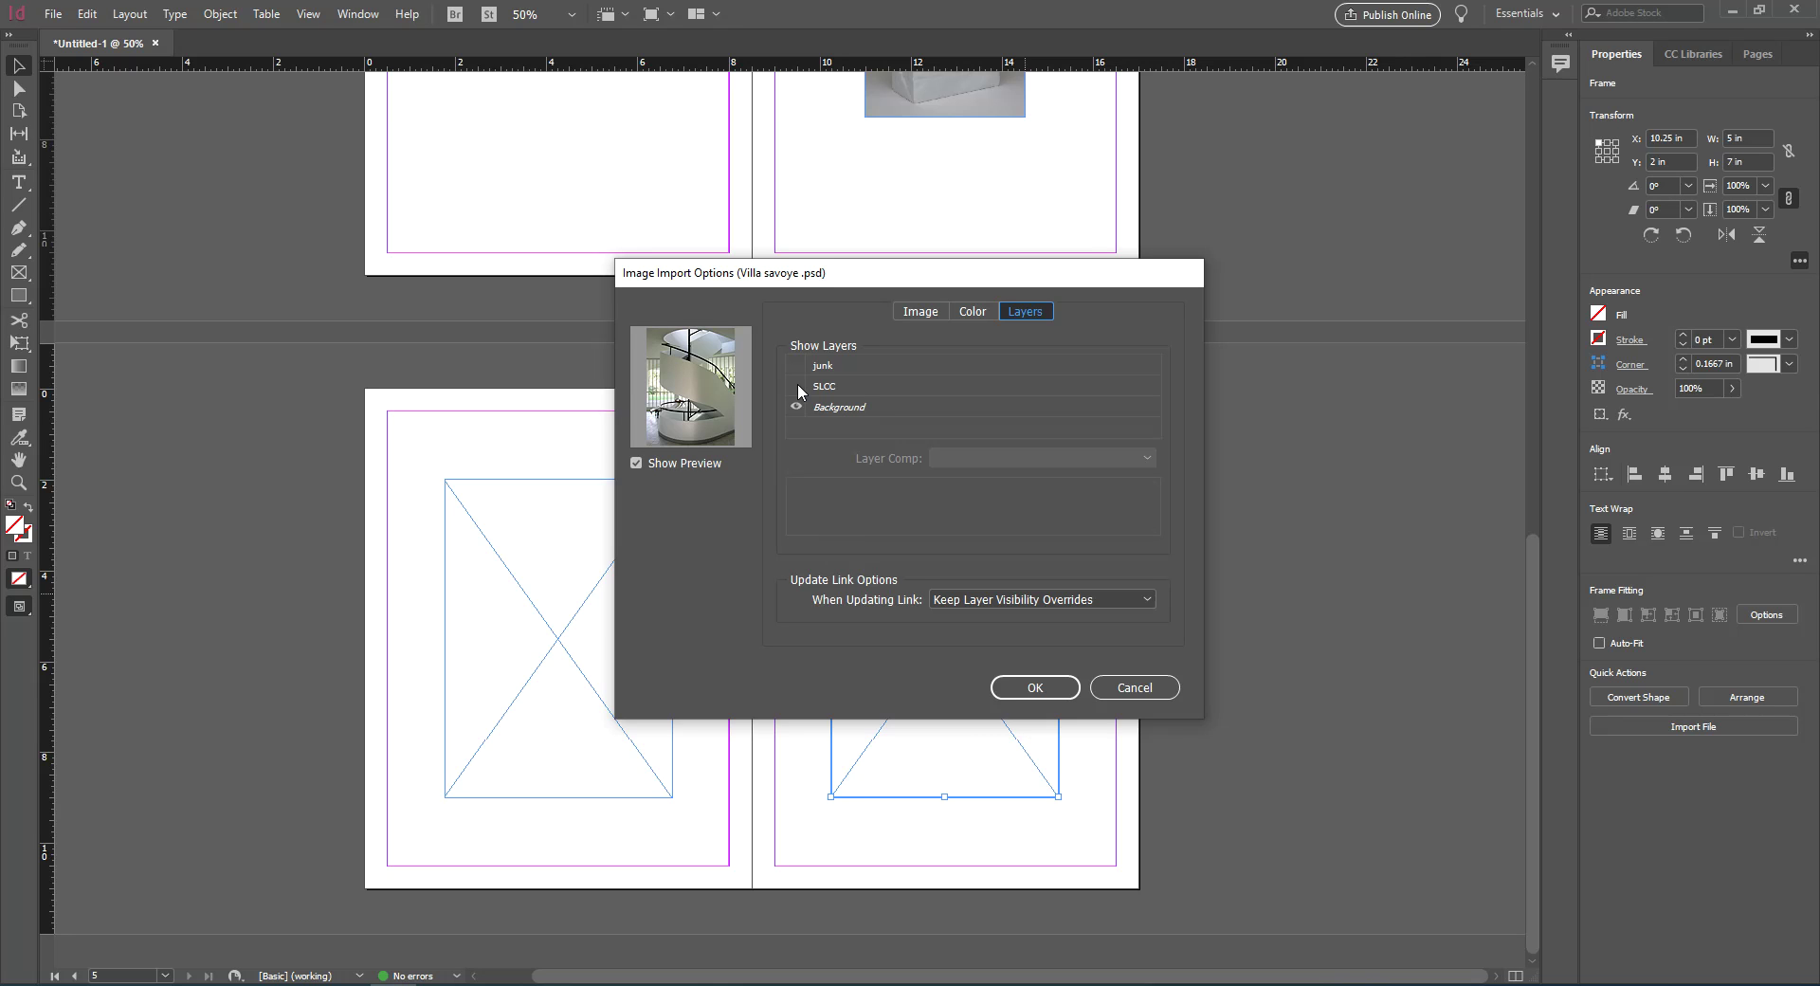
{"action": "left_click", "coordinate": [798, 383]}
{"action": "left_click", "coordinate": [797, 364]}
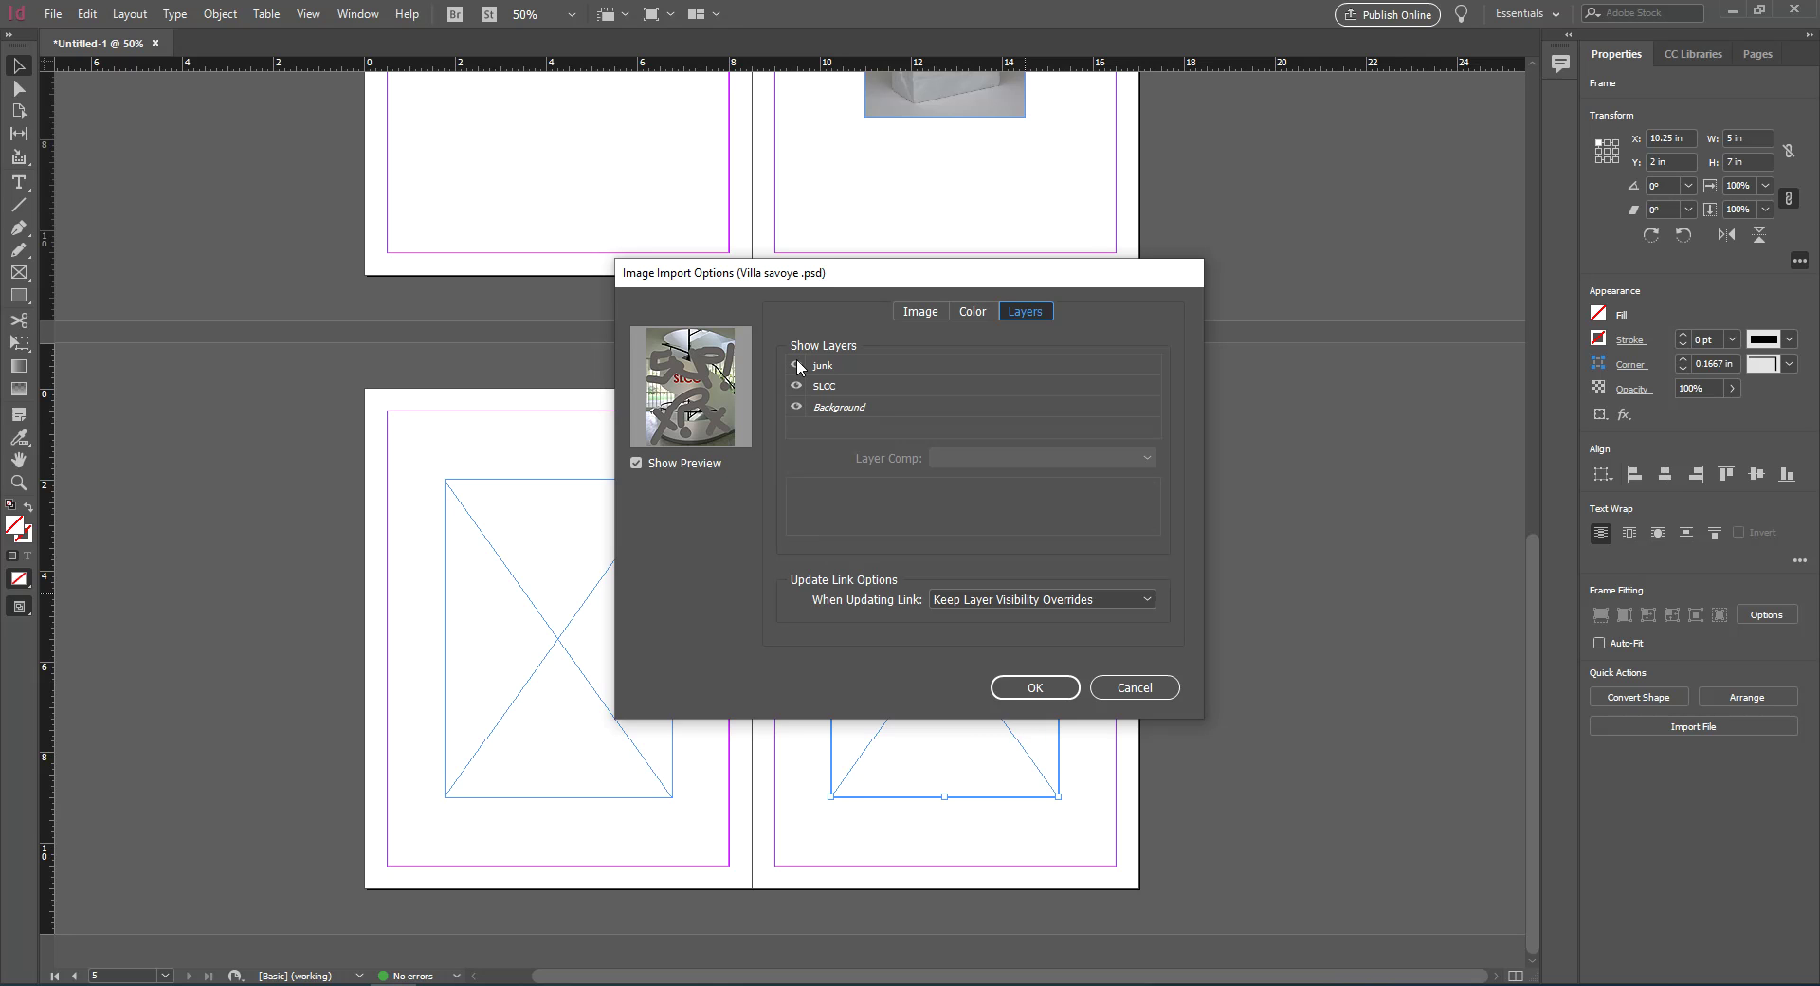
Hide the junk and SLCC layers, place Villa savoye in the page 5 frame, and deselect it
{"action": "left_click", "coordinate": [797, 366]}
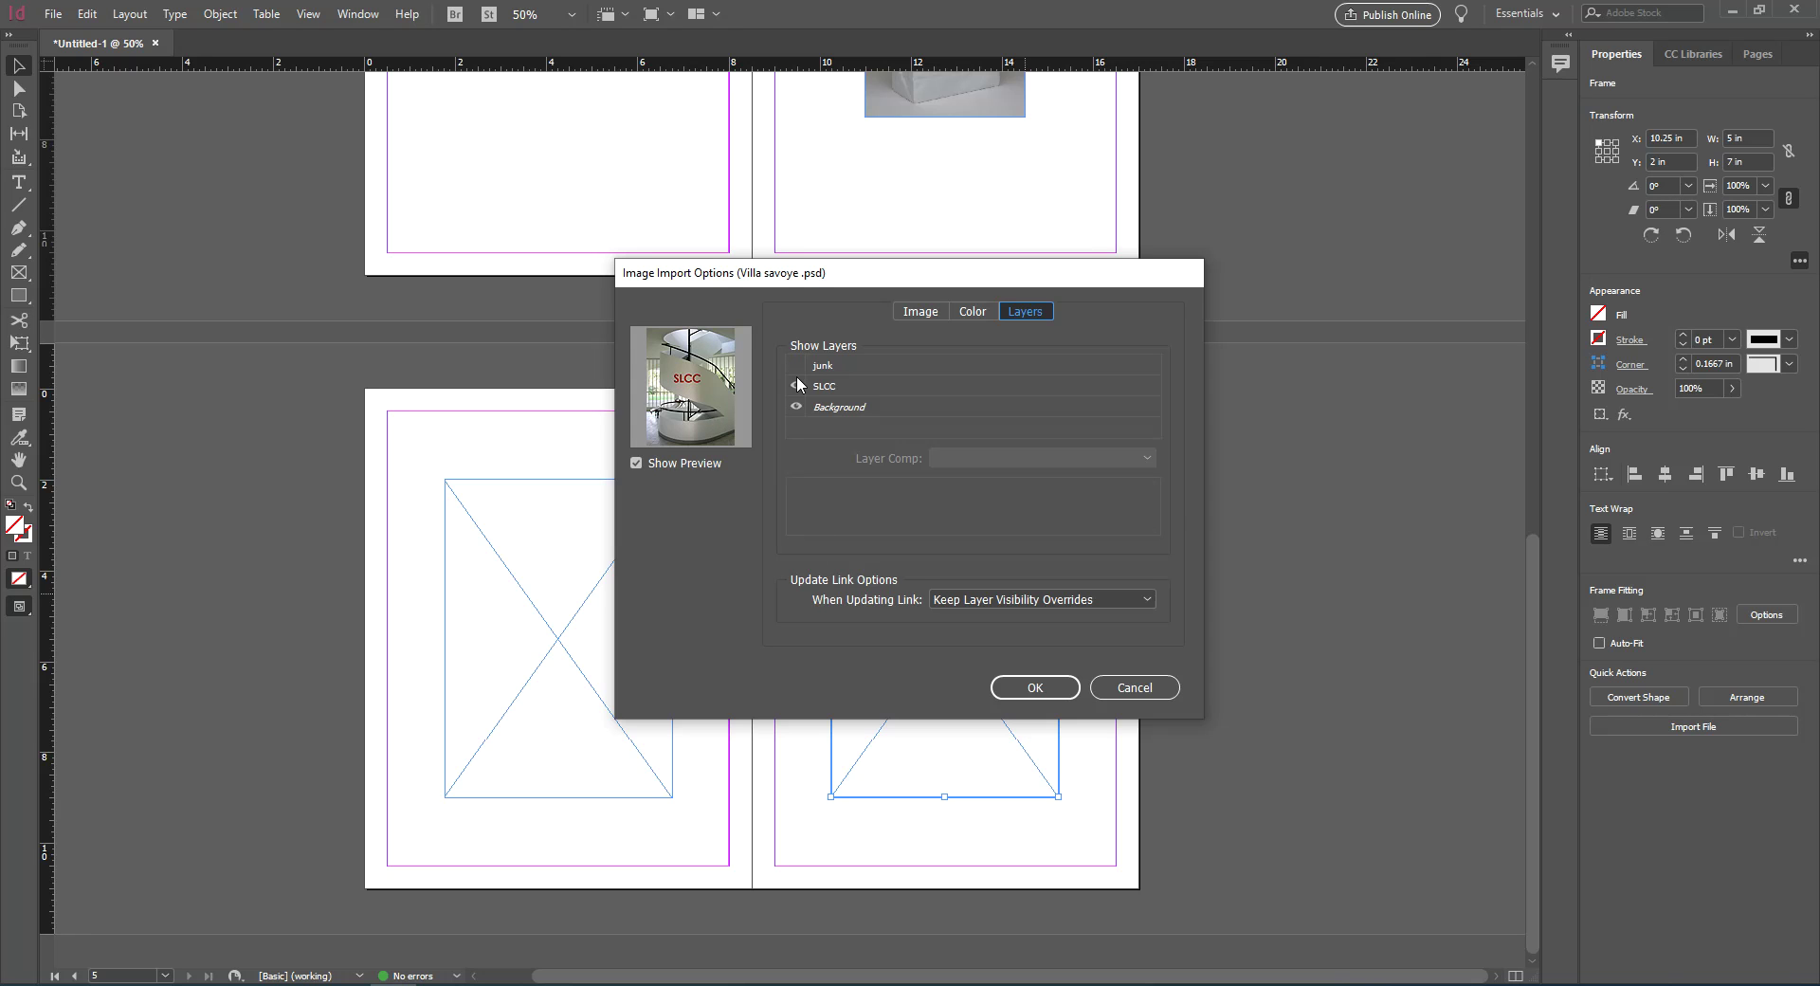
{"action": "left_click", "coordinate": [796, 385]}
{"action": "left_click", "coordinate": [1035, 687]}
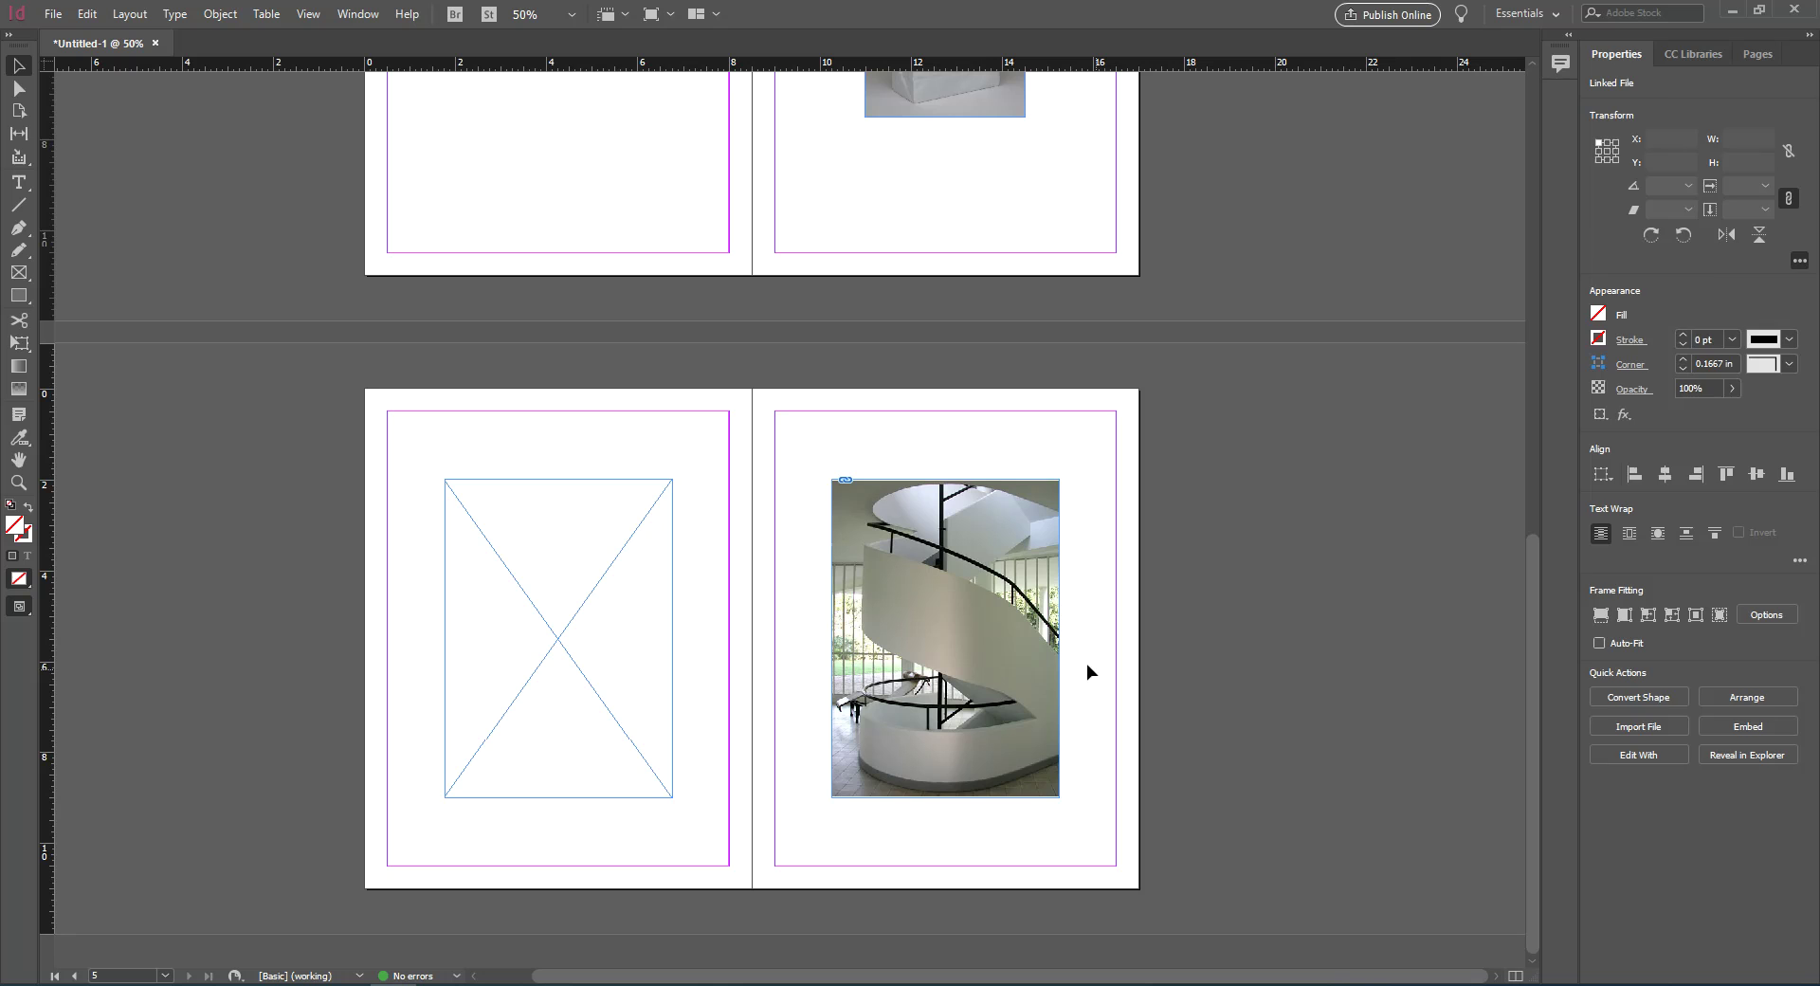
{"action": "left_click", "coordinate": [1085, 663]}
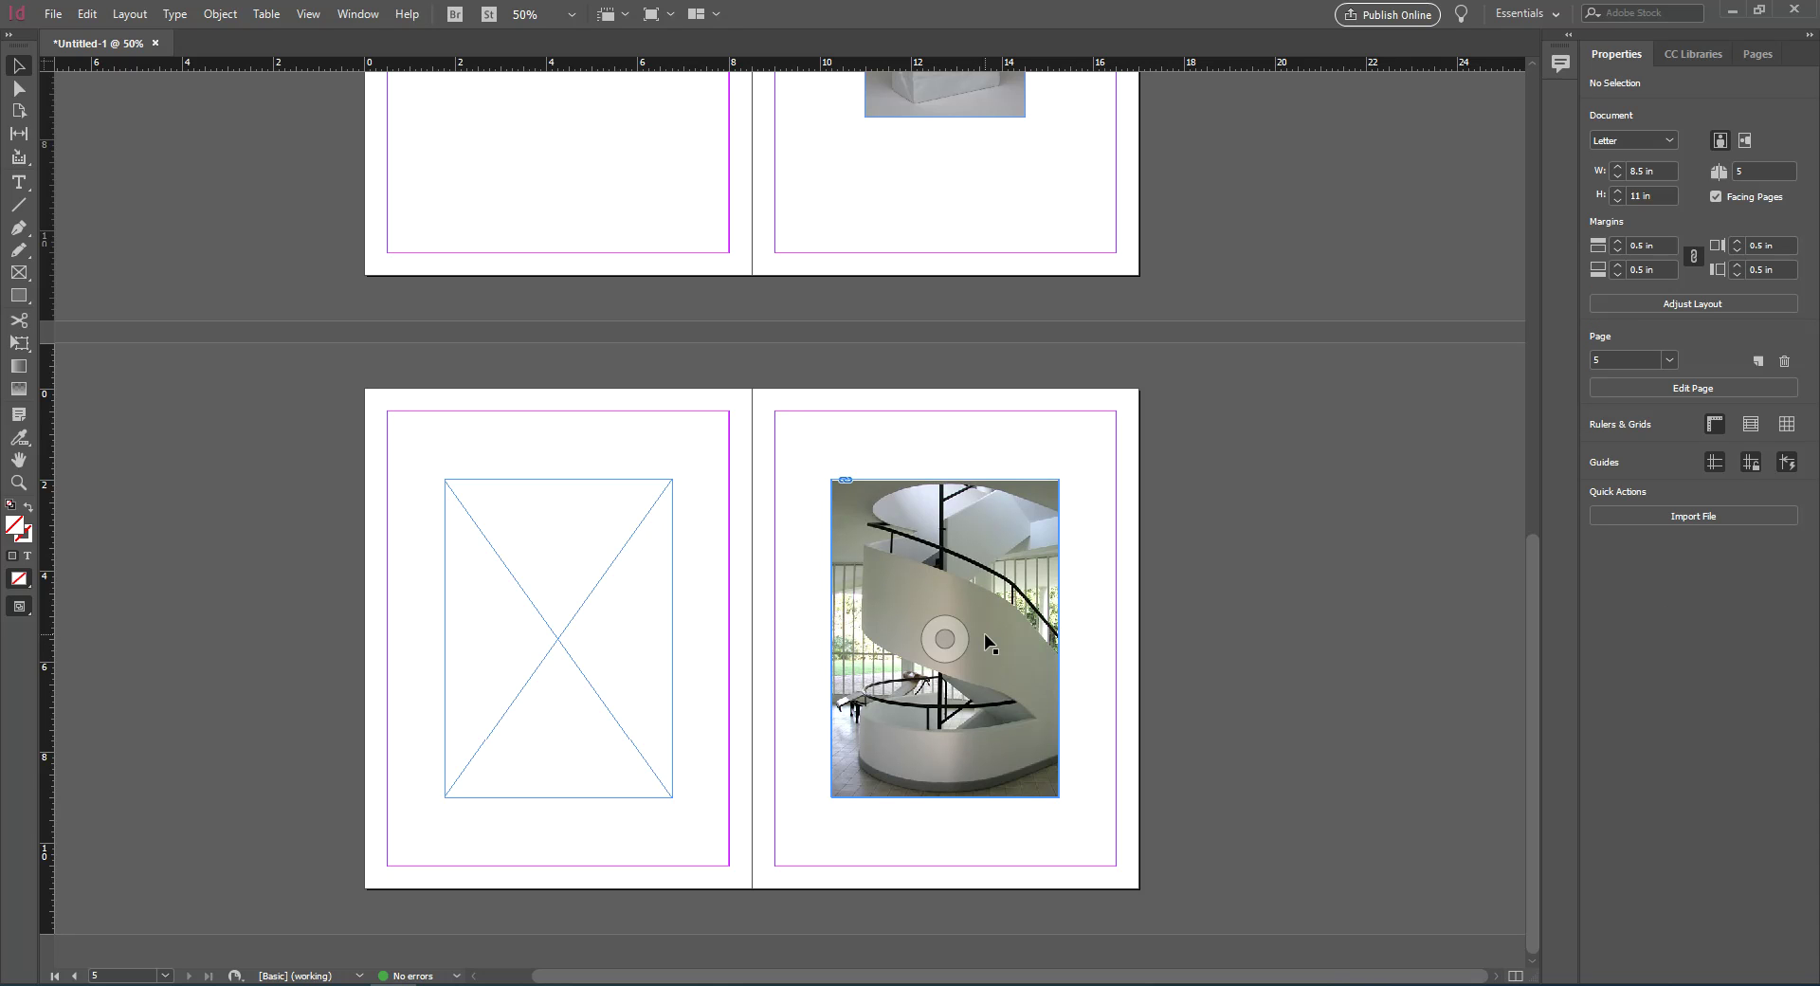
Place Villa savoye in the empty page 4 frame with all three layers visible
{"action": "left_click", "coordinate": [529, 635]}
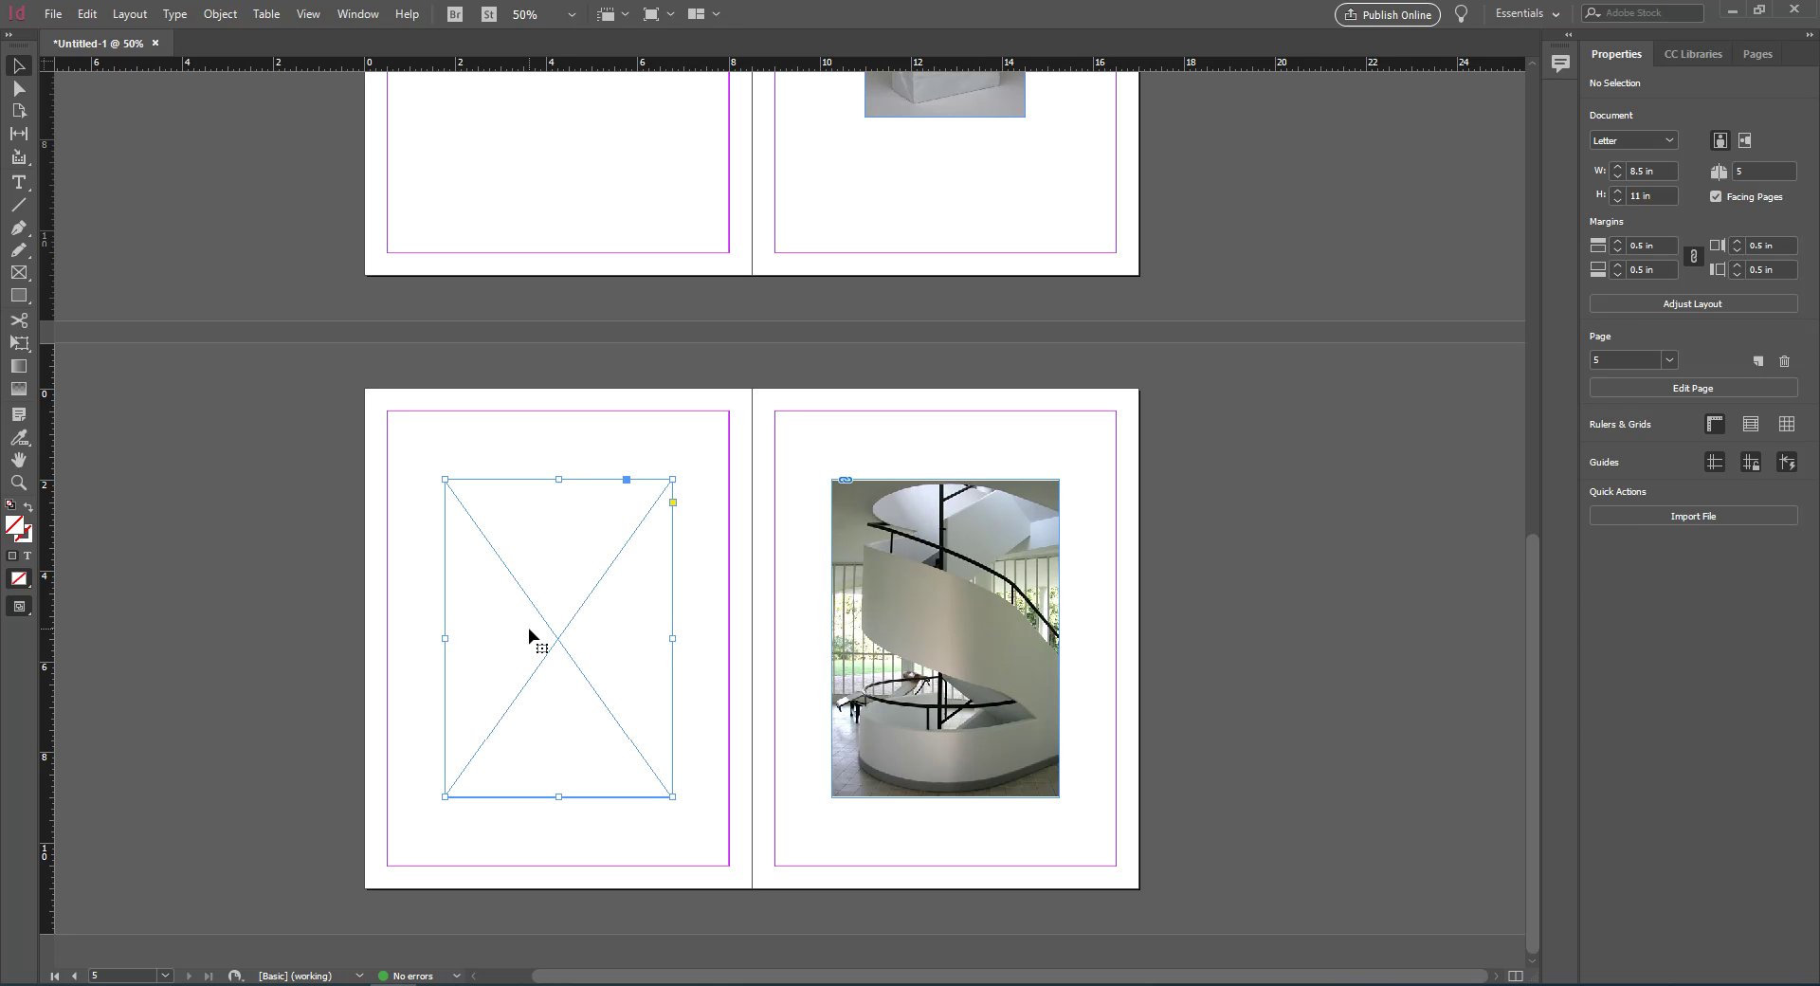
{"action": "key", "text": "ctrl+d"}
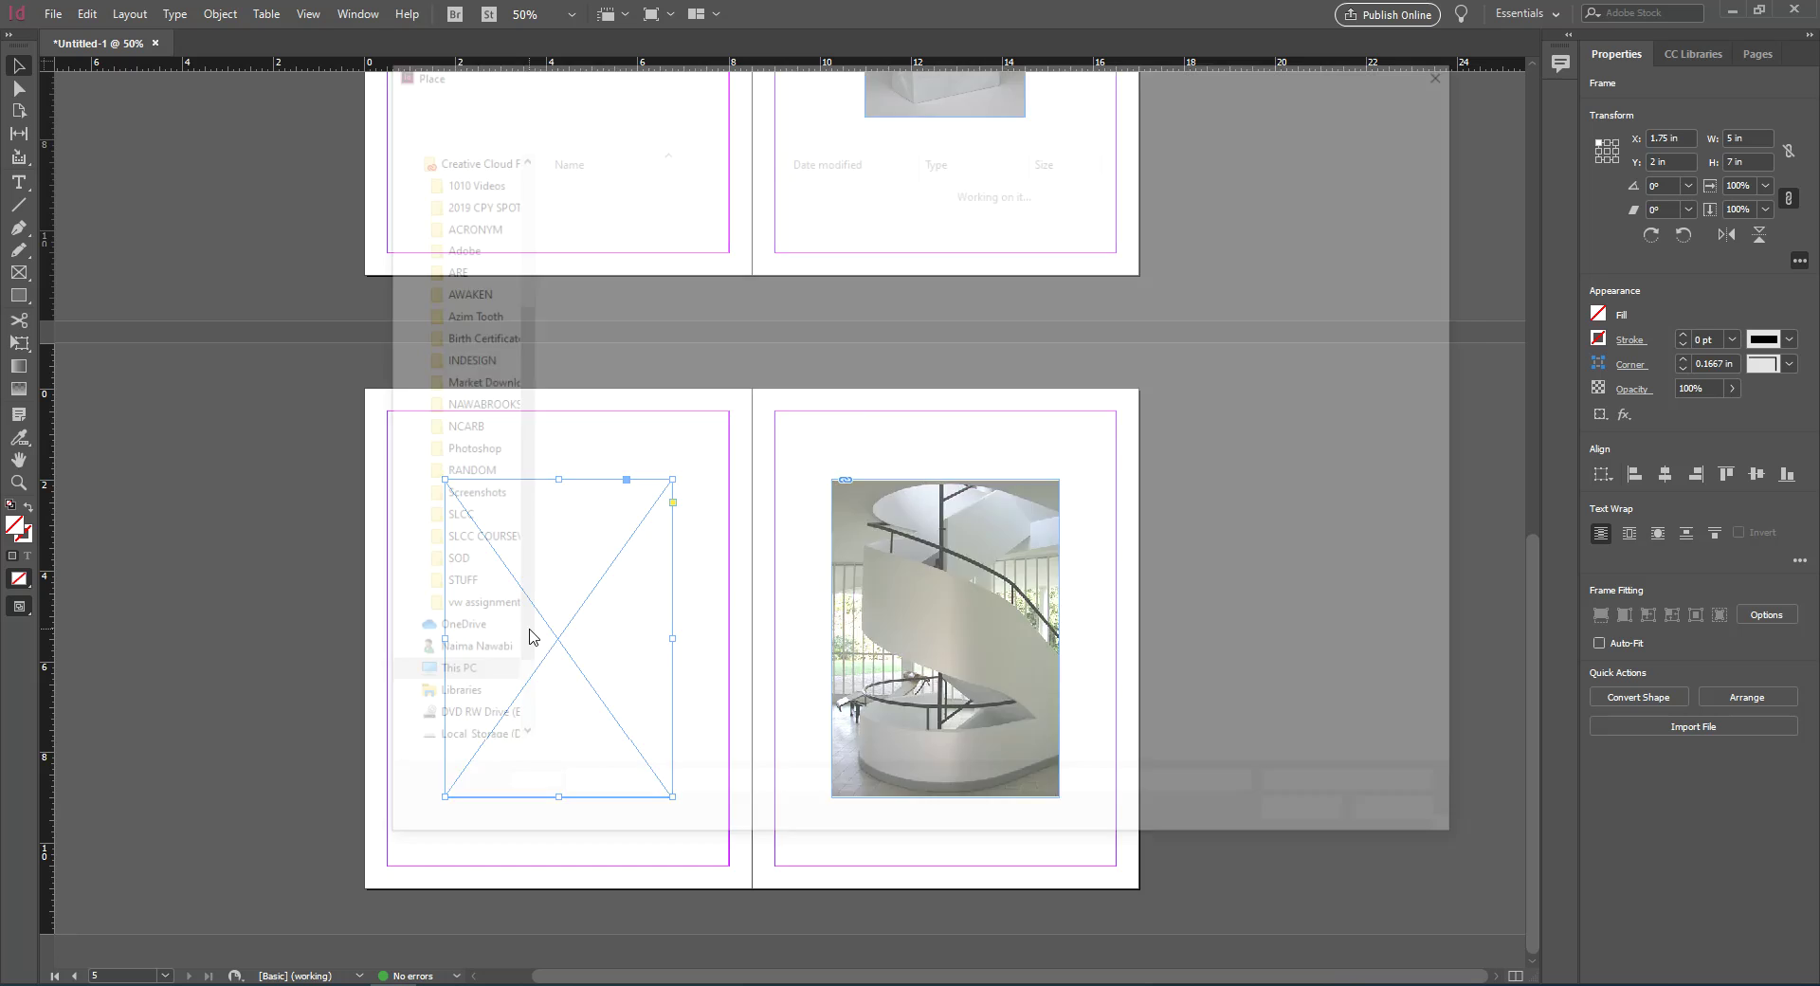
{"action": "left_click", "coordinate": [598, 203]}
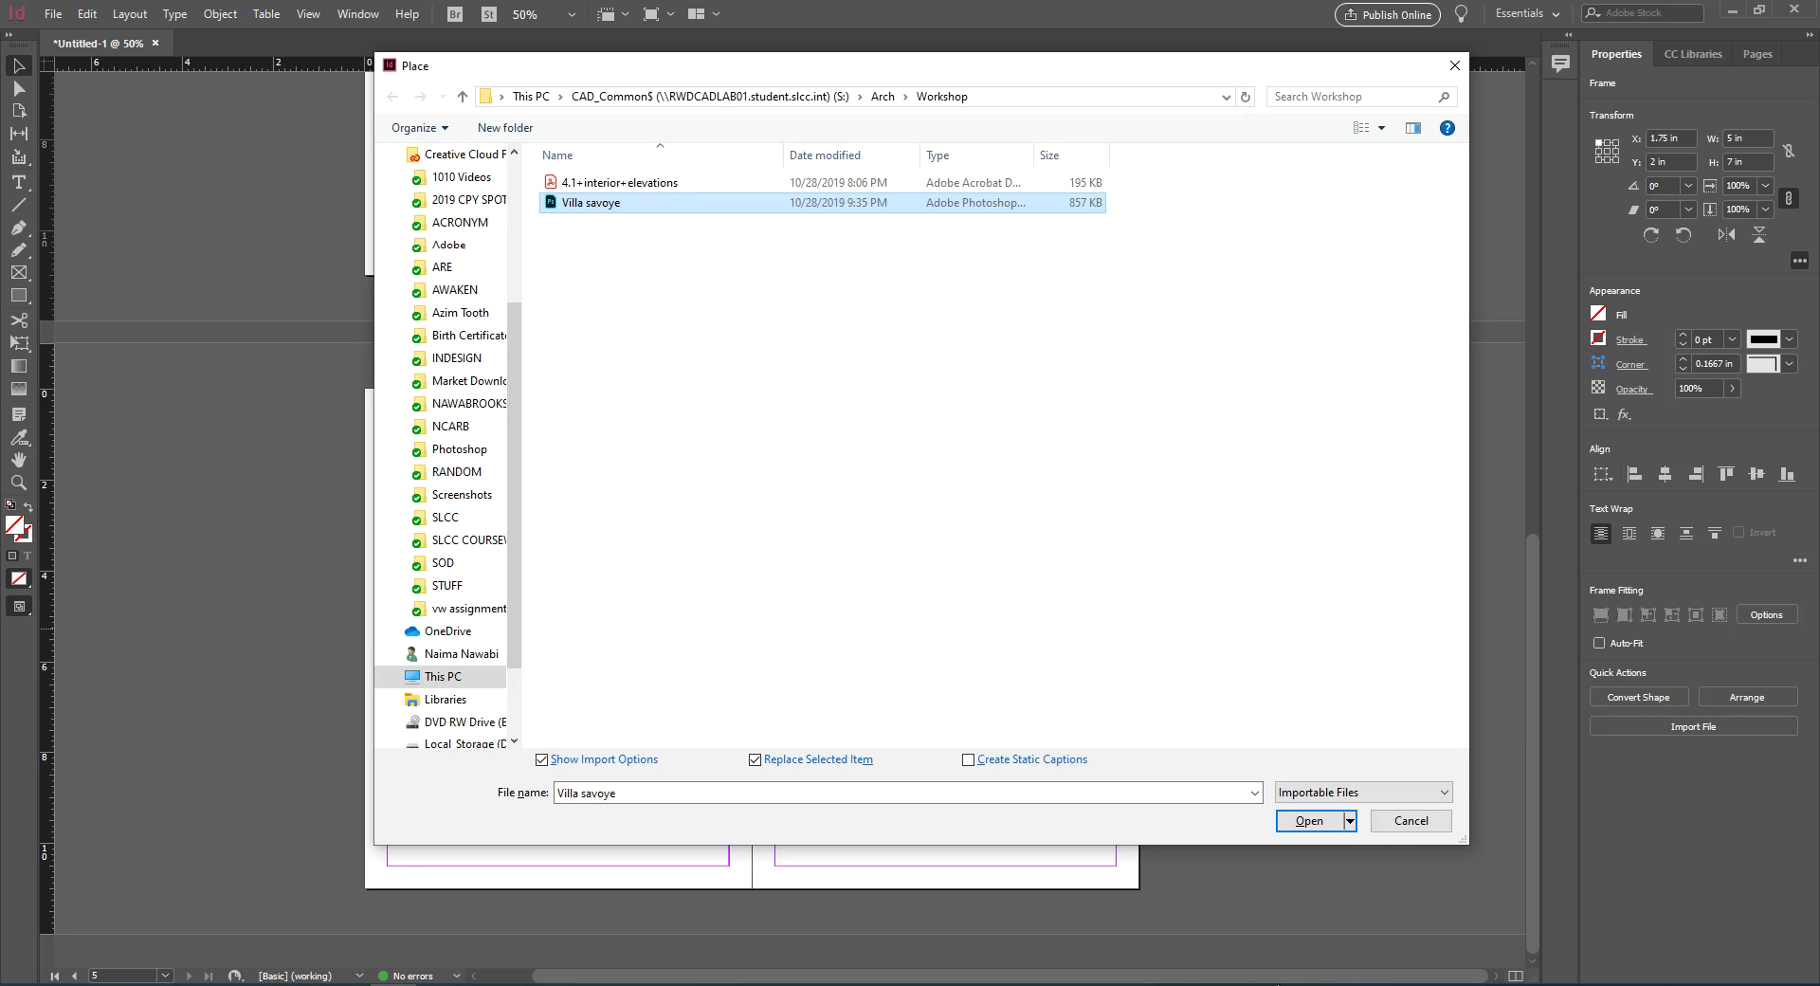
{"action": "left_click", "coordinate": [1298, 819]}
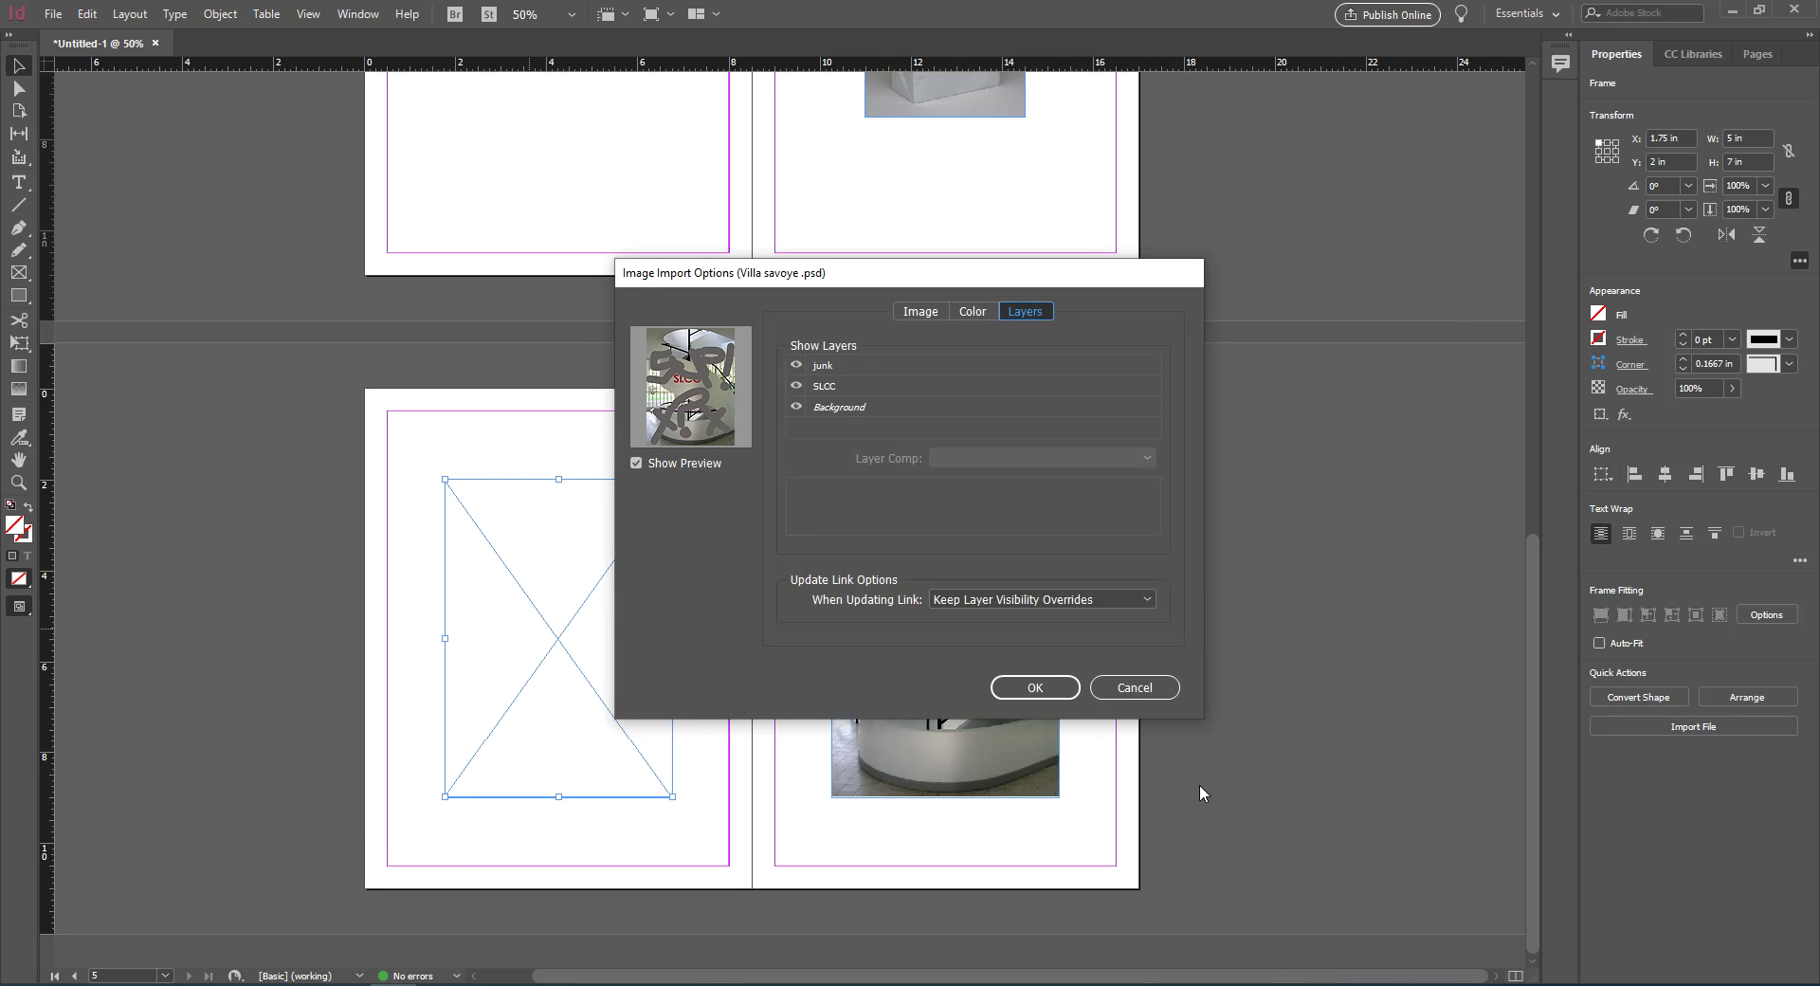
{"action": "left_click", "coordinate": [1035, 687]}
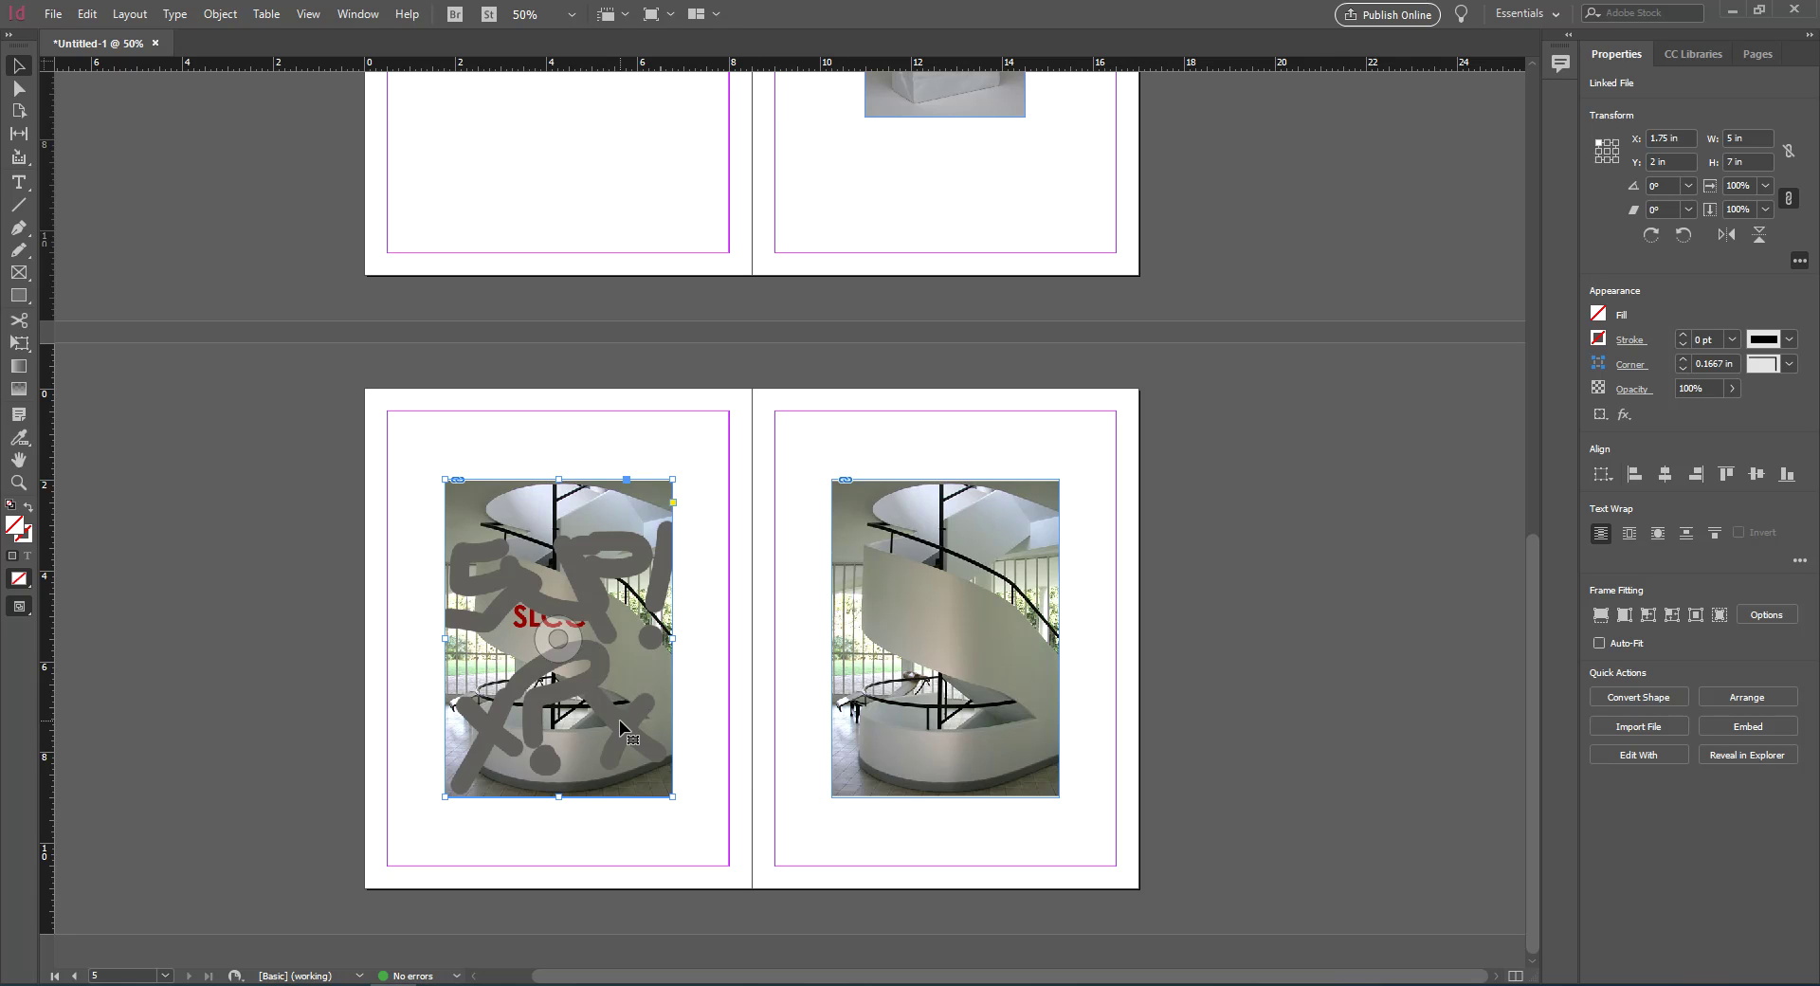
Hide the junk layer of the page 4 image through its Object Layer Options
{"action": "left_click", "coordinate": [679, 652]}
{"action": "left_click", "coordinate": [637, 658]}
{"action": "right_click", "coordinate": [637, 658]}
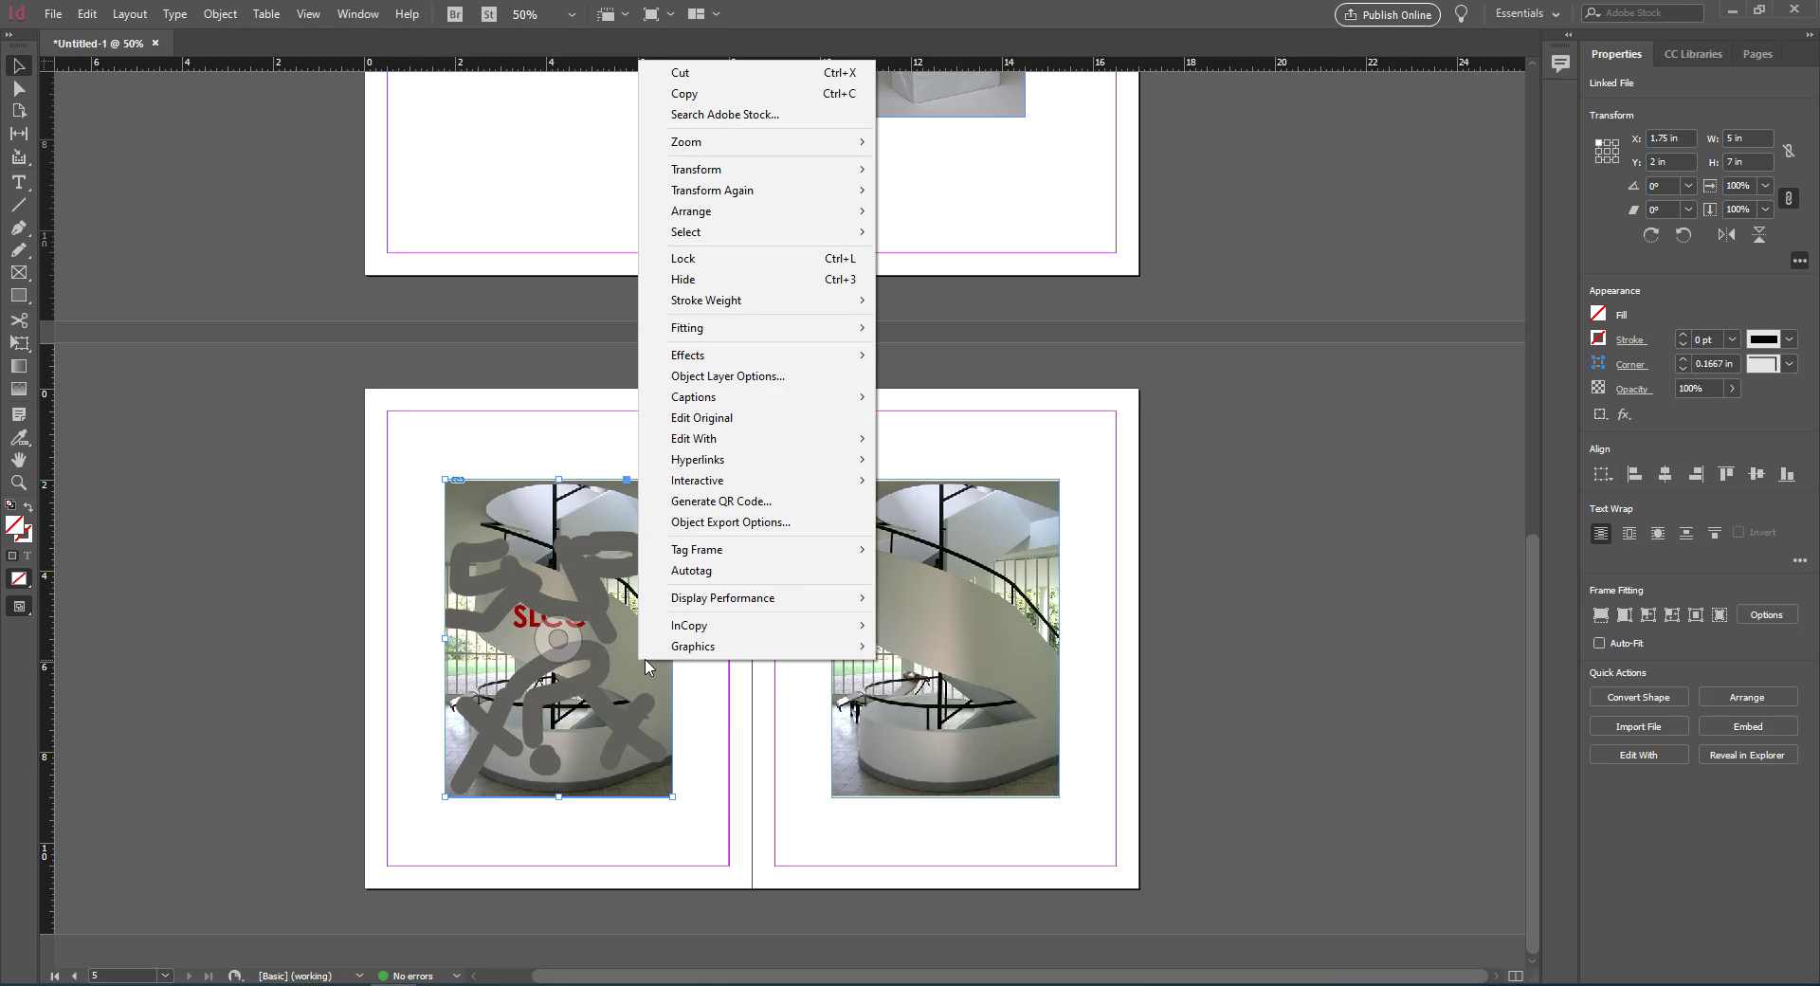
{"action": "left_click", "coordinate": [772, 377]}
{"action": "left_click", "coordinate": [632, 384]}
{"action": "left_click", "coordinate": [1160, 368]}
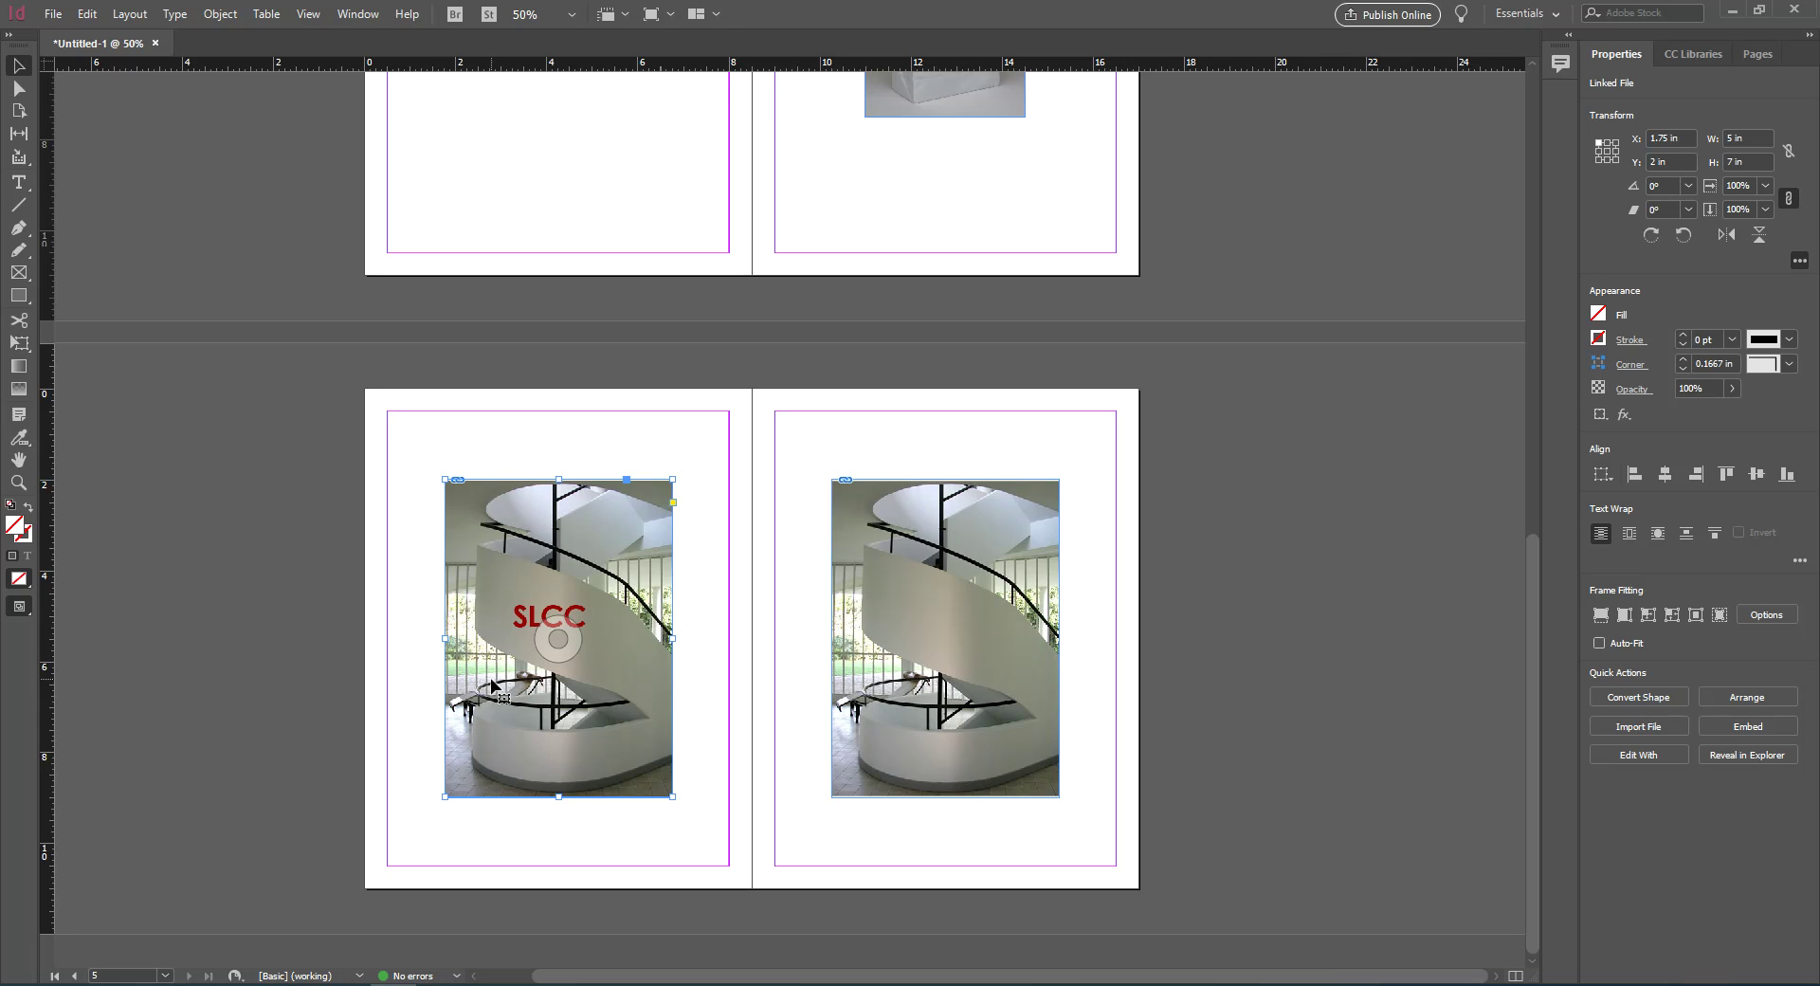
Open the page 4 image's original in Photoshop and paint a black heart outline on a new layer
{"action": "right_click", "coordinate": [519, 673]}
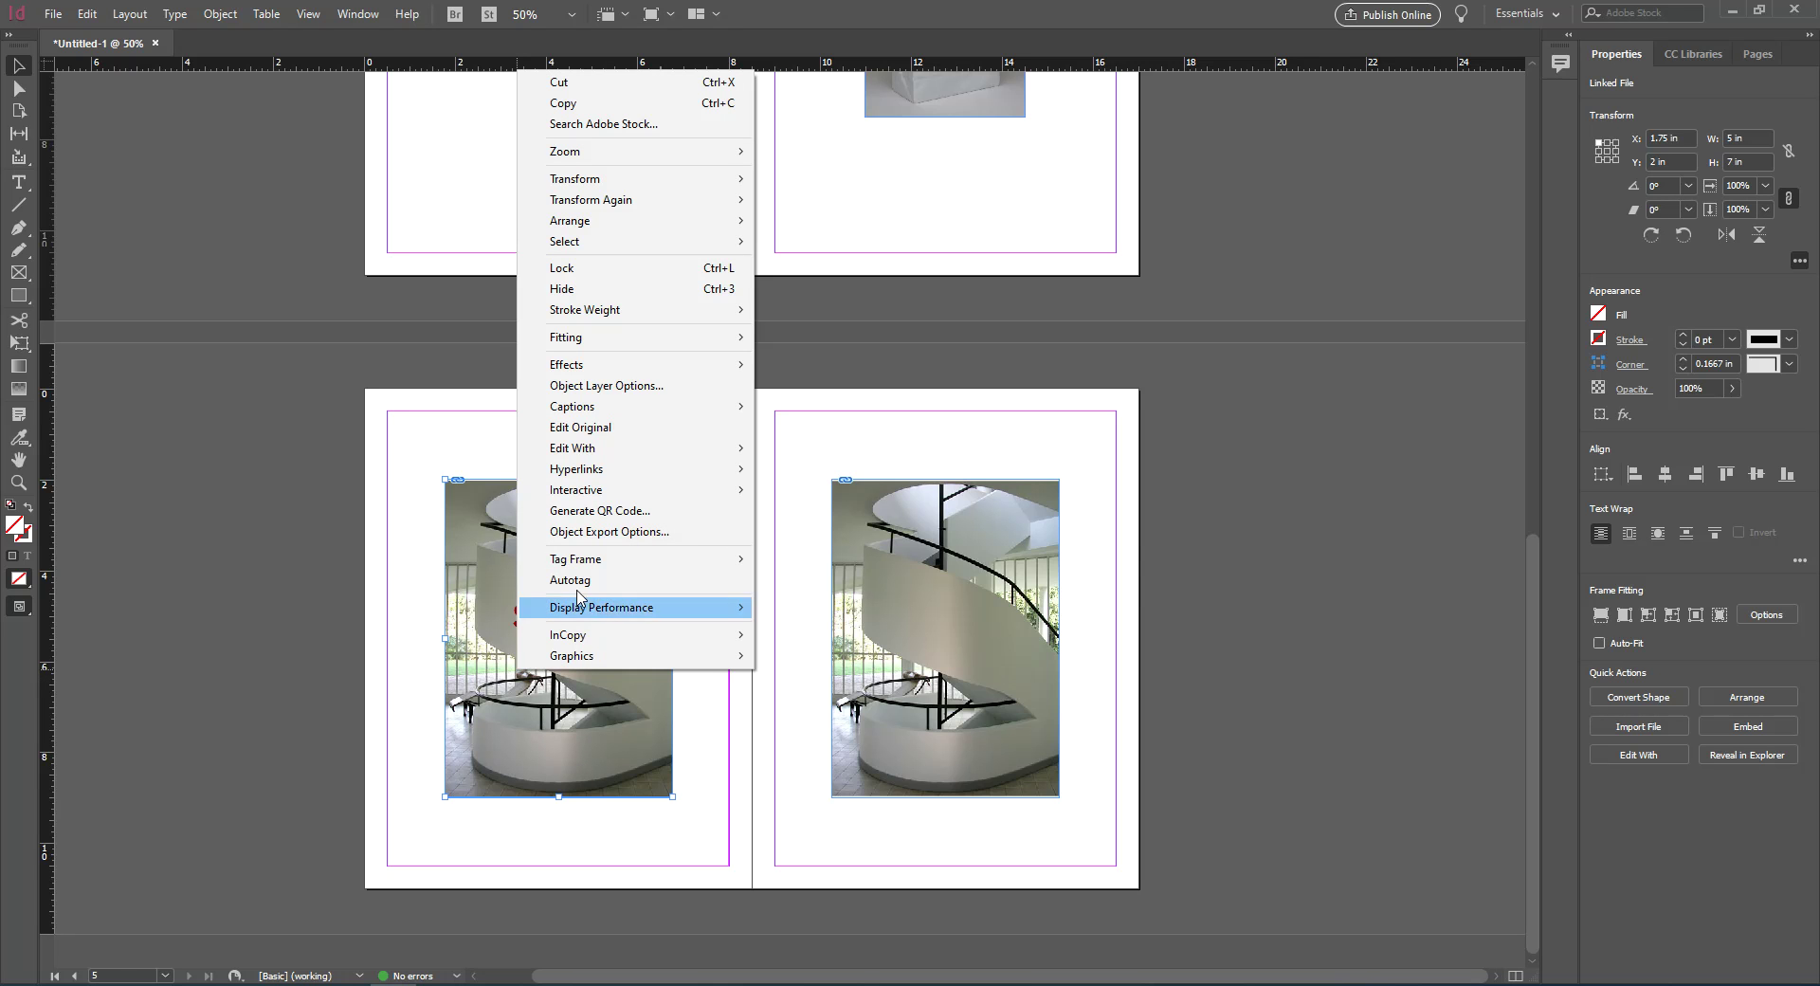
{"action": "left_click", "coordinate": [609, 432]}
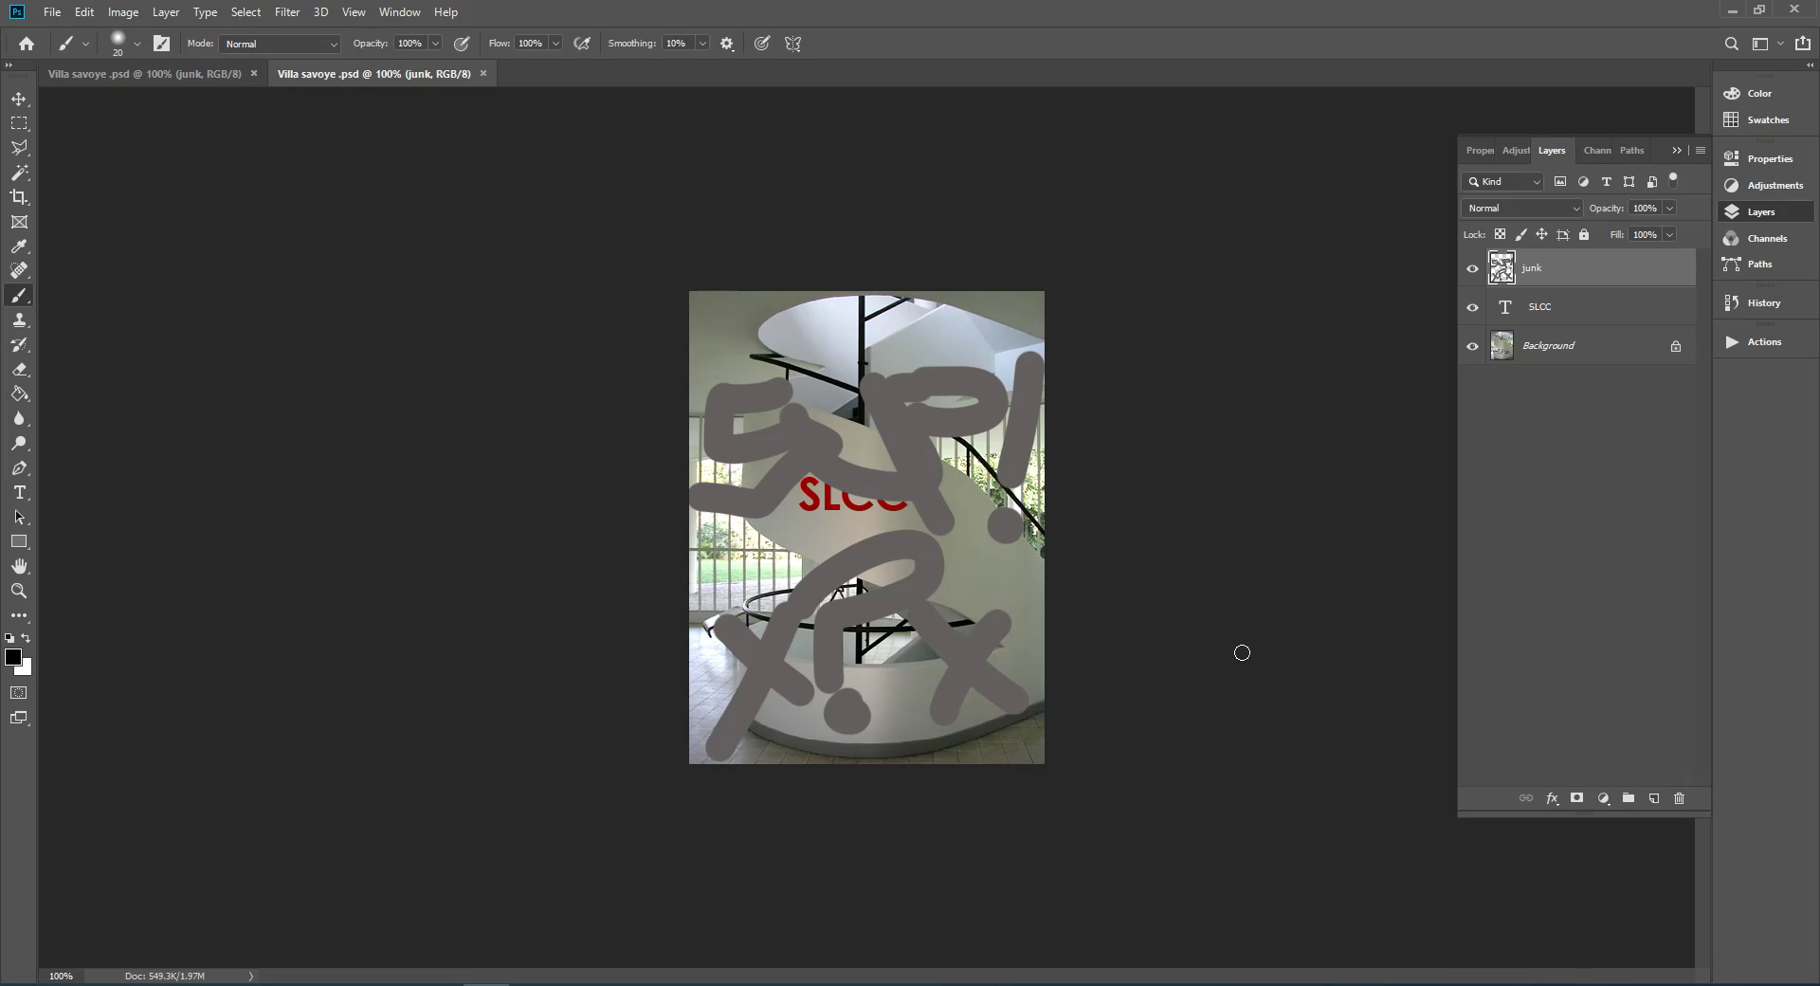
{"action": "left_click", "coordinate": [1654, 804]}
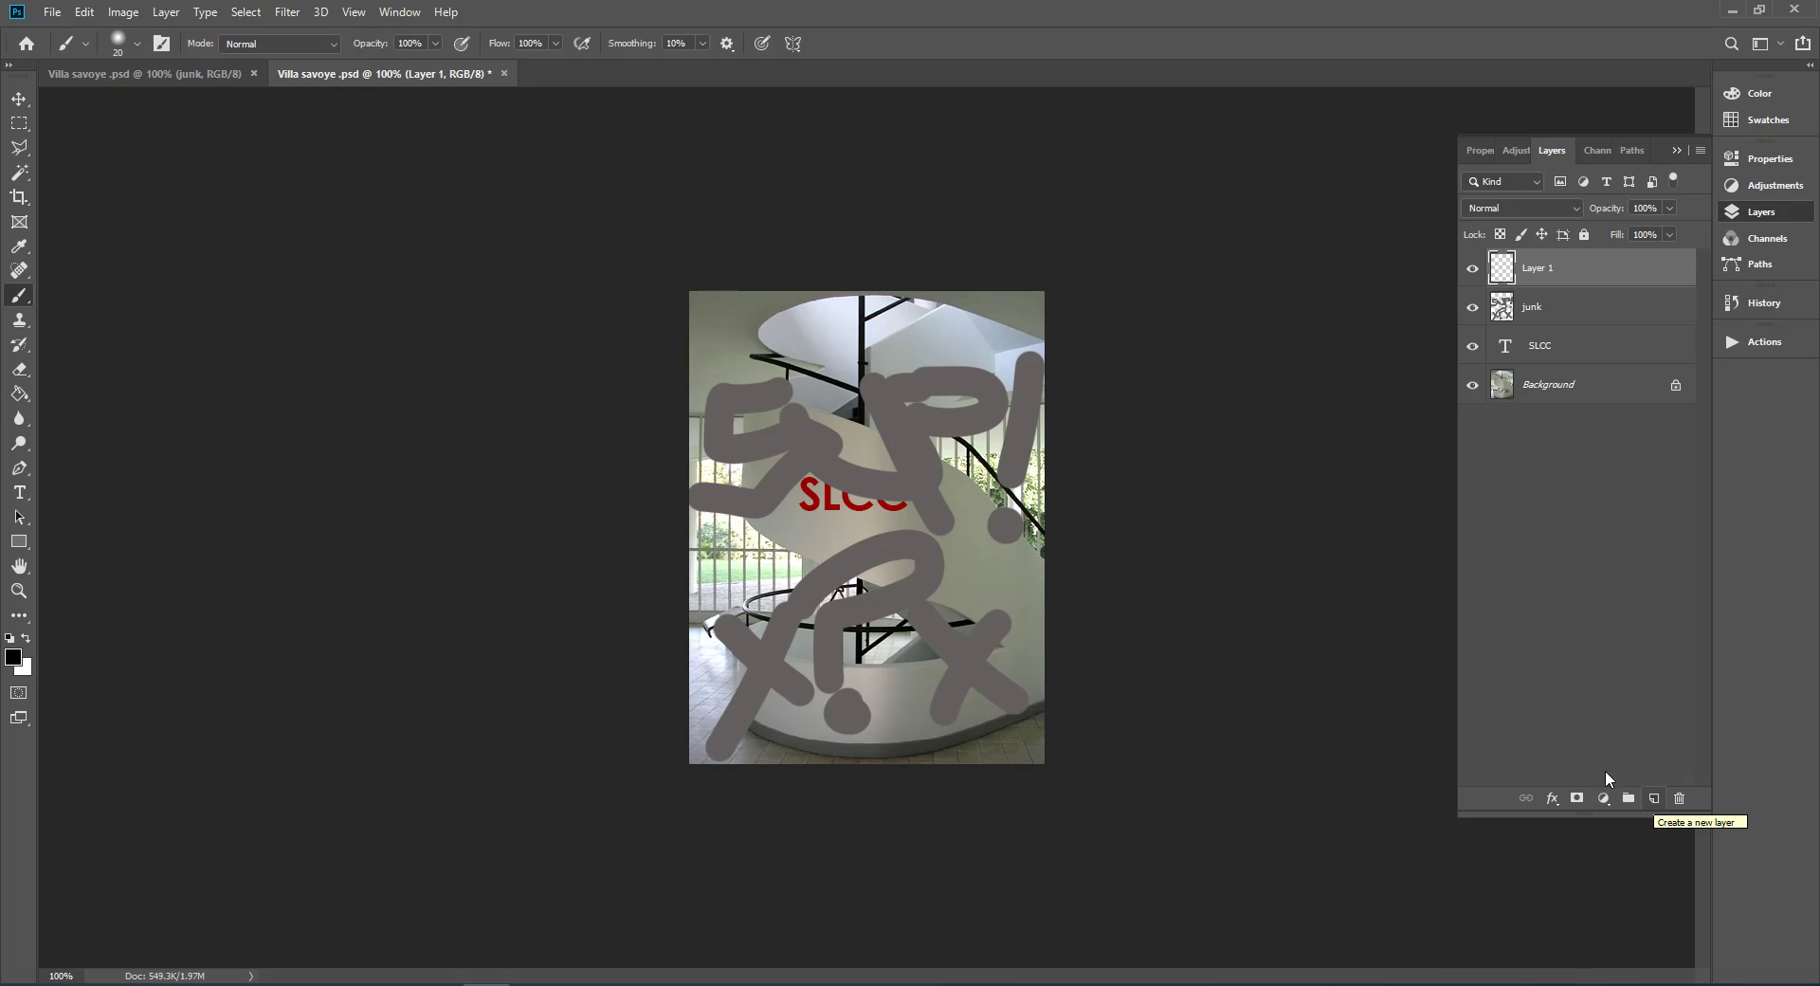
{"action": "mouse_move", "coordinate": [849, 652]}
{"action": "left_mouse_down"}
{"action": "mouse_move", "coordinate": [916, 595]}
{"action": "mouse_move", "coordinate": [867, 446]}
{"action": "mouse_move", "coordinate": [825, 455]}
{"action": "mouse_move", "coordinate": [832, 645]}
{"action": "mouse_move", "coordinate": [855, 658]}
{"action": "left_mouse_up"}
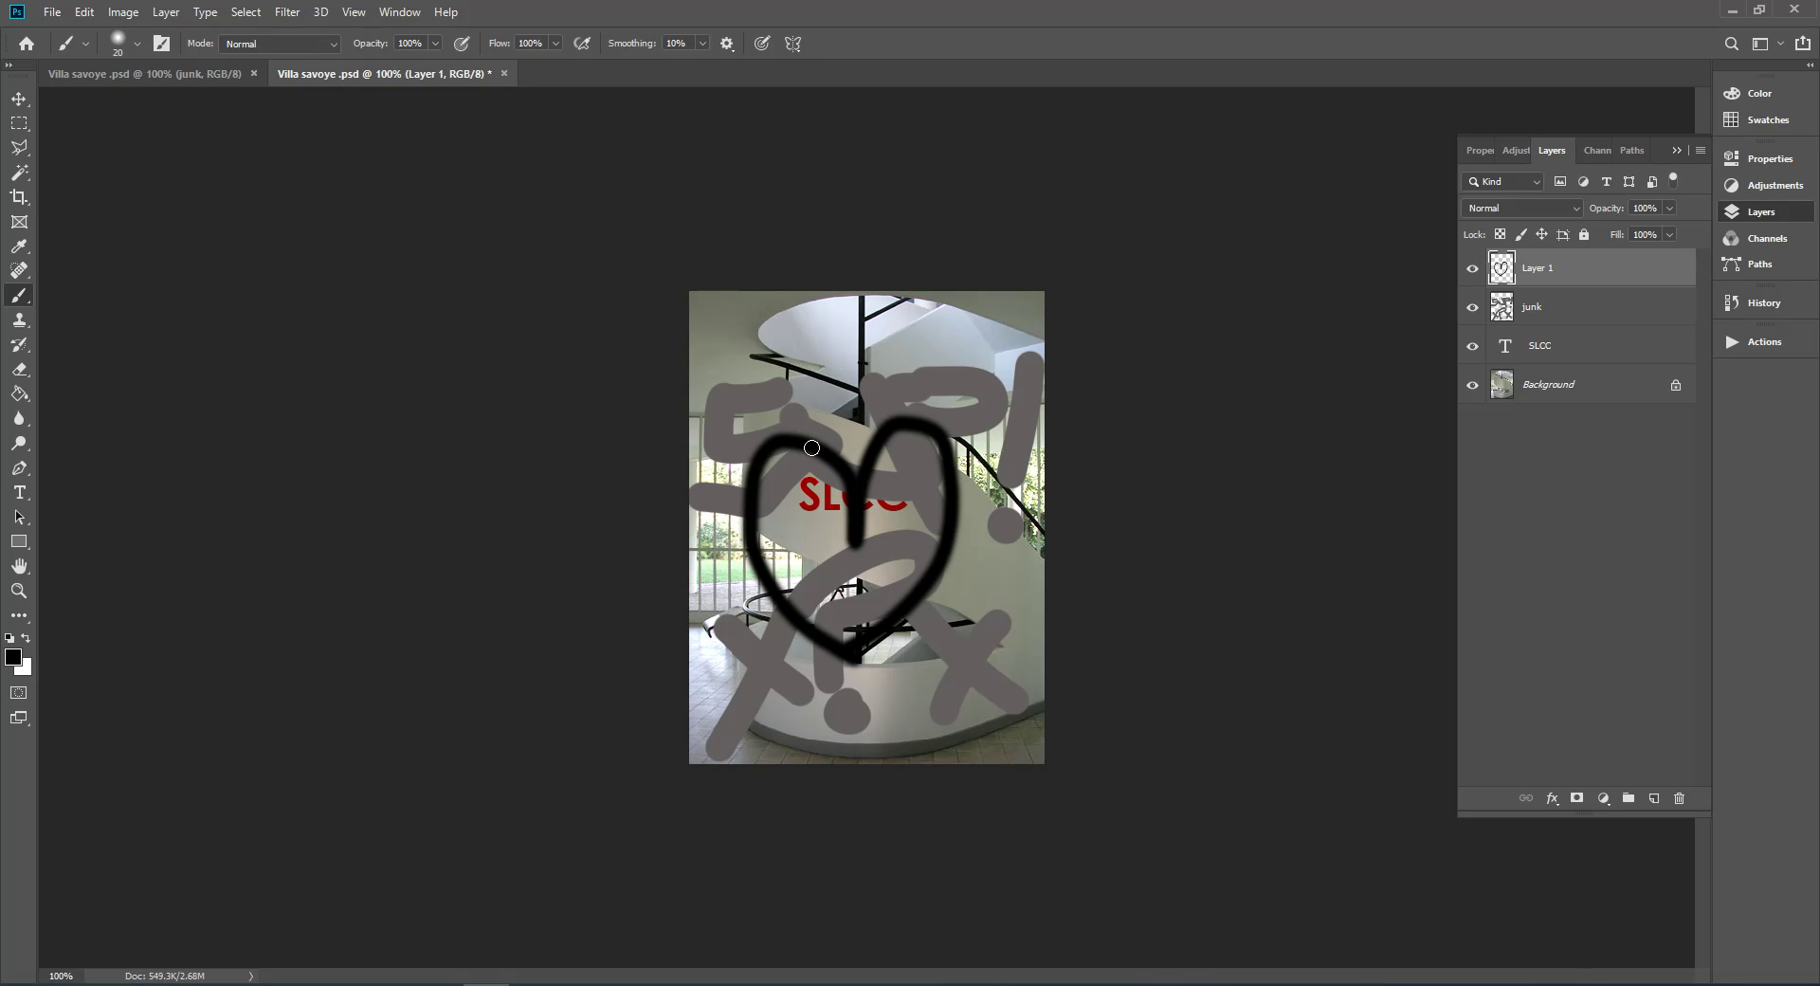
Enlarge the brush to 125 and dab nine soft black spots around the heart
{"action": "key", "text": "bracketright"}
{"action": "key", "text": "bracketright"}
{"action": "key", "text": "bracketright"}
{"action": "key", "text": "bracketright"}
{"action": "key", "text": "bracketright"}
{"action": "key", "text": "bracketright"}
{"action": "key", "text": "bracketright"}
{"action": "key", "text": "bracketright"}
{"action": "key", "text": "bracketright"}
{"action": "key", "text": "bracketright"}
{"action": "key", "text": "bracketright"}
{"action": "key", "text": "bracketright"}
{"action": "key", "text": "bracketright"}
{"action": "key", "text": "bracketright"}
{"action": "key", "text": "bracketright"}
{"action": "key", "text": "bracketright"}
{"action": "key", "text": "bracketleft"}
{"action": "key", "text": "bracketleft"}
{"action": "key", "text": "bracketleft"}
{"action": "key", "text": "bracketleft"}
{"action": "key", "text": "bracketleft"}
{"action": "key", "text": "bracketleft"}
{"action": "key", "text": "bracketleft"}
{"action": "key", "text": "bracketright"}
{"action": "key", "text": "bracketright"}
{"action": "key", "text": "bracketright"}
{"action": "left_click", "coordinate": [808, 383]}
{"action": "left_click", "coordinate": [905, 375]}
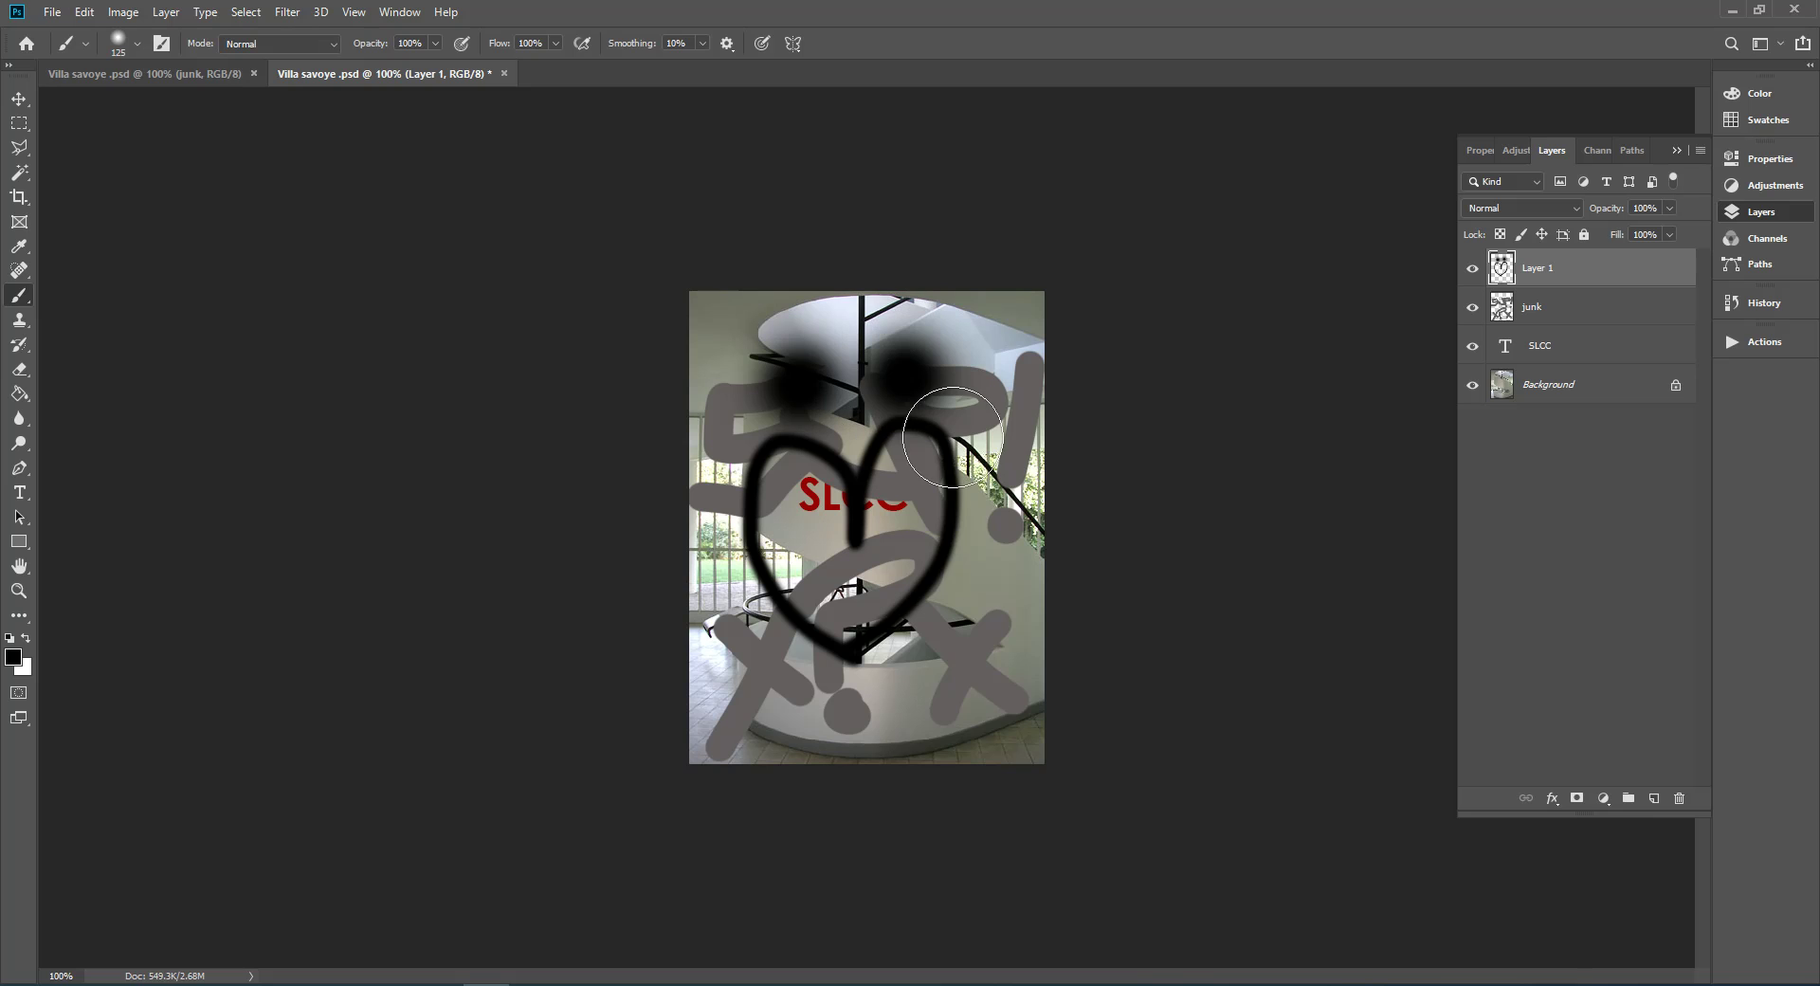
{"action": "left_click", "coordinate": [984, 512]}
{"action": "left_click", "coordinate": [959, 621]}
{"action": "left_click", "coordinate": [900, 696]}
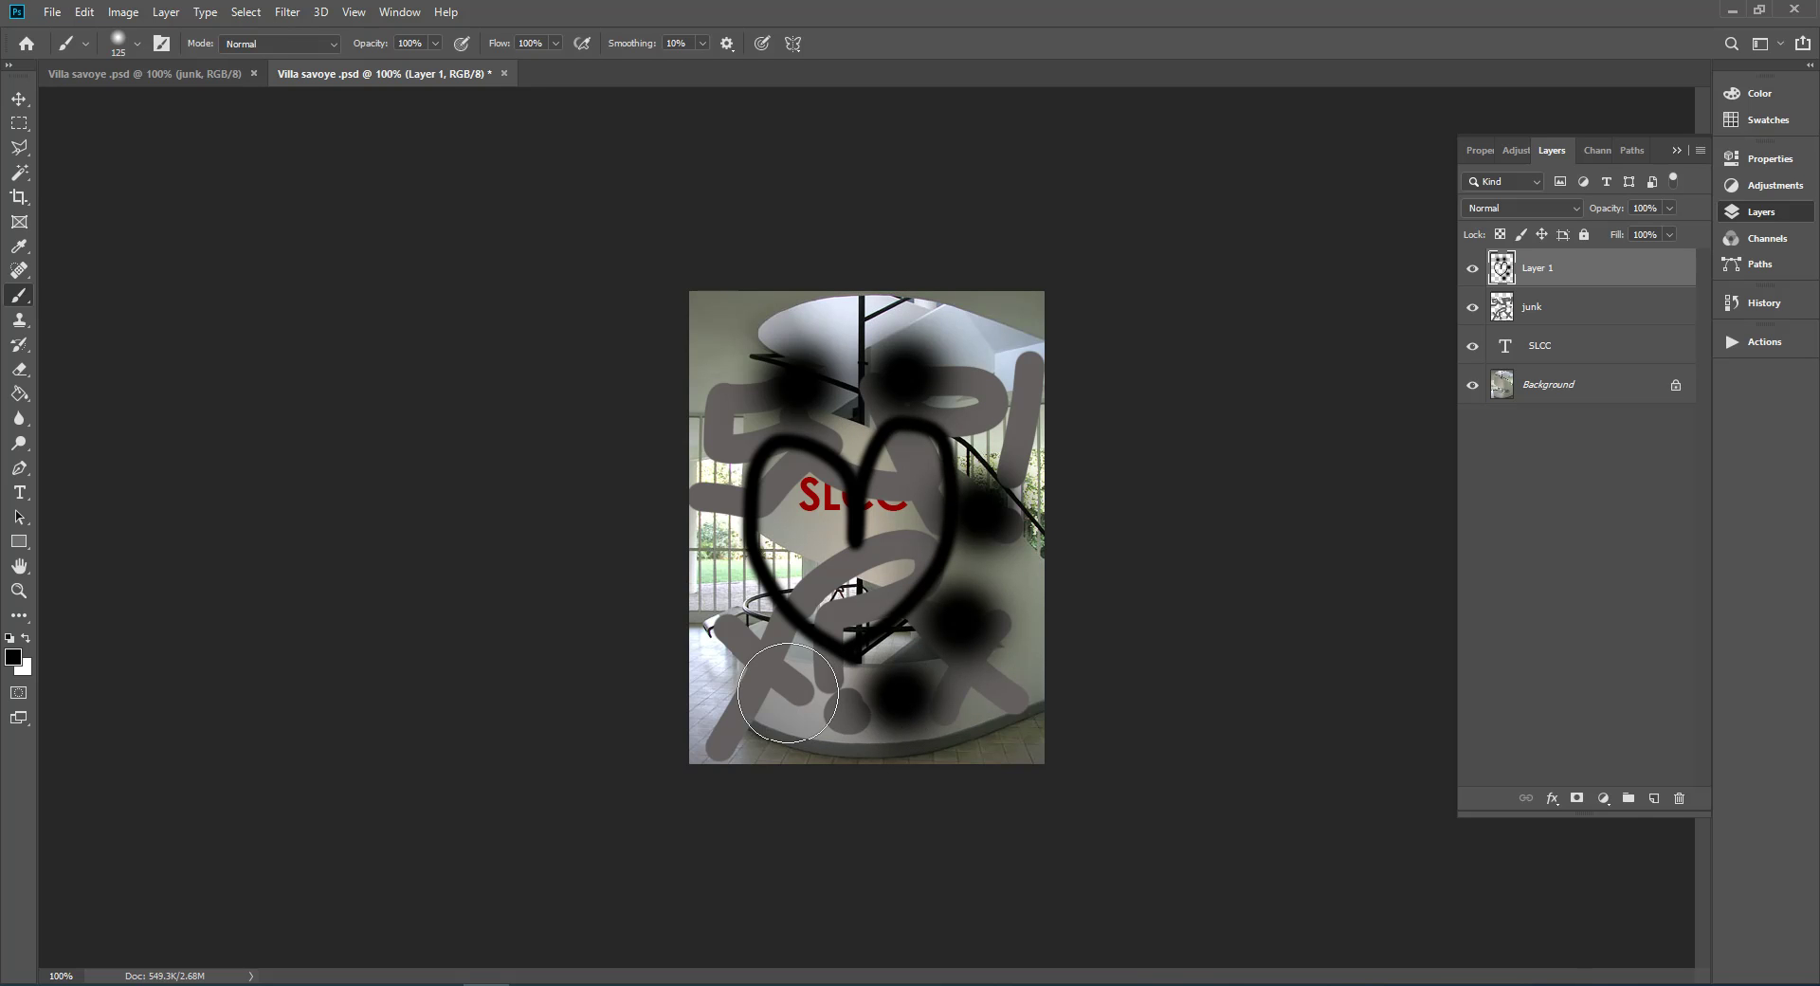
{"action": "left_click", "coordinate": [787, 691]}
{"action": "left_click", "coordinate": [740, 643]}
{"action": "left_click", "coordinate": [715, 506]}
{"action": "left_click", "coordinate": [733, 425]}
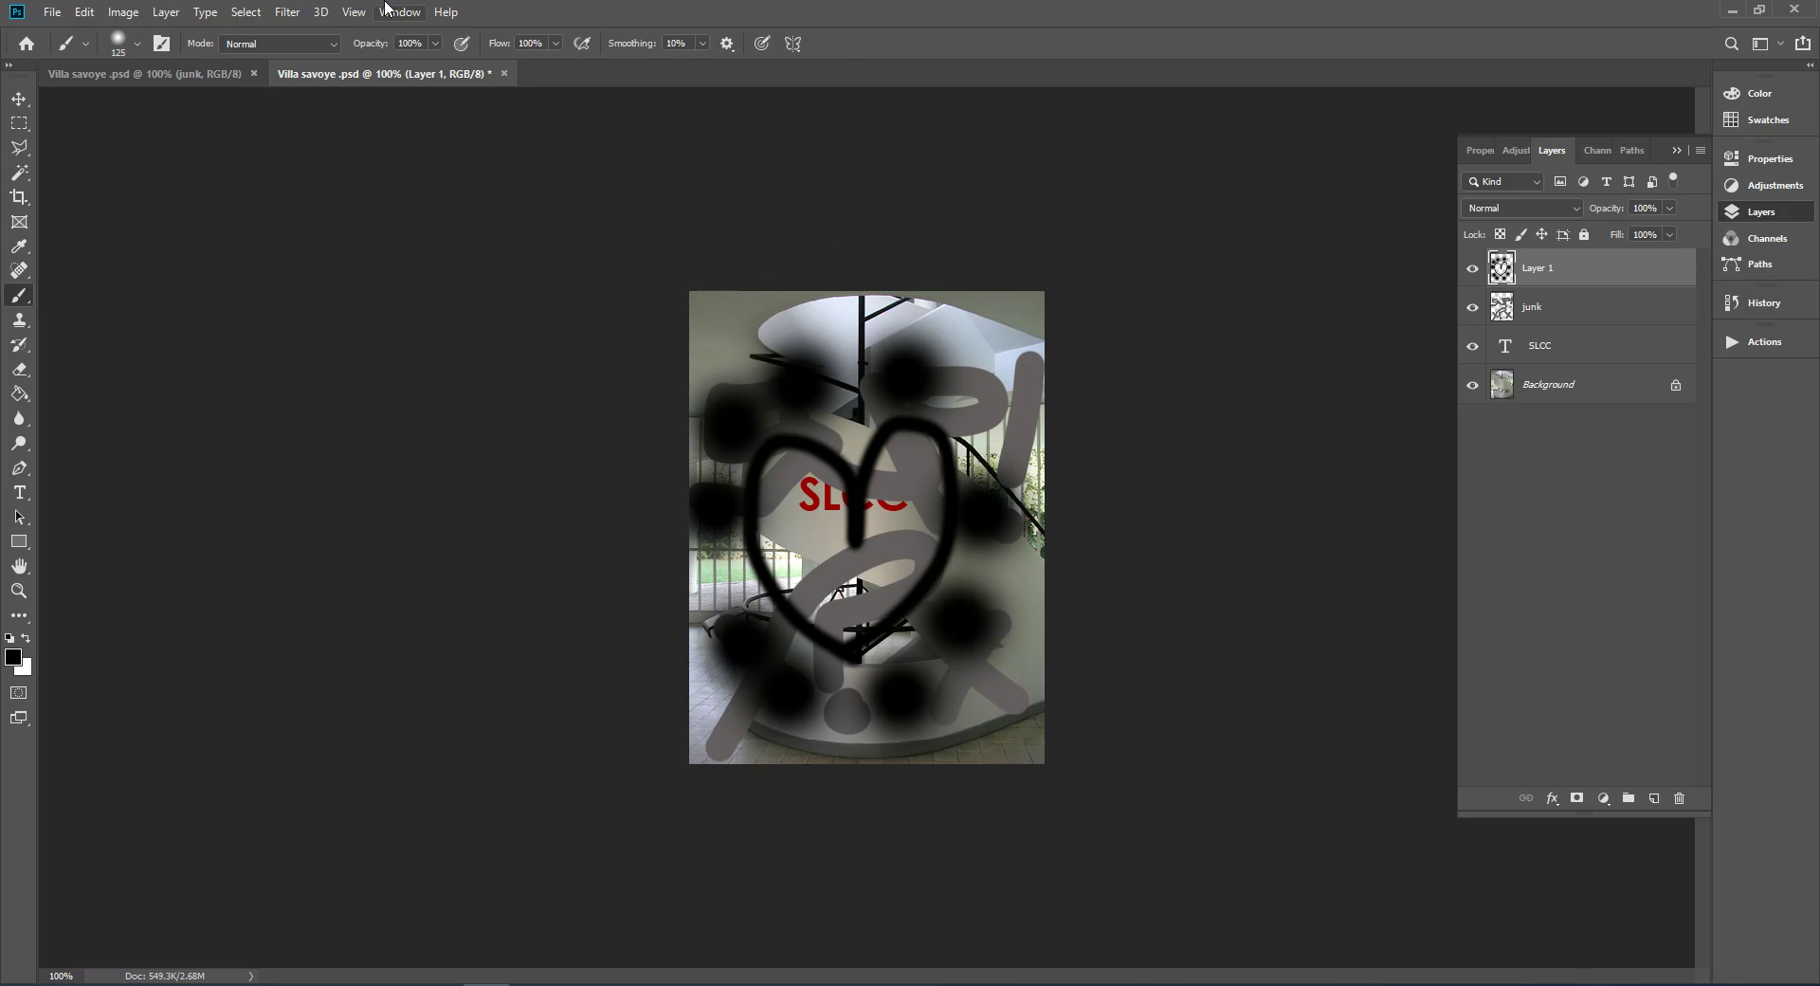
Close the edited Villa savoye file with its changes saved, switch back to InDesign, and accept both link updates
{"action": "left_click", "coordinate": [505, 73]}
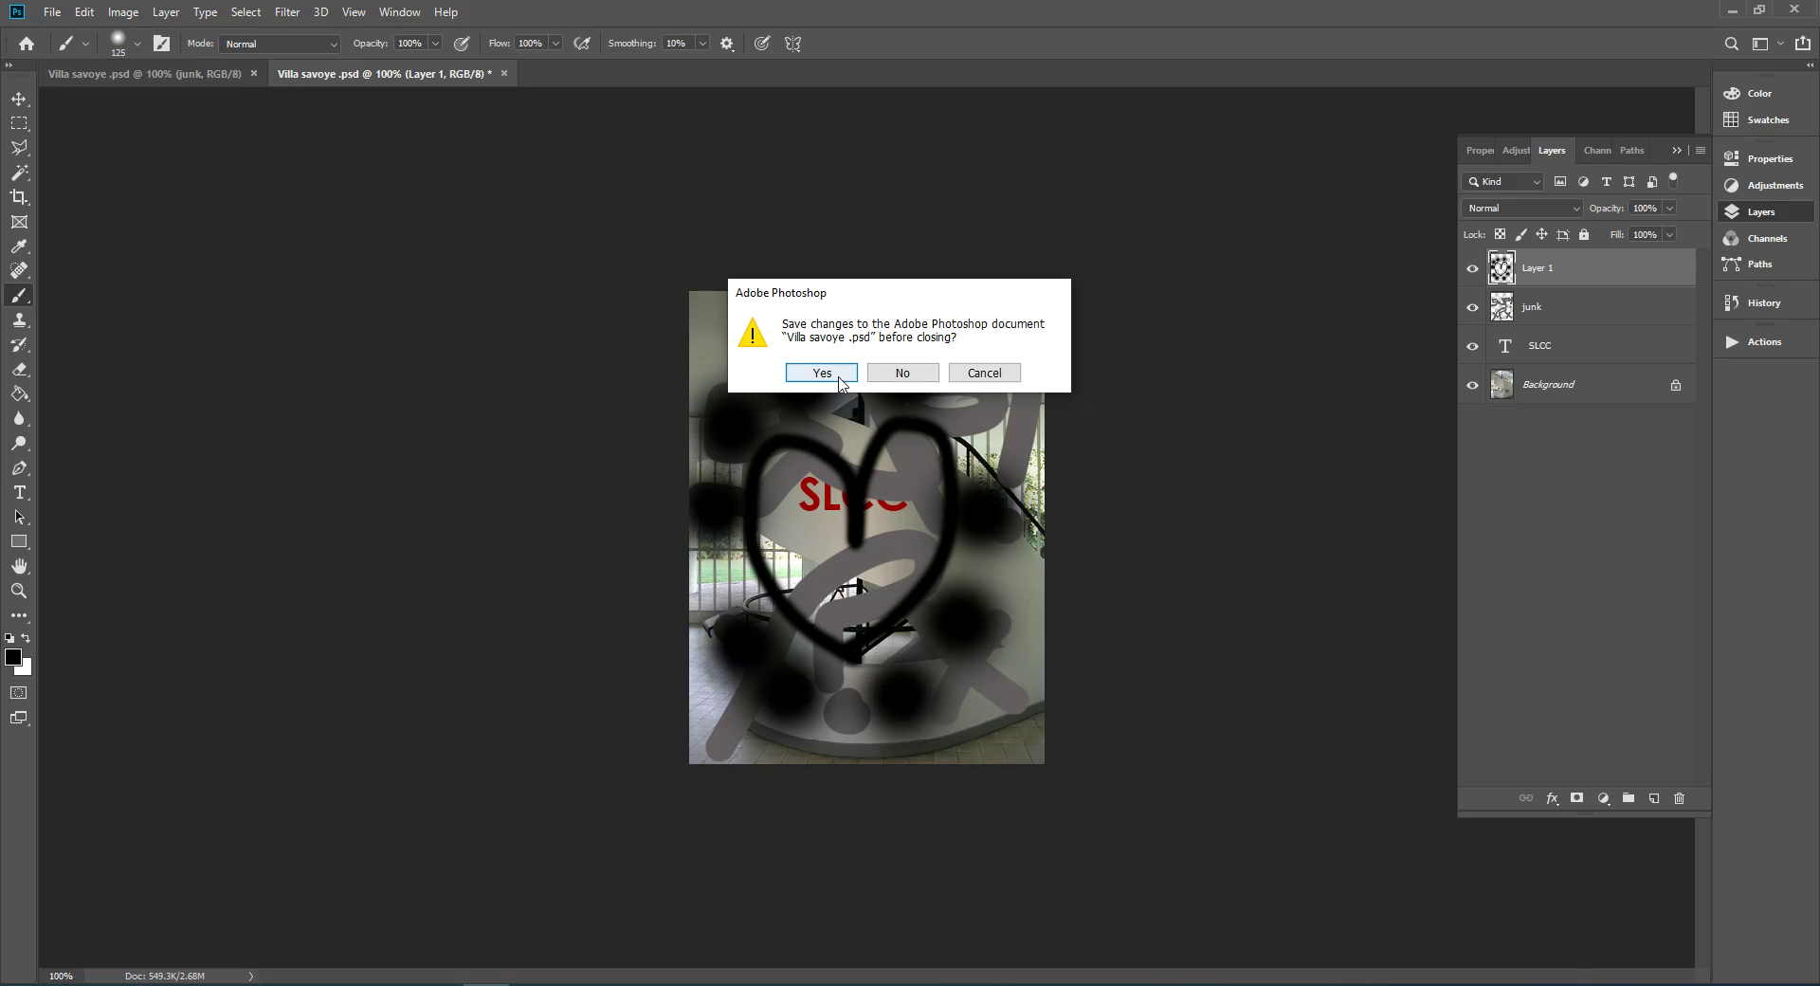
{"action": "left_click", "coordinate": [834, 375]}
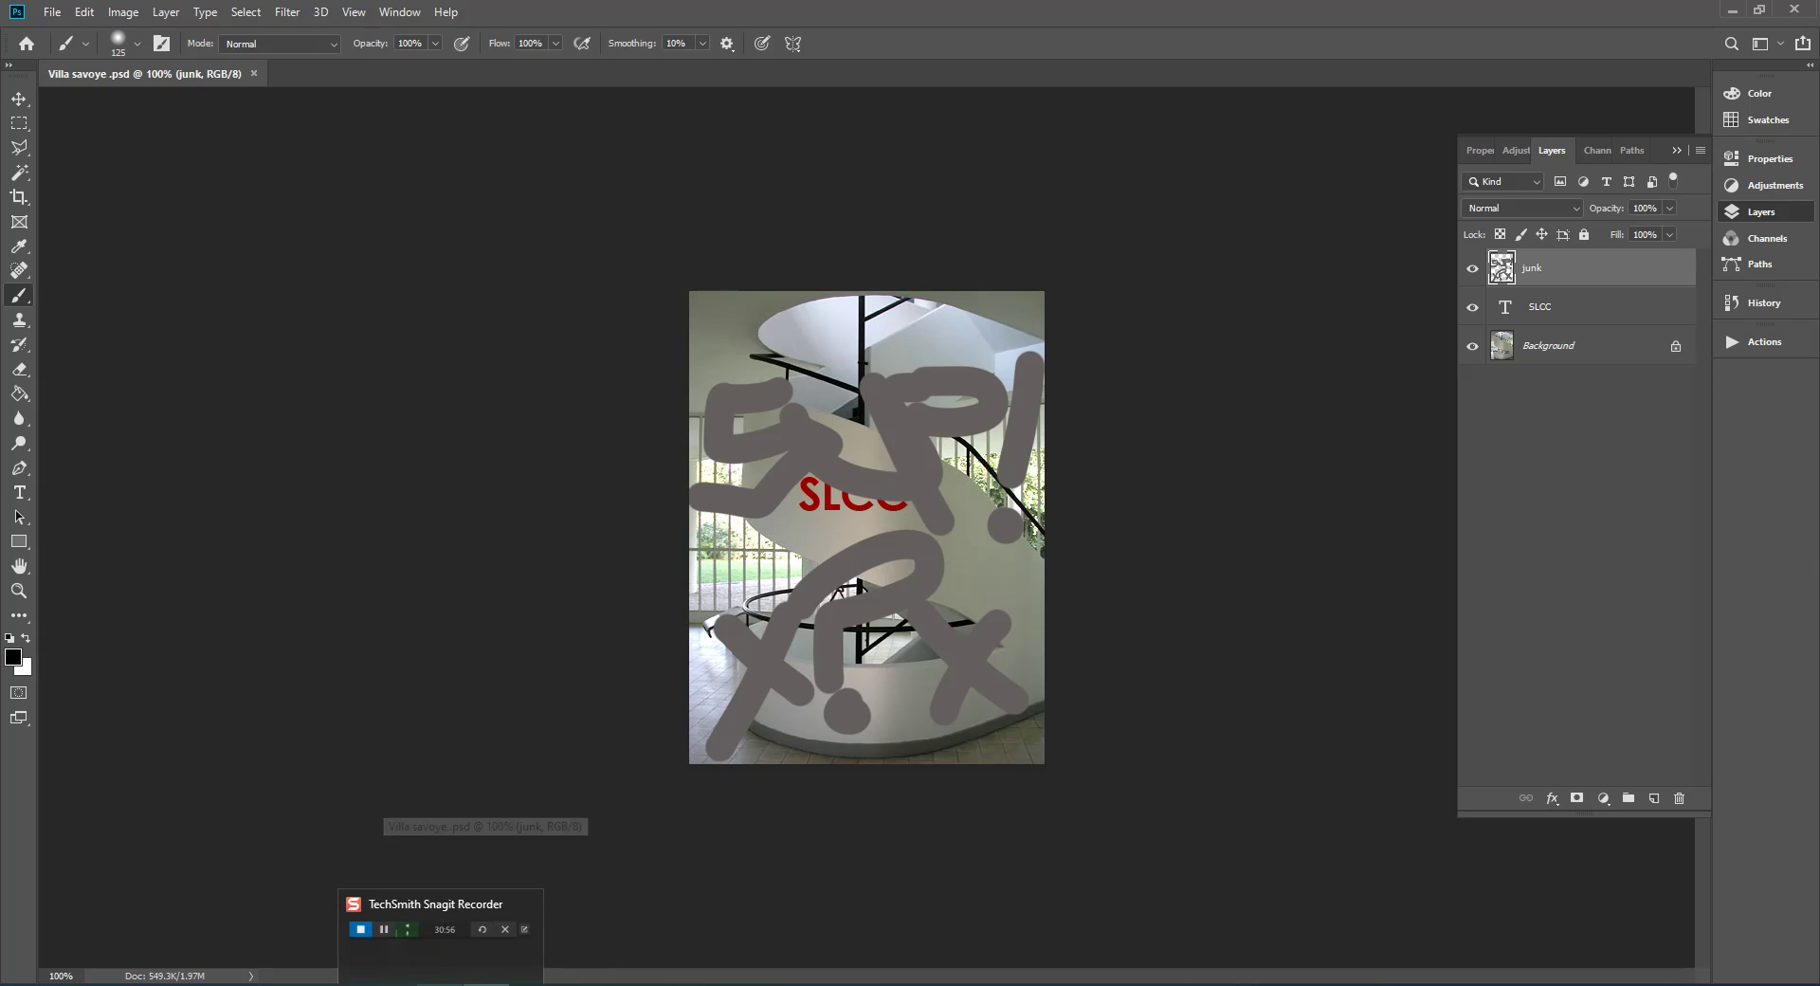
{"action": "left_click", "coordinate": [483, 984]}
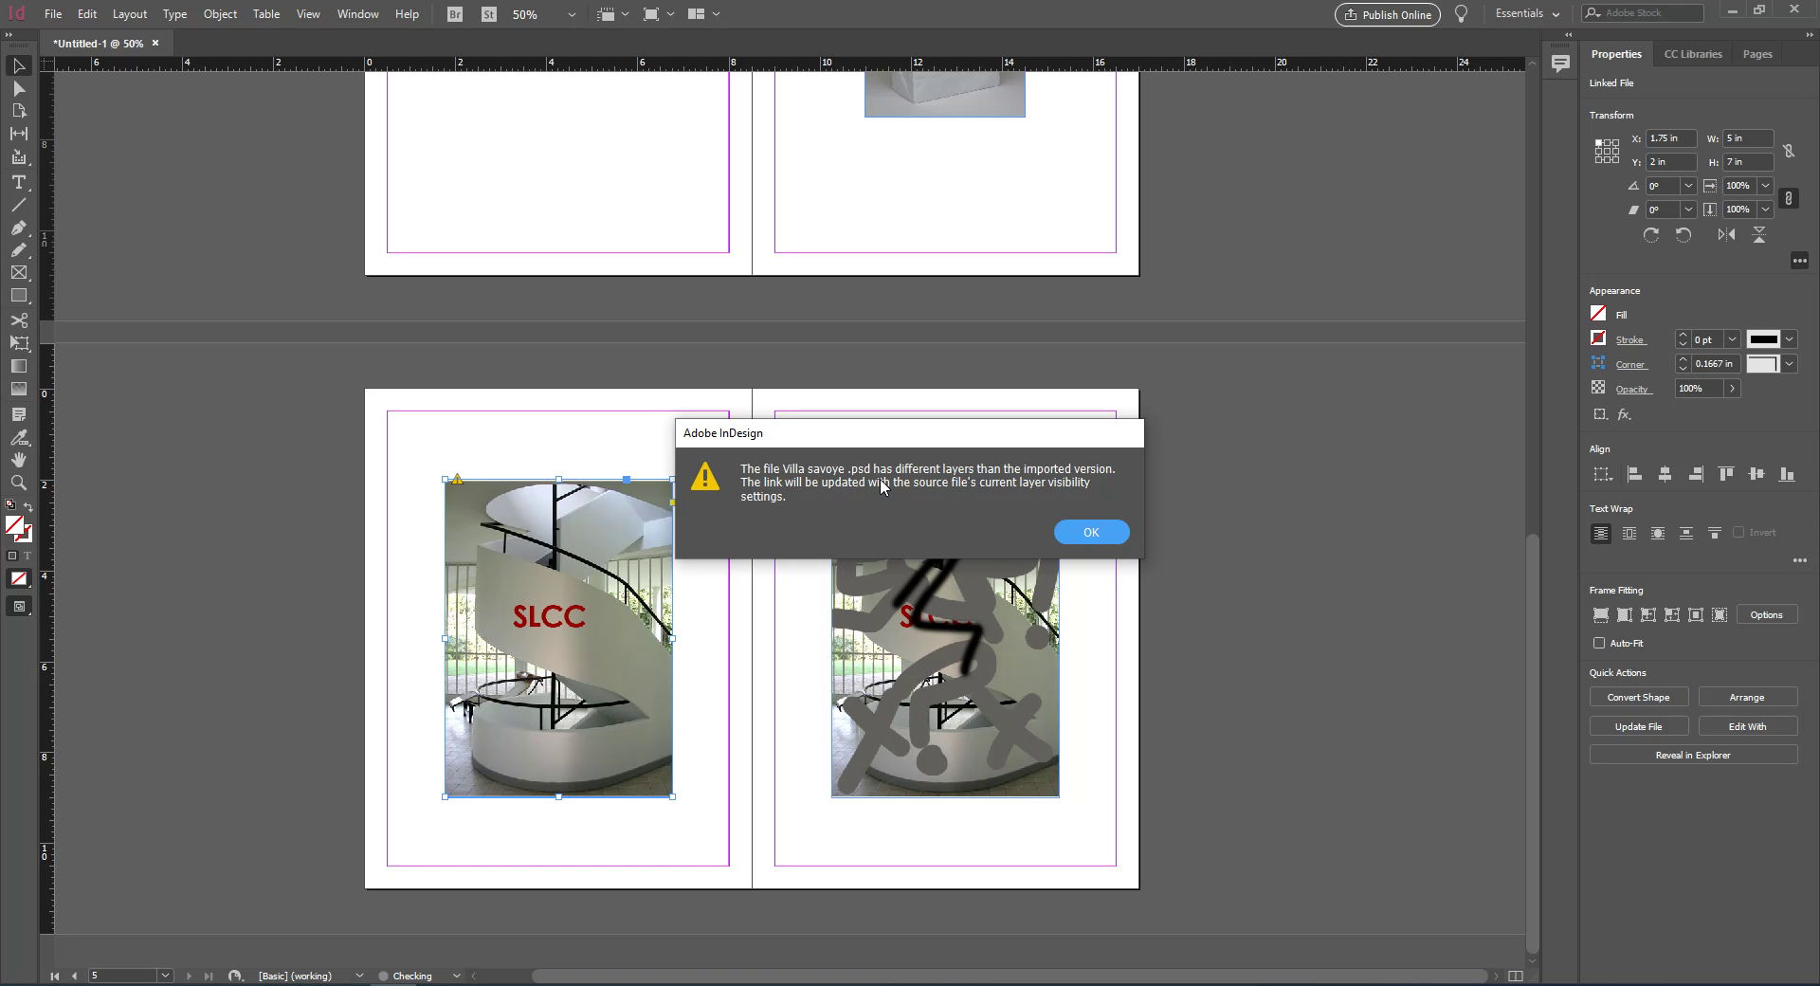
{"action": "left_click", "coordinate": [1090, 533]}
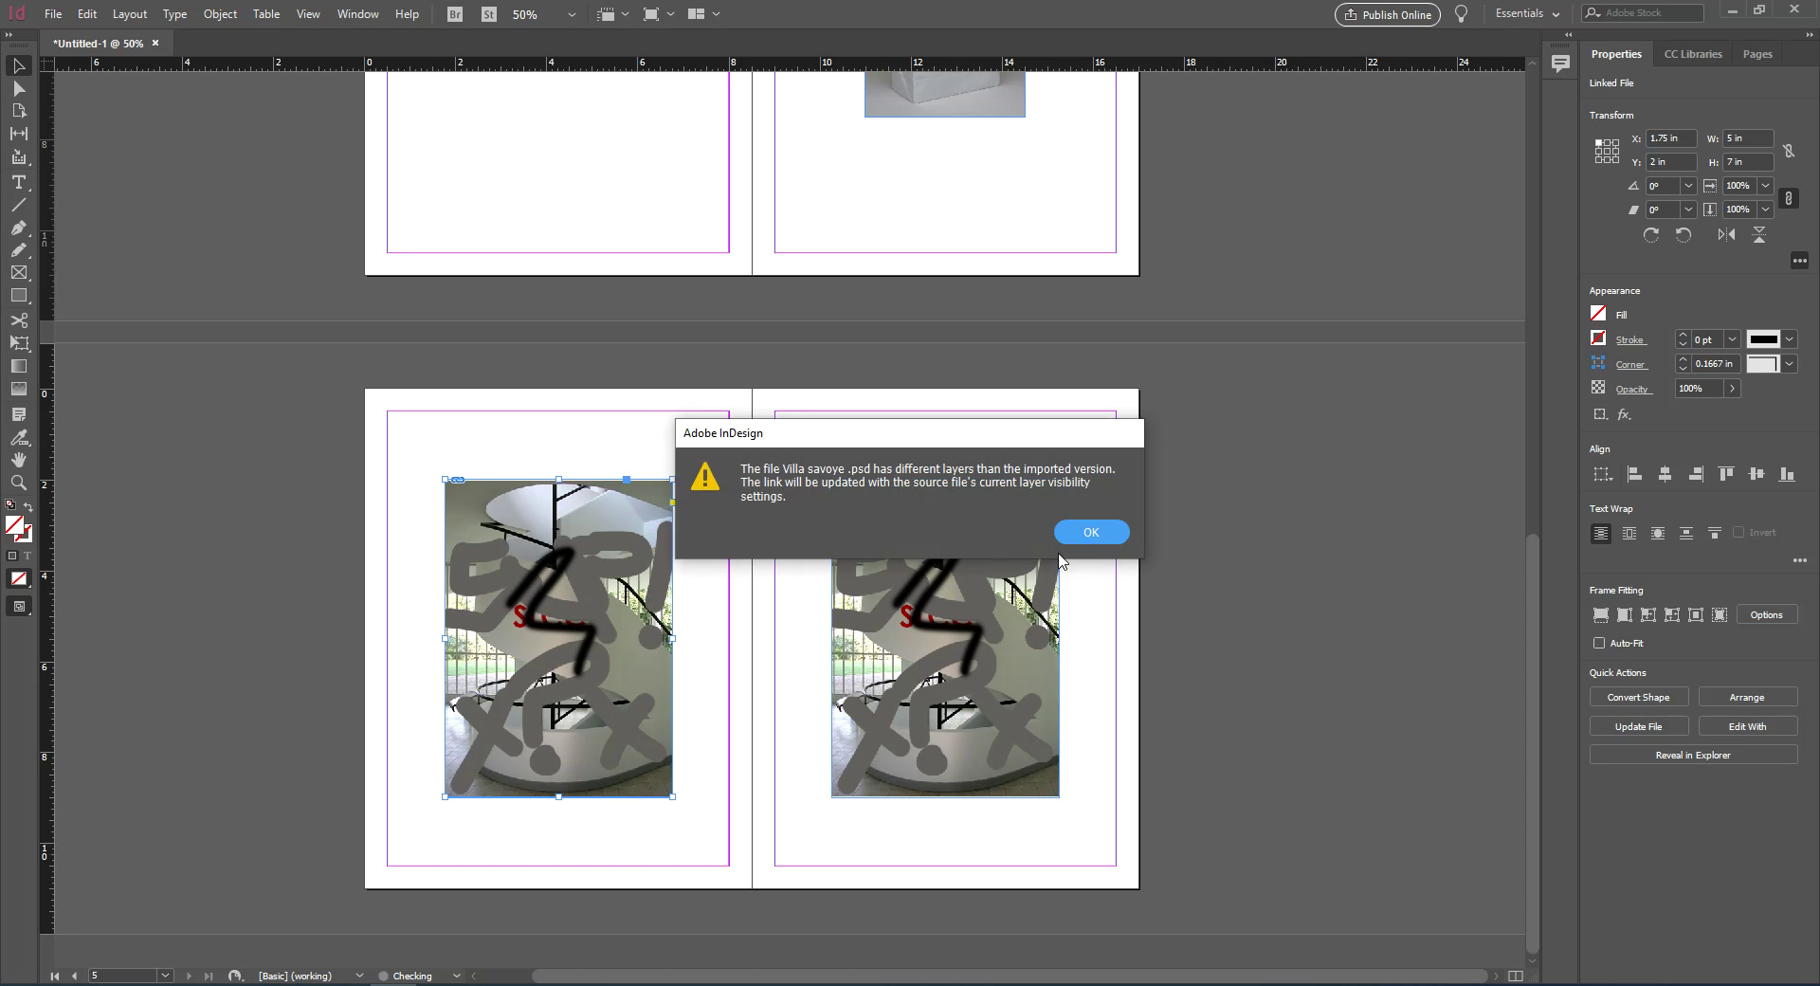
{"action": "left_click", "coordinate": [1090, 532]}
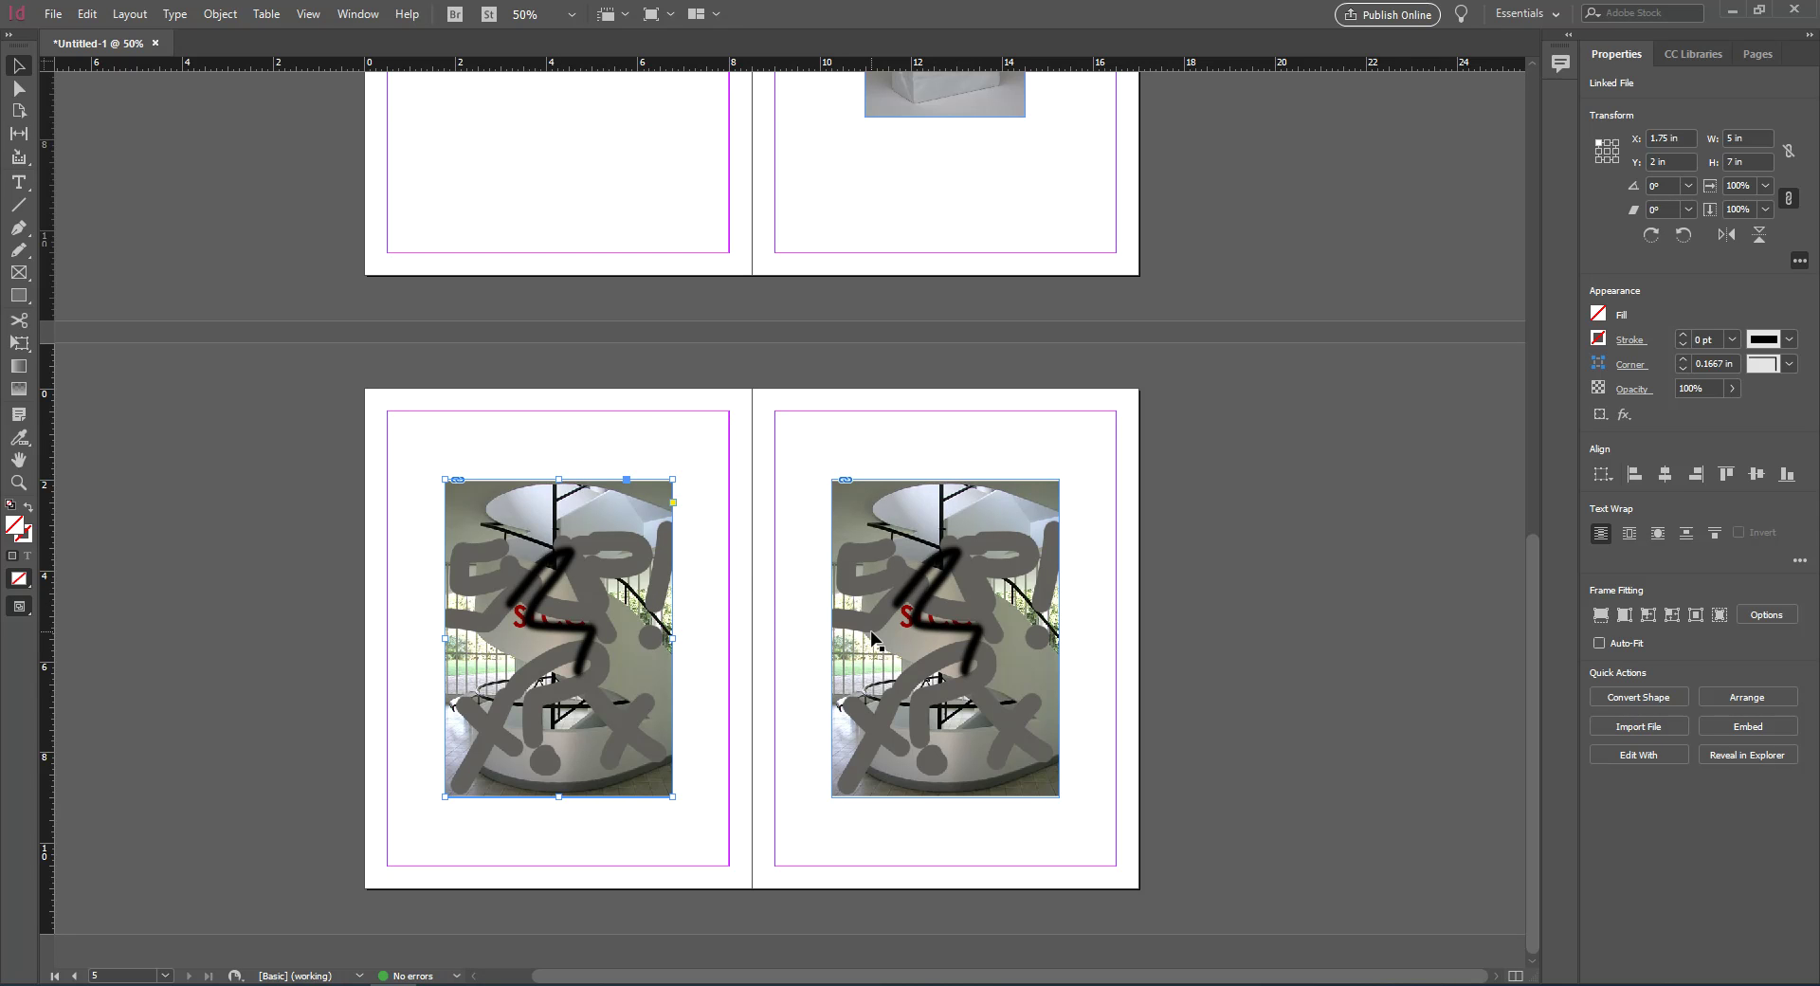
Add two new pages, 6 and 7, to the end of the document
{"action": "left_click", "coordinate": [950, 607]}
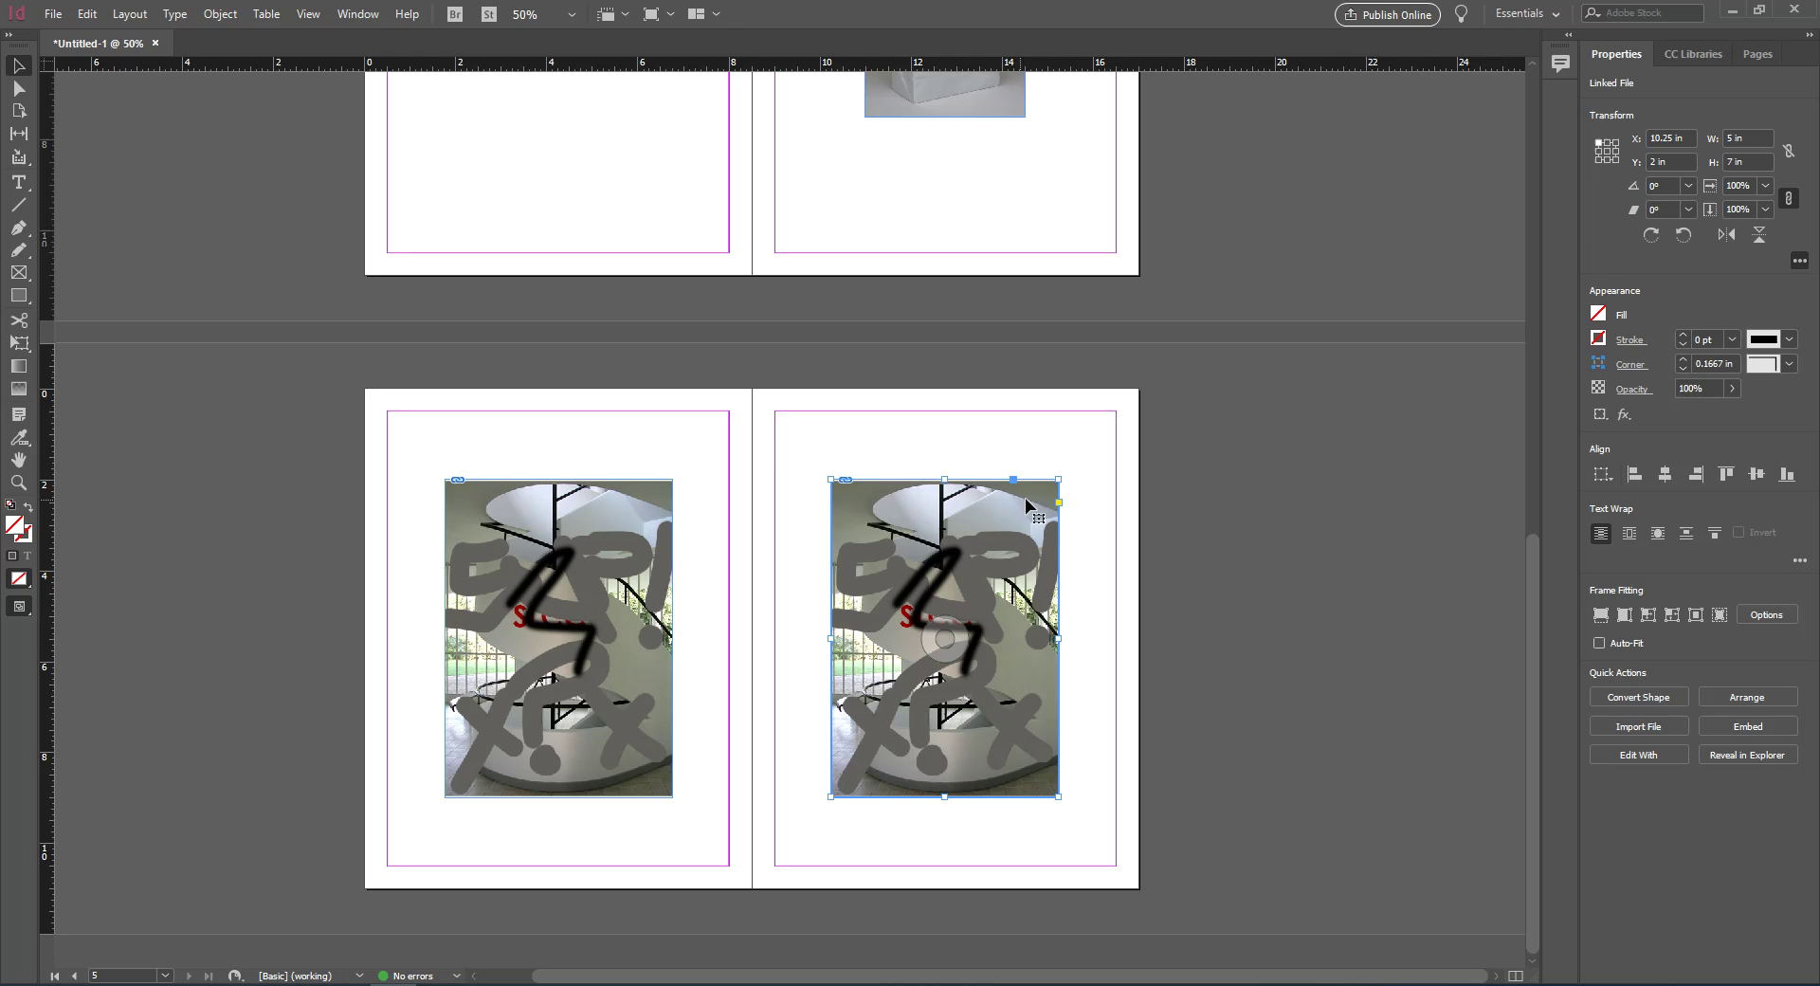
{"action": "left_click", "coordinate": [1757, 54]}
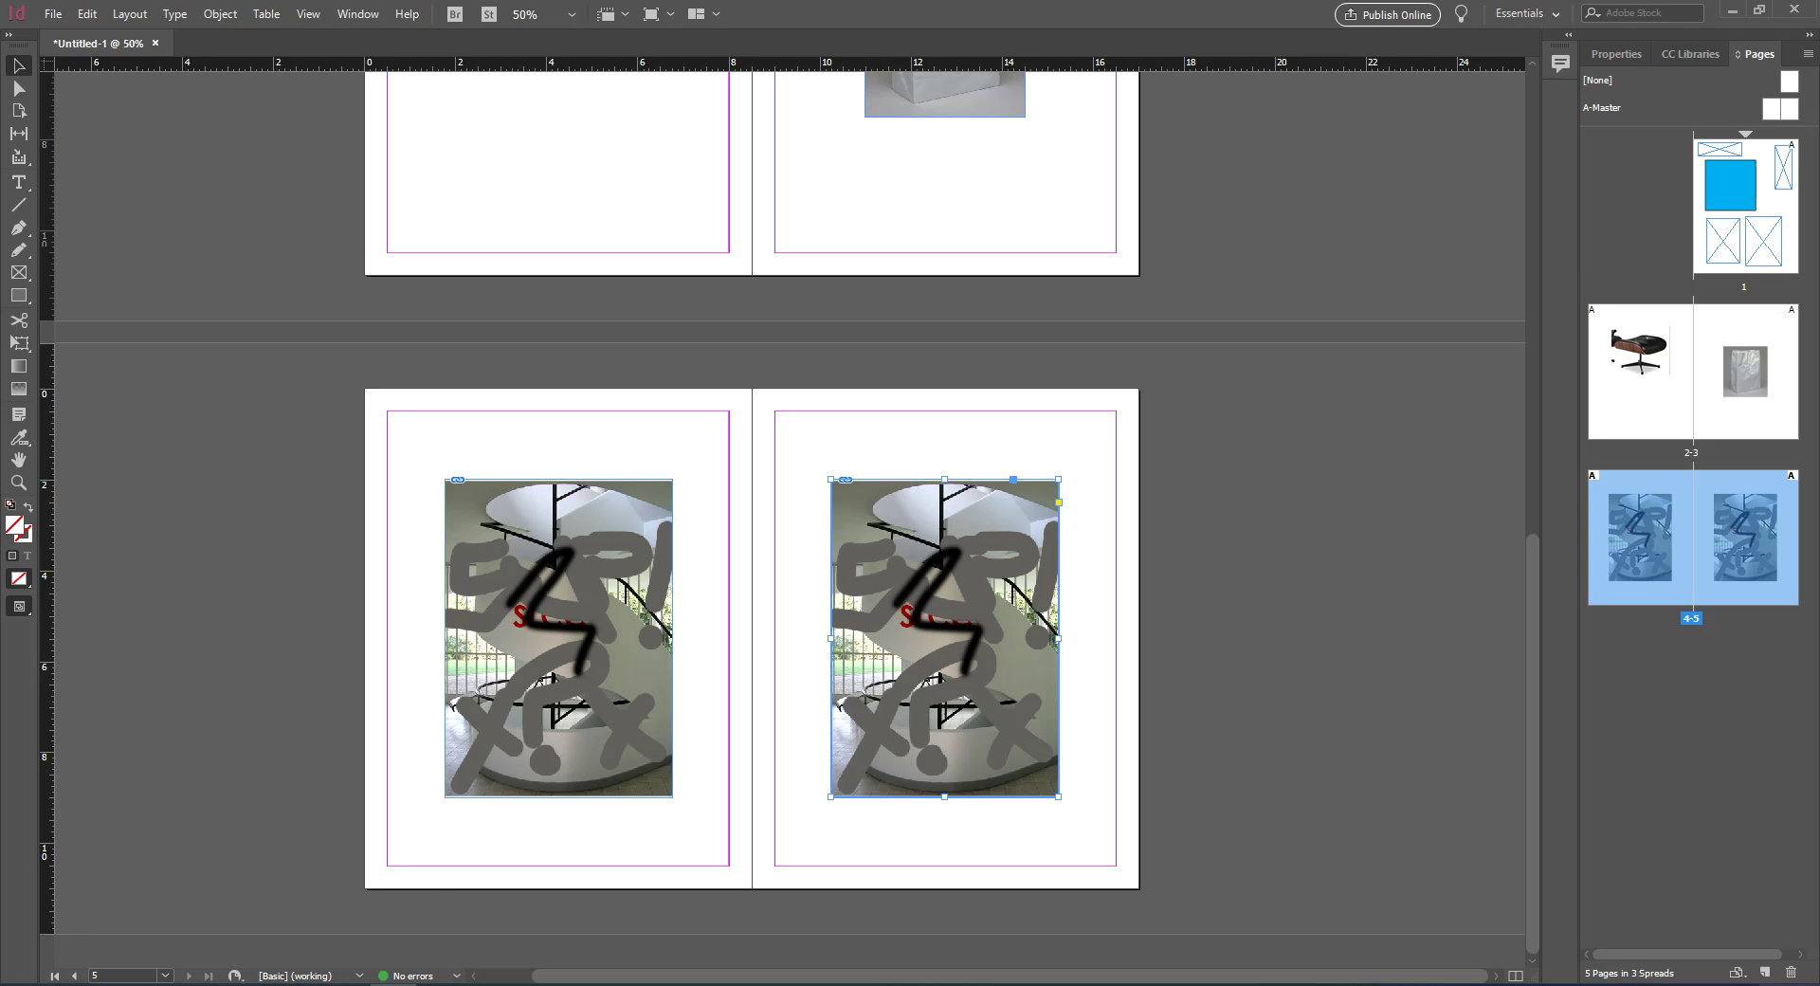
{"action": "left_click", "coordinate": [1763, 972]}
{"action": "left_click", "coordinate": [1764, 973]}
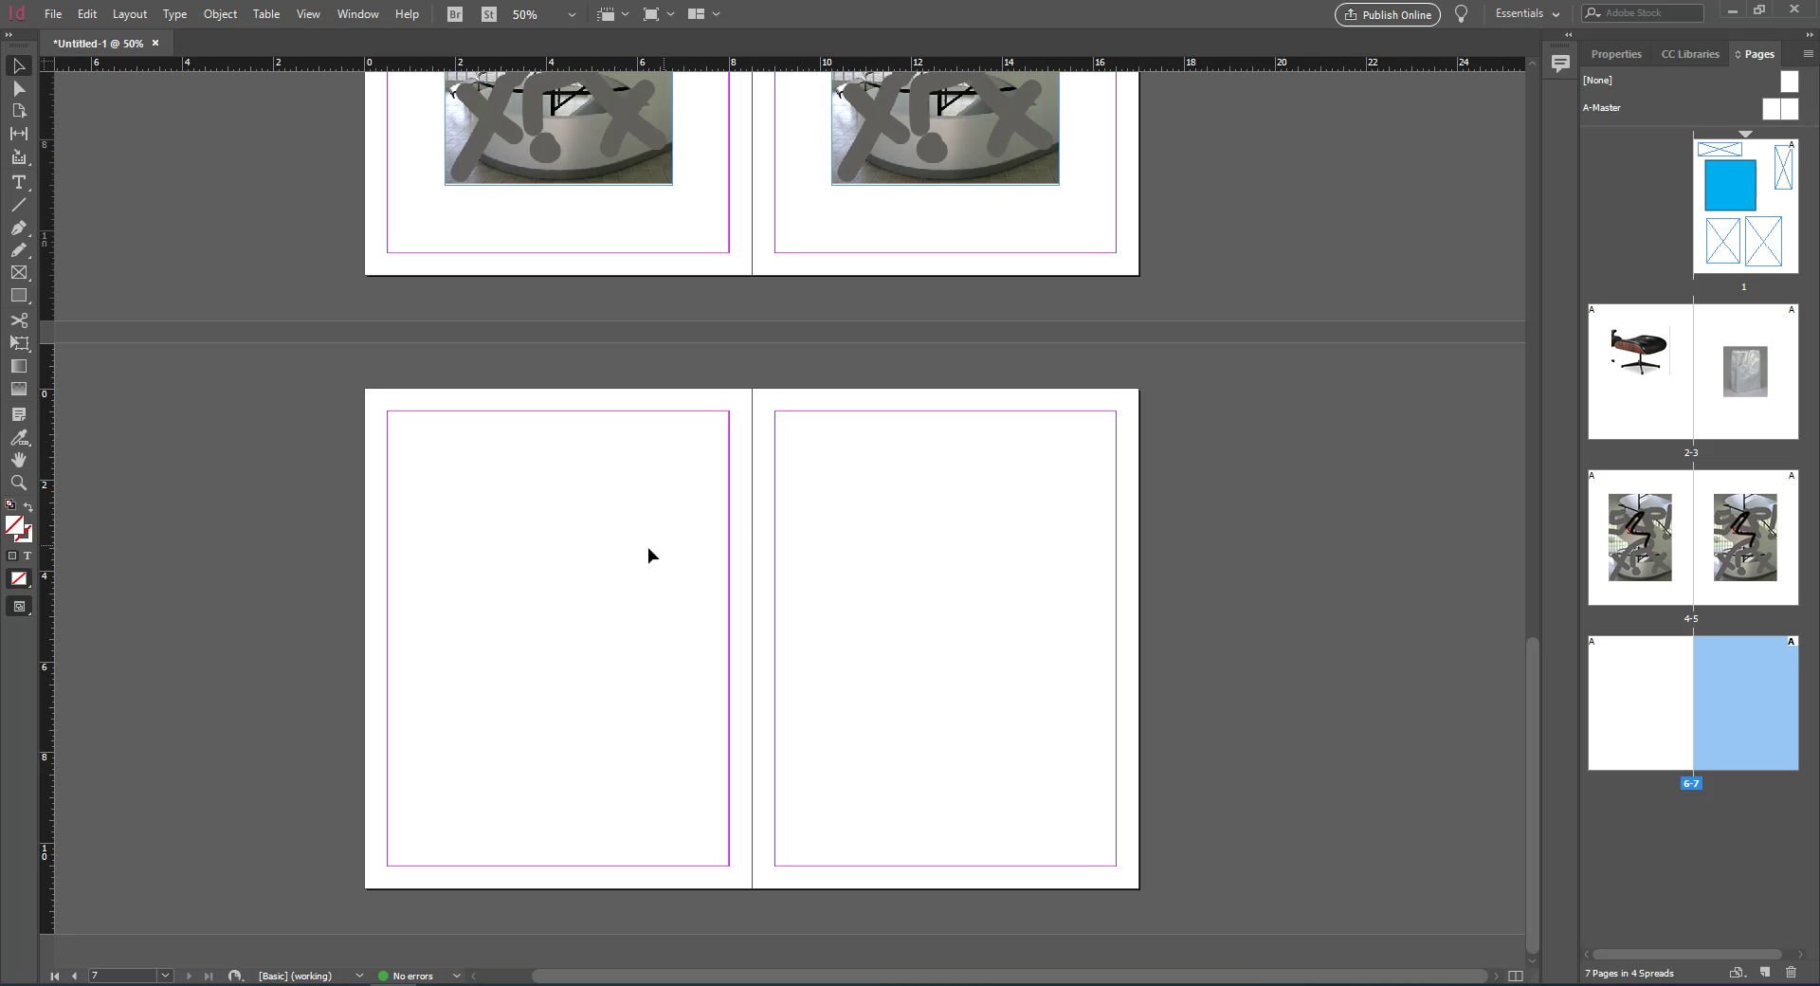
Start placing the 4.1+interior+elevations PDF with Show Import Options and select its page 4 as the previewed page
{"action": "key", "text": "ctrl+d"}
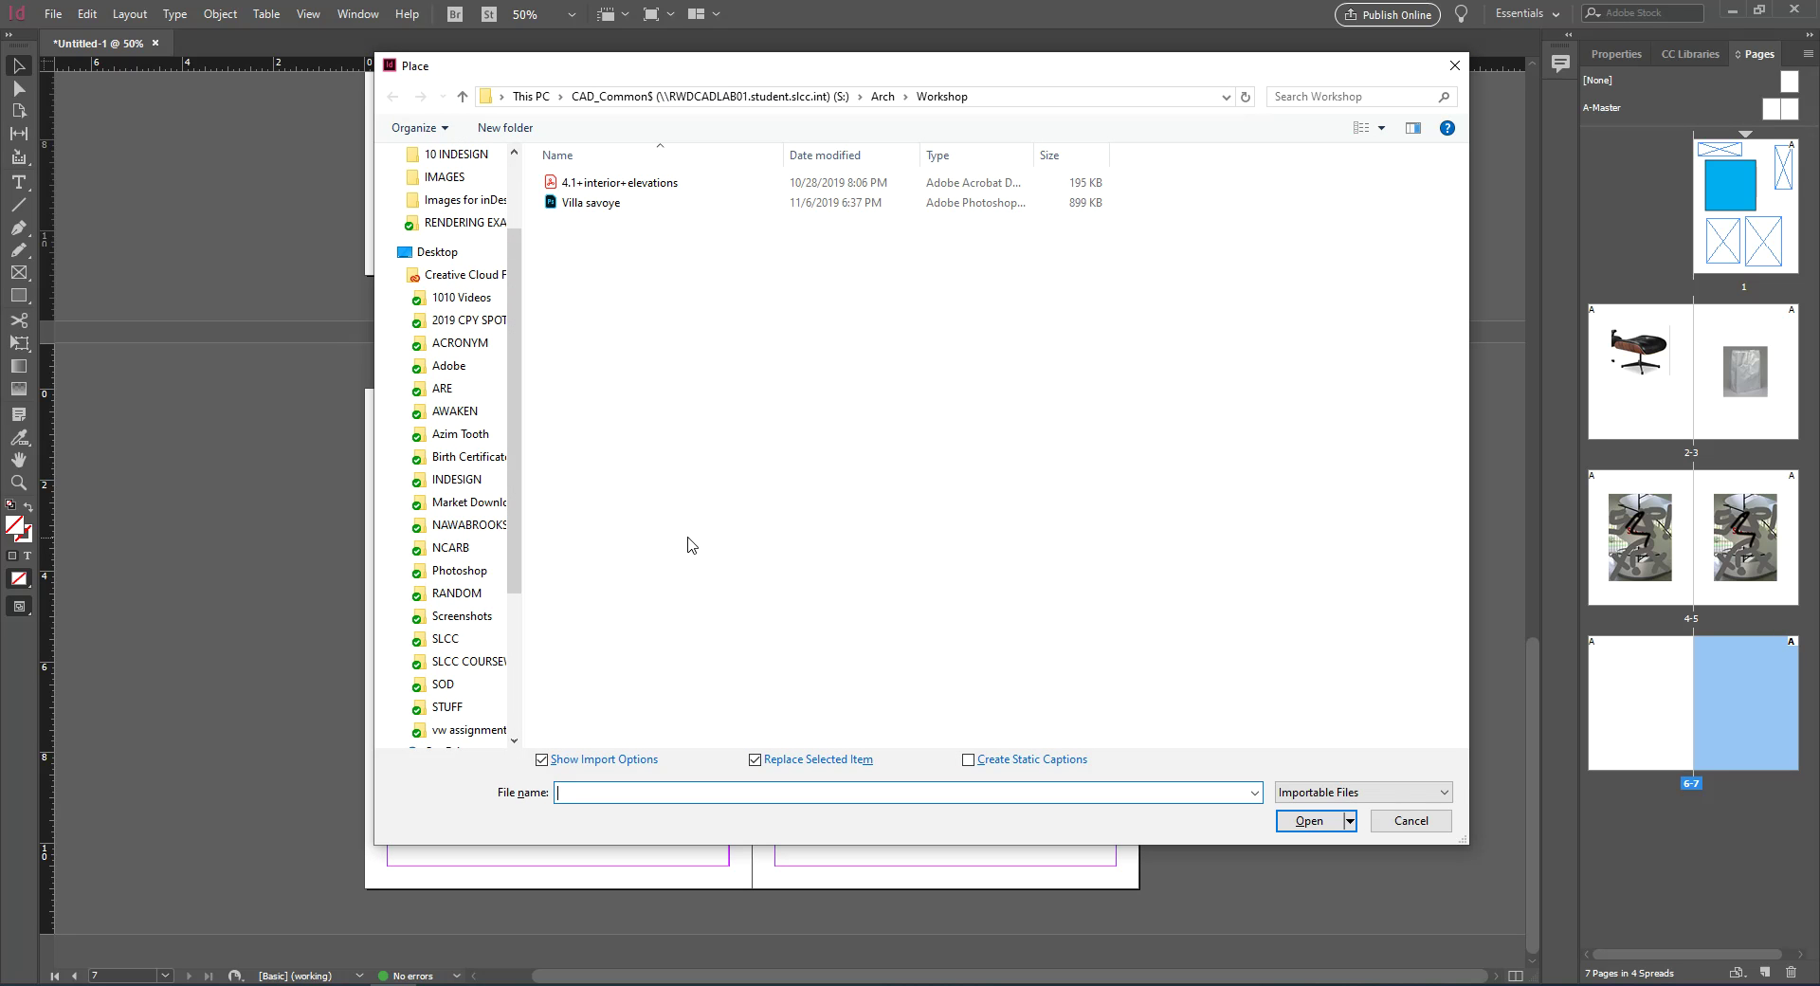
{"action": "left_click", "coordinate": [630, 192]}
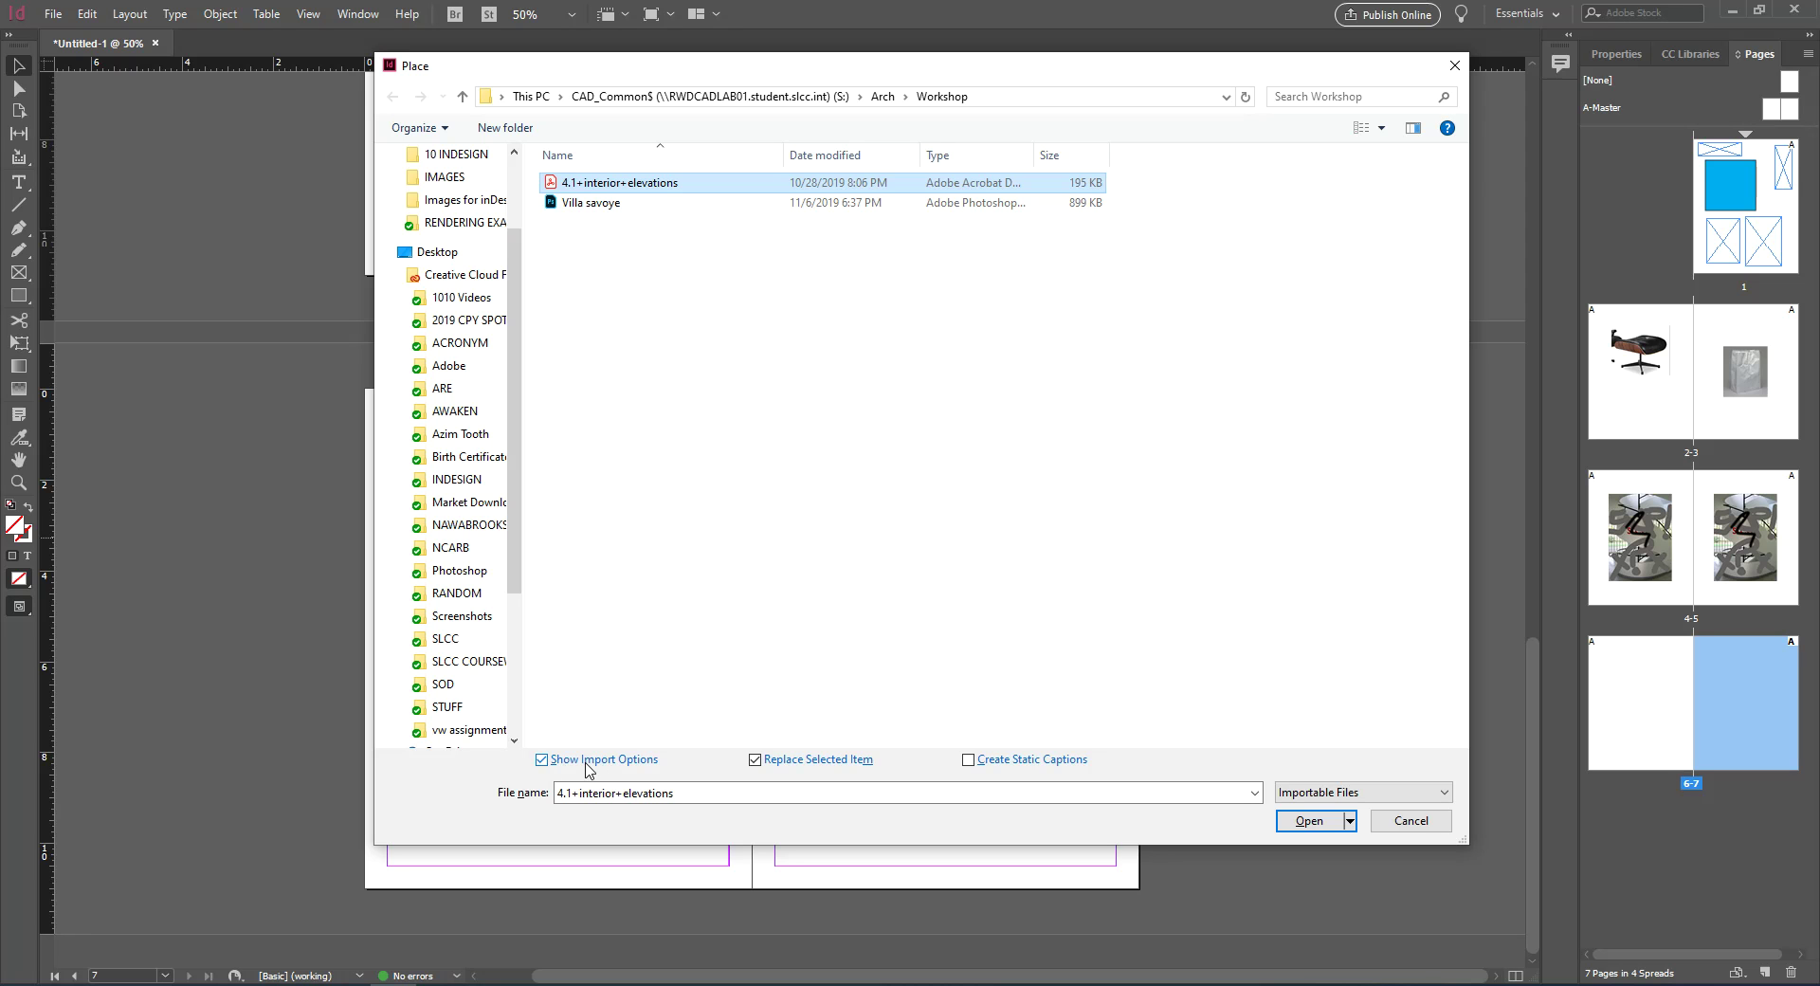
{"action": "left_click", "coordinate": [1309, 821]}
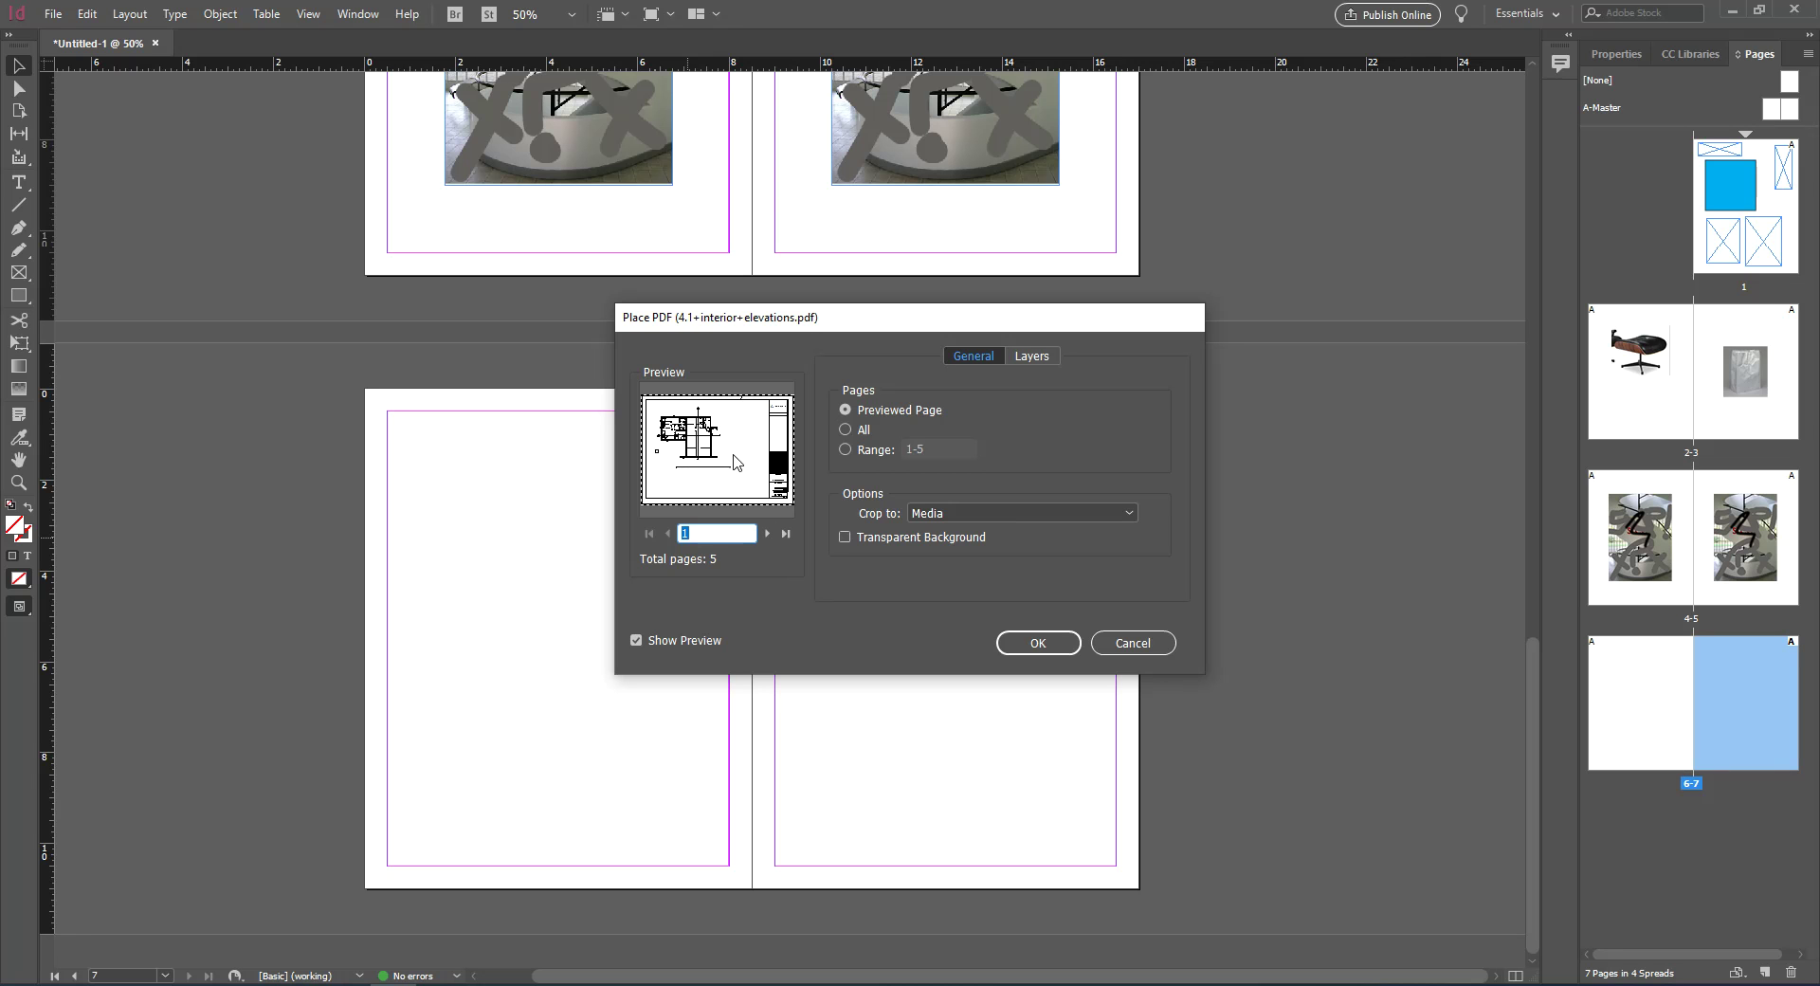
{"action": "left_click", "coordinate": [767, 532]}
{"action": "left_click", "coordinate": [767, 533]}
{"action": "left_click", "coordinate": [767, 532]}
{"action": "left_click", "coordinate": [767, 532]}
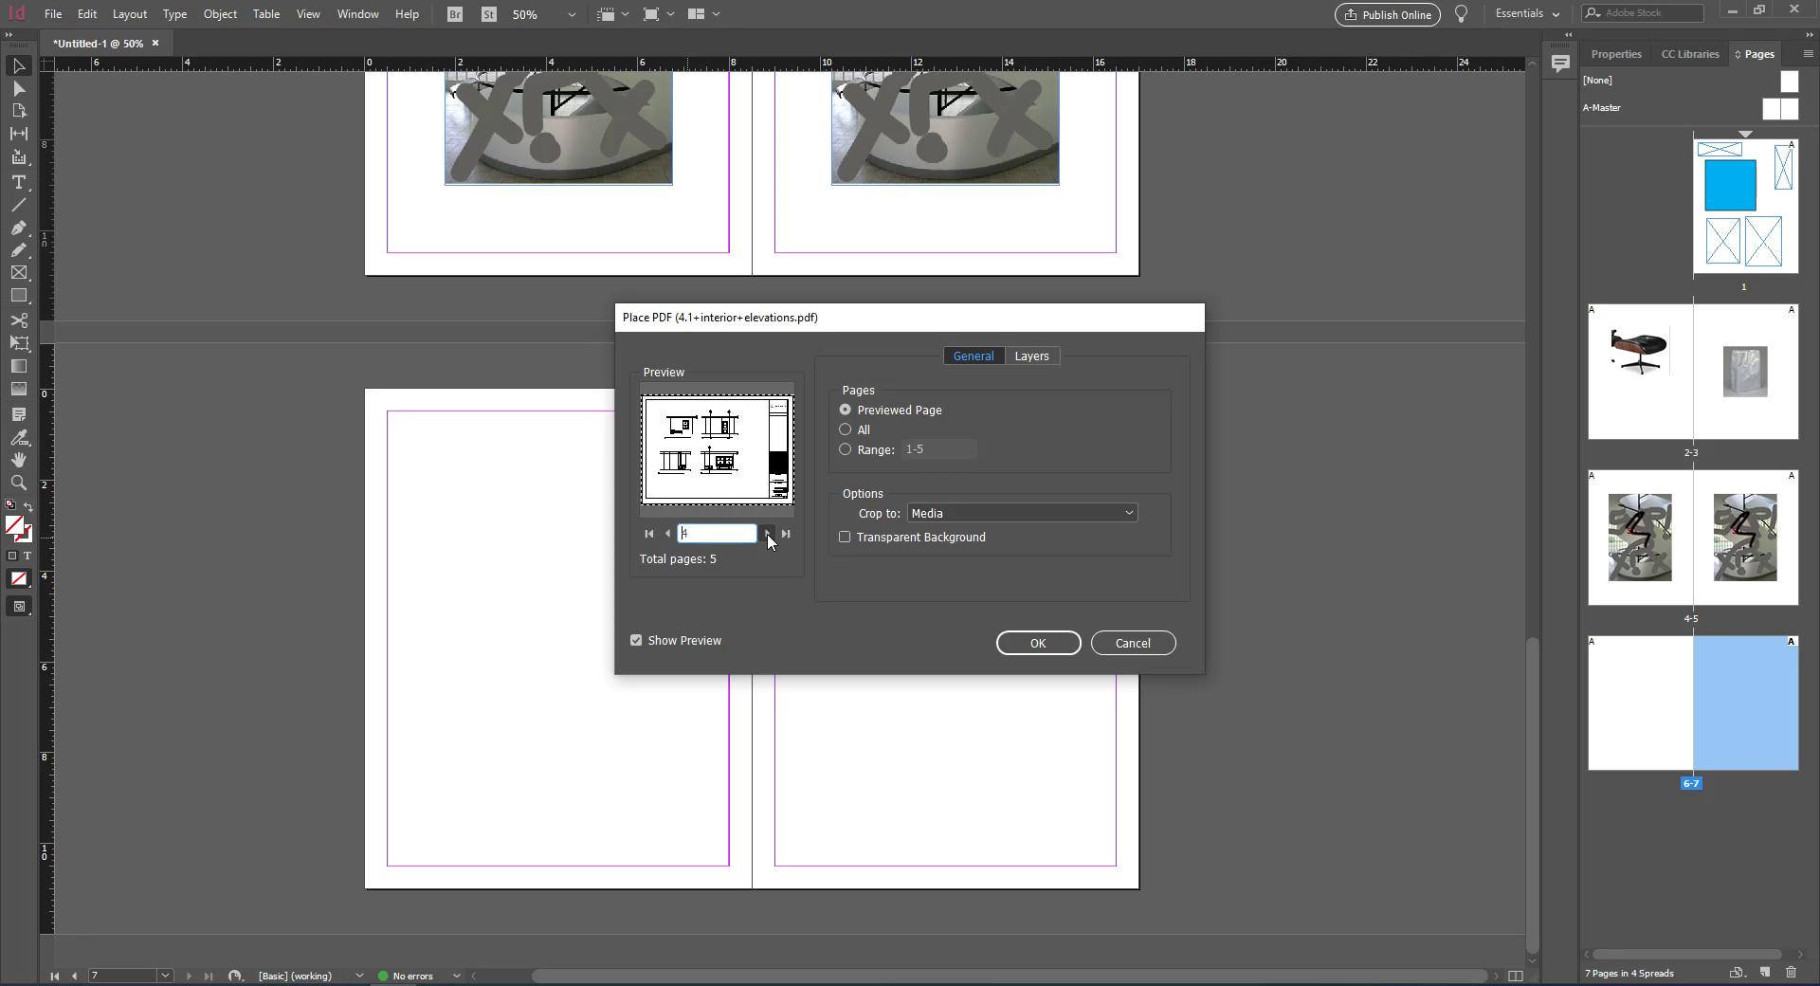
{"action": "left_click", "coordinate": [668, 533]}
Compare the PDF preview with Transparent Background on and off, leaving the option off
{"action": "left_click", "coordinate": [845, 537]}
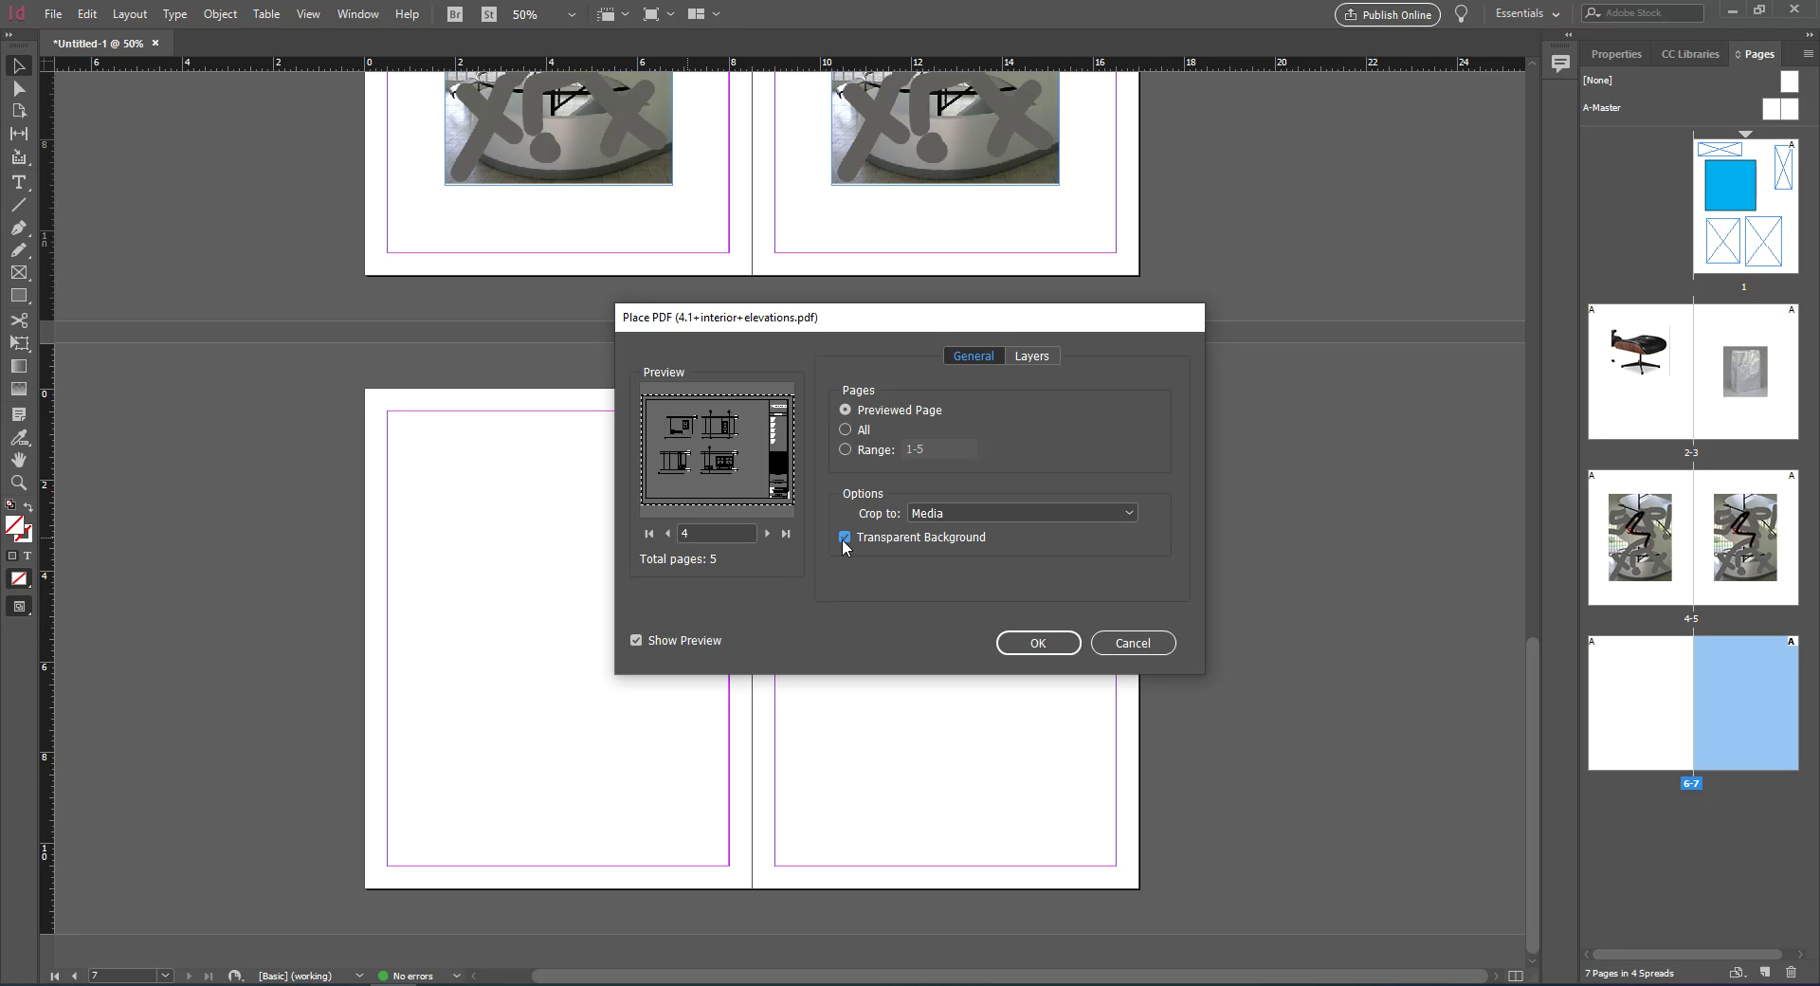
{"action": "left_click", "coordinate": [842, 537]}
{"action": "left_click", "coordinate": [843, 538]}
{"action": "left_click", "coordinate": [843, 537]}
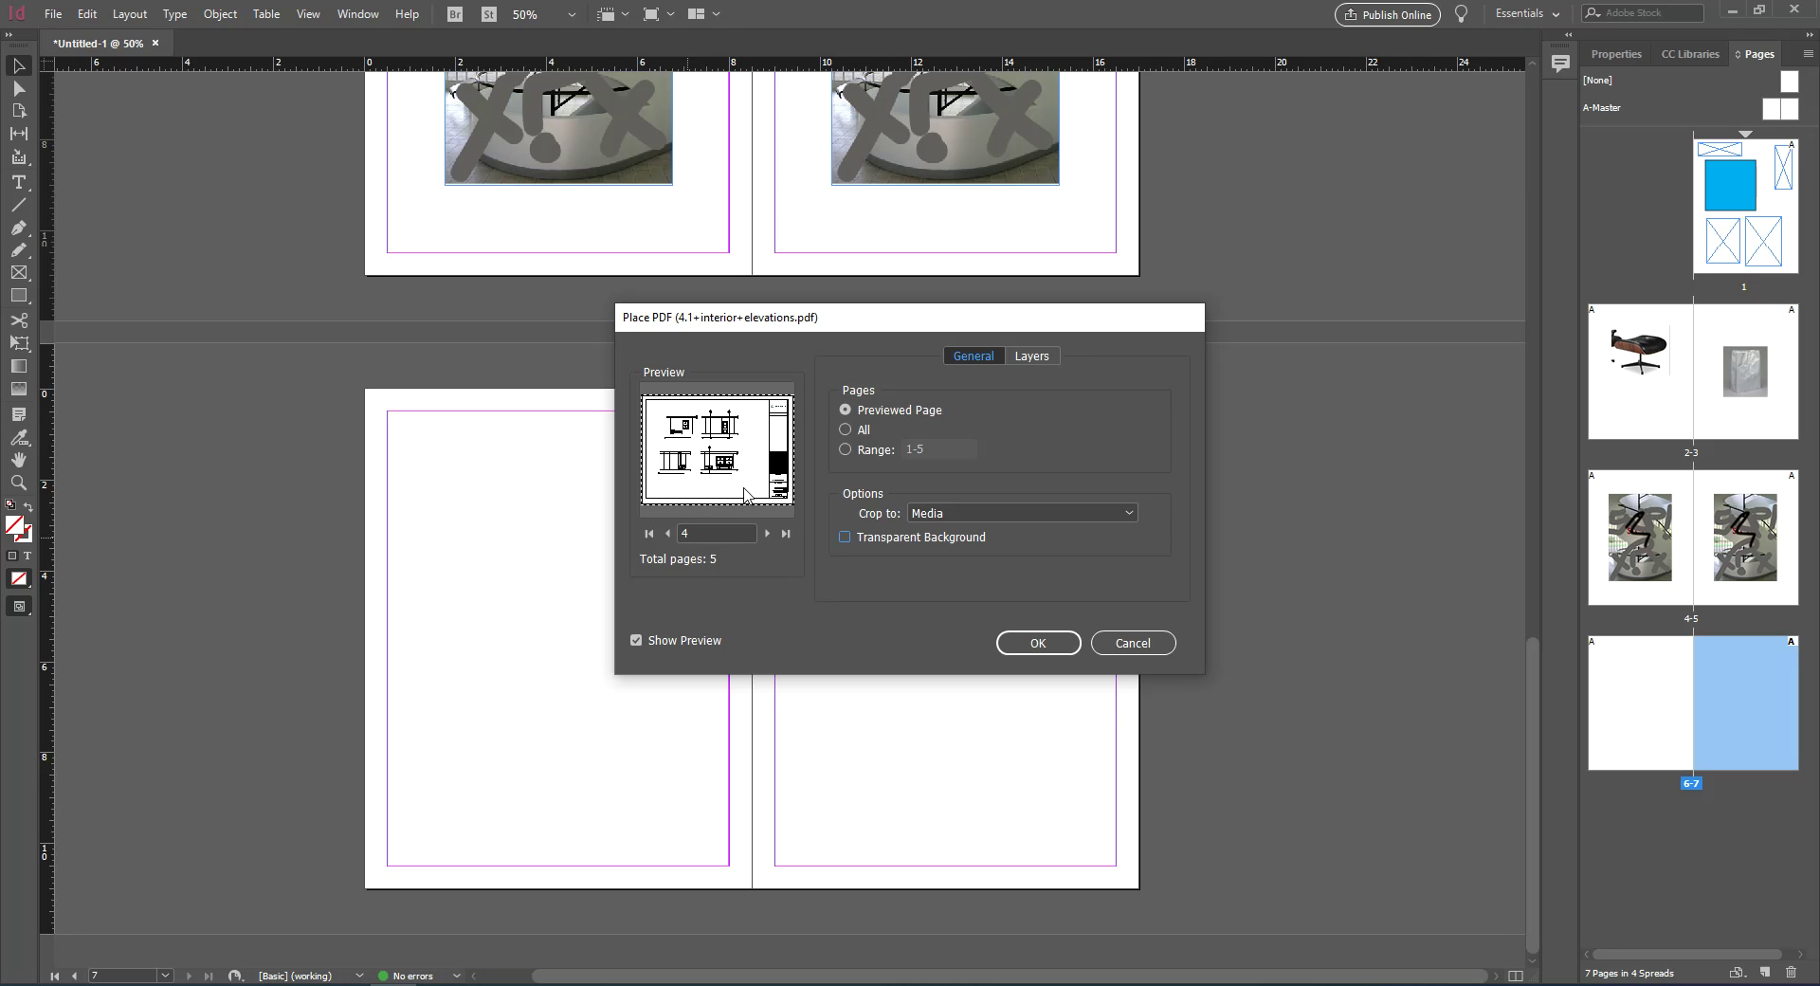
Recheck the PDF's Transparent Background option, leave it off, and place the previewed page at full size near page 6's upper corner
{"action": "left_click", "coordinate": [845, 539]}
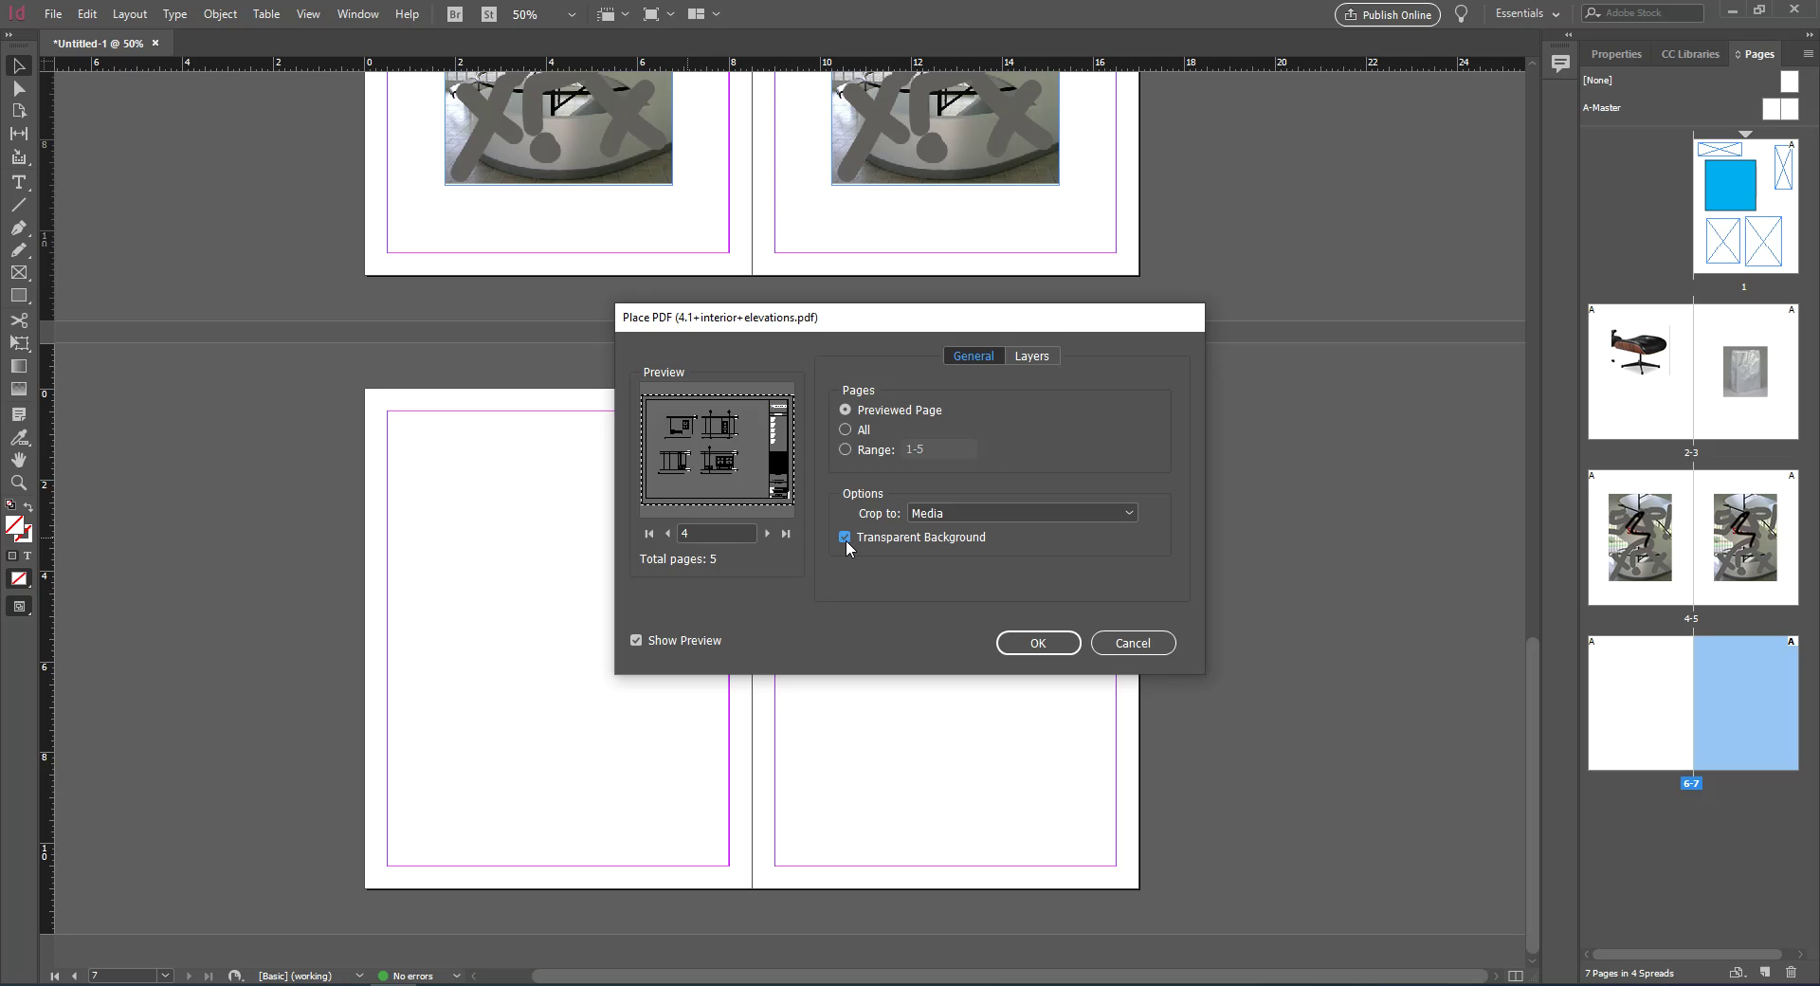
{"action": "left_click", "coordinate": [844, 538]}
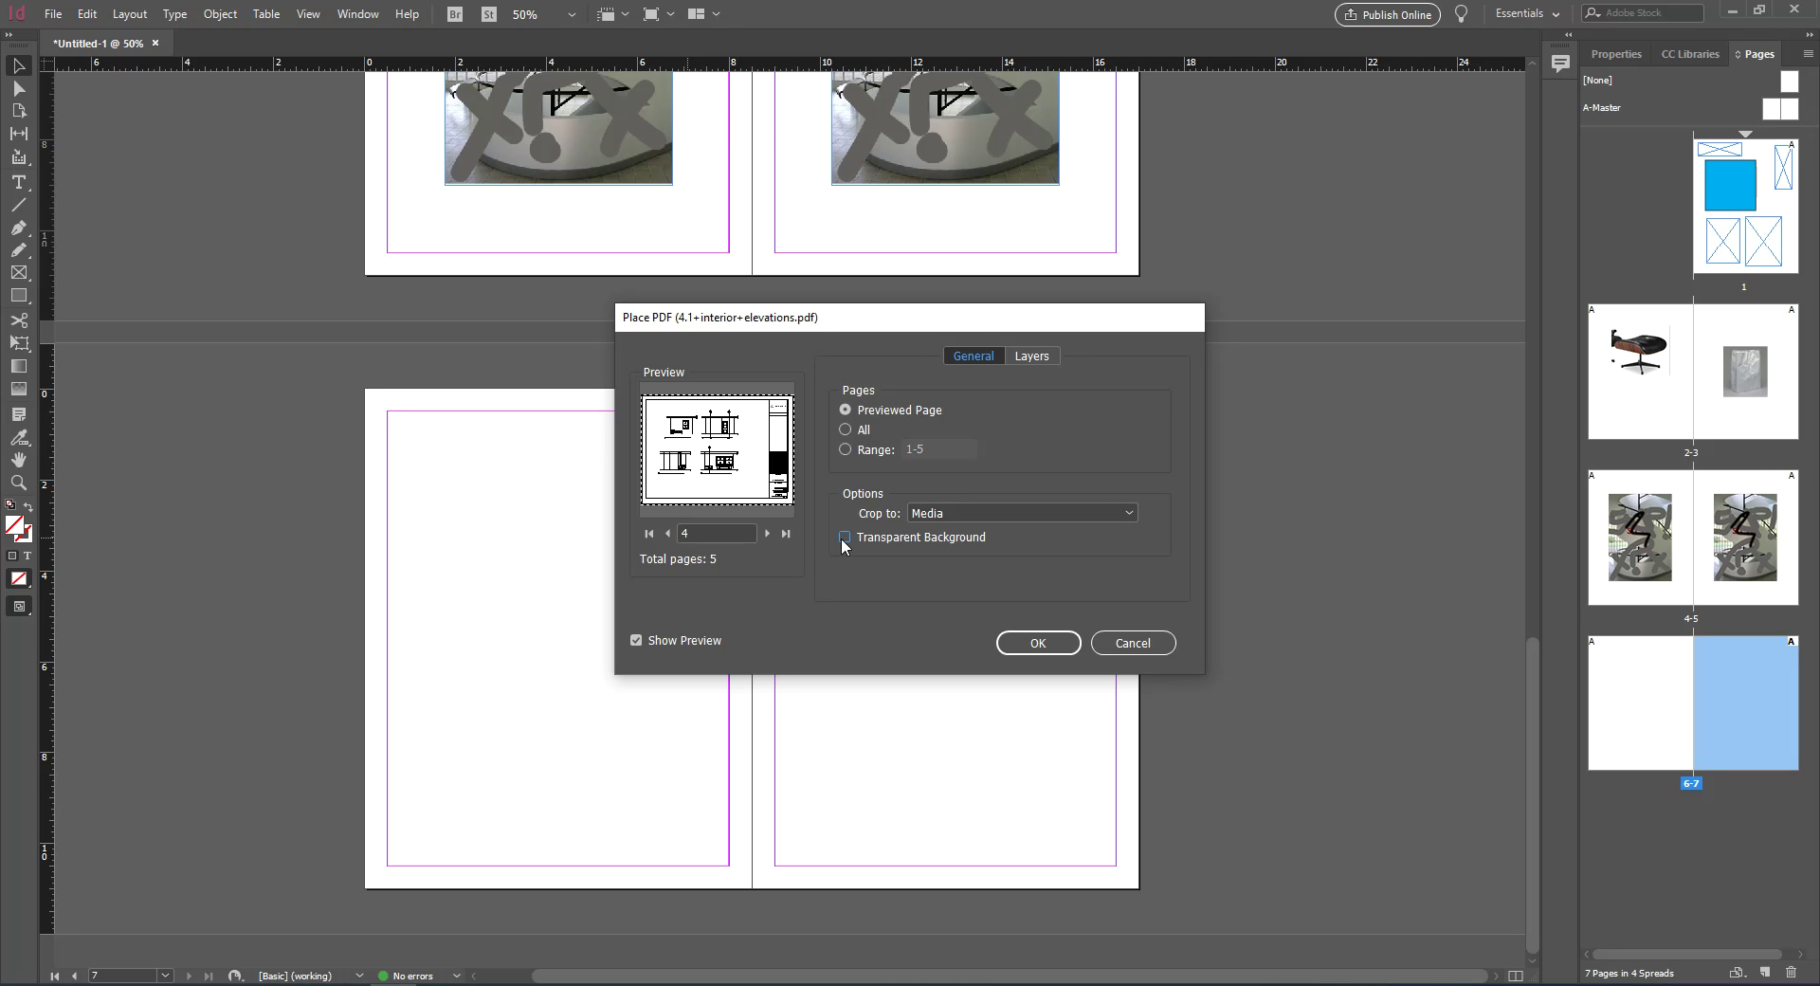
{"action": "left_click", "coordinate": [1038, 643]}
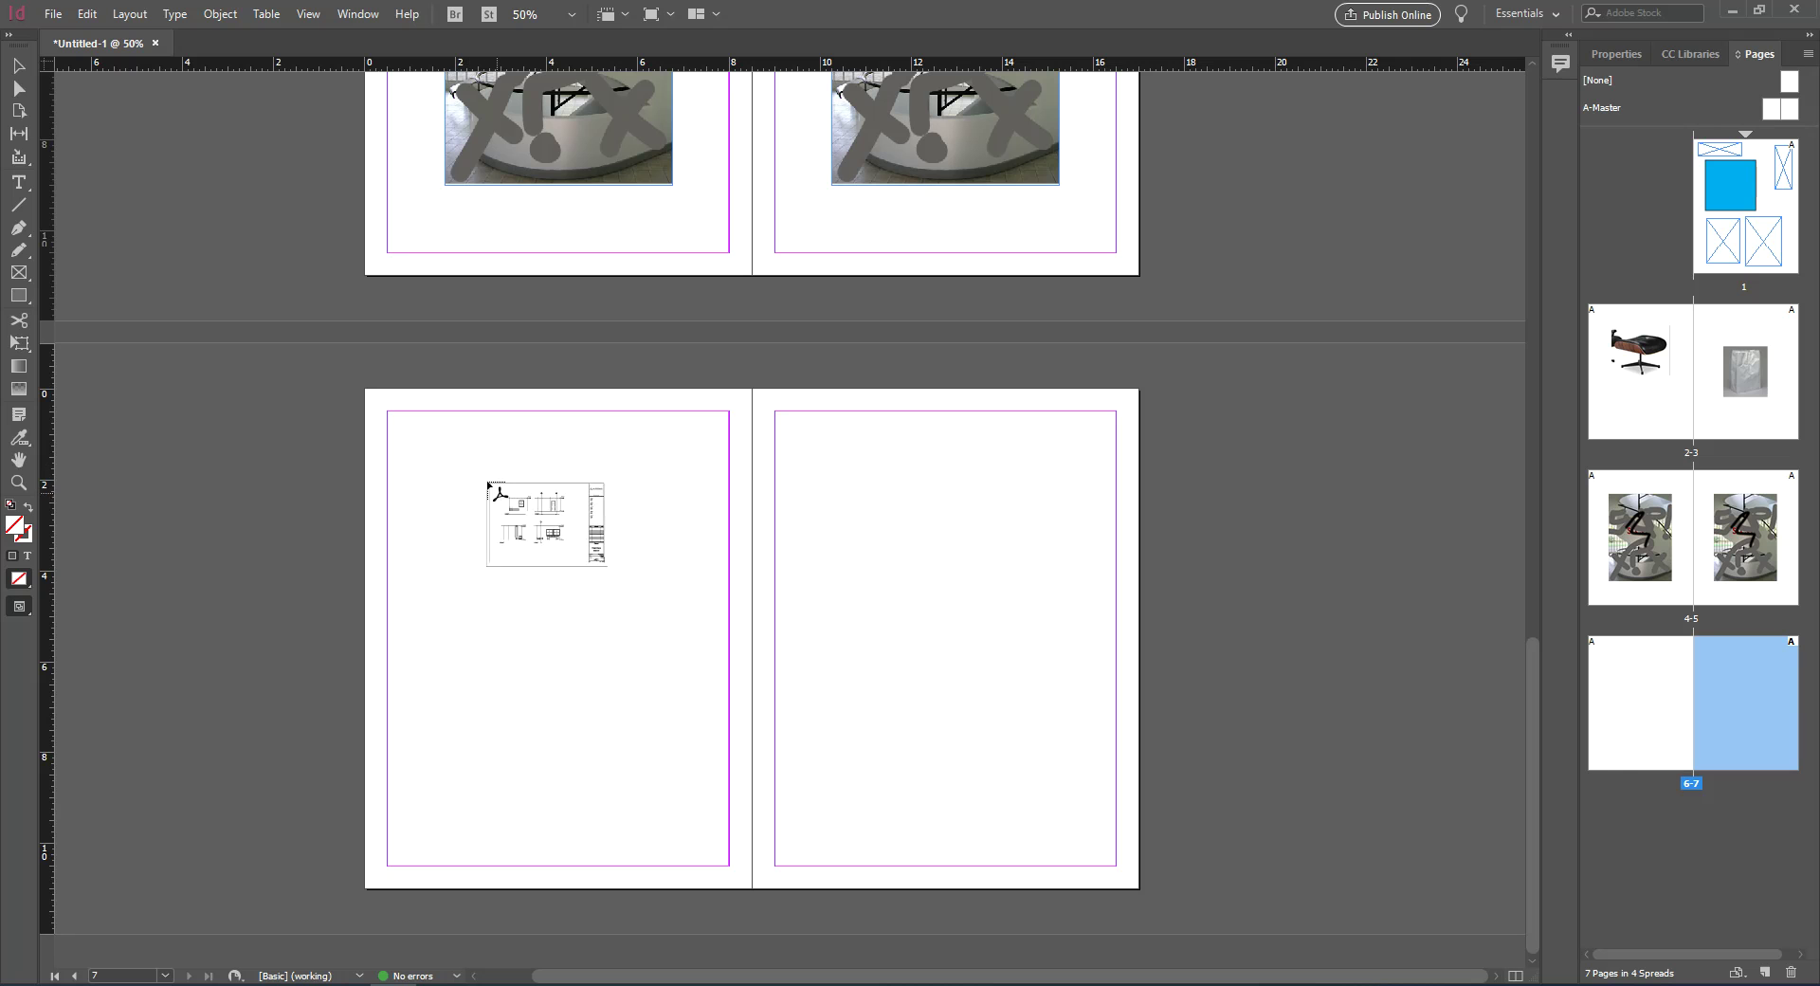
{"action": "left_click", "coordinate": [434, 437]}
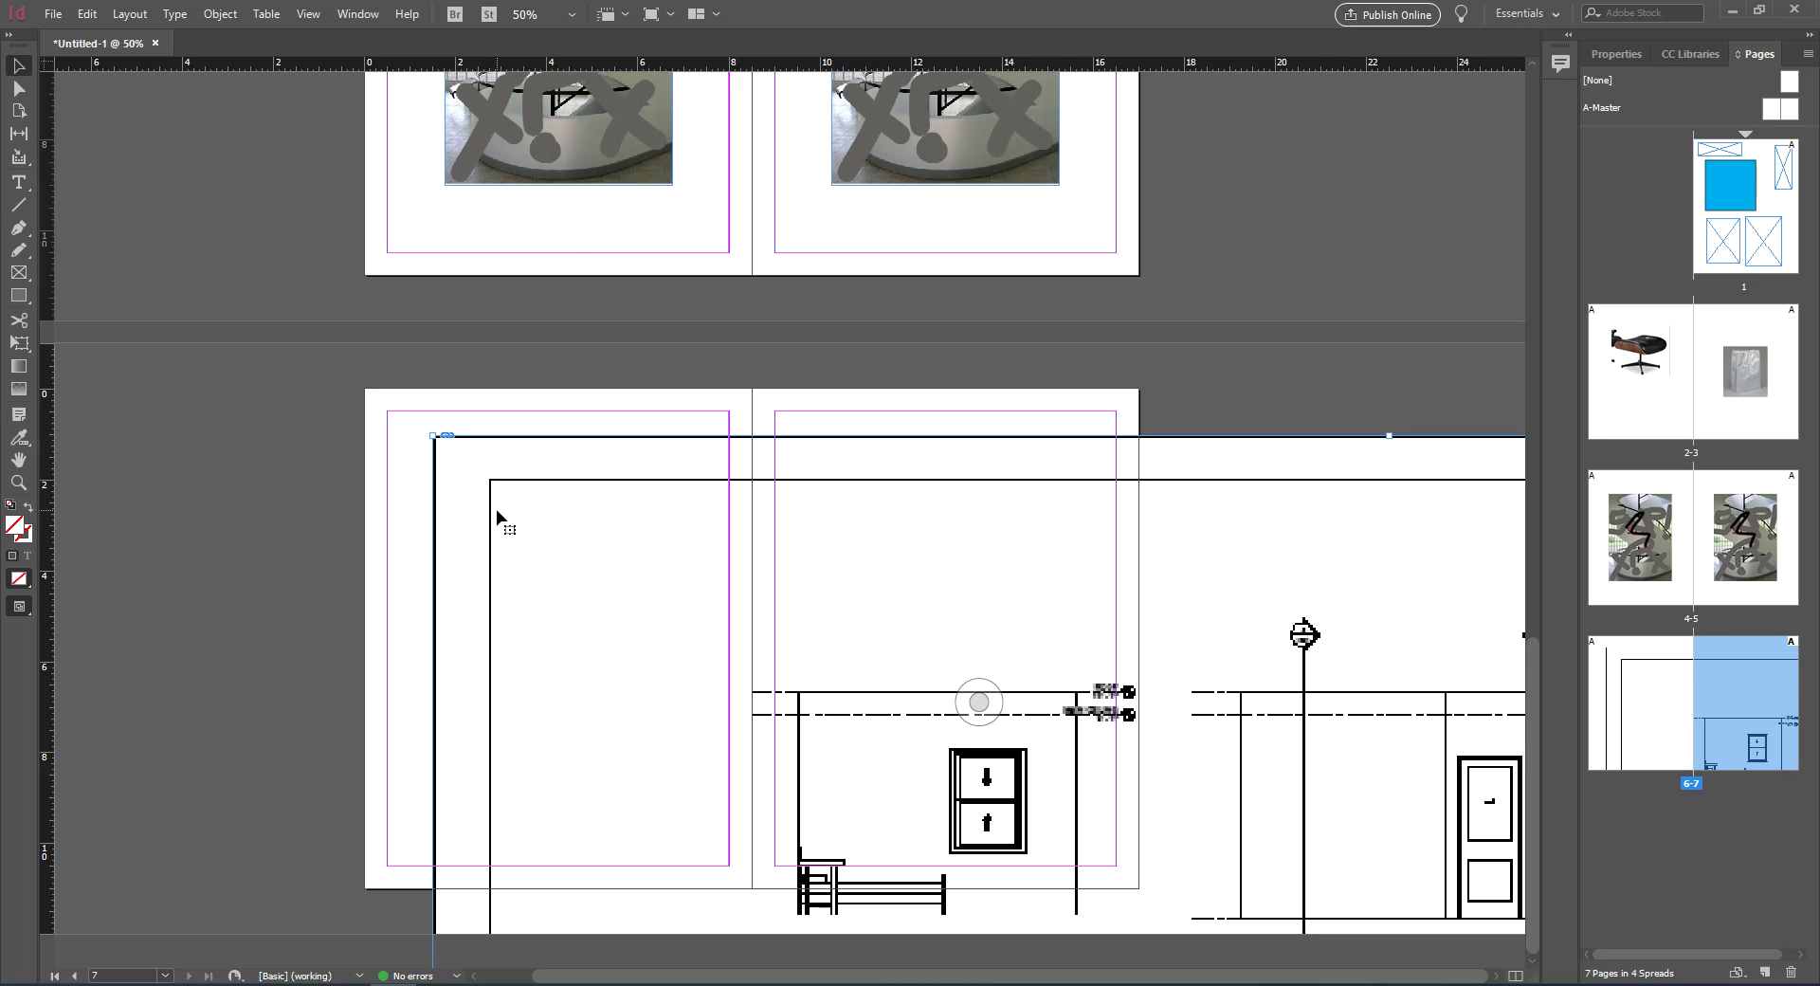
Move the oversized PDF drawing across the page 6-7 spread to inspect its extent, and delete it
{"action": "key", "text": "ctrl+minus"}
{"action": "key", "text": "ctrl+minus"}
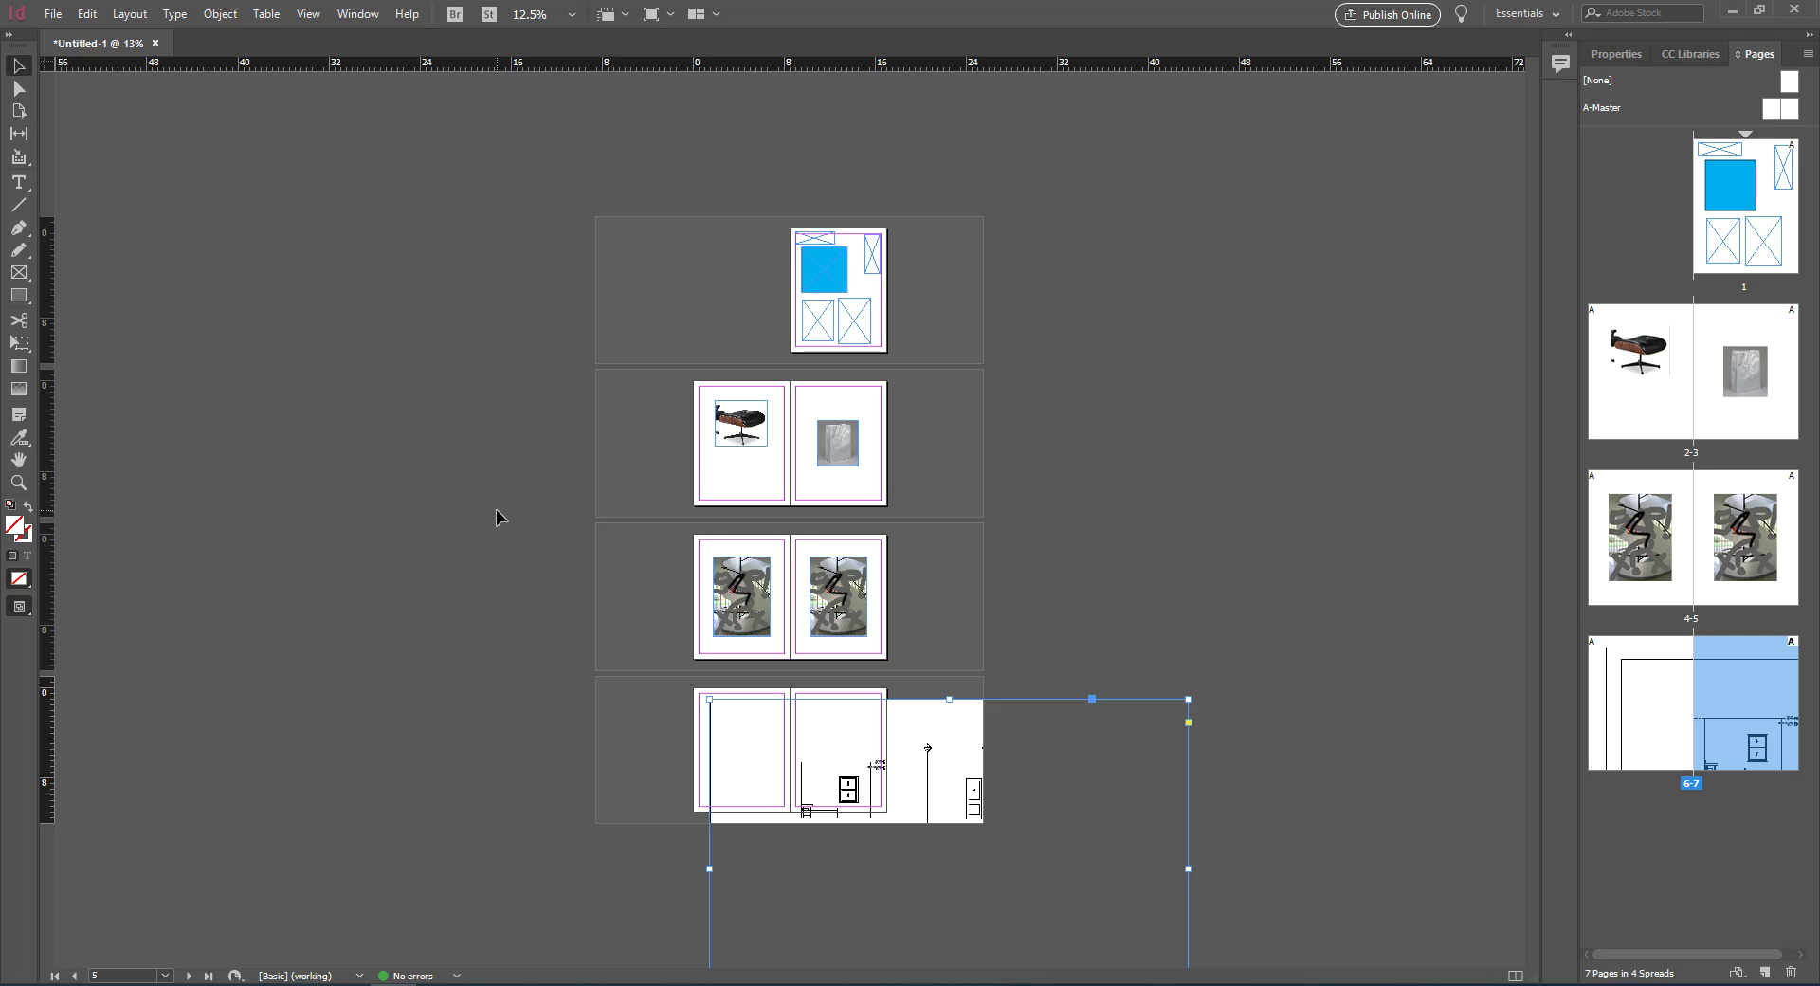
{"action": "left_click_drag", "start_coordinate": [756, 764], "coordinate": [684, 707]}
{"action": "left_click_drag", "start_coordinate": [876, 804], "coordinate": [775, 735]}
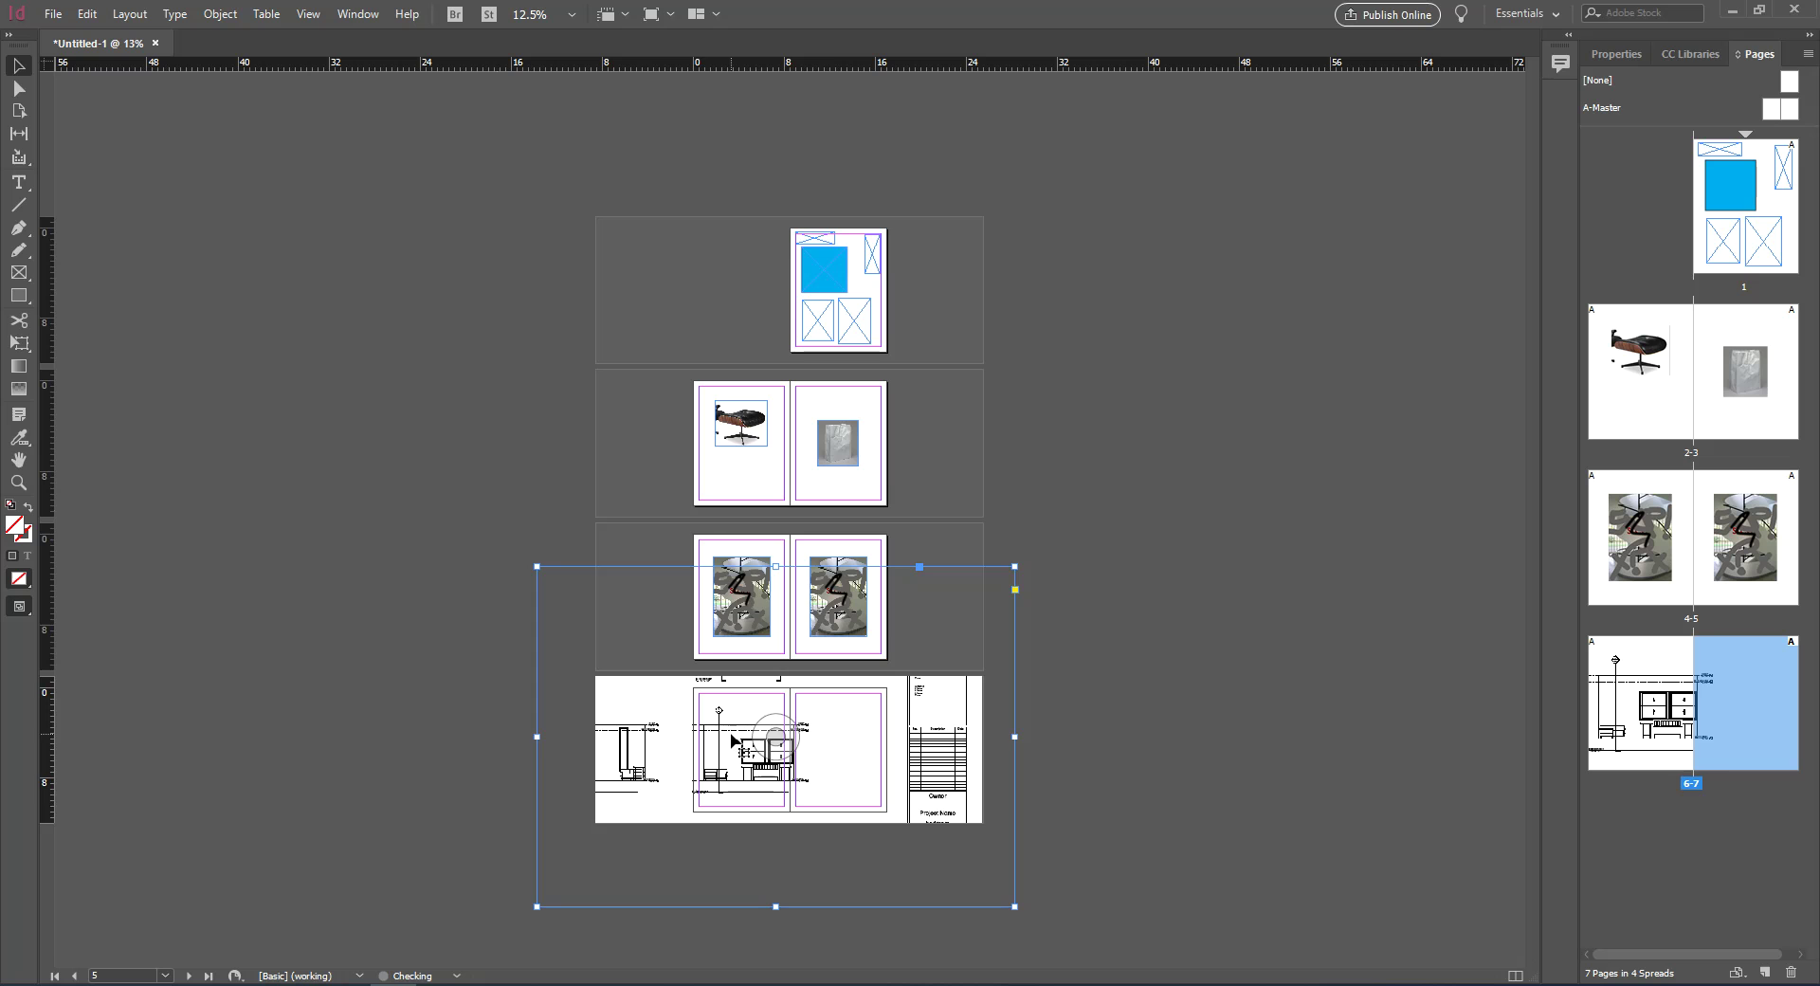
{"action": "key", "text": "ctrl+minus"}
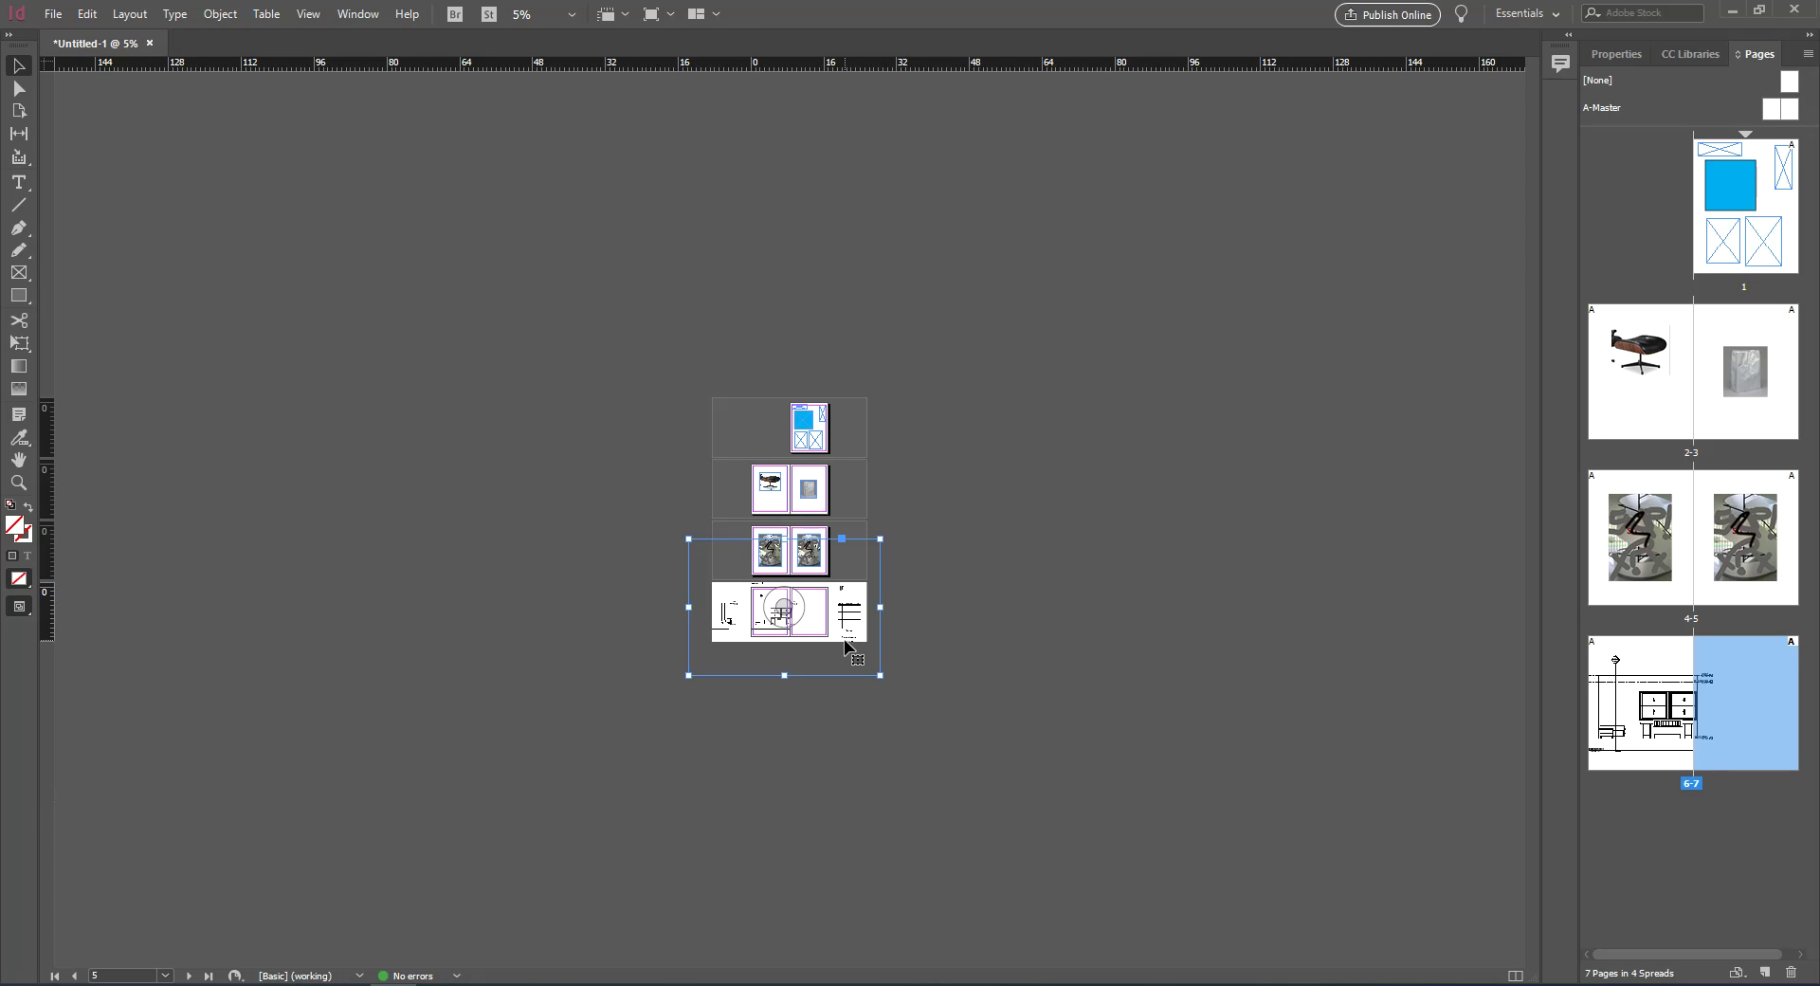
{"action": "key", "text": "ctrl+equal"}
{"action": "key", "text": "ctrl+equal"}
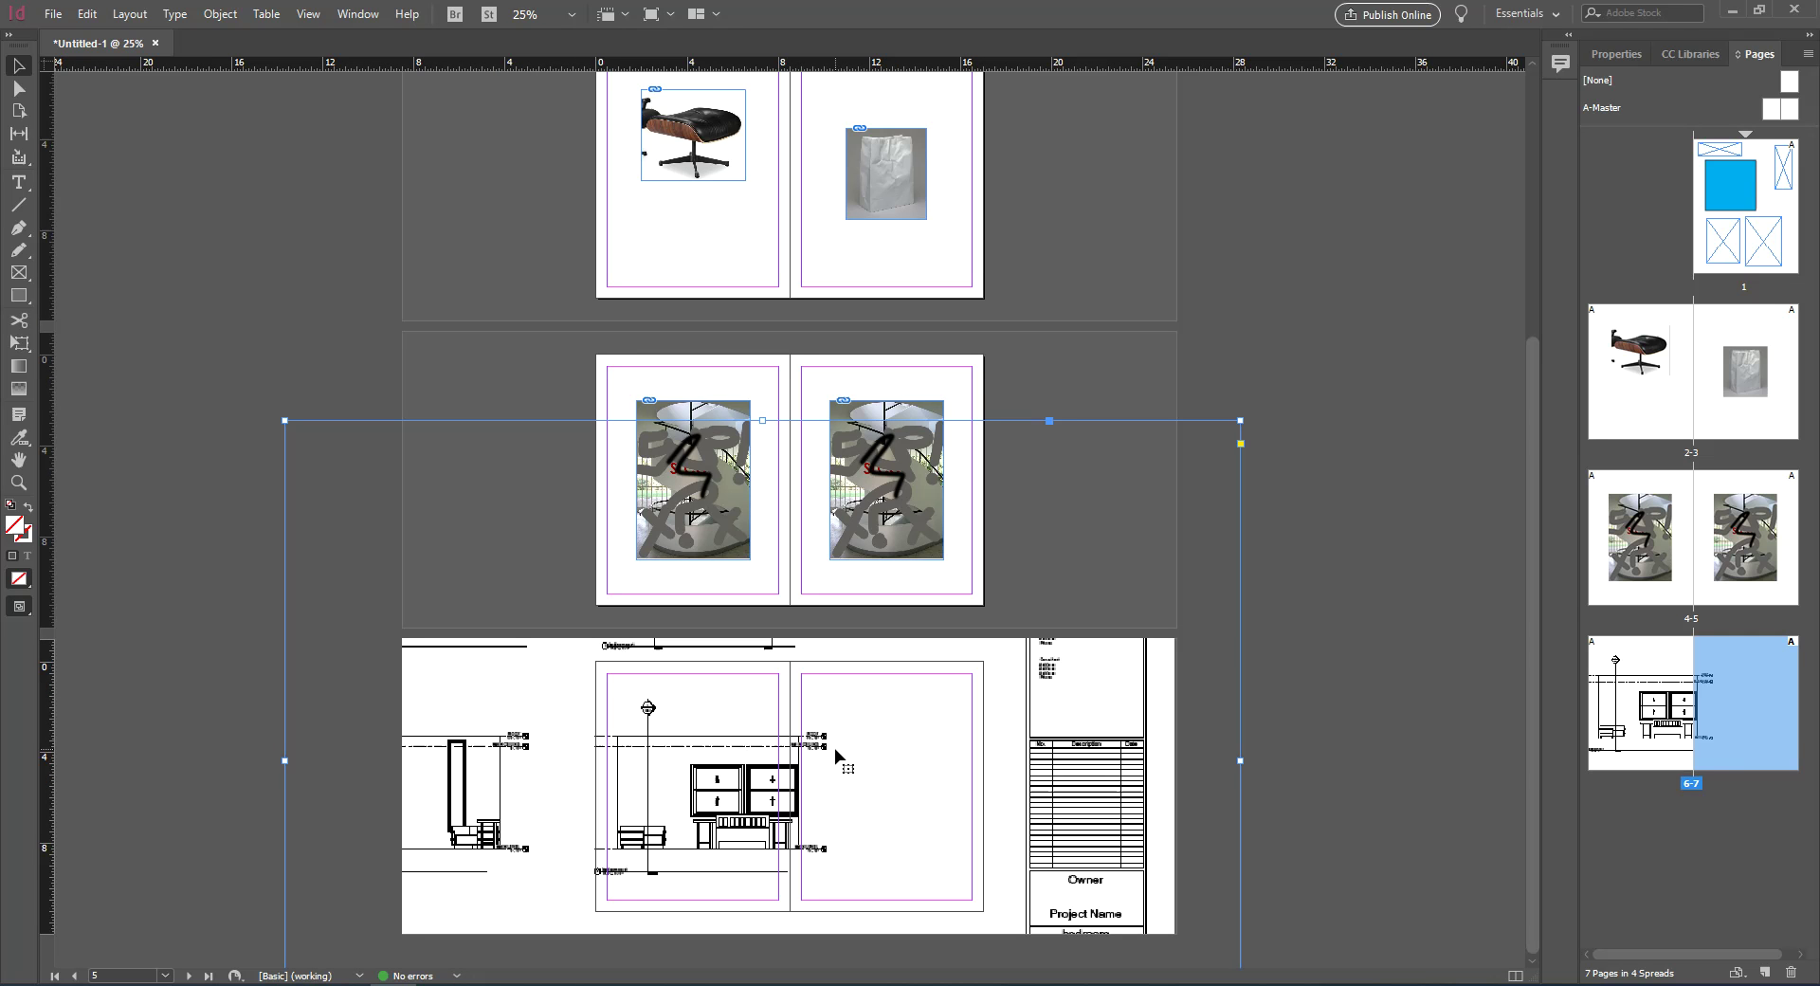
{"action": "key", "text": "Delete"}
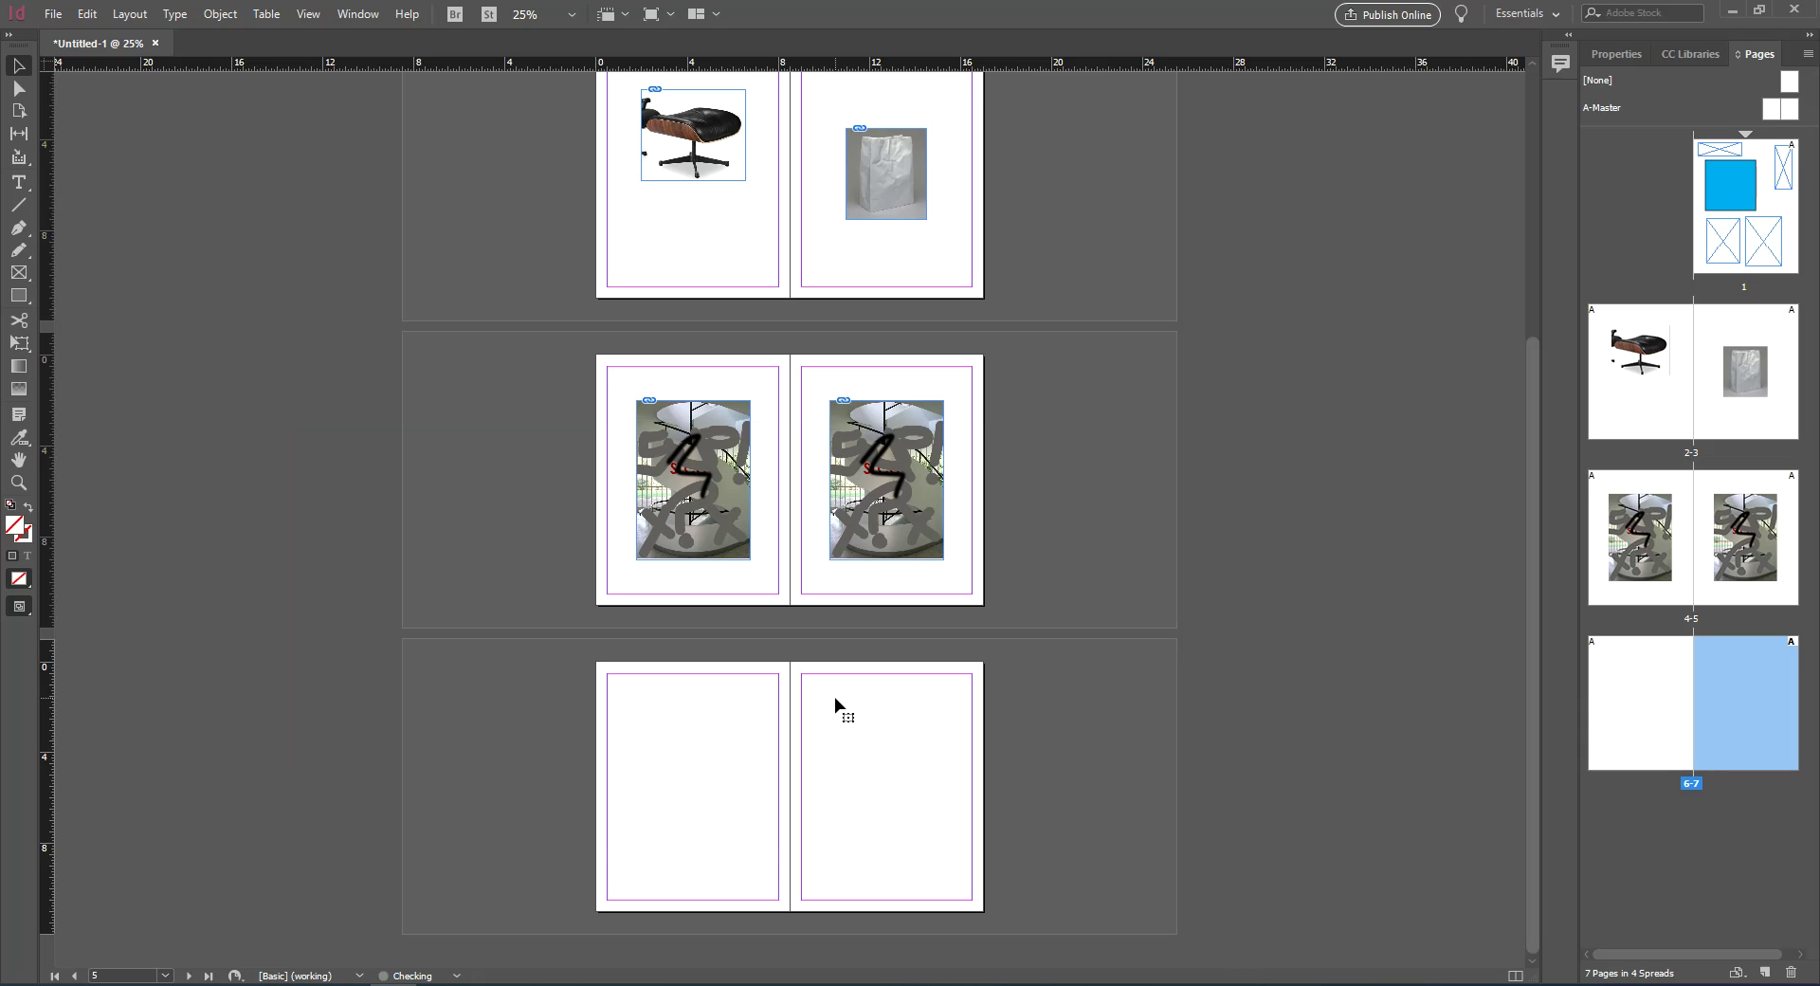
Draw a 7.5 by 10 in frame filling page 7's margins and place the 4.1+interior+elevations PDF inside it with the import options unchanged
{"action": "key", "text": "f"}
{"action": "left_click_drag", "start_coordinate": [803, 674], "coordinate": [972, 900]}
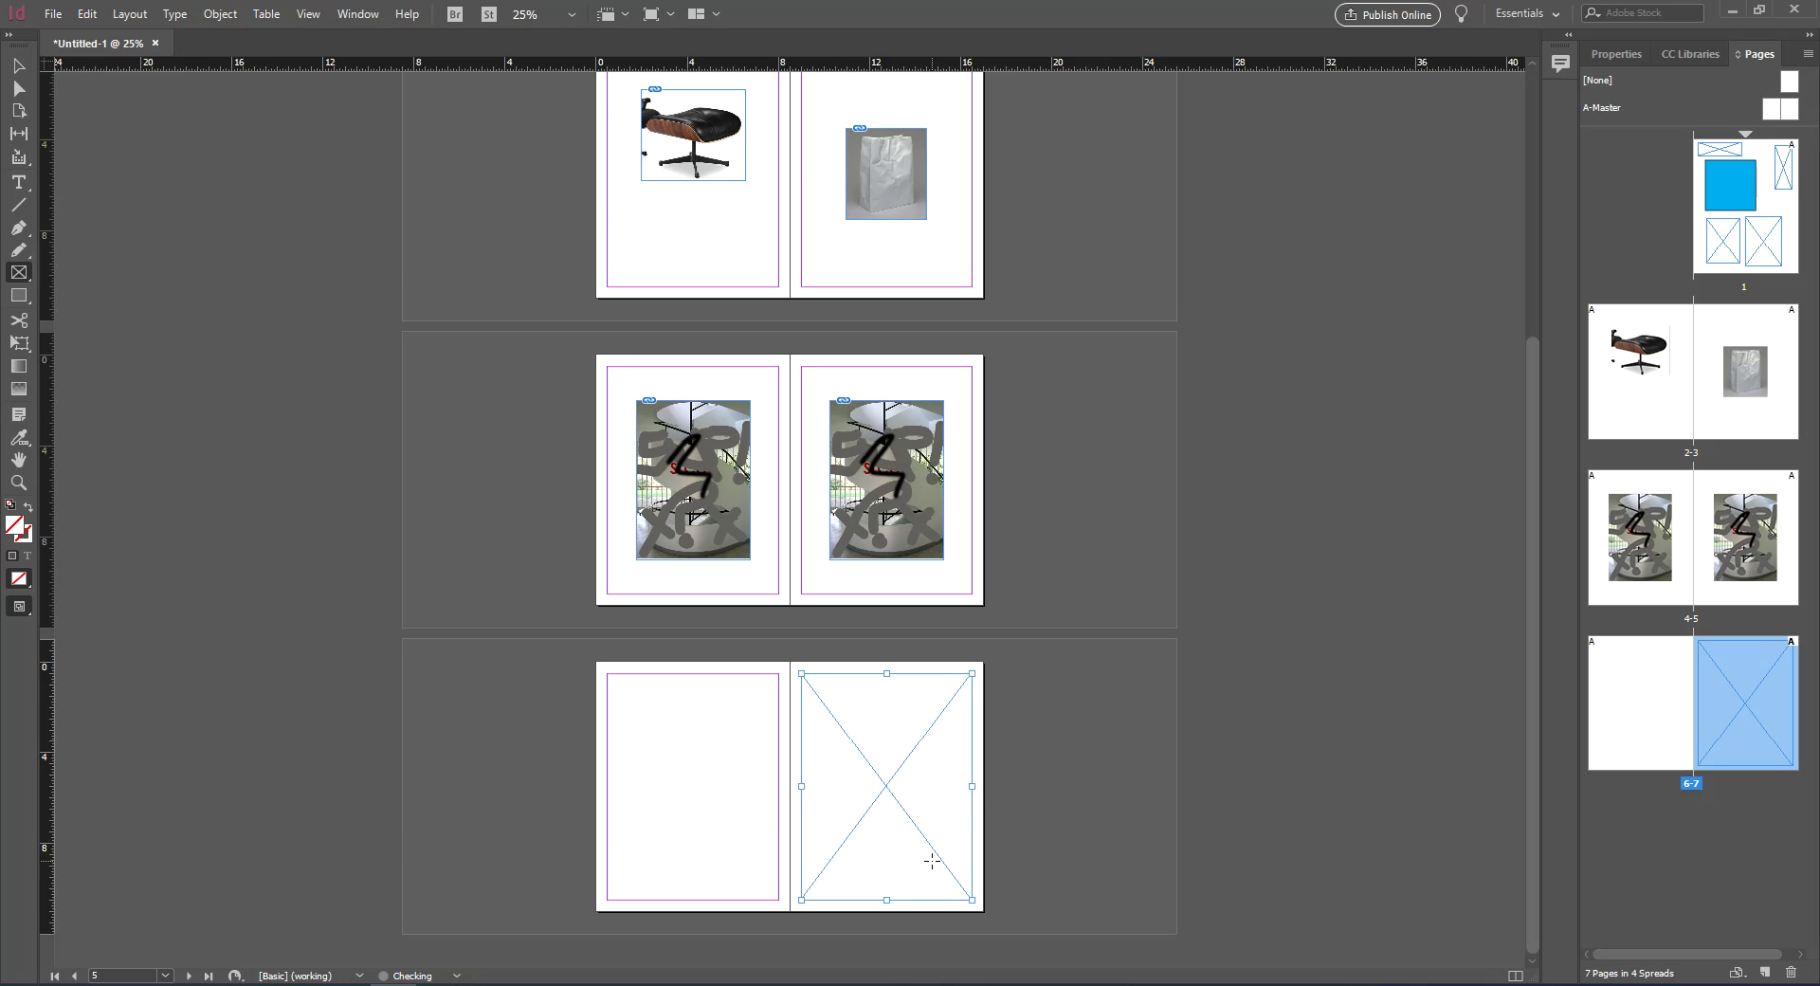
{"action": "key", "text": "ctrl+d"}
{"action": "left_click", "coordinate": [642, 185]}
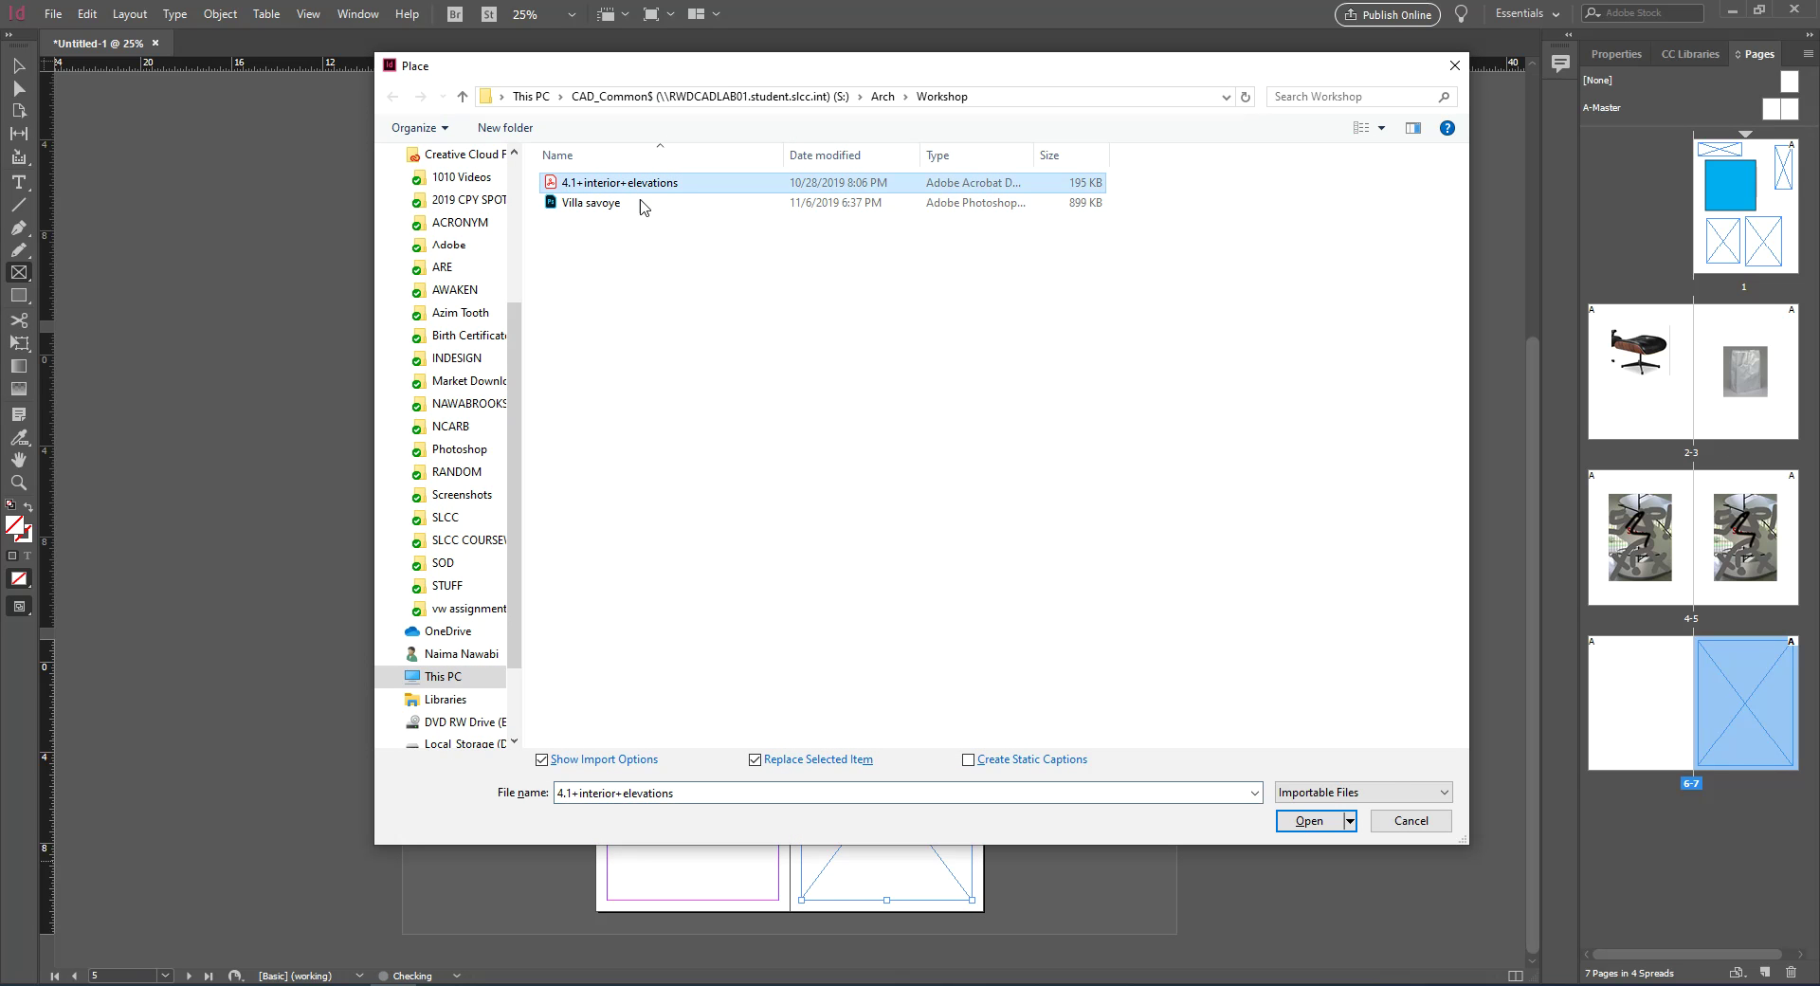
{"action": "left_click", "coordinate": [1309, 822]}
{"action": "left_click", "coordinate": [1010, 645]}
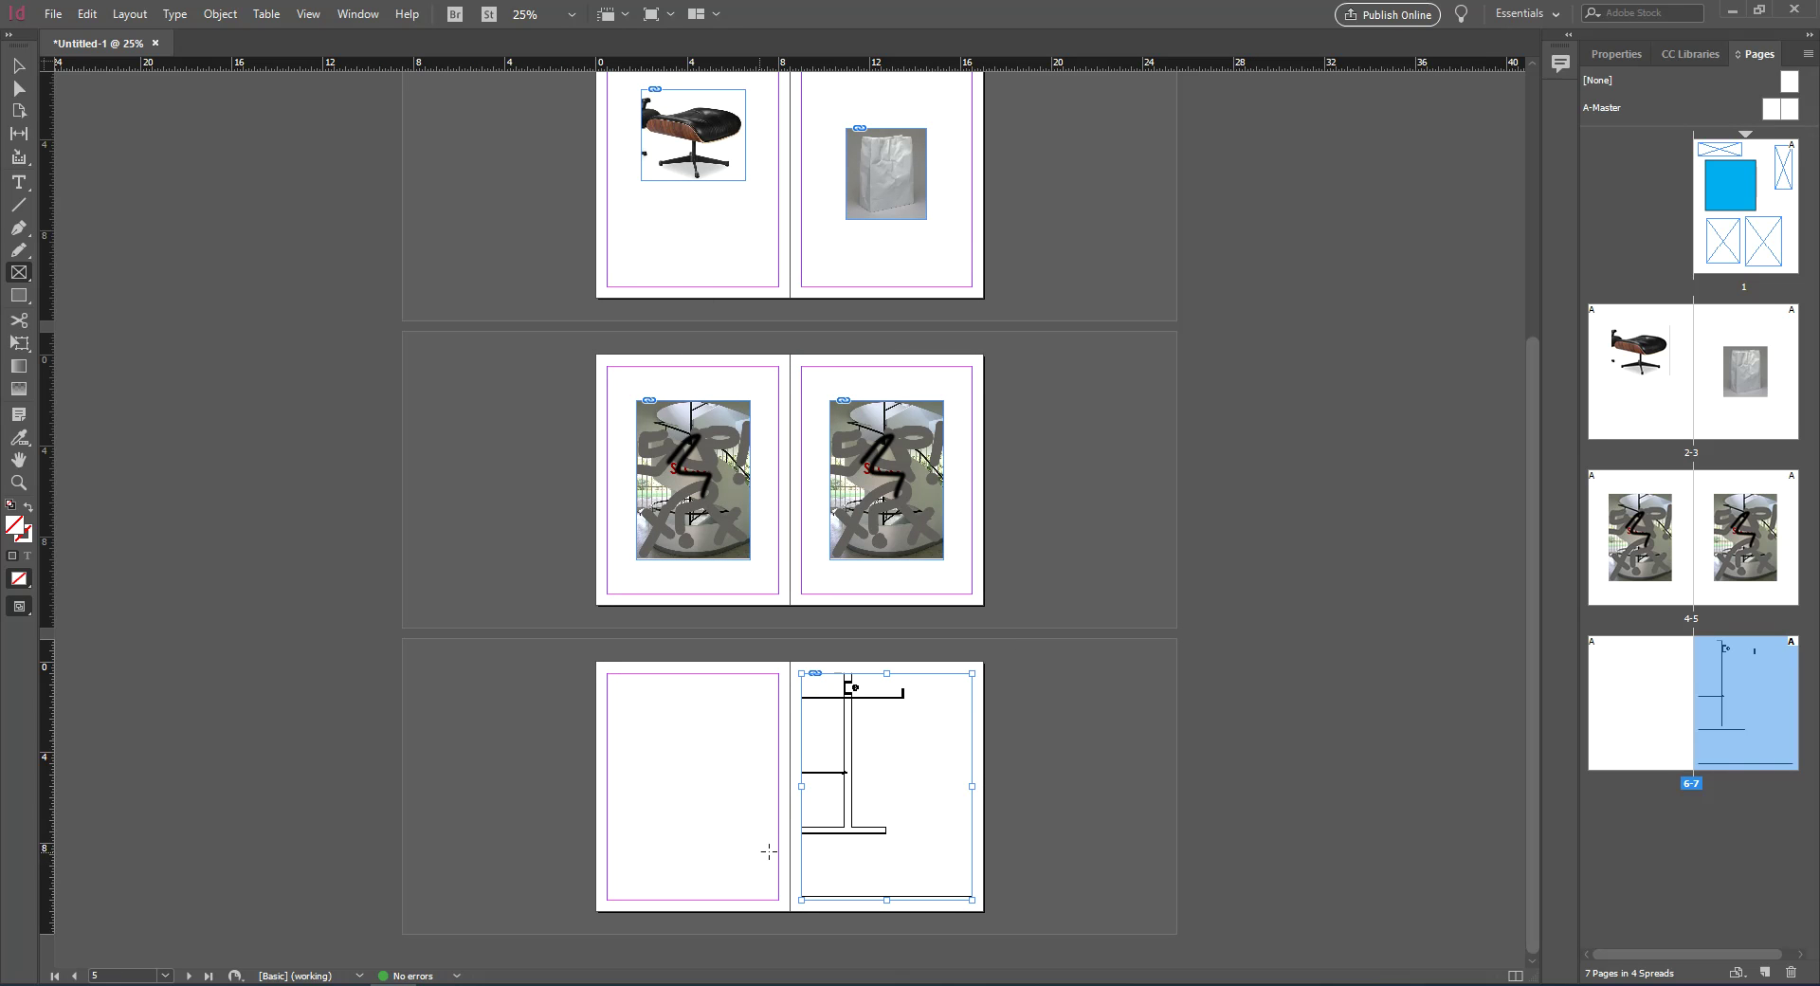
Fit the placed PDF proportionally inside its frame on page 7 so the whole sheet shows
{"action": "key", "text": "v"}
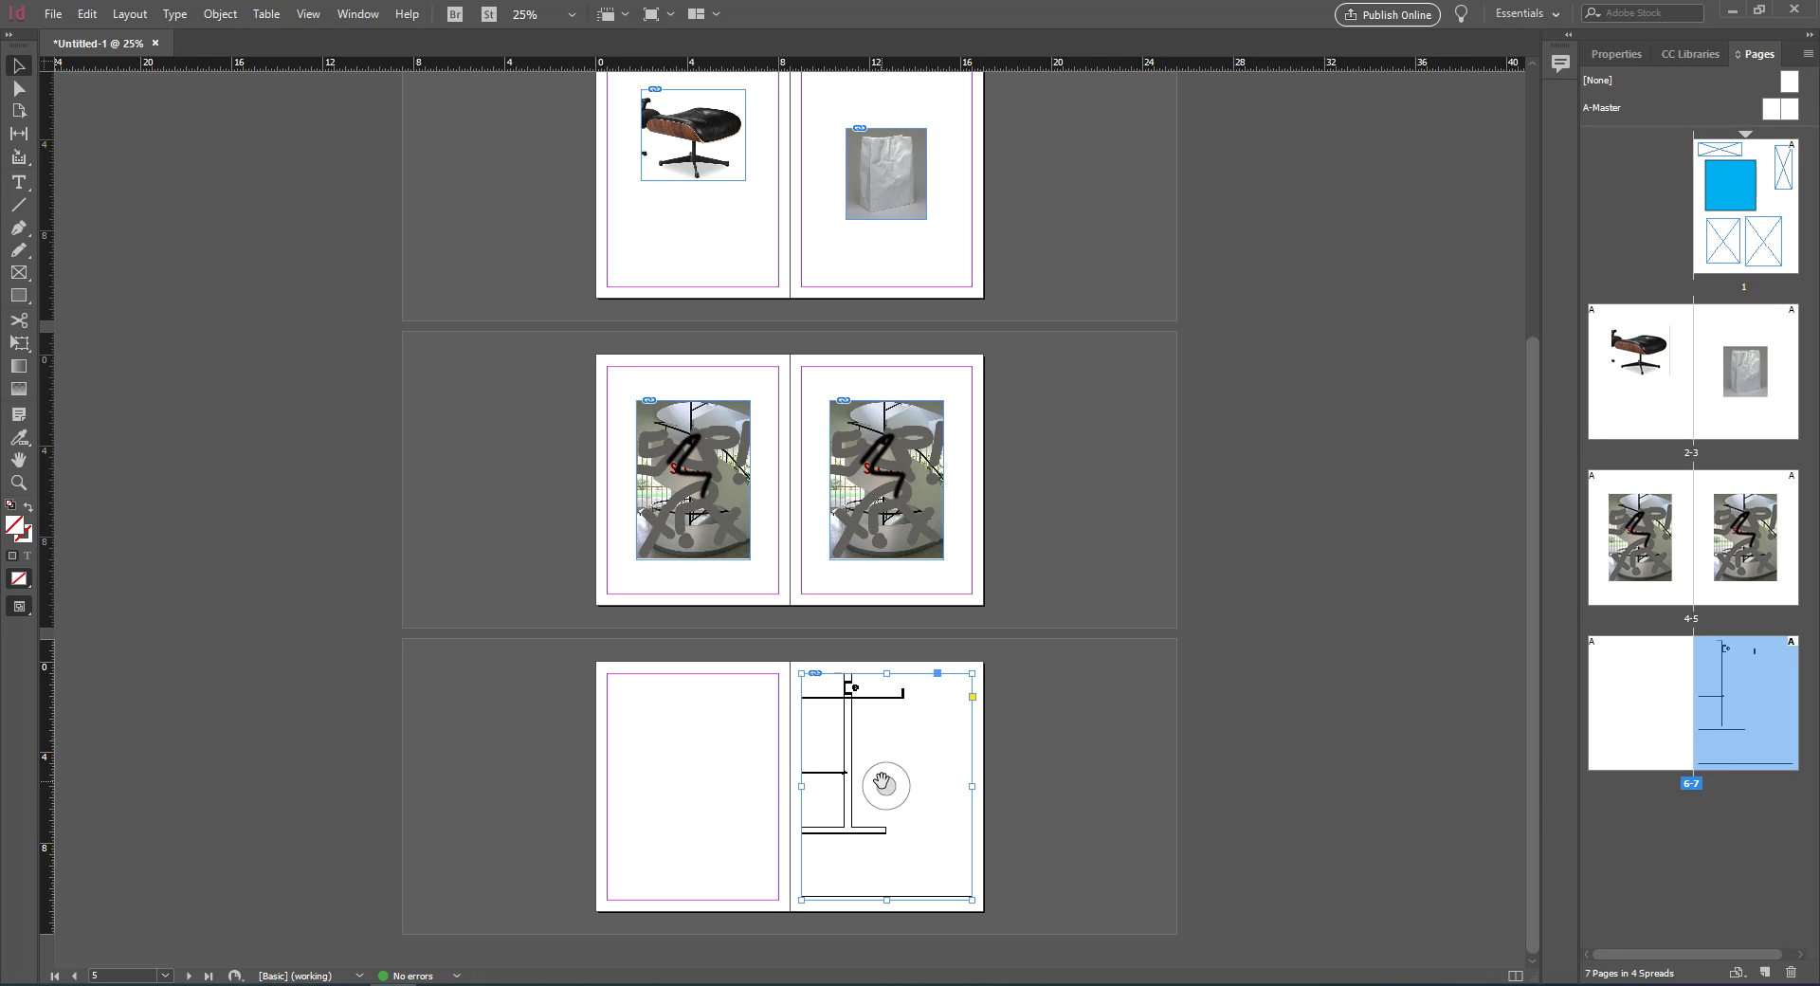
{"action": "left_click", "coordinate": [1632, 57]}
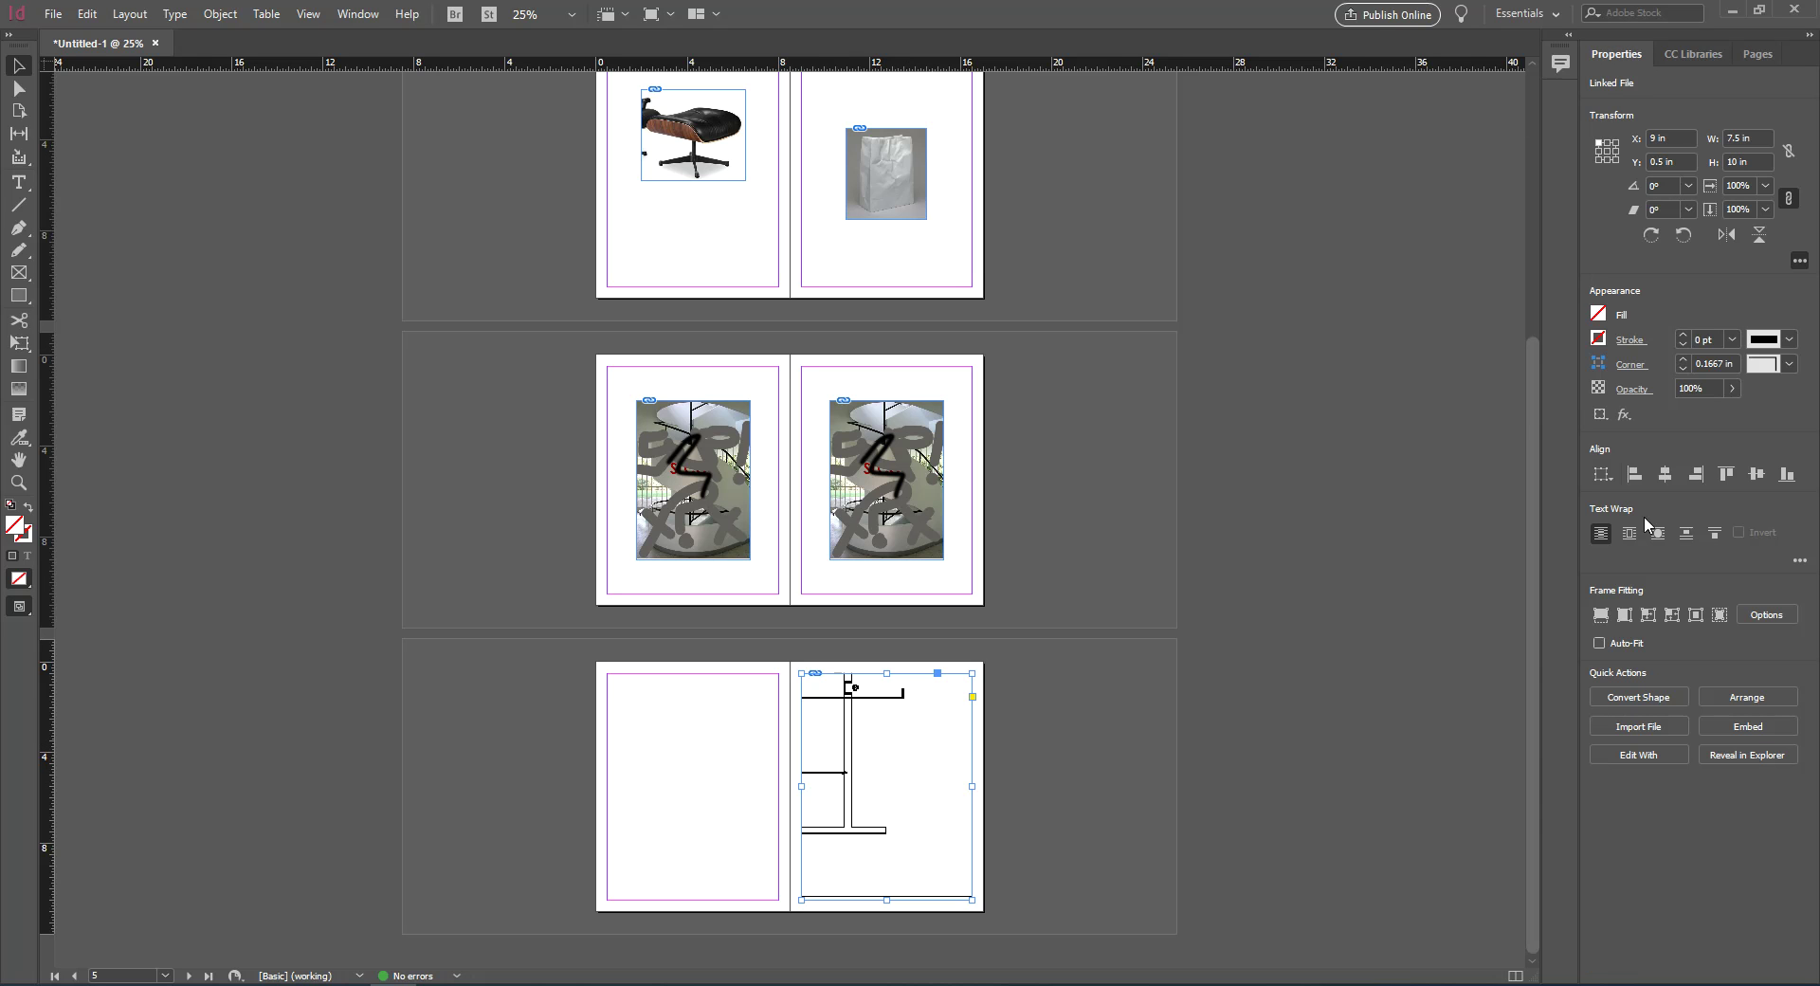
{"action": "left_click", "coordinate": [1619, 616]}
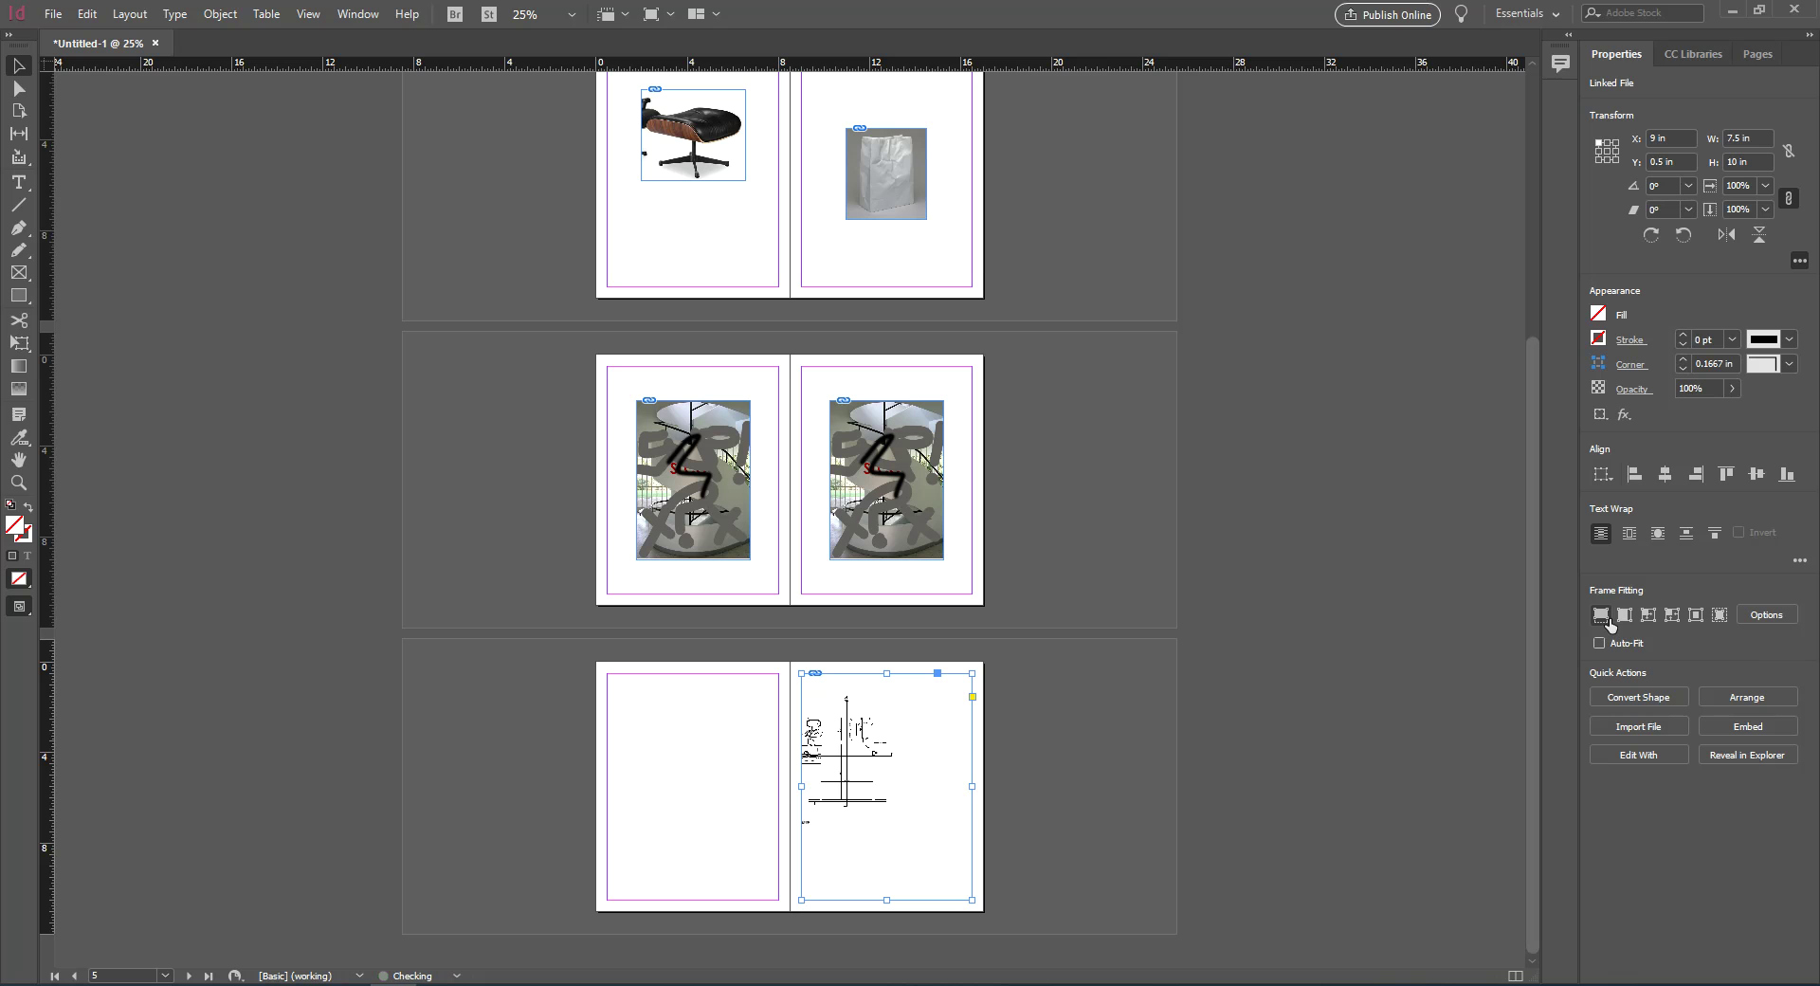
{"action": "left_click", "coordinate": [1012, 764]}
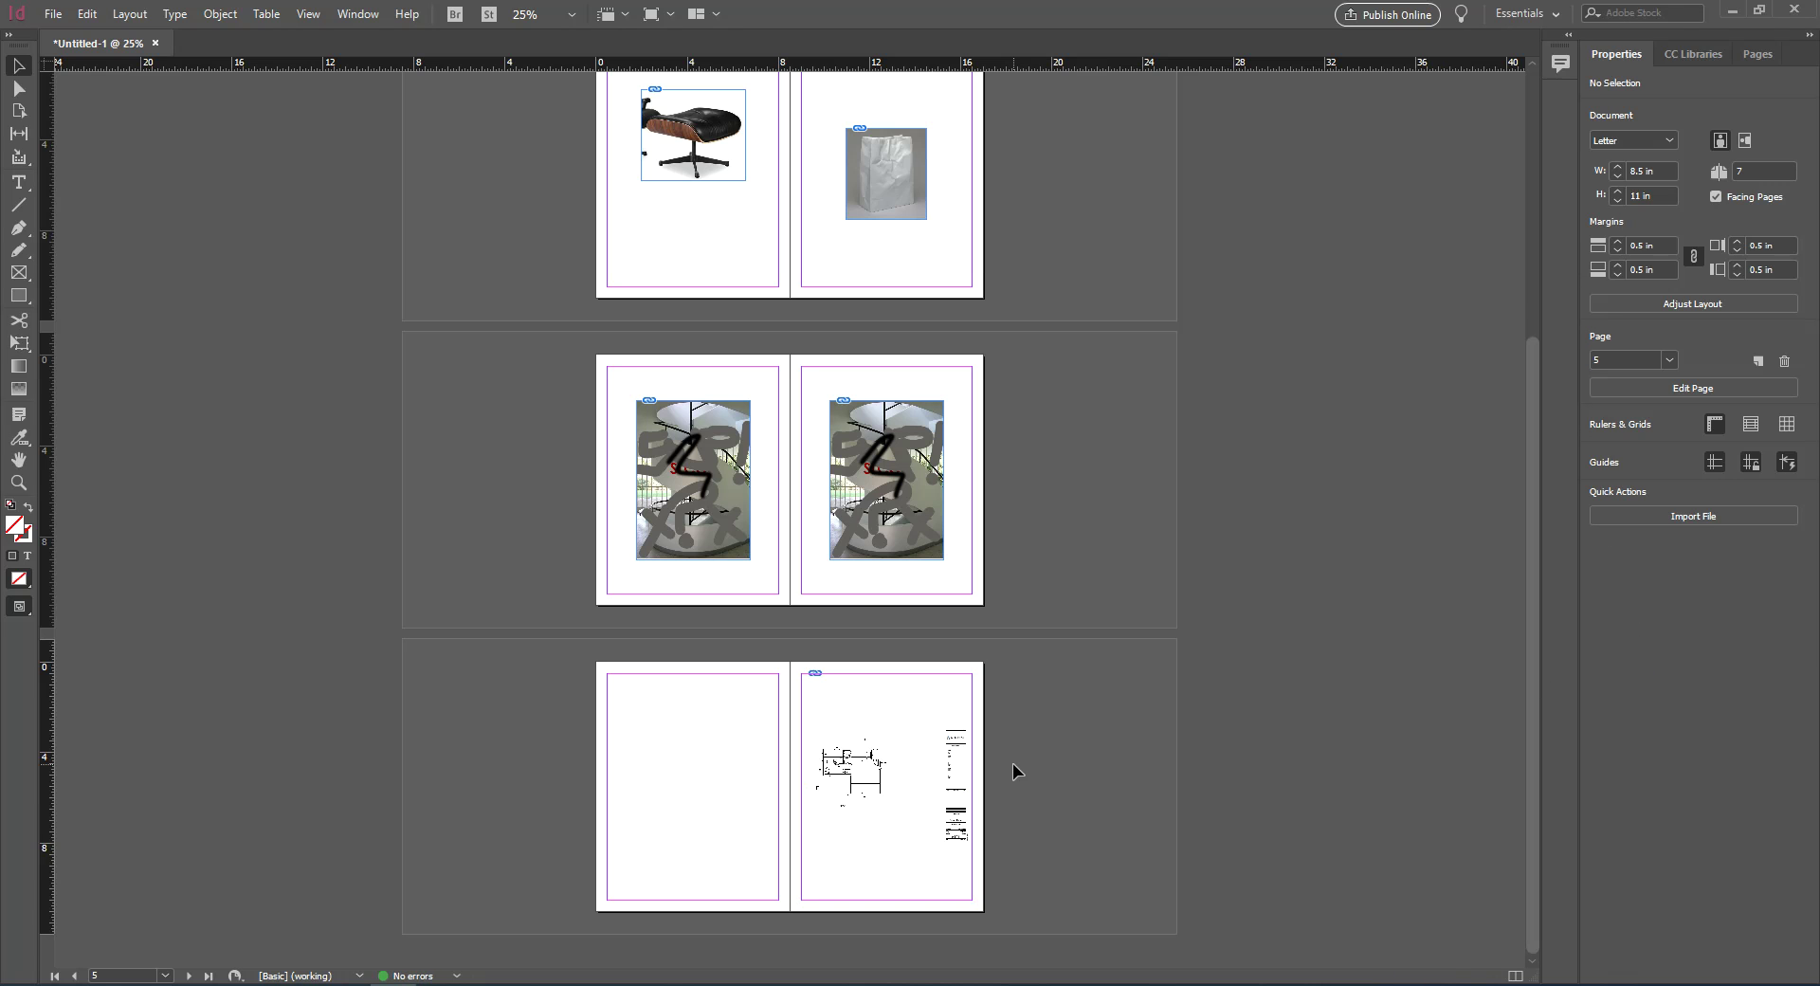
{"action": "key", "text": "ctrl+="}
{"action": "key", "text": "ctrl+="}
{"action": "scroll", "coordinate": [1081, 668], "scroll_direction": "down", "scroll_amount": 1}
{"action": "scroll", "coordinate": [1081, 668], "scroll_direction": "down", "scroll_amount": 2}
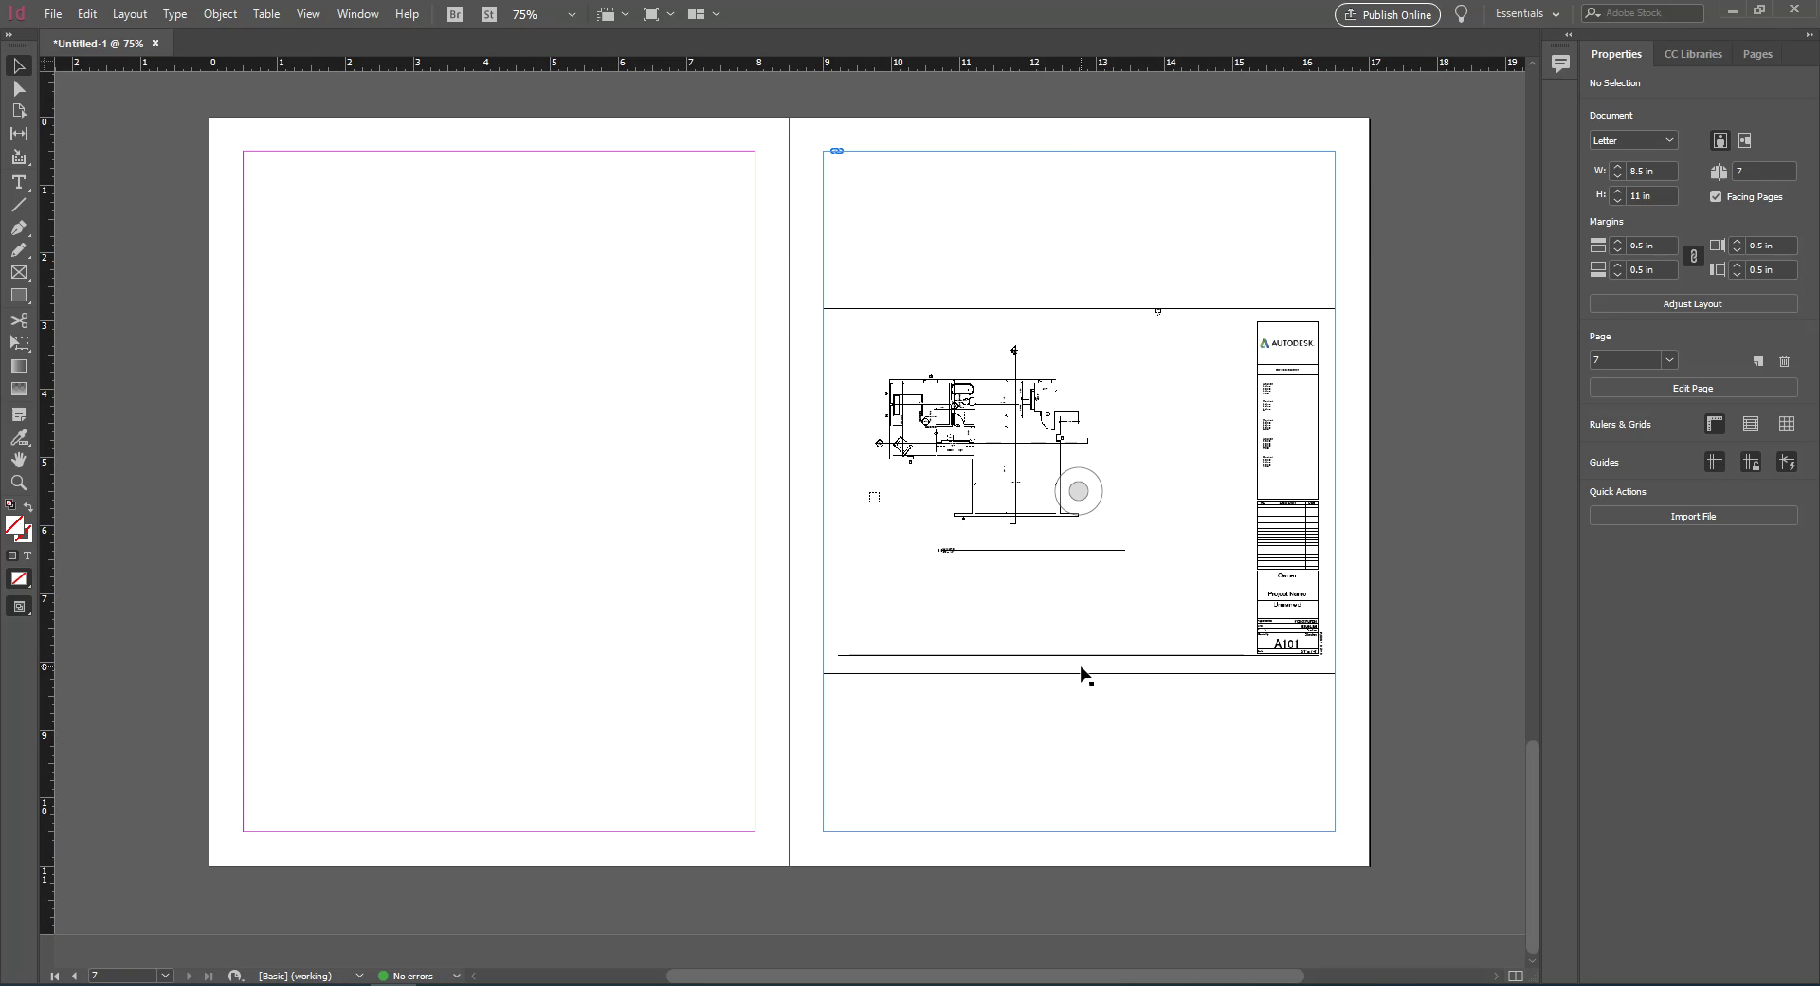
Fit the PDF's frame on page 7 to its content and deselect it
{"action": "left_click", "coordinate": [1081, 671]}
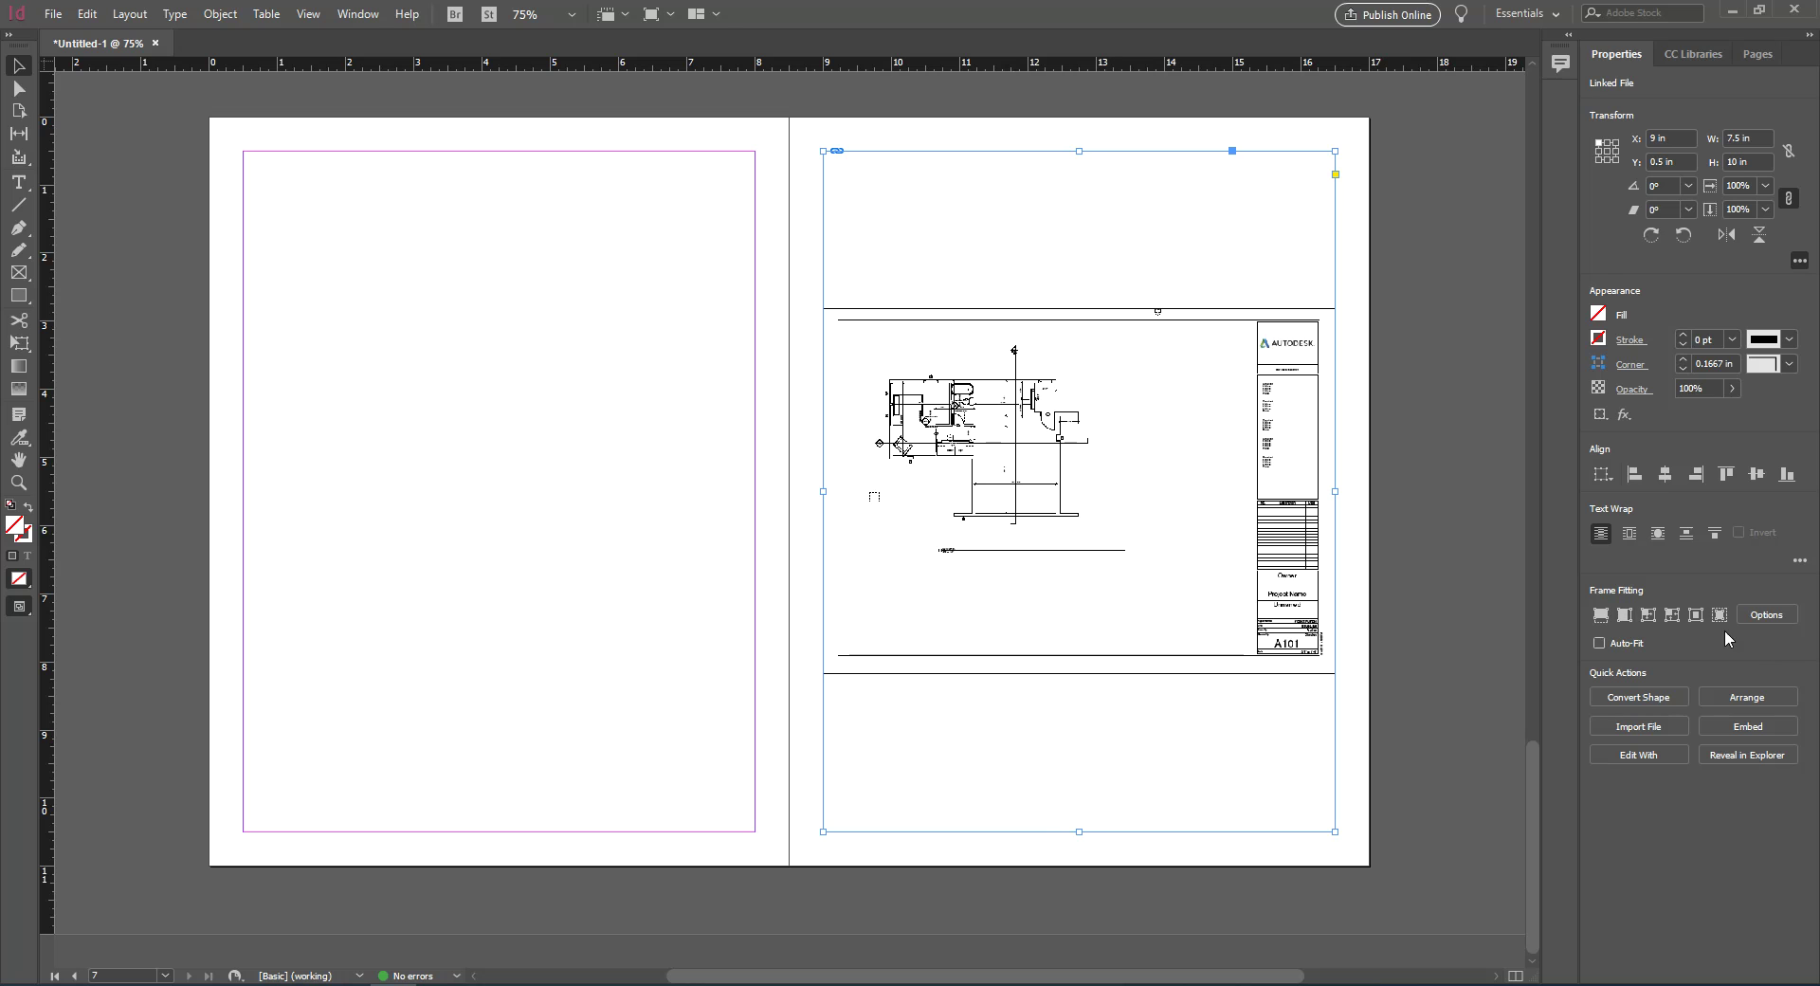
{"action": "left_click", "coordinate": [1672, 616]}
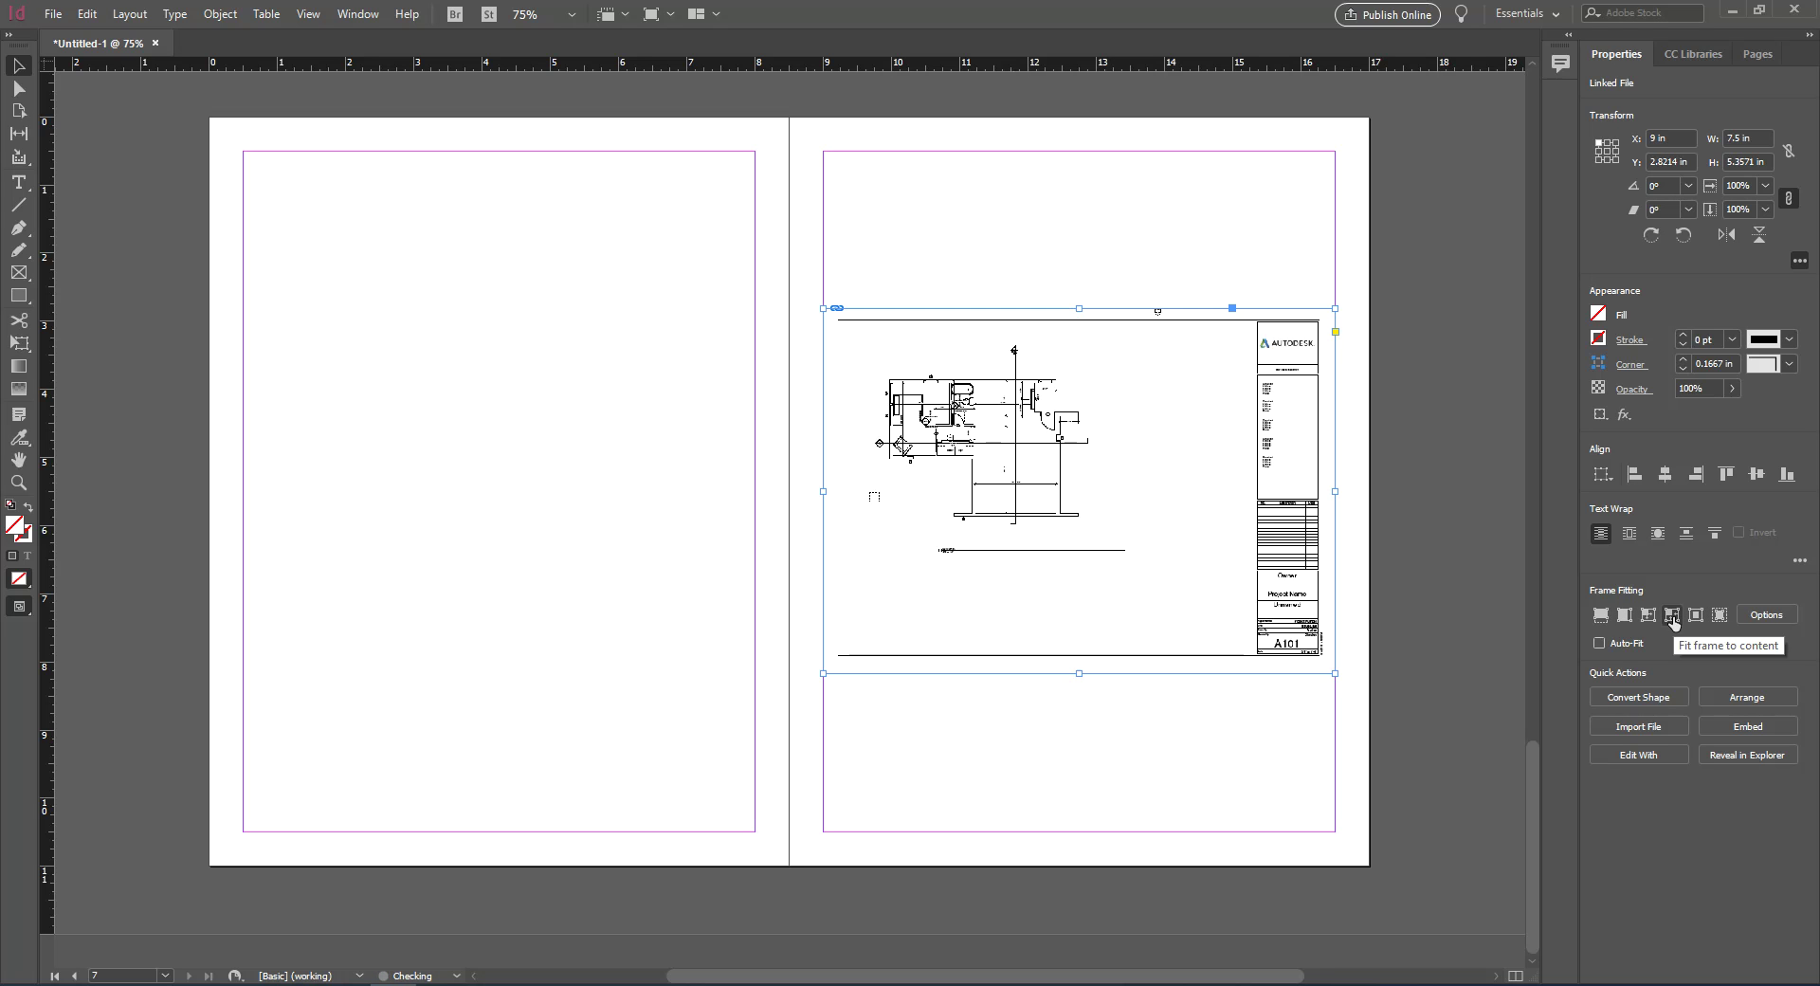
{"action": "left_click", "coordinate": [1145, 764]}
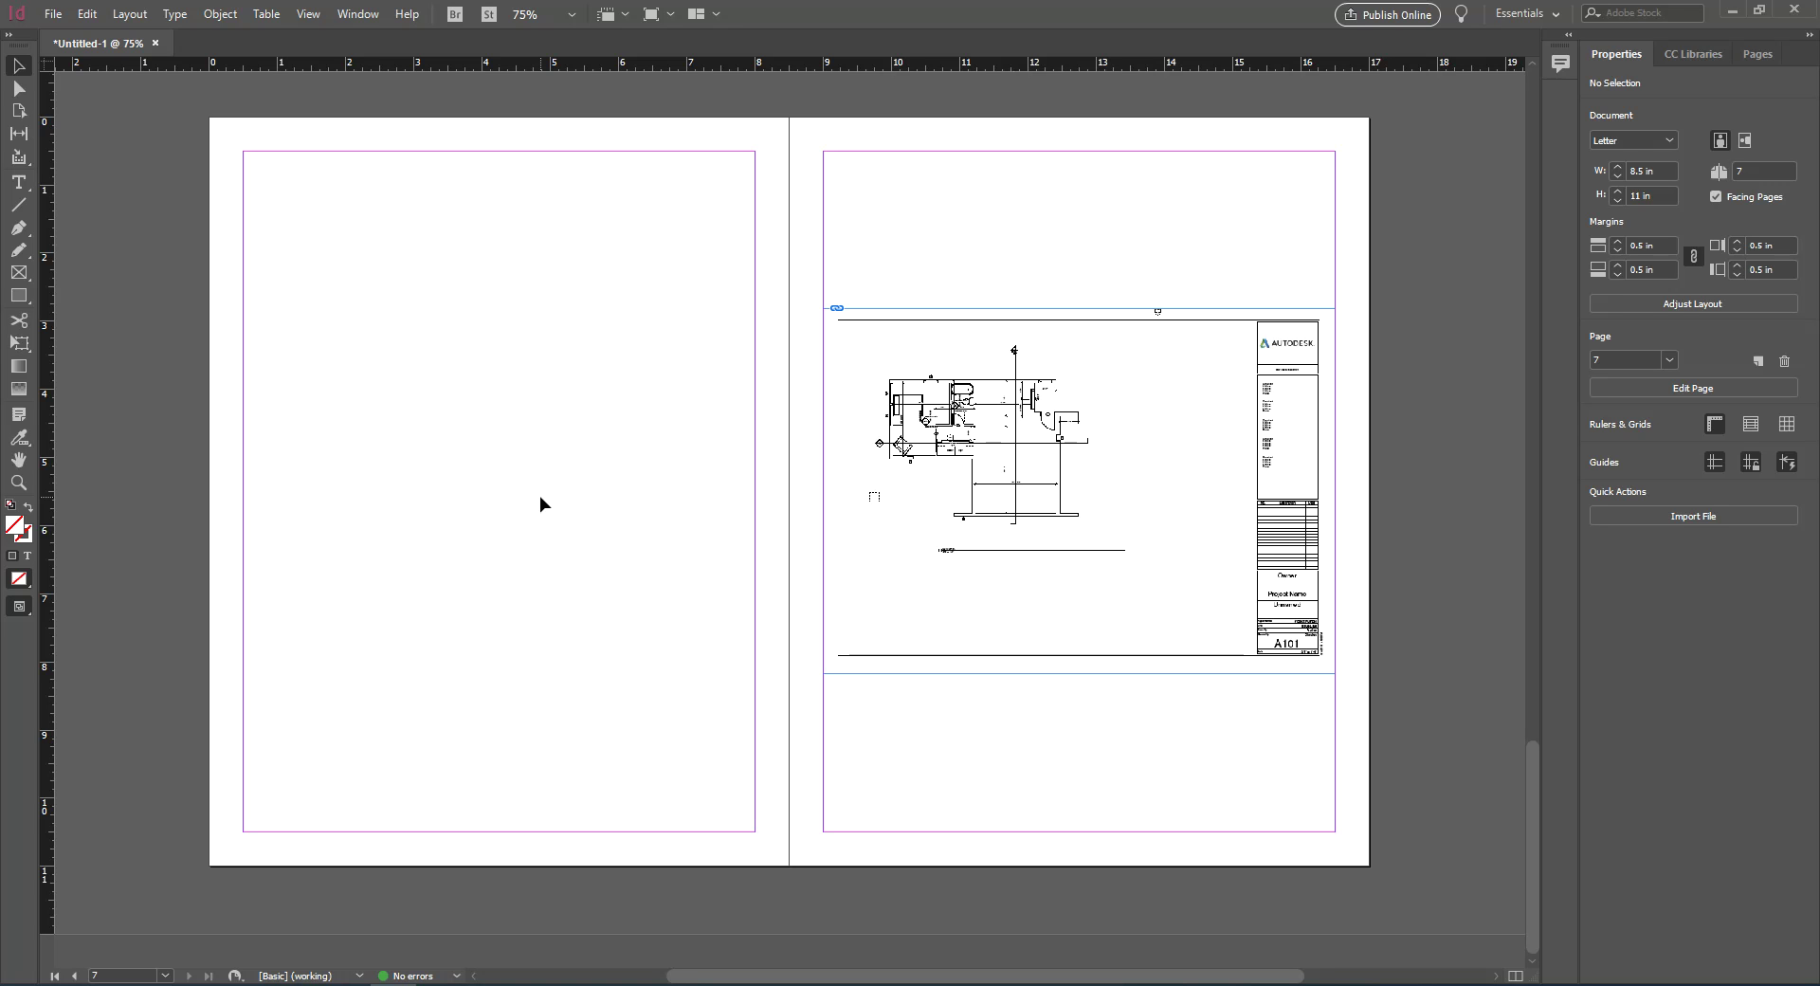
Draw an empty frame about 4.6 by 0.78 in below the chair image on page 2, aligned with the image's sides
{"action": "scroll", "coordinate": [538, 497], "scroll_direction": "up", "scroll_amount": 15}
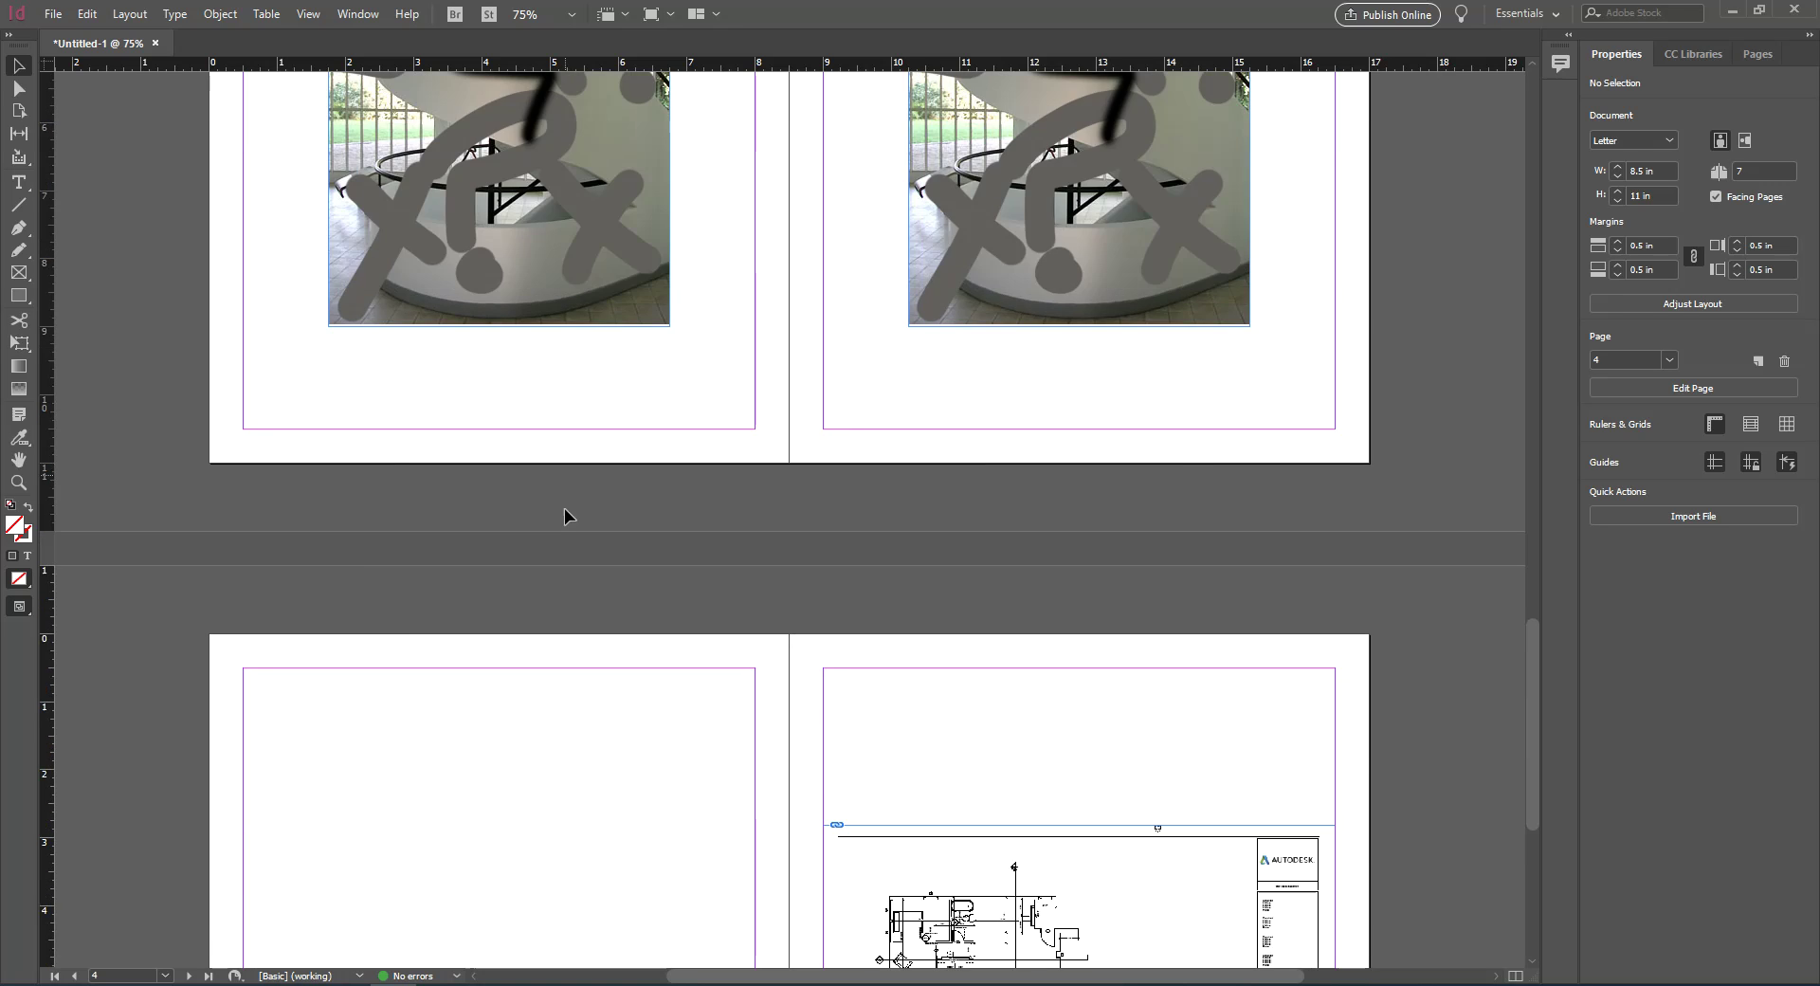
{"action": "scroll", "coordinate": [570, 523], "scroll_direction": "up", "scroll_amount": 5}
{"action": "scroll", "coordinate": [571, 524], "scroll_direction": "down", "scroll_amount": 4}
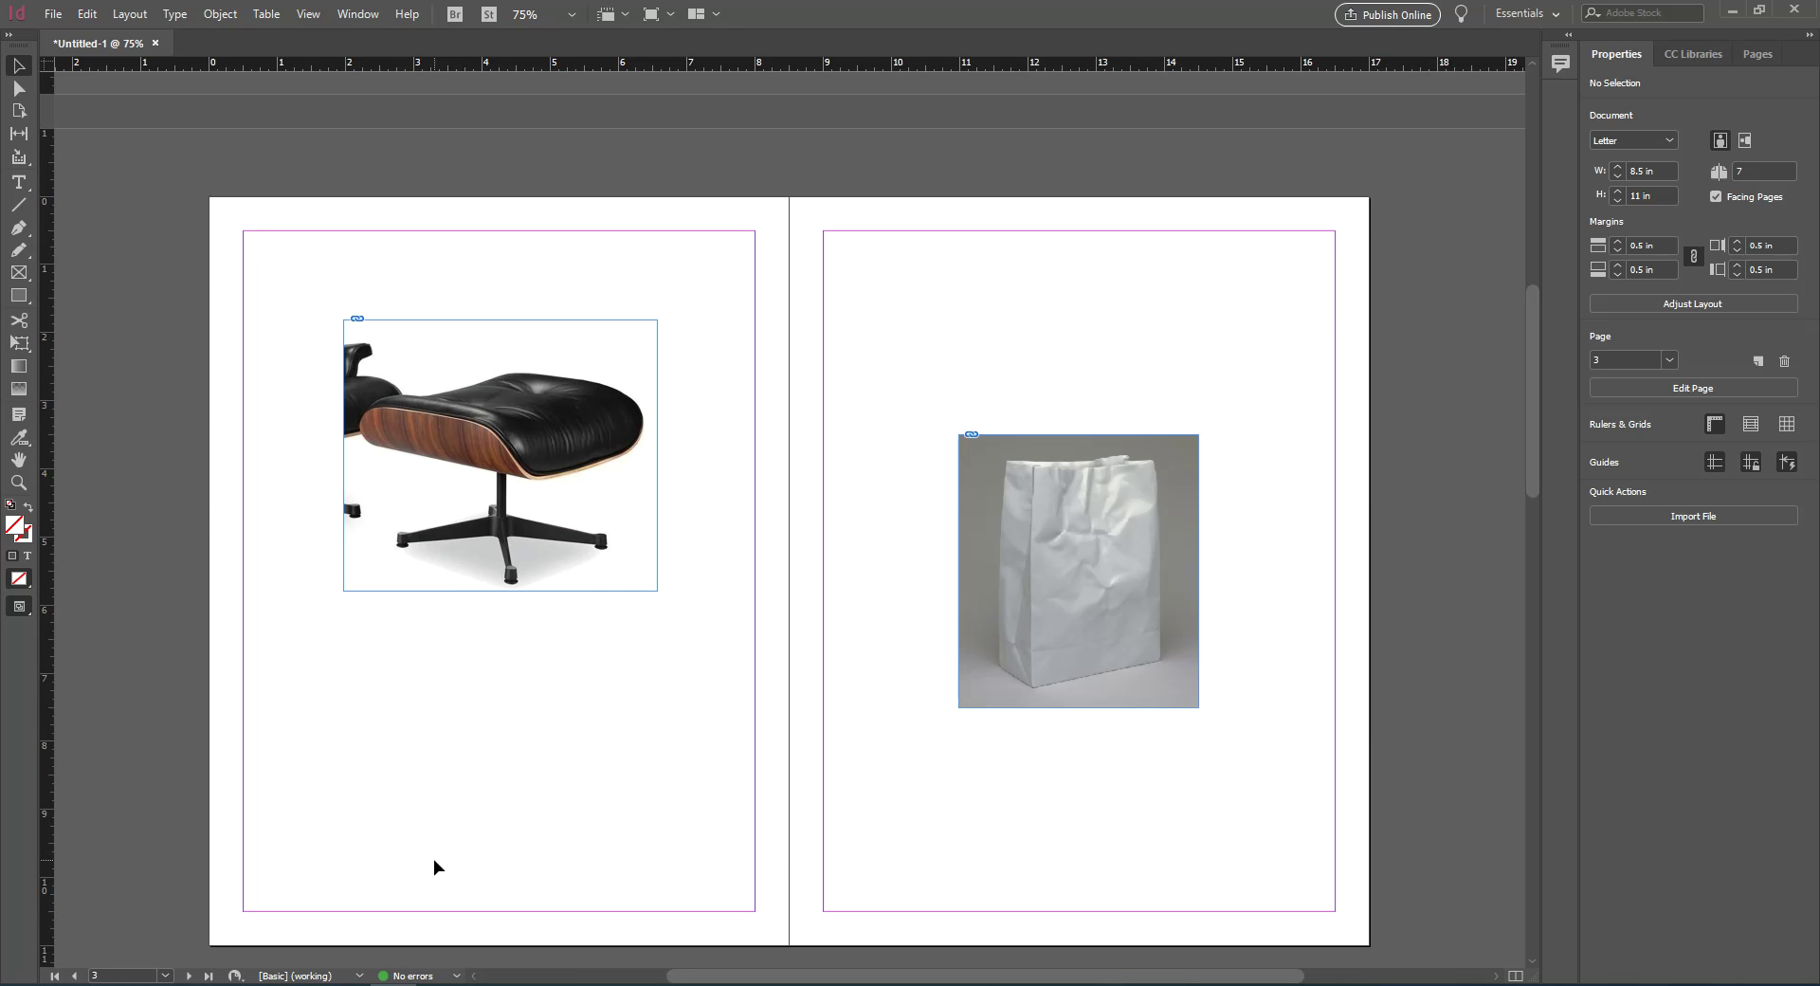
{"action": "key", "text": "f"}
{"action": "left_click_drag", "start_coordinate": [343, 611], "coordinate": [657, 665]}
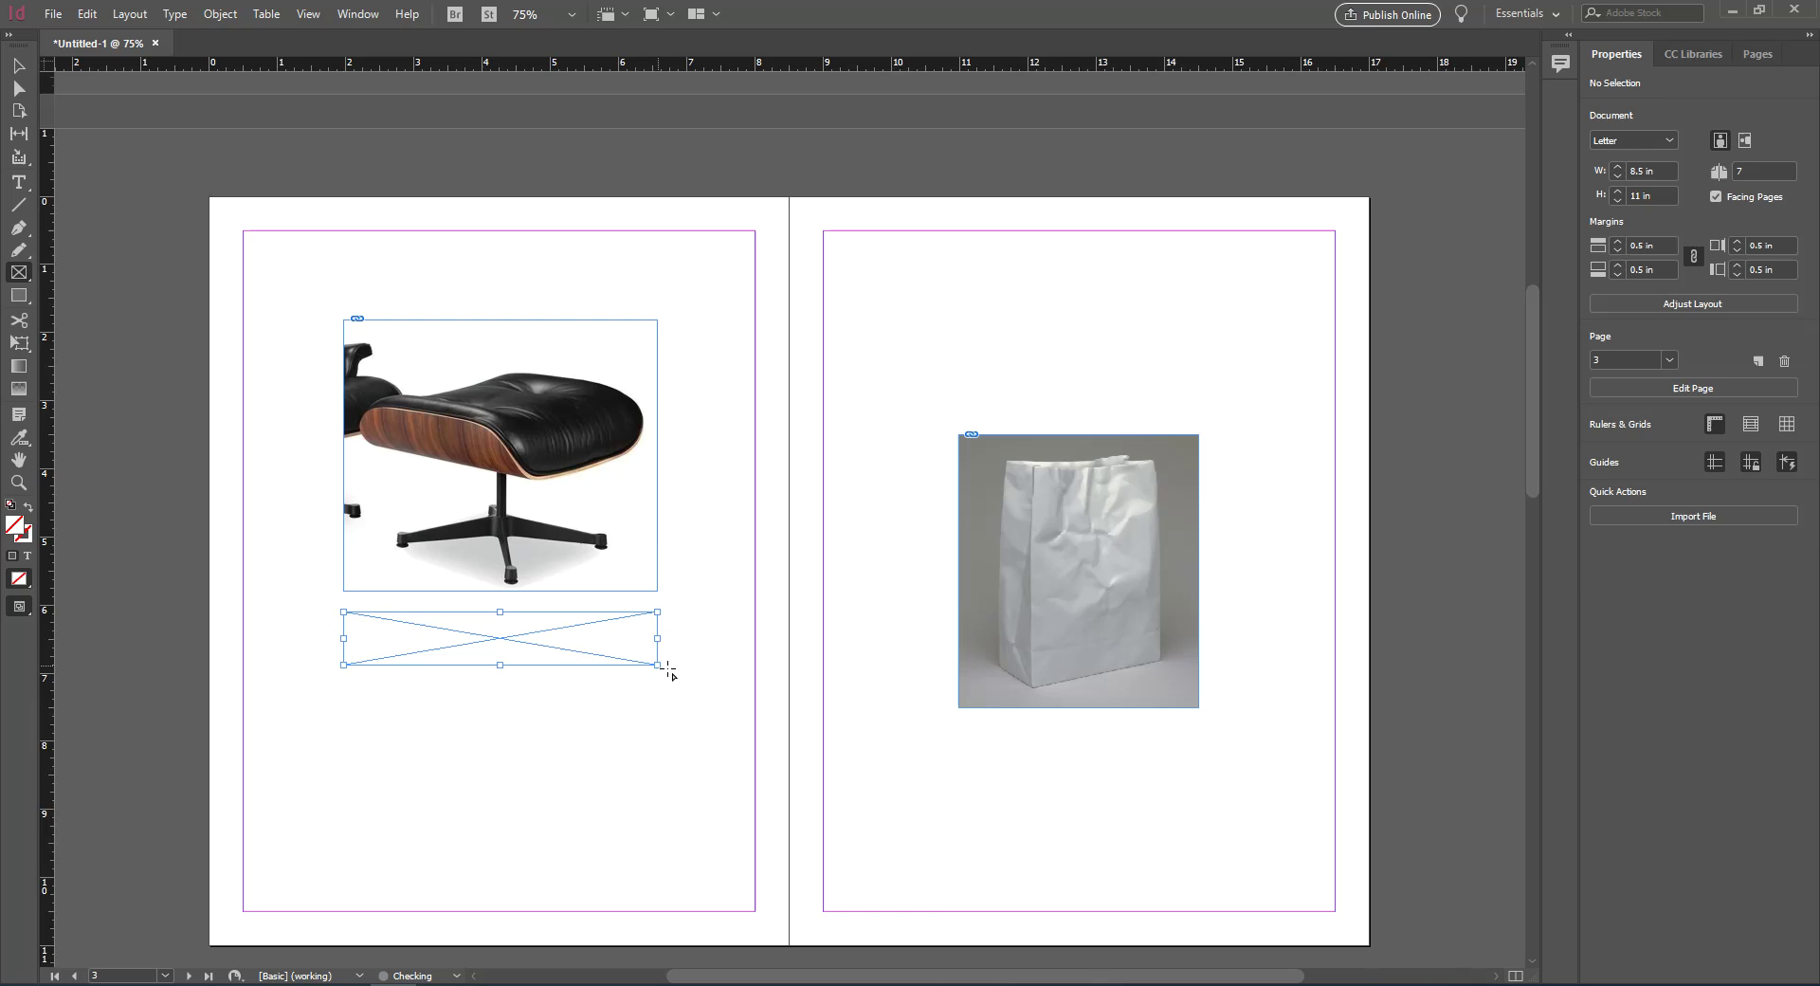
{"action": "scroll", "coordinate": [658, 664], "scroll_direction": "up", "scroll_amount": 5}
{"action": "scroll", "coordinate": [658, 665], "scroll_direction": "down", "scroll_amount": 4}
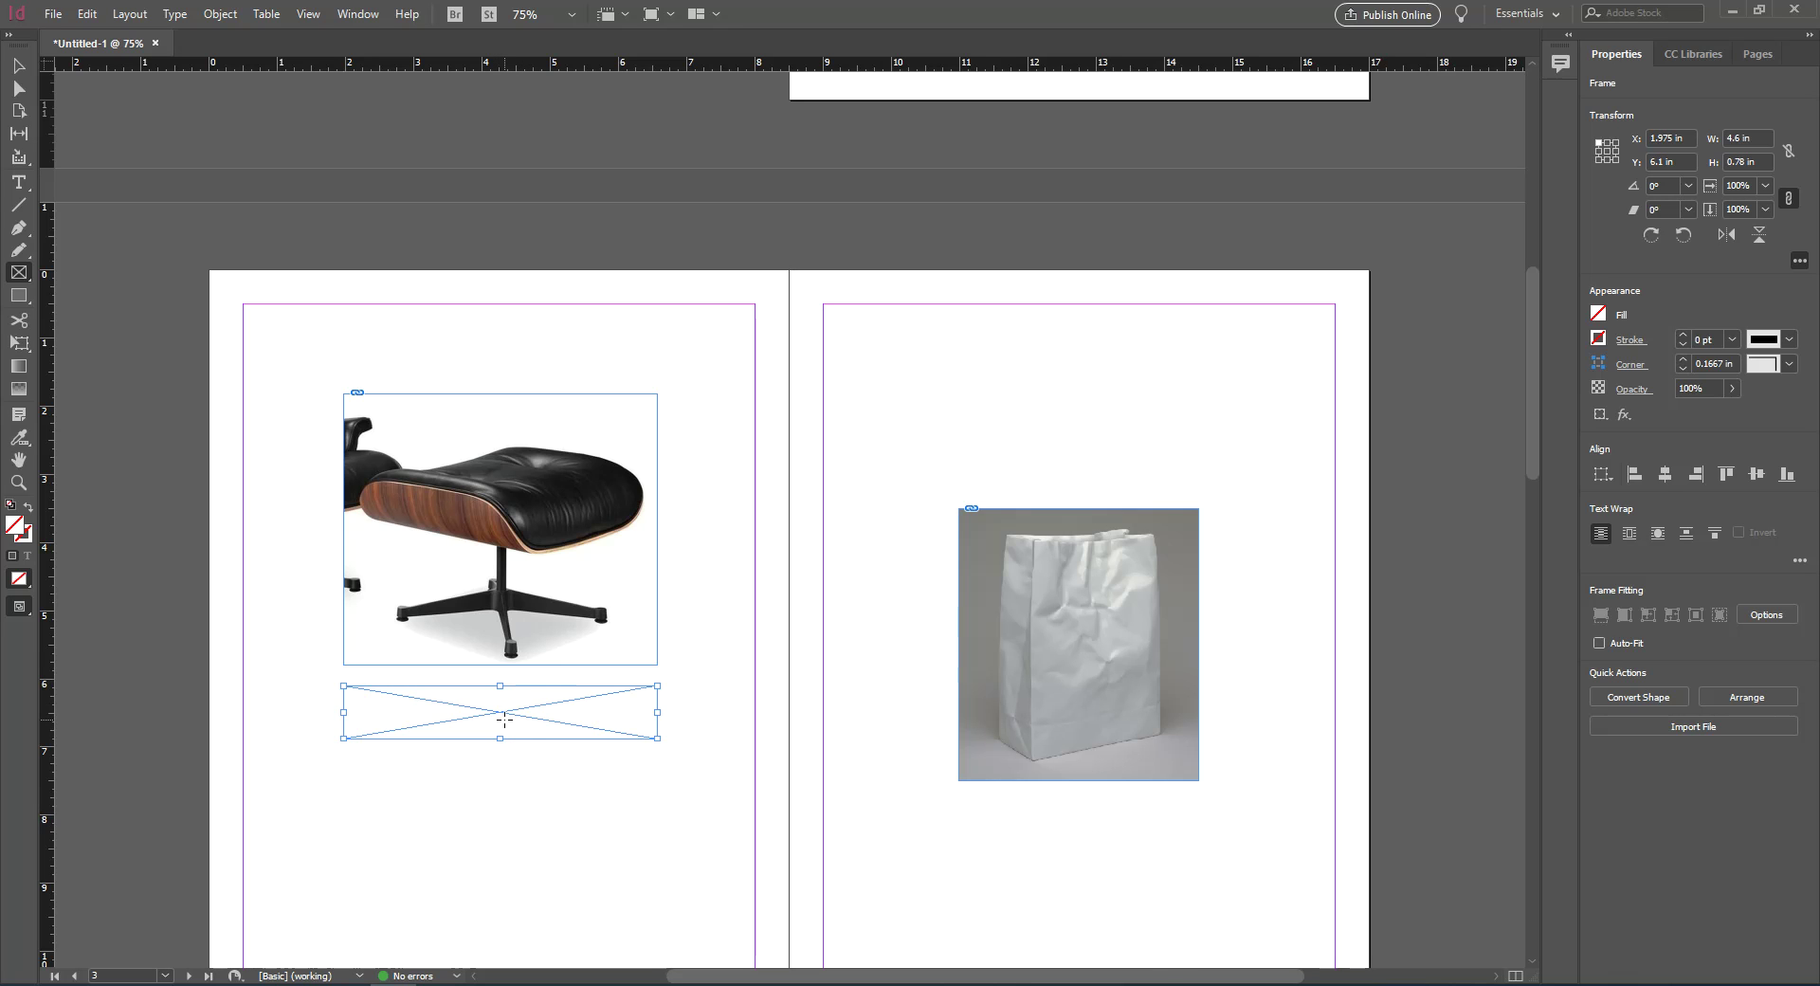
Turn the empty frame into a text frame reading "And now it's a text frame." and delete it
{"action": "key", "text": "t"}
{"action": "left_click", "coordinate": [499, 707]}
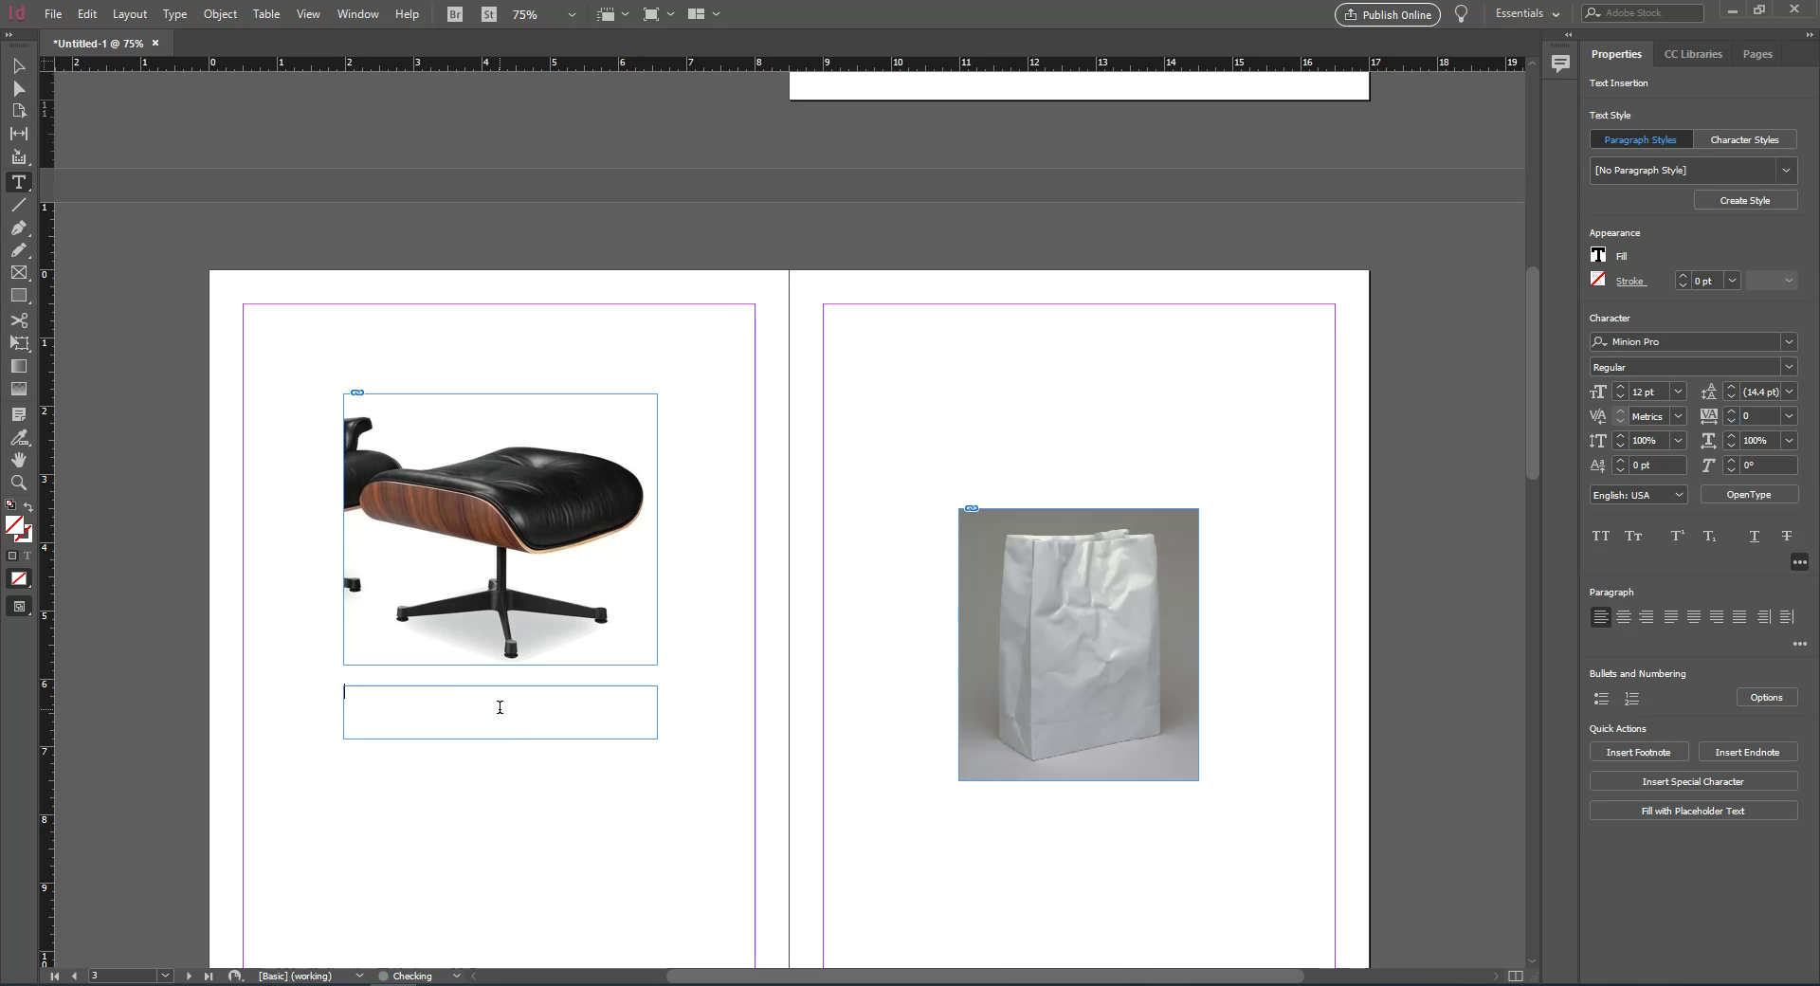
{"action": "type", "text": "And now it's a text frame"}
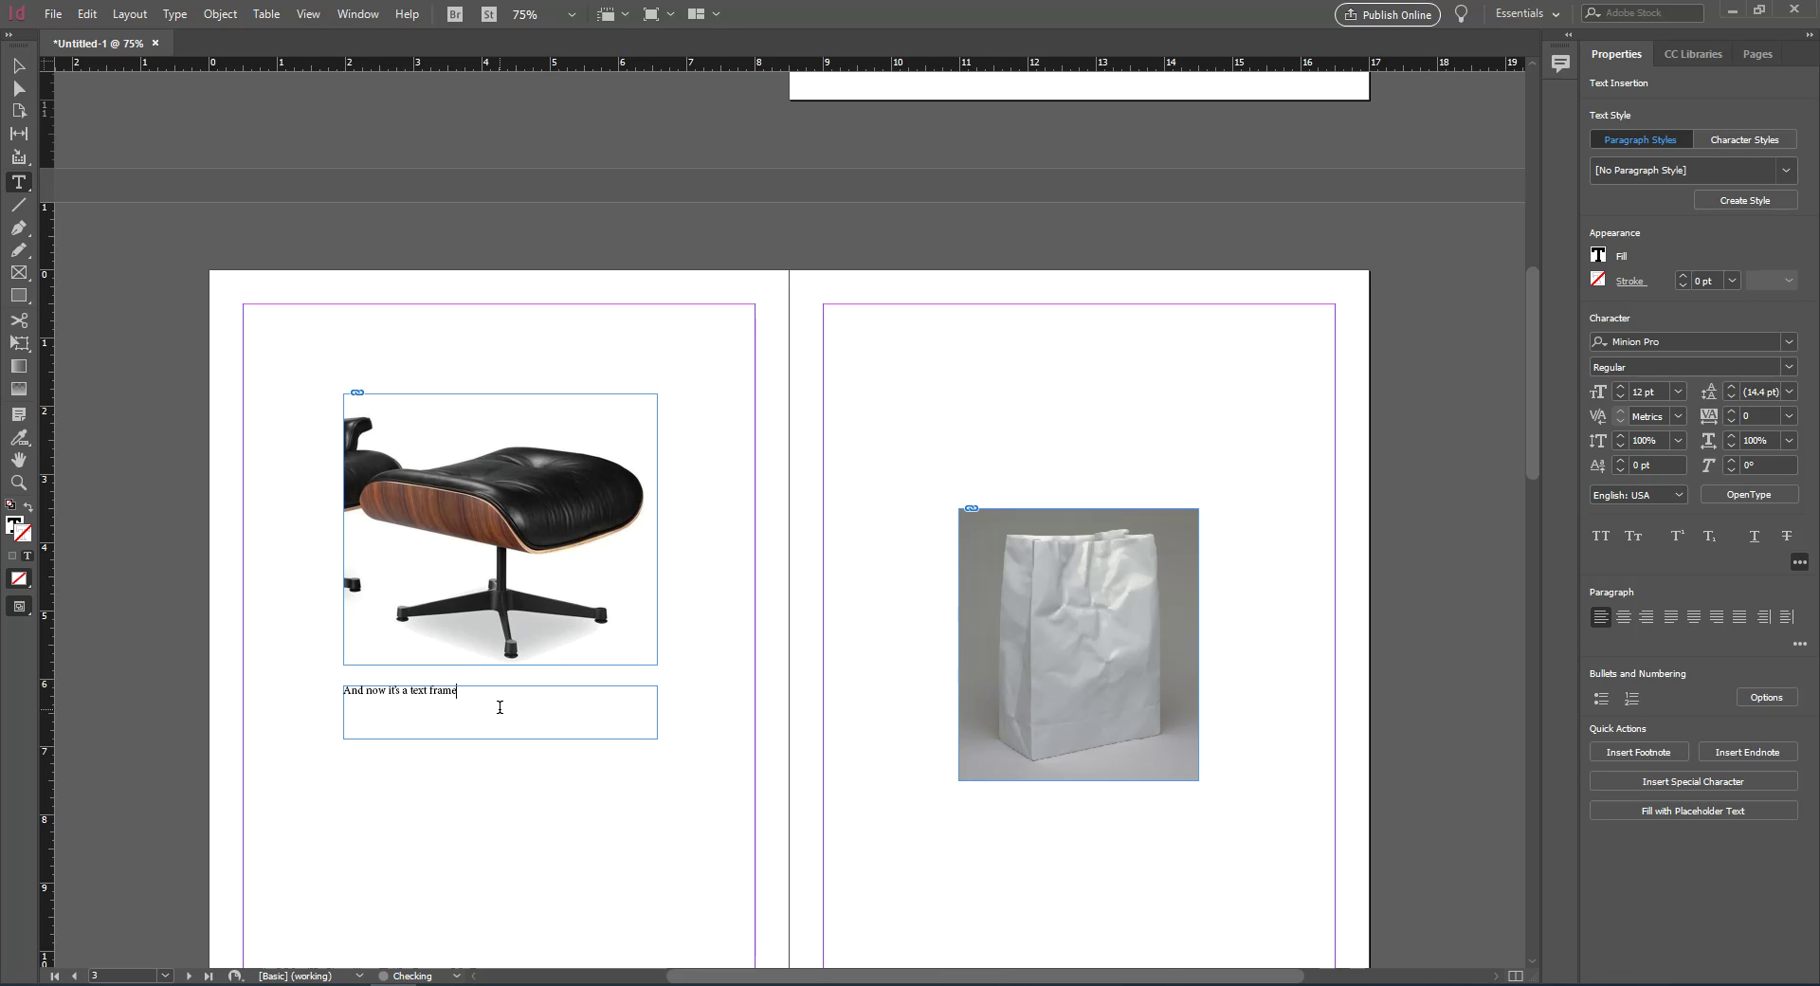
{"action": "type", "text": "."}
{"action": "key", "text": "Escape"}
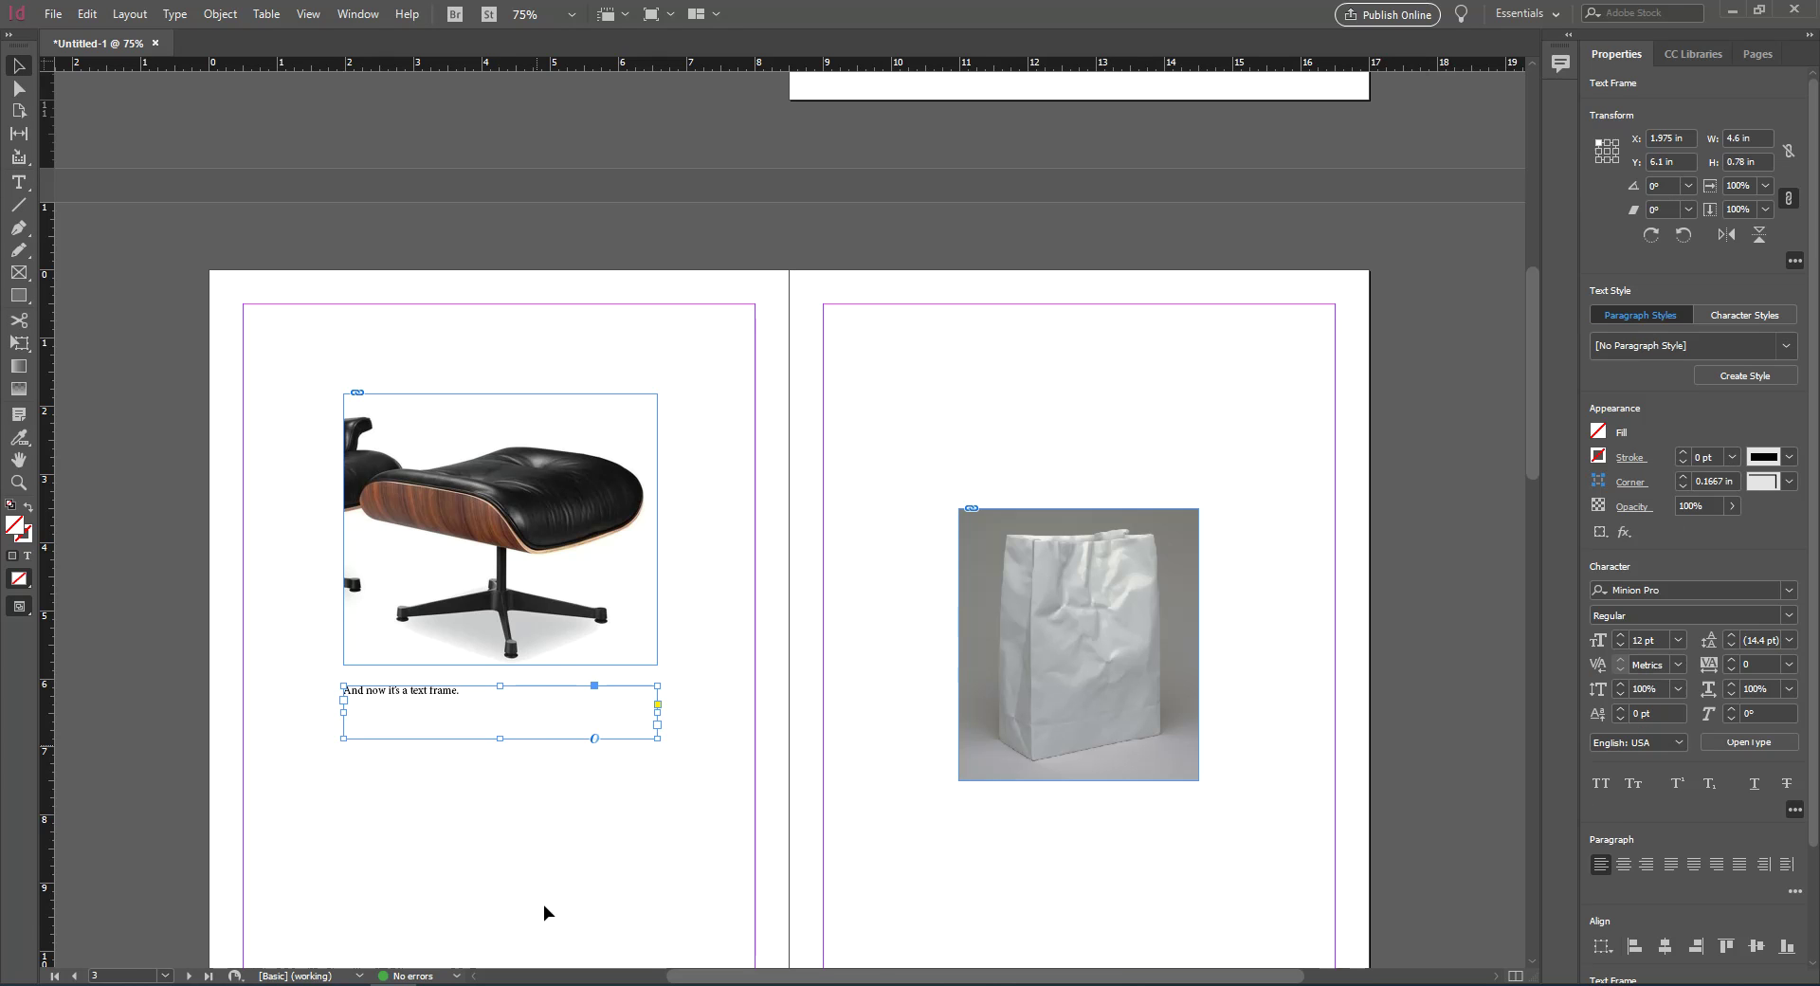
{"action": "key", "text": "Delete"}
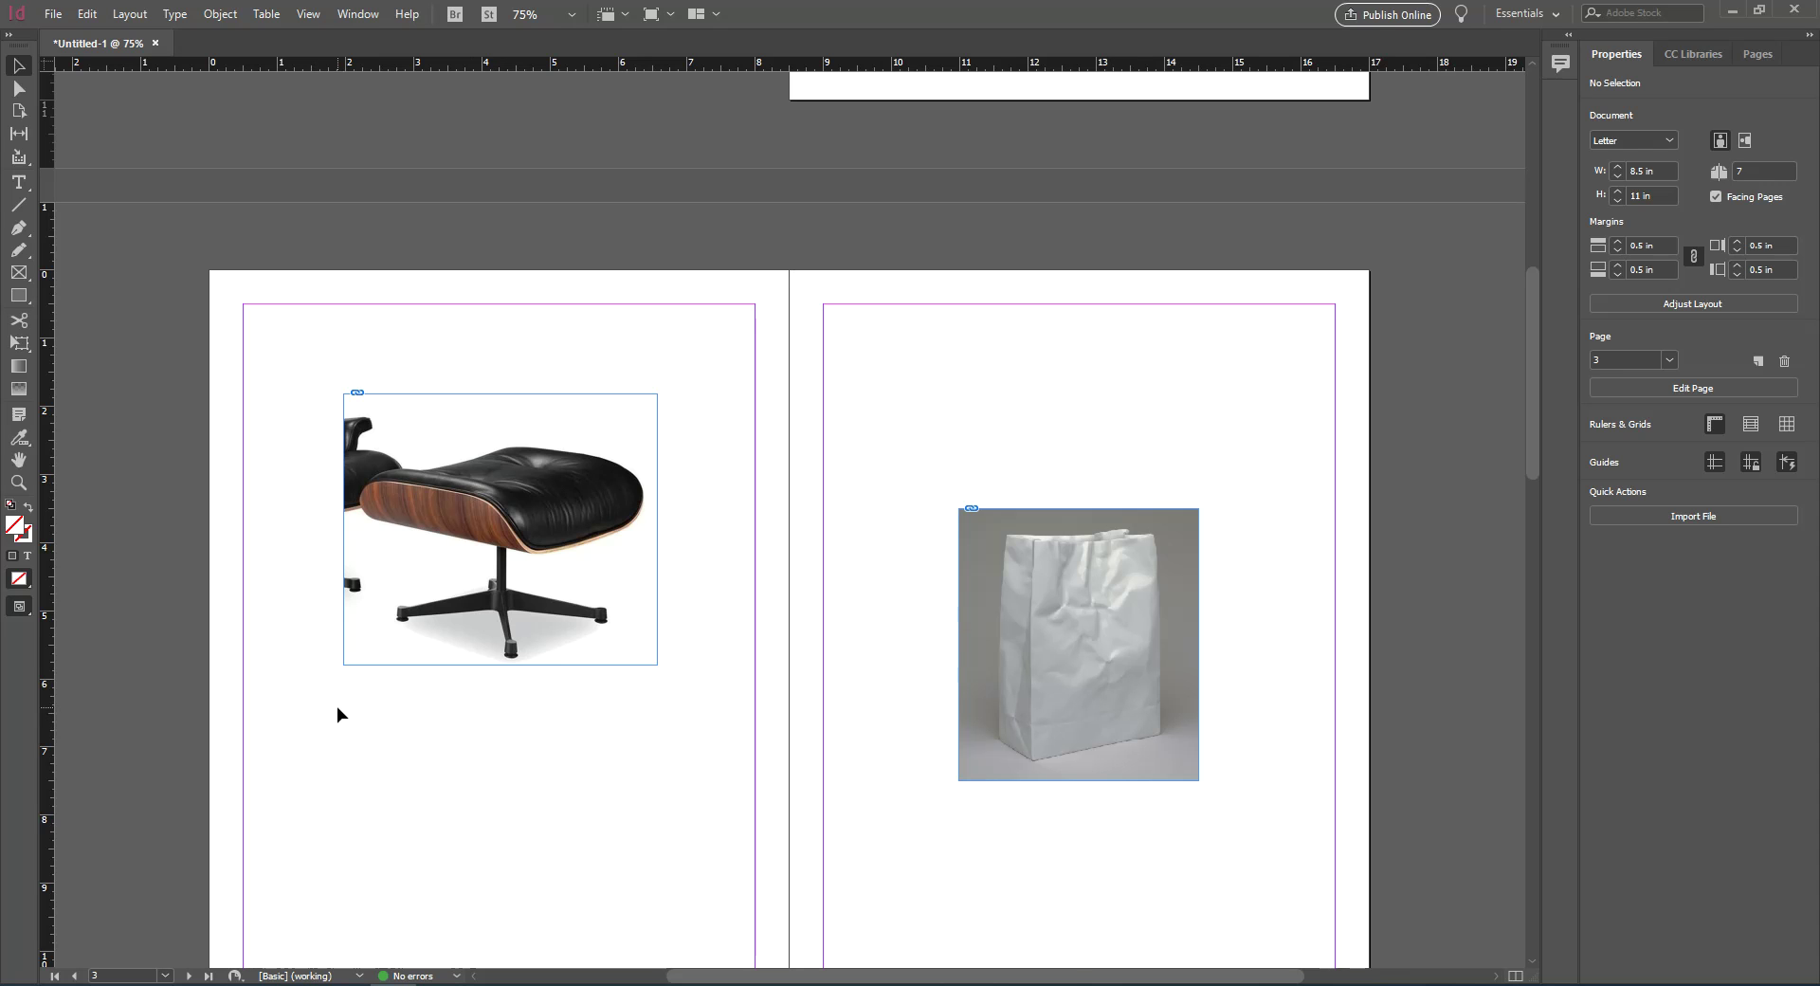
Create a text frame as wide as the chair image just below it, and review the additional Character and Paragraph options
{"action": "key", "text": "t"}
{"action": "left_click_drag", "start_coordinate": [343, 676], "coordinate": [657, 727]}
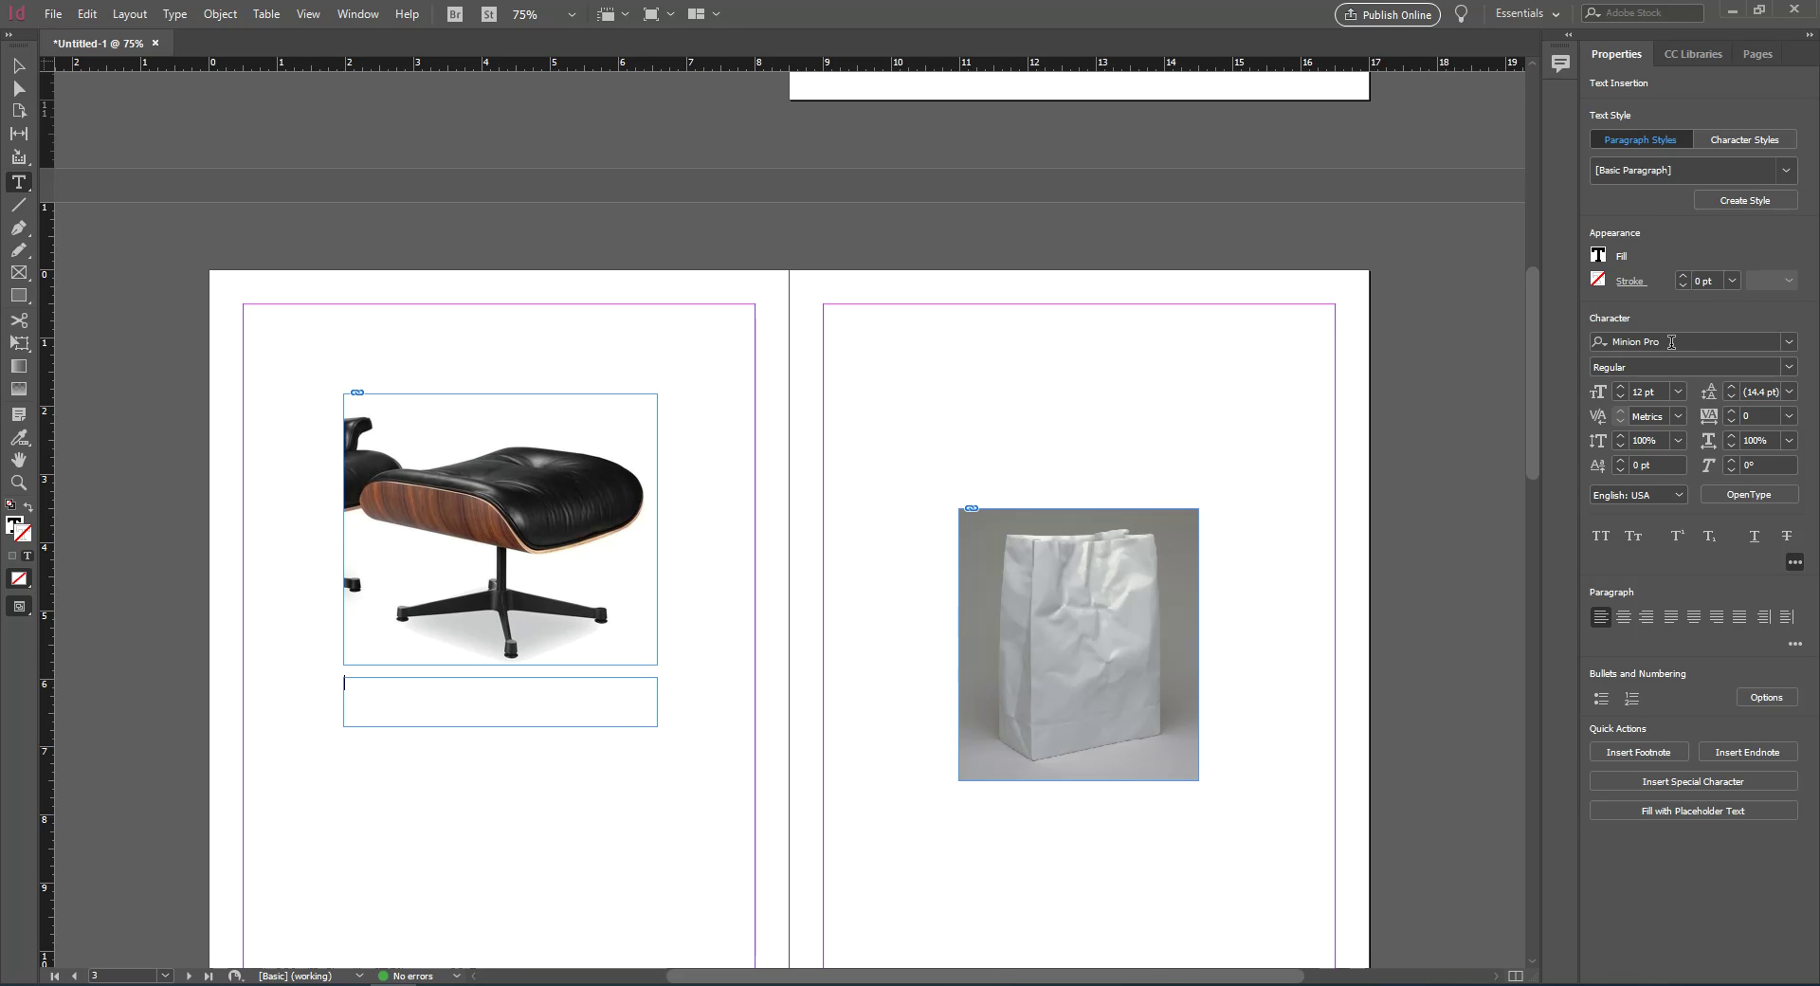
{"action": "left_click", "coordinate": [1794, 562]}
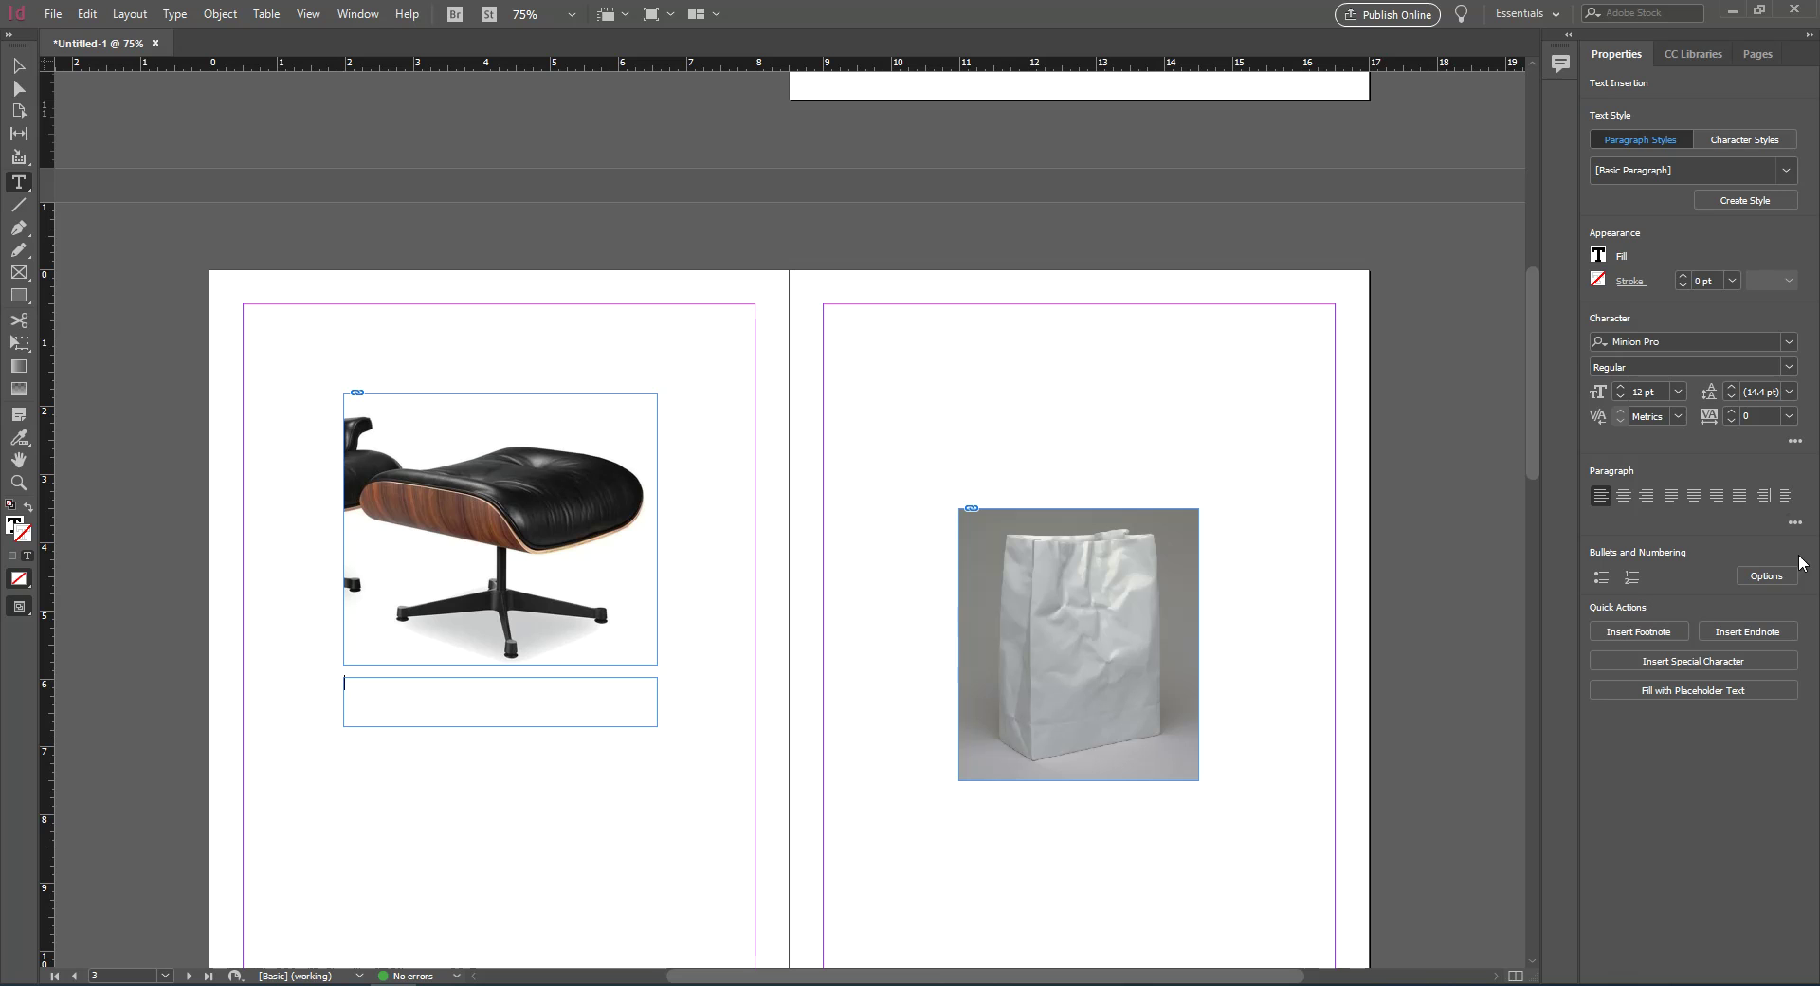
{"action": "left_click", "coordinate": [1794, 442]}
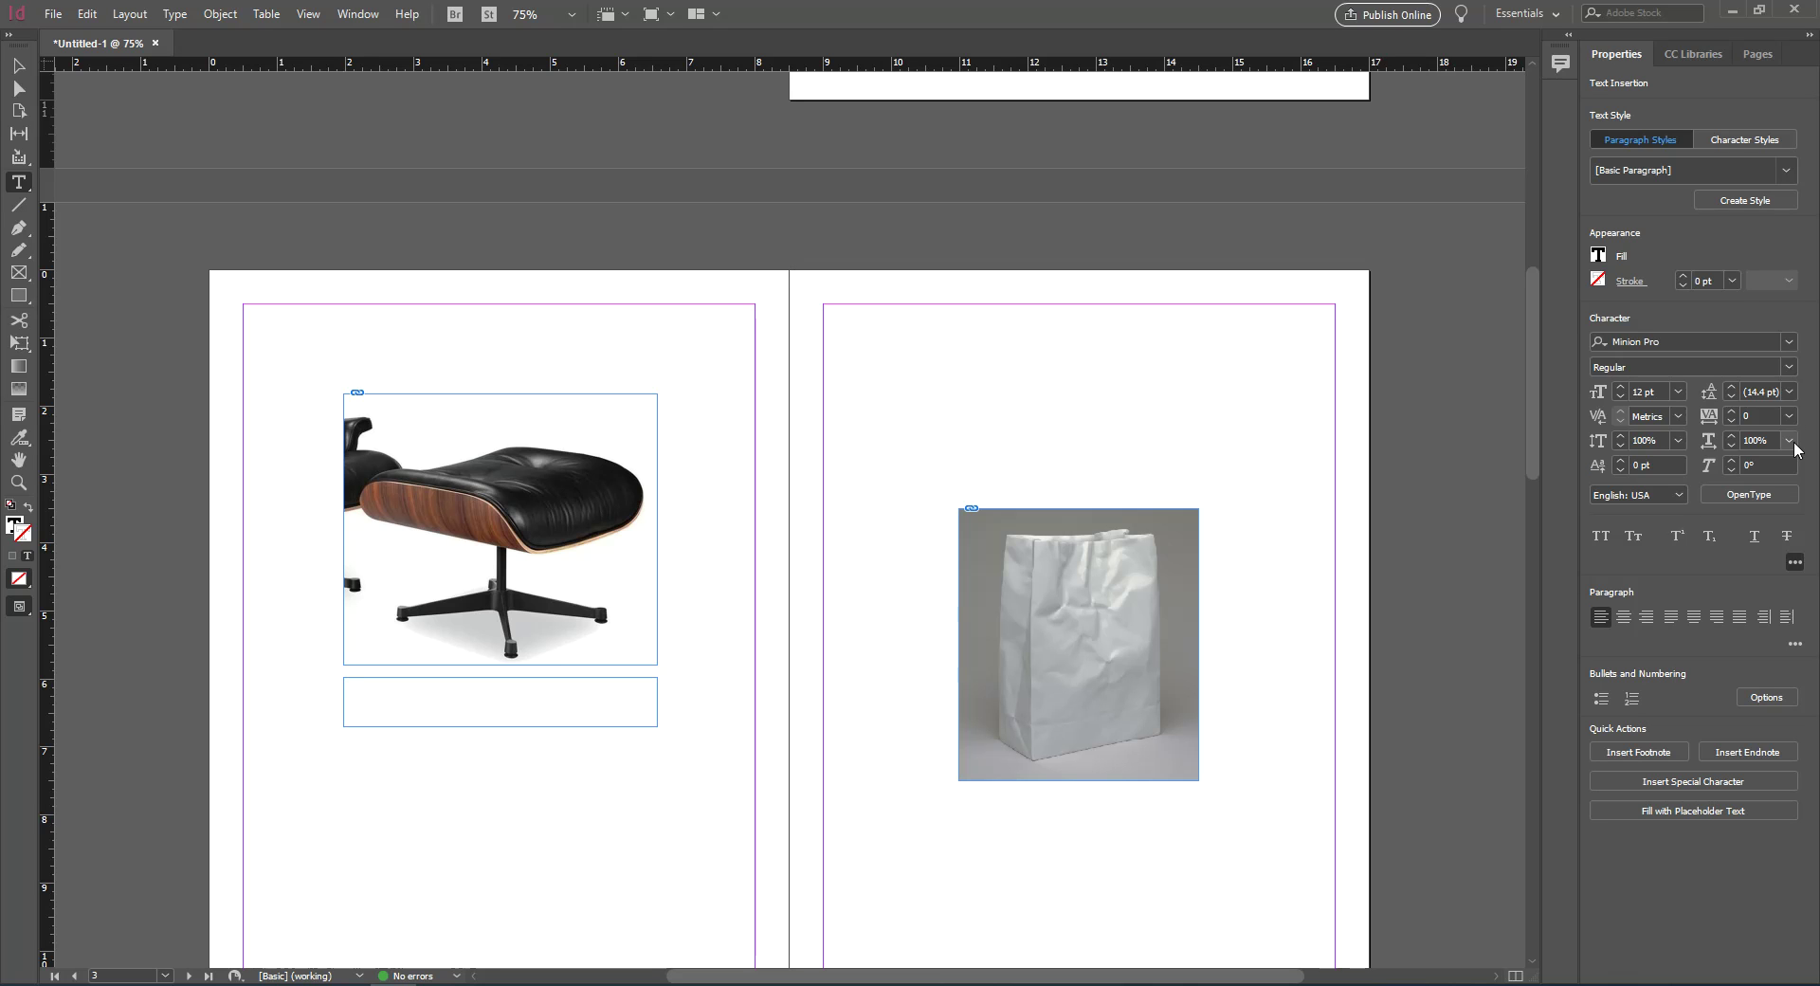
{"action": "left_click", "coordinate": [1796, 645]}
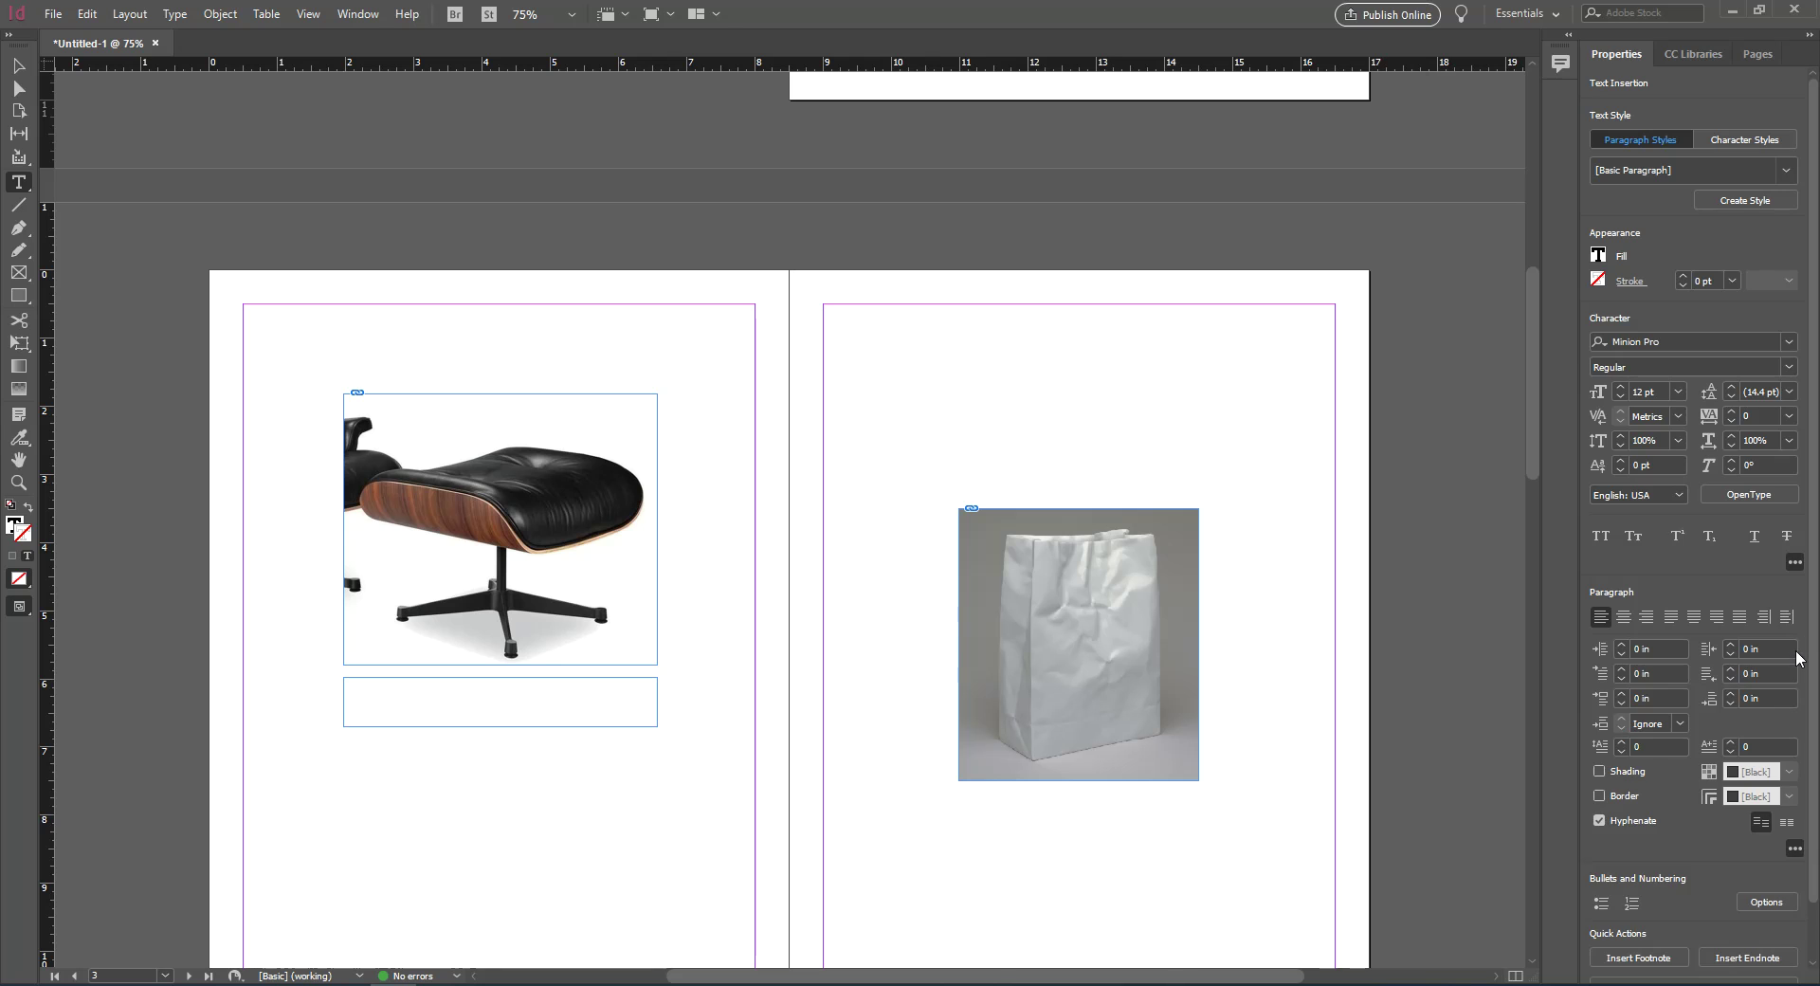
{"action": "left_click", "coordinate": [1795, 848]}
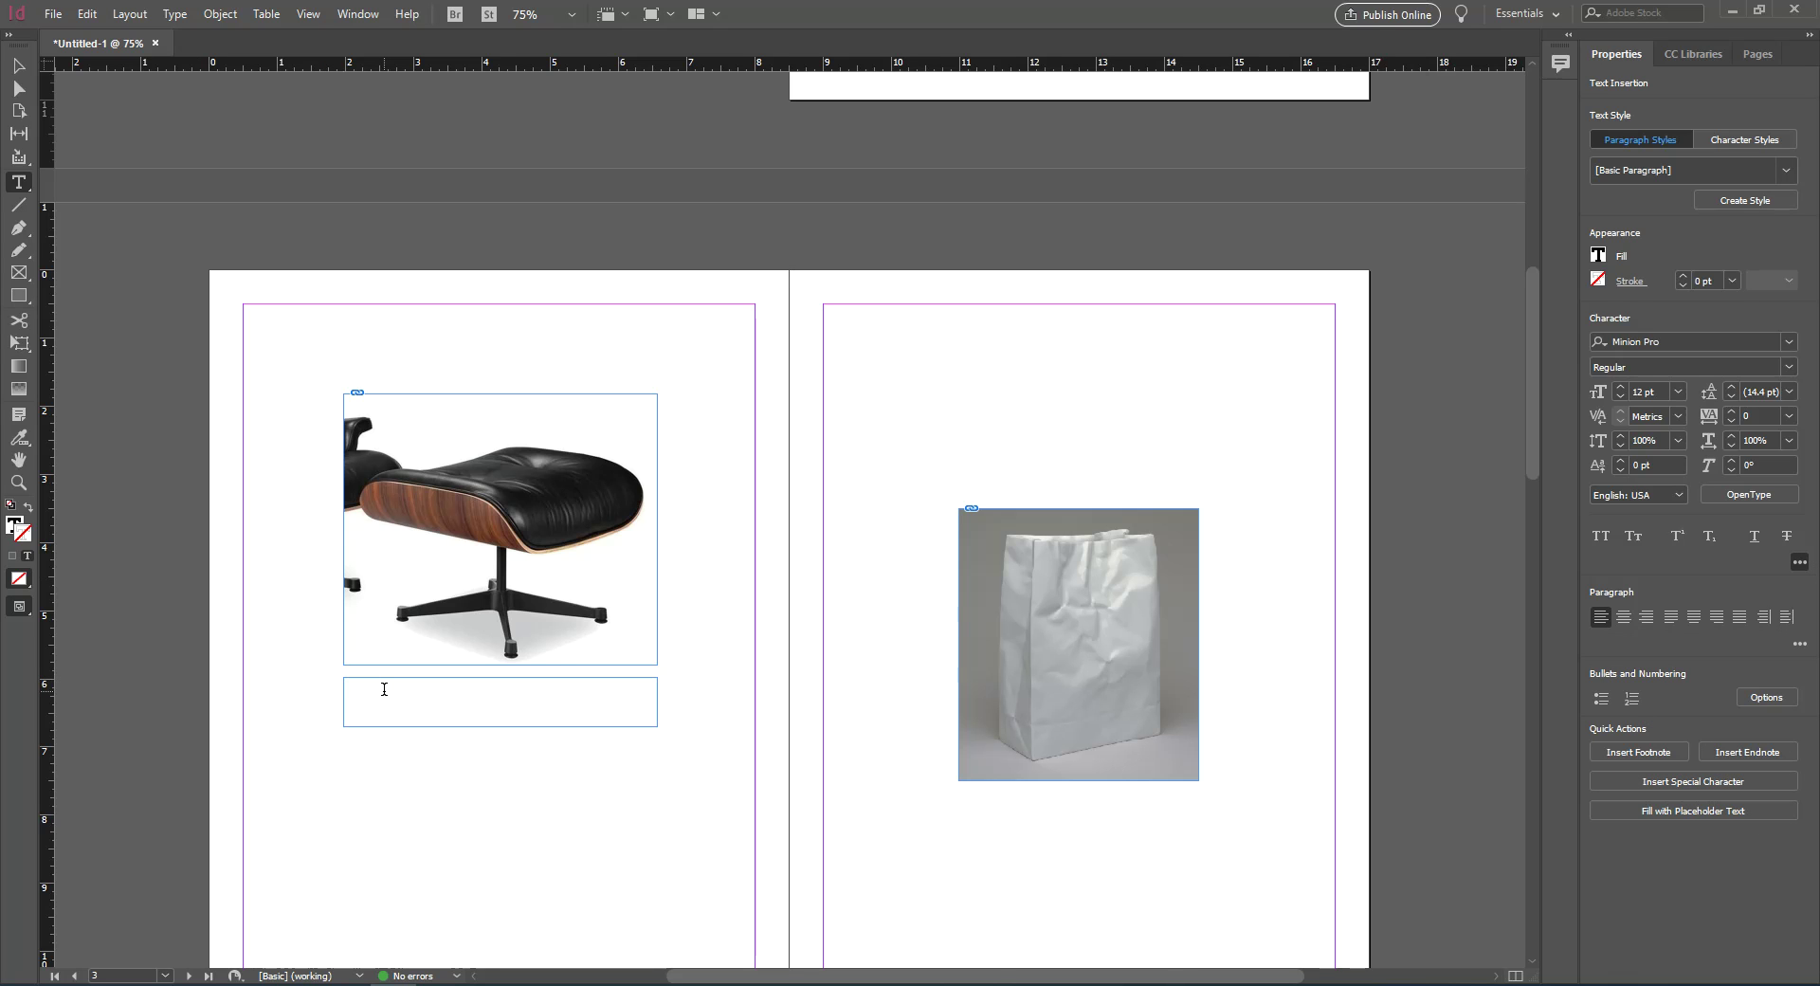
Enter "Again similar to Word" in the new text frame below the chair image
{"action": "type", "text": "Again sisami"}
{"action": "key", "text": "BackSpace"}
{"action": "key", "text": "BackSpace"}
{"action": "key", "text": "BackSpace"}
{"action": "type", "text": "ilar to Word"}
Set the "Again similar to Word" text below the chair image to Century Gothic Bold and leave text editing
{"action": "key", "text": "ctrl+equal"}
{"action": "key", "text": "ctrl+equal"}
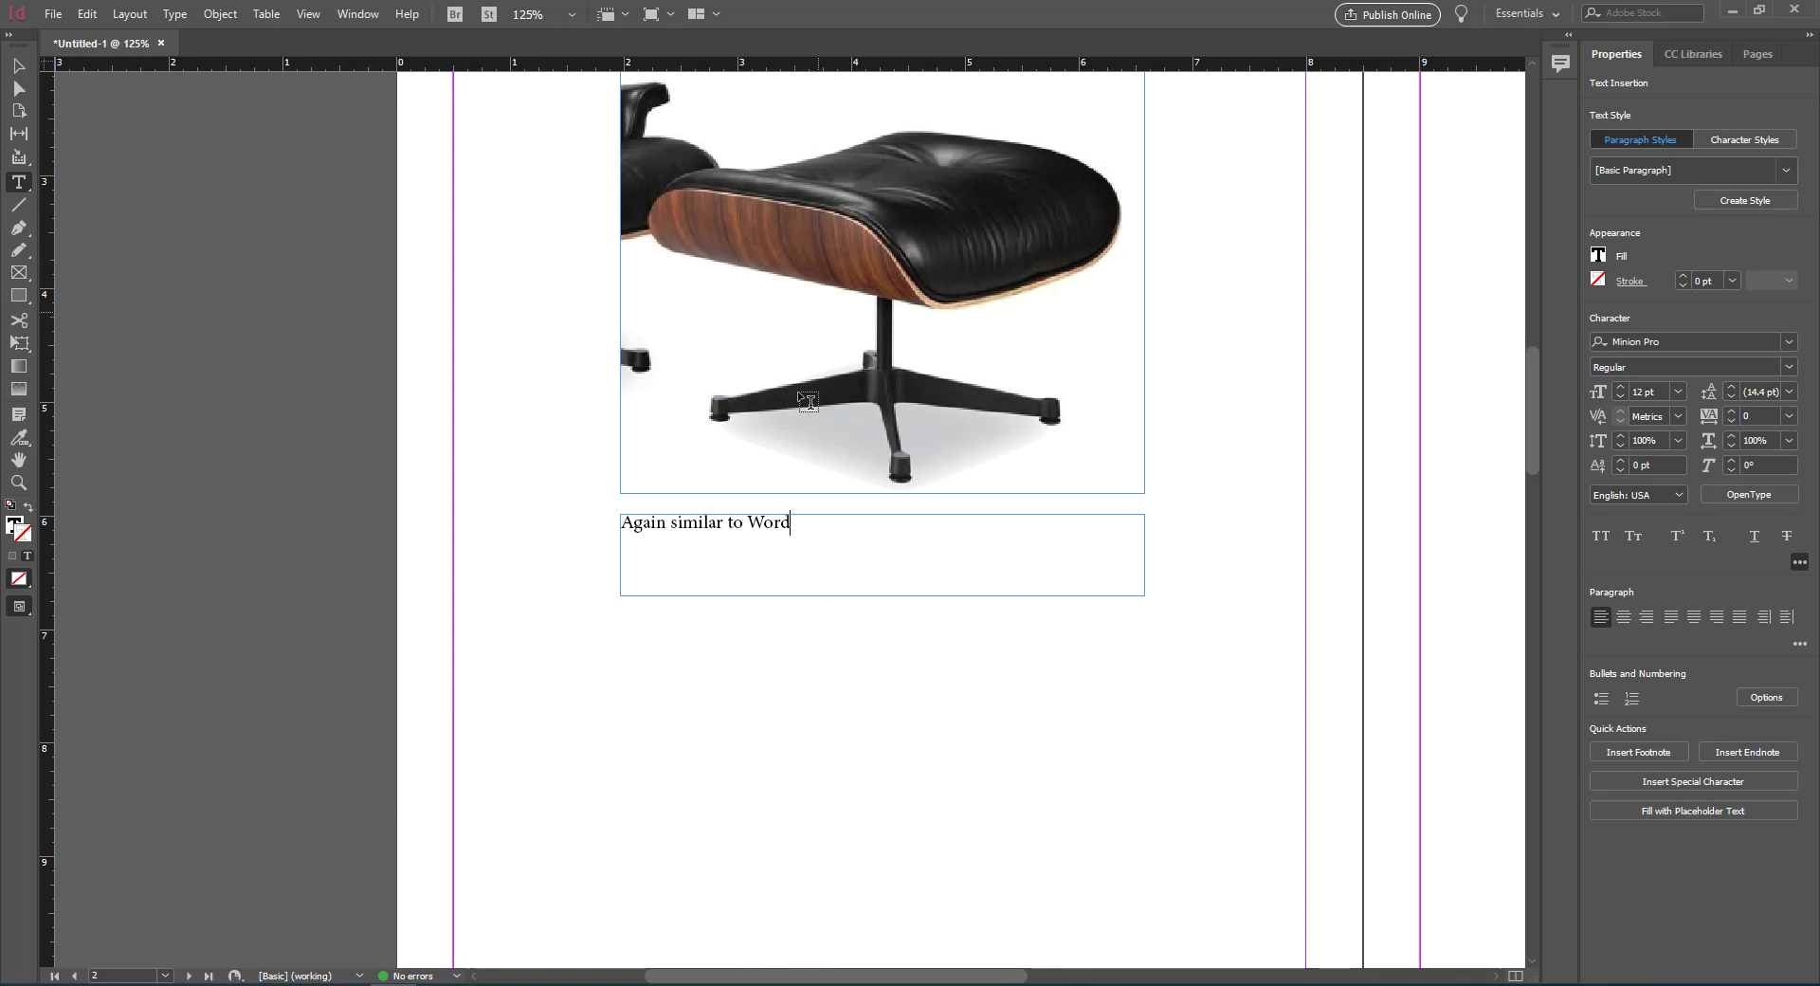
{"action": "left_click_drag", "start_coordinate": [805, 521], "coordinate": [553, 519]}
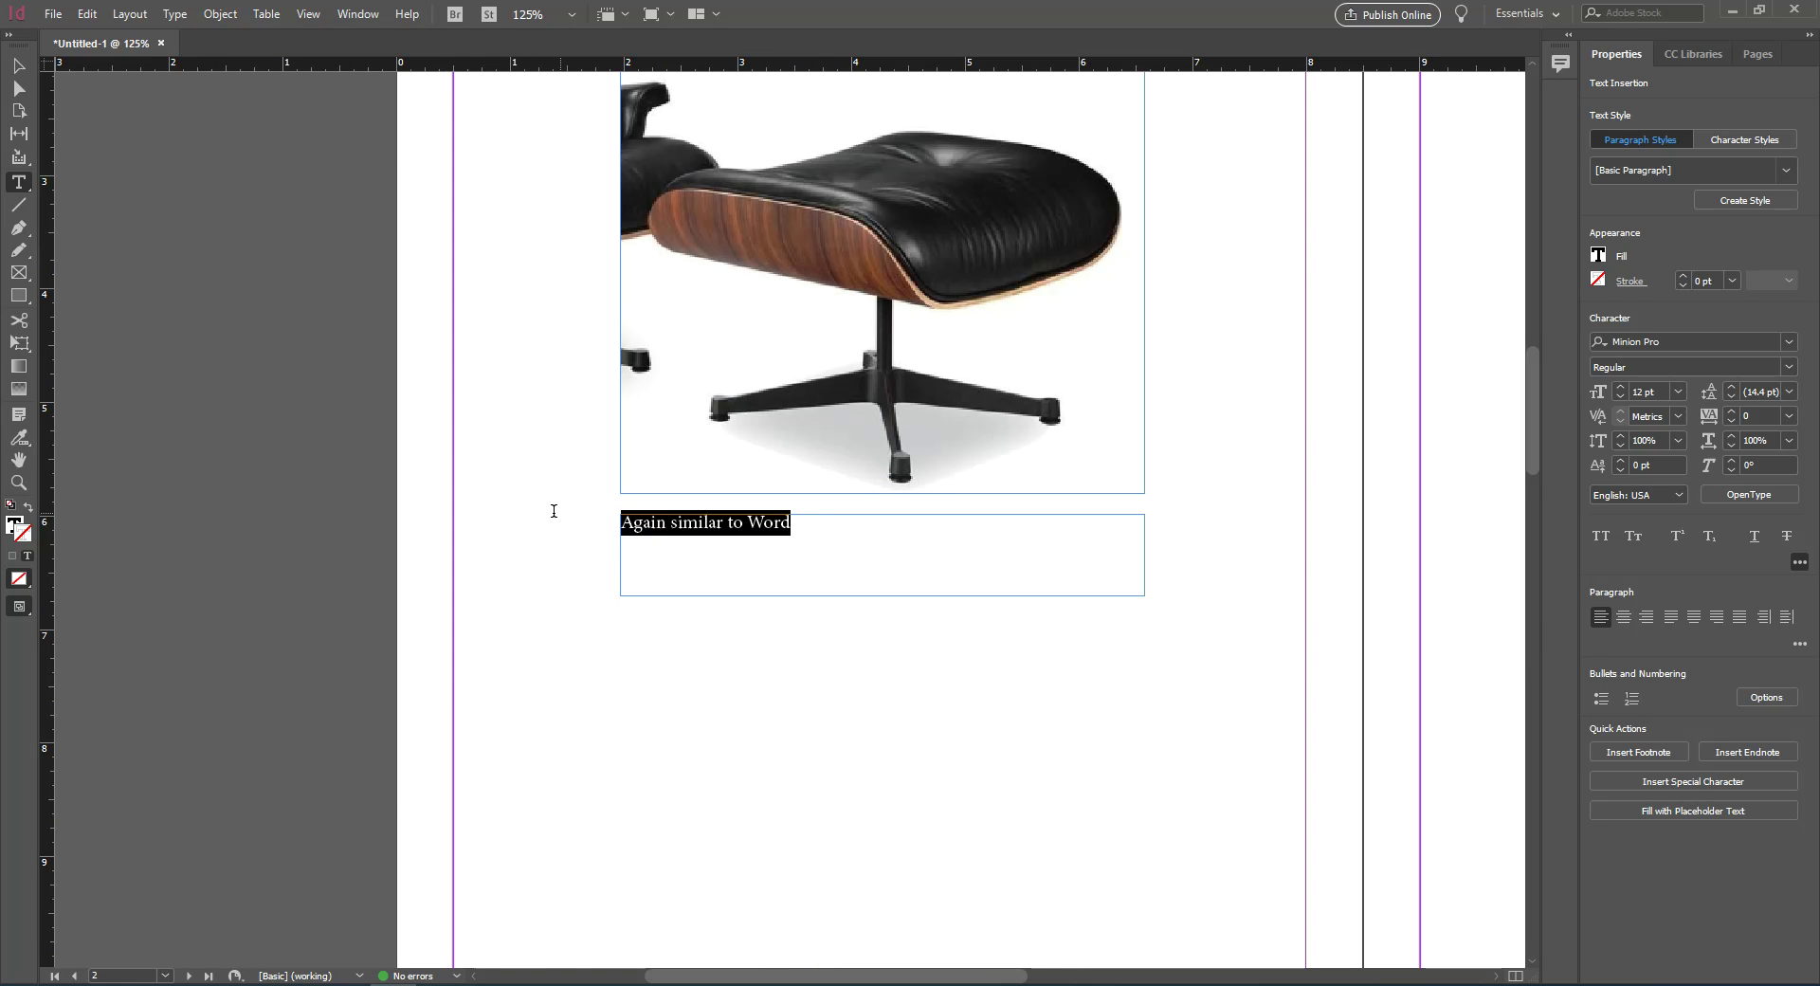
{"action": "left_click", "coordinate": [1666, 340]}
{"action": "type", "text": "century"}
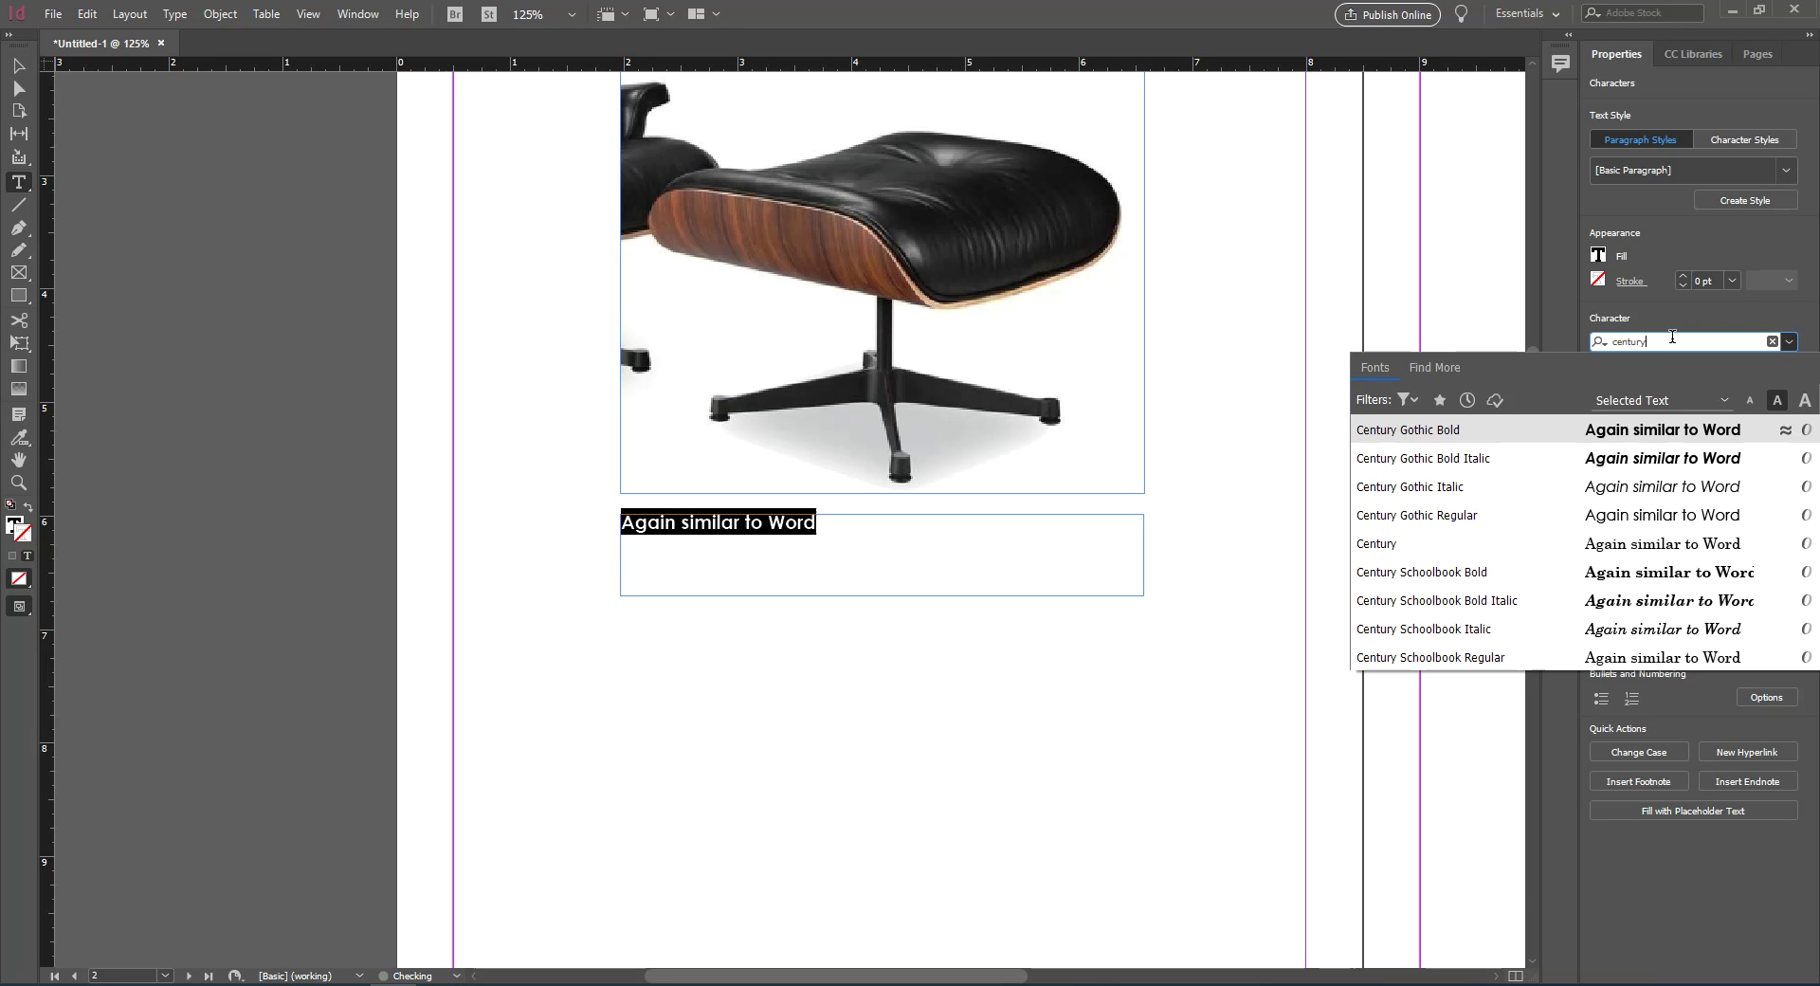
{"action": "left_click", "coordinate": [1573, 430]}
{"action": "left_click", "coordinate": [930, 533]}
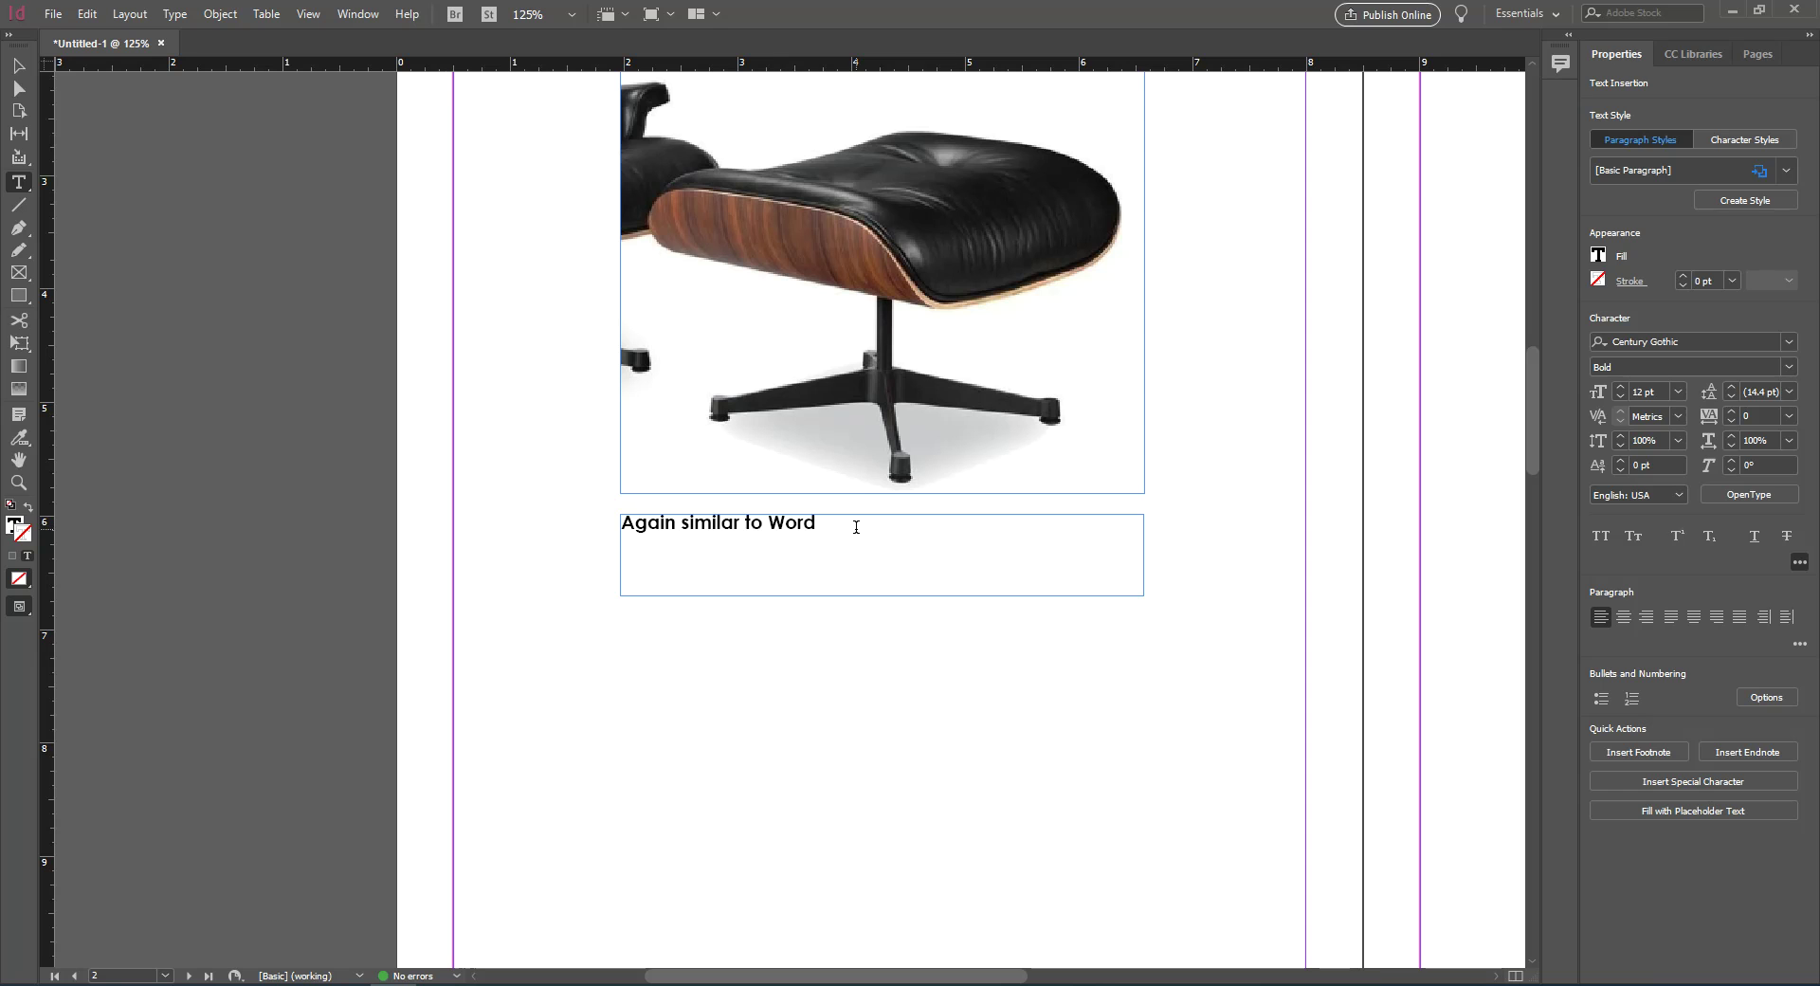
{"action": "left_click_drag", "start_coordinate": [853, 527], "coordinate": [588, 508]}
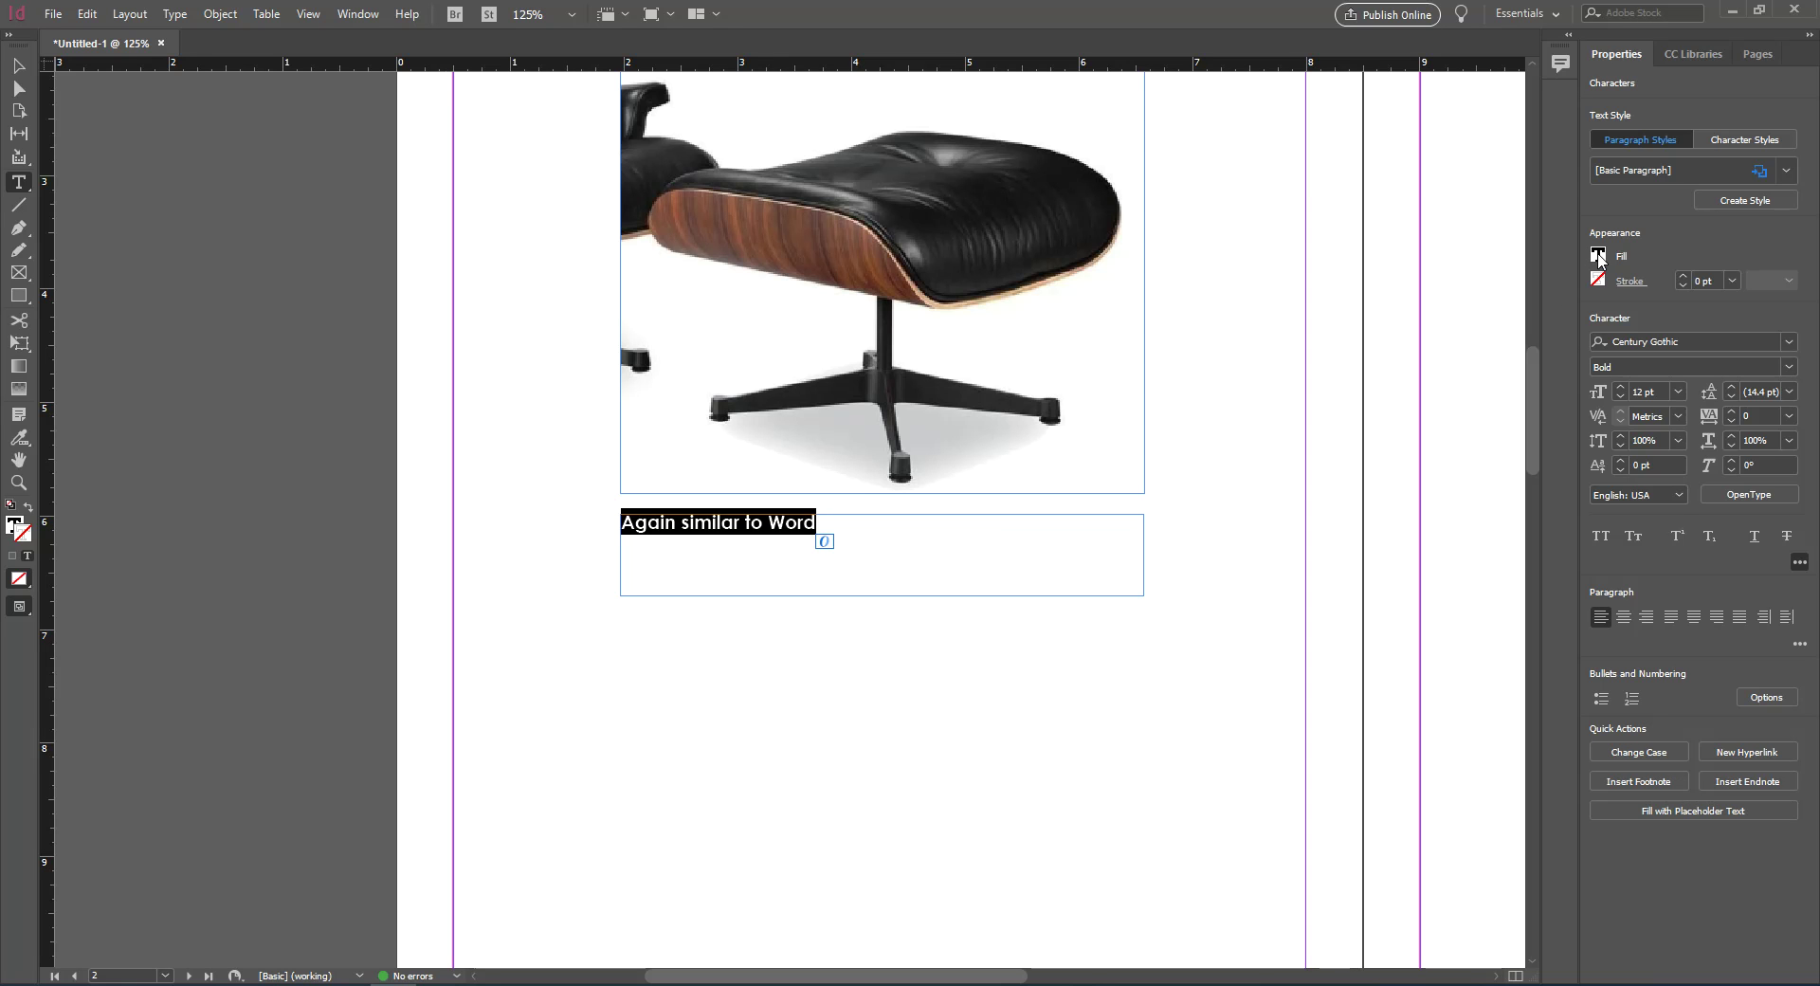
{"action": "left_click", "coordinate": [926, 544]}
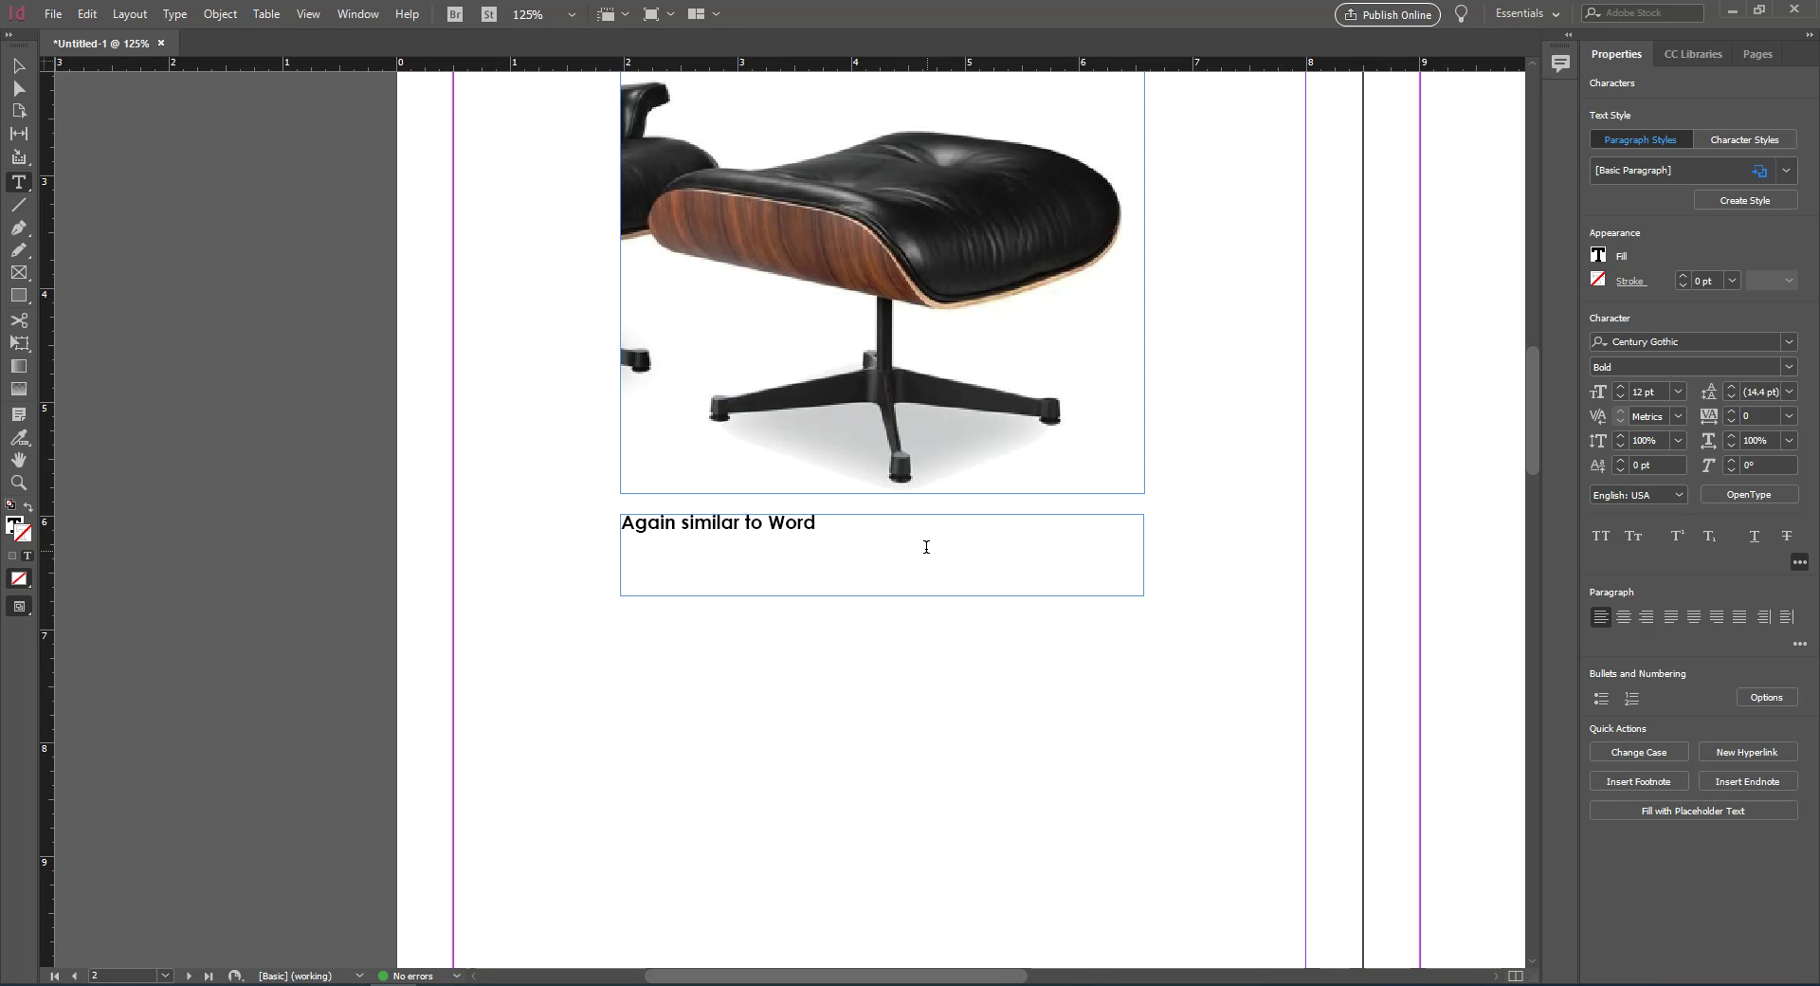
{"action": "left_click_drag", "start_coordinate": [1093, 582], "coordinate": [416, 506]}
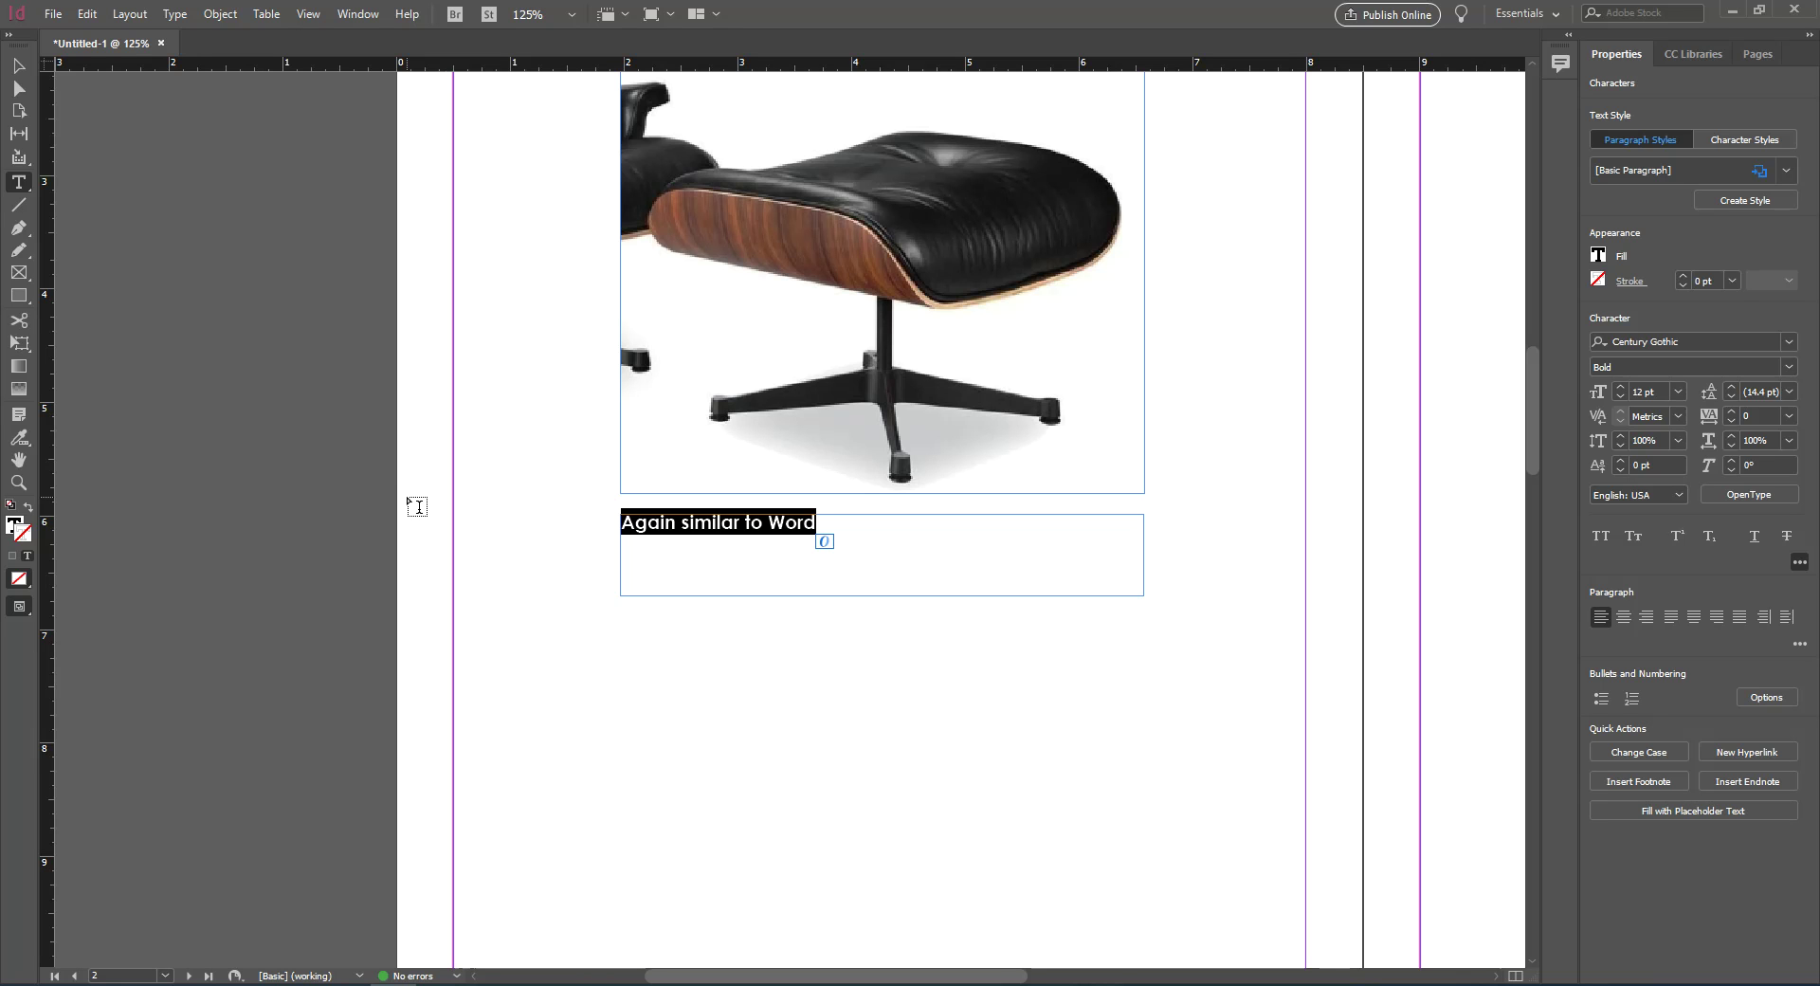
{"action": "key", "text": "Escape"}
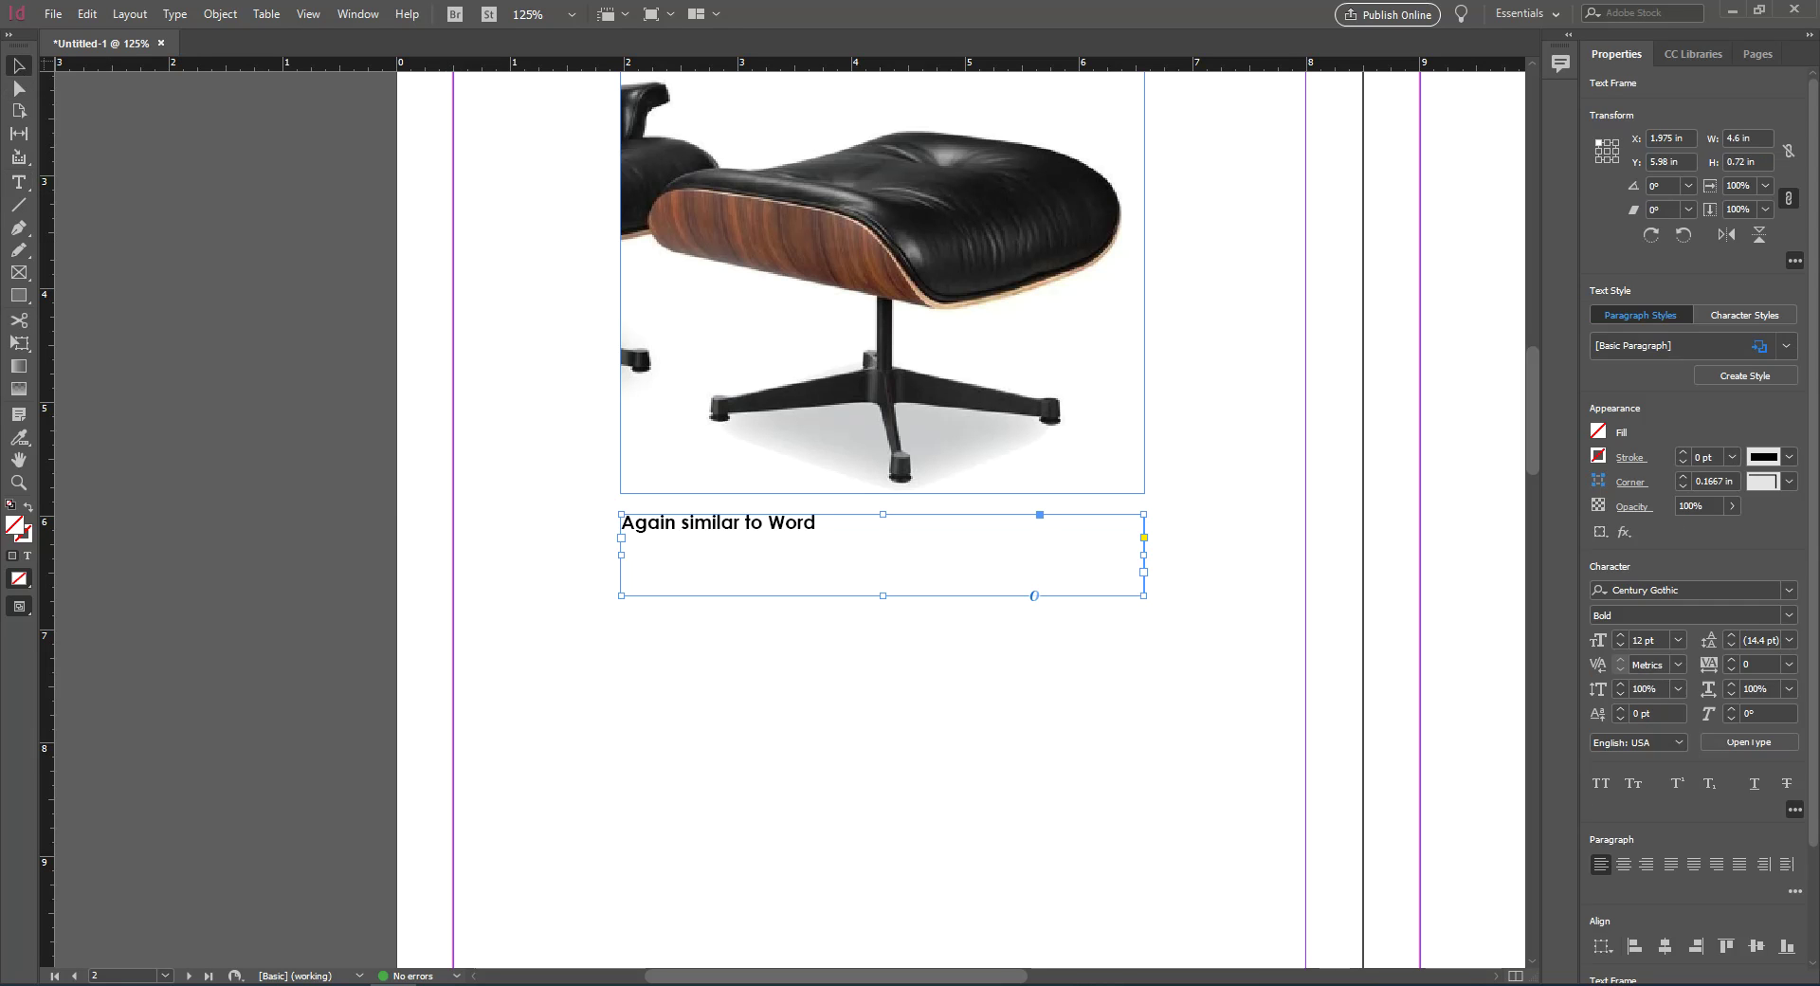
Save the document as "workshop portfolio" in the DG 1350 F19 folder on the Desktop
{"action": "left_click_drag", "start_coordinate": [784, 977], "coordinate": [869, 983]}
{"action": "key", "text": "ctrl+minus"}
{"action": "key", "text": "ctrl+minus"}
{"action": "scroll", "coordinate": [869, 983], "scroll_direction": "right", "scroll_amount": 4}
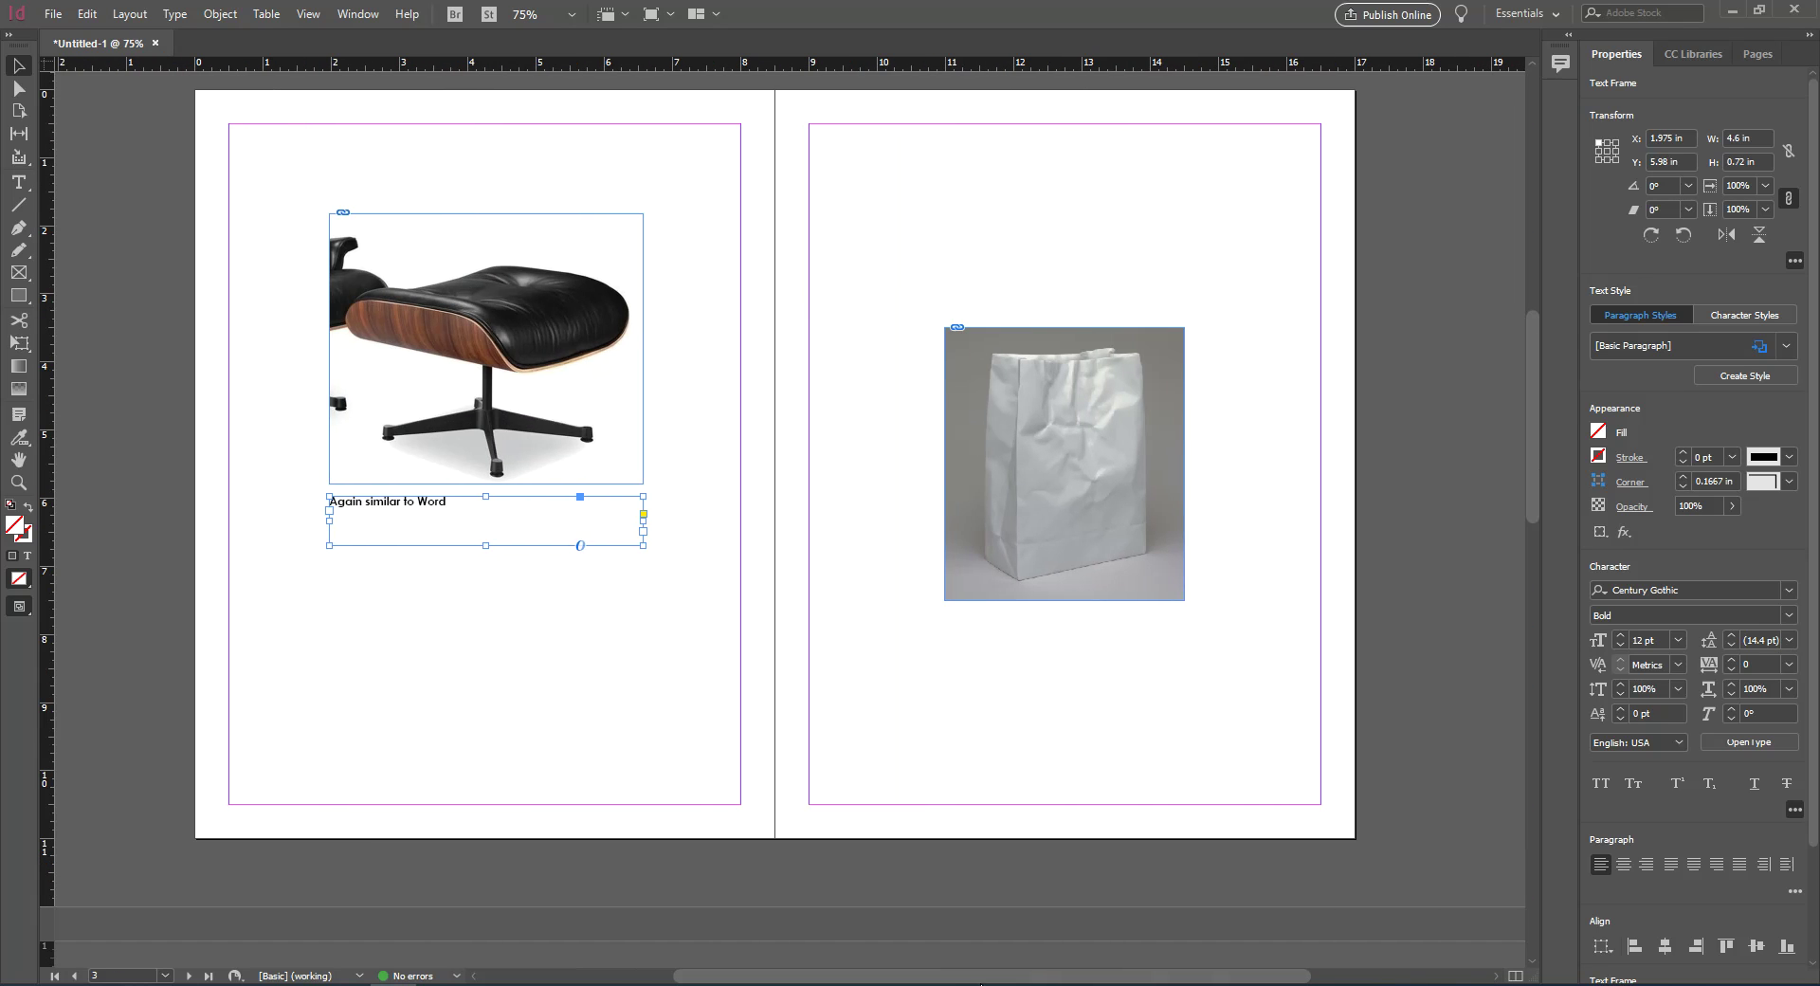
{"action": "scroll", "coordinate": [878, 783], "scroll_direction": "up", "scroll_amount": 2}
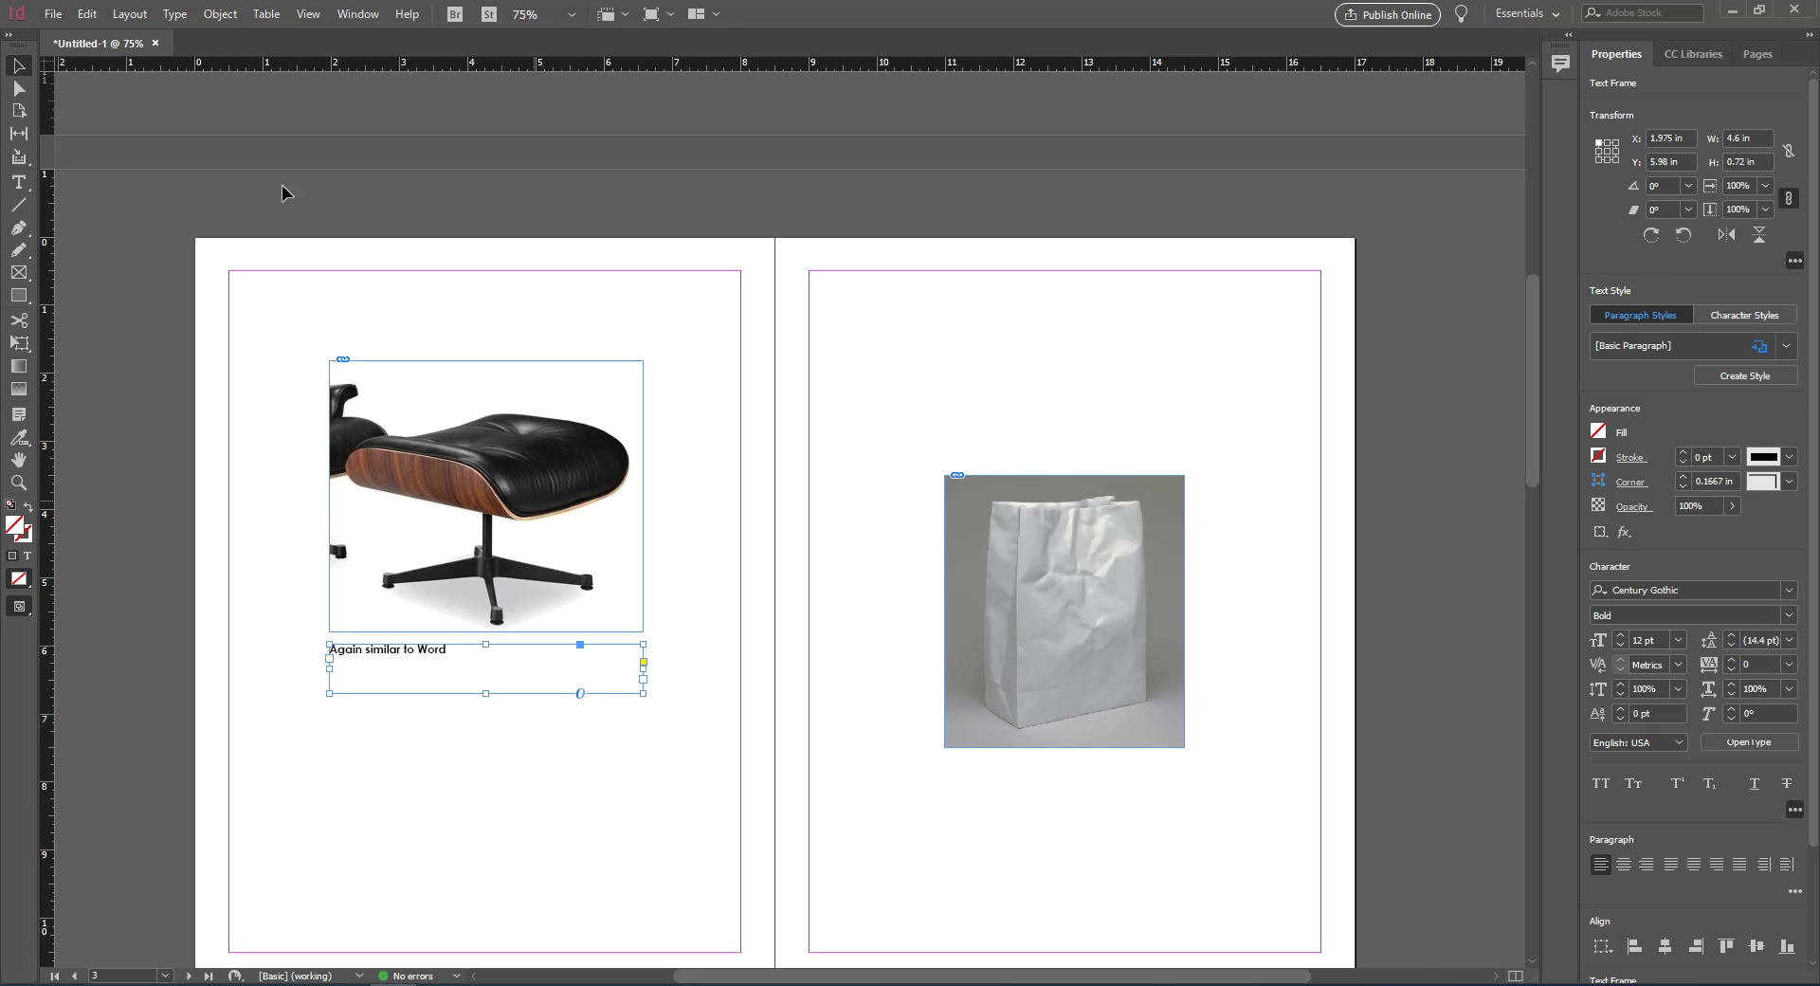
{"action": "left_click", "coordinate": [53, 13]}
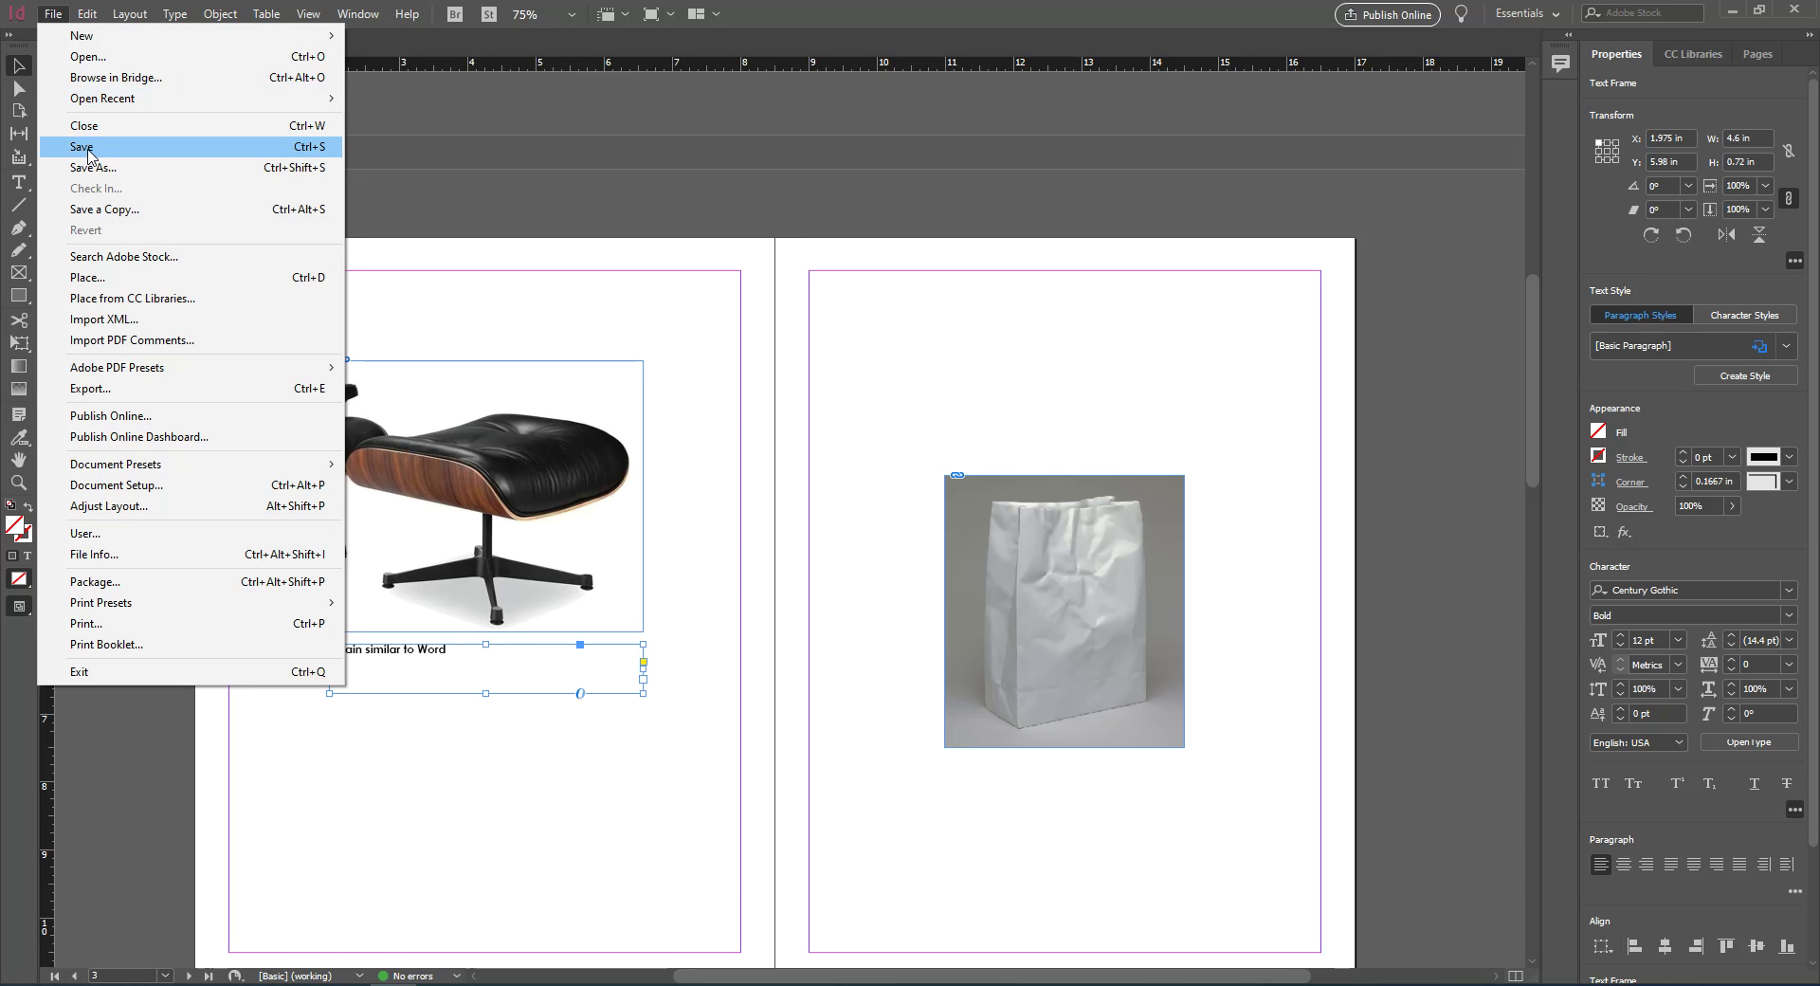
{"action": "left_click", "coordinate": [88, 145]}
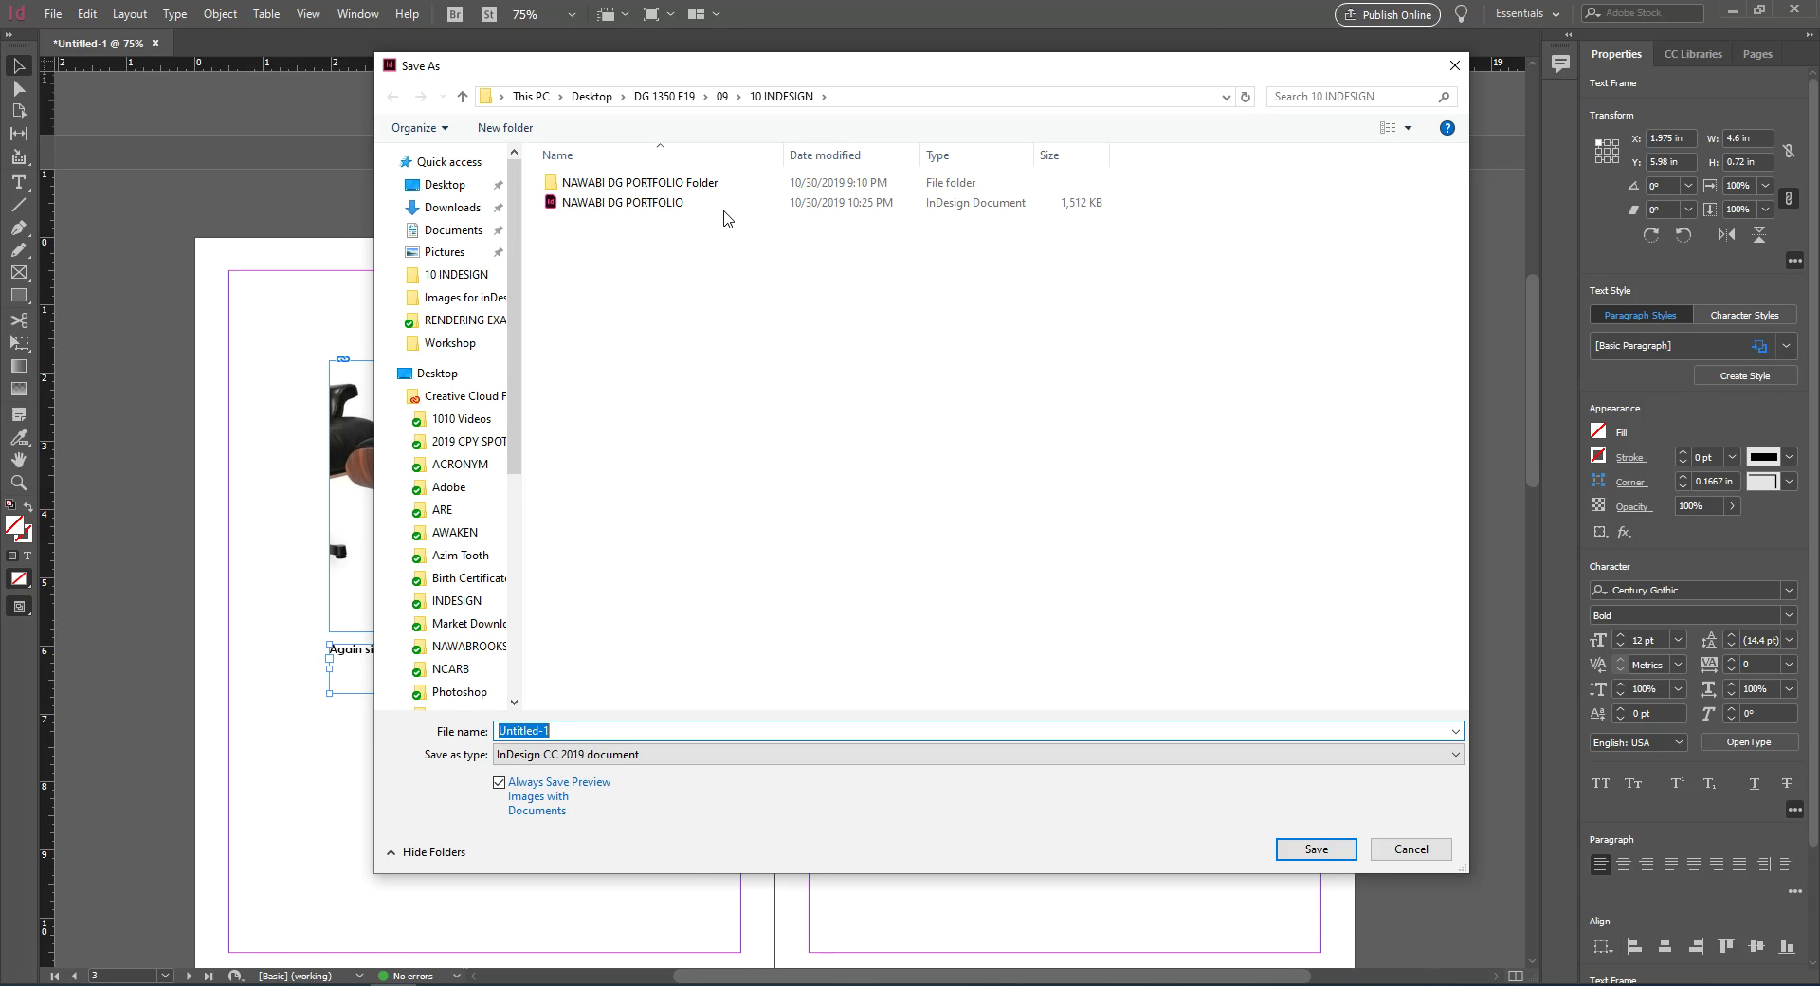
{"action": "left_click", "coordinate": [660, 98]}
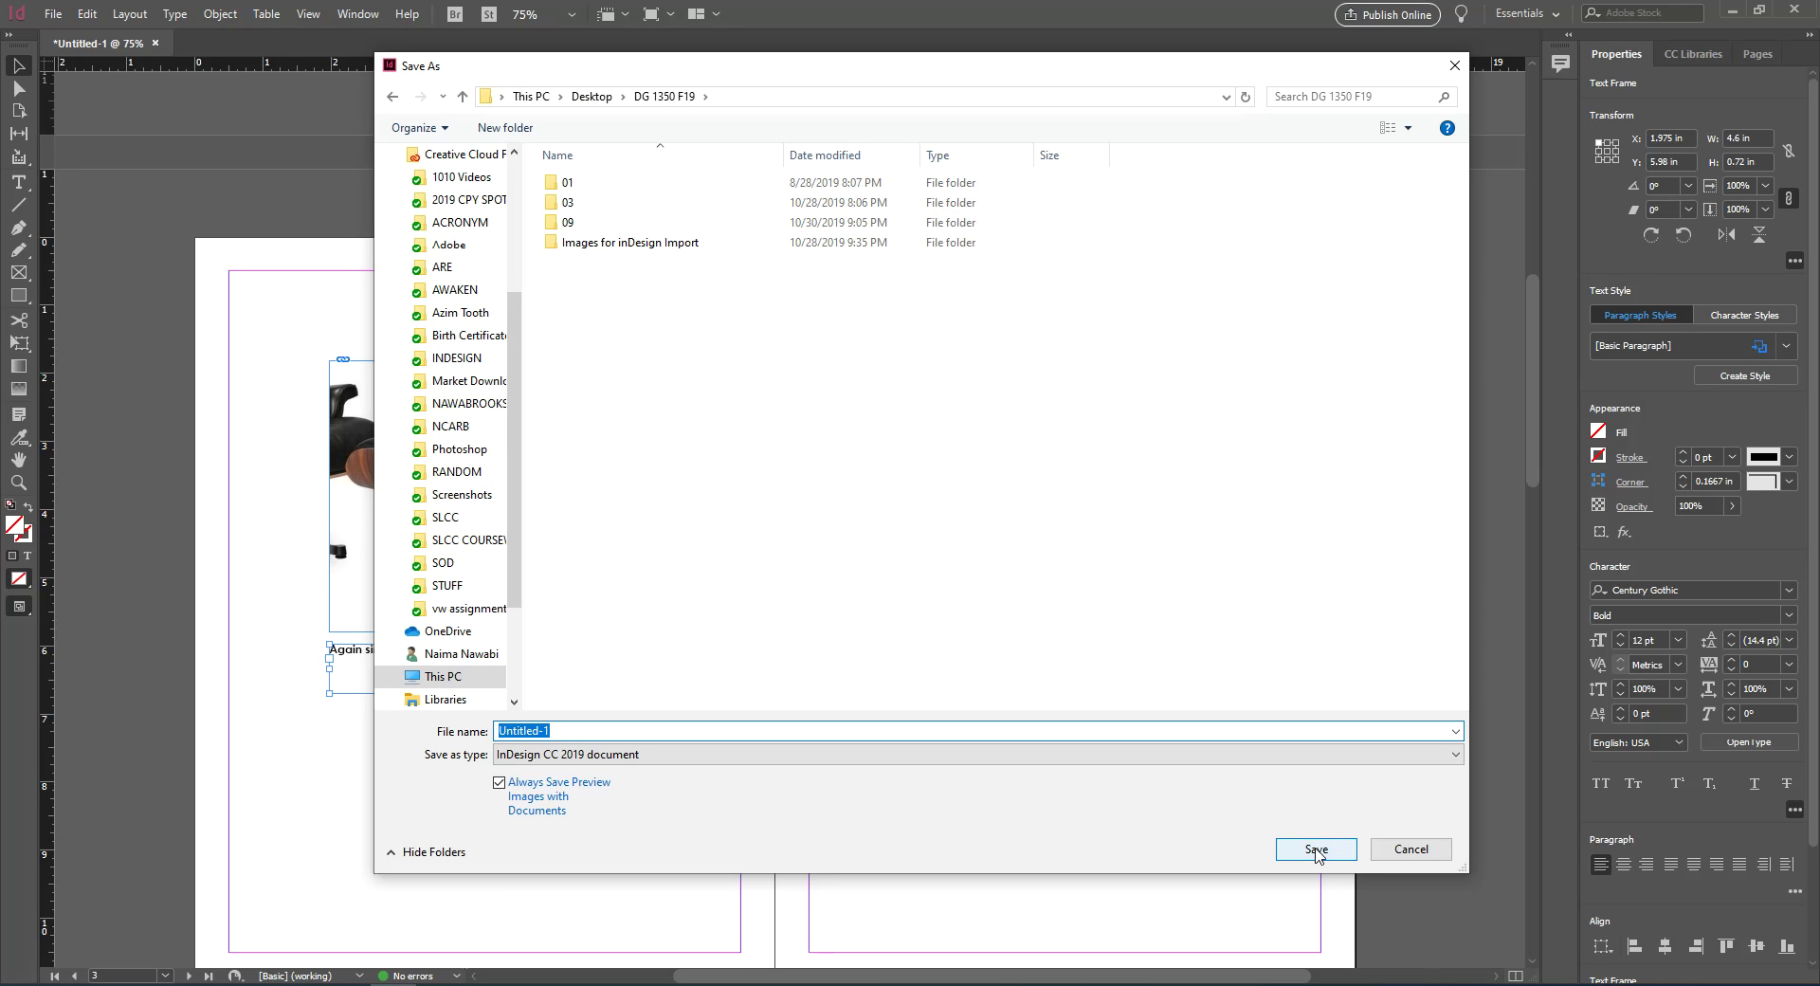
{"action": "type", "text": "workshop portfolio"}
{"action": "key", "text": "Return"}
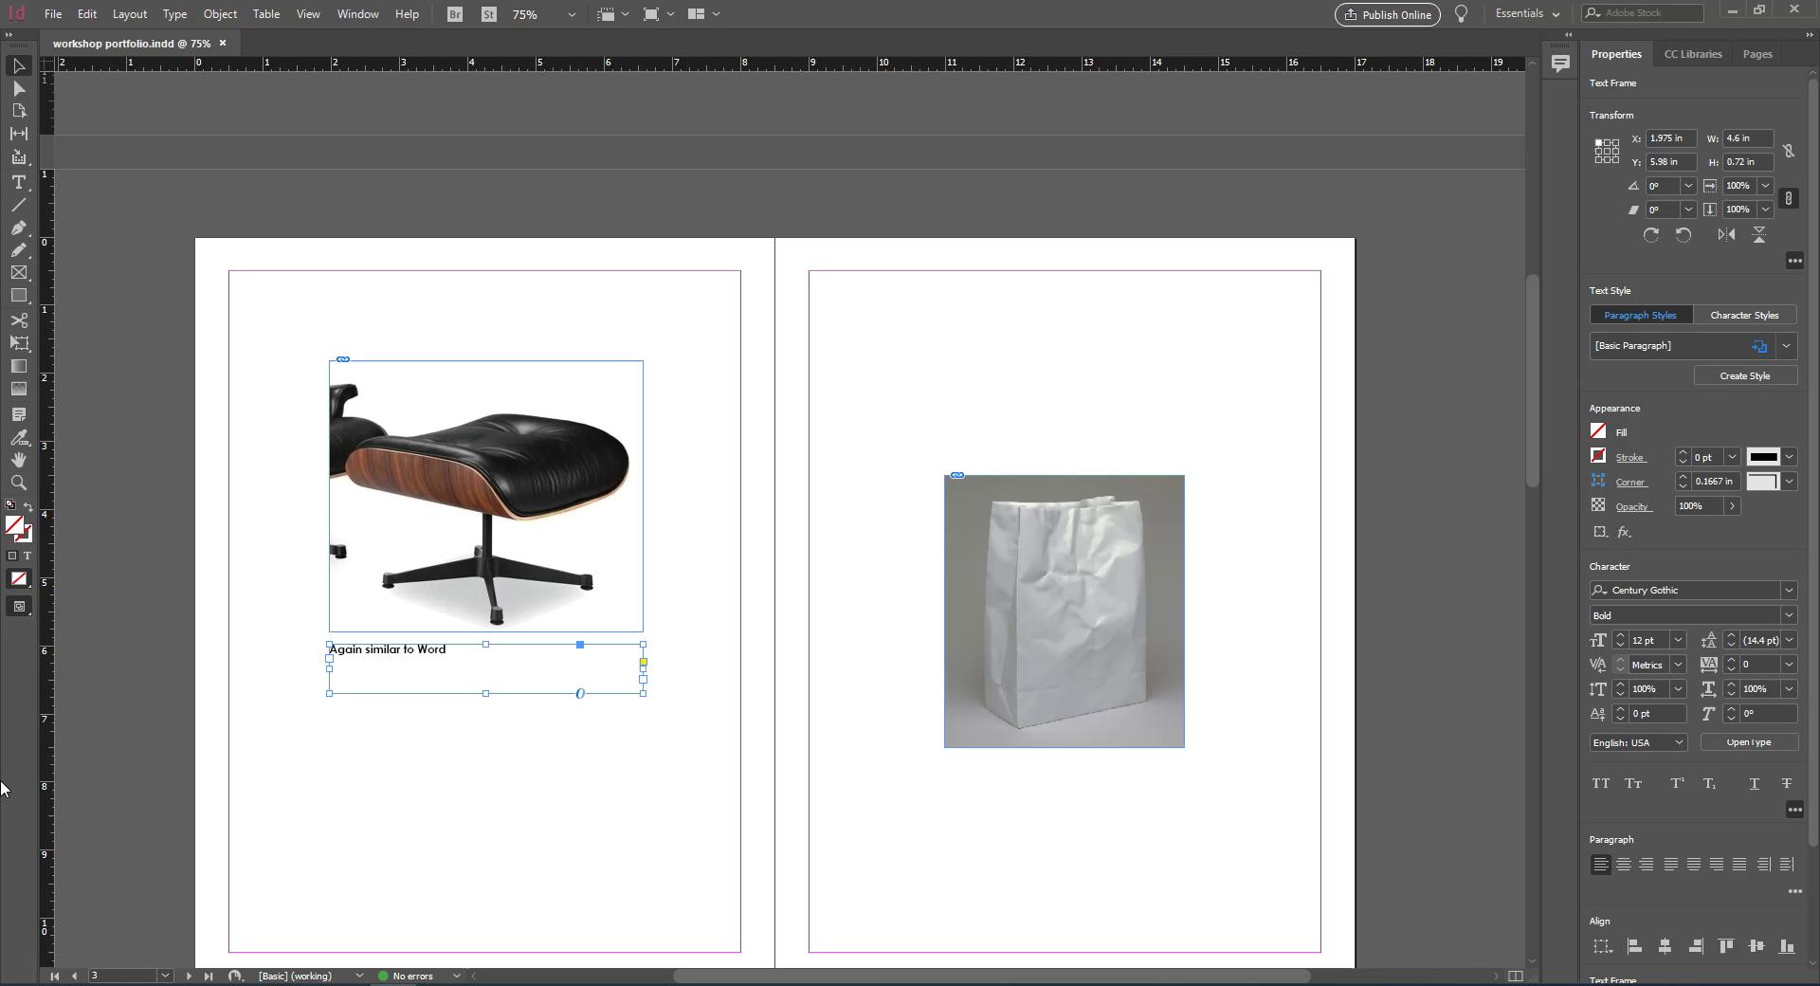
Deselect the text frame and set up an Adobe PDF (Print) export named "workshop portfolio" that outputs individual pages
{"action": "left_click", "coordinate": [811, 505]}
{"action": "scroll", "coordinate": [811, 503], "scroll_direction": "up", "scroll_amount": 10}
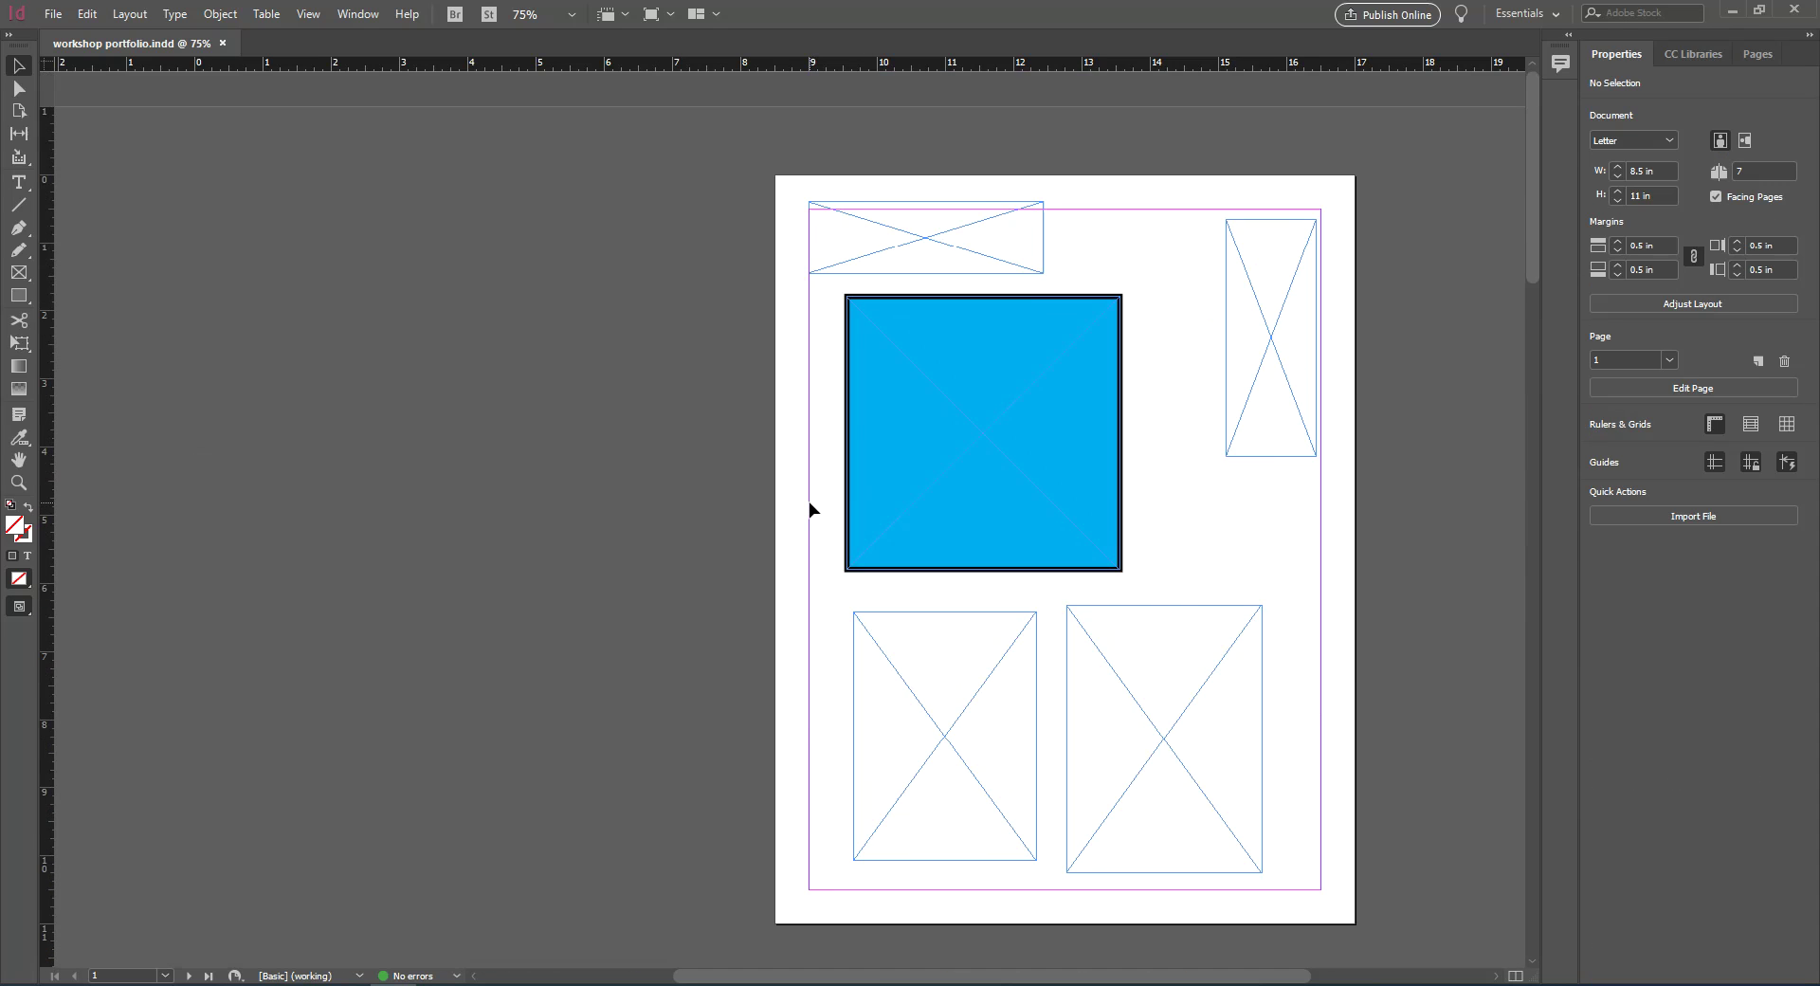
{"action": "scroll", "coordinate": [685, 491], "scroll_direction": "down", "scroll_amount": 12}
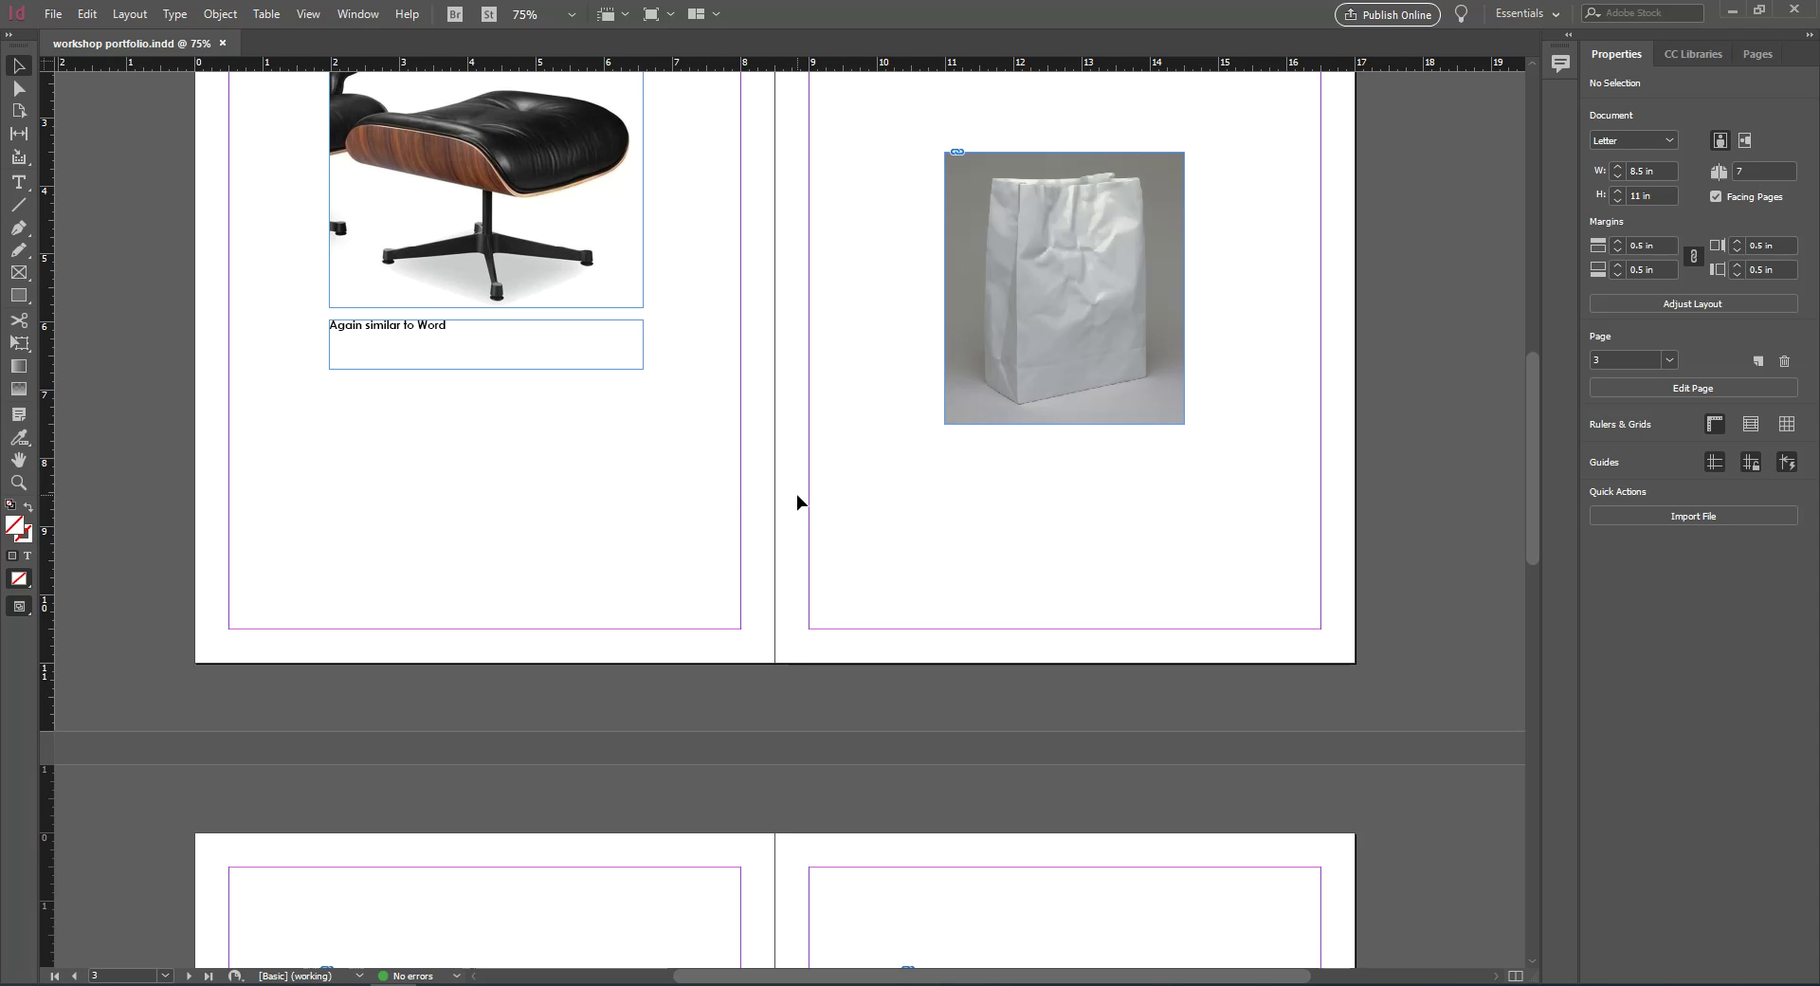
{"action": "scroll", "coordinate": [796, 494], "scroll_direction": "up", "scroll_amount": 10}
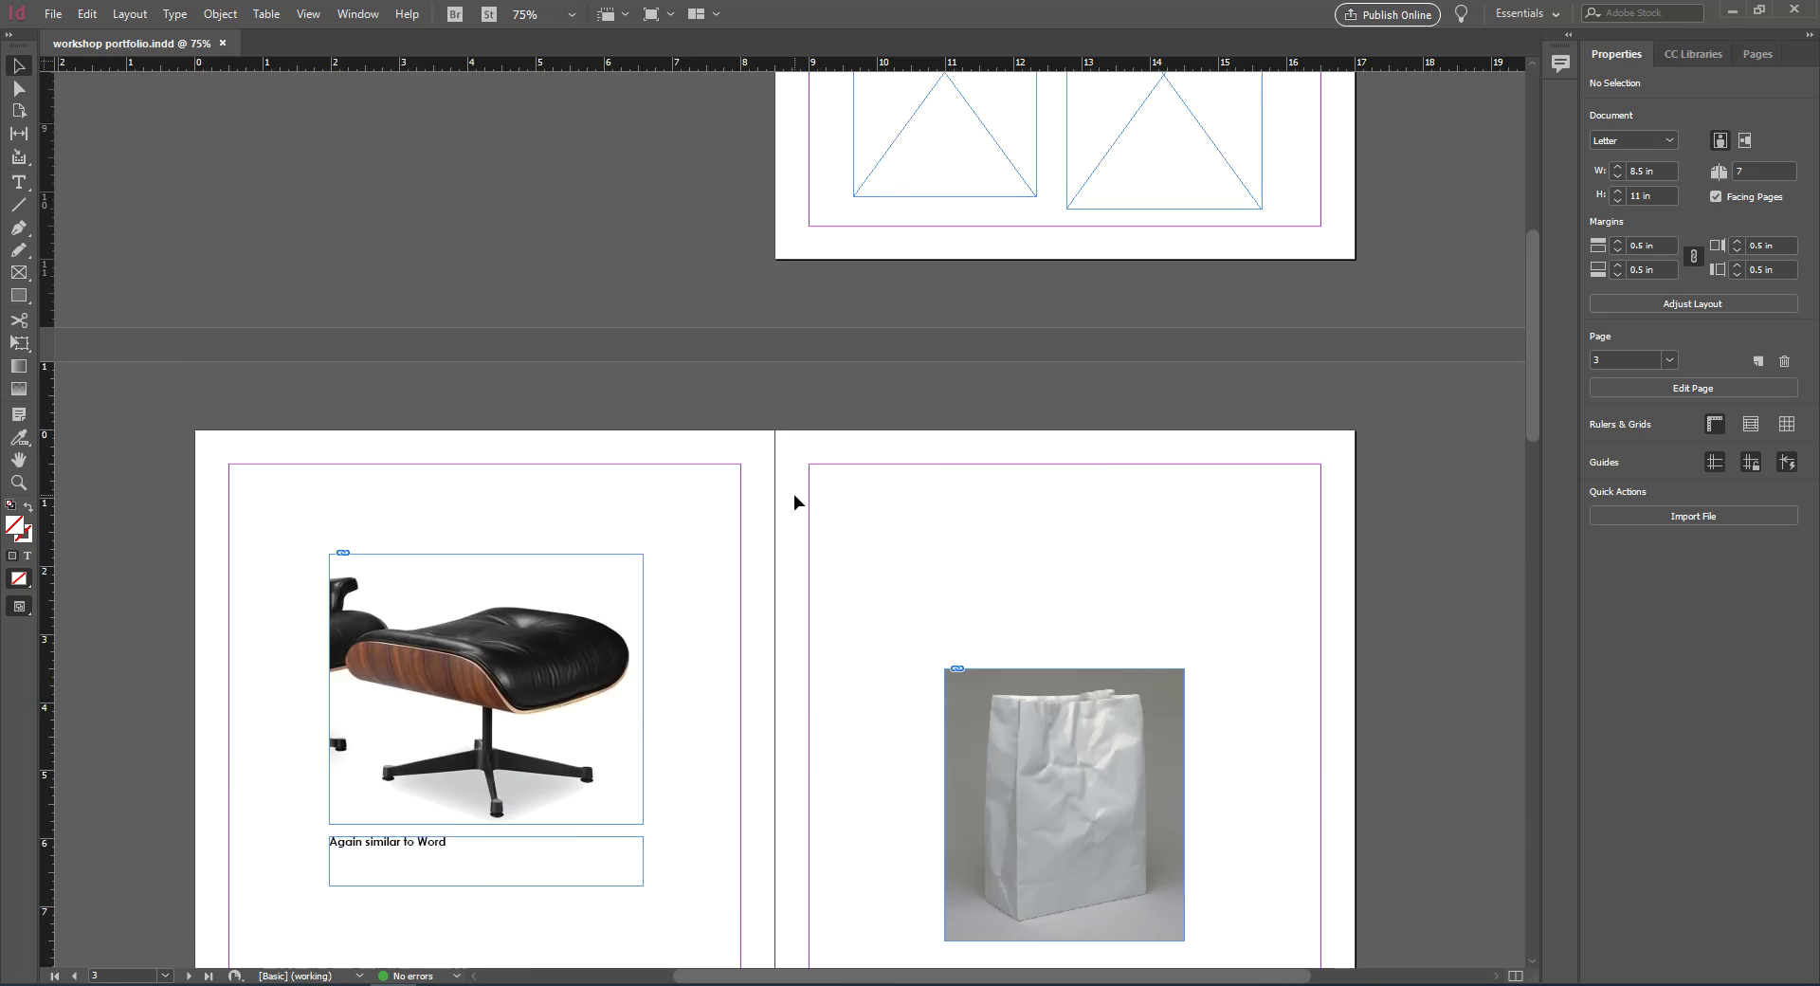
{"action": "key", "text": "ctrl+e"}
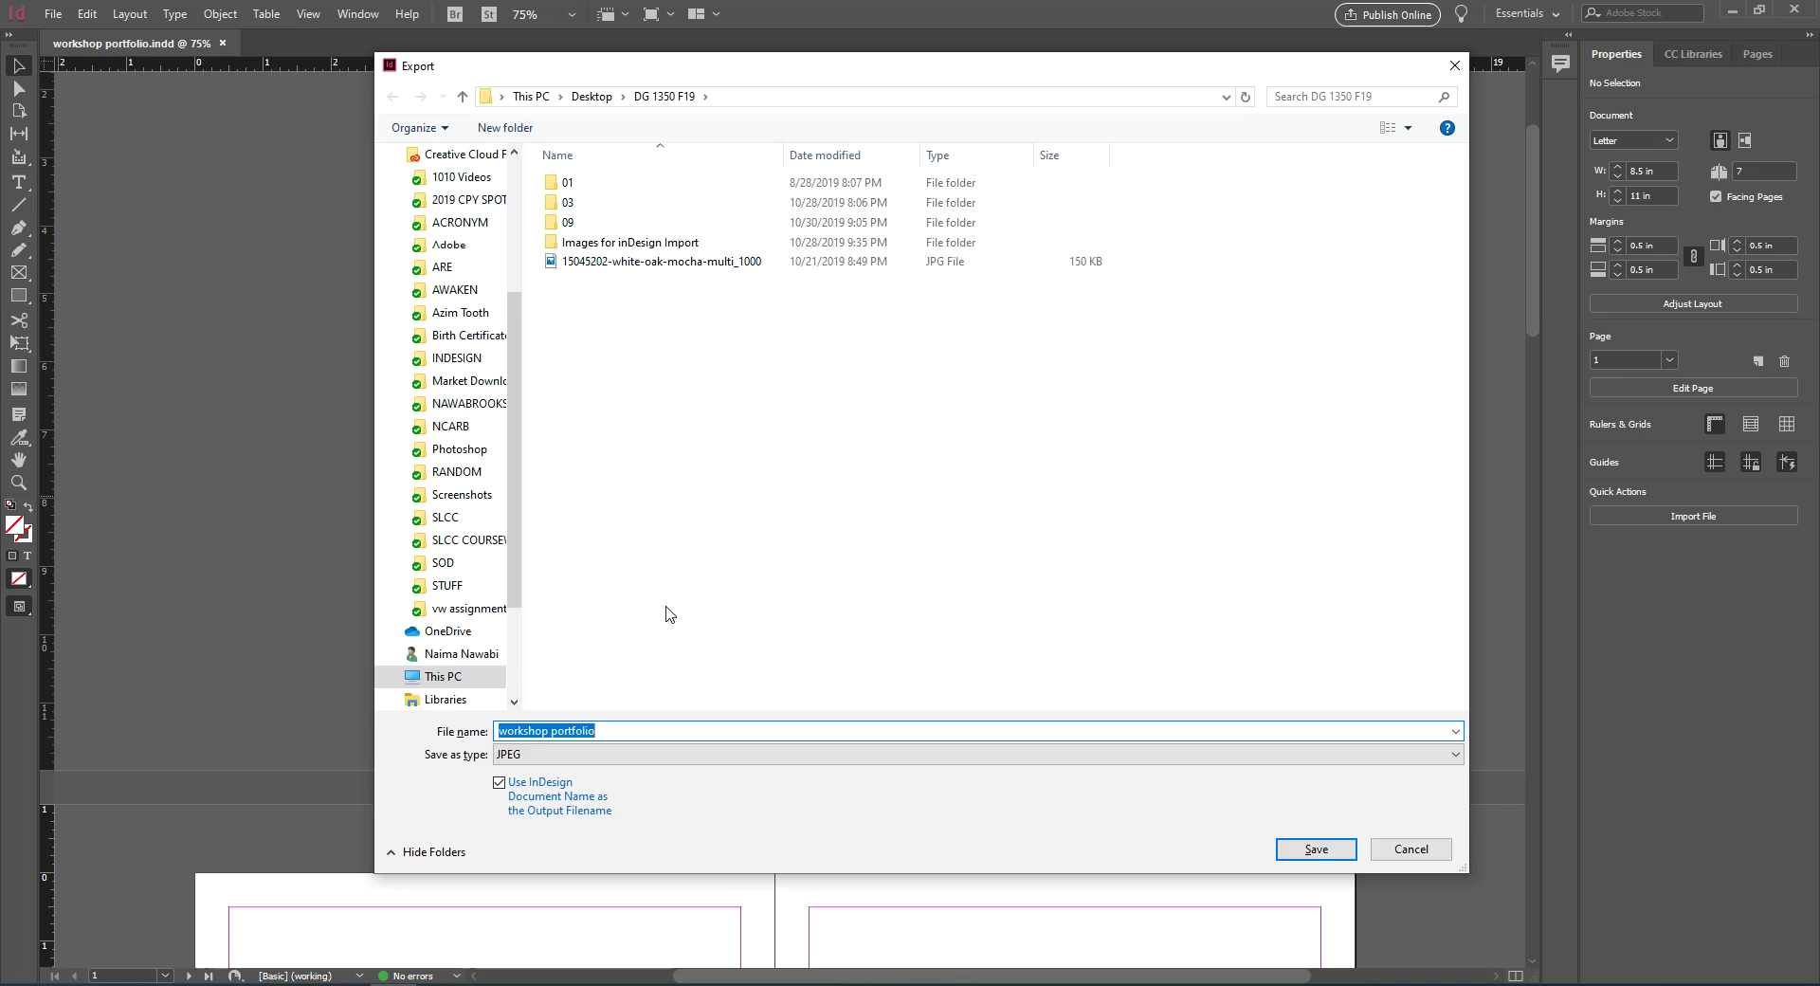
{"action": "left_click", "coordinate": [505, 758]}
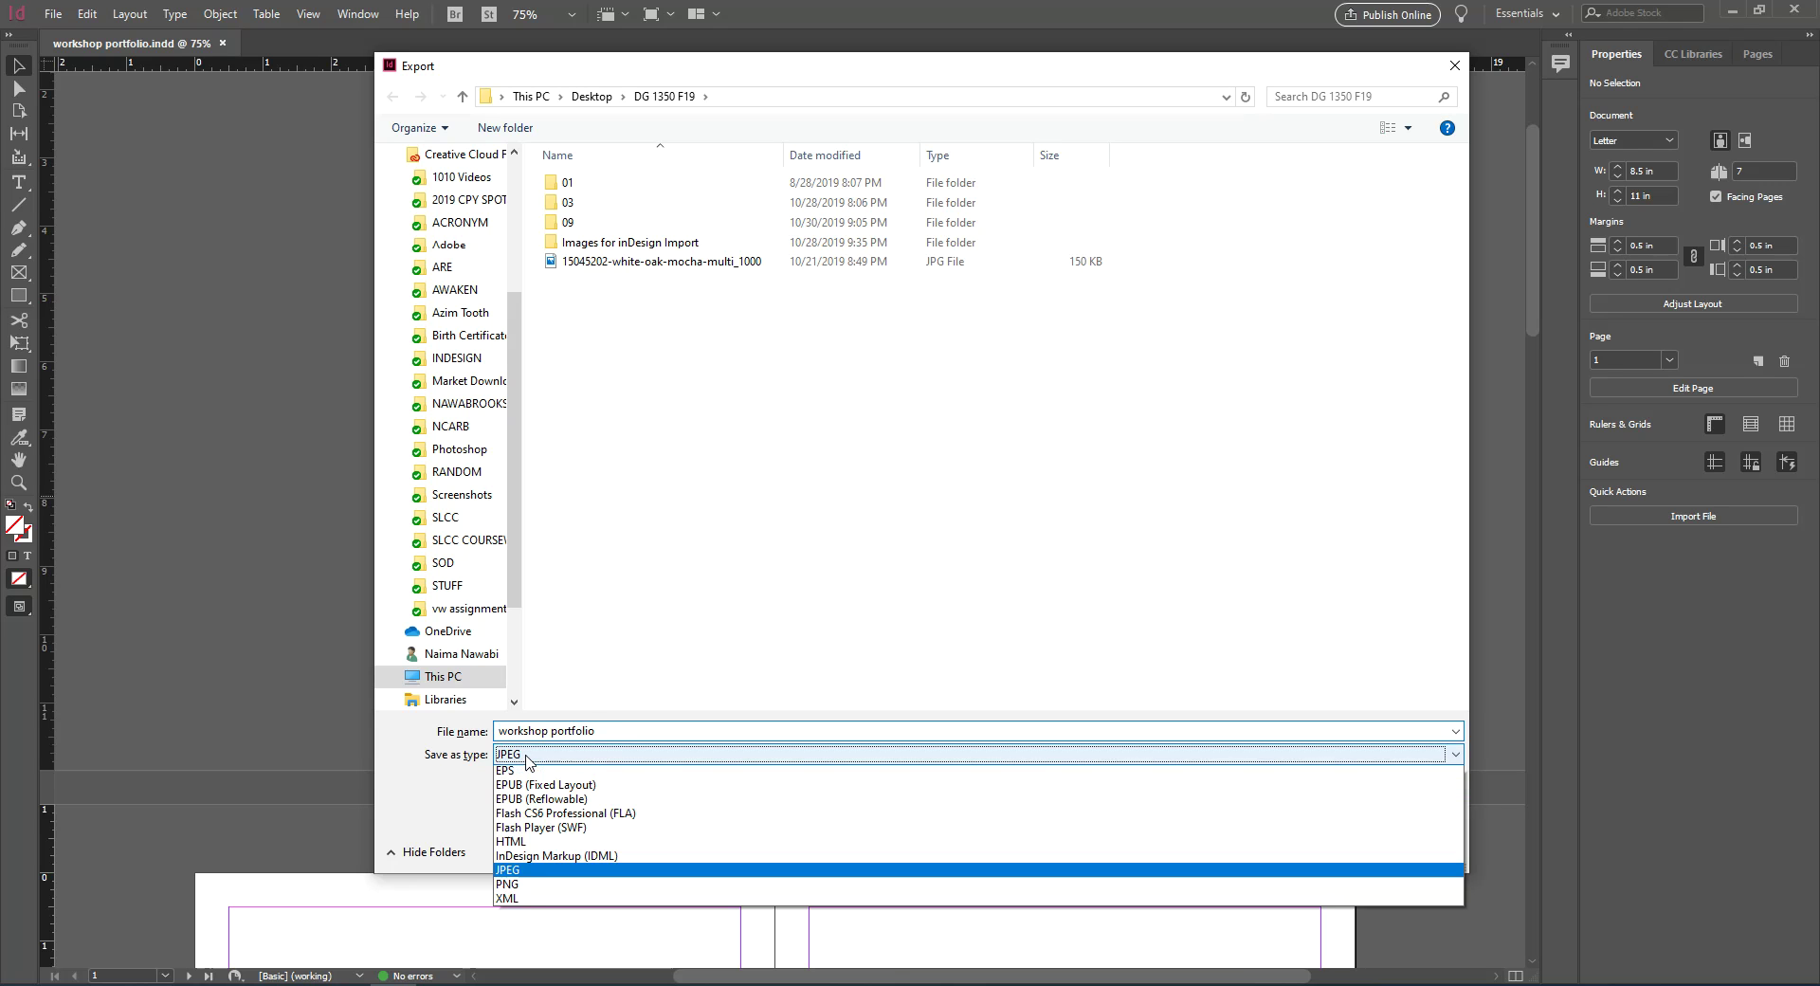
{"action": "left_click", "coordinate": [557, 801]}
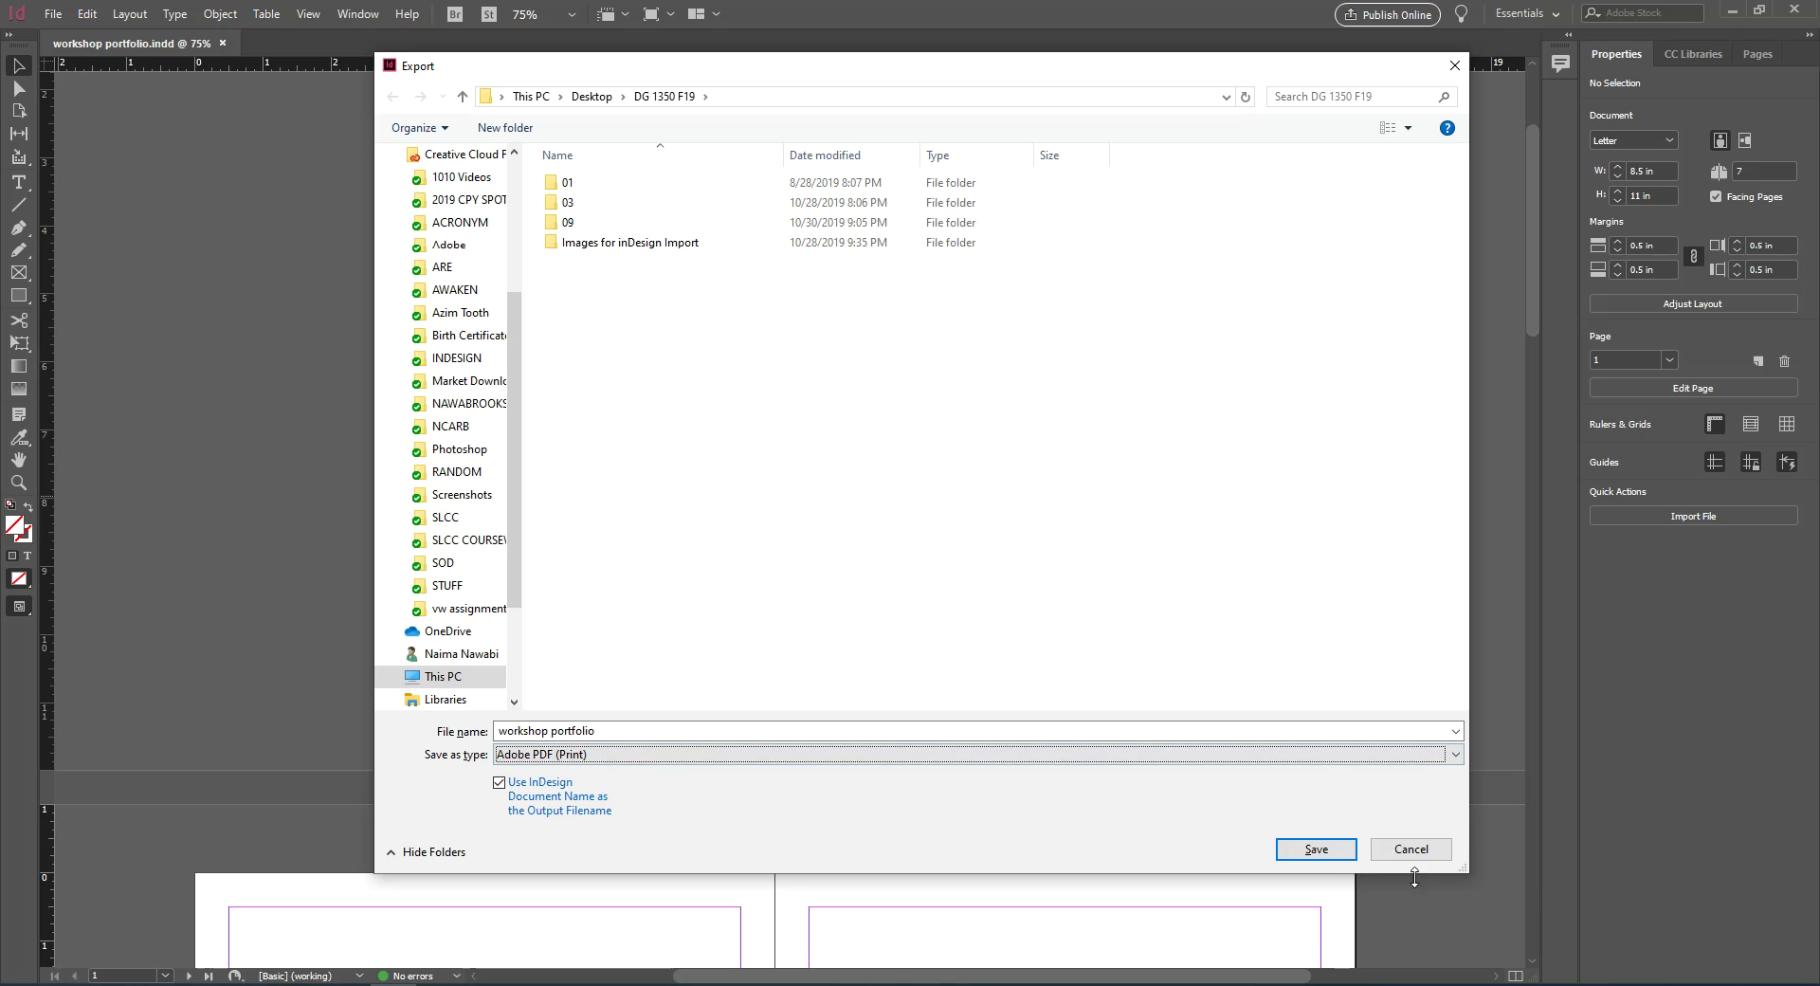
{"action": "left_click", "coordinate": [1316, 849]}
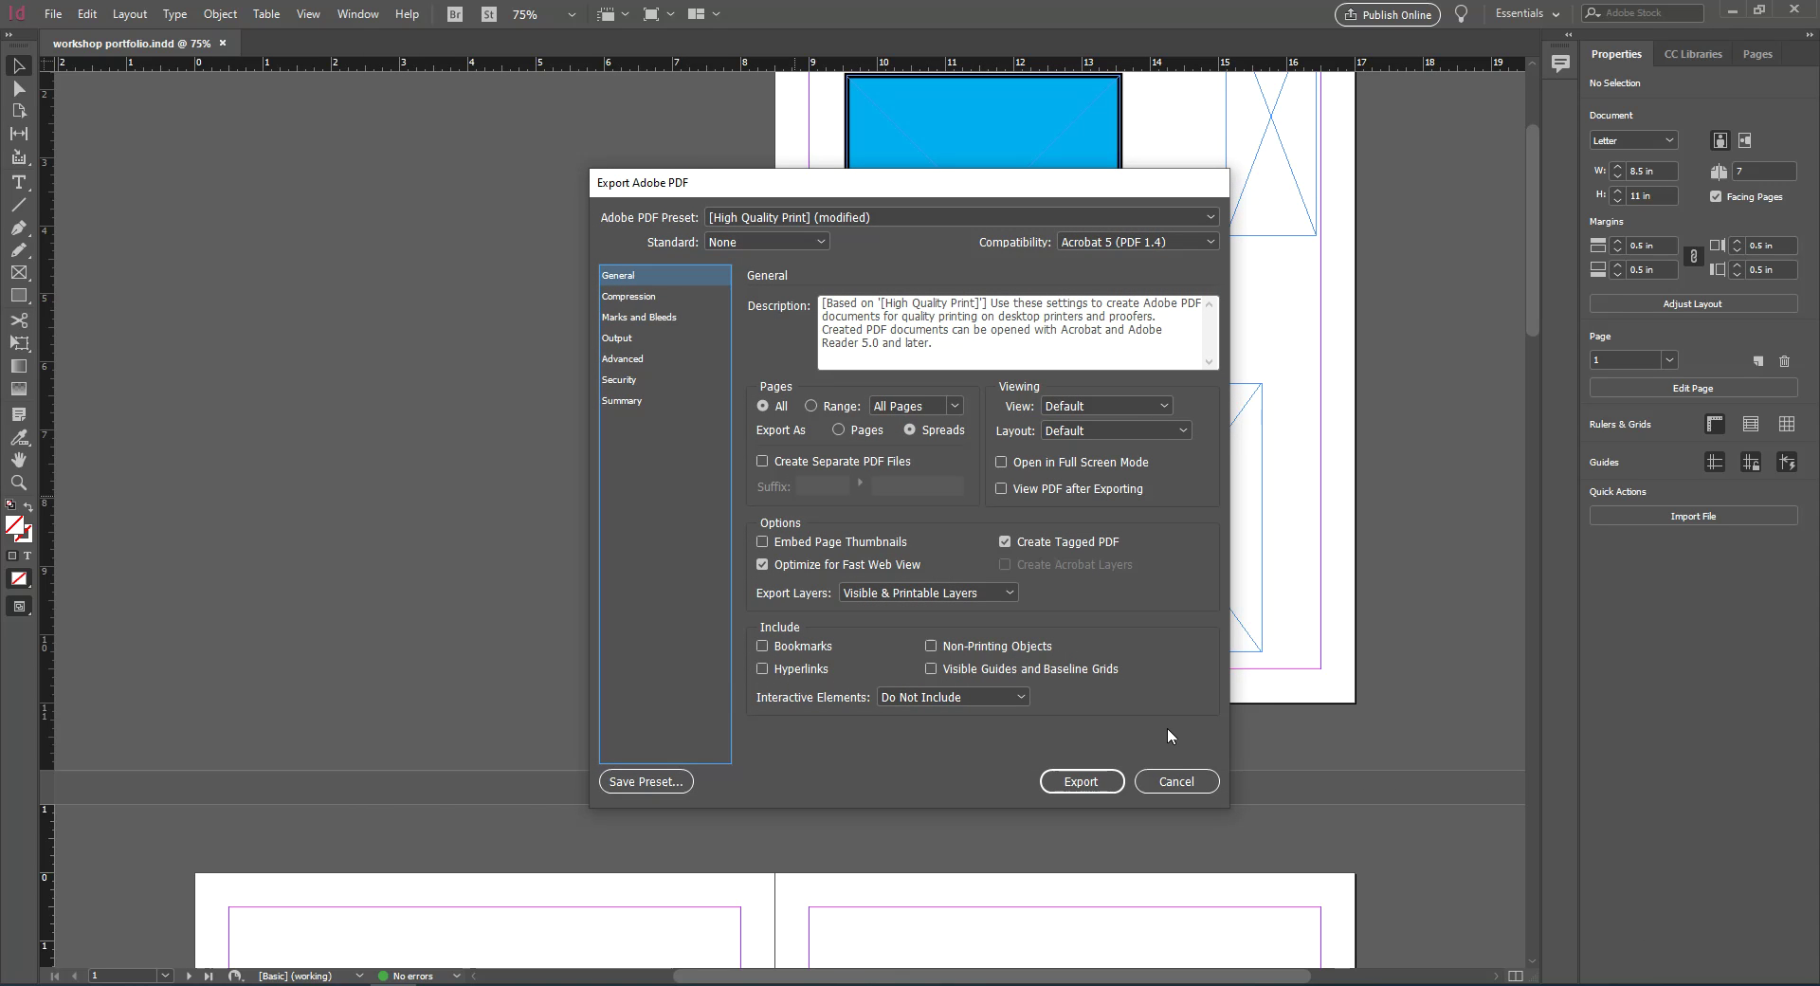
{"action": "left_click", "coordinate": [840, 430]}
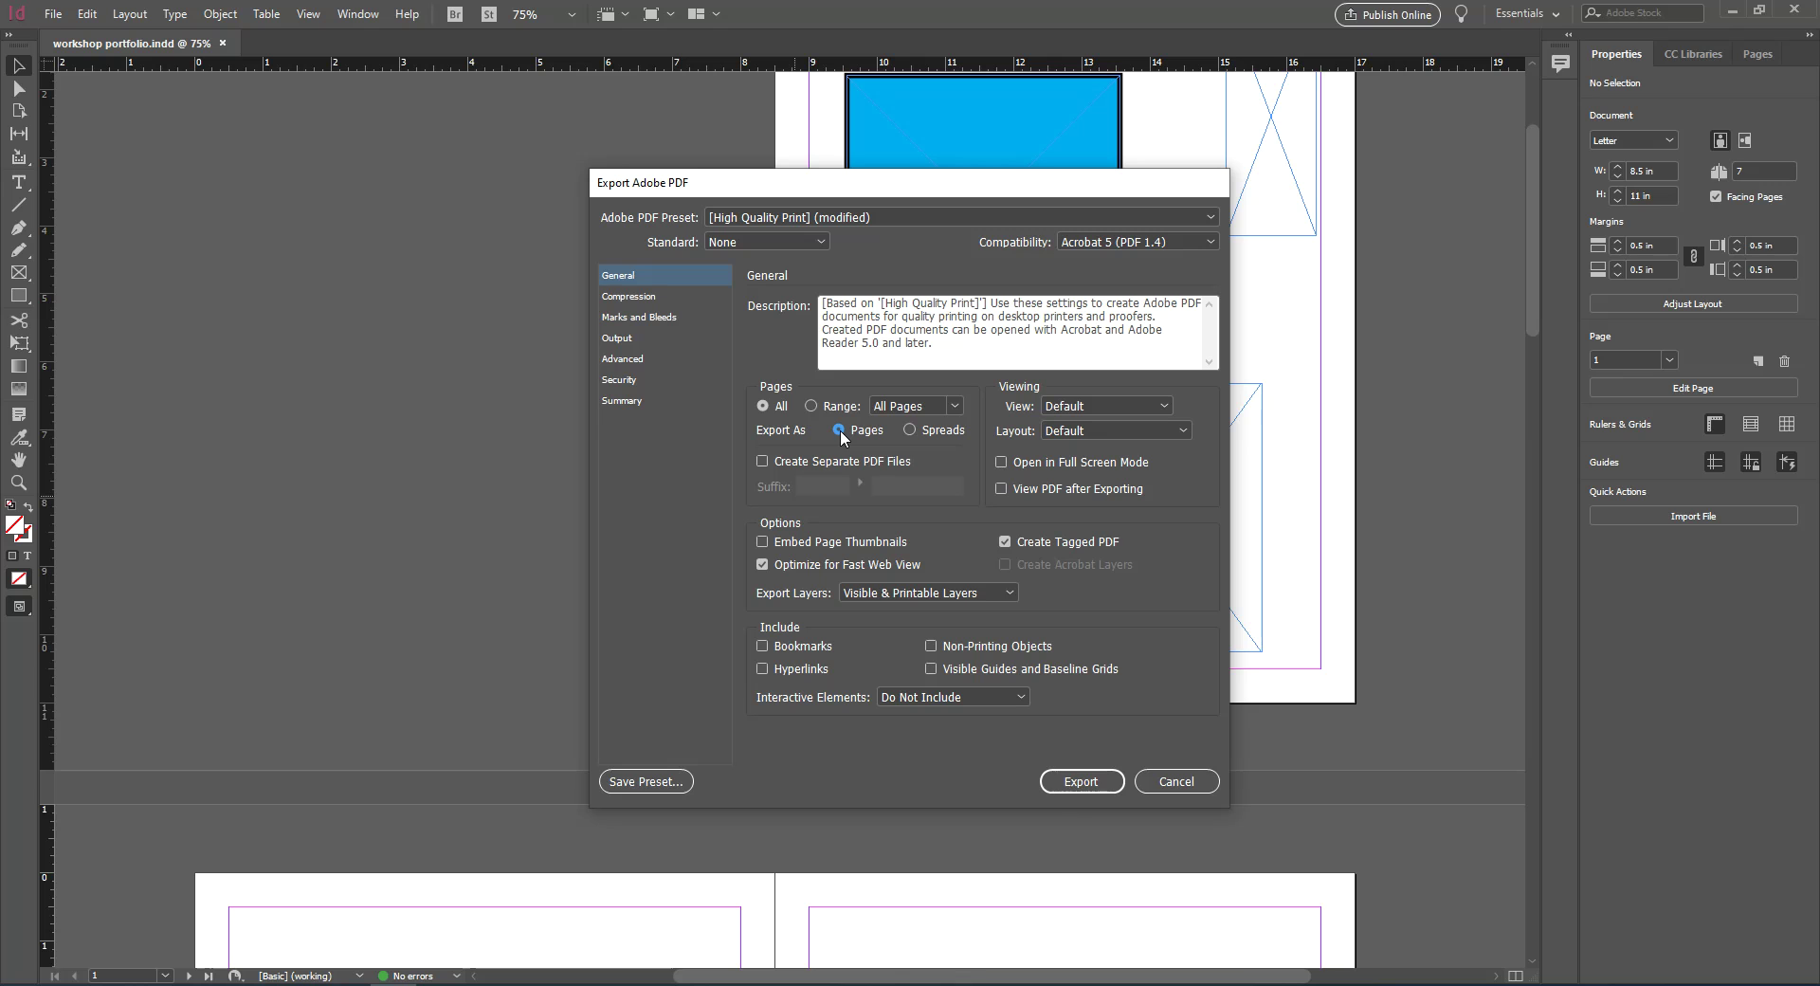
Review the Output, Advanced, Security, Marks and Bleeds, and Compression settings including the color image quality choices, and export the PDF
{"action": "left_click", "coordinate": [629, 340]}
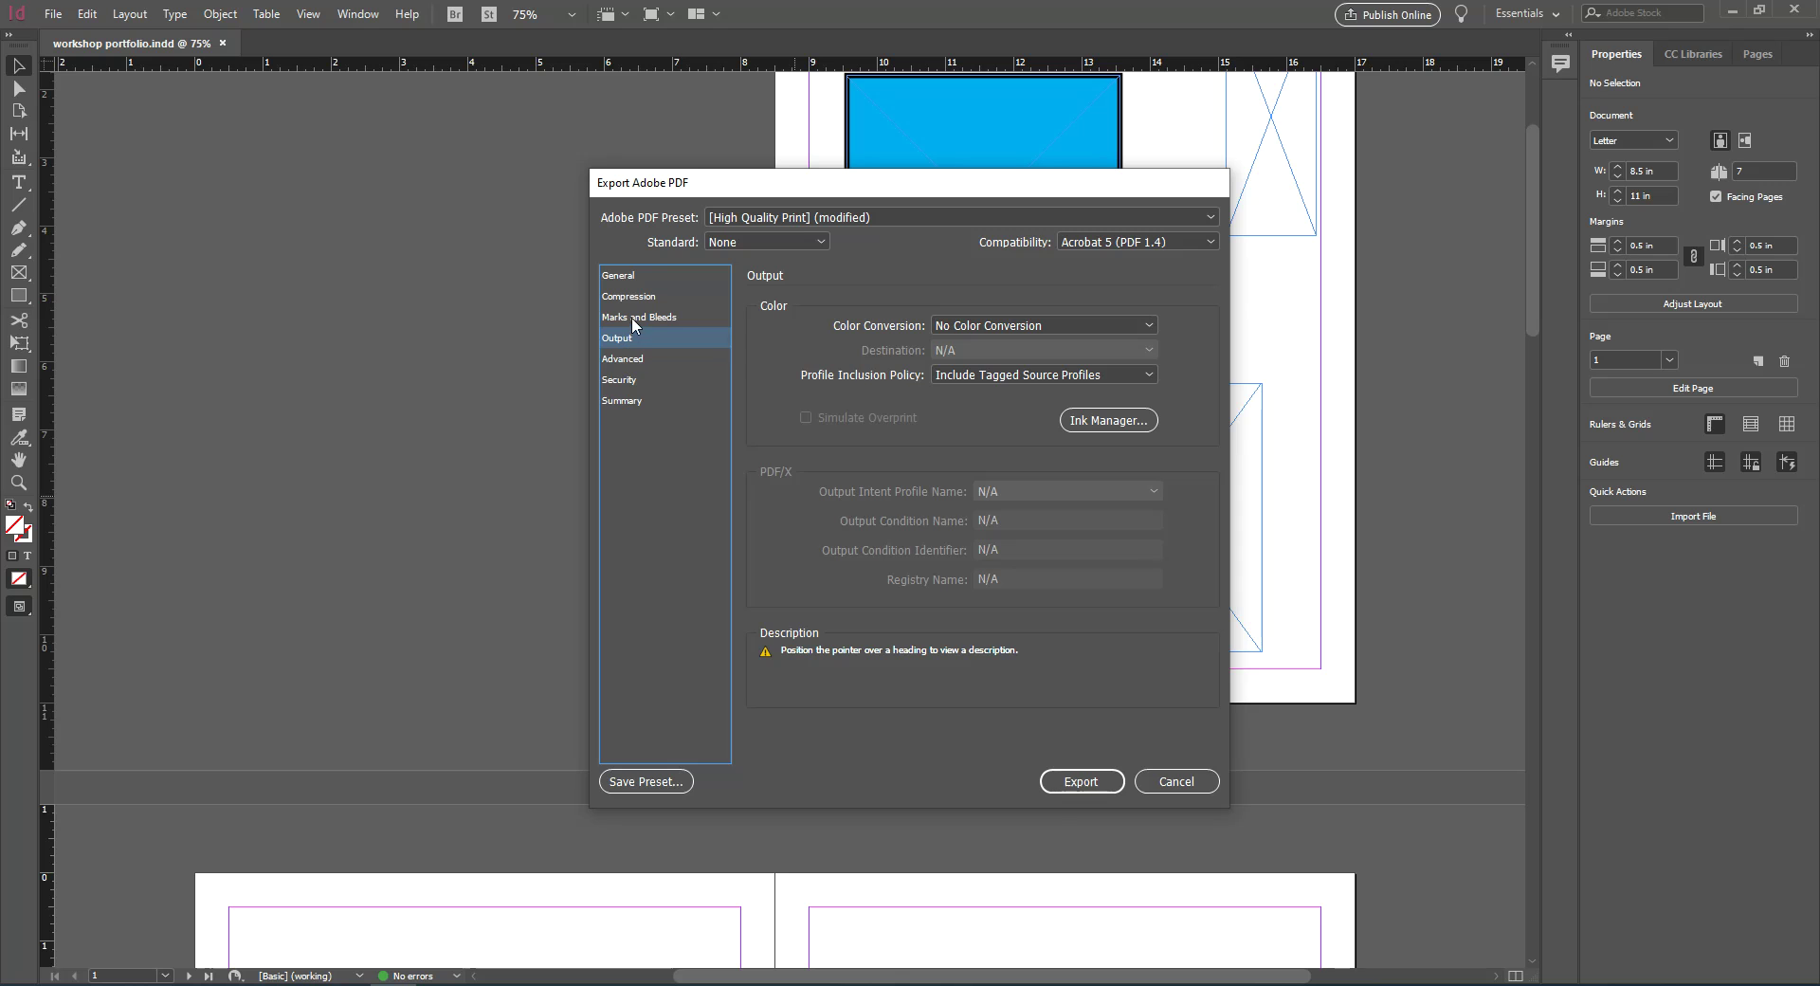
{"action": "left_click", "coordinate": [630, 360]}
{"action": "left_click", "coordinate": [631, 381]}
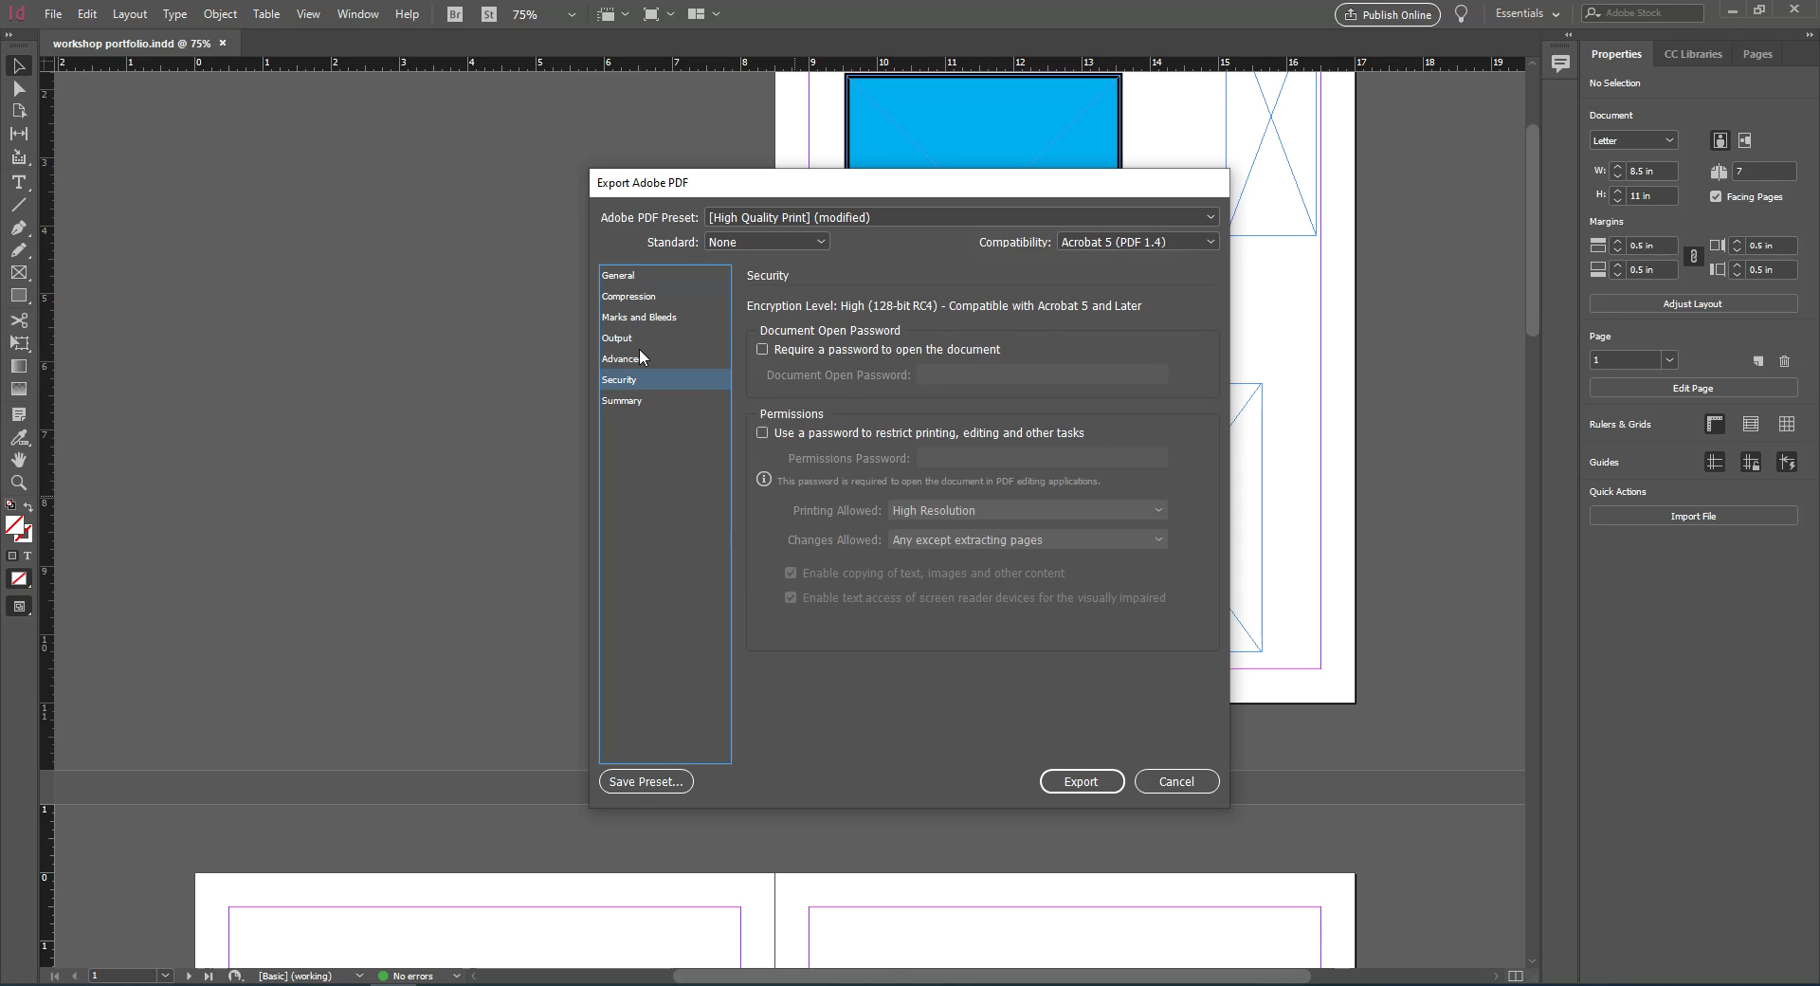
{"action": "left_click", "coordinate": [639, 341]}
{"action": "left_click", "coordinate": [644, 319]}
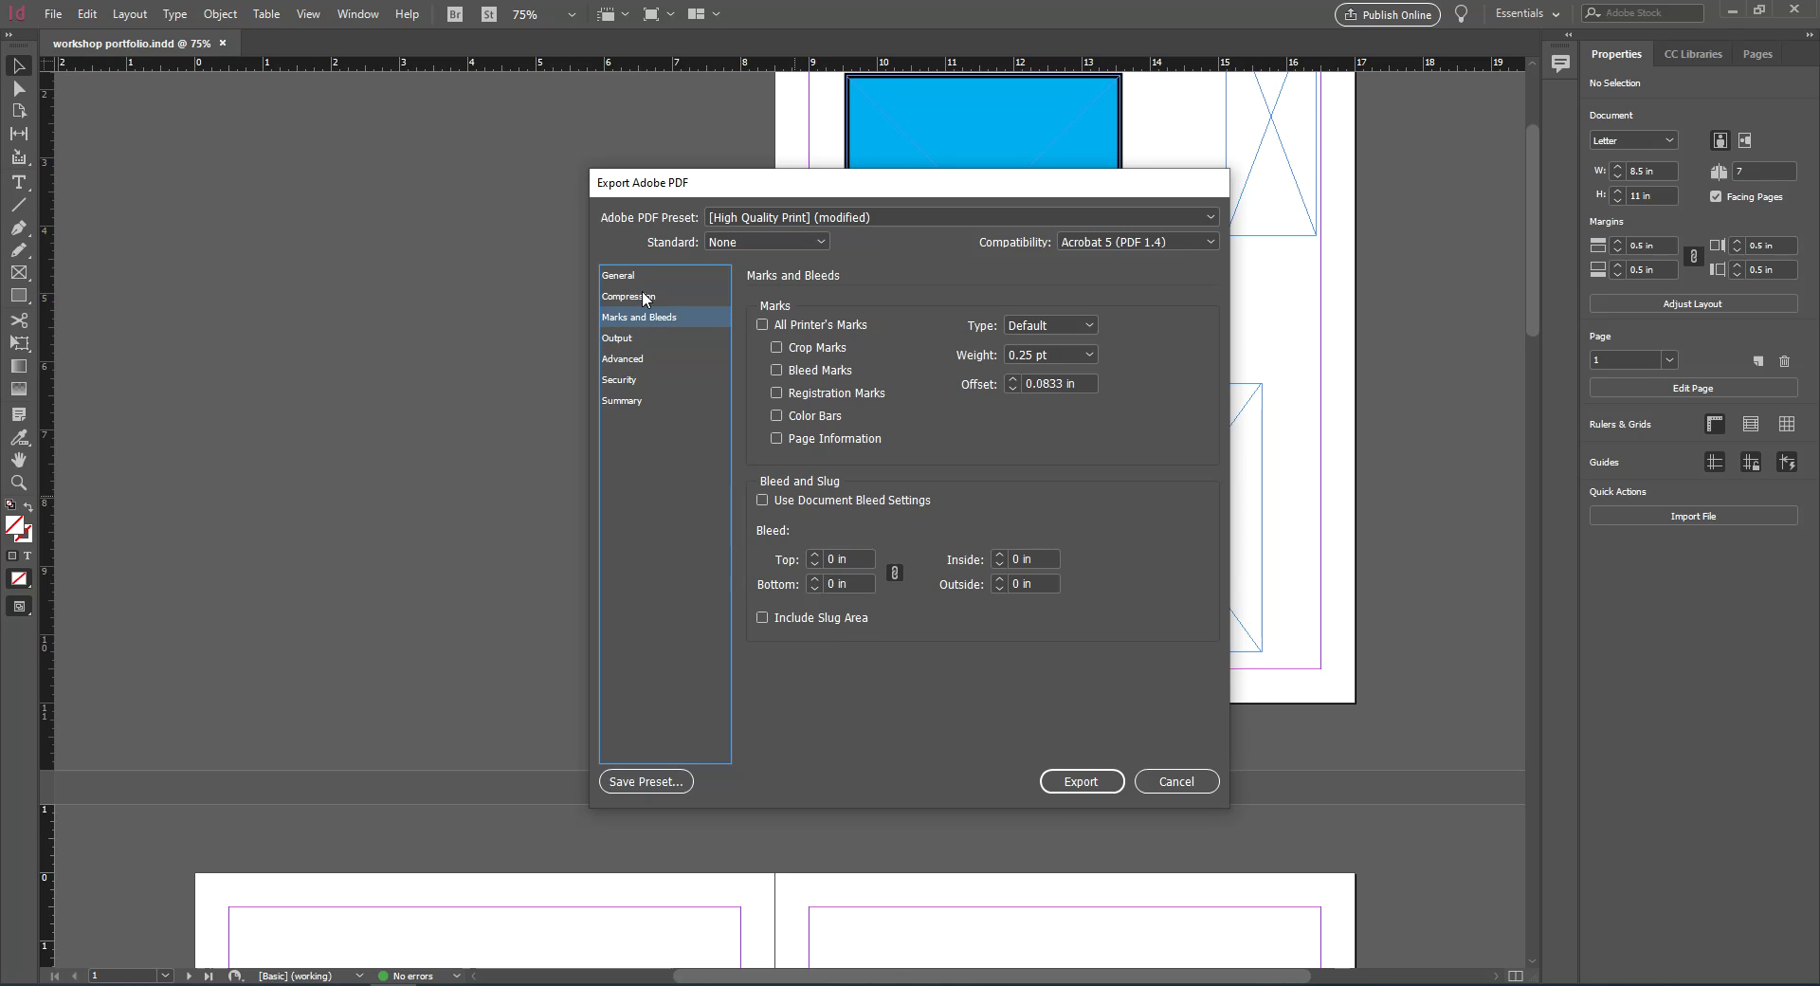
{"action": "left_click", "coordinate": [642, 296]}
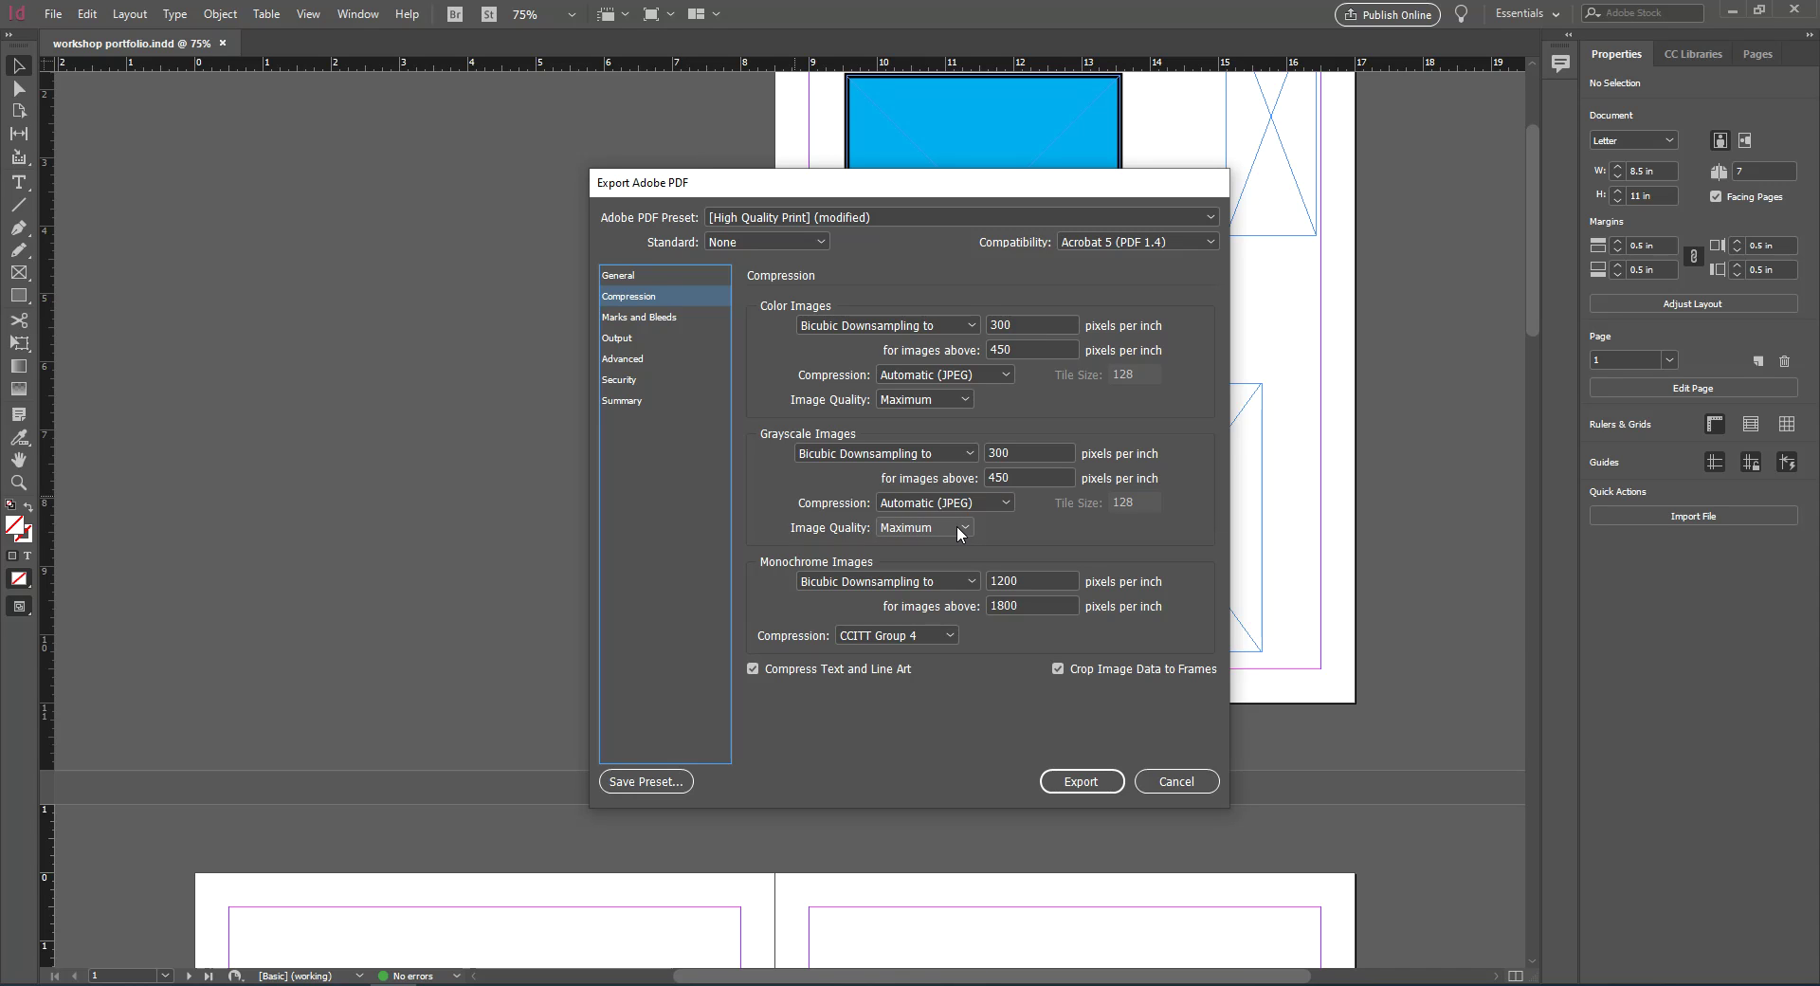
{"action": "left_click", "coordinate": [967, 400]}
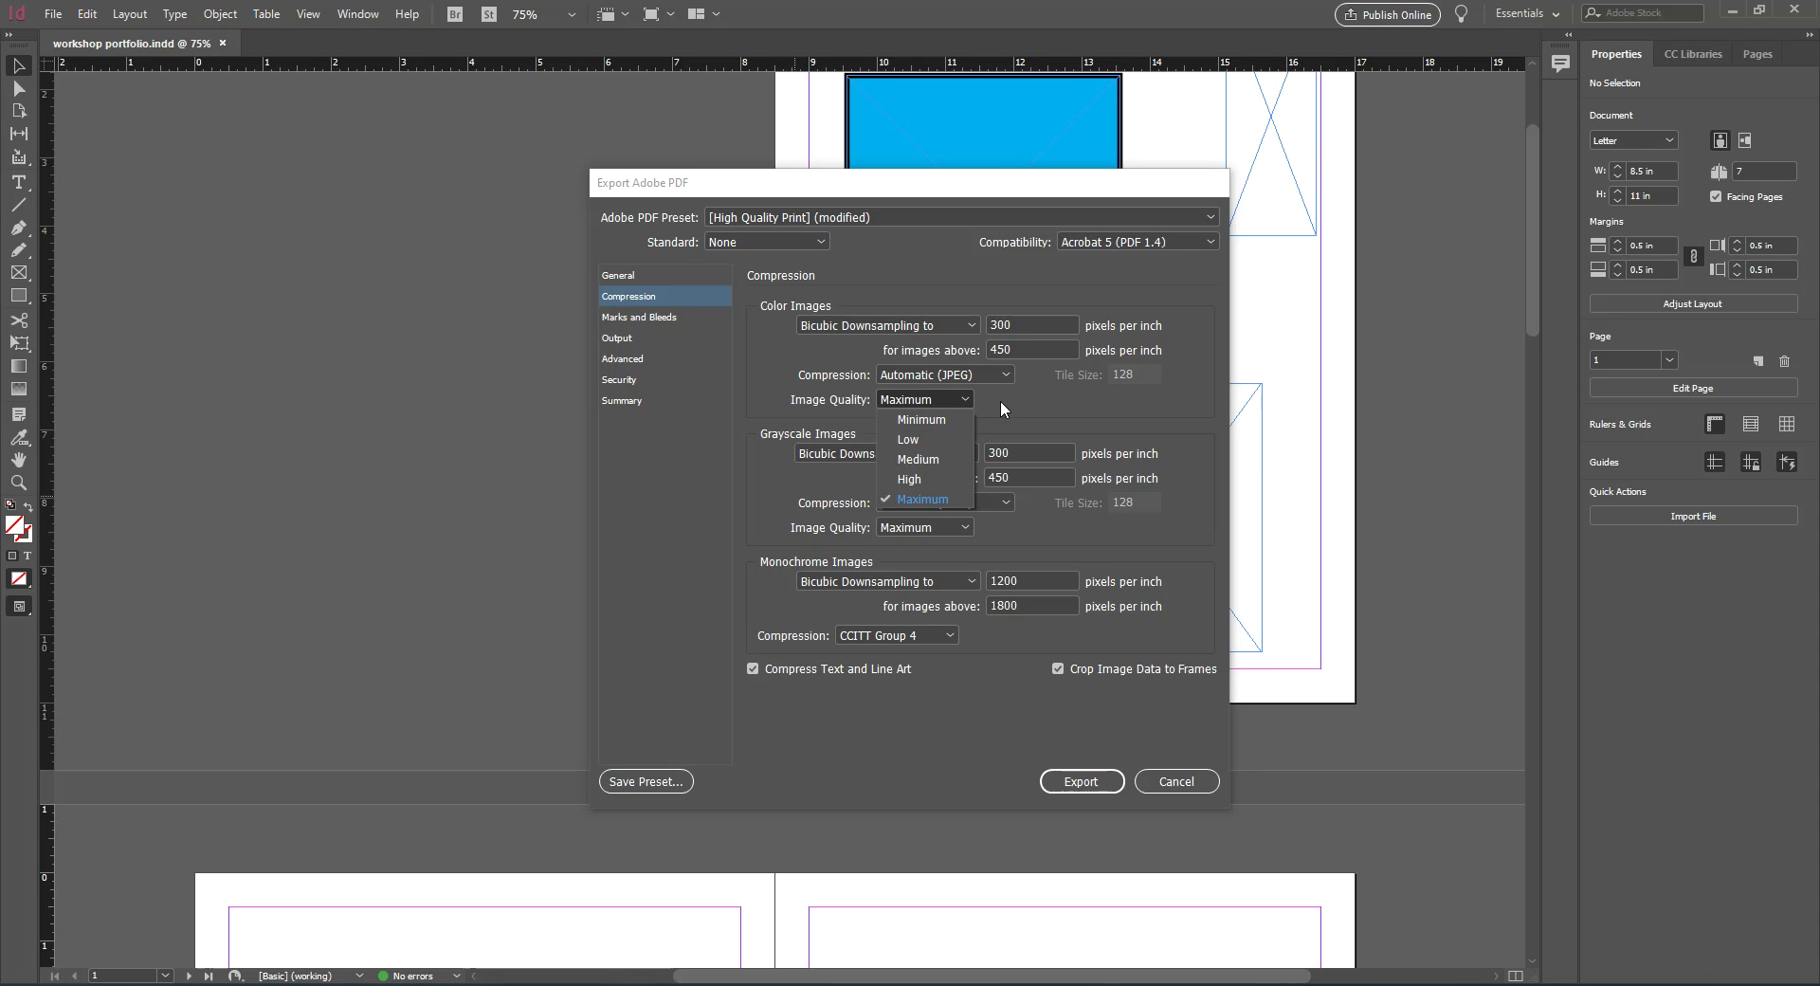
{"action": "left_click", "coordinate": [965, 400]}
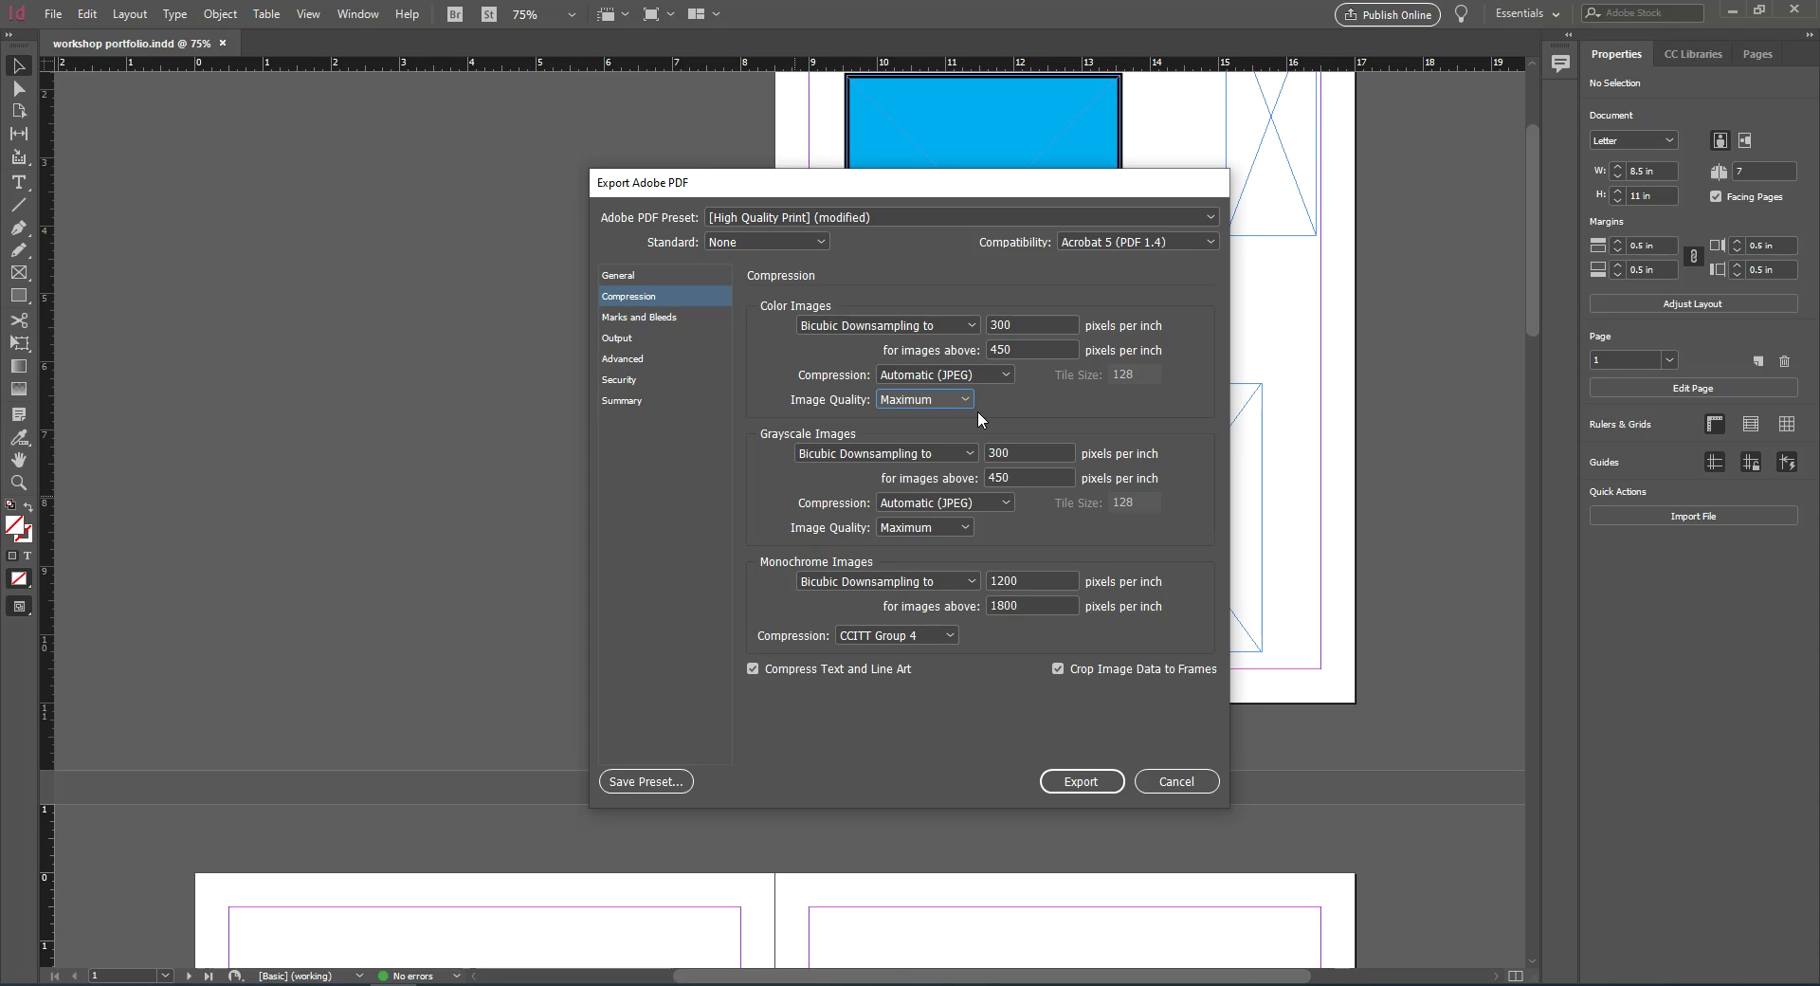
{"action": "left_click", "coordinate": [1081, 781]}
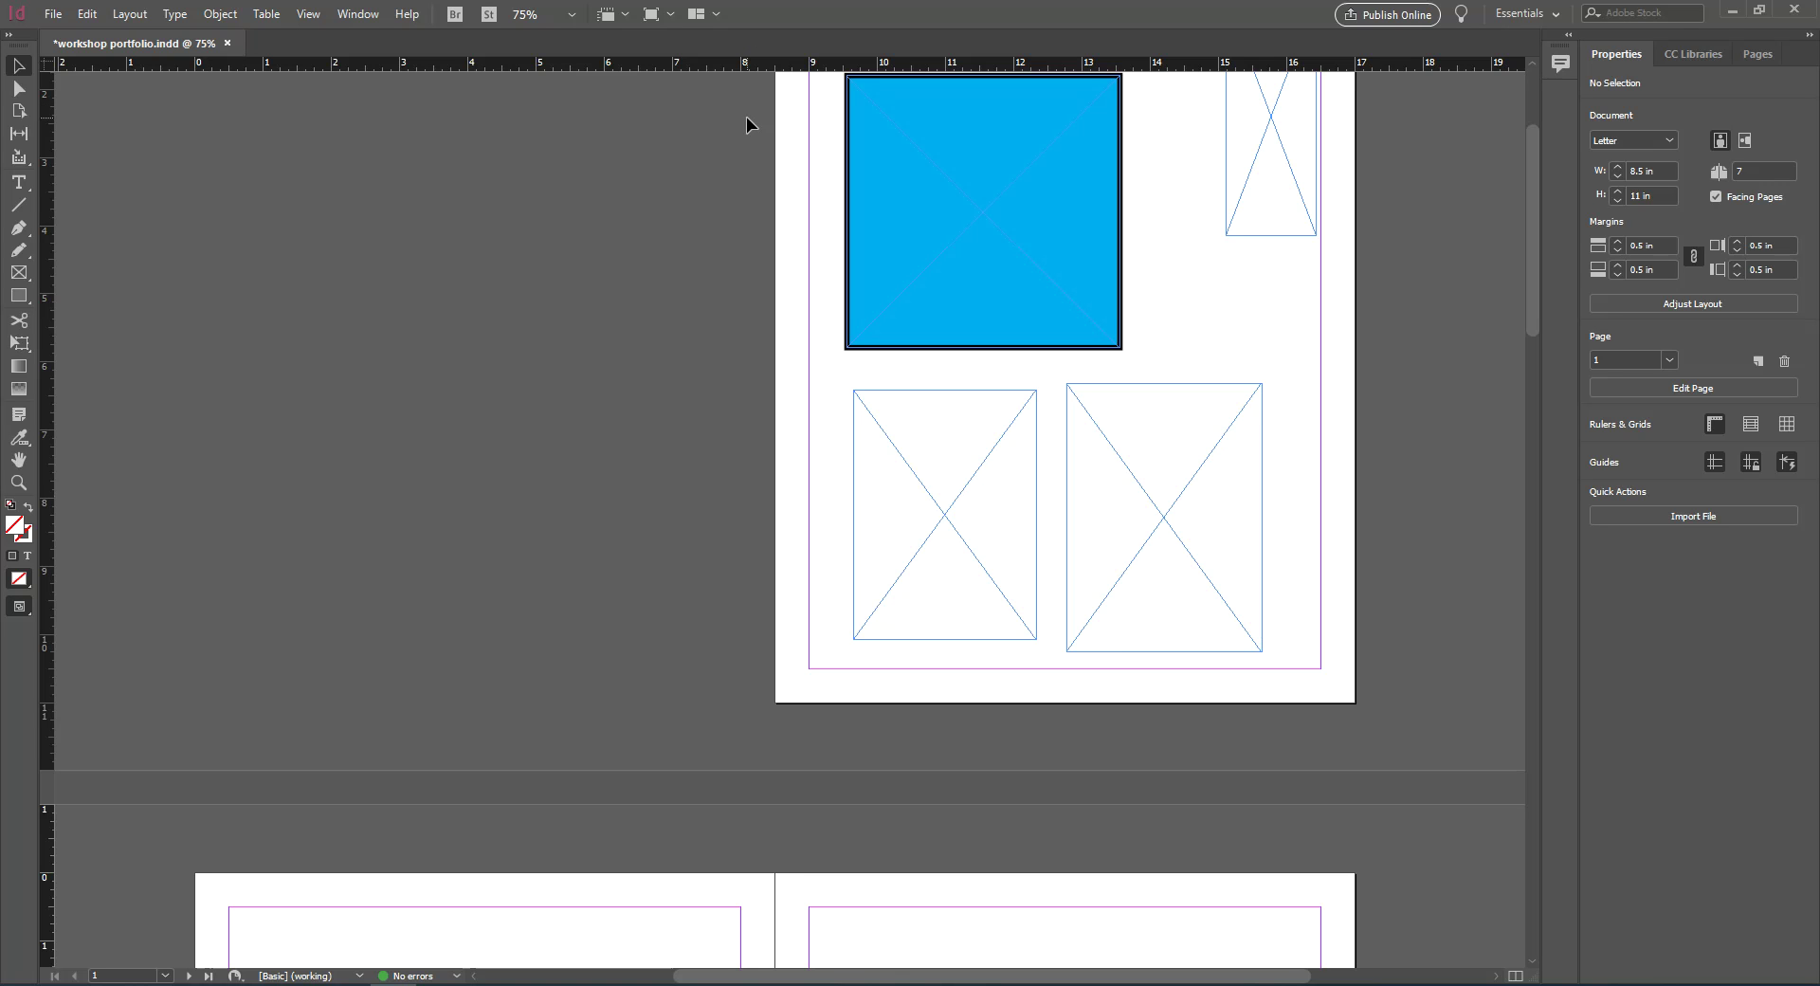
Export a second Adobe PDF (Print) version as spreads, adding "spreads" to the "workshop portfolio" file name
{"action": "key", "text": "ctrl+e"}
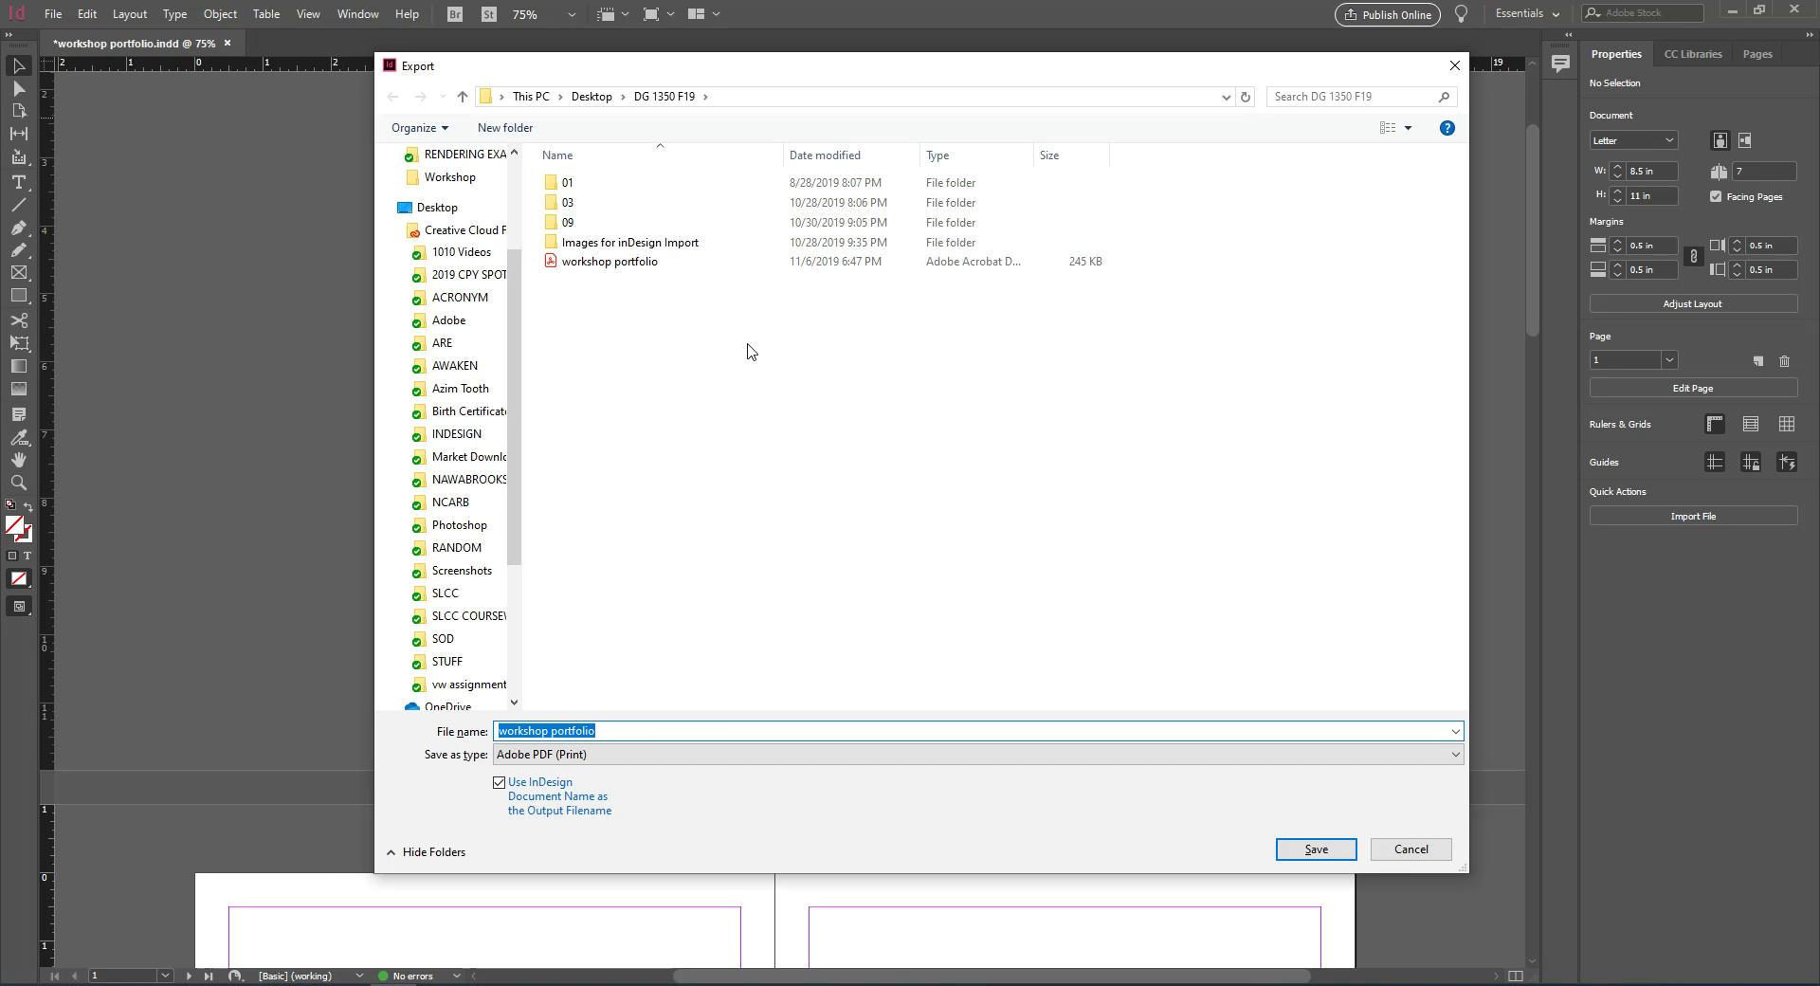
{"action": "left_click", "coordinate": [644, 731]}
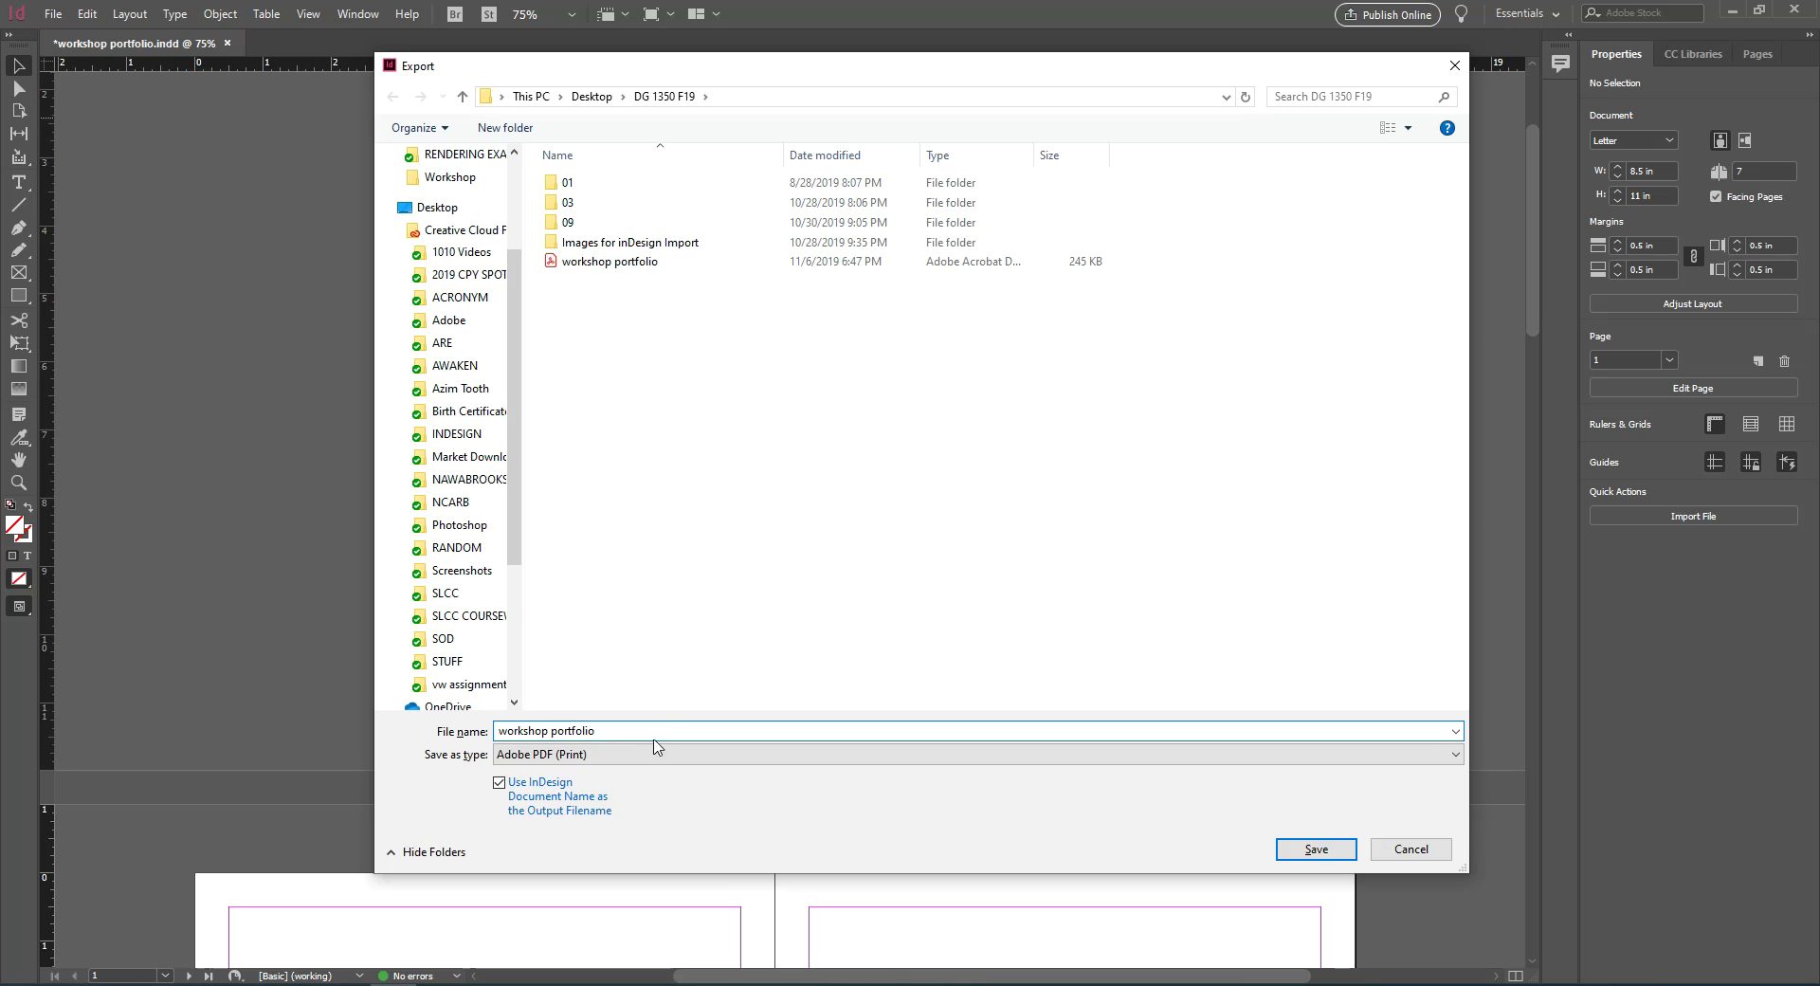
{"action": "type", "text": "spreads"}
{"action": "left_click", "coordinate": [1306, 853]}
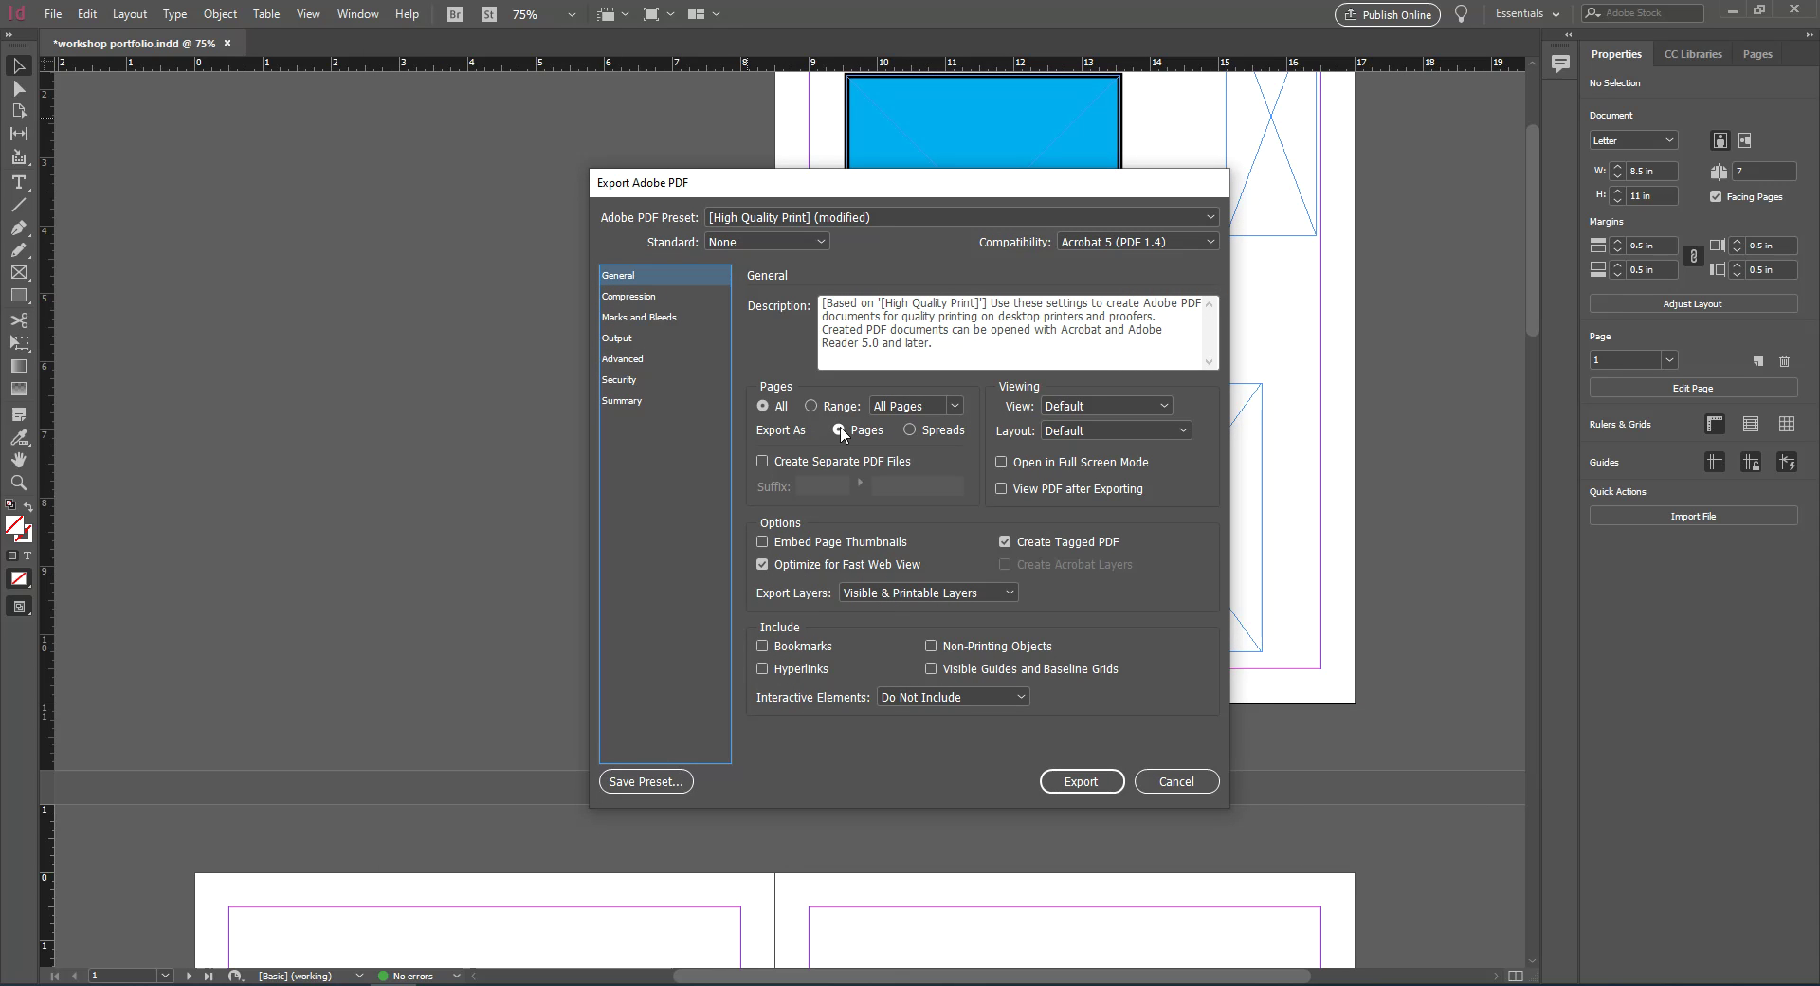
{"action": "left_click", "coordinate": [909, 432]}
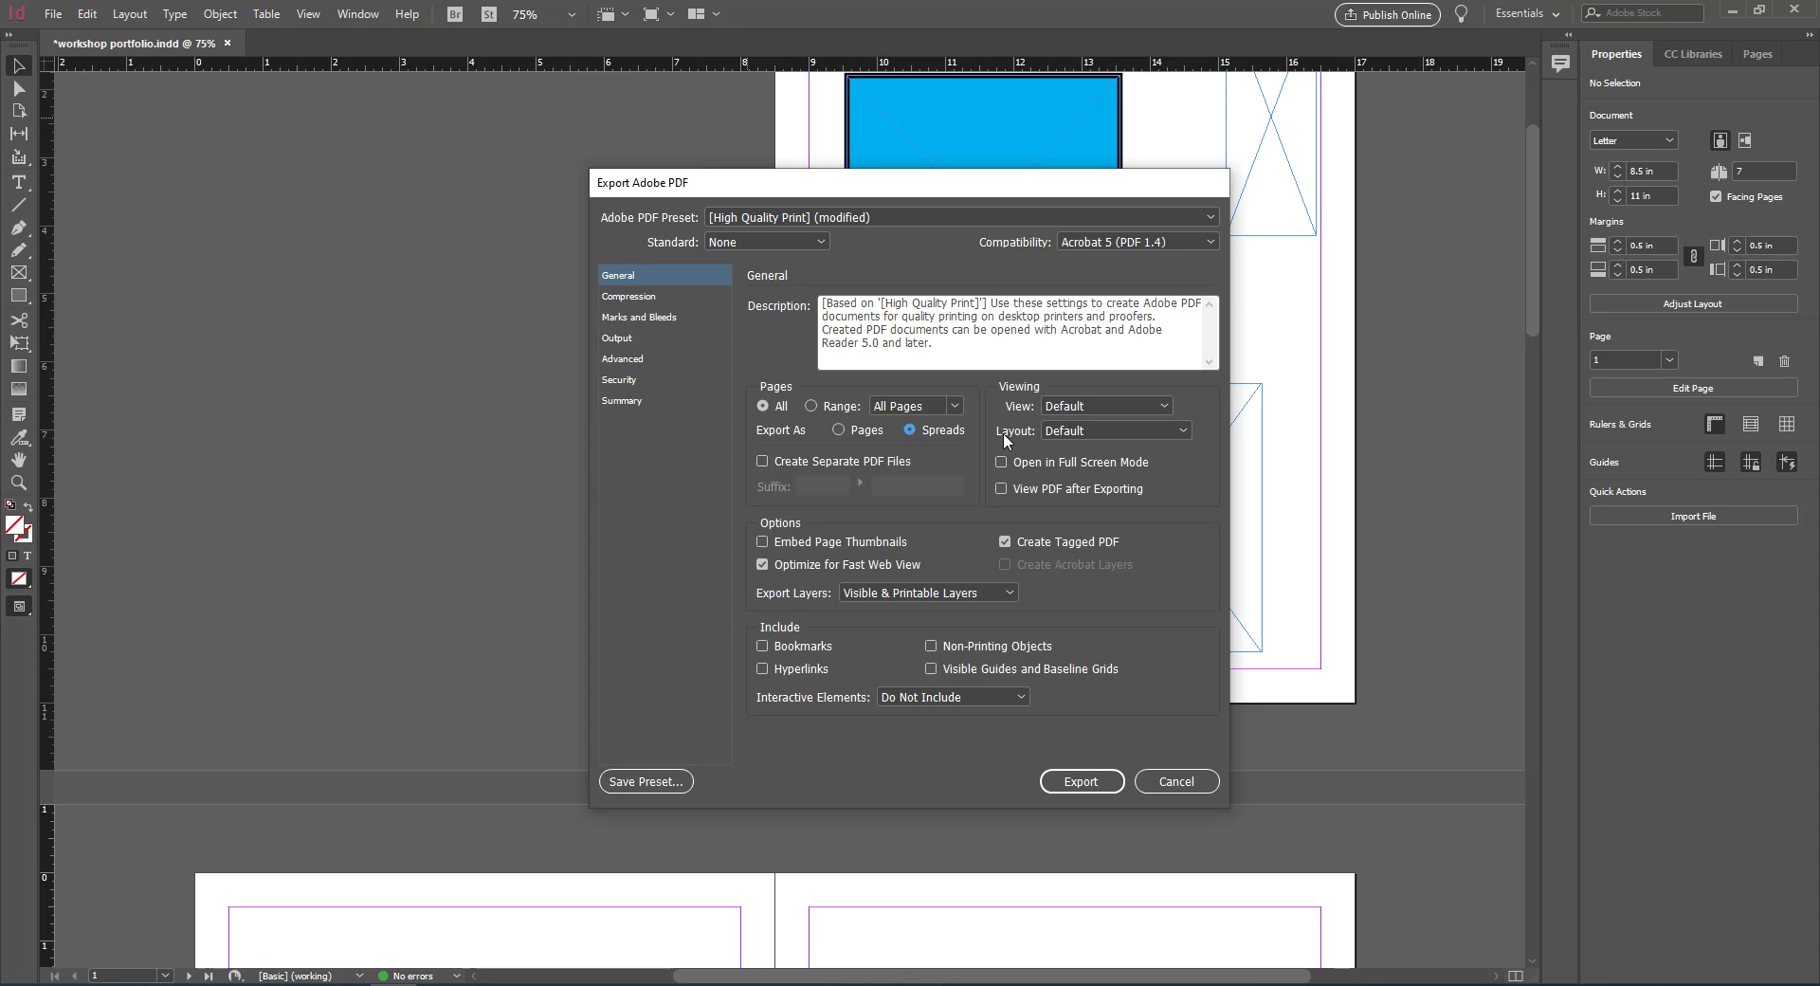
{"action": "left_click", "coordinate": [1080, 783]}
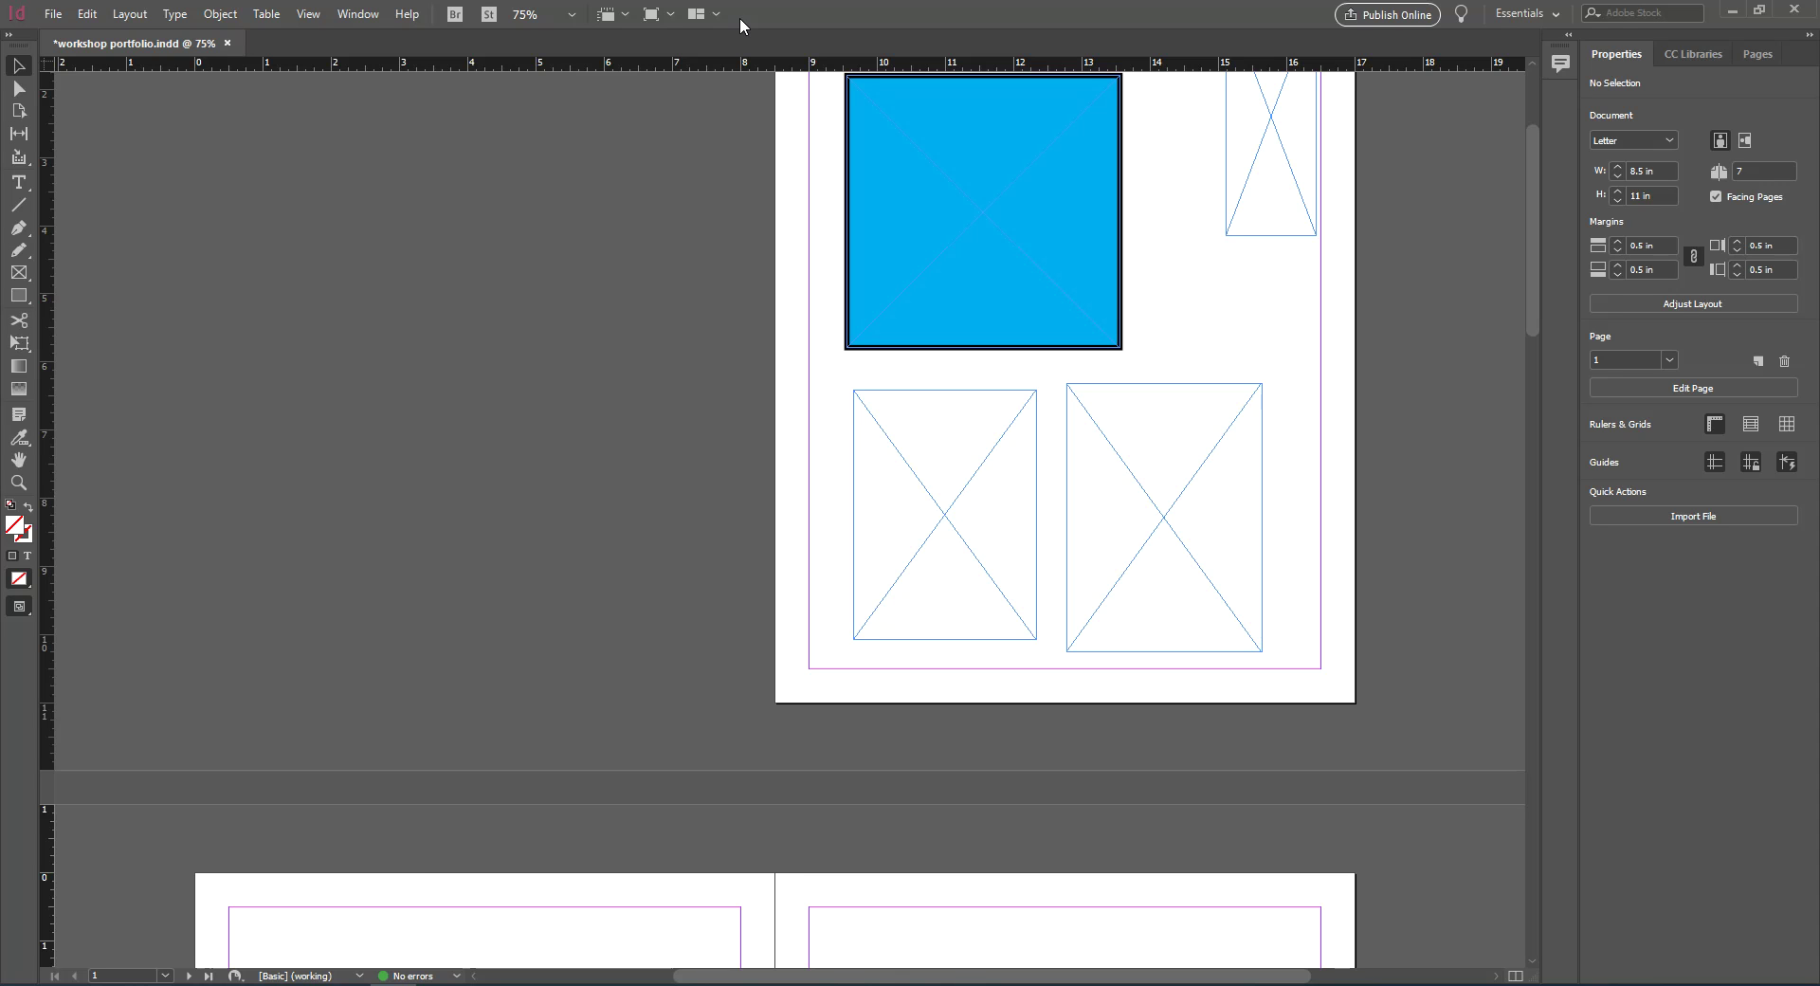
Switch to File Explorer, go to the DG 1350 F19 folder, and open the "workshop portfolio" PDF
{"action": "mouse_move", "coordinate": [253, 982]}
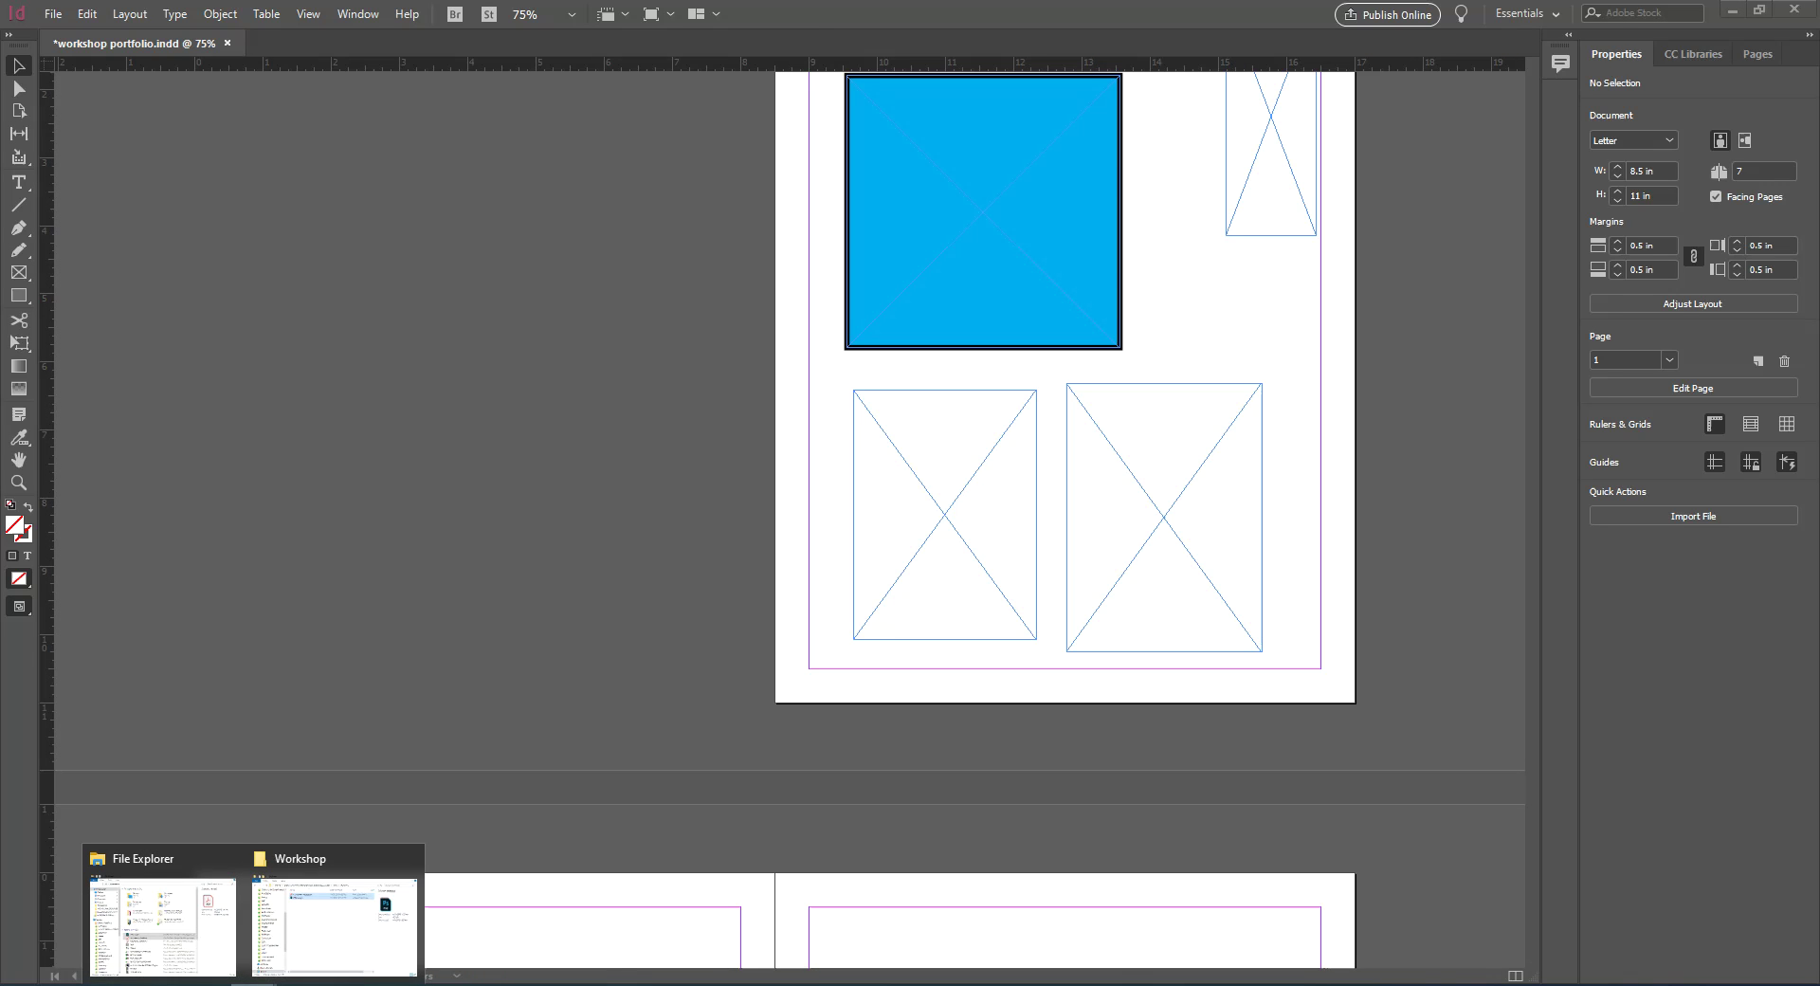
{"action": "left_click", "coordinate": [295, 956]}
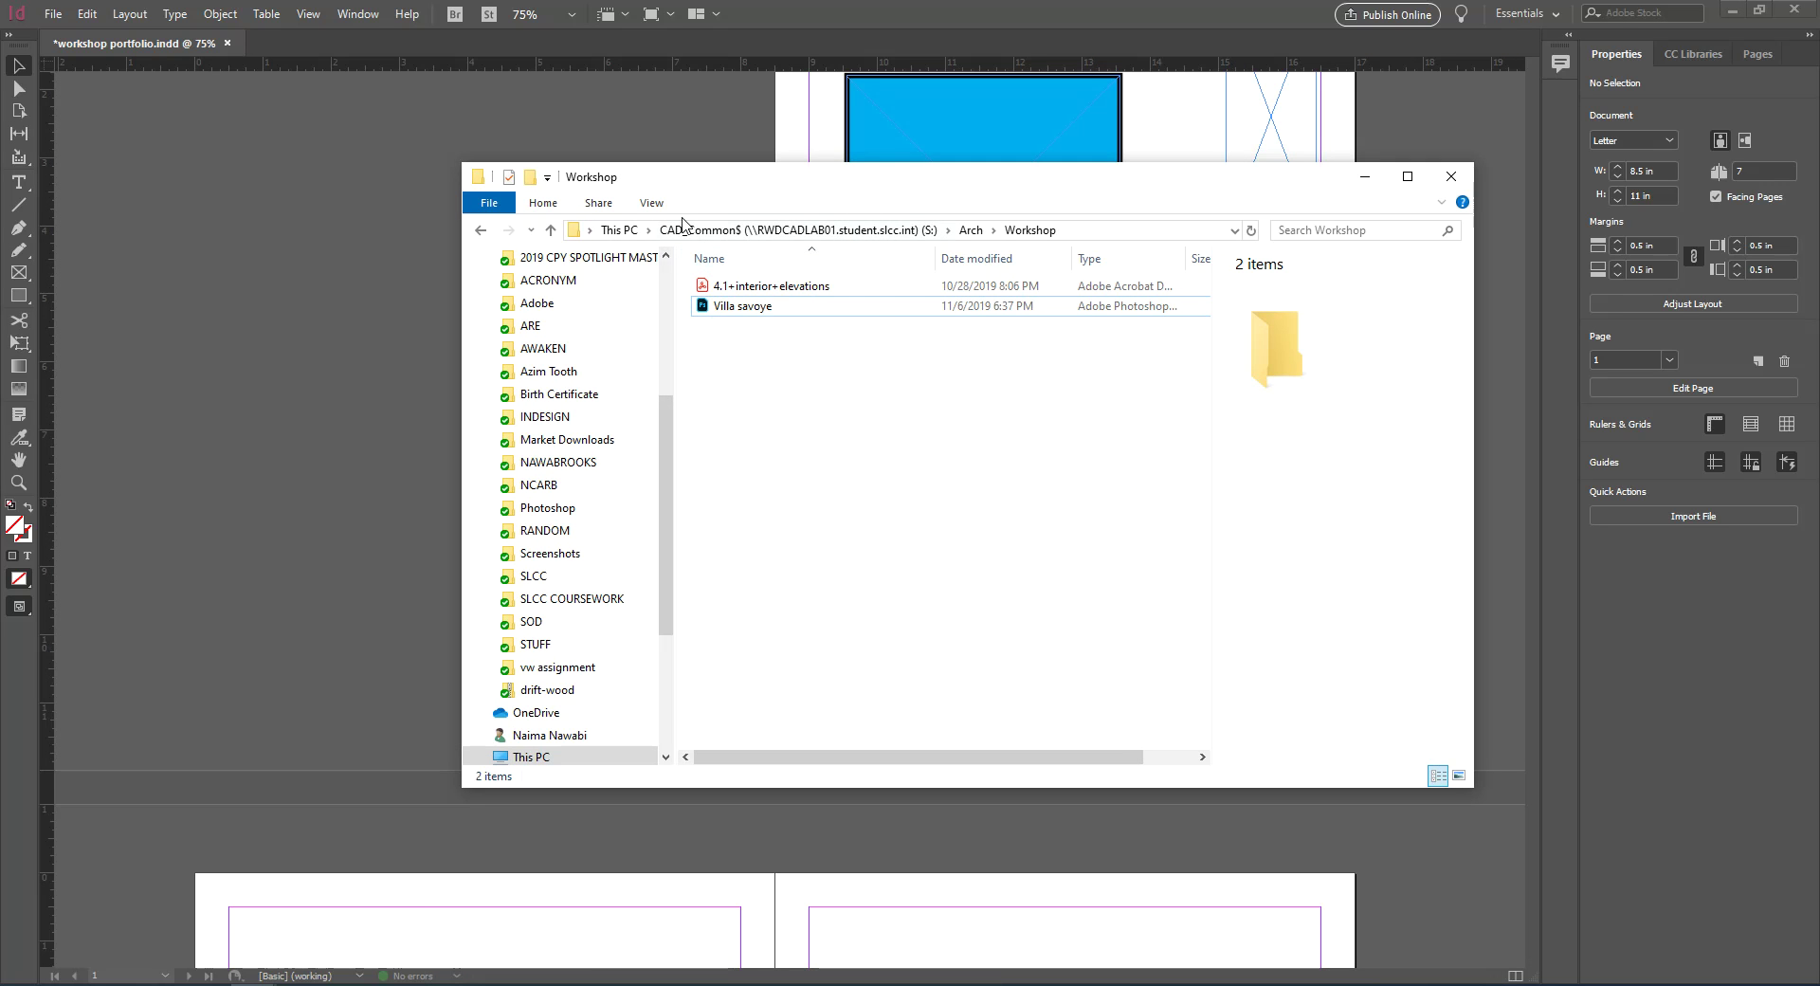
{"action": "left_click_drag", "start_coordinate": [897, 198], "coordinate": [668, 202]}
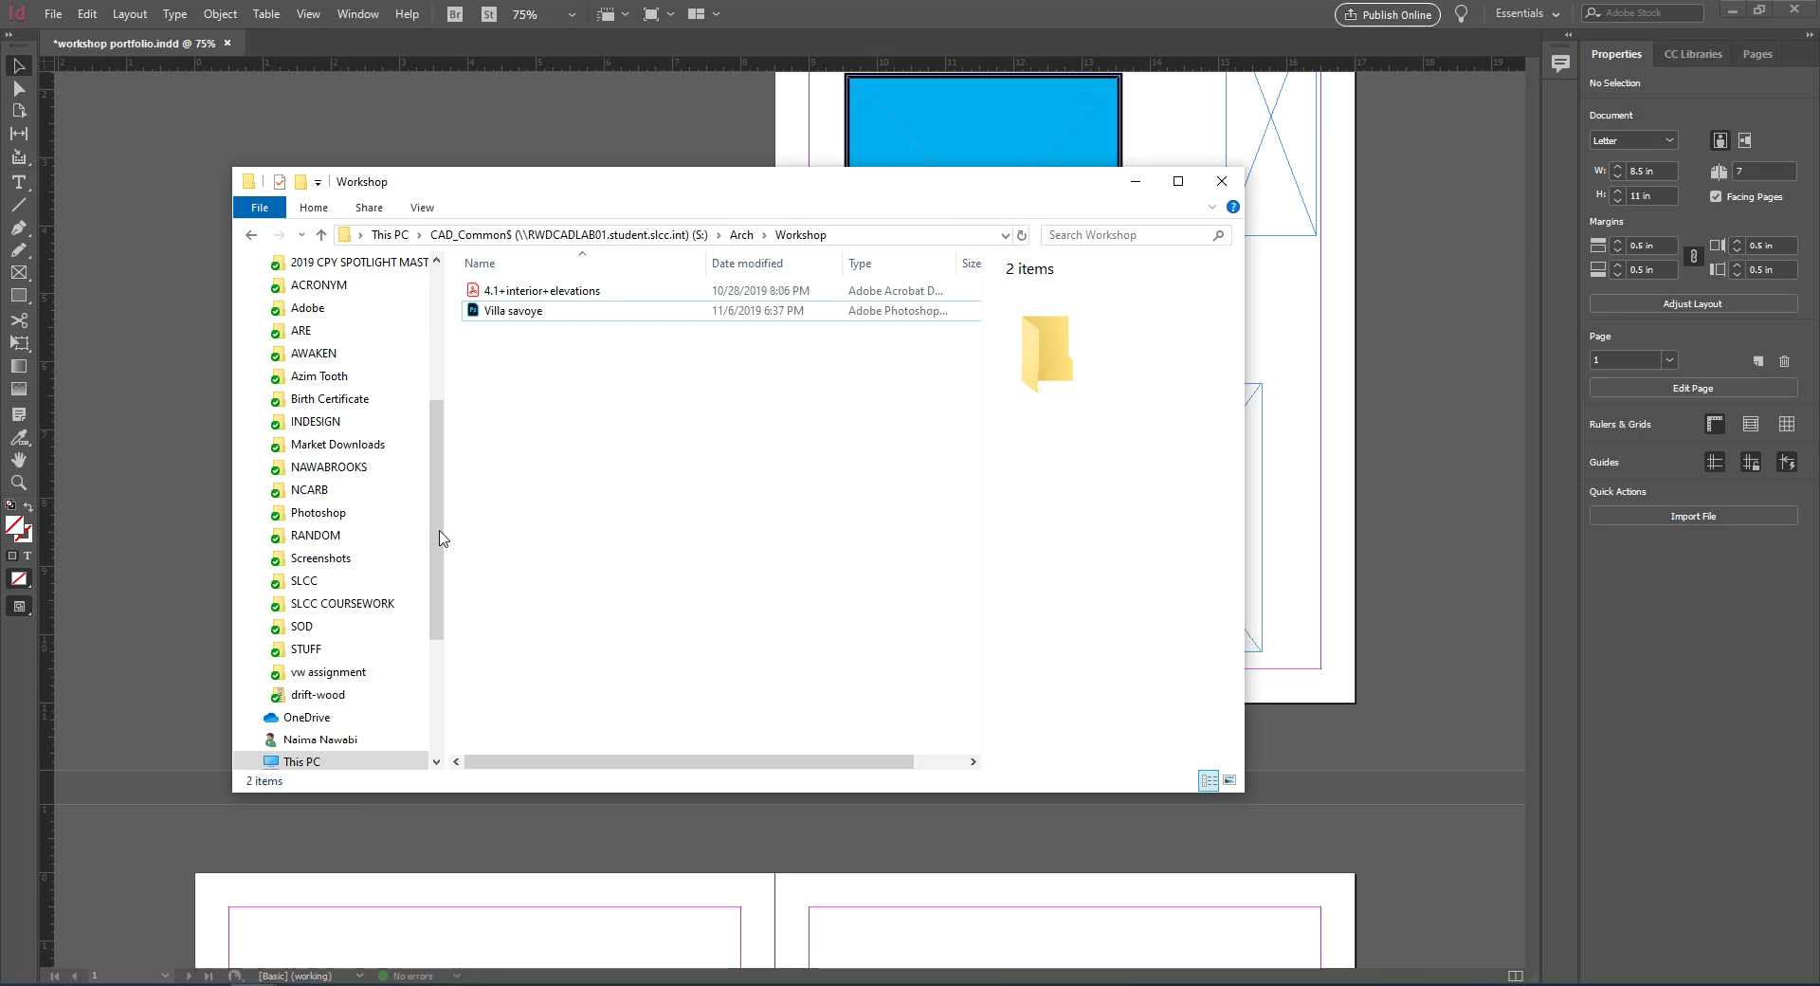
{"action": "scroll", "coordinate": [358, 357], "scroll_direction": "up", "scroll_amount": 4}
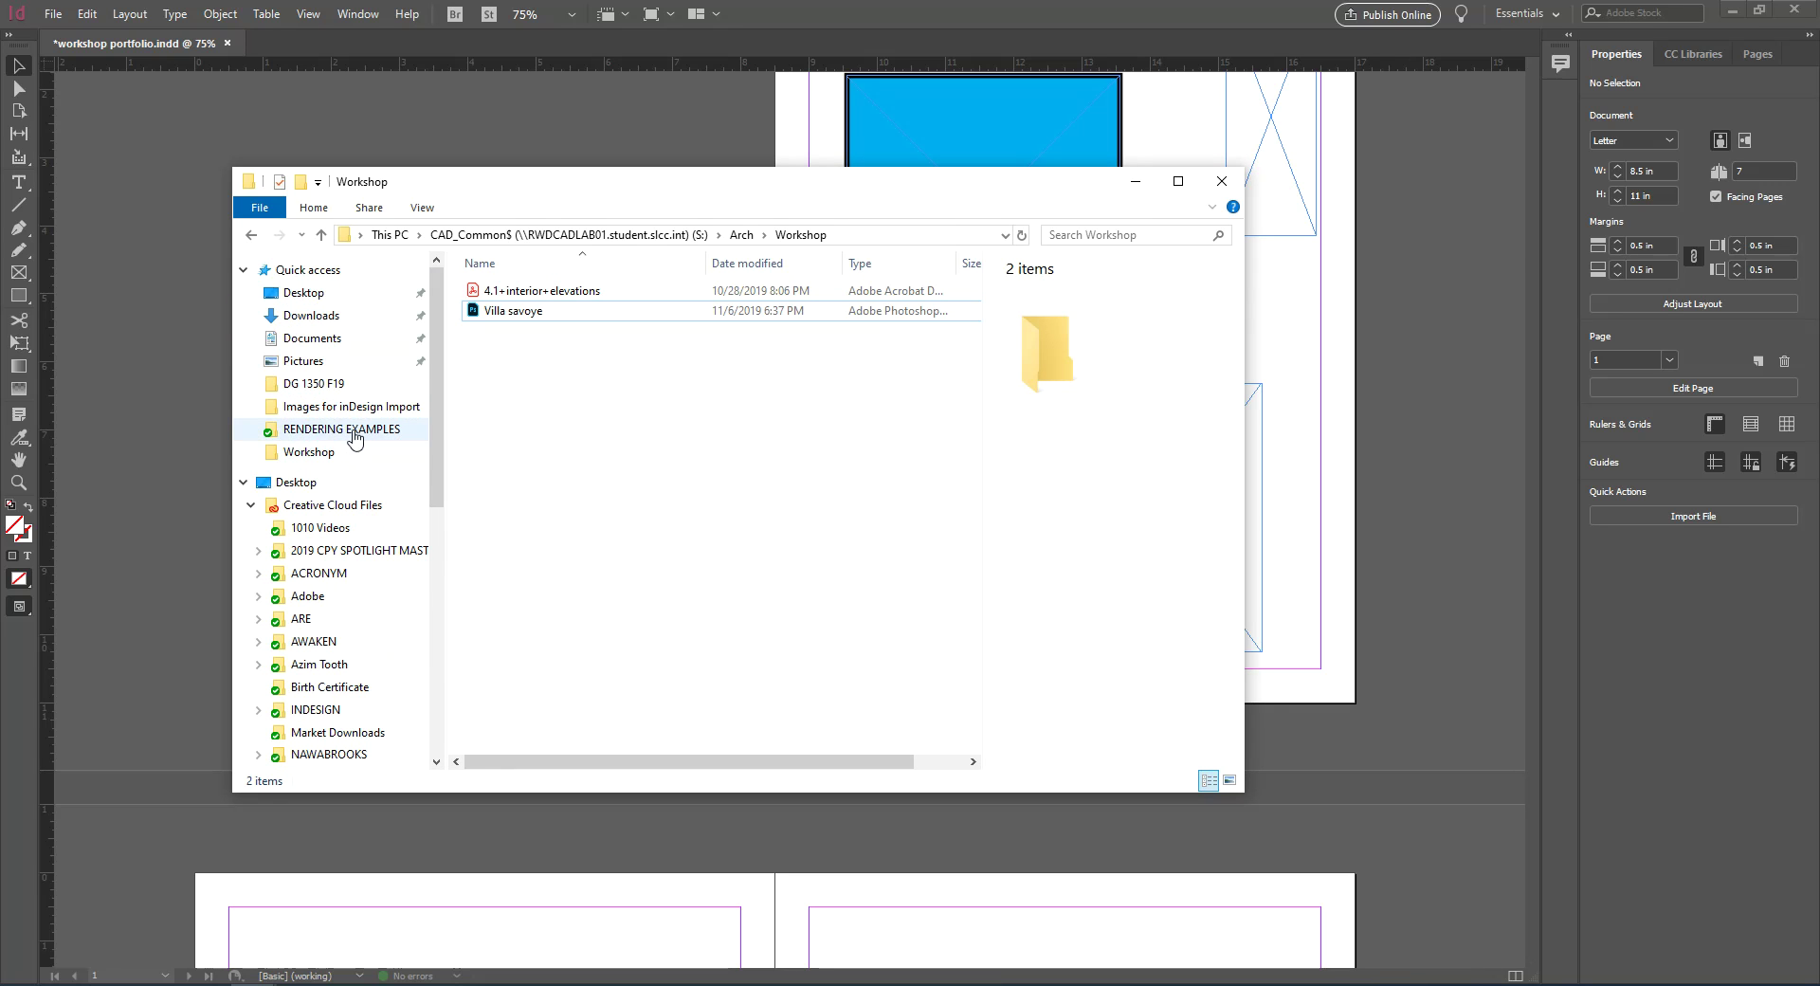
{"action": "left_click", "coordinate": [353, 431]}
{"action": "left_click", "coordinate": [316, 453]}
{"action": "left_click", "coordinate": [345, 436]}
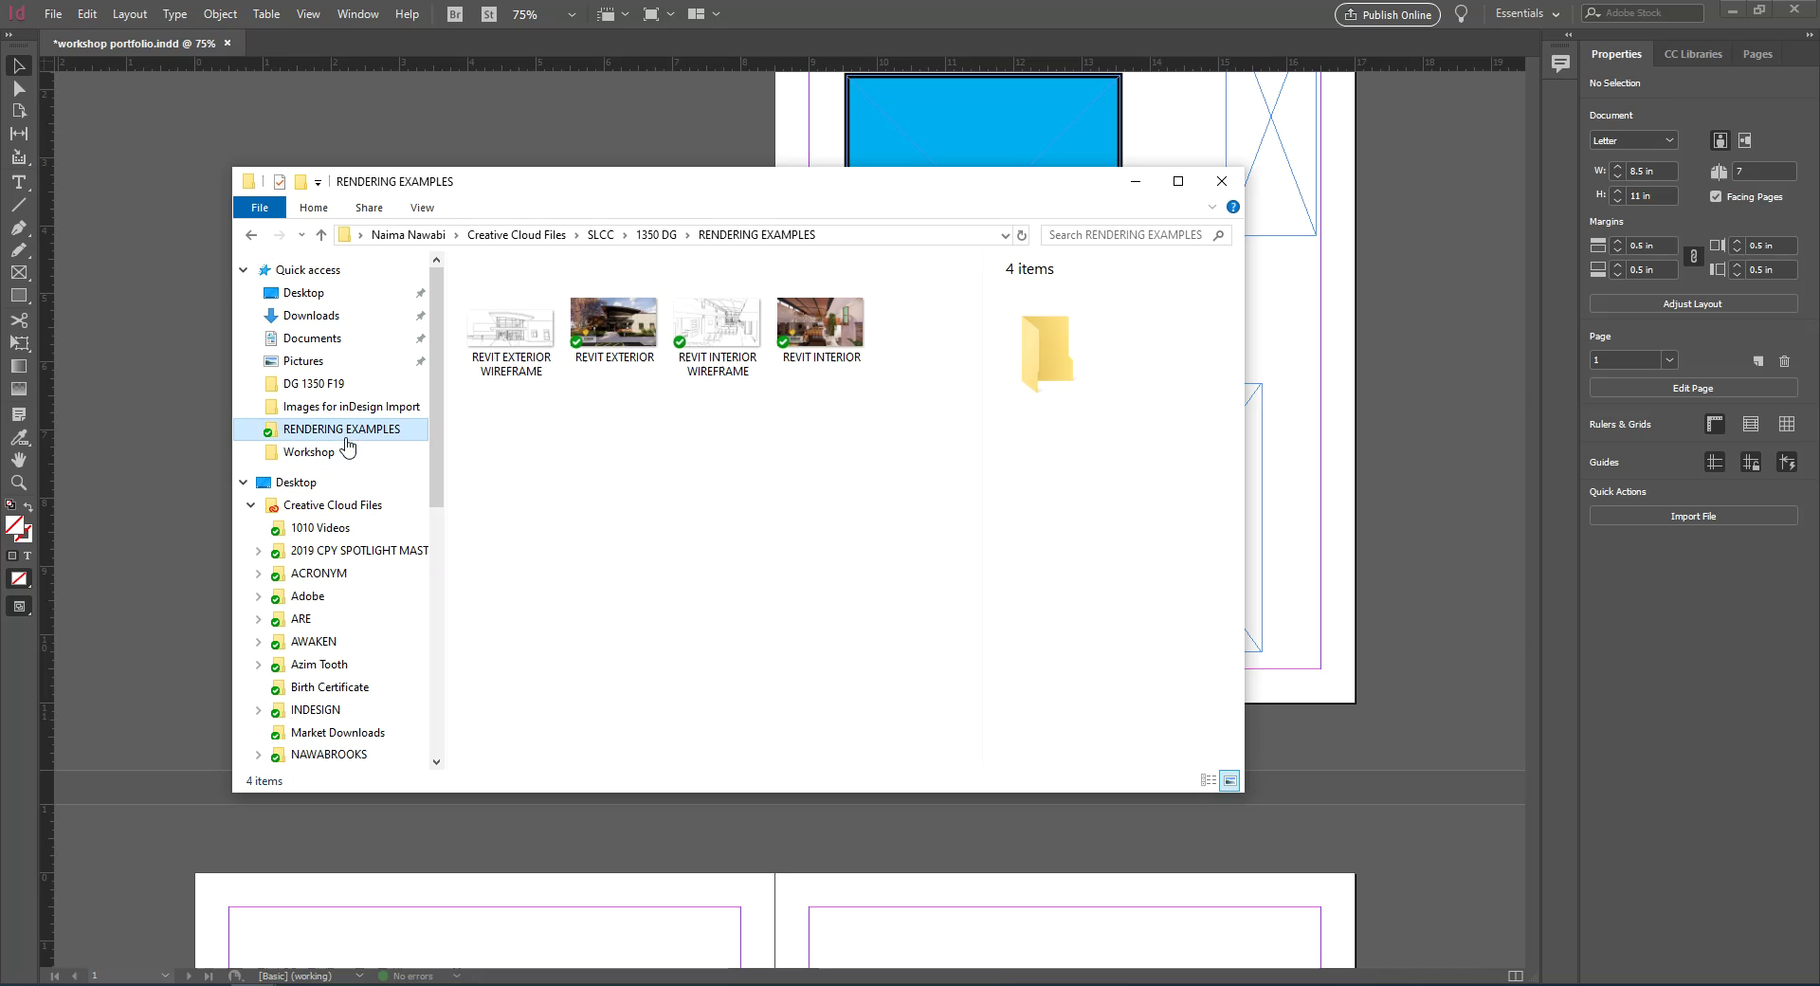
{"action": "left_click", "coordinate": [351, 407]}
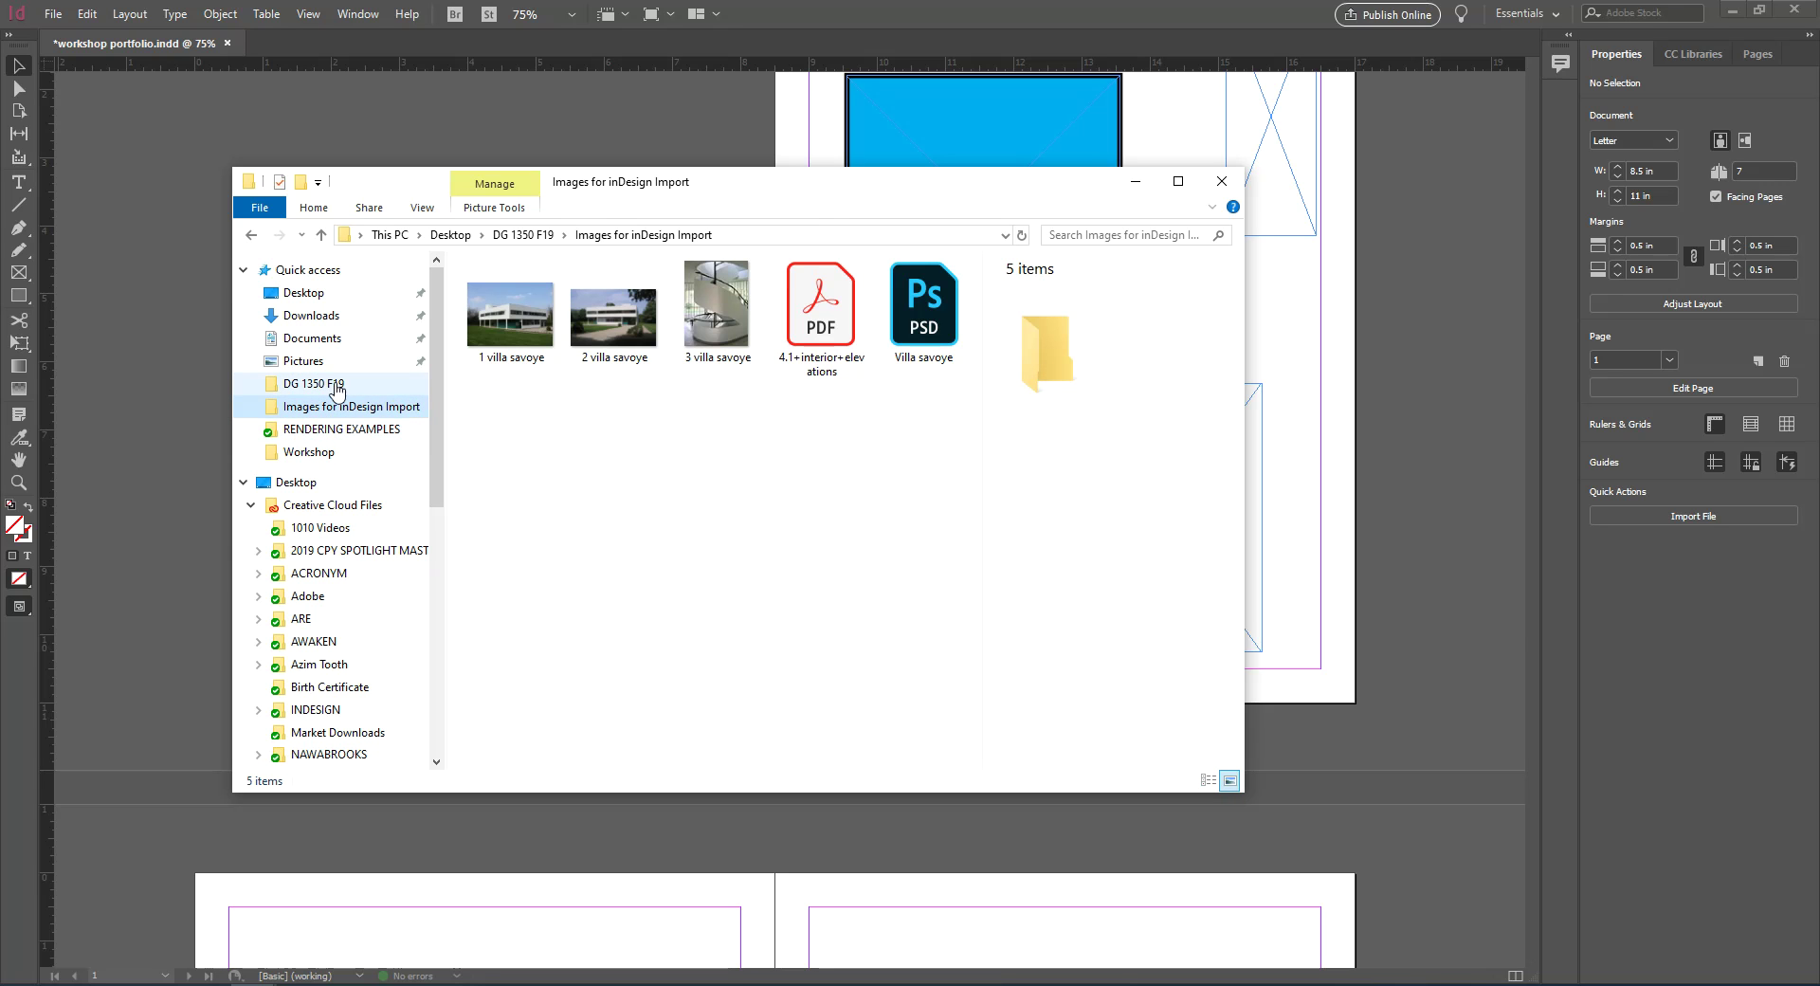
{"action": "left_click", "coordinate": [336, 387]}
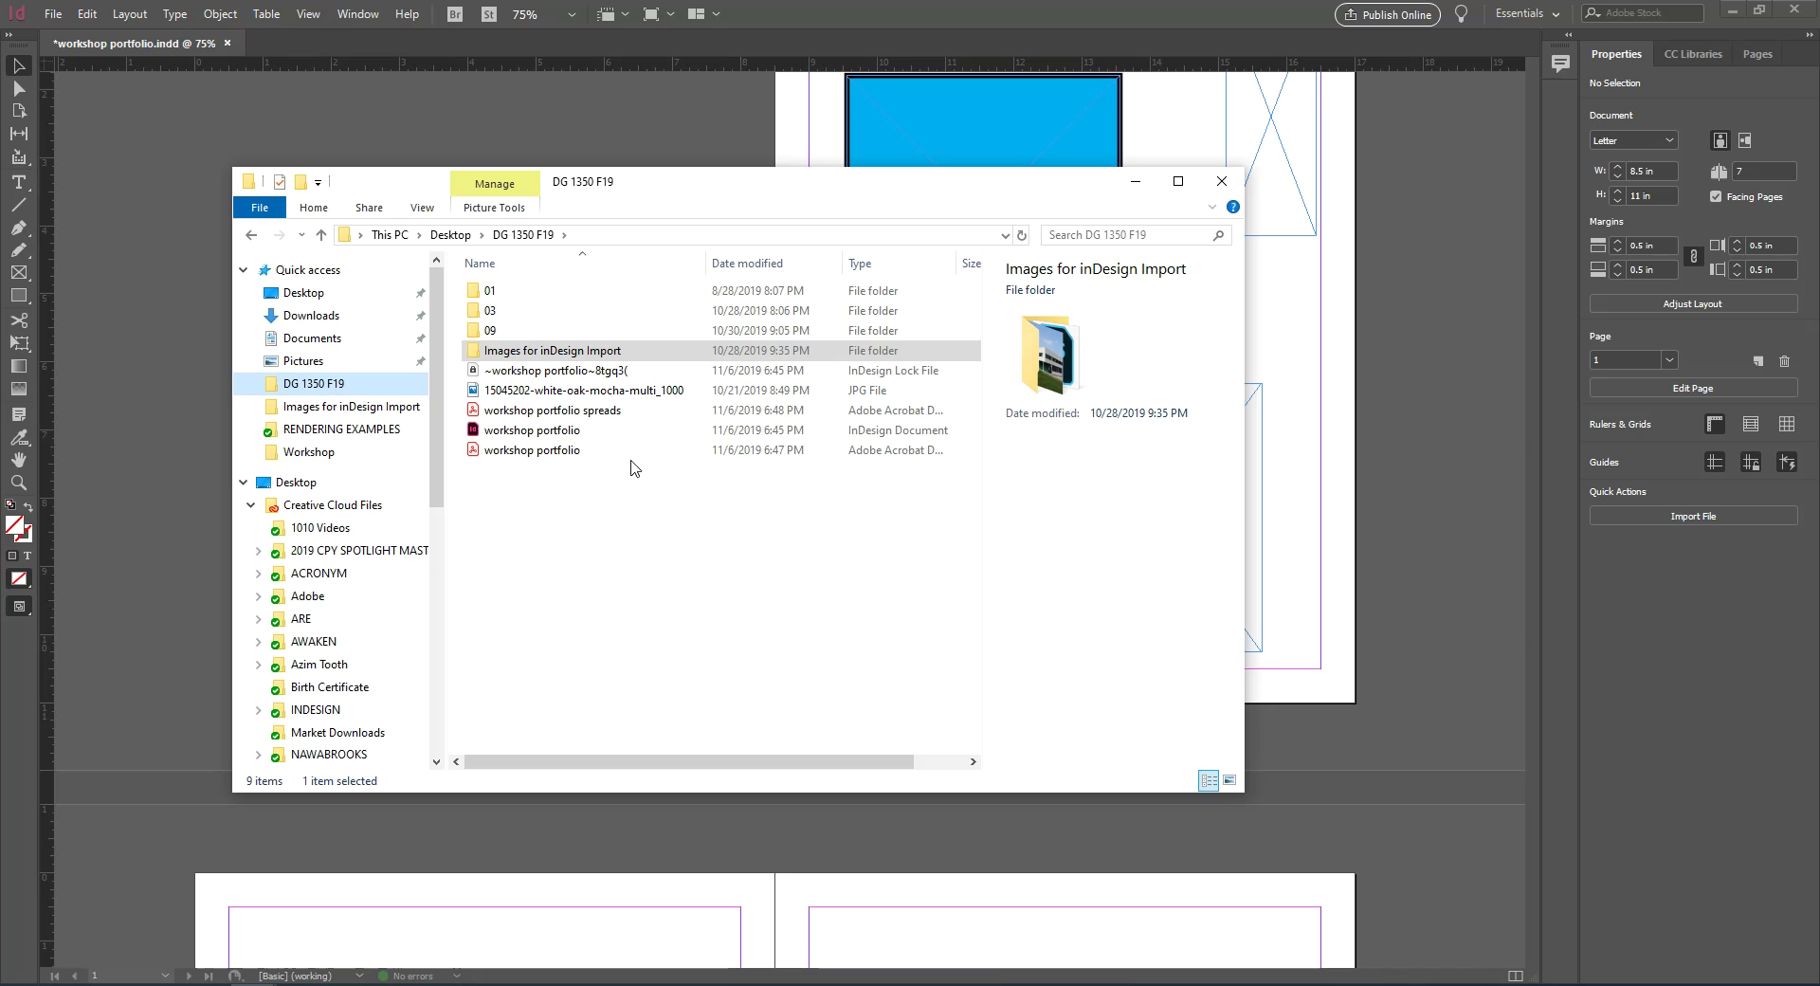
{"action": "double_click", "coordinate": [551, 451]}
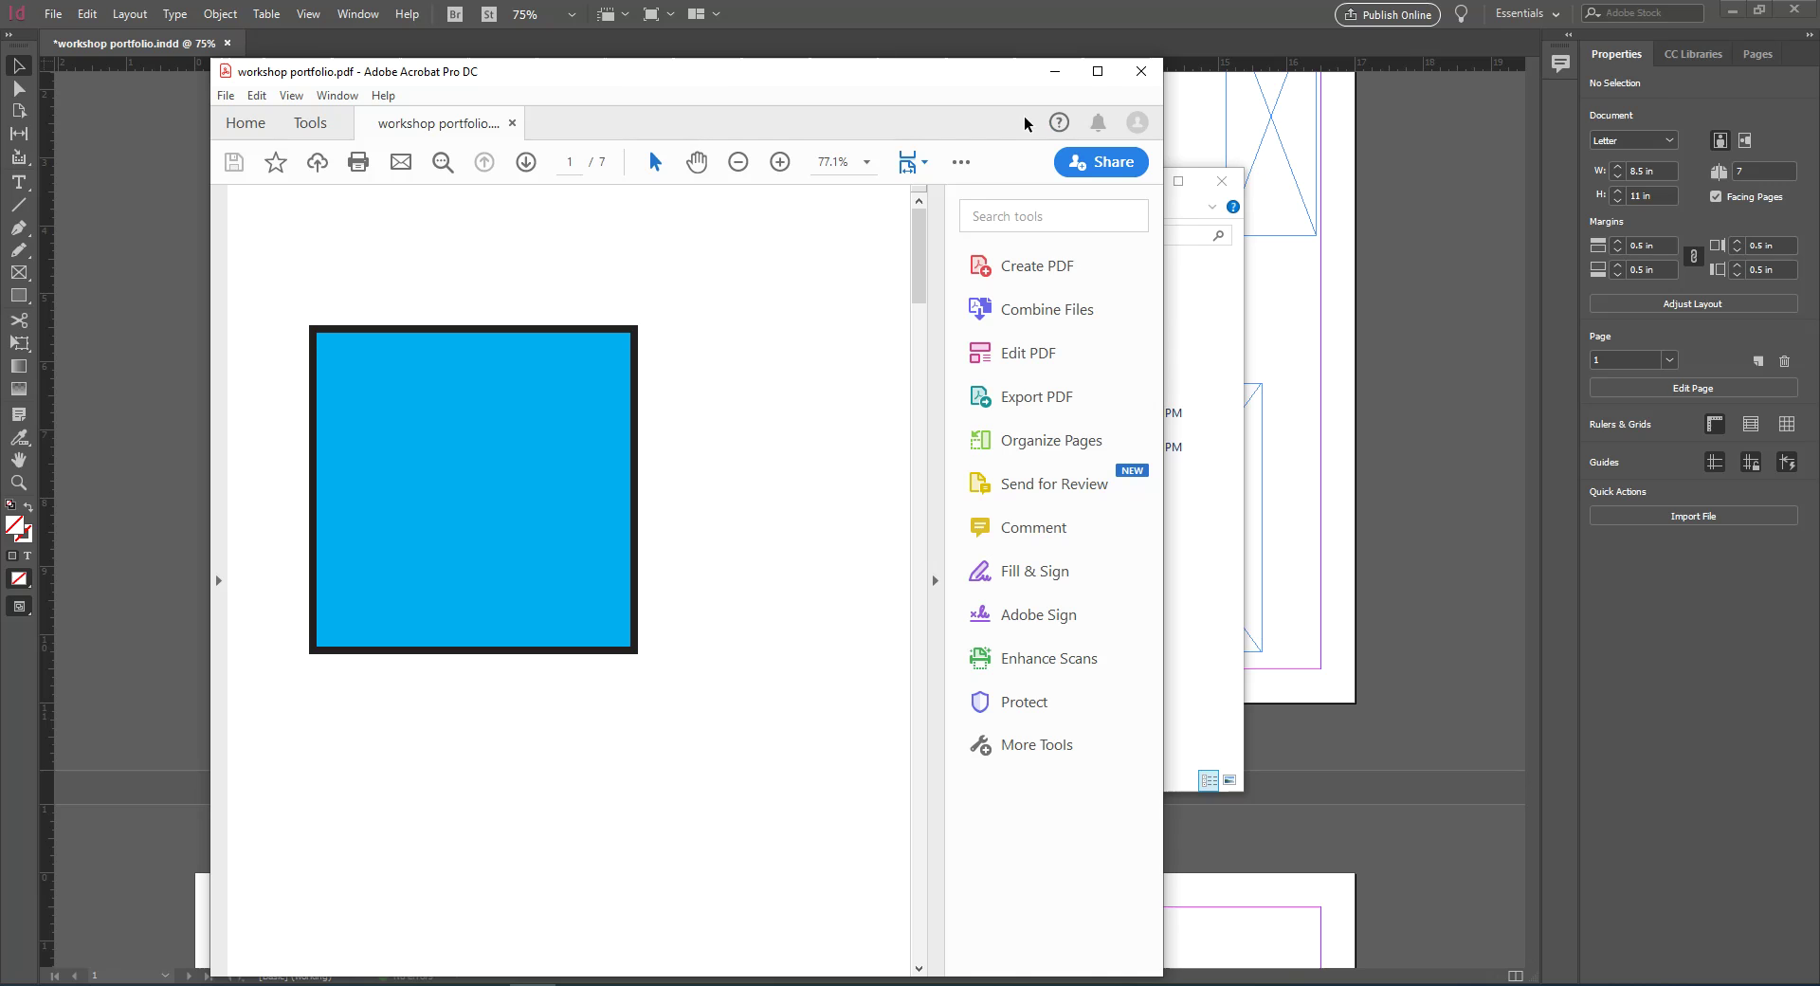
Maximize the Acrobat window, fit one full page in the view, and dismiss the welcome tour
{"action": "left_click", "coordinate": [1098, 71]}
{"action": "left_click", "coordinate": [1008, 99]}
{"action": "left_click", "coordinate": [1043, 154]}
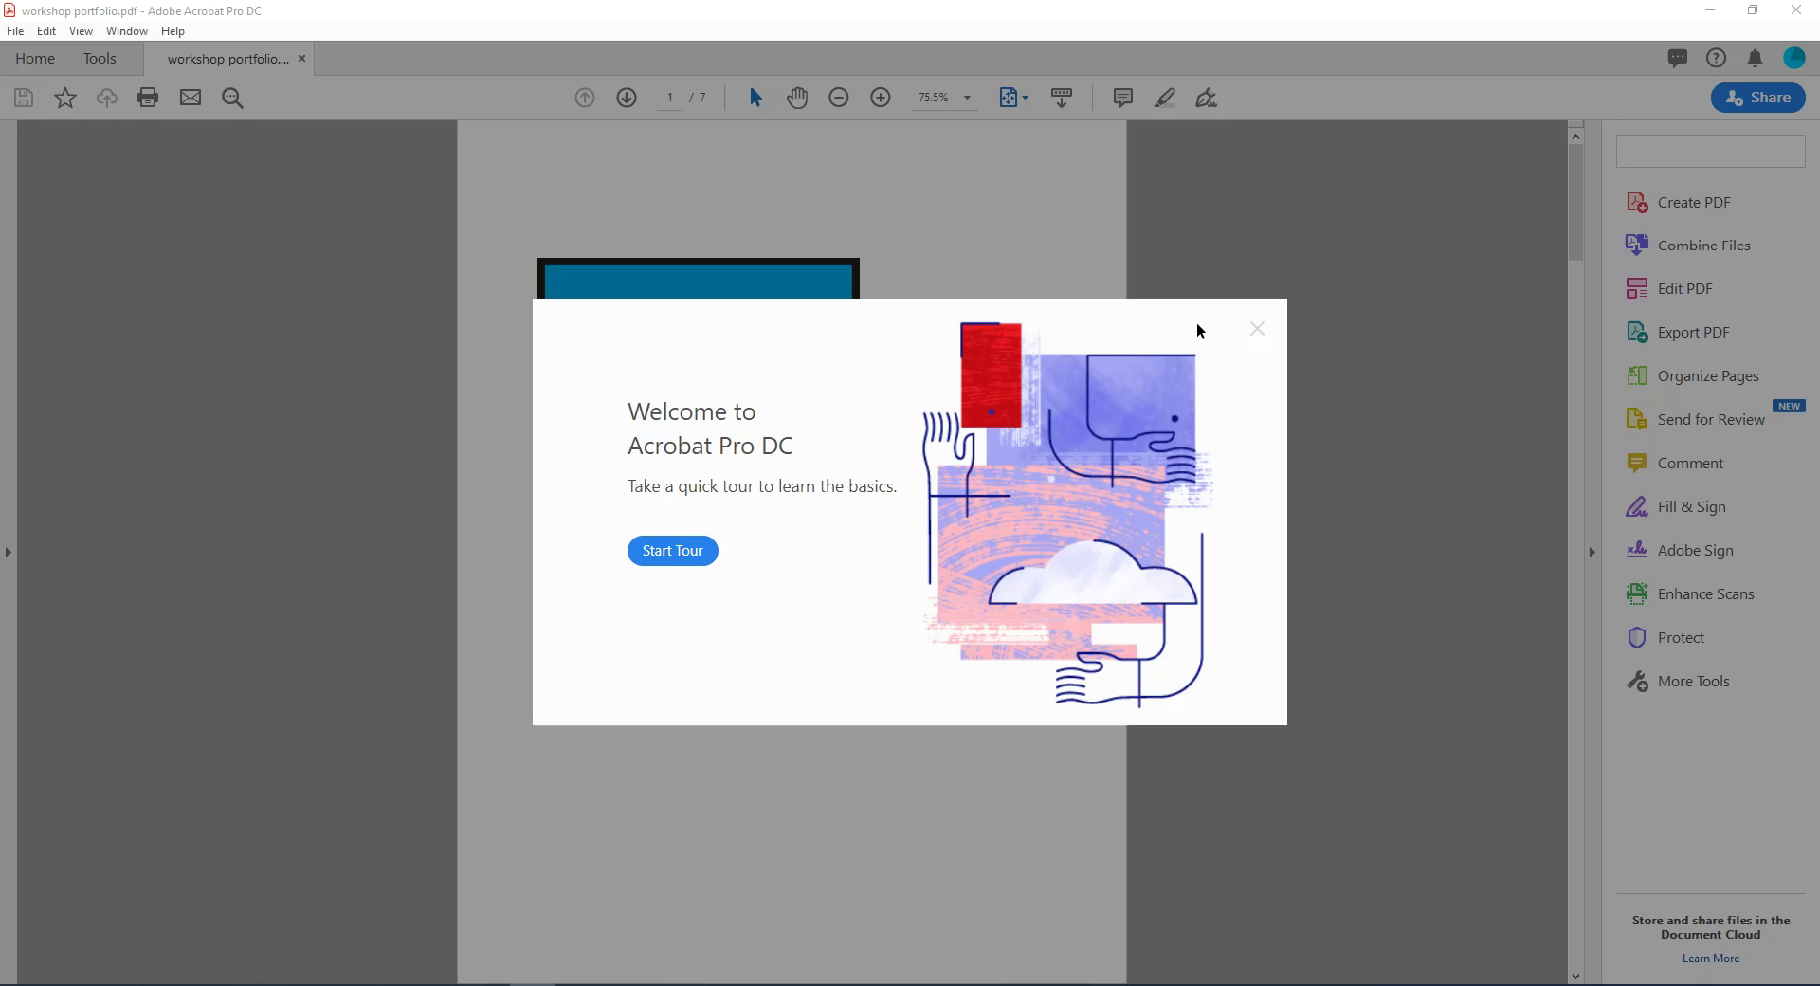
{"action": "left_click", "coordinate": [1253, 330]}
Page through the whole "workshop portfolio" PDF to check how the individual pages were exported
{"action": "scroll", "coordinate": [1190, 390], "scroll_direction": "down", "scroll_amount": 2}
{"action": "scroll", "coordinate": [1191, 389], "scroll_direction": "down", "scroll_amount": 4}
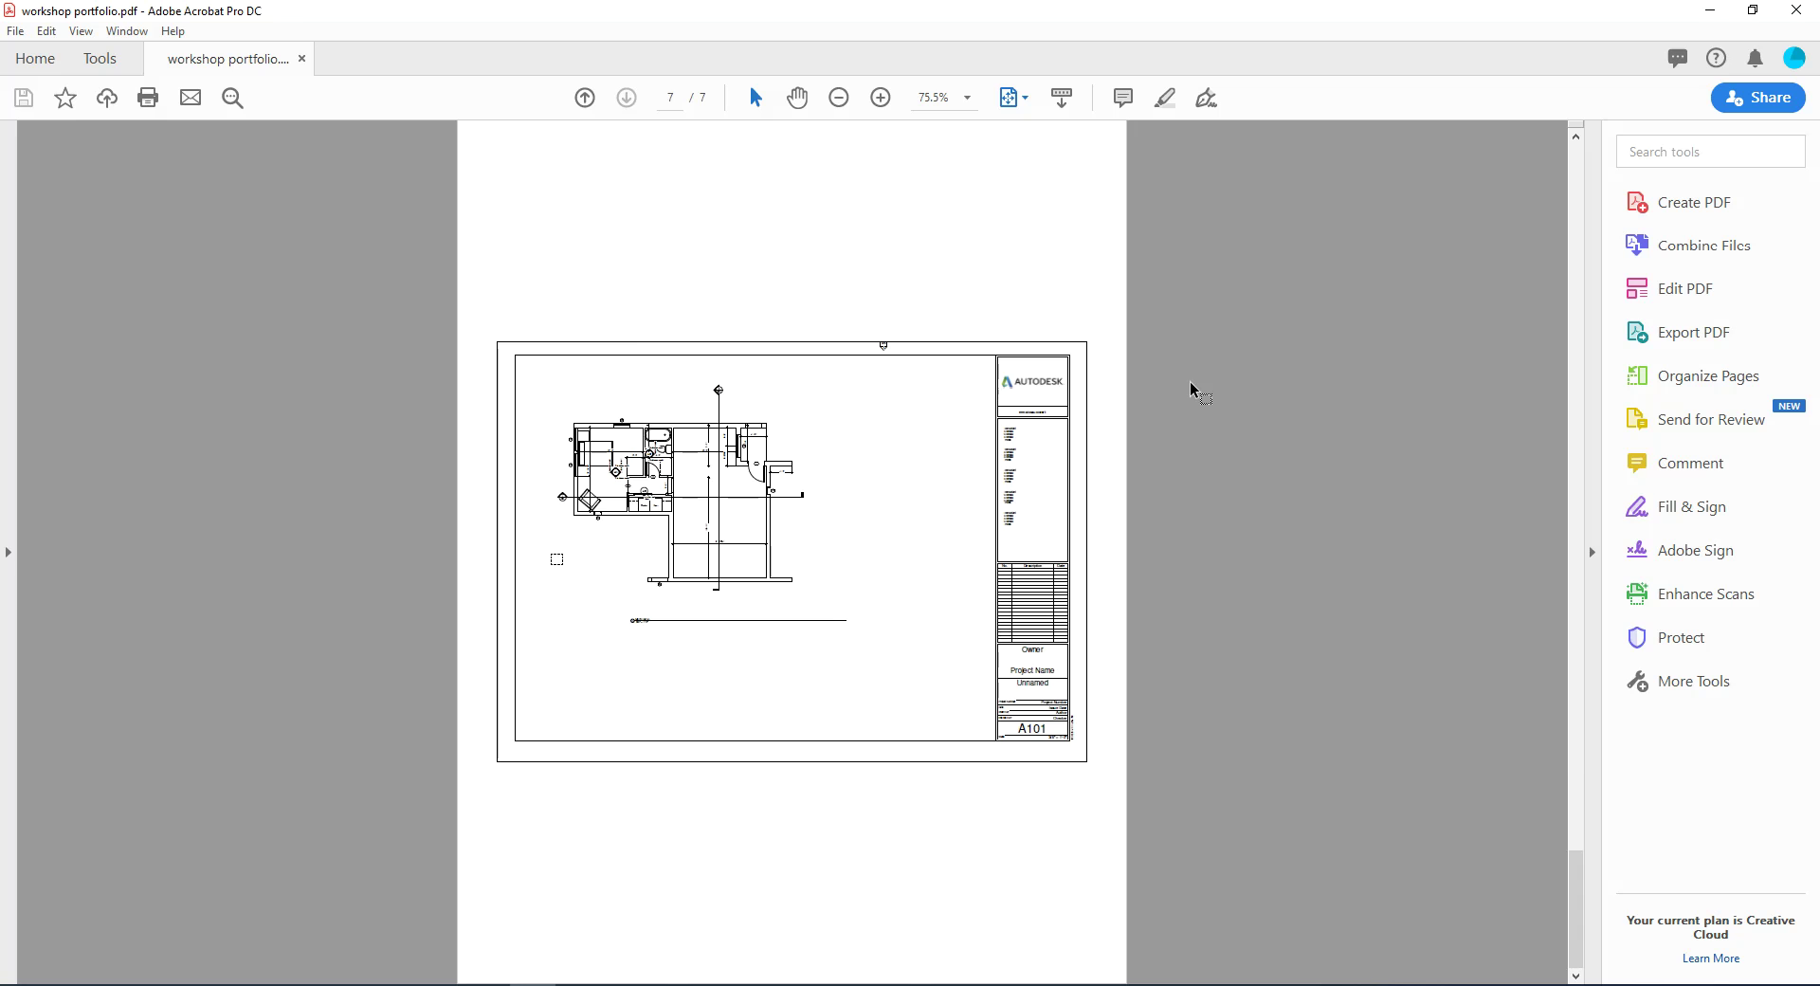
{"action": "scroll", "coordinate": [1191, 389], "scroll_direction": "up", "scroll_amount": 6}
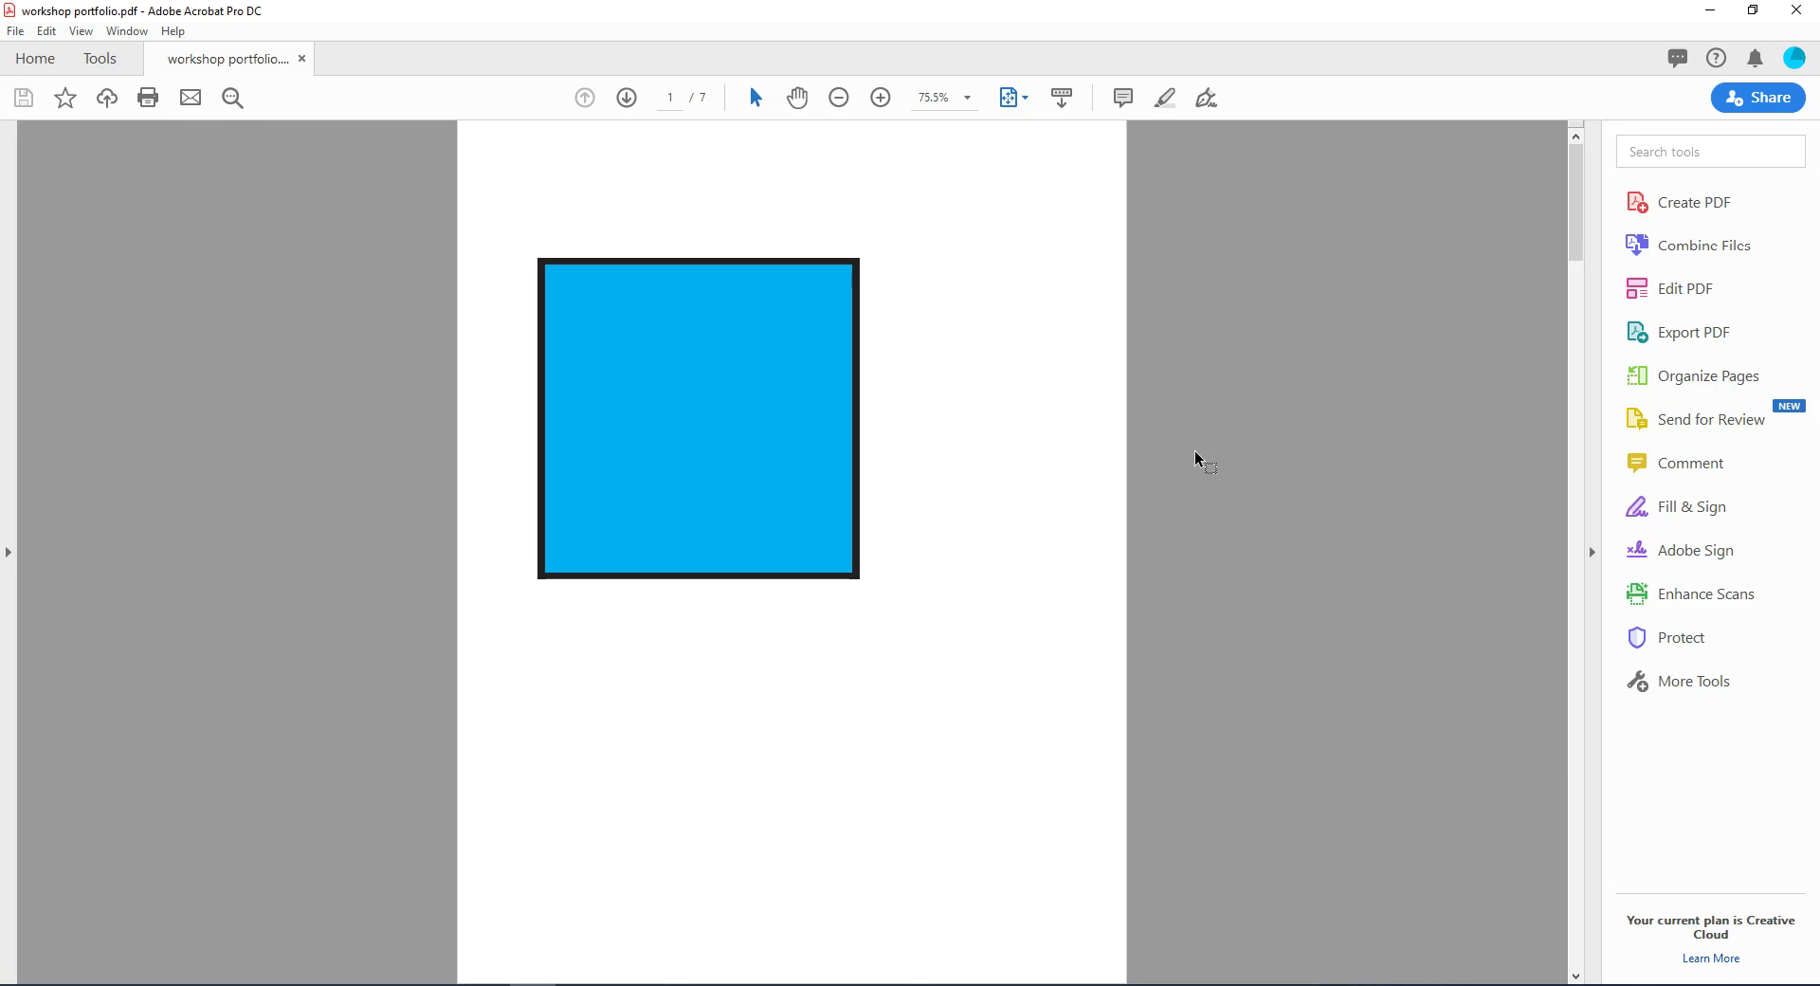
{"action": "scroll", "coordinate": [1185, 540], "scroll_direction": "down", "scroll_amount": 6}
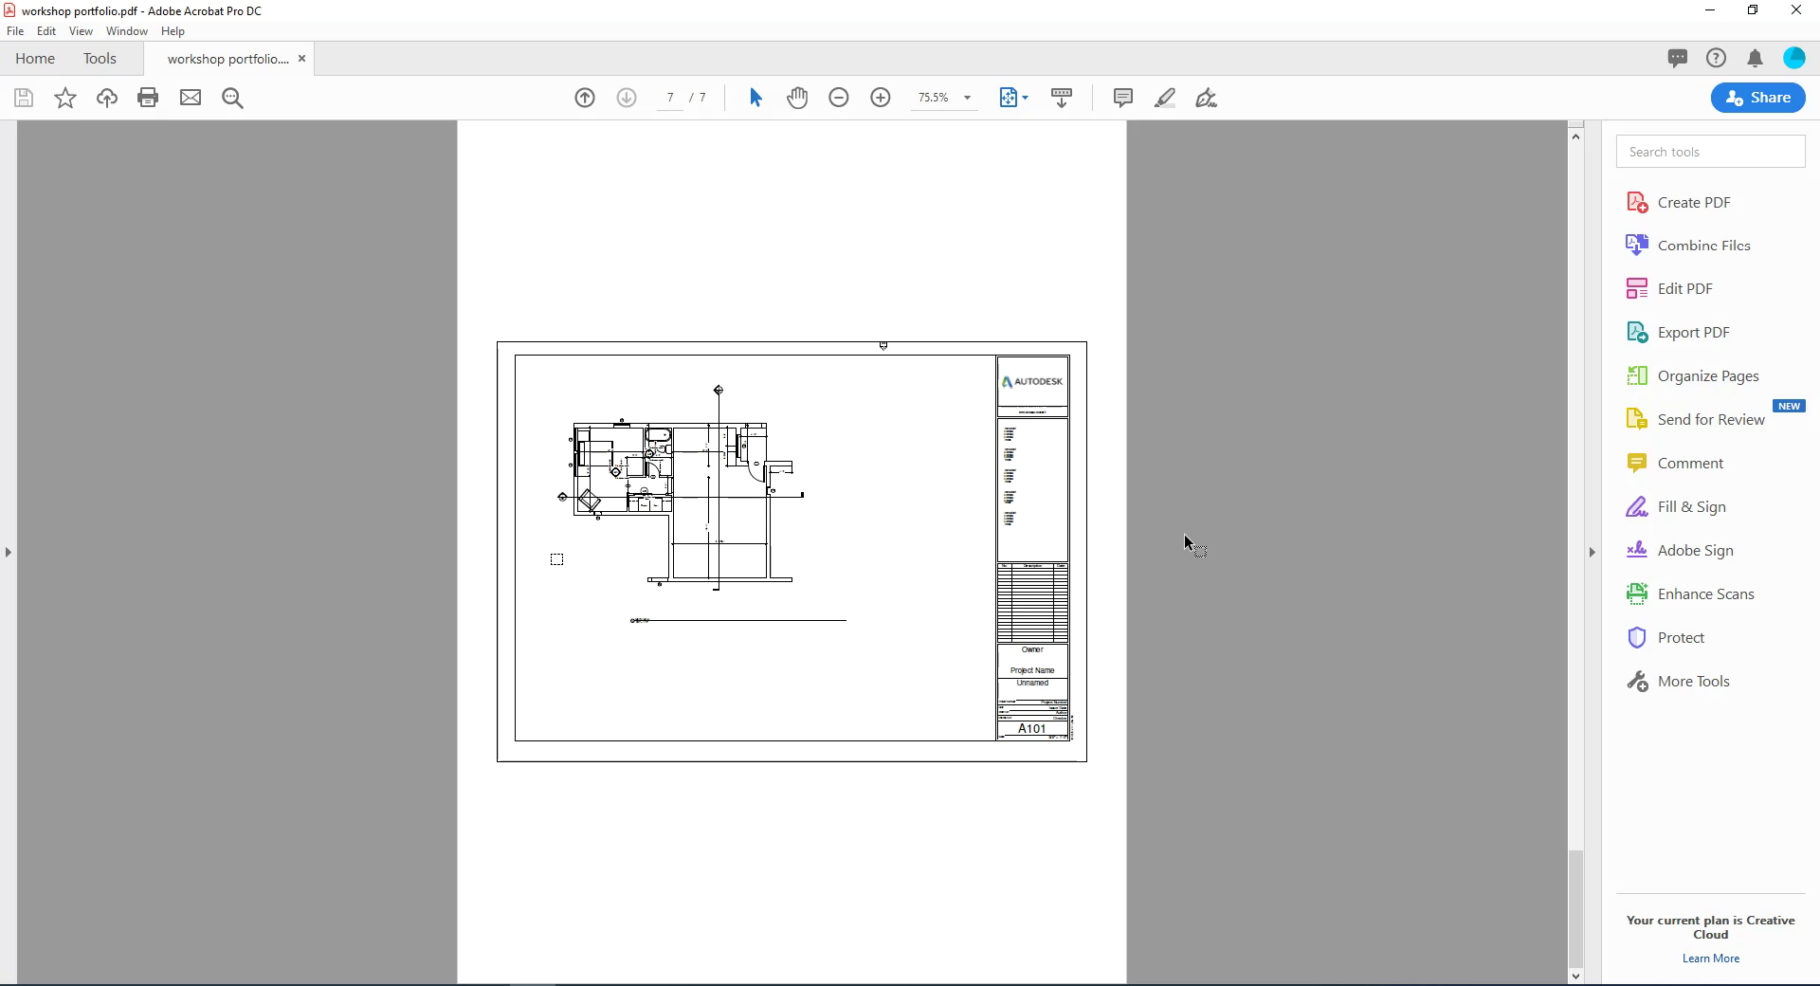
{"action": "key", "text": "Home"}
{"action": "key", "text": "End"}
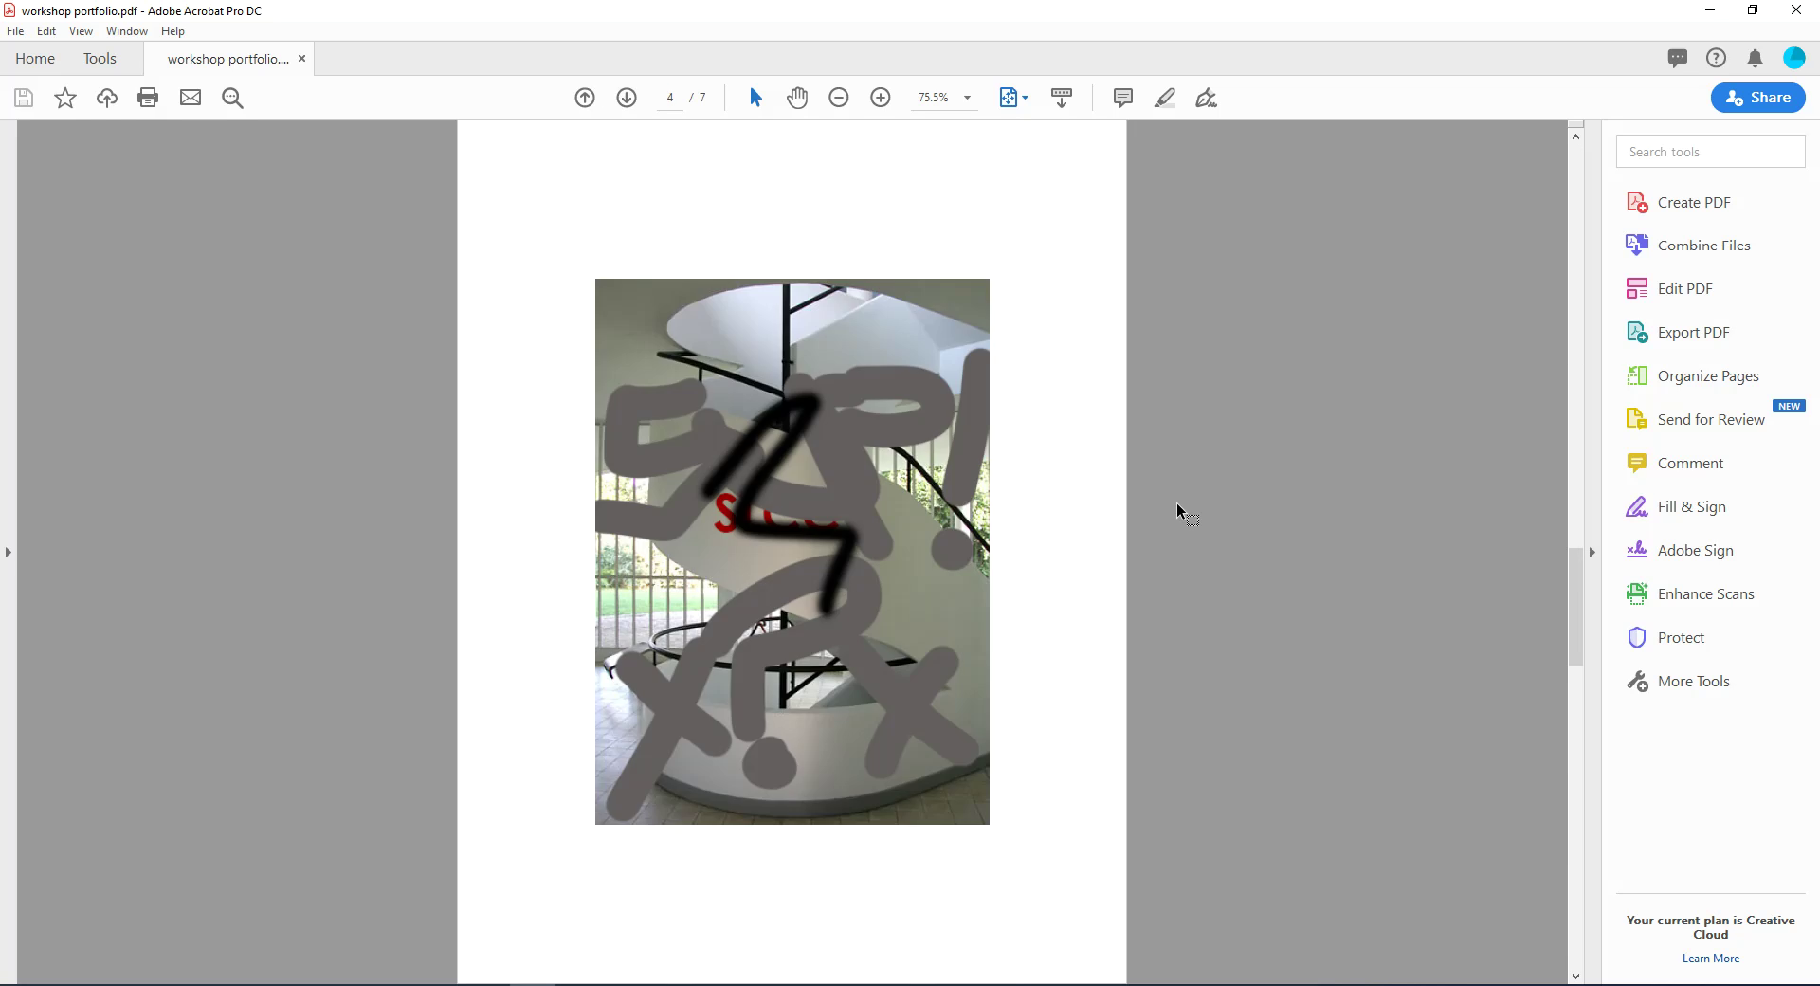
{"action": "key", "text": "Page_Up"}
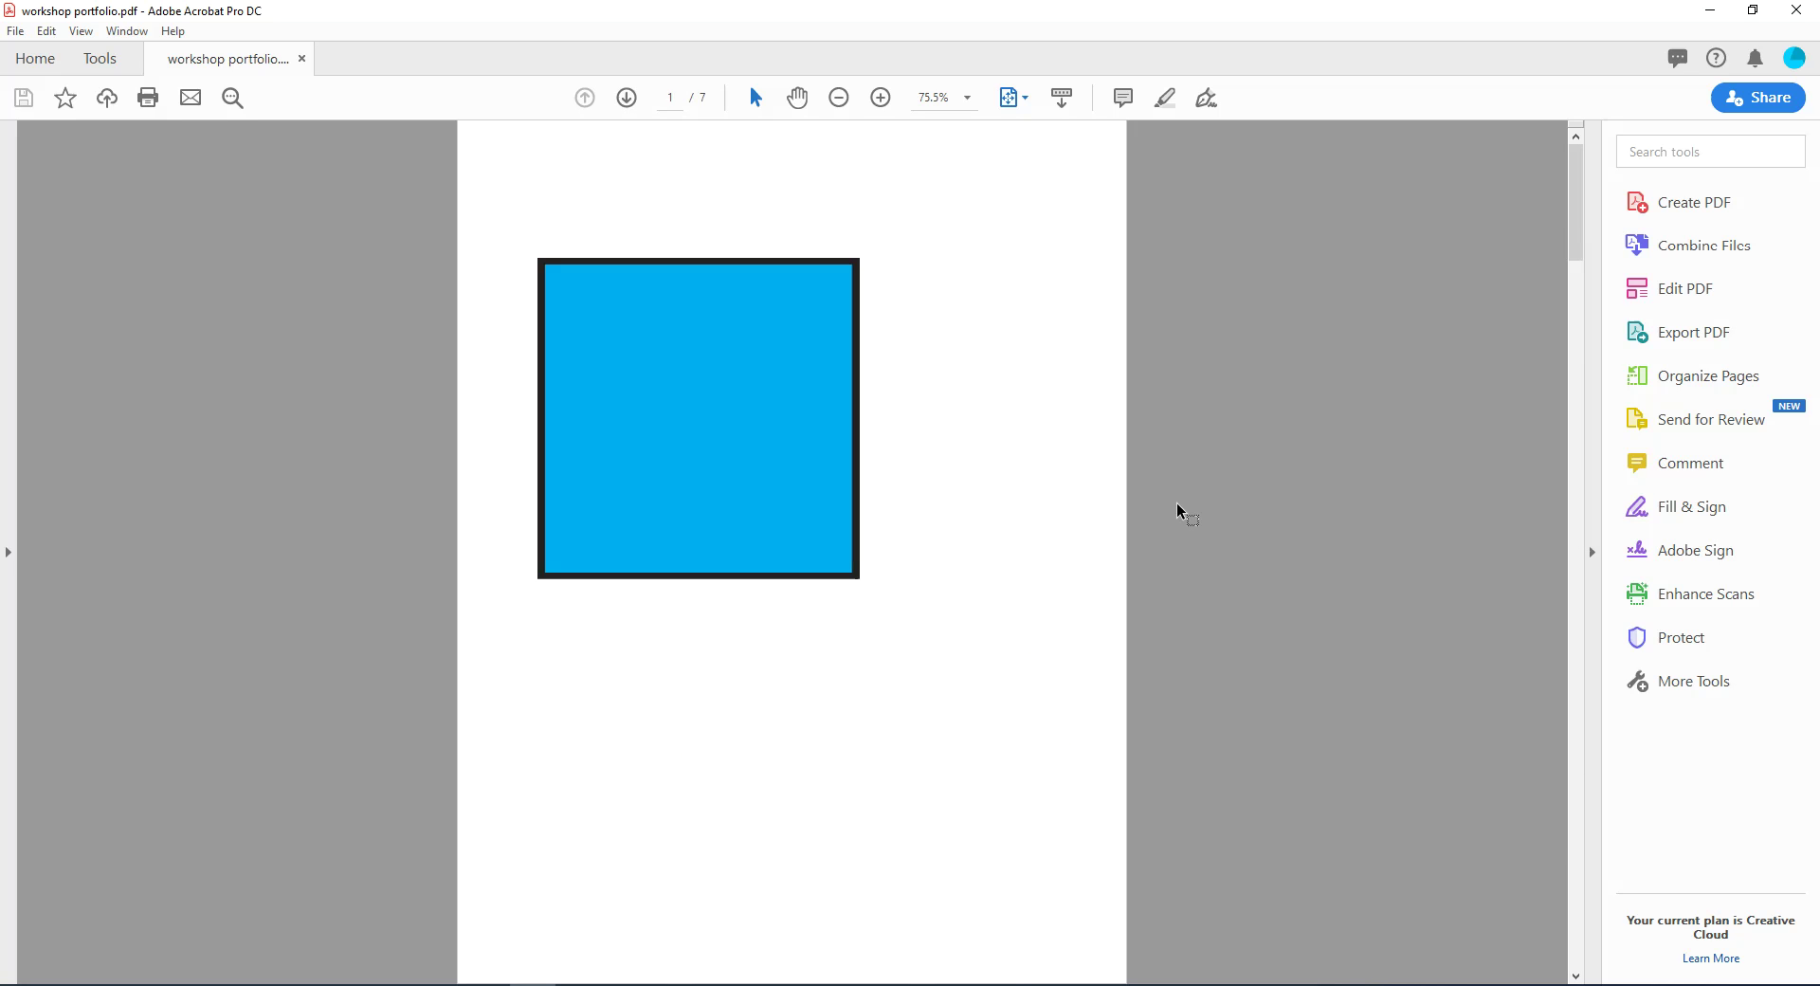
{"action": "key", "text": "Page_Down"}
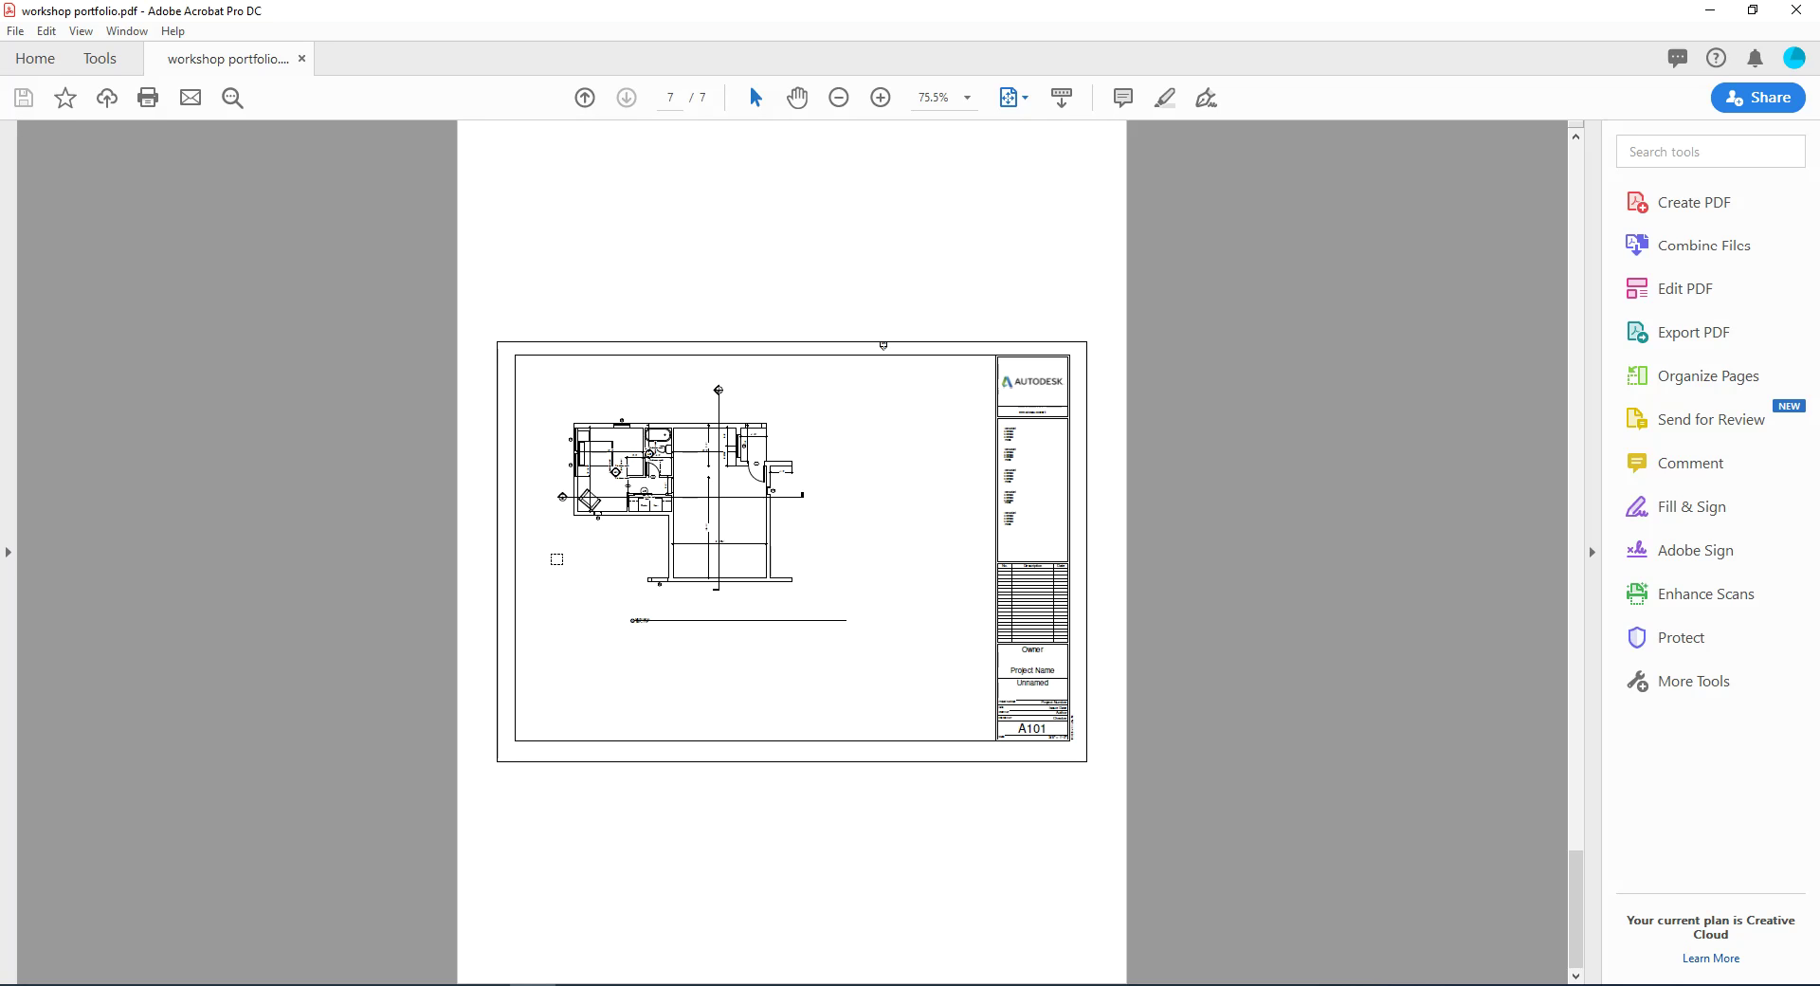
Open the PDF's print settings, enable printing on both sides of the paper, and cancel without printing
{"action": "left_click", "coordinate": [16, 33]}
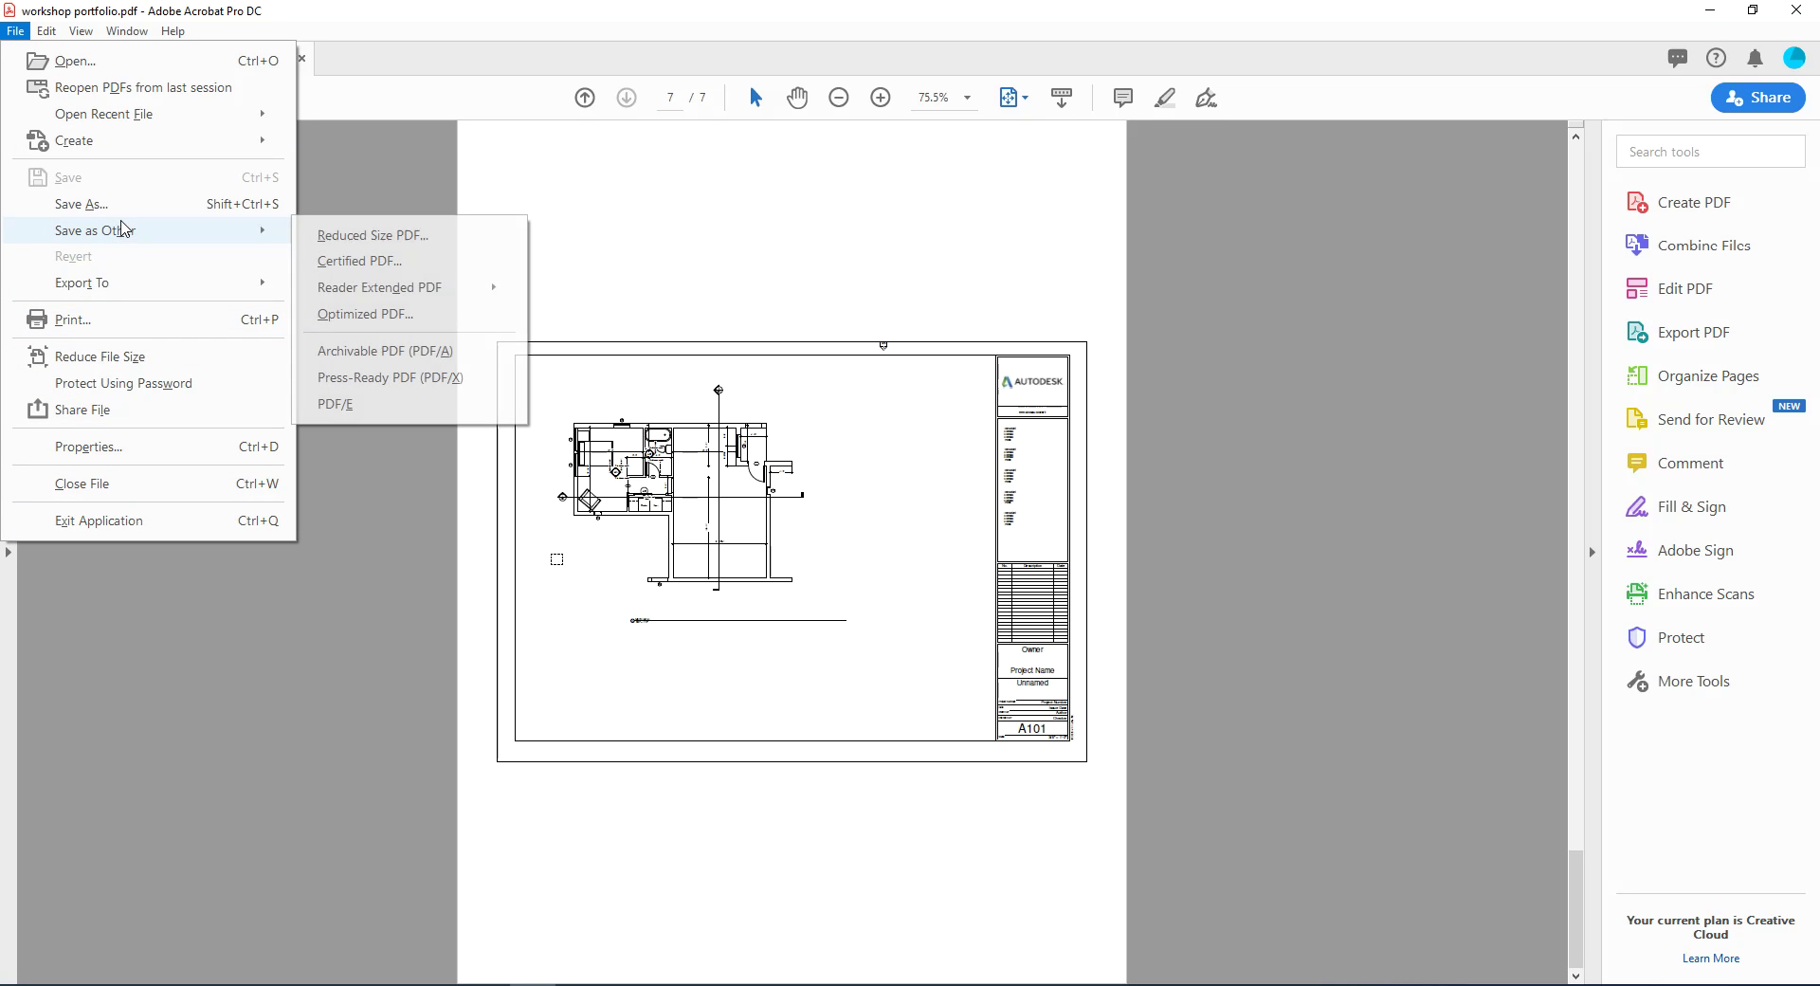
{"action": "left_click", "coordinate": [117, 322]}
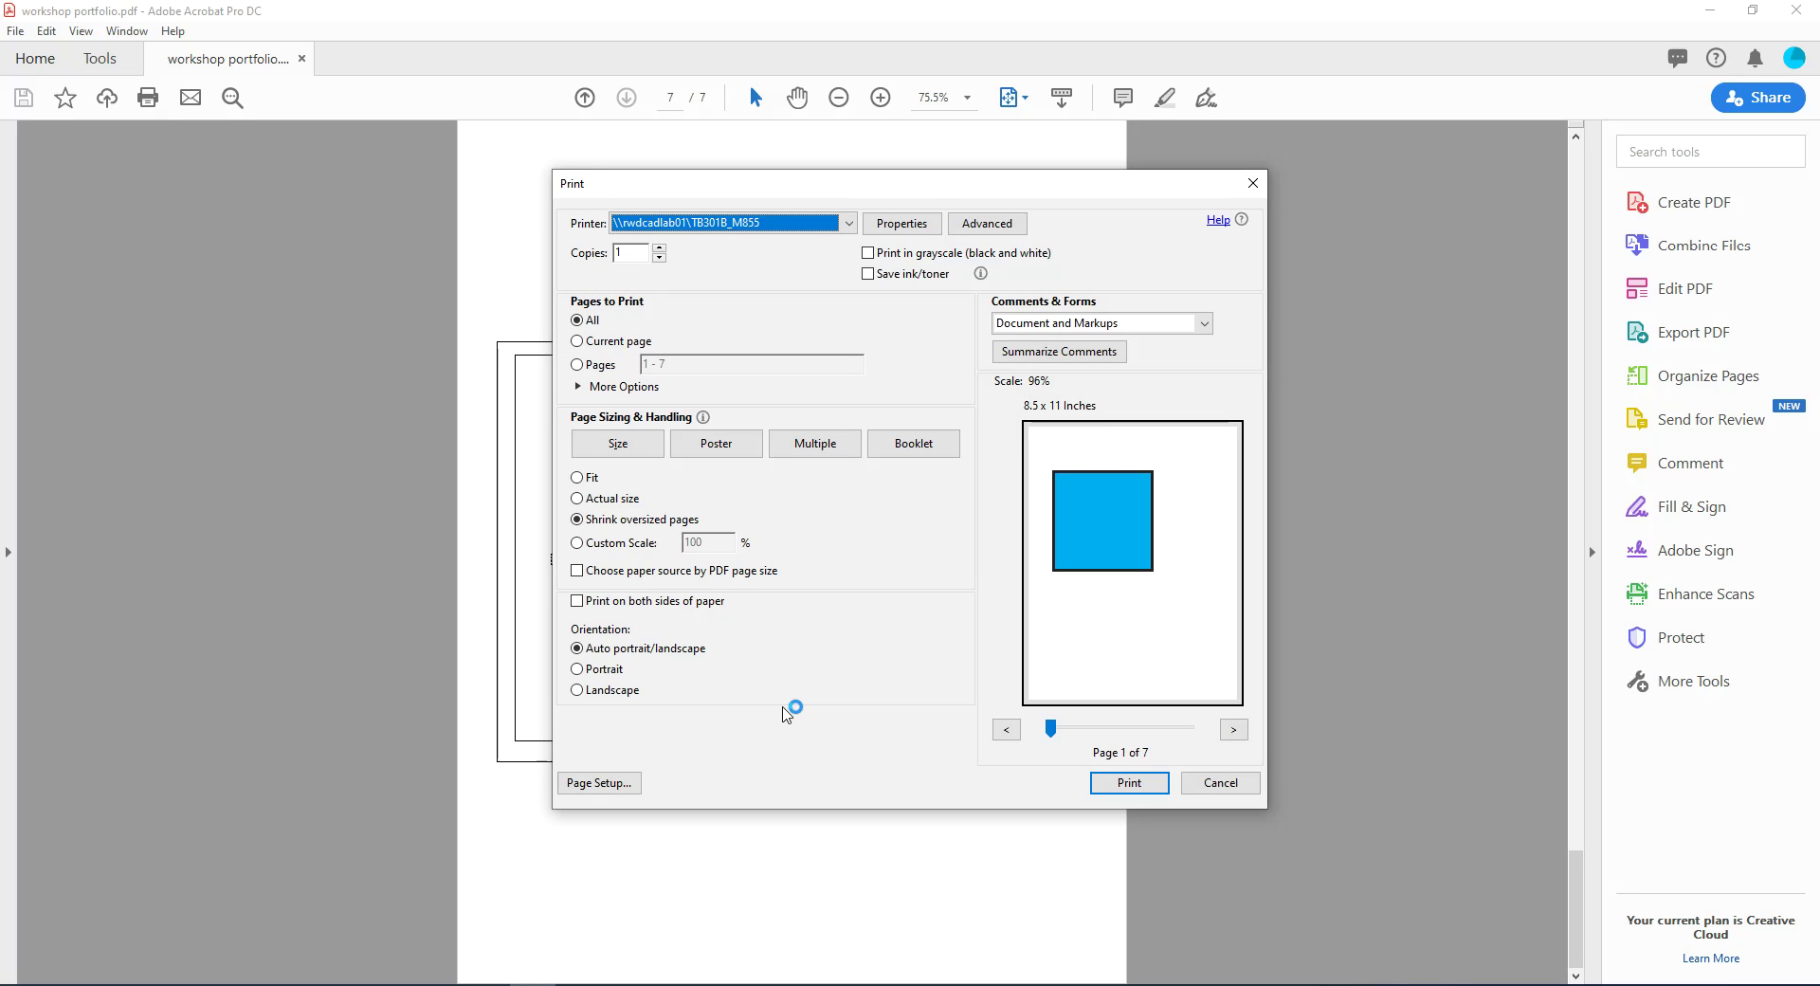
{"action": "left_click", "coordinate": [578, 601]}
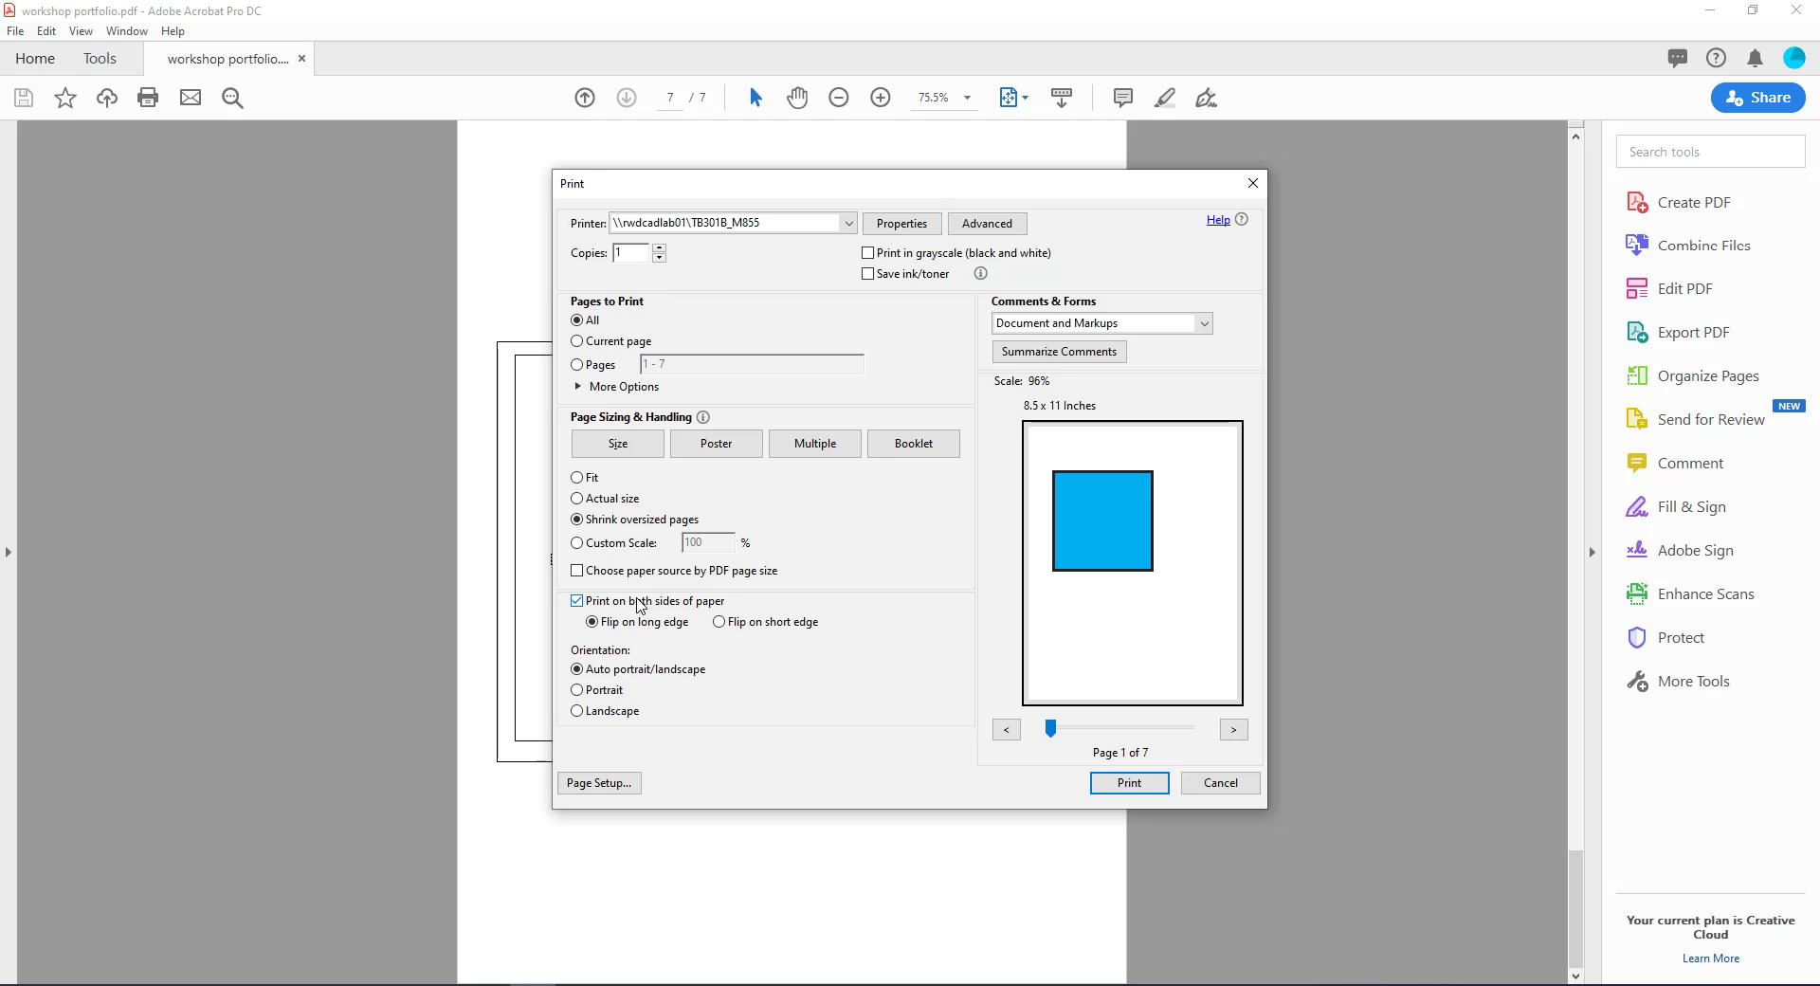
{"action": "left_click", "coordinate": [1223, 783]}
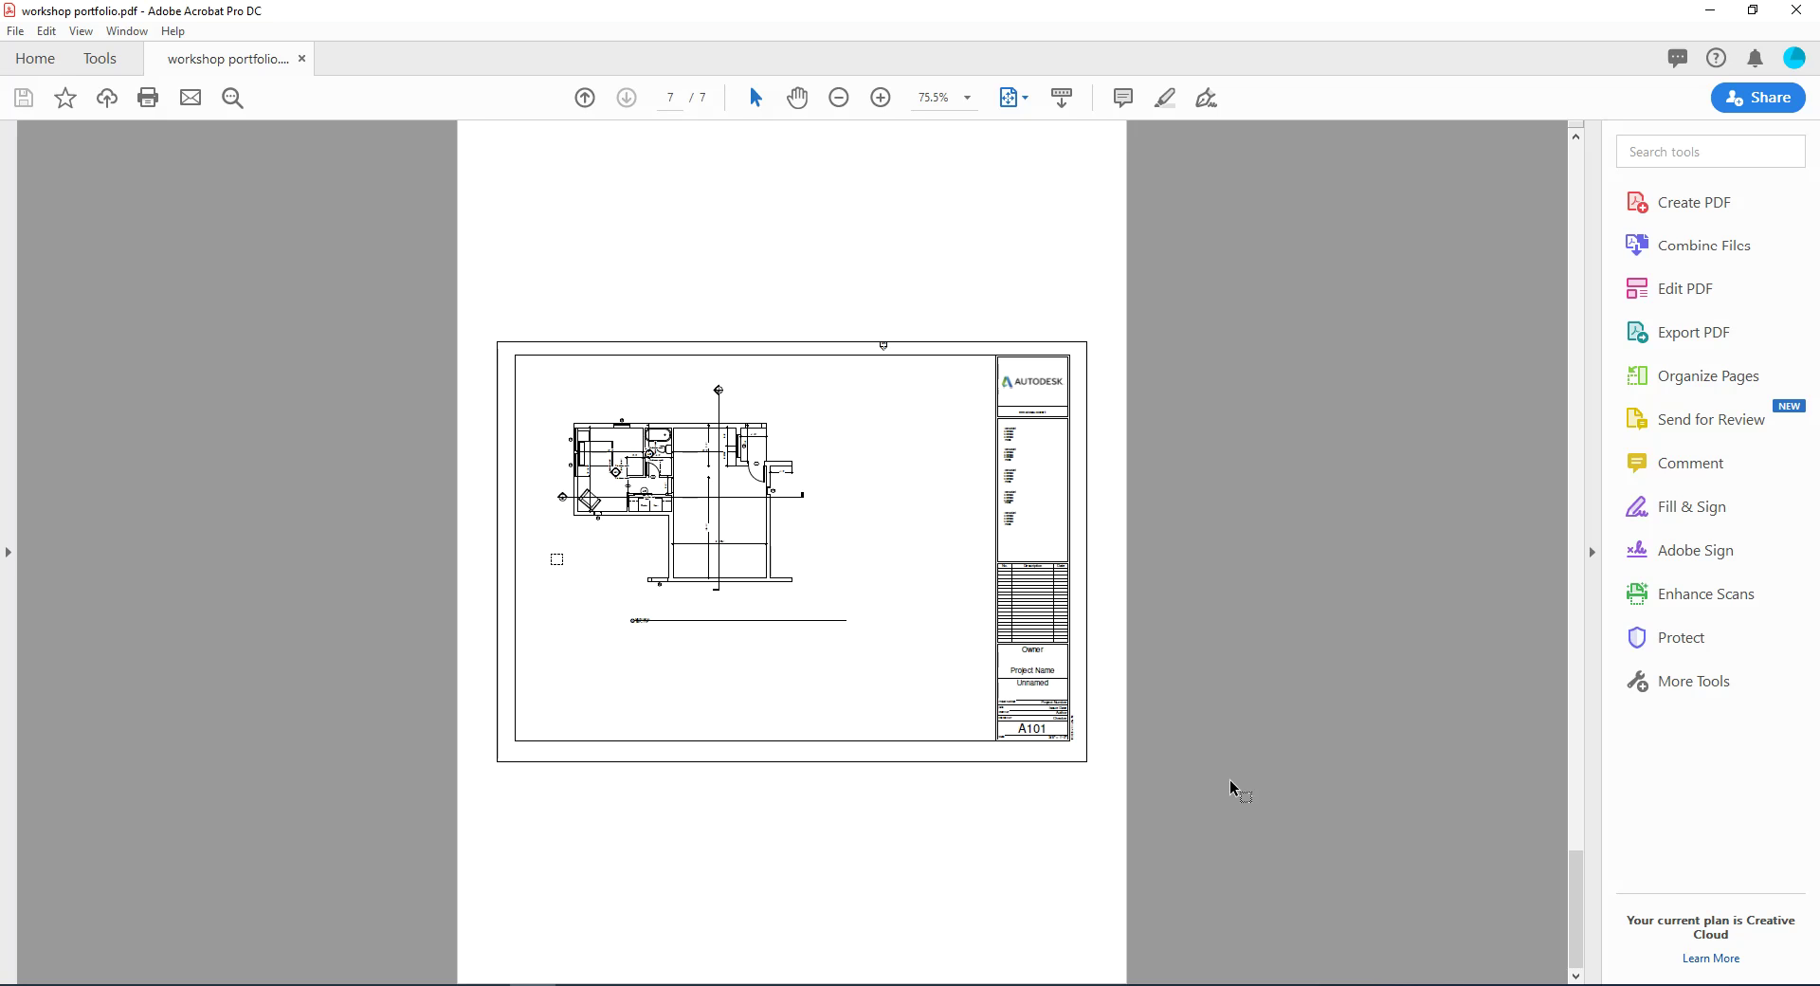
Open the "workshop portfolio spreads" PDF from the DG 1350 F19 folder and fit one full page in the view
{"action": "mouse_move", "coordinate": [345, 982]}
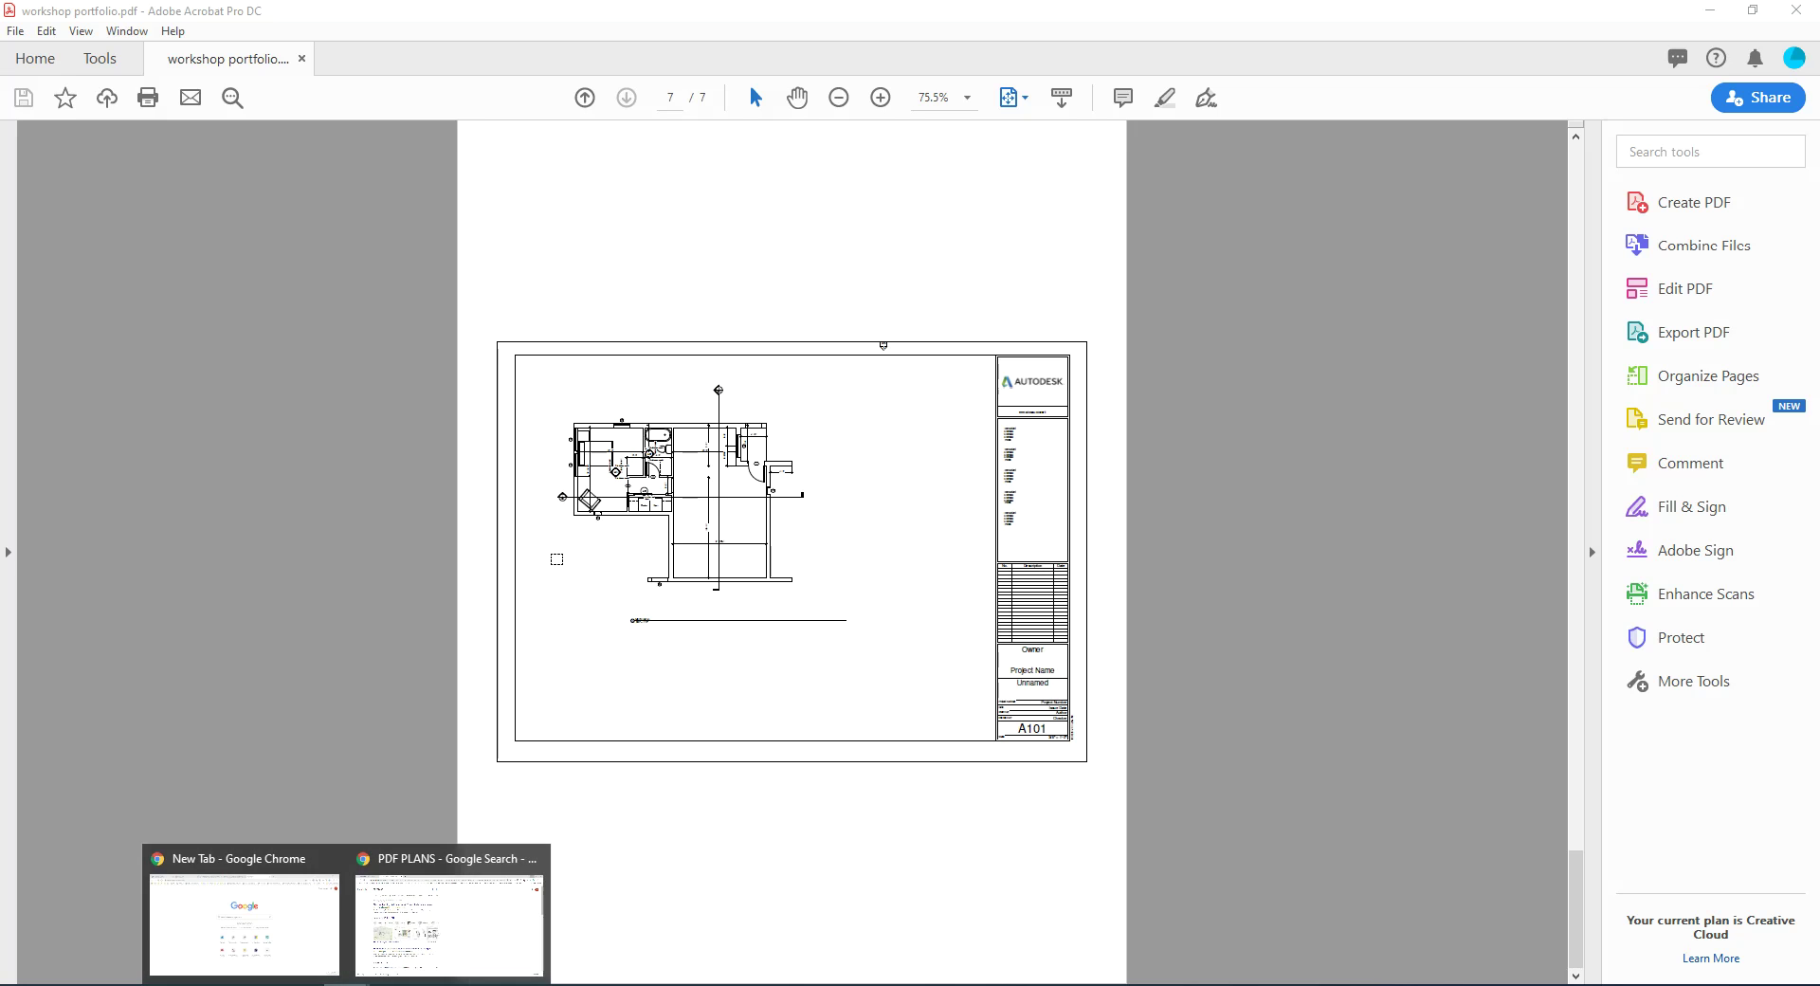
{"action": "left_click", "coordinate": [317, 954]}
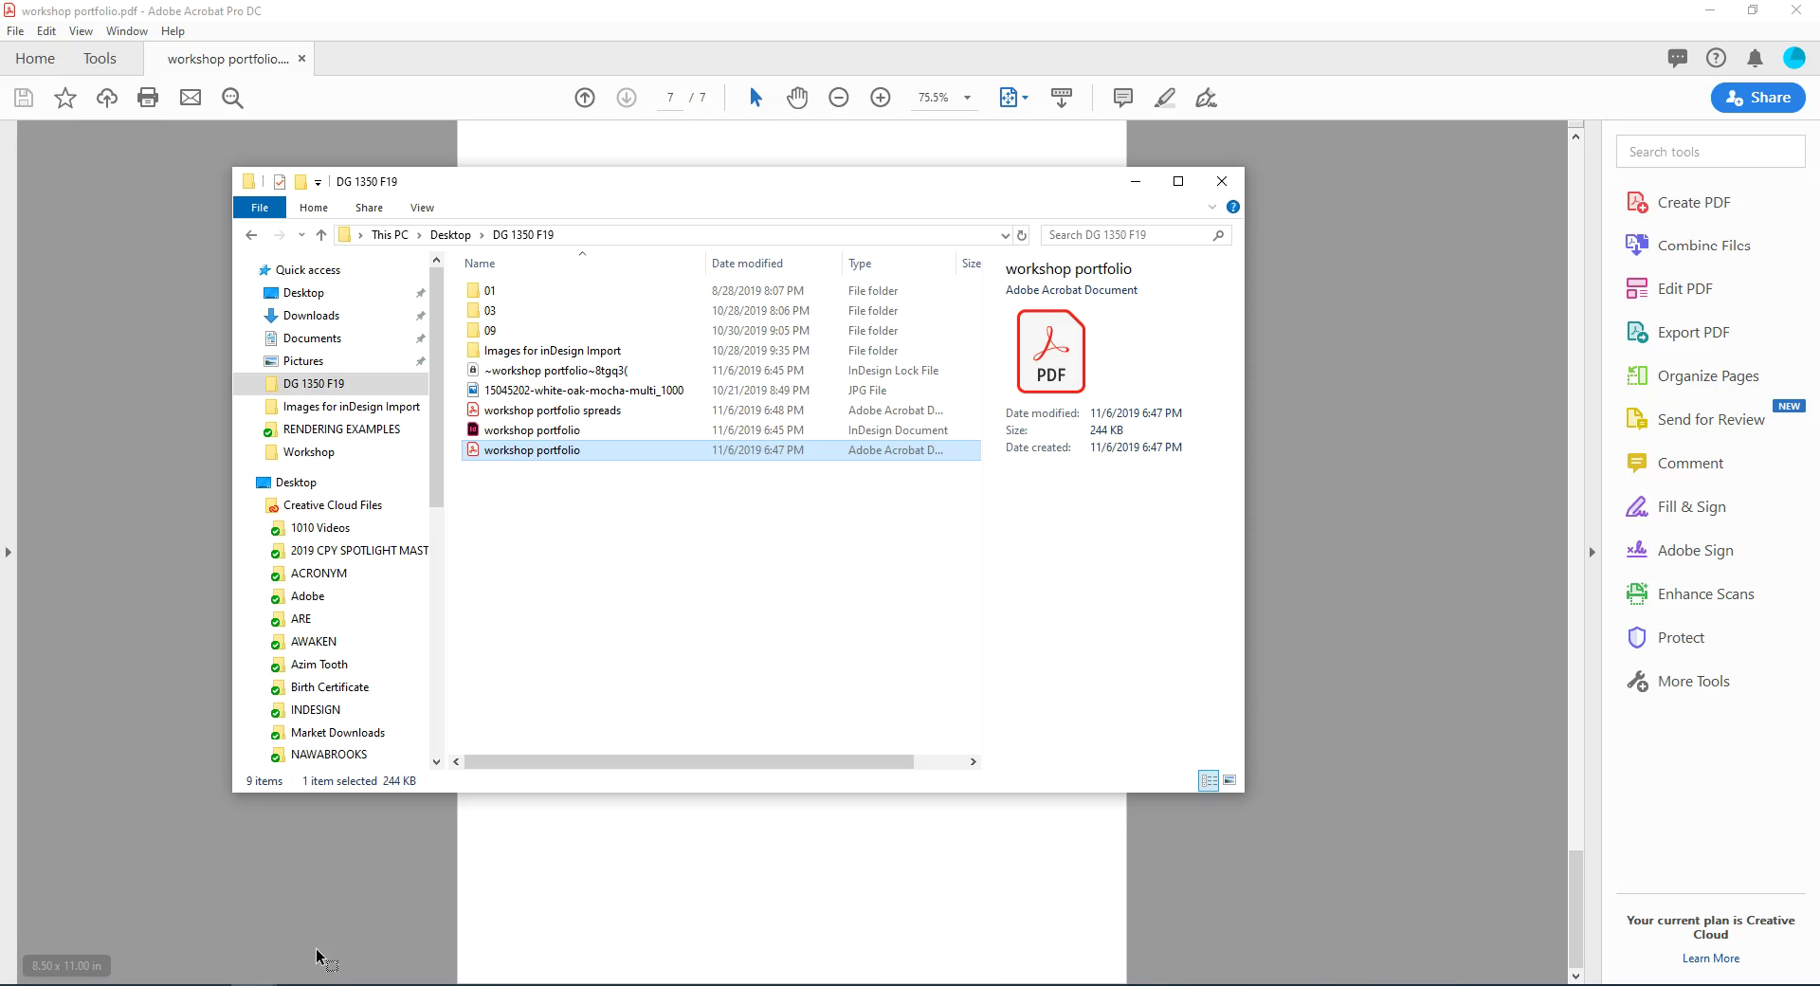
{"action": "double_click", "coordinate": [595, 413]}
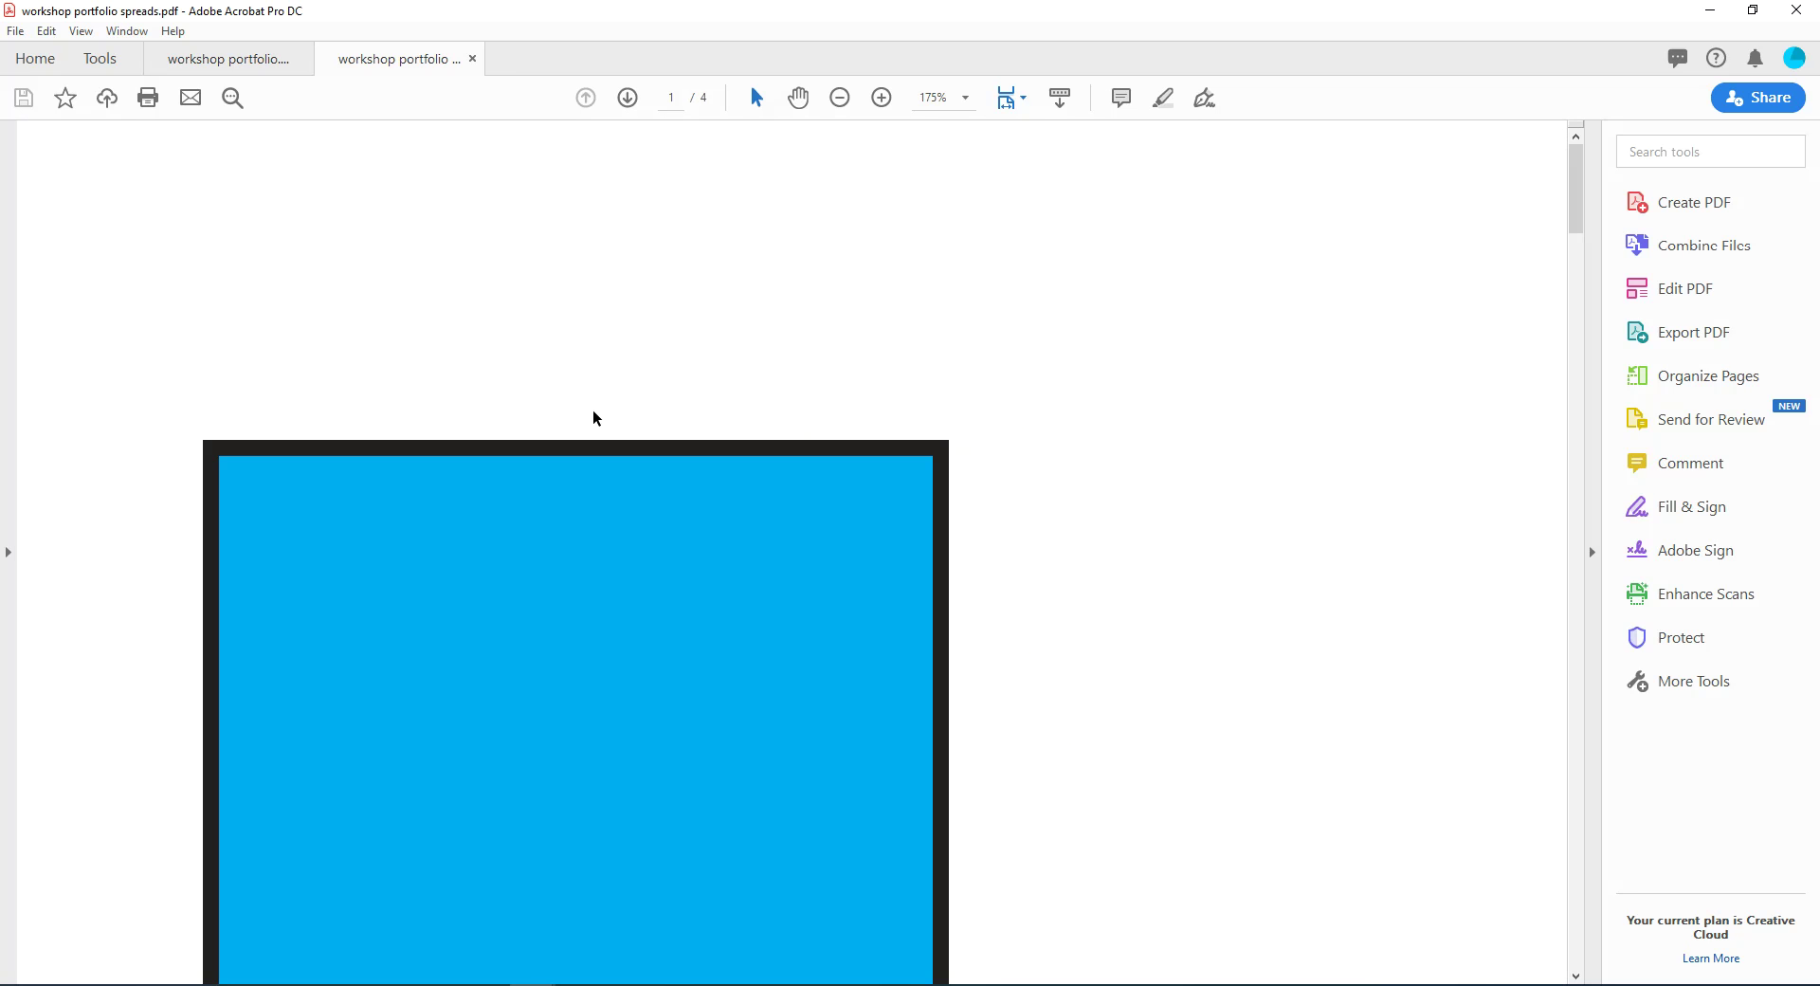
{"action": "left_click", "coordinate": [954, 99]}
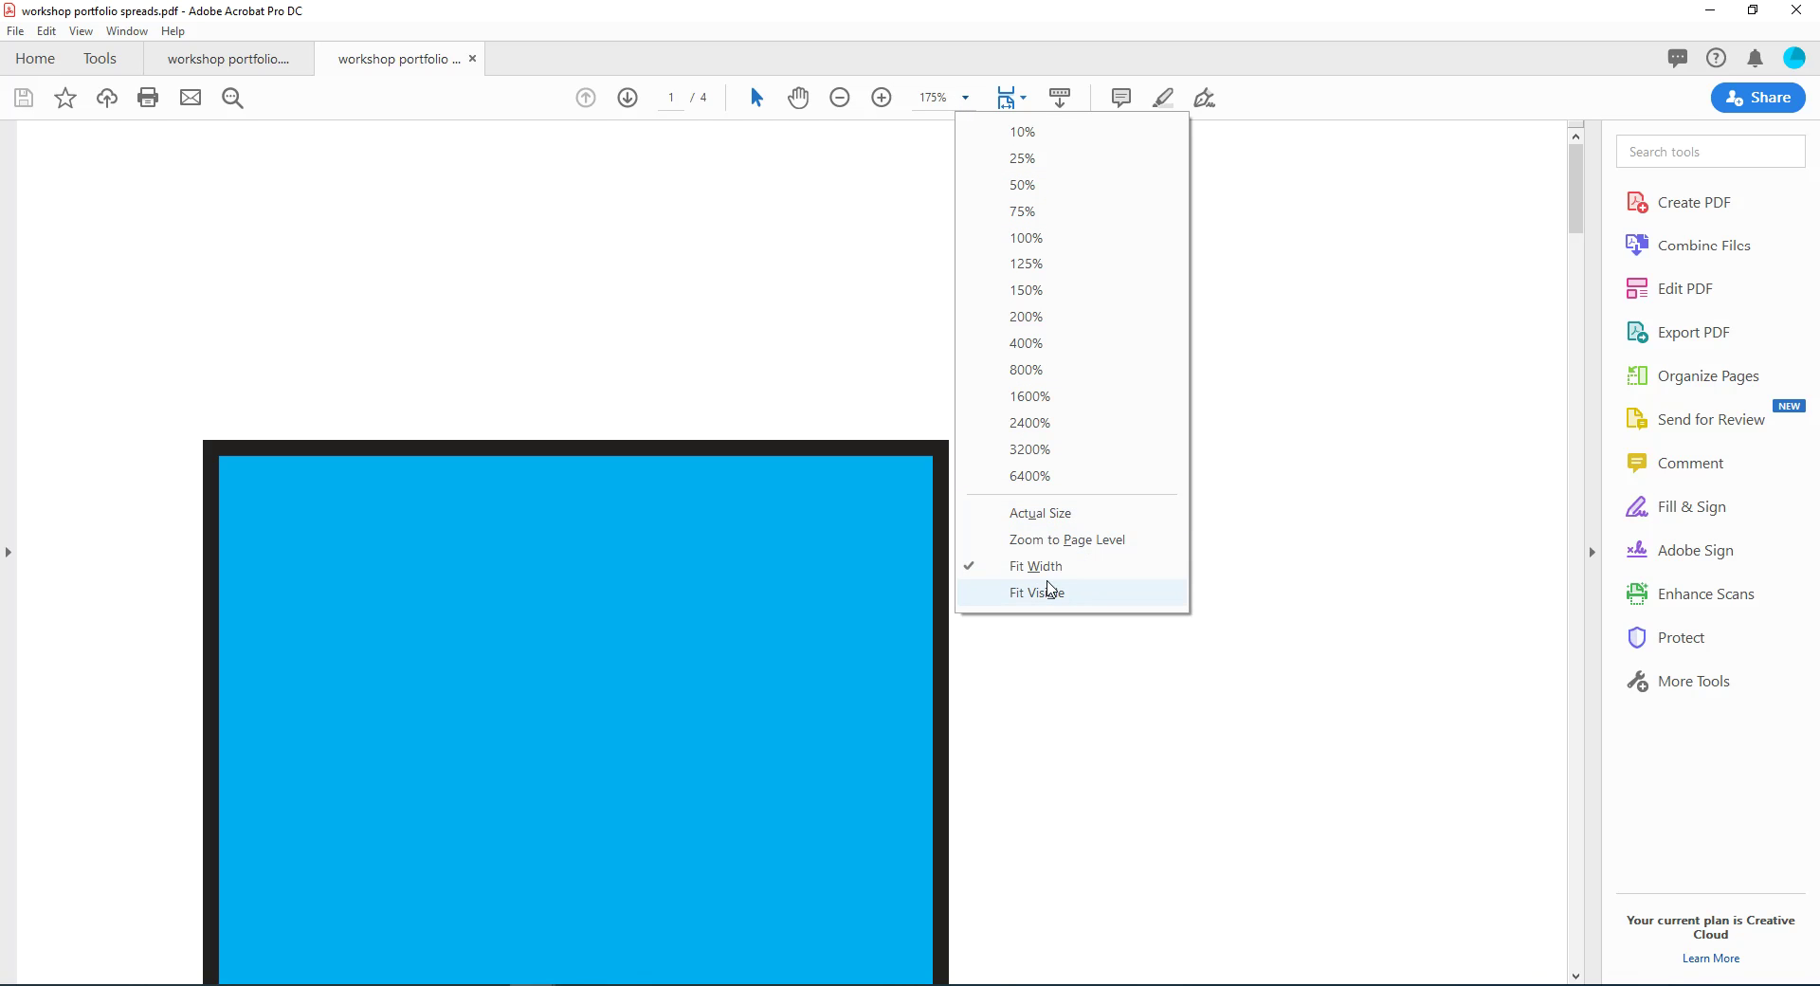
{"action": "left_click", "coordinate": [1013, 100]}
{"action": "left_click", "coordinate": [1050, 156]}
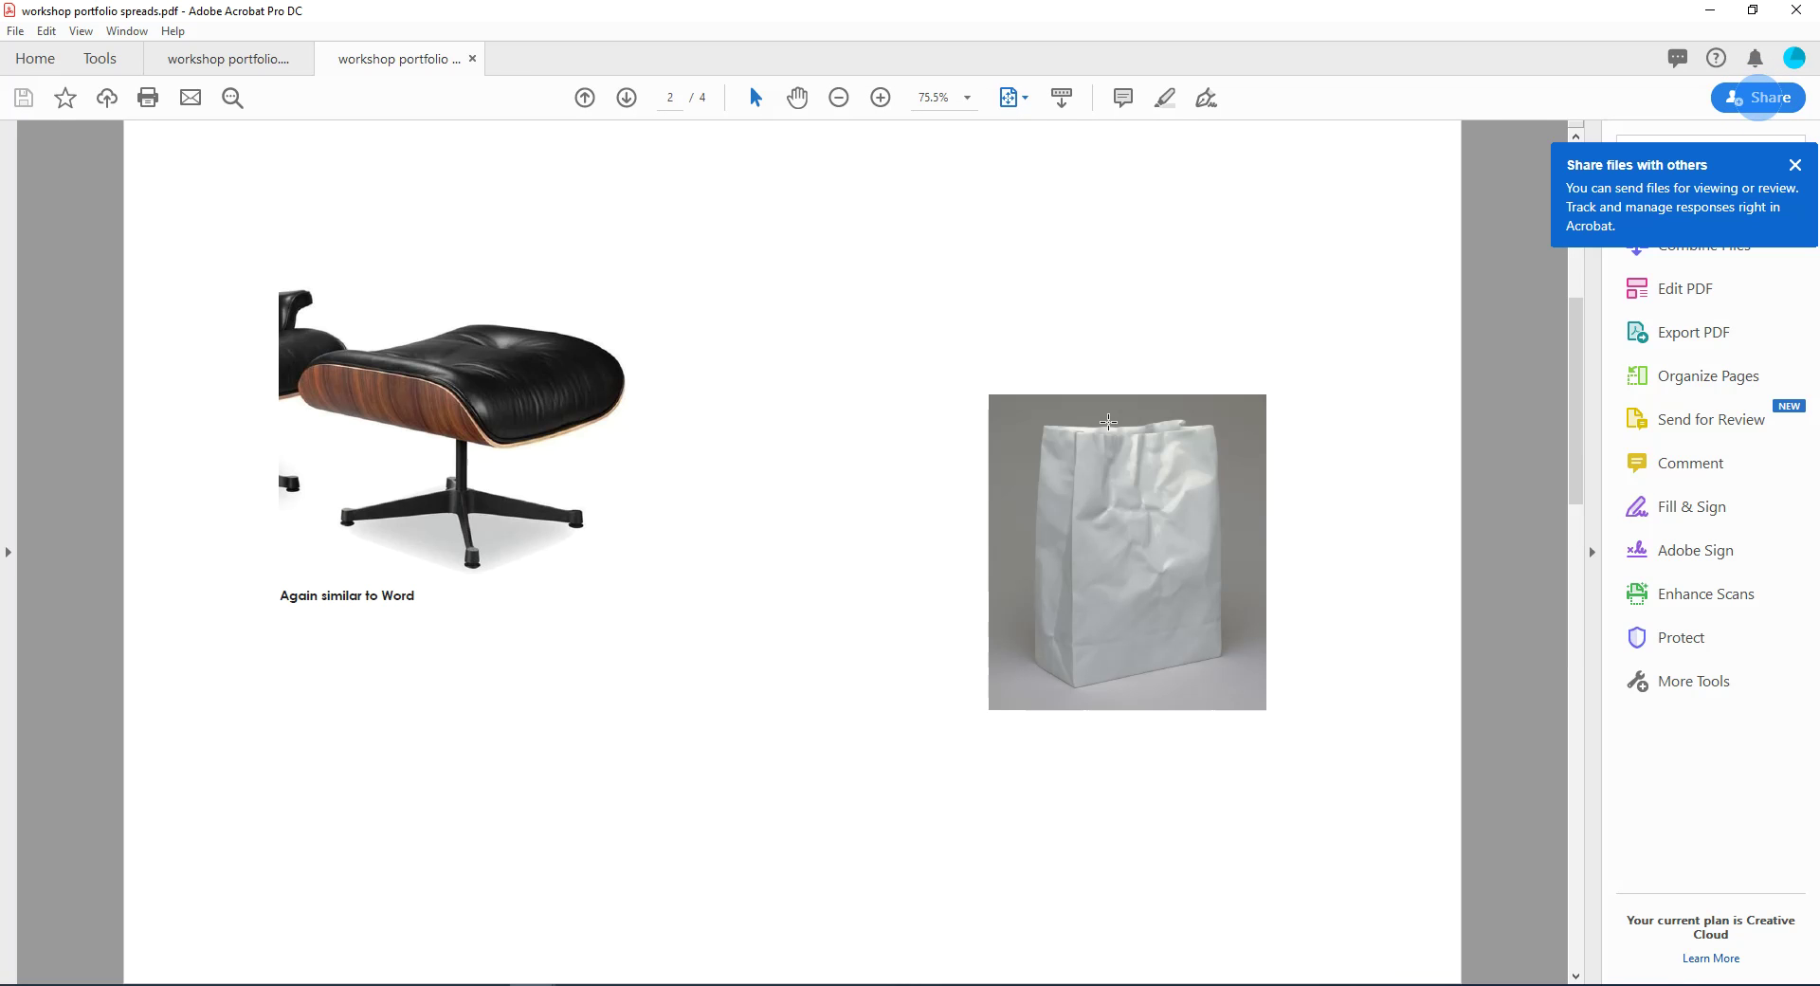
Page through the "workshop portfolio spreads" PDF to check how facing pages appear together
{"action": "scroll", "coordinate": [1108, 421], "scroll_direction": "down", "scroll_amount": 1}
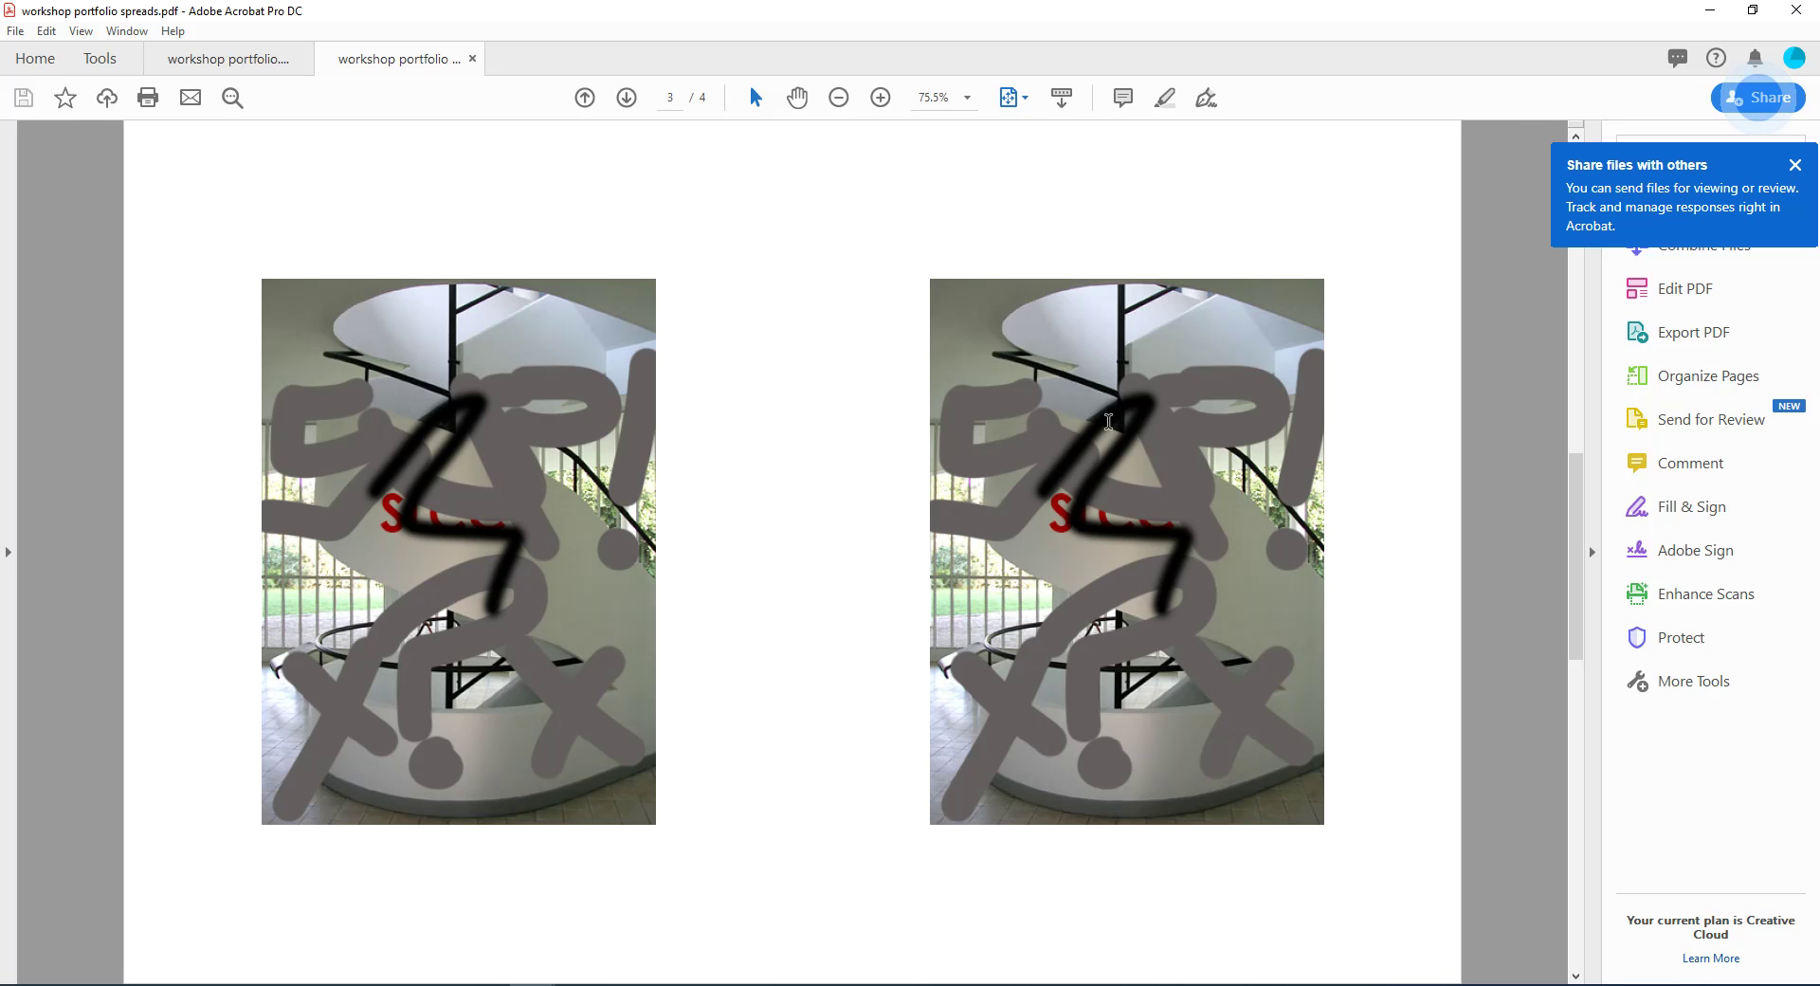
{"action": "scroll", "coordinate": [1108, 421], "scroll_direction": "down", "scroll_amount": 1}
{"action": "scroll", "coordinate": [1108, 421], "scroll_direction": "up", "scroll_amount": 1}
{"action": "scroll", "coordinate": [988, 439], "scroll_direction": "up", "scroll_amount": 2}
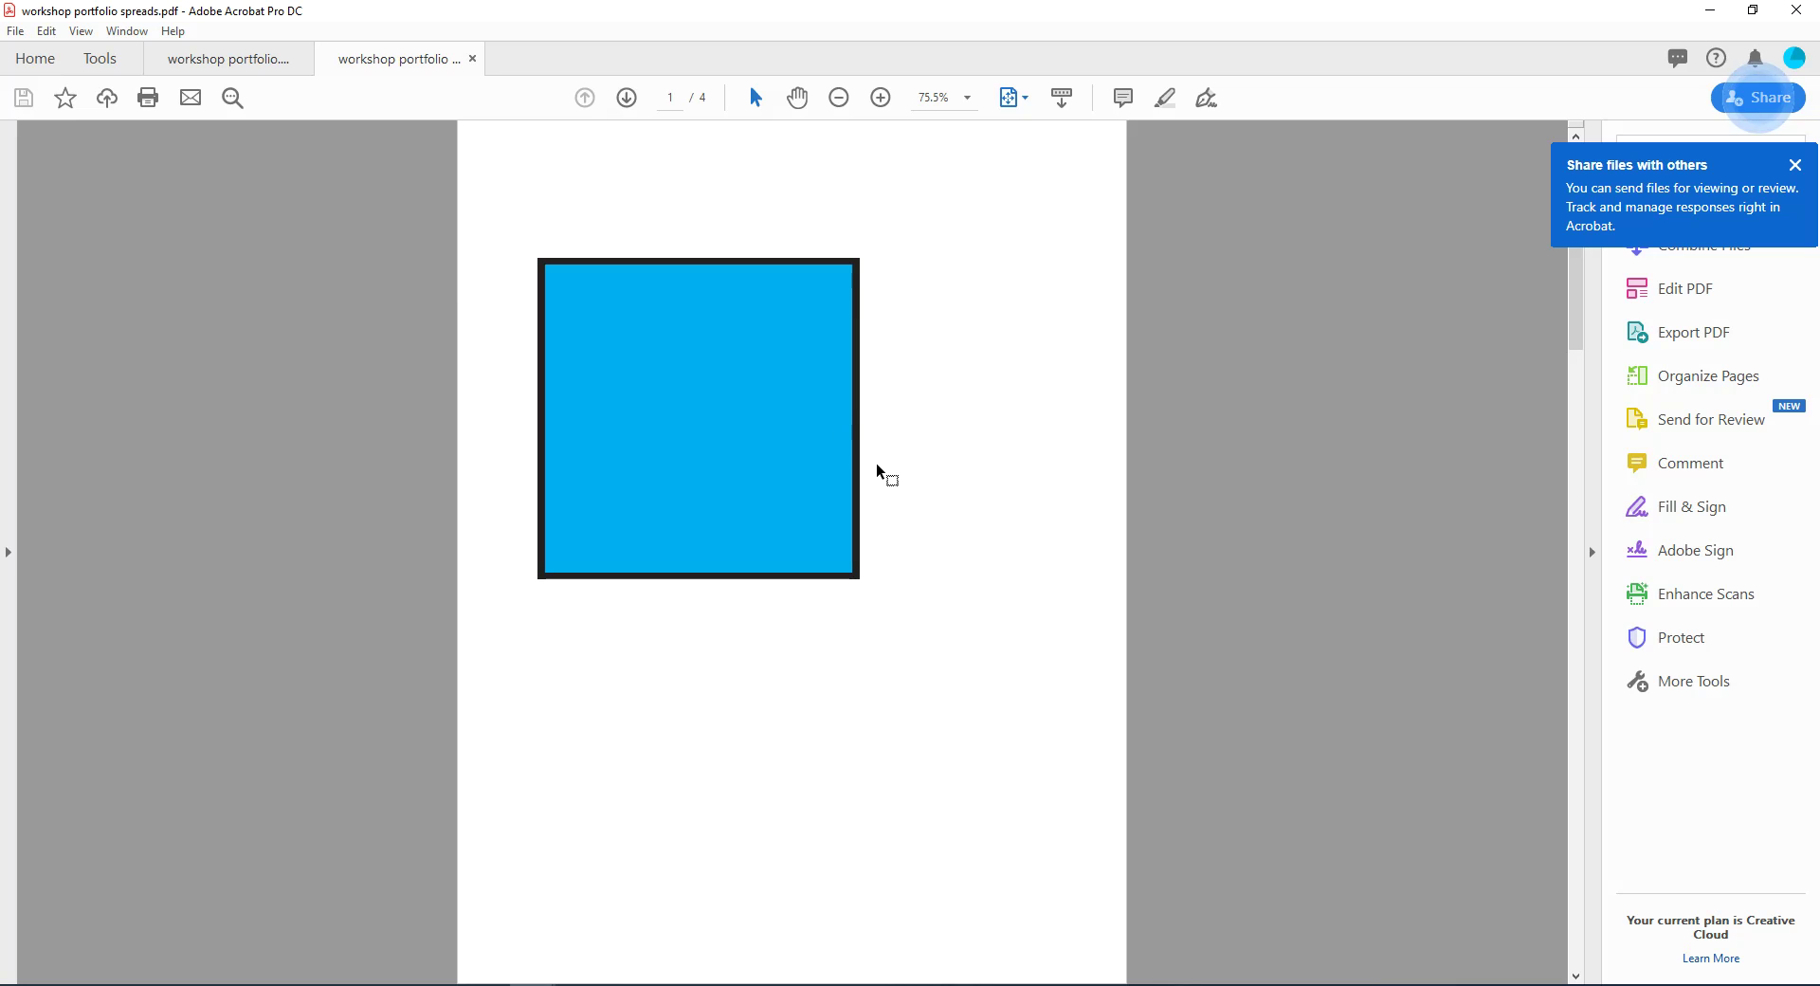
{"action": "scroll", "coordinate": [877, 464], "scroll_direction": "down", "scroll_amount": 1}
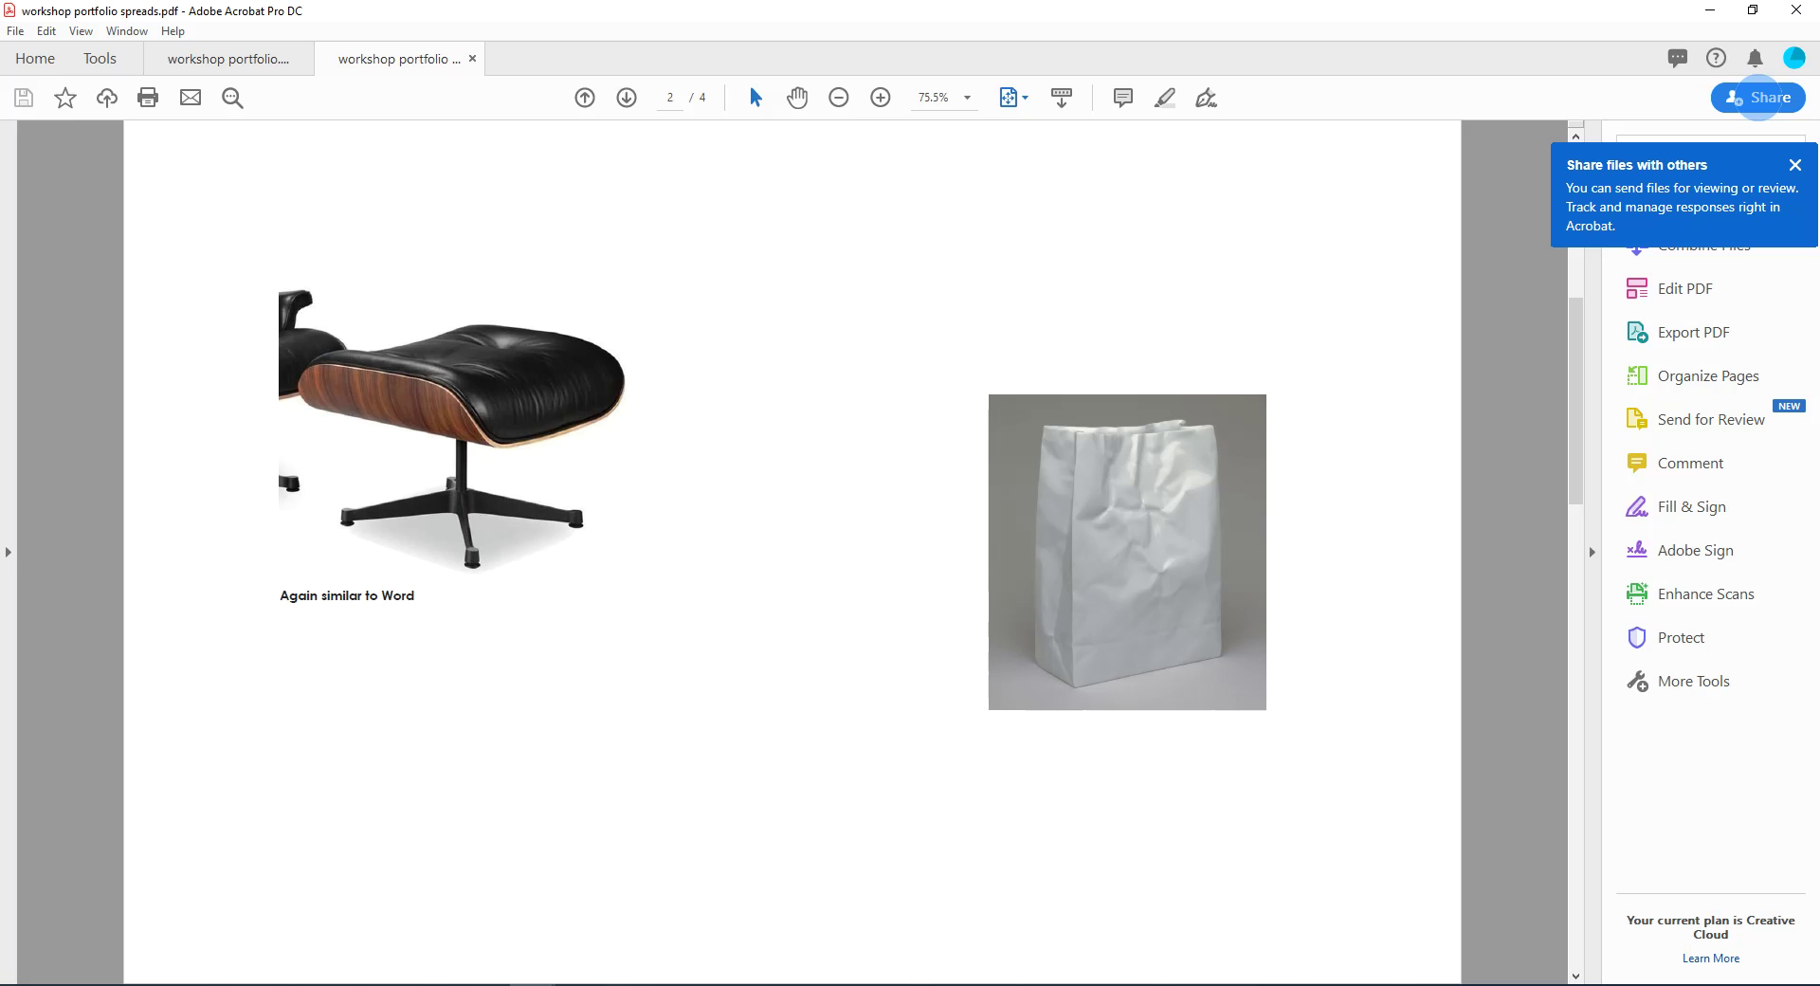
Switch back to InDesign and delete the placed Autodesk drawing sheet from page 7
{"action": "key", "text": "alt+Tab"}
{"action": "scroll", "coordinate": [616, 472], "scroll_direction": "down", "scroll_amount": 5}
{"action": "scroll", "coordinate": [616, 472], "scroll_direction": "down", "scroll_amount": 6}
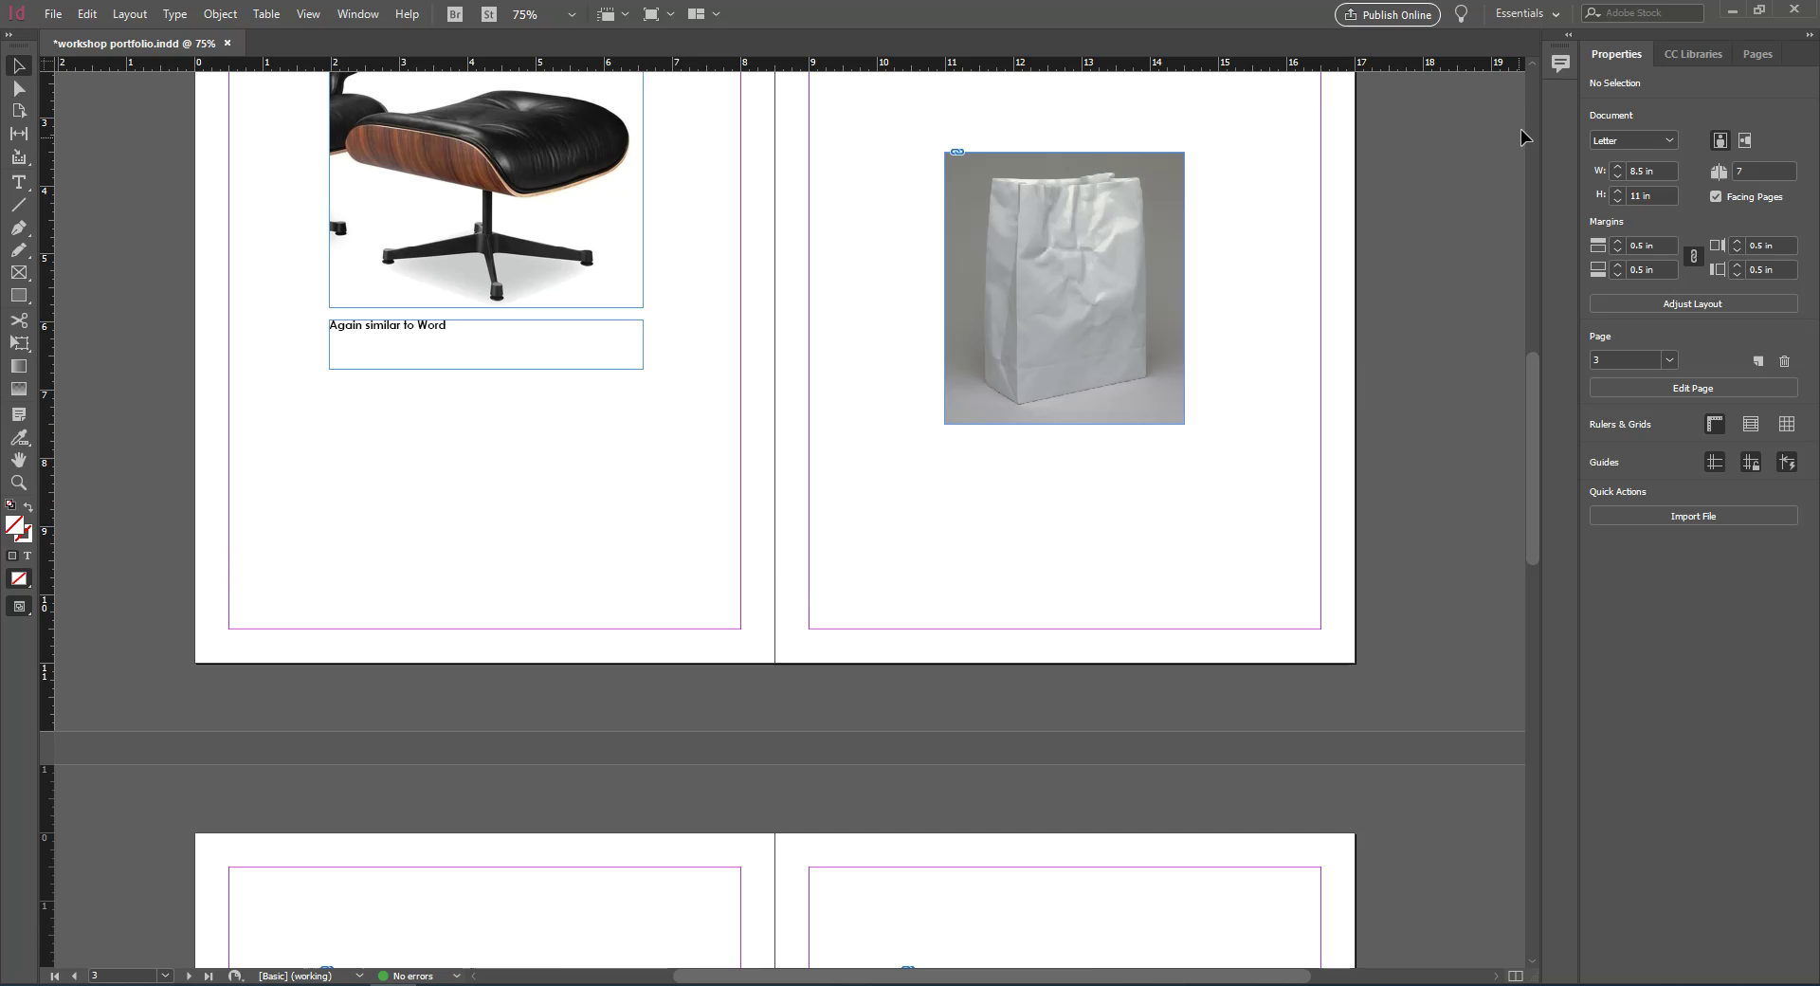
{"action": "scroll", "coordinate": [1249, 311], "scroll_direction": "down", "scroll_amount": 15}
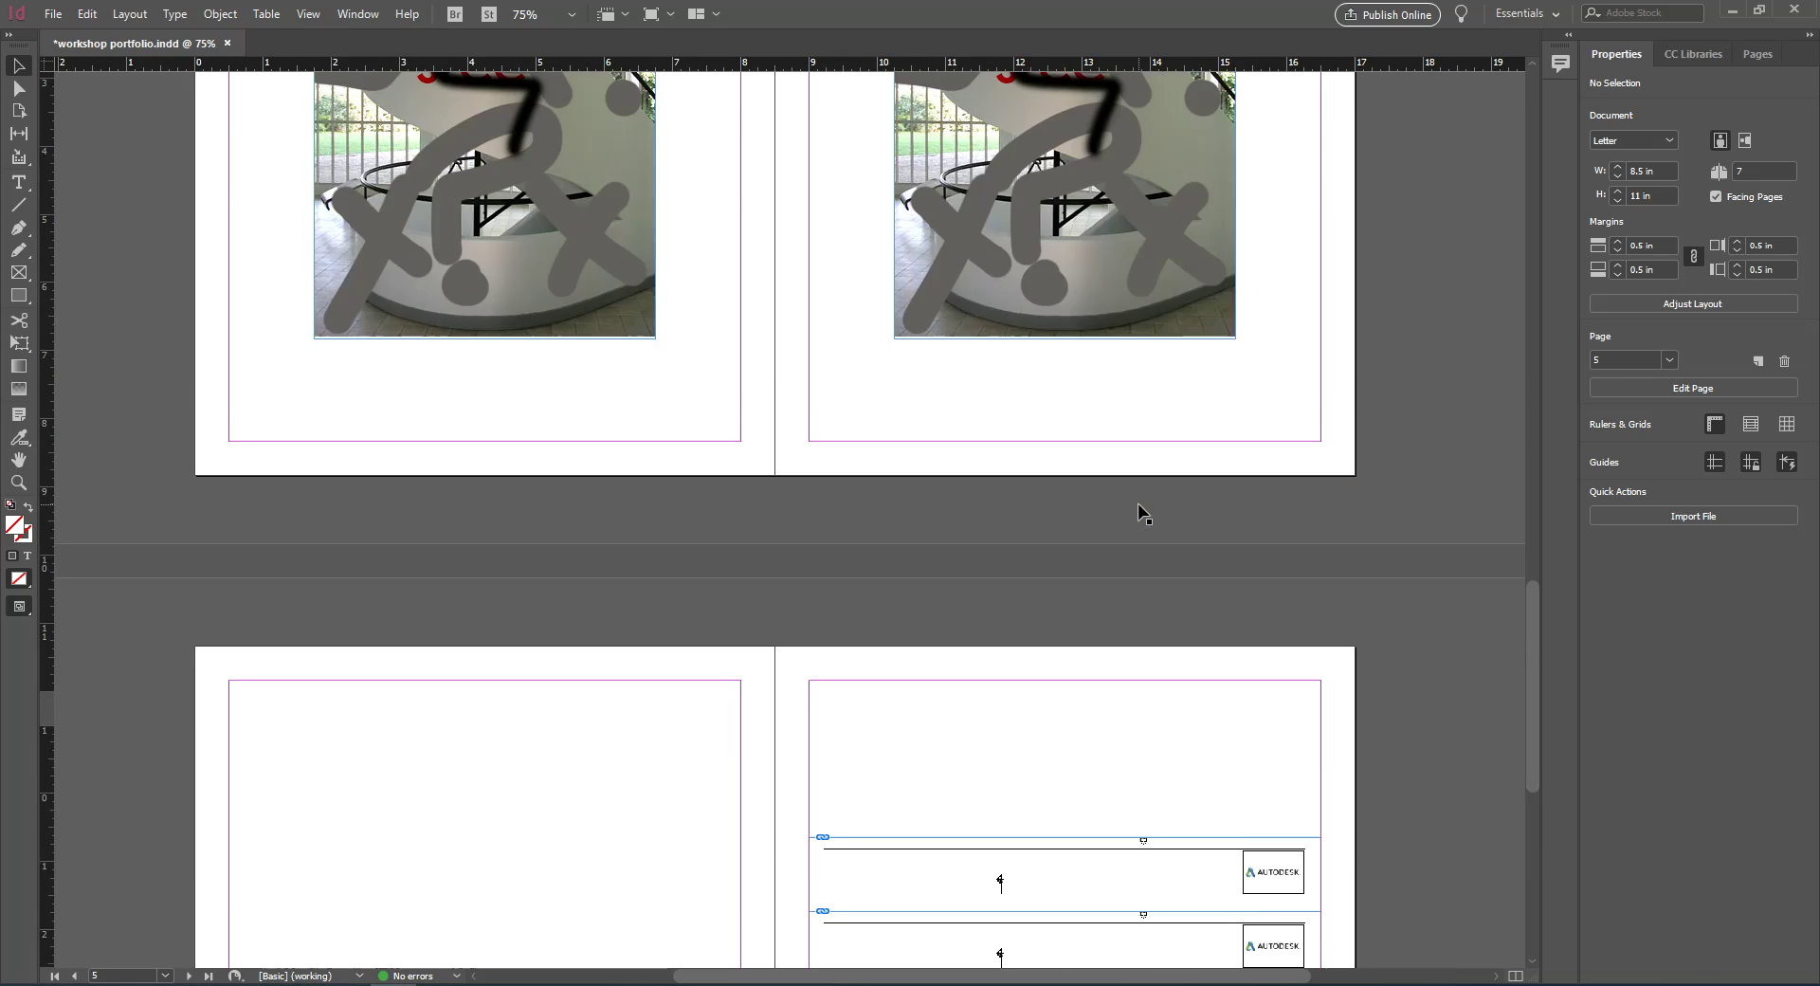
{"action": "scroll", "coordinate": [825, 522], "scroll_direction": "down", "scroll_amount": 2}
{"action": "left_click", "coordinate": [850, 540]}
{"action": "key", "text": "Delete"}
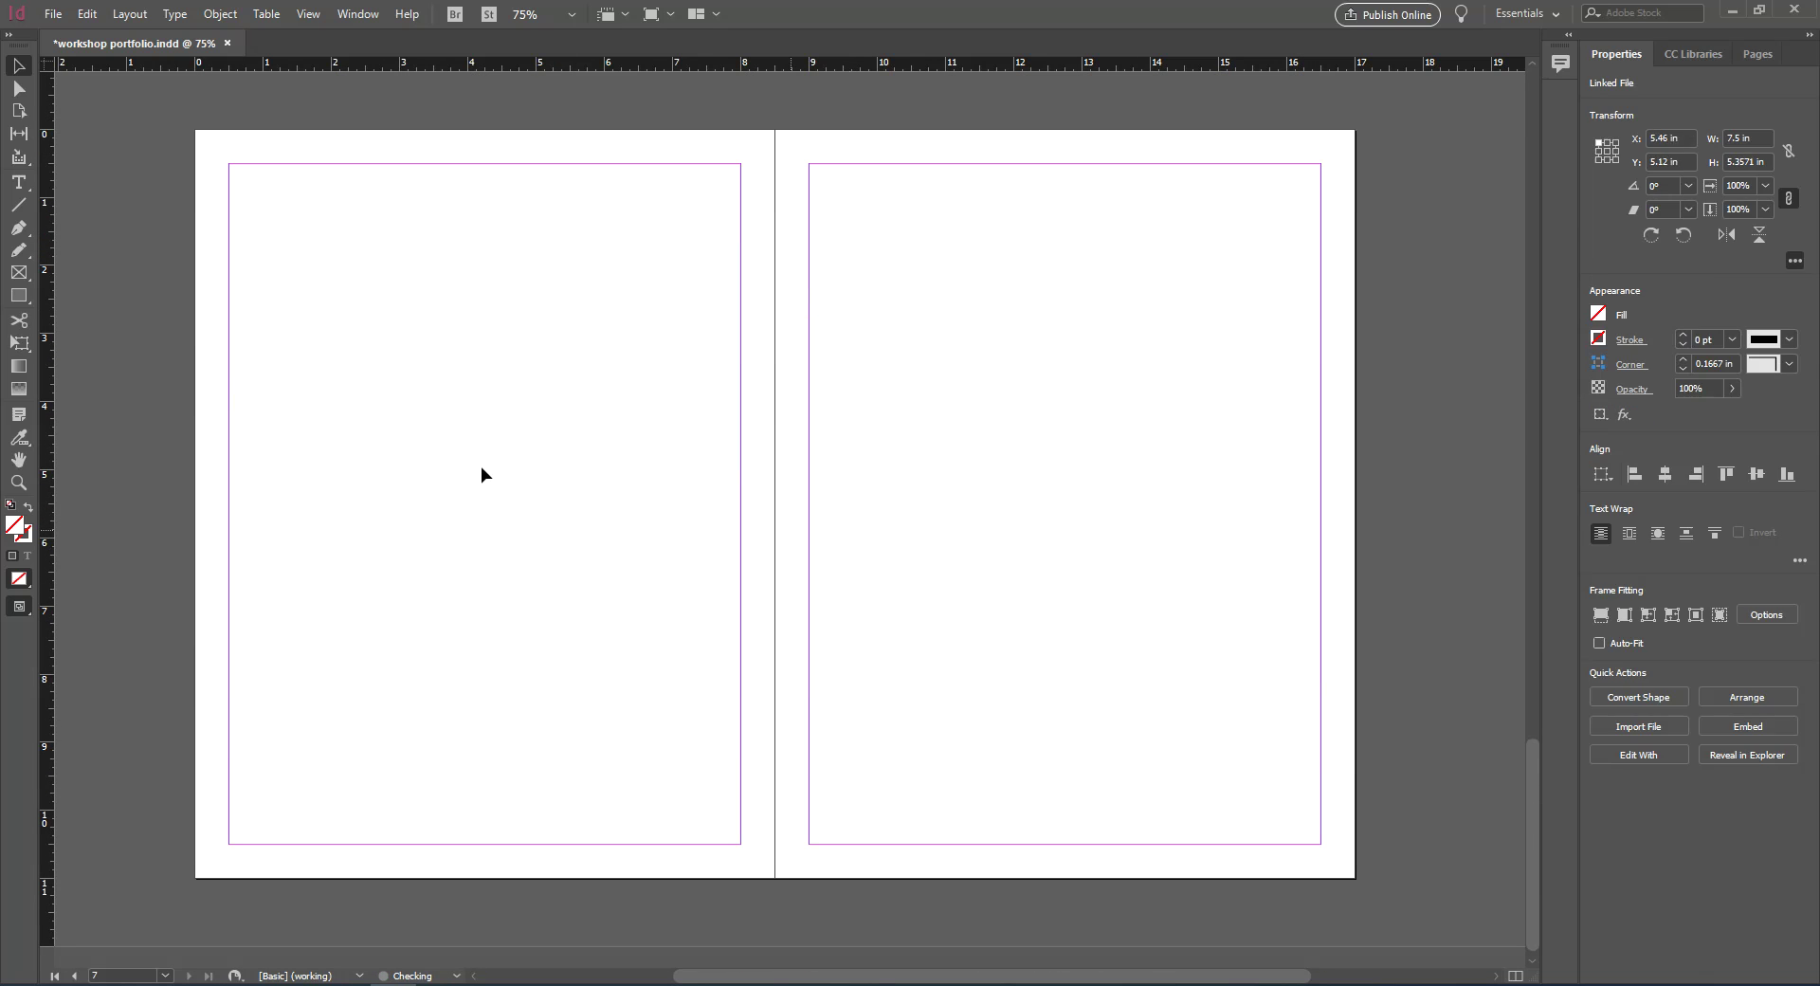
Create a 5 × 5 in rectangle frame on page 6, center it on the page, and deselect it
{"action": "key", "text": "f"}
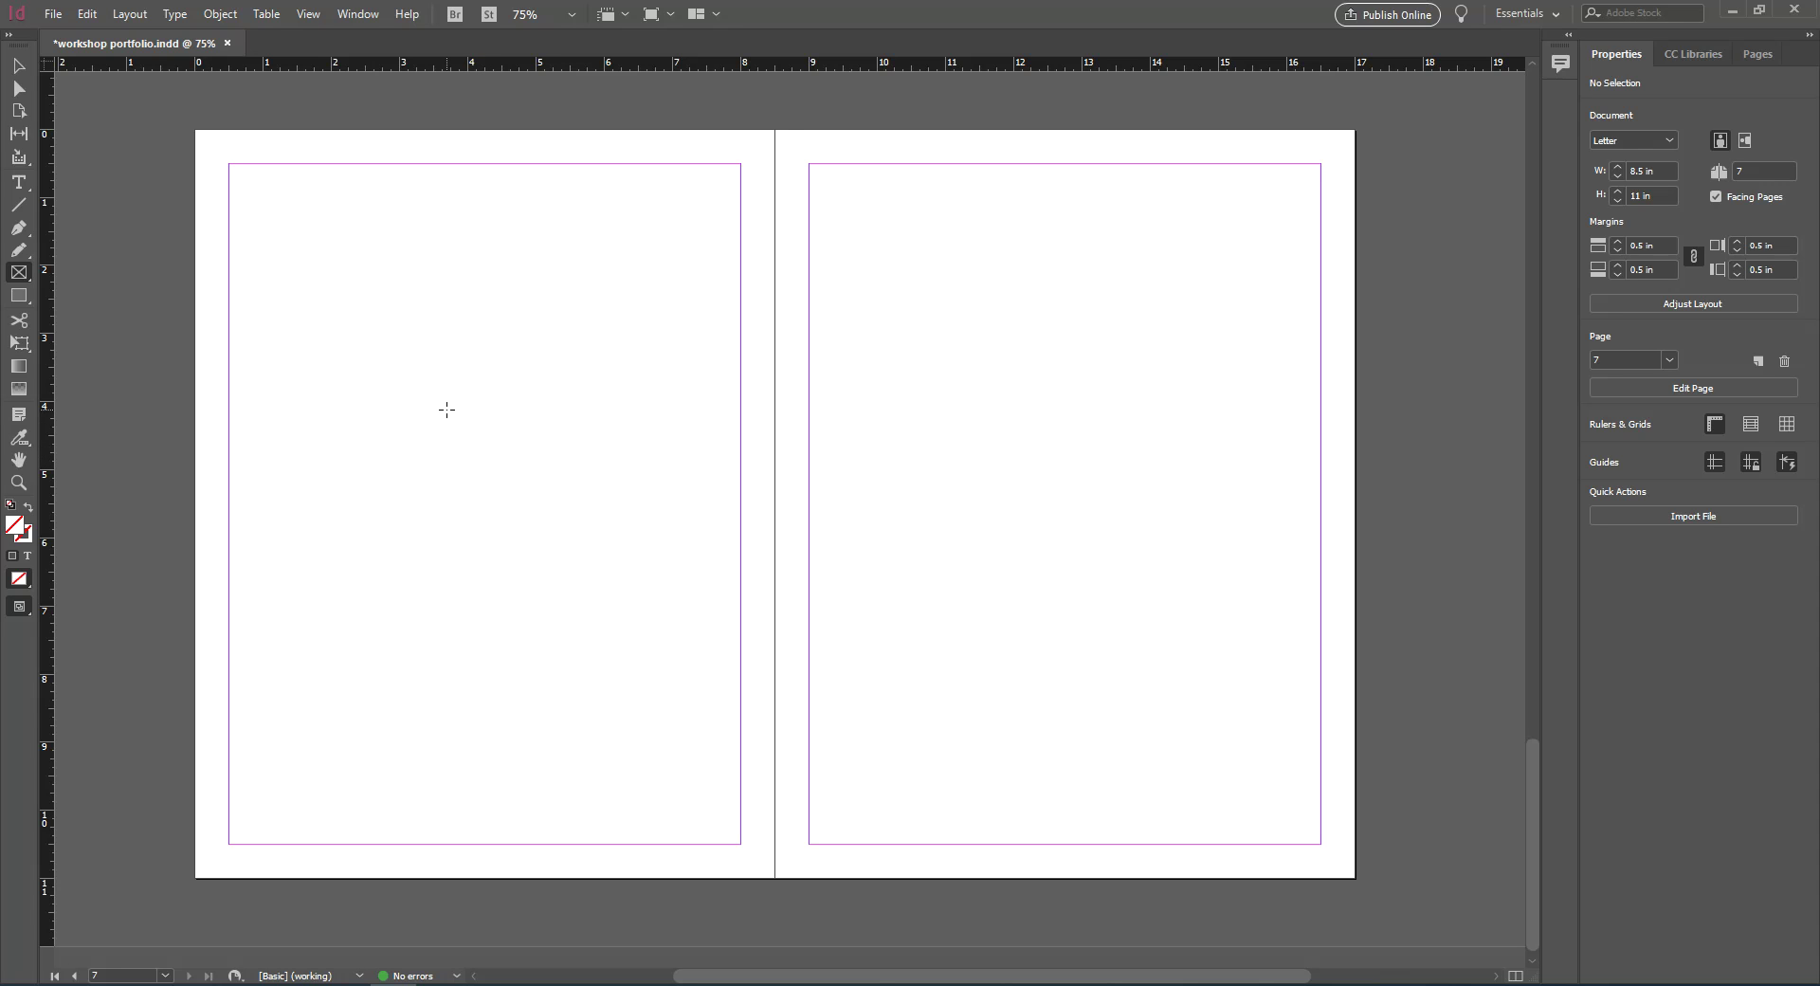
{"action": "left_click", "coordinate": [339, 234]}
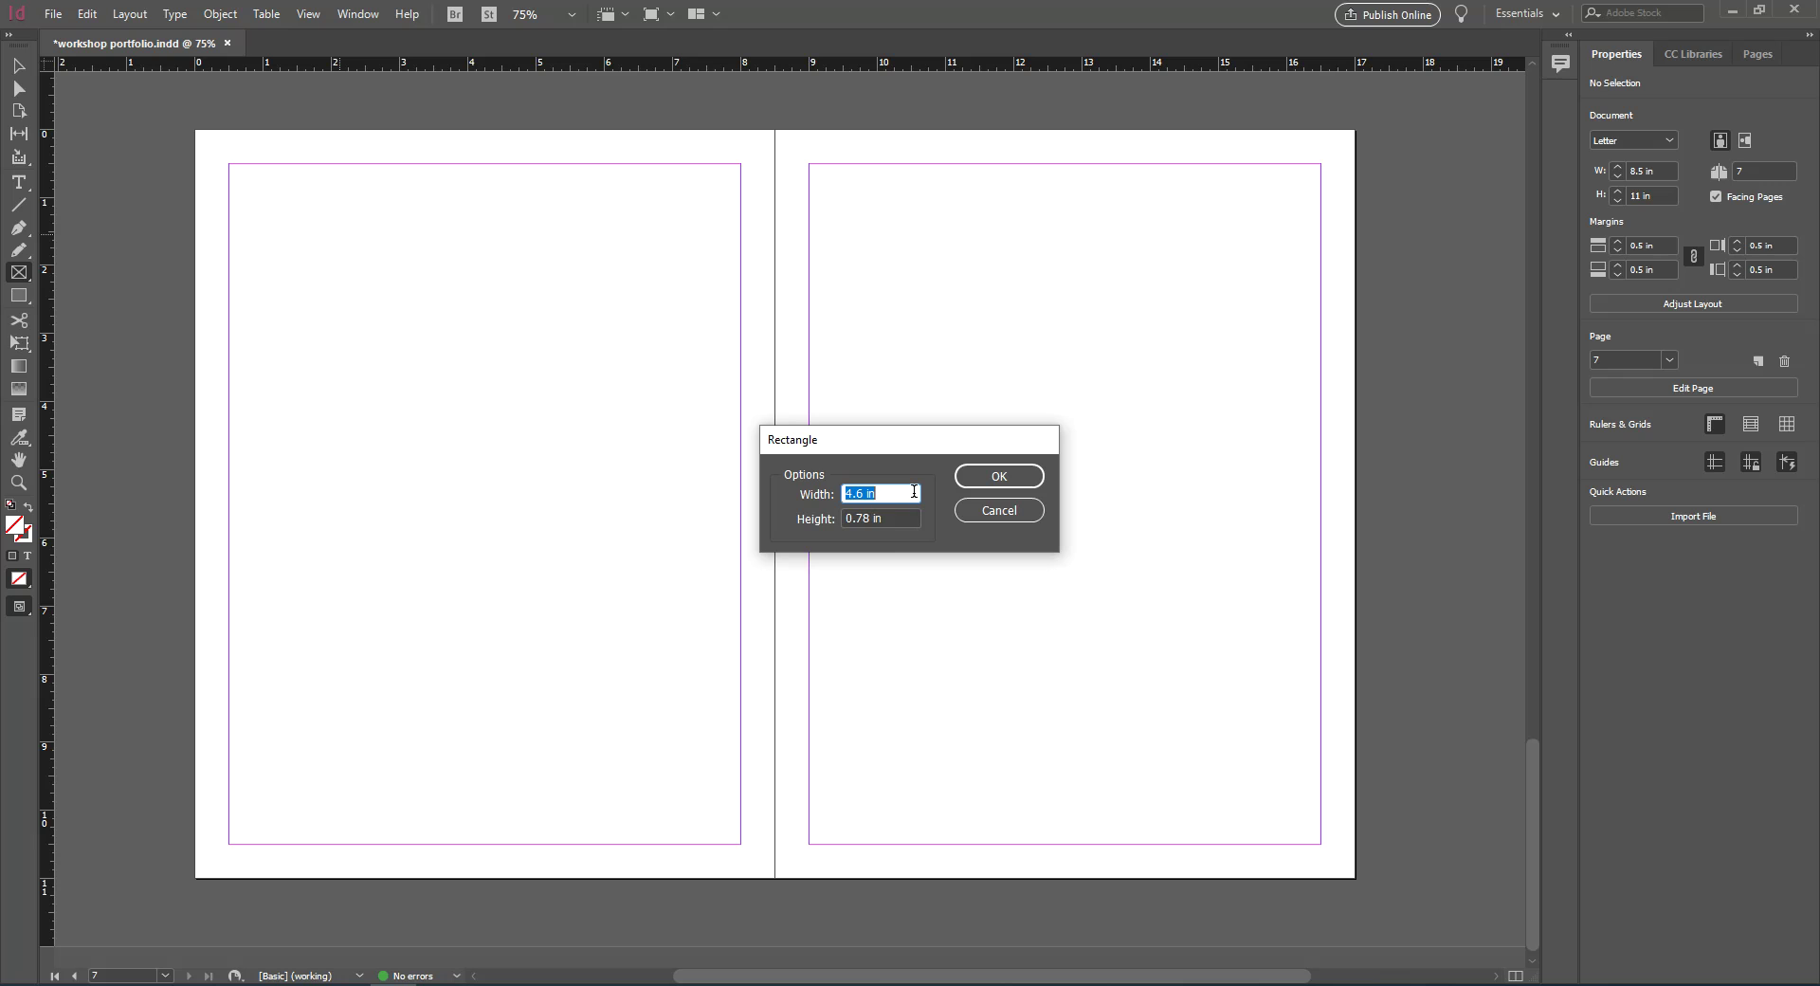
{"action": "type", "text": "5"}
{"action": "key", "text": "Tab"}
{"action": "type", "text": "5"}
{"action": "key", "text": "Return"}
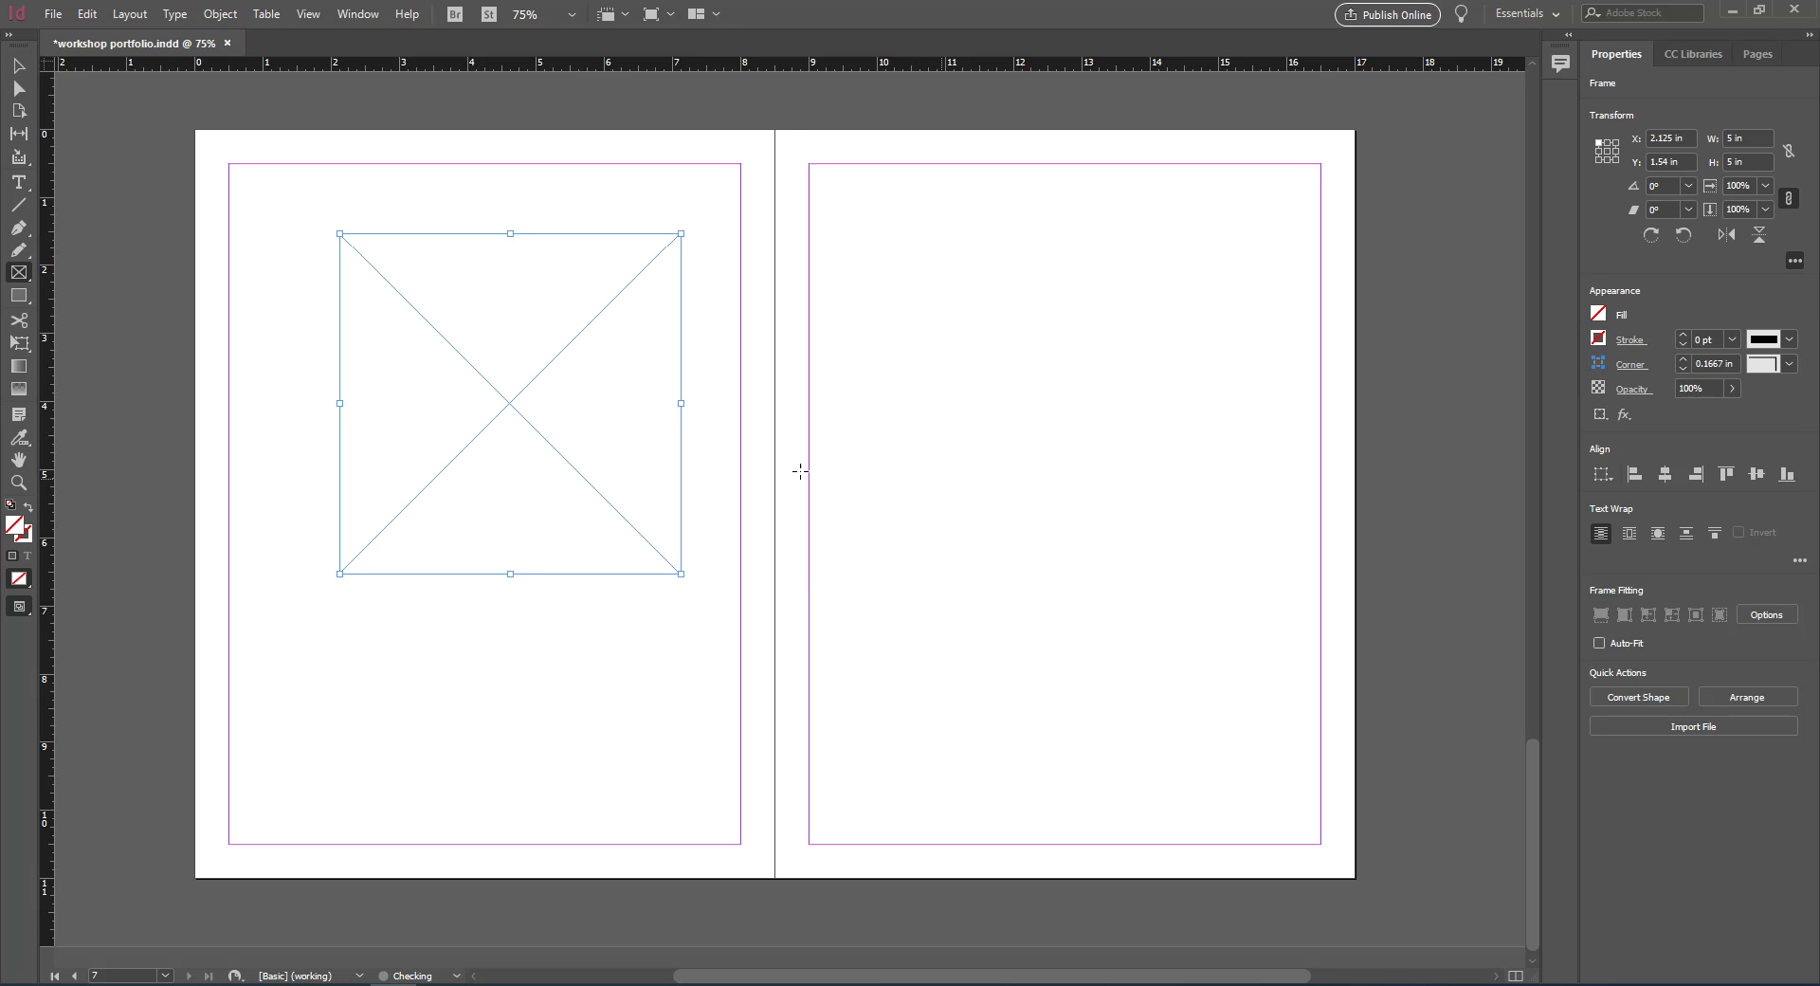
{"action": "key", "text": "v"}
{"action": "left_click_drag", "start_coordinate": [518, 319], "coordinate": [497, 421]}
{"action": "left_click", "coordinate": [878, 390]}
Draw a rectangle frame about 1.6 in wide and 2.4 in high in the upper part of page 7
{"action": "key", "text": "f"}
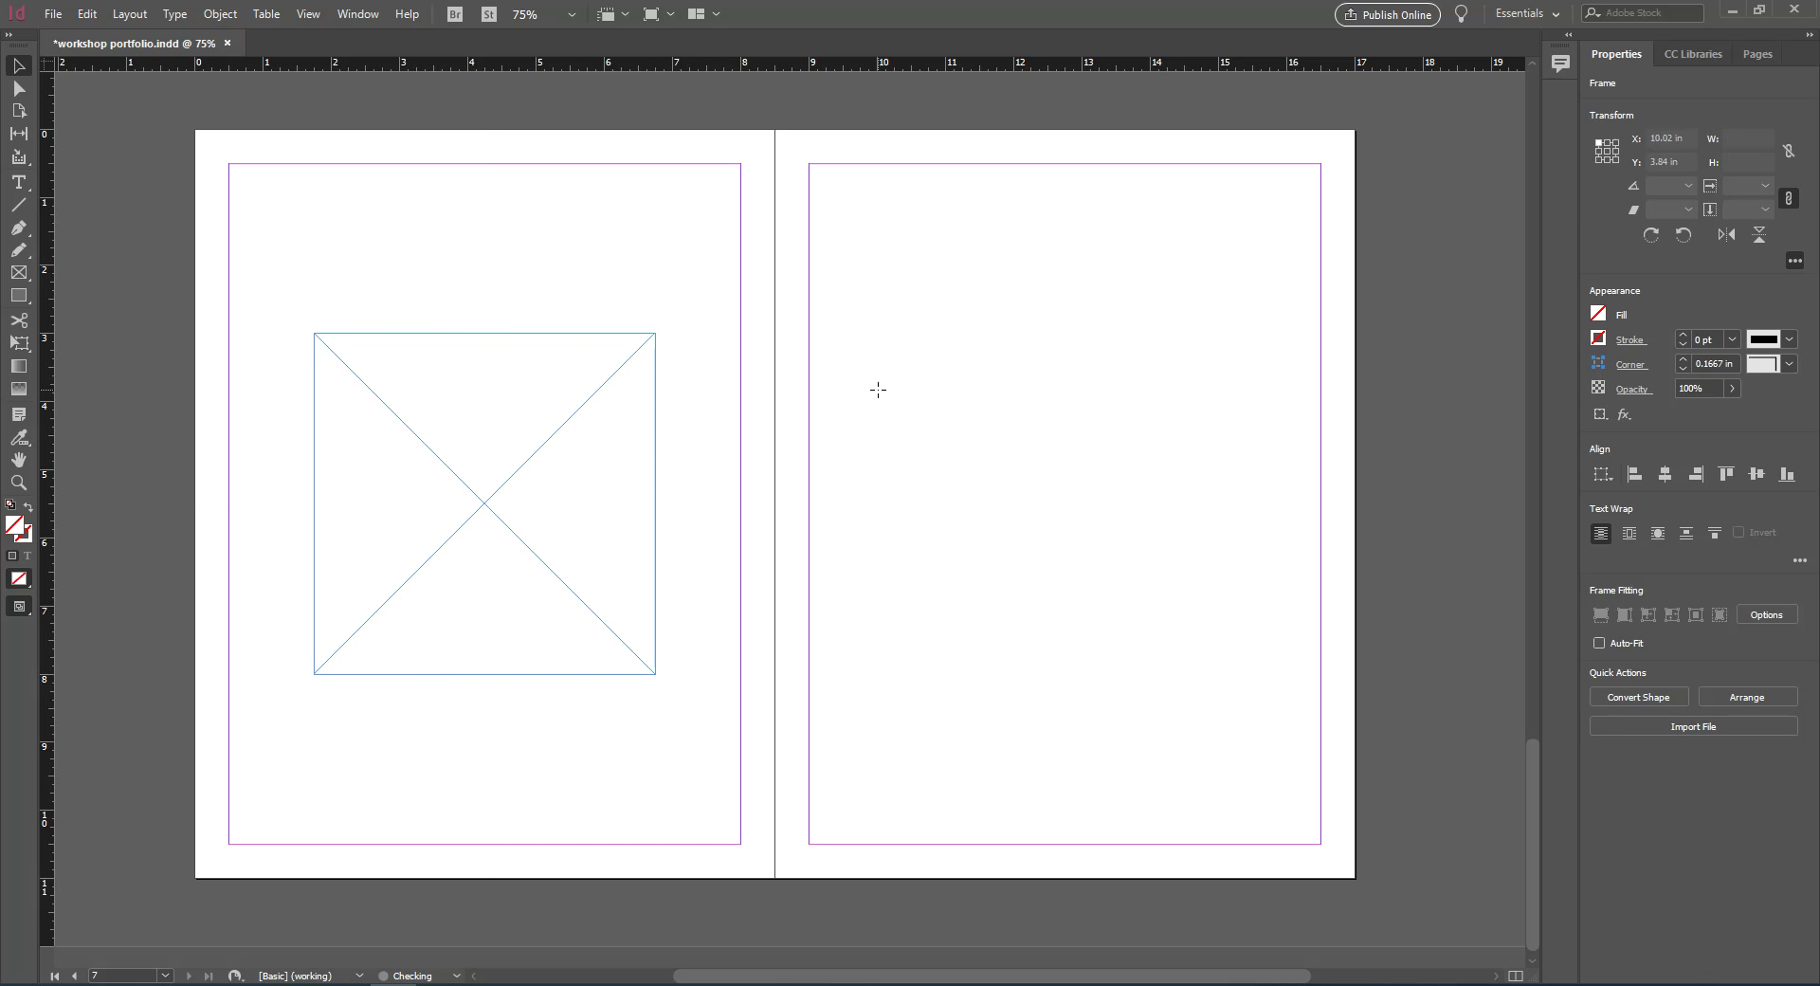
{"action": "left_click_drag", "start_coordinate": [923, 291], "coordinate": [1032, 455]}
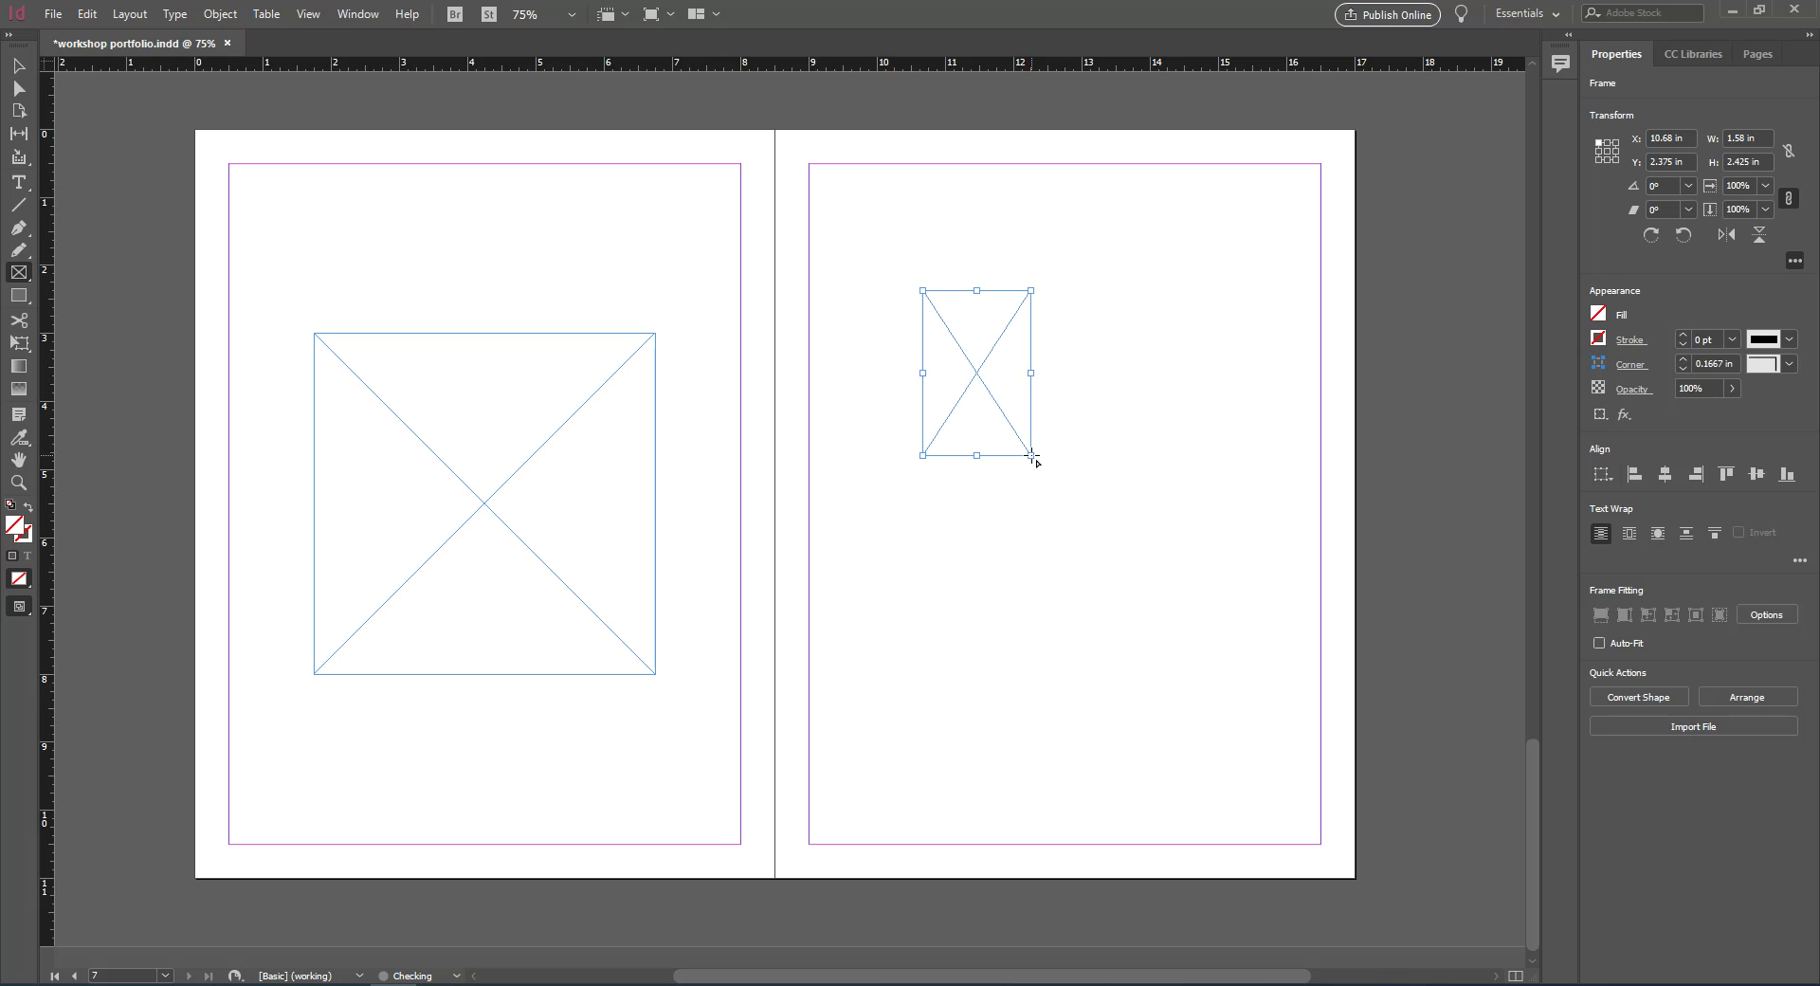
Set the page 7 frame's width and height to 5 in each
{"action": "left_click", "coordinate": [1759, 134]}
{"action": "type", "text": "5"}
{"action": "key", "text": "Tab"}
{"action": "type", "text": "5"}
{"action": "key", "text": "Return"}
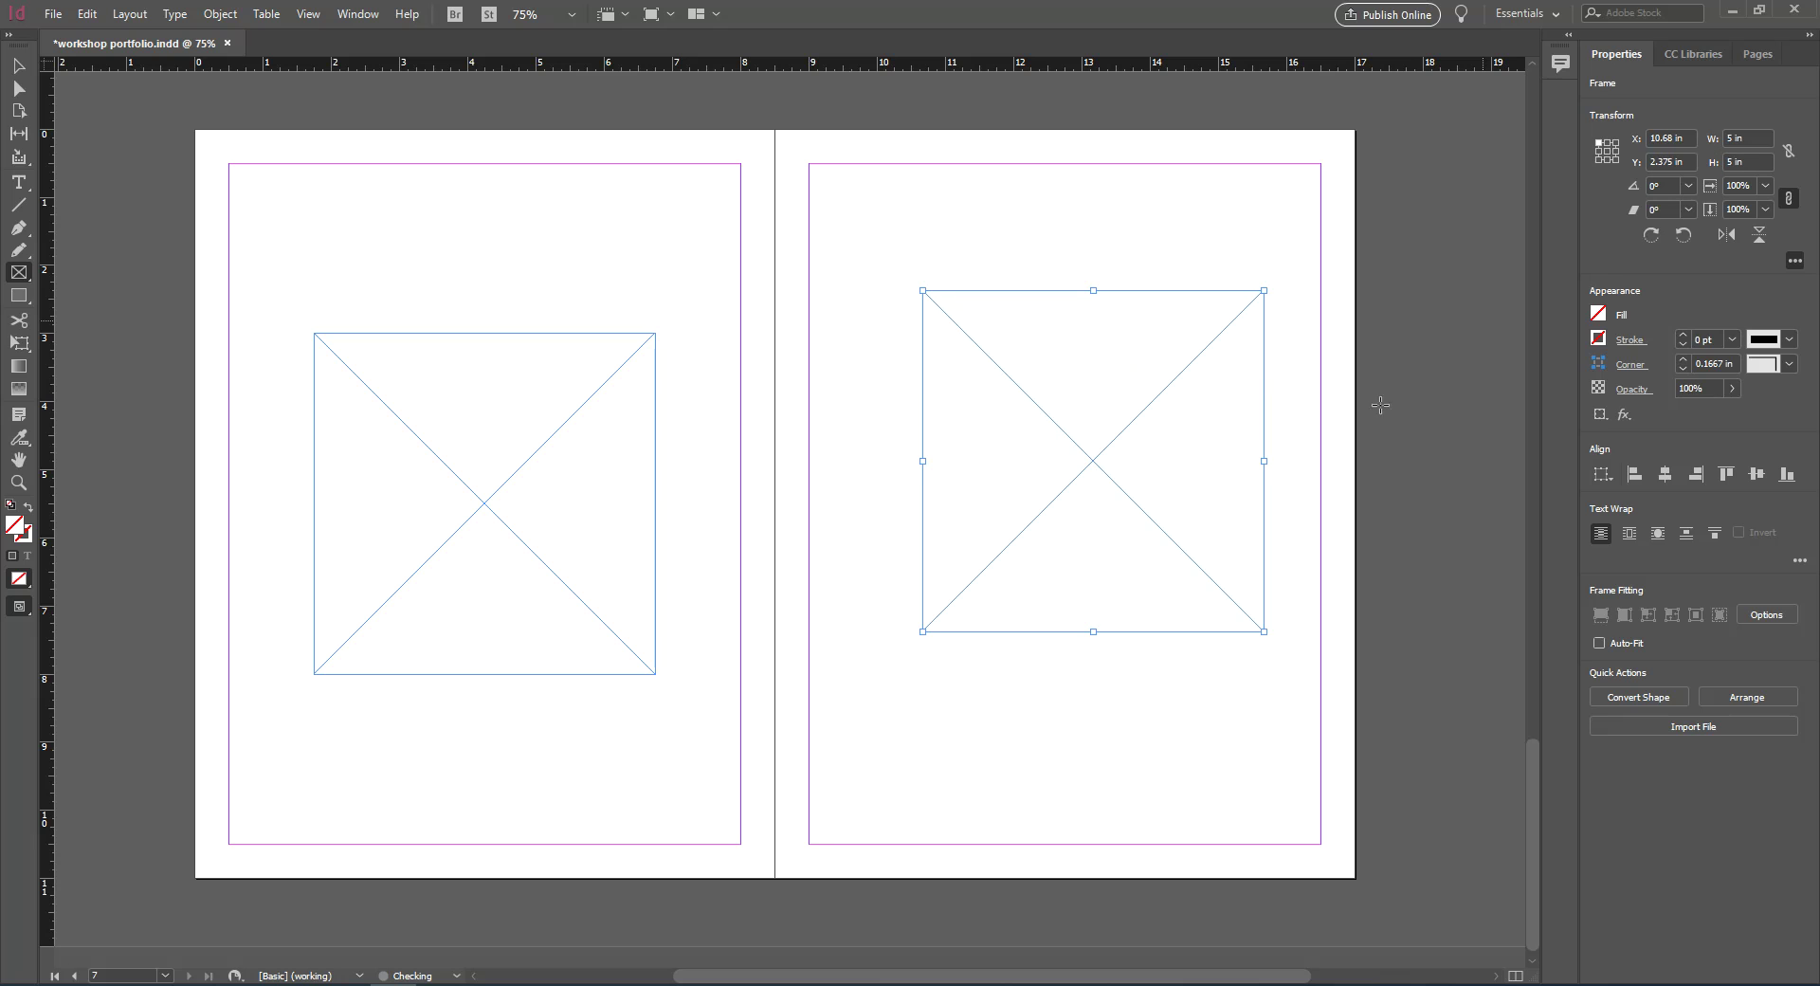
{"action": "right_click", "coordinate": [1145, 397]}
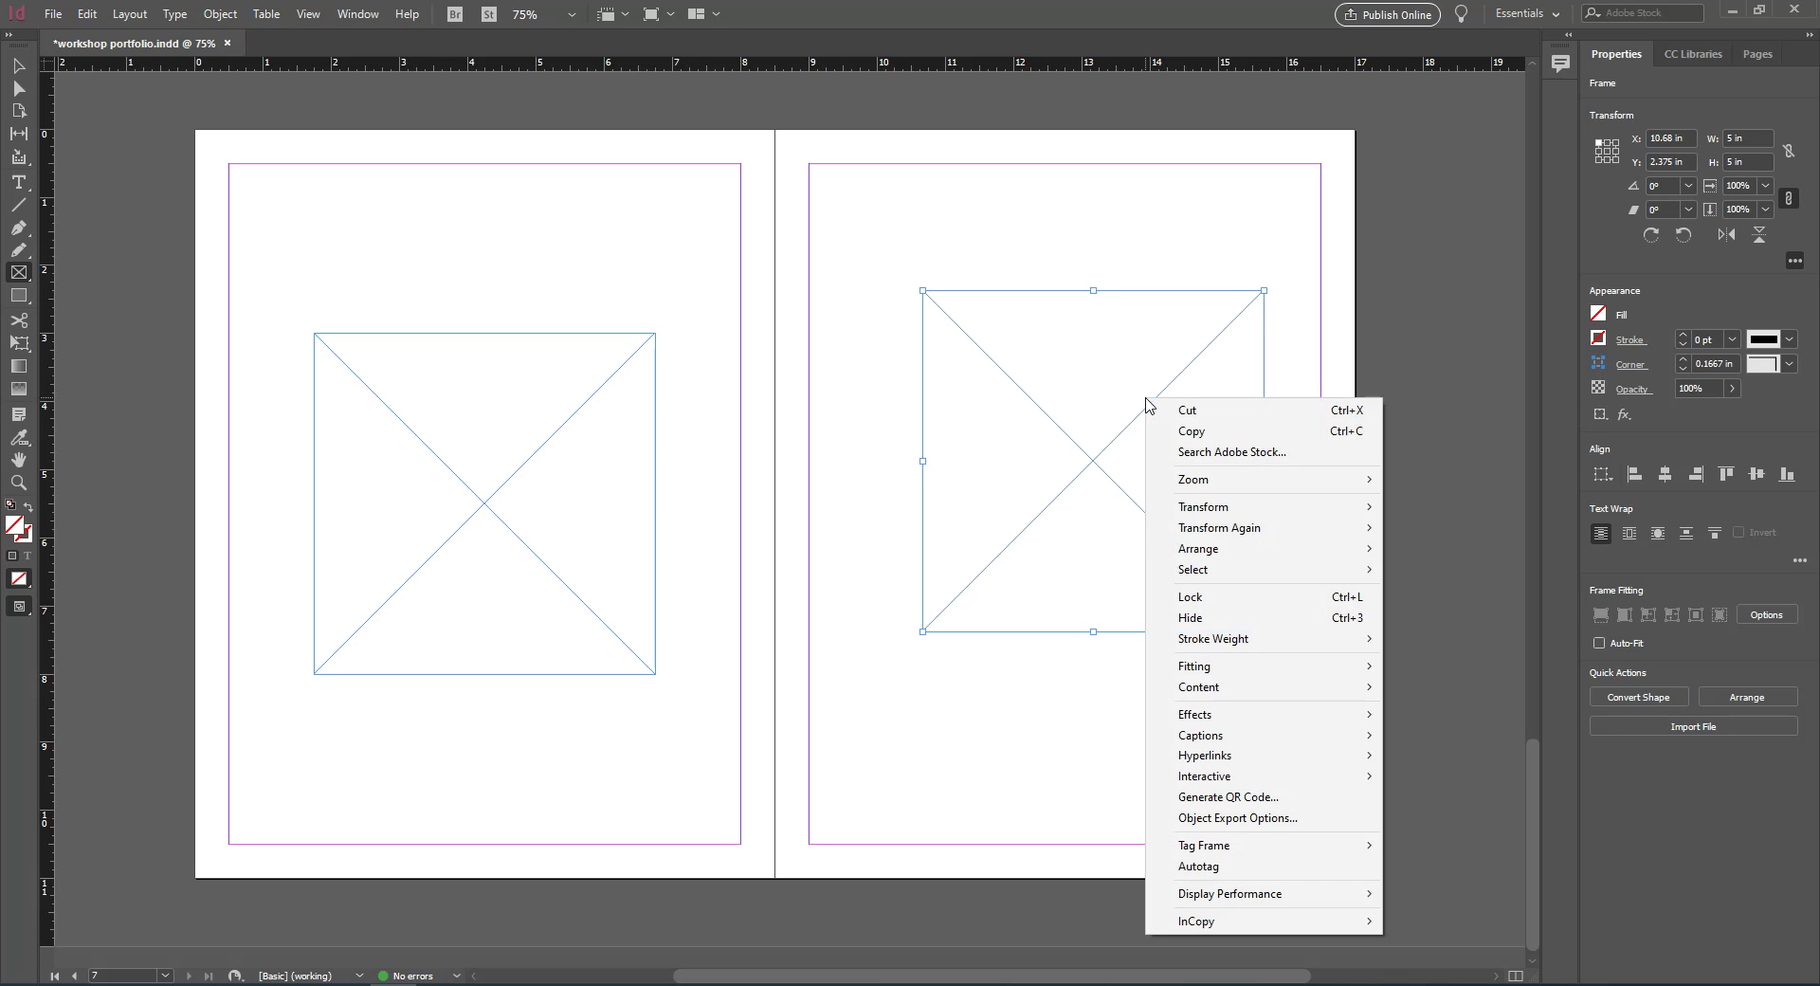
{"action": "mouse_move", "coordinate": [1221, 510]}
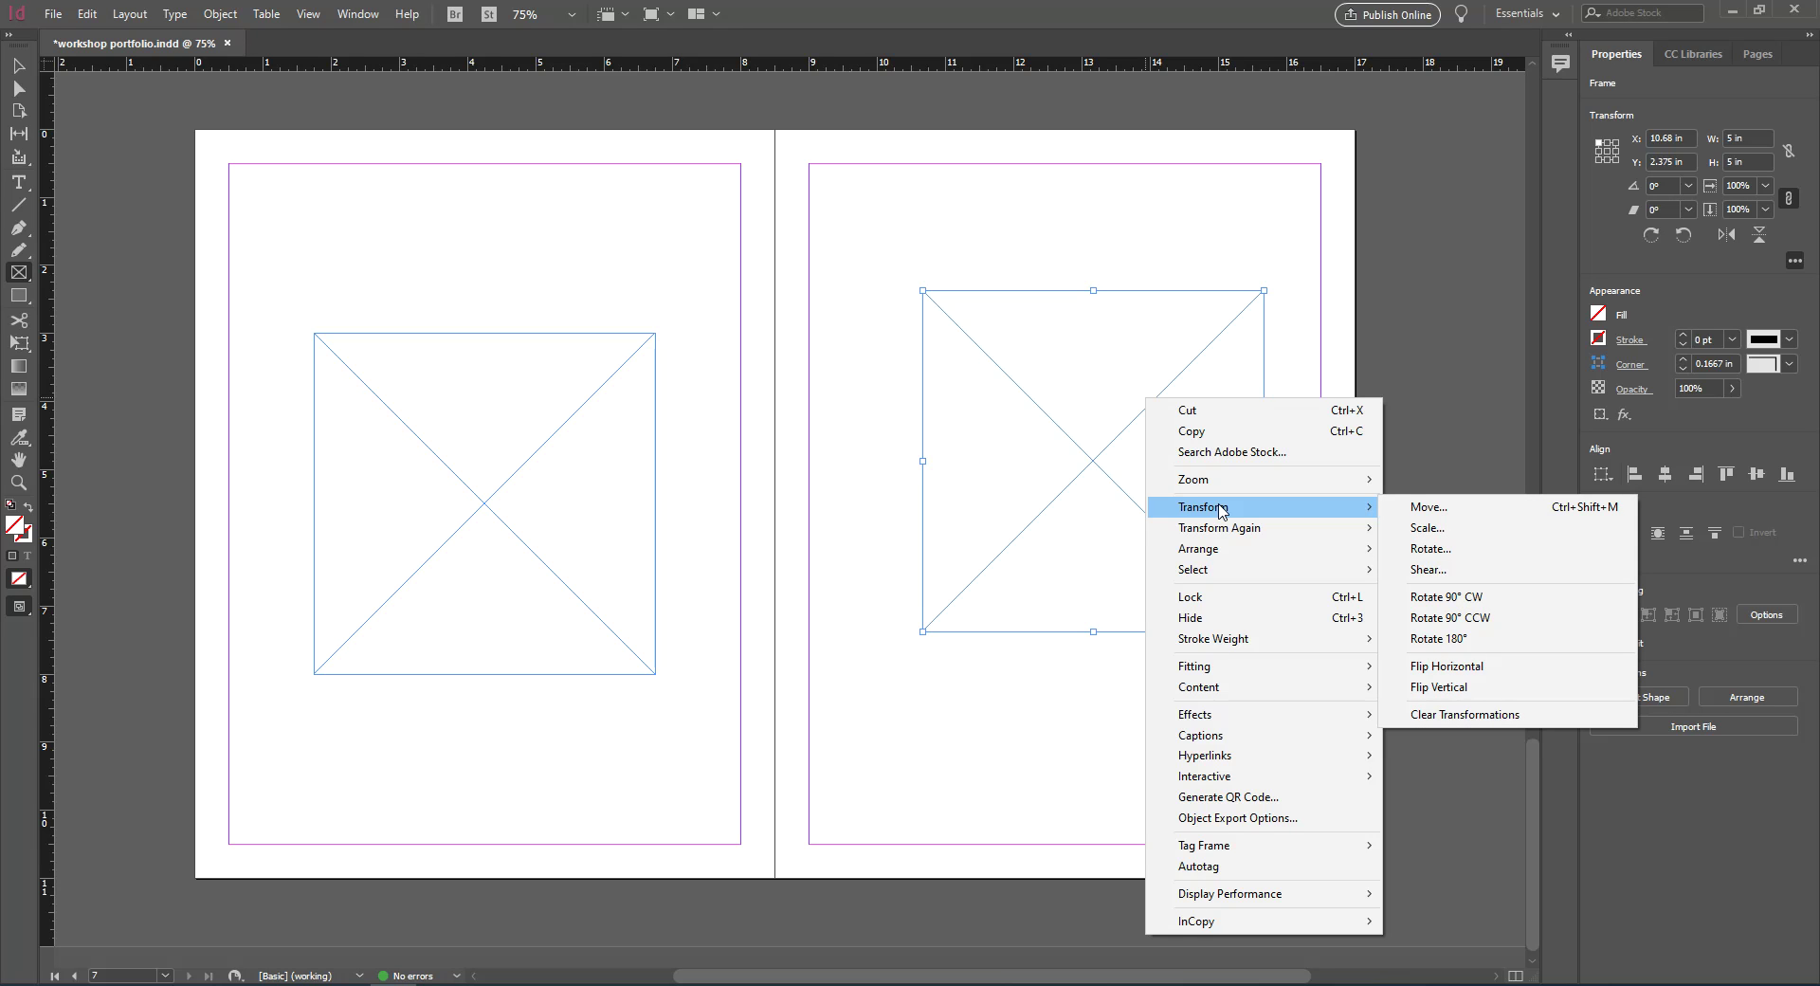
{"action": "mouse_move", "coordinate": [1157, 488]}
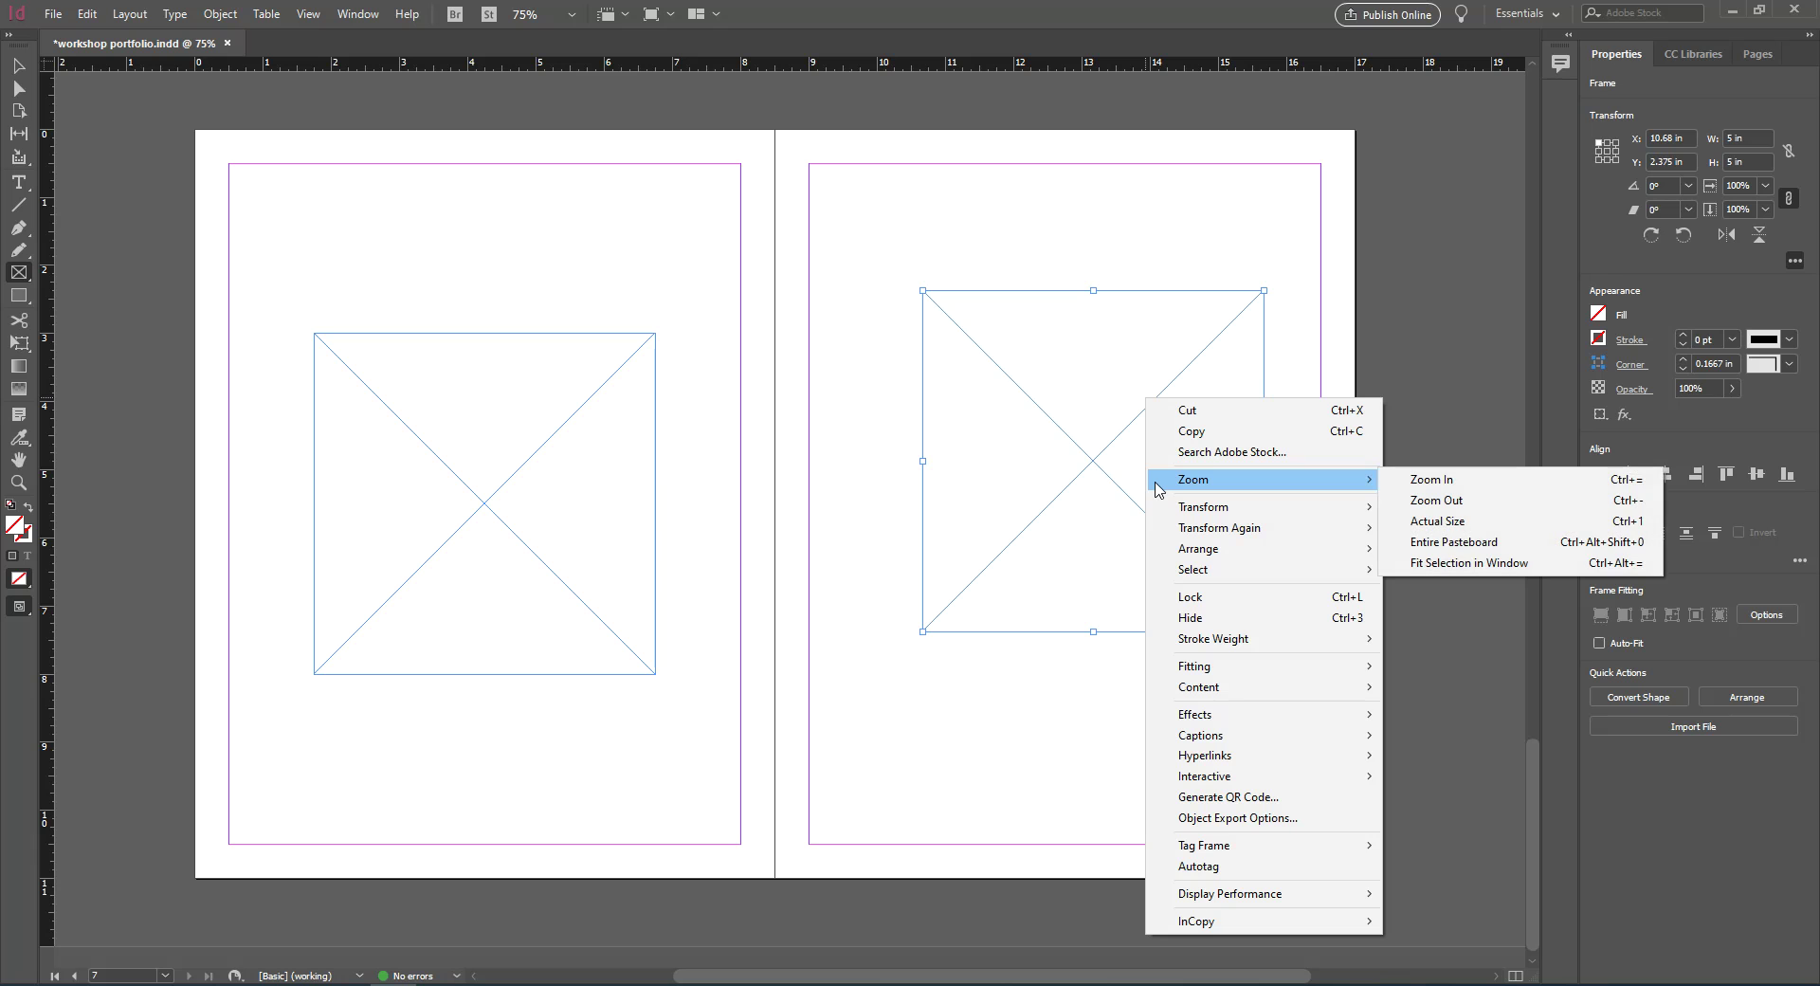
{"action": "left_click", "coordinate": [1119, 489]}
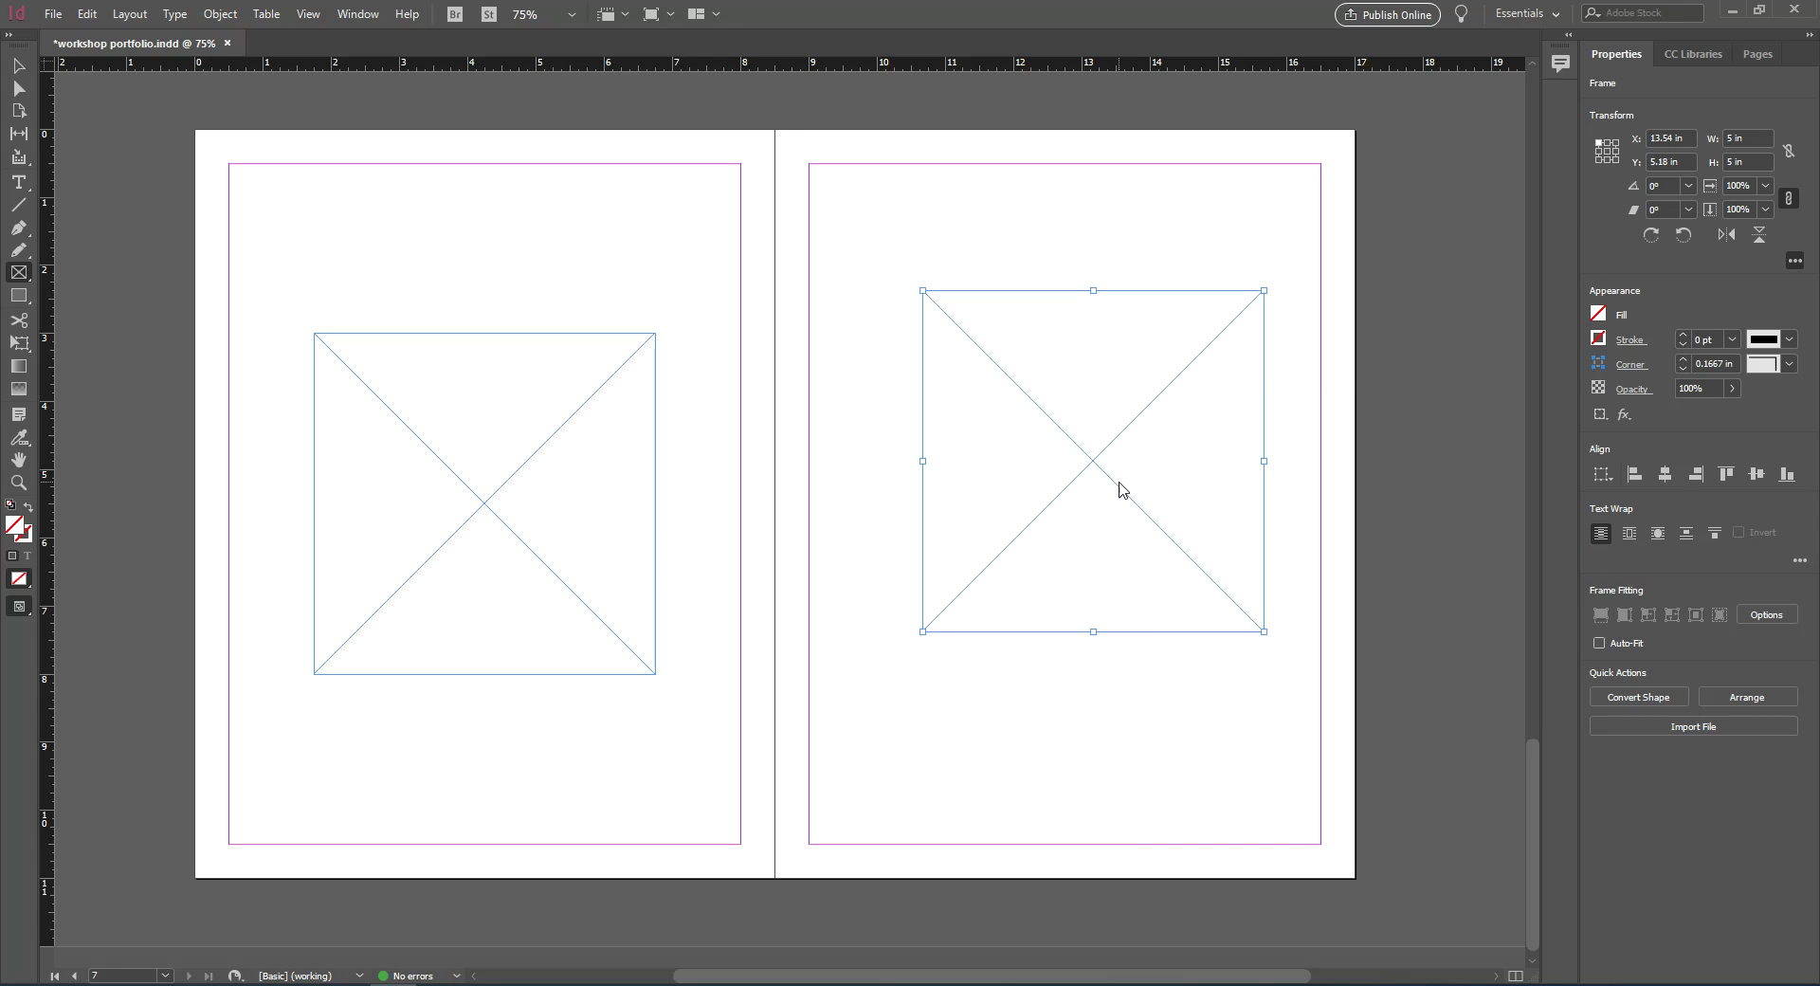
{"action": "left_click", "coordinate": [1119, 489]}
{"action": "key", "text": "Escape"}
Move the 5 × 5 in frame to the center of page 7 and deselect it
{"action": "key", "text": "v"}
{"action": "left_click_drag", "start_coordinate": [1105, 470], "coordinate": [1077, 512]}
{"action": "left_click", "coordinate": [1107, 709]}
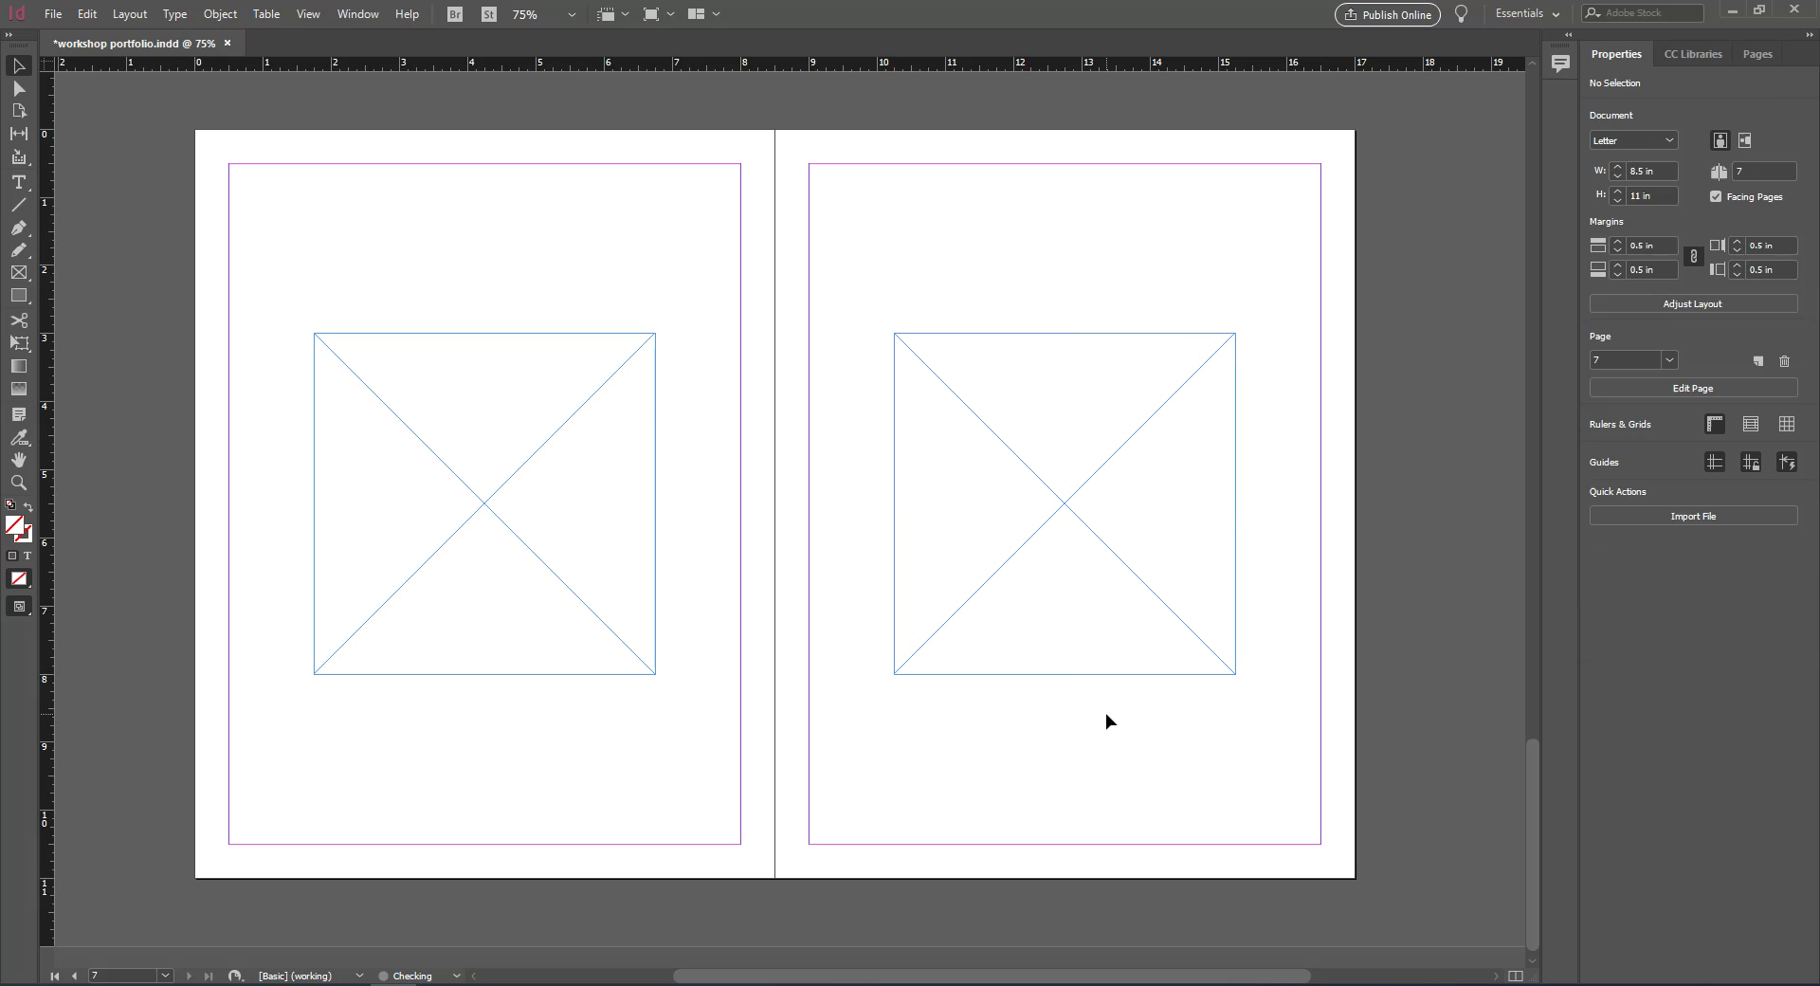